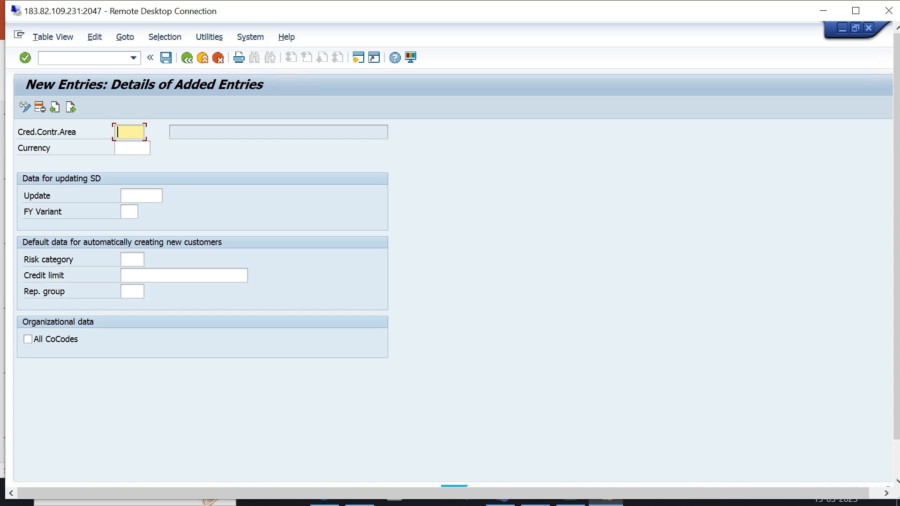
# Enter TTCA as the new credit control area and set its currency to INR.
pyautogui.write('TTCA')
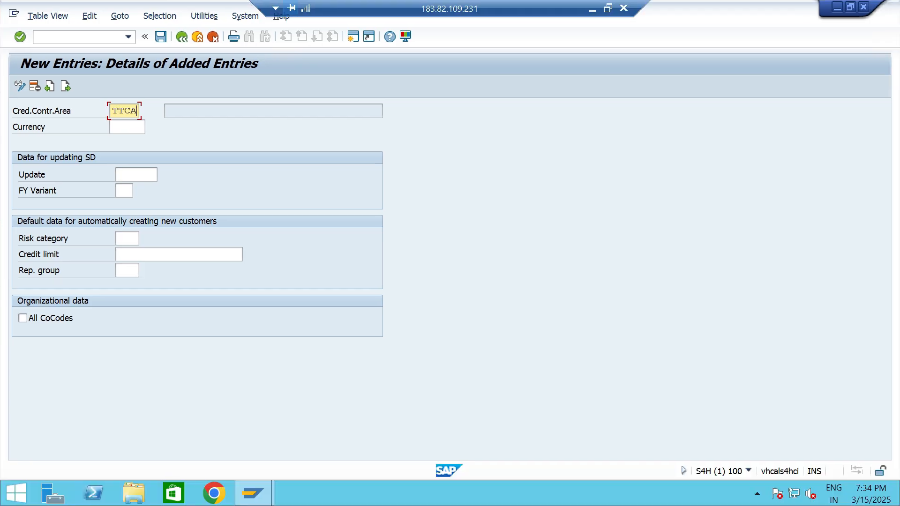
pyautogui.click(125, 127)
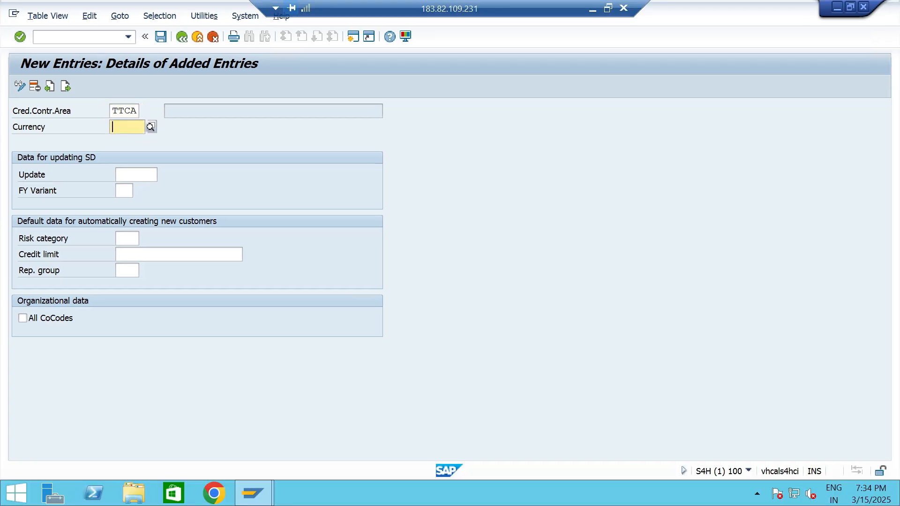
pyautogui.write('INR')
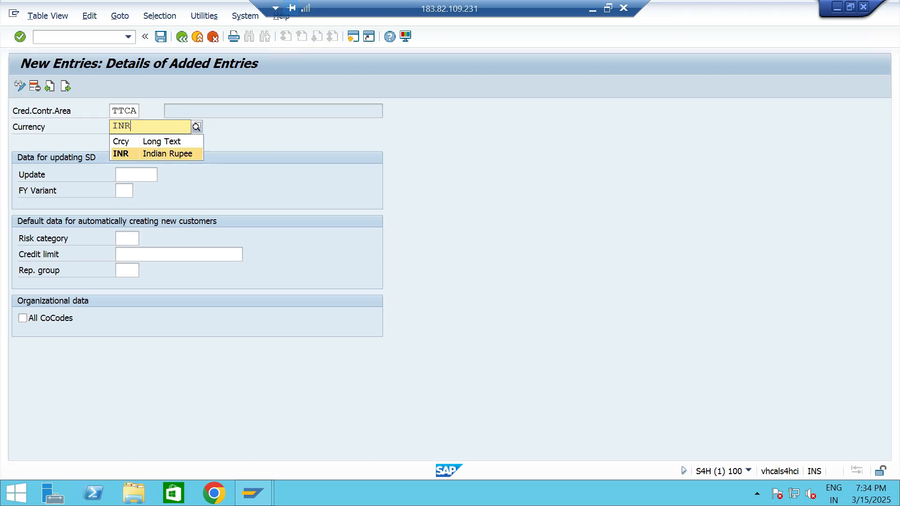
pyautogui.press('Return')
pyautogui.press('Tab')
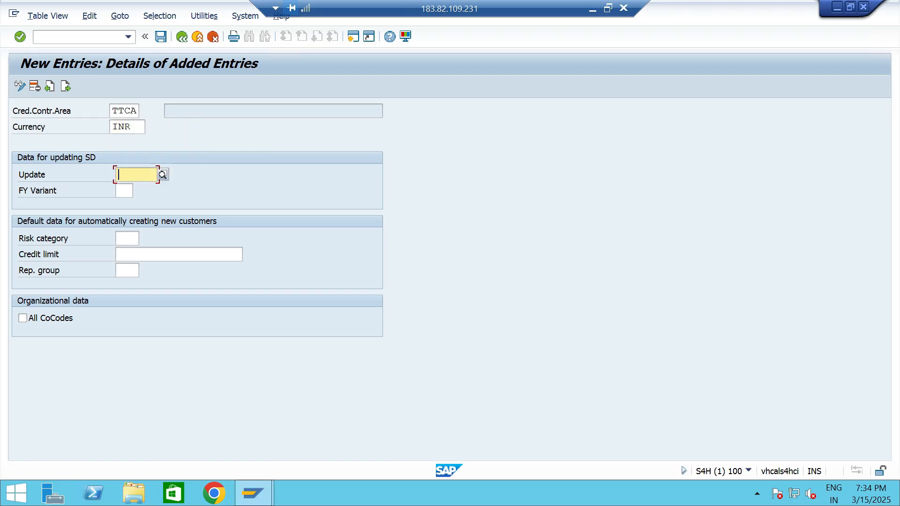
# Look up the possible credit update values and choose 000012, open order value on time axis, delivery and billing document value.
pyautogui.press('F4')
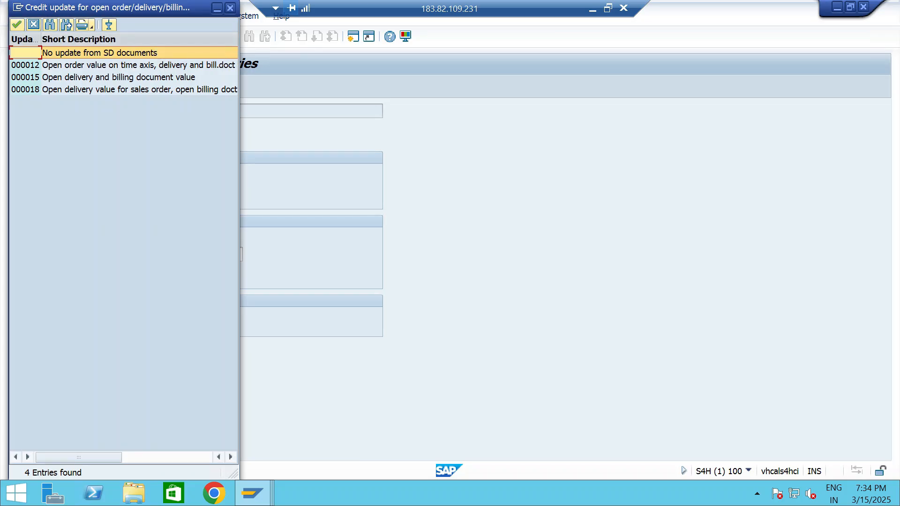
pyautogui.moveTo(239, 234); pyautogui.dragTo(362, 234)
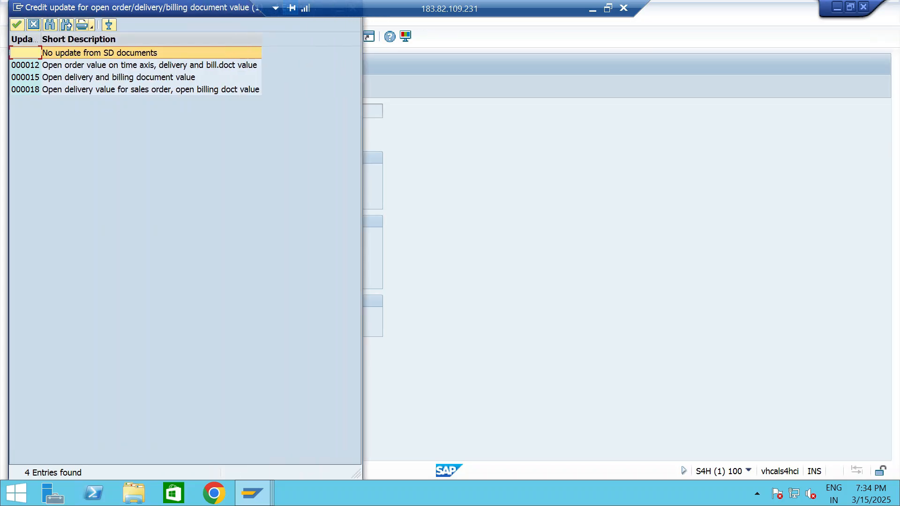
pyautogui.moveTo(141, 7); pyautogui.dragTo(459, 72)
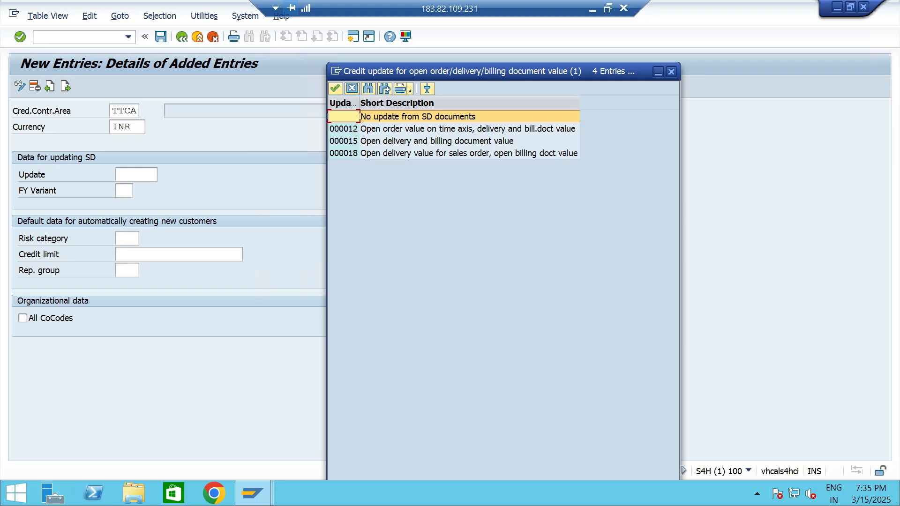
pyautogui.click(467, 129)
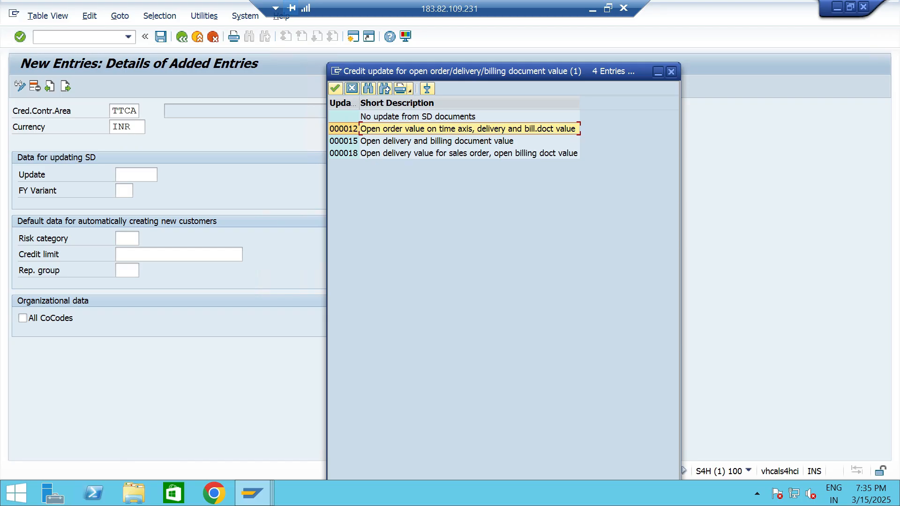
pyautogui.click(436, 141)
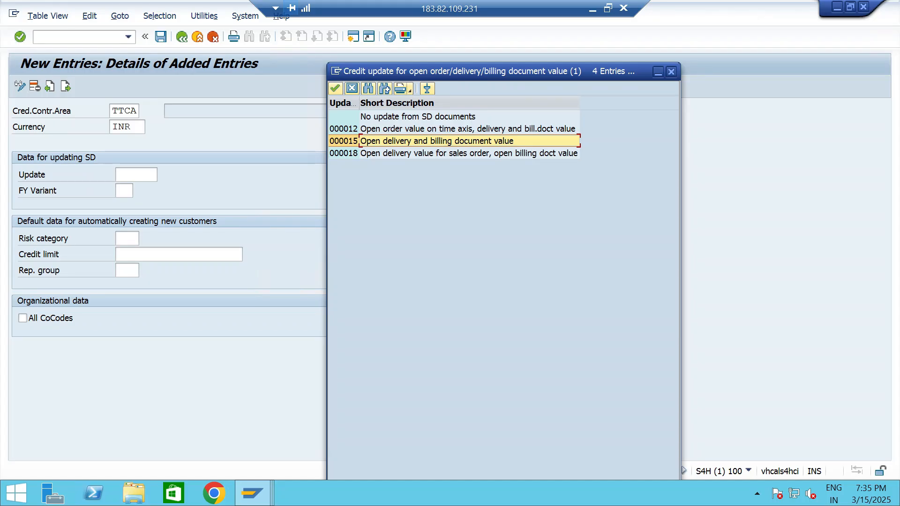
pyautogui.click(436, 153)
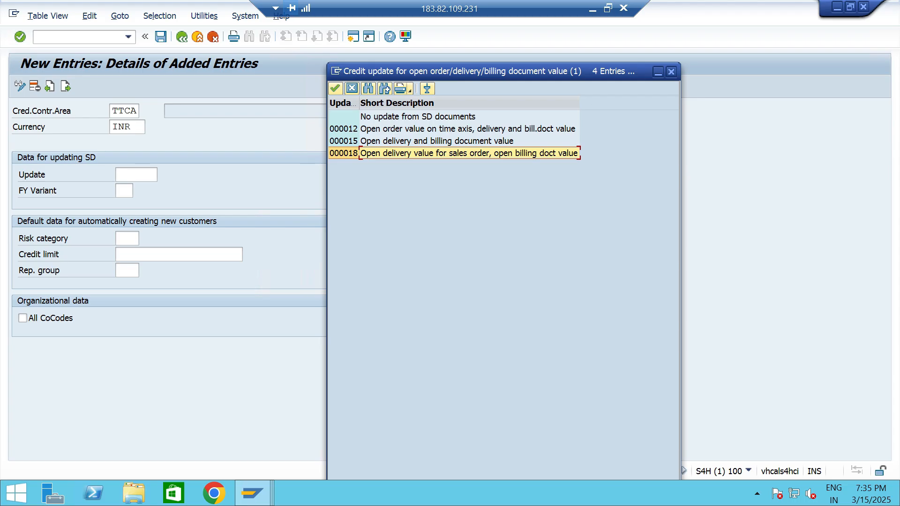
pyautogui.click(436, 141)
pyautogui.click(437, 129)
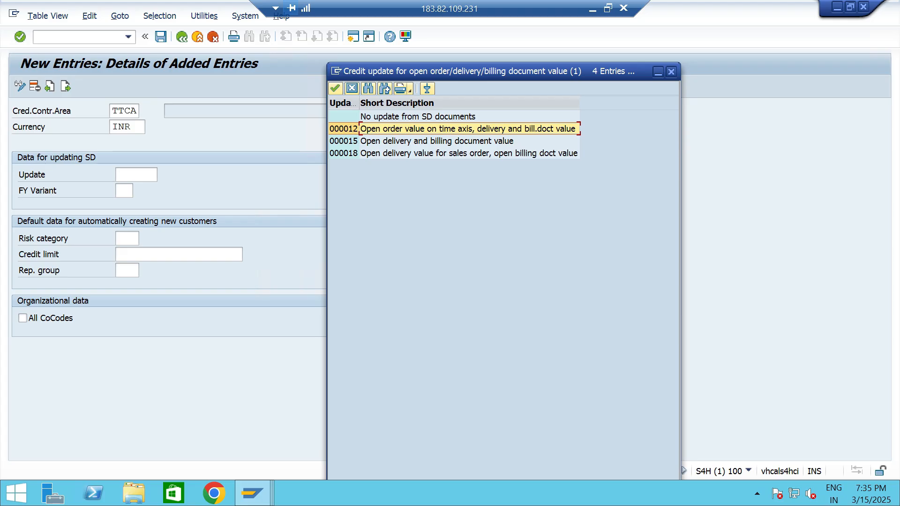
pyautogui.press('Return')
pyautogui.click(125, 191)
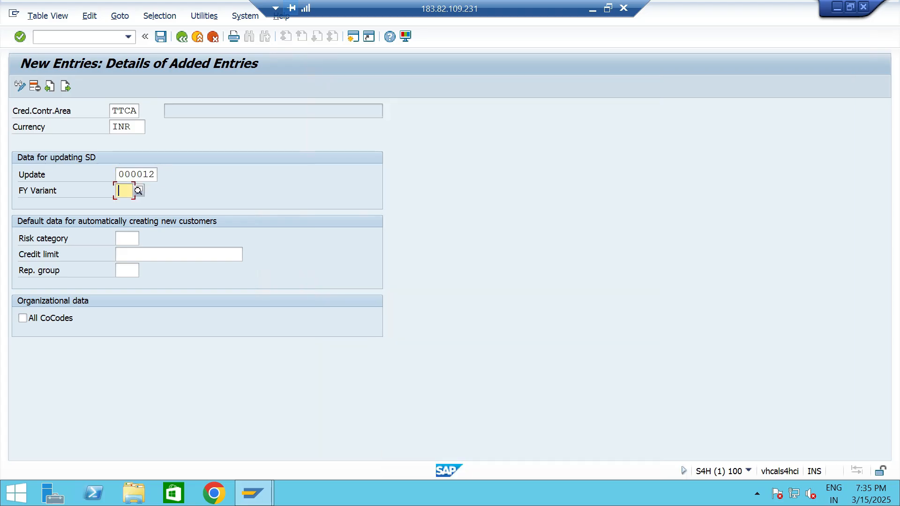
pyautogui.click(138, 191)
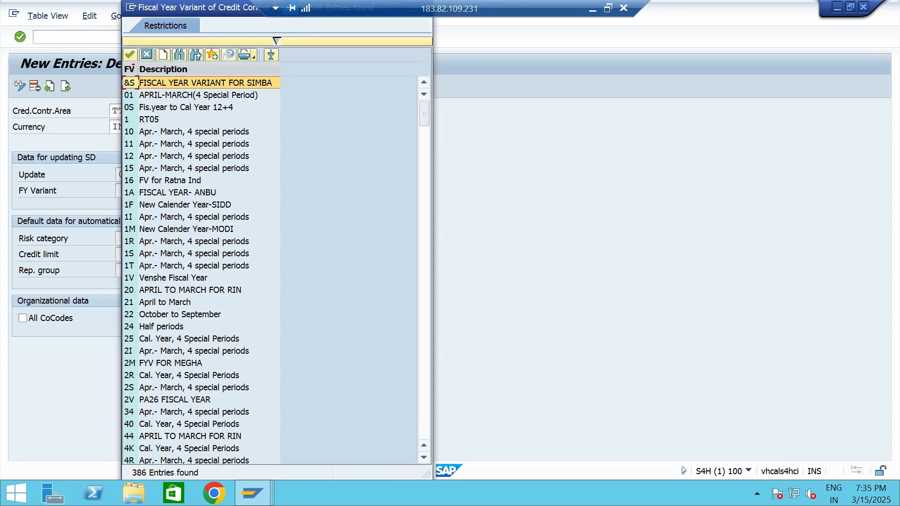
pyautogui.click(147, 54)
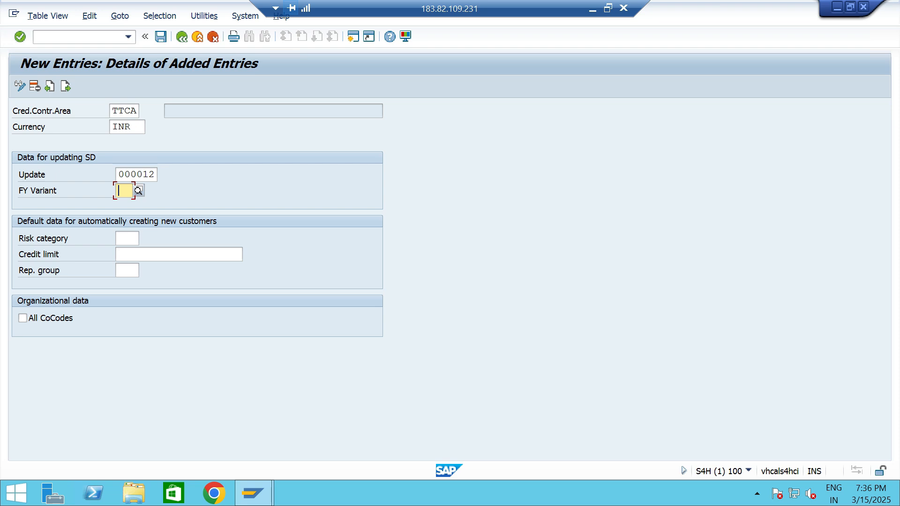
# Start transaction SPRO in a new session and display the SAP Customizing Implementation Guide.
pyautogui.click(353, 37)
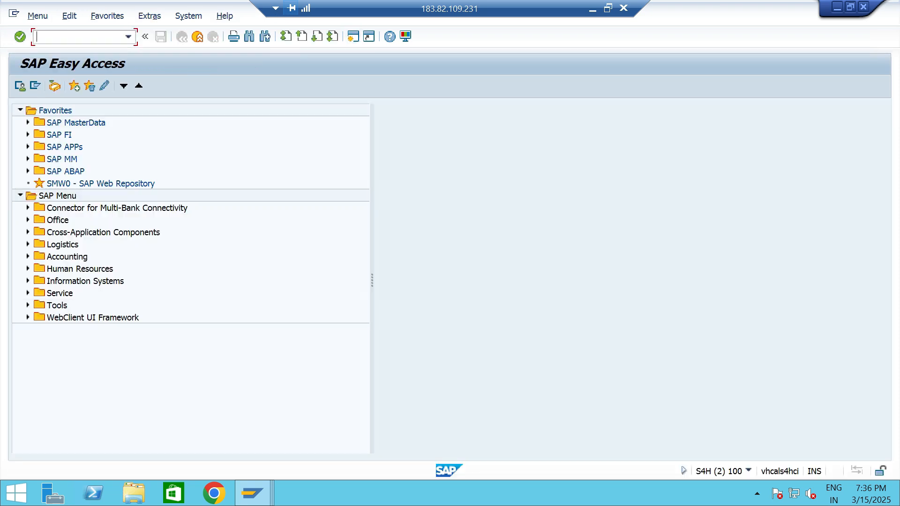
pyautogui.write('SPRO')
pyautogui.press('Return')
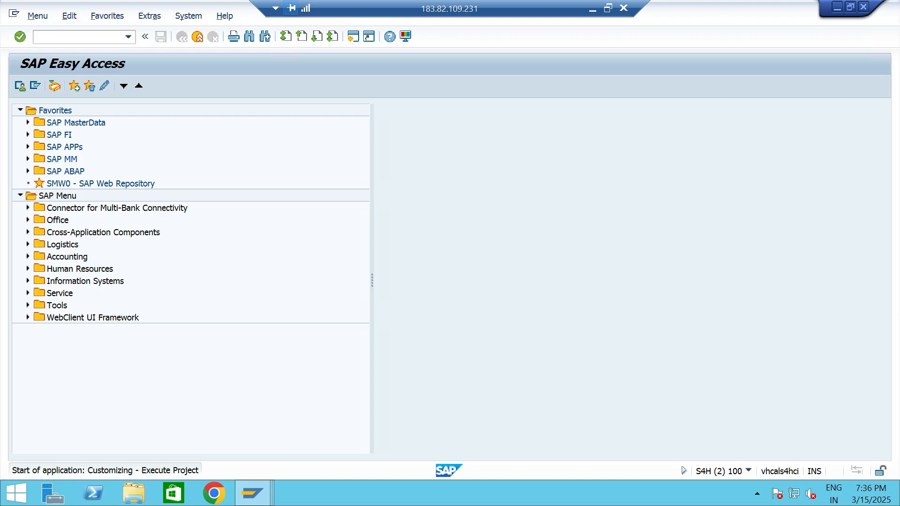
pyautogui.click(19, 86)
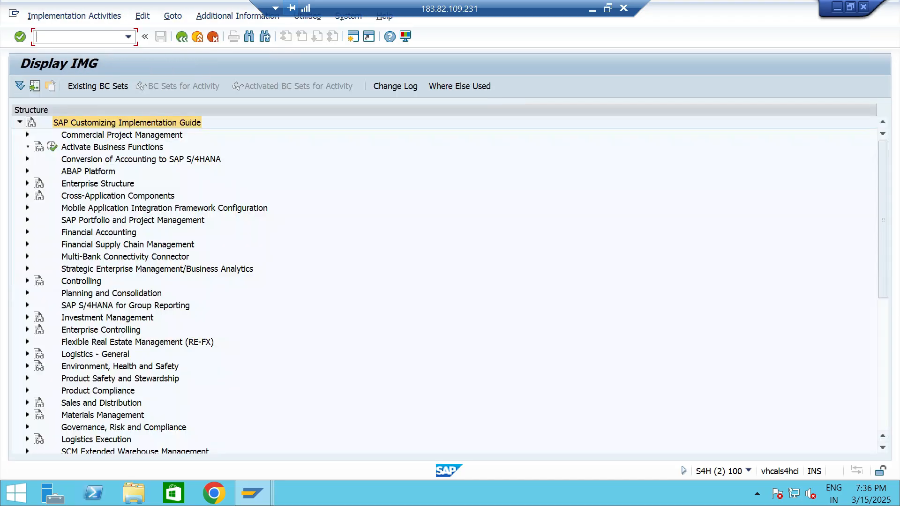
# Open the Enter Global Parameters activity for company codes within Financial Accounting Global Settings.
pyautogui.click(28, 232)
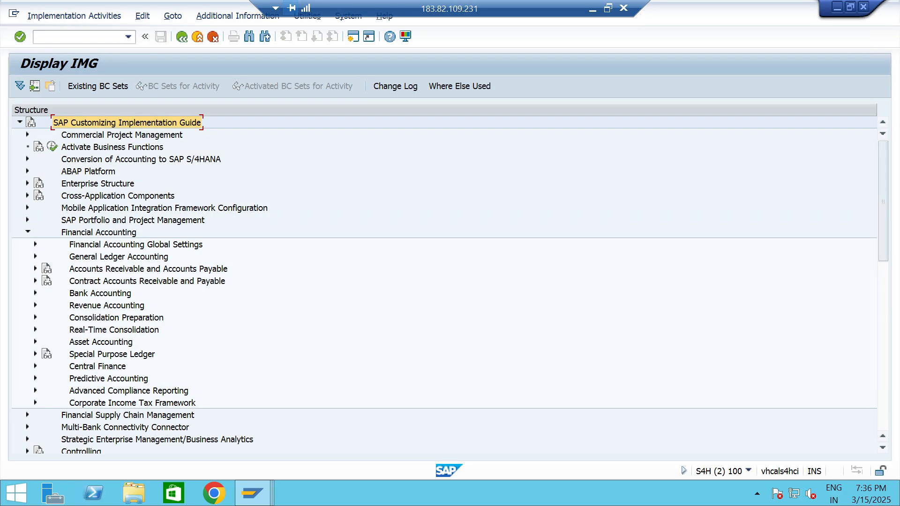
pyautogui.click(35, 244)
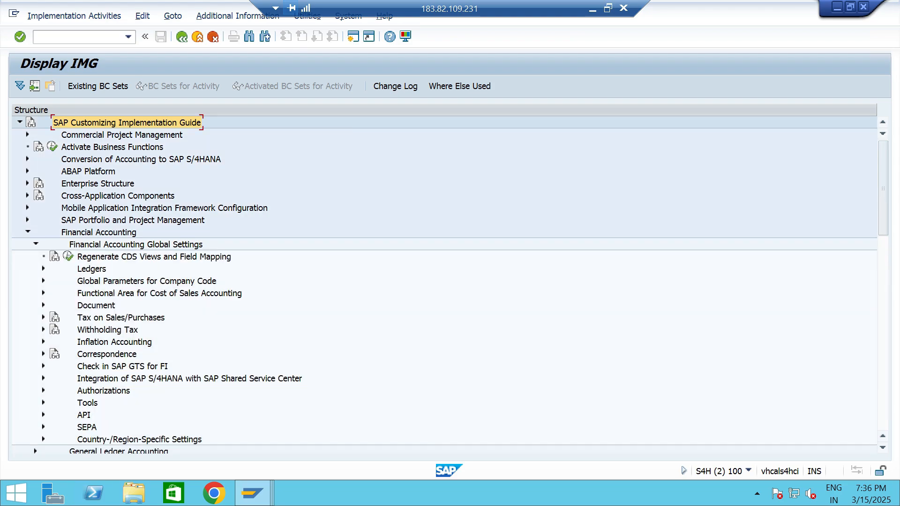
pyautogui.click(43, 280)
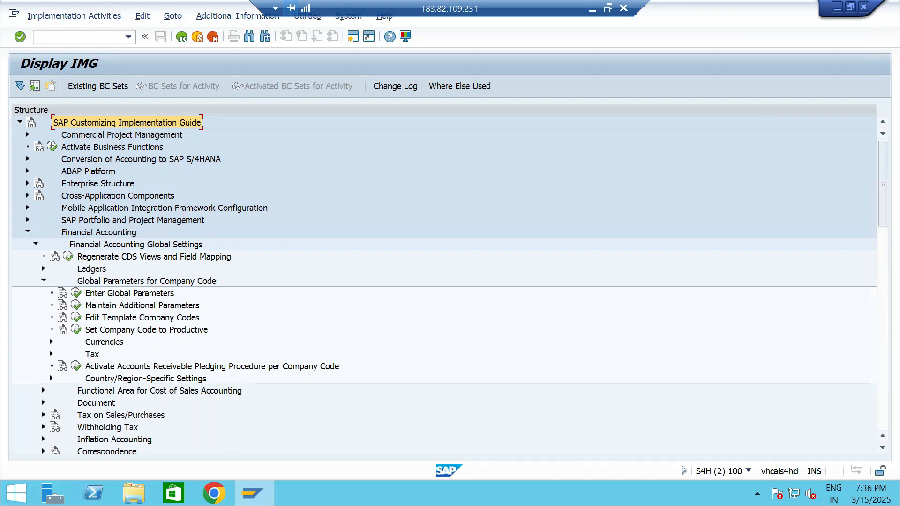
pyautogui.click(130, 293)
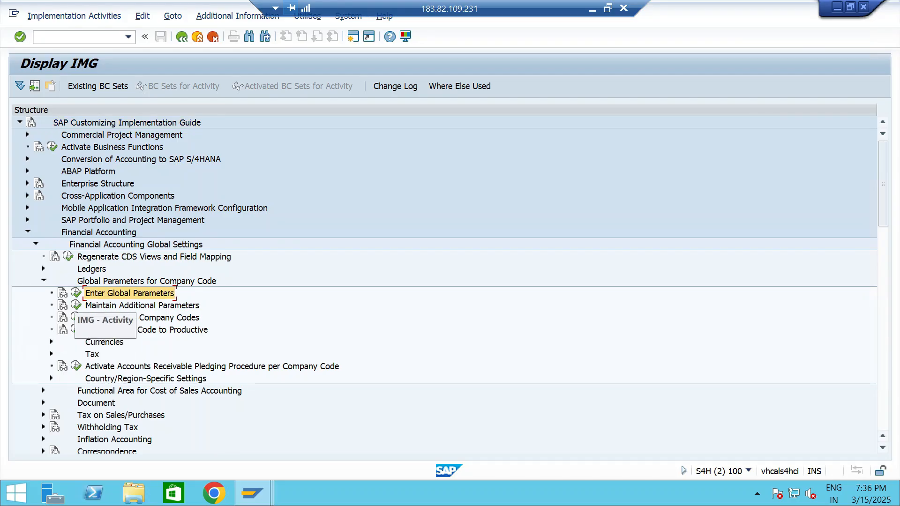
pyautogui.click(76, 293)
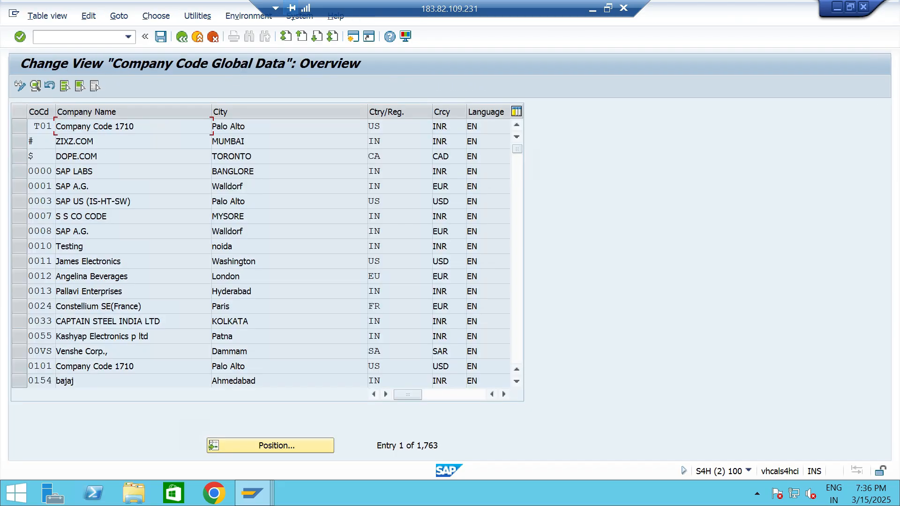
# Find company code TT06, check the fiscal year variant in its global data, and return to the implementation guide.
pyautogui.click(276, 446)
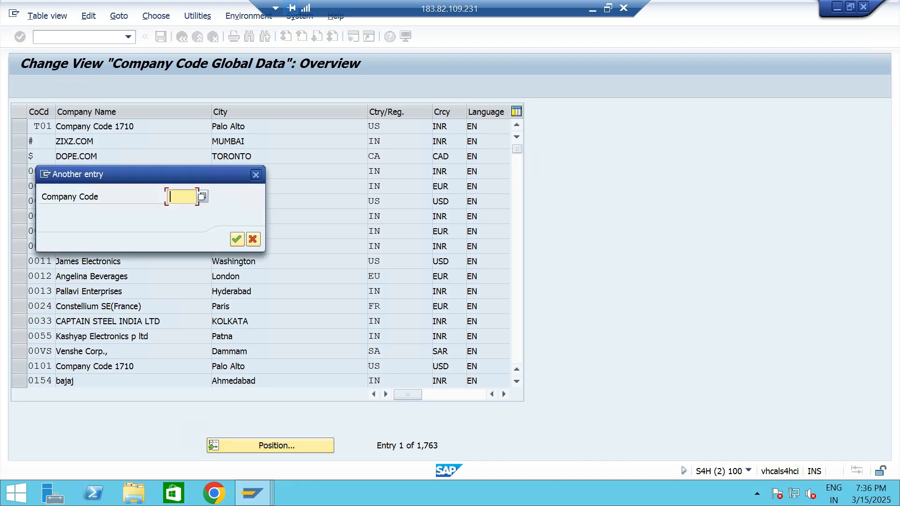
pyautogui.write('TT06')
pyautogui.click(236, 239)
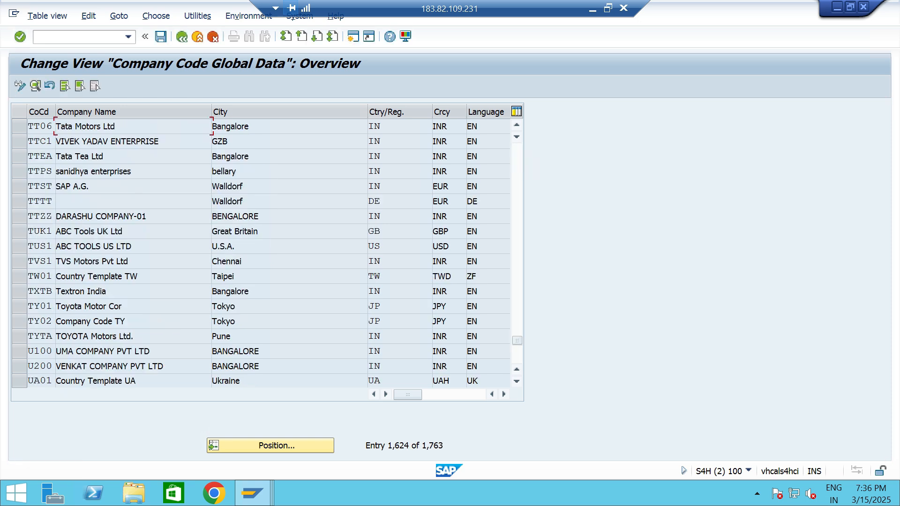
pyautogui.doubleClick(115, 126)
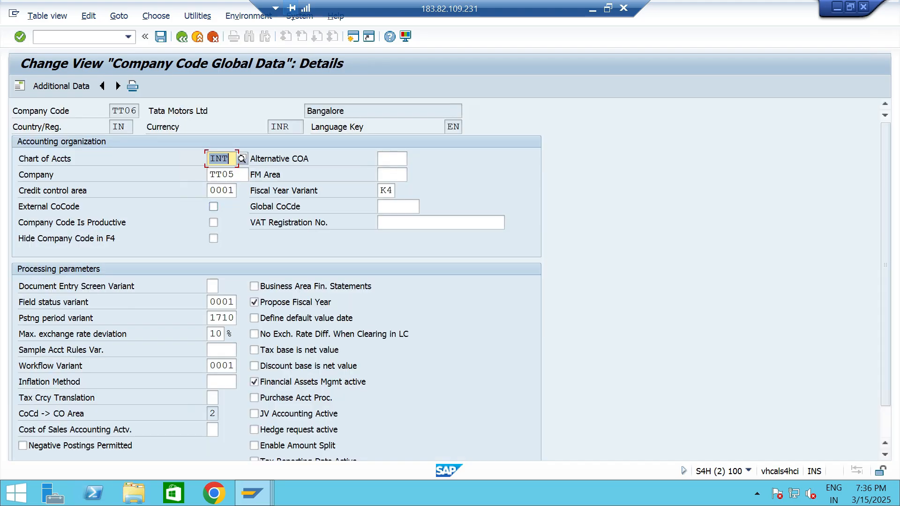
pyautogui.click(392, 190)
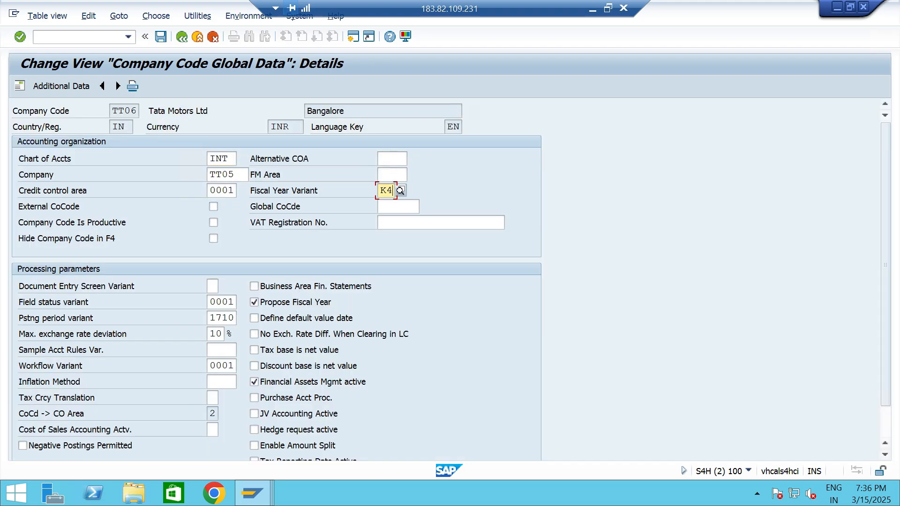
pyautogui.click(182, 36)
pyautogui.click(182, 36)
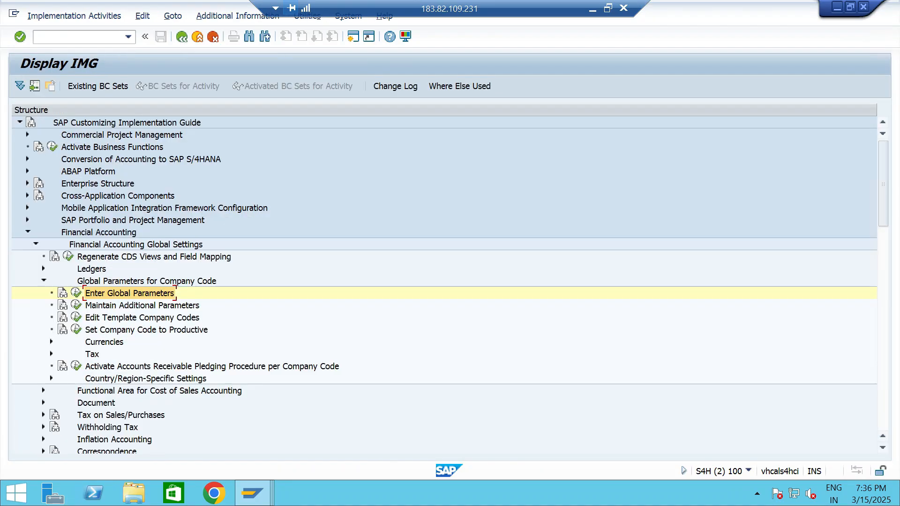
# Switch back to the new credit control area entry and set its fiscal year variant to K4.
pyautogui.hotkey('alt', 'Tab')
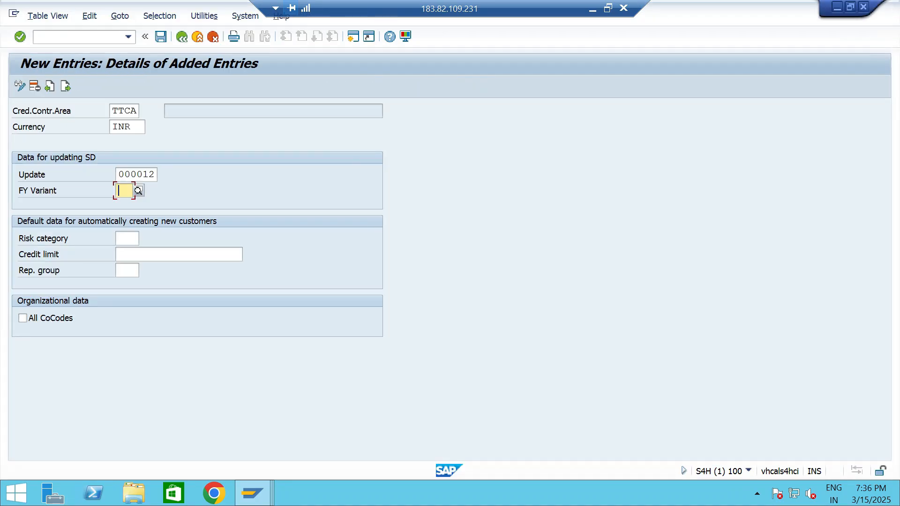
pyautogui.write('K4')
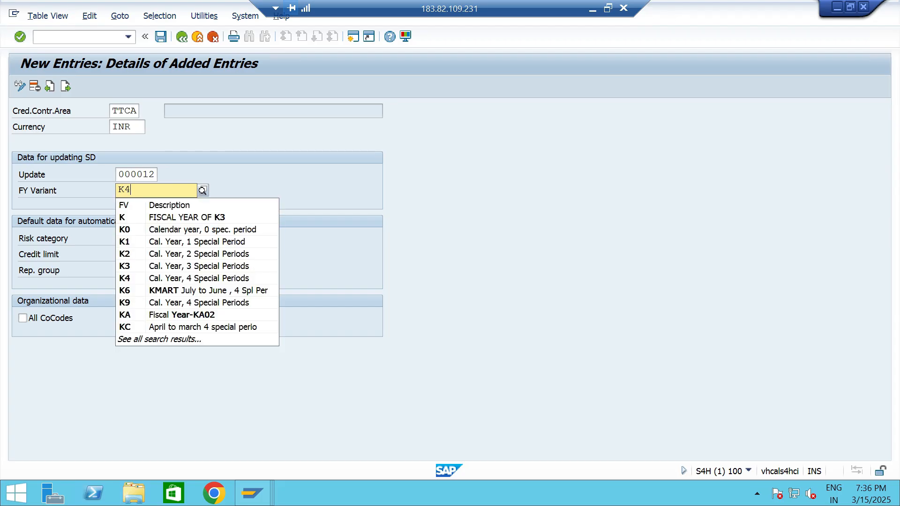
pyautogui.press('Return')
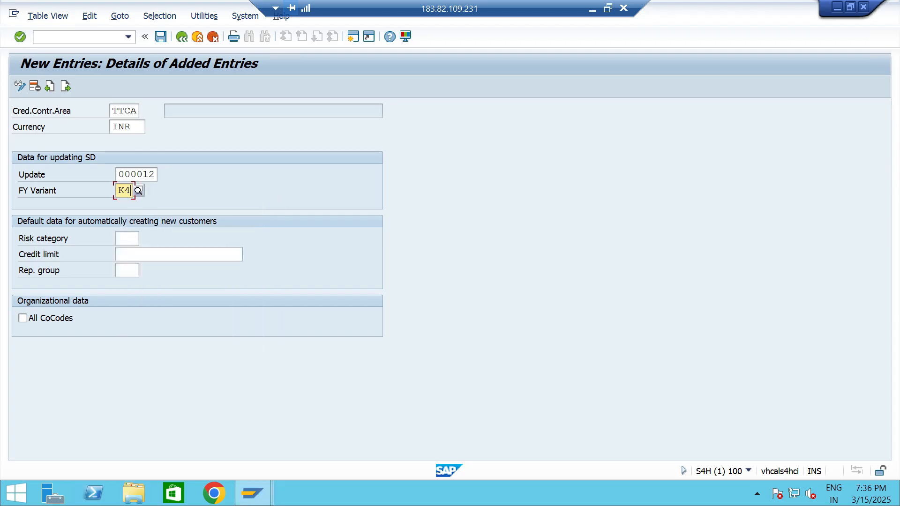
# Save the new TTCA credit control area entry and return to the credit control areas overview.
pyautogui.click(150, 254)
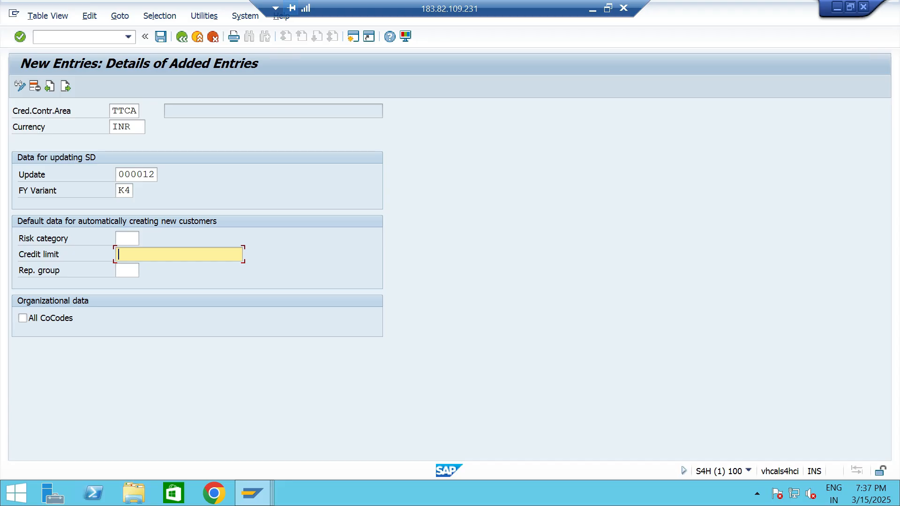
pyautogui.click(22, 318)
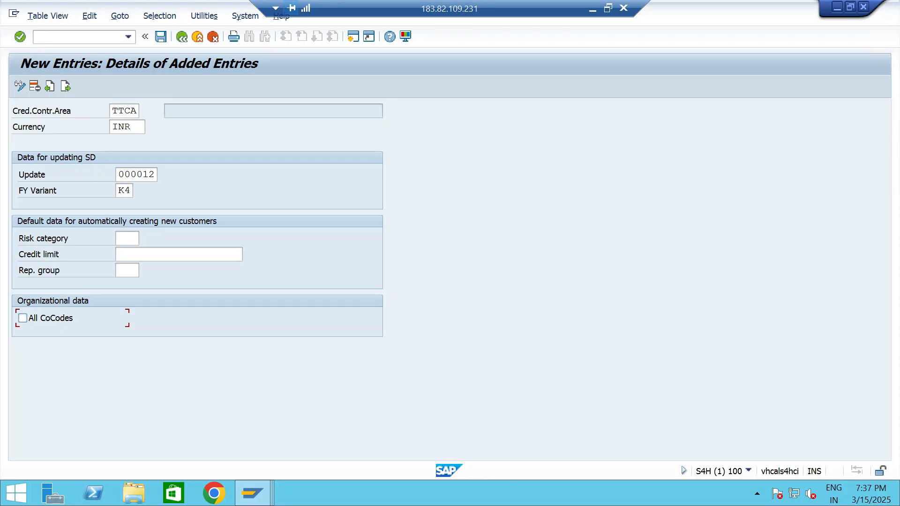
pyautogui.click(161, 36)
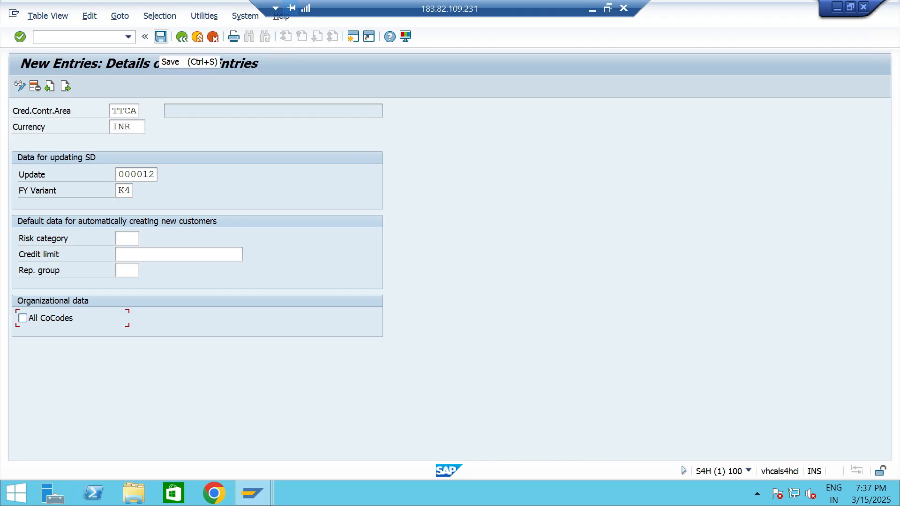
pyautogui.press('Return')
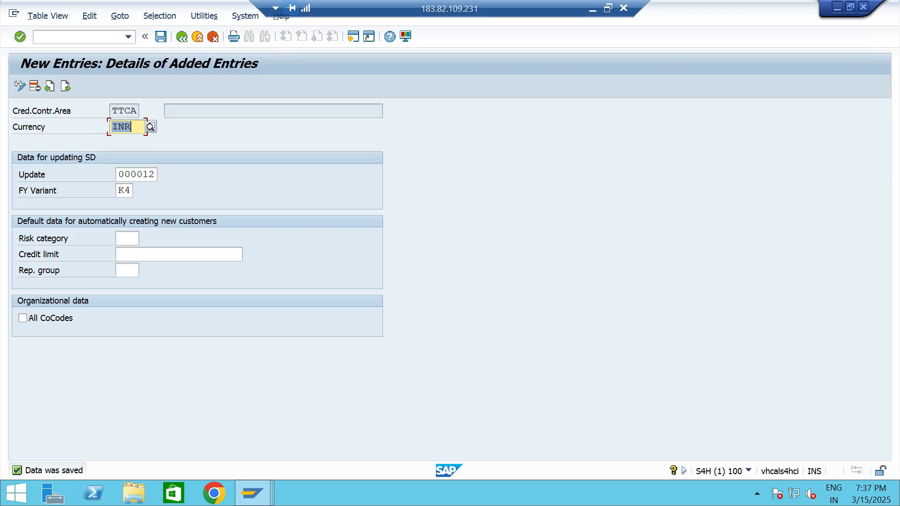
pyautogui.click(132, 127)
pyautogui.click(181, 37)
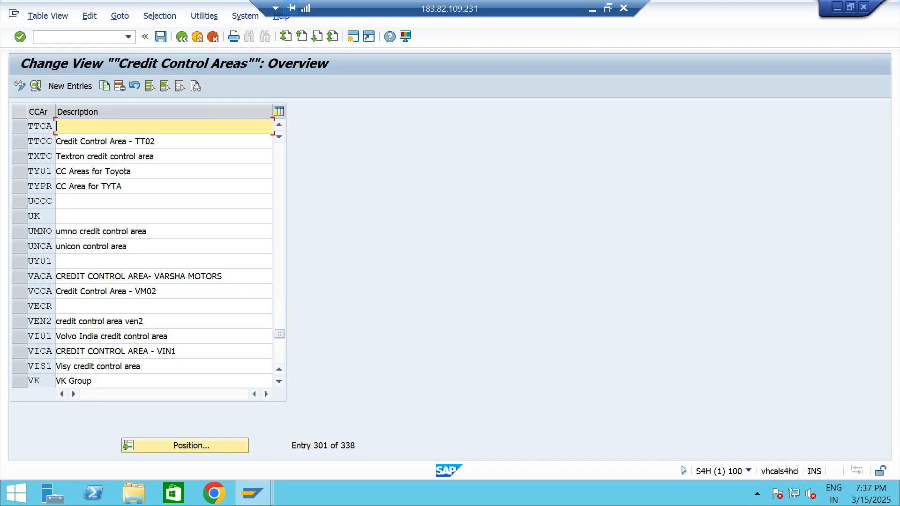
# Set the TTCA description to "Credit Control Area - TT06", save it, and return to the implementation guide.
pyautogui.write('C')
pyautogui.press('Down')
pyautogui.press('Return')
pyautogui.press('BackSpace')
pyautogui.press('BackSpace')
pyautogui.press('BackSpace')
pyautogui.write('T06')
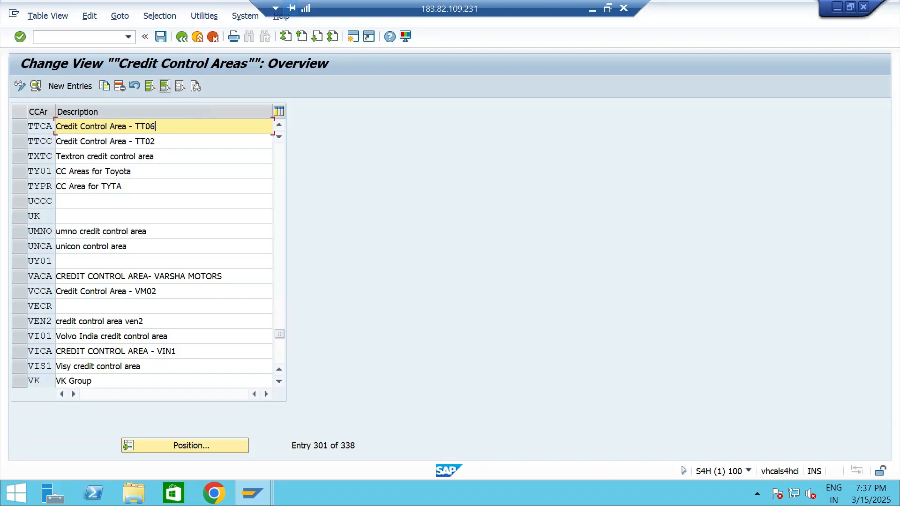
pyautogui.click(161, 37)
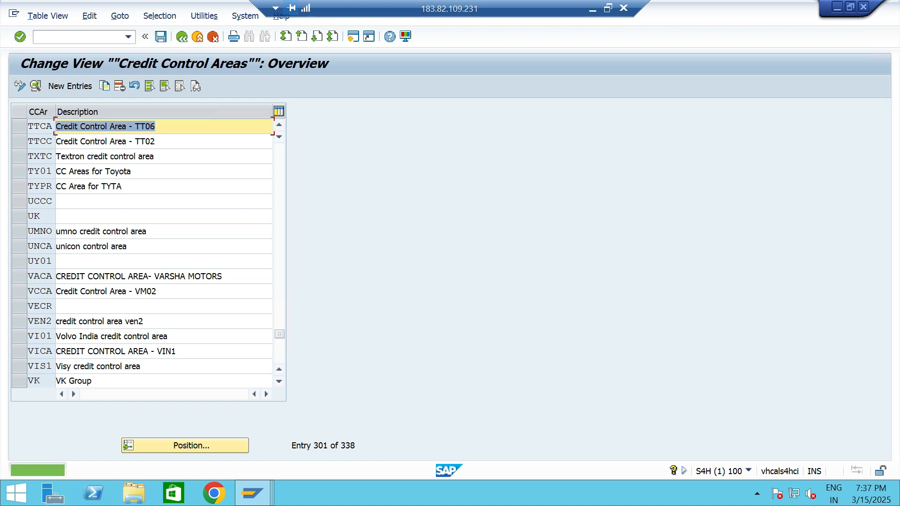
pyautogui.click(181, 37)
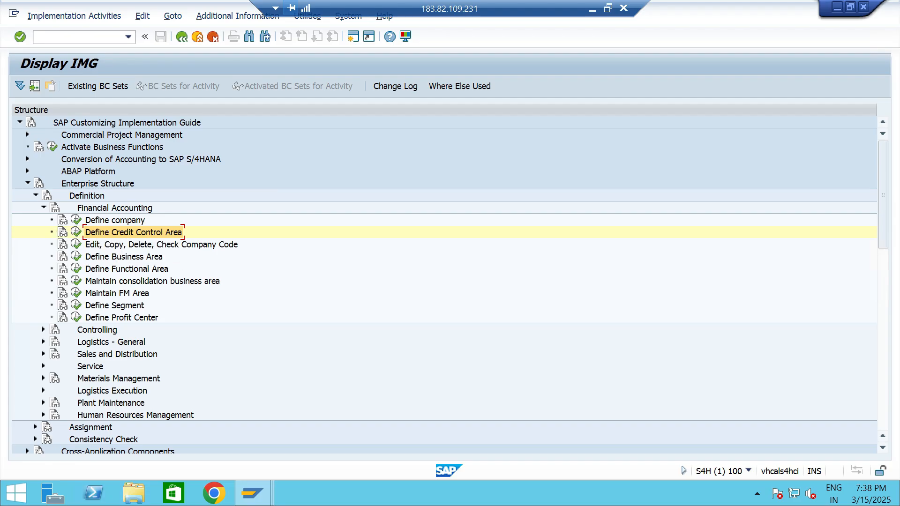
# Open the Assign company code to credit control area activity within Enterprise Structure, Assignment, Financial Accounting.
pyautogui.click(89, 184)
pyautogui.click(36, 195)
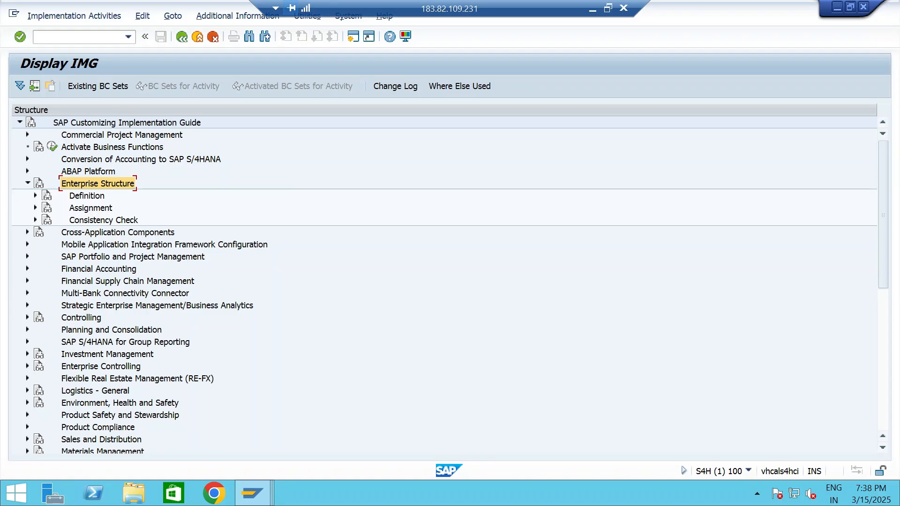
pyautogui.click(91, 208)
pyautogui.click(36, 207)
pyautogui.click(114, 220)
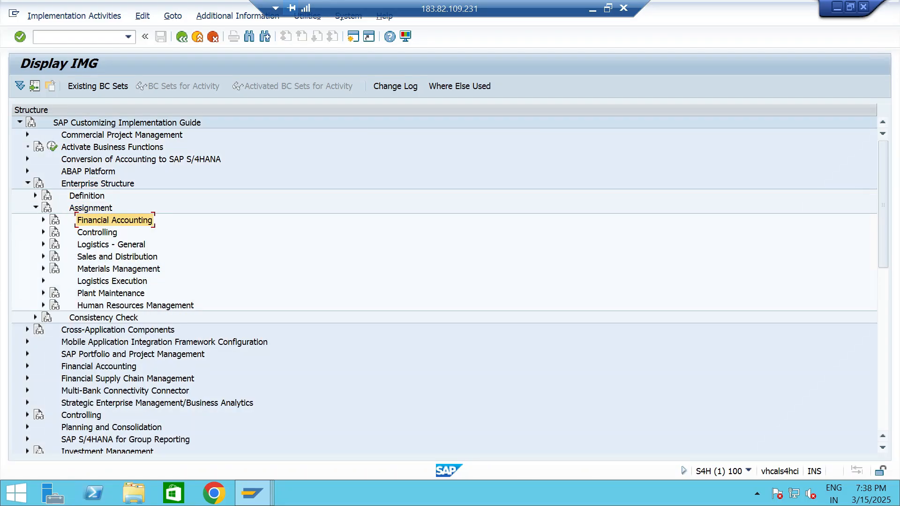
pyautogui.click(43, 220)
pyautogui.click(165, 244)
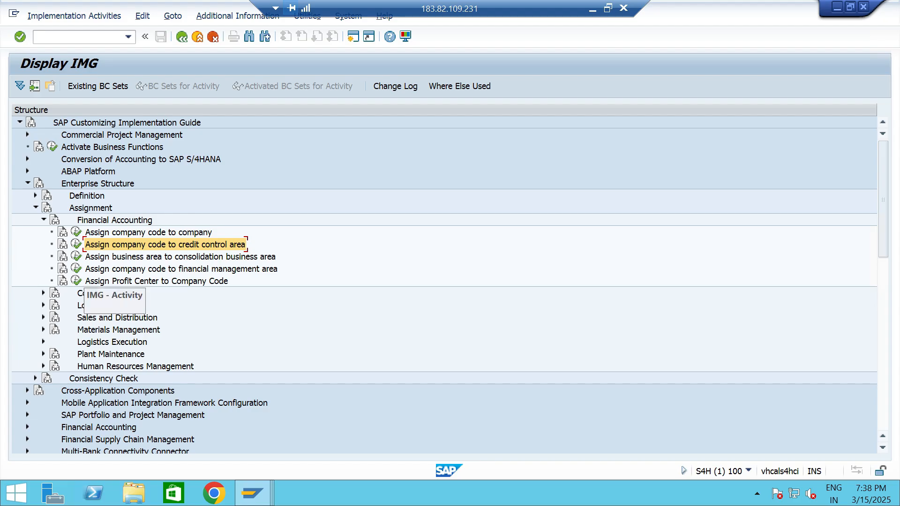
pyautogui.click(76, 245)
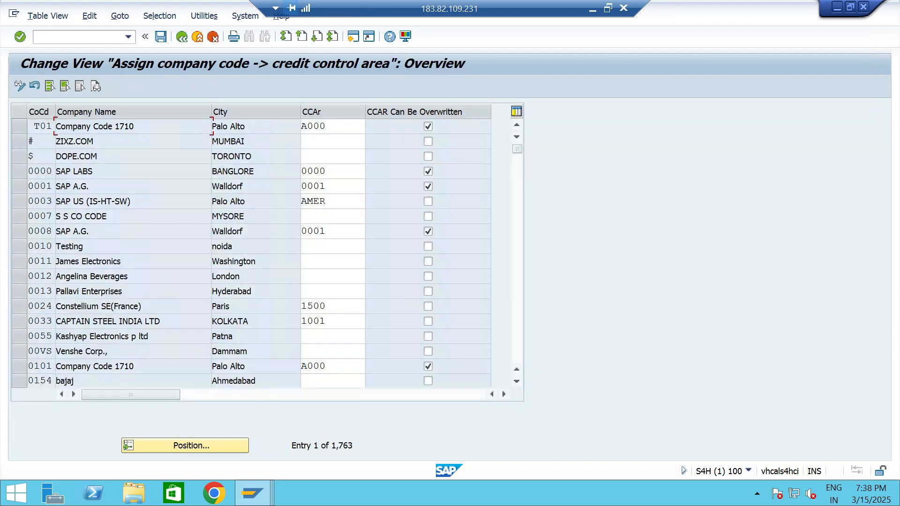
# Find company code TT06, assign credit control area TTCA to it, save, and leave the assignment overview.
pyautogui.click(185, 445)
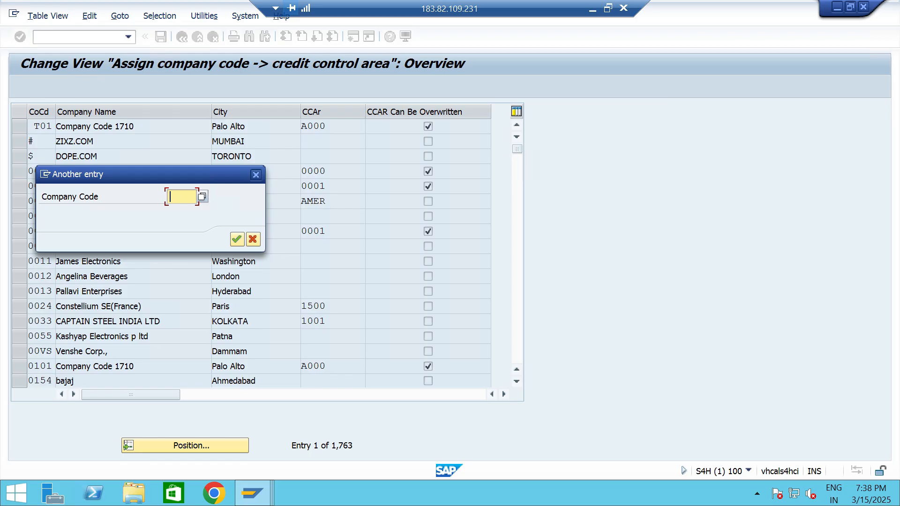
pyautogui.write('TT06')
pyautogui.press('Return')
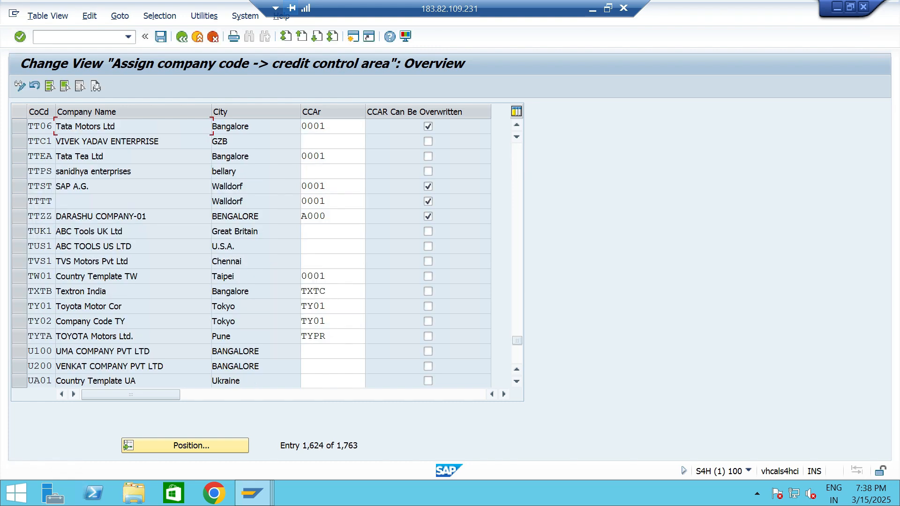
pyautogui.click(329, 126)
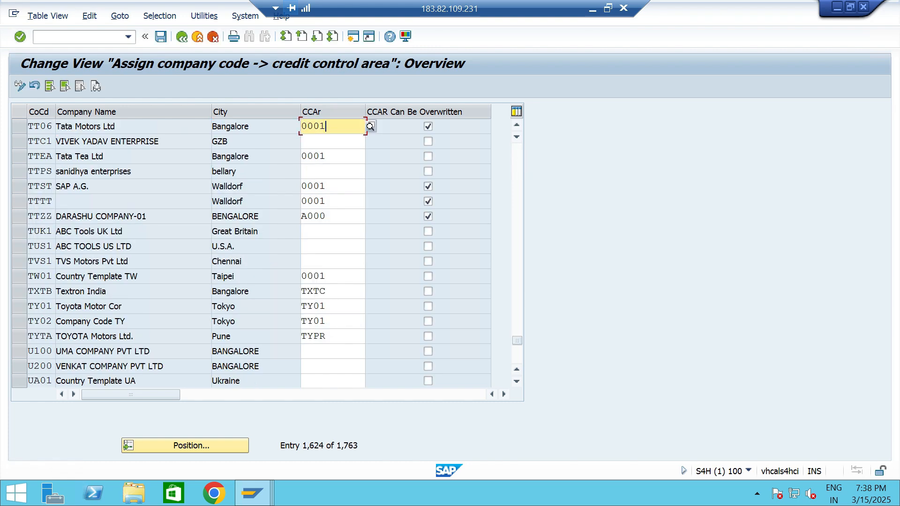
pyautogui.click(370, 126)
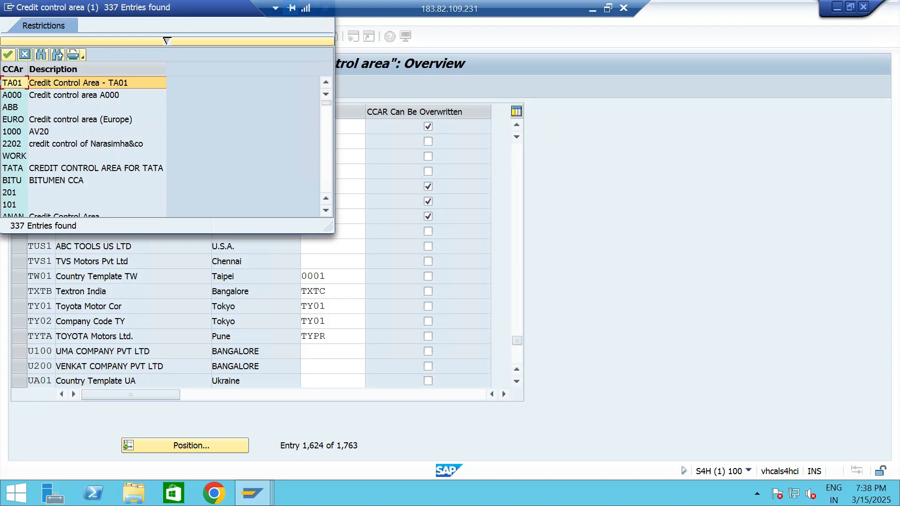
pyautogui.scroll(-1, 159, 146)
pyautogui.hotkey('ctrl', 'End')
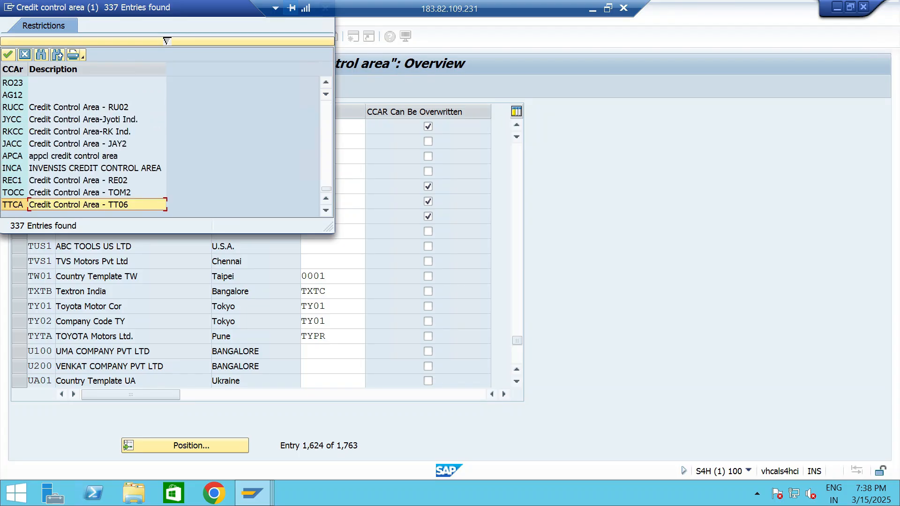
pyautogui.press('Return')
pyautogui.click(160, 36)
pyautogui.press('Return')
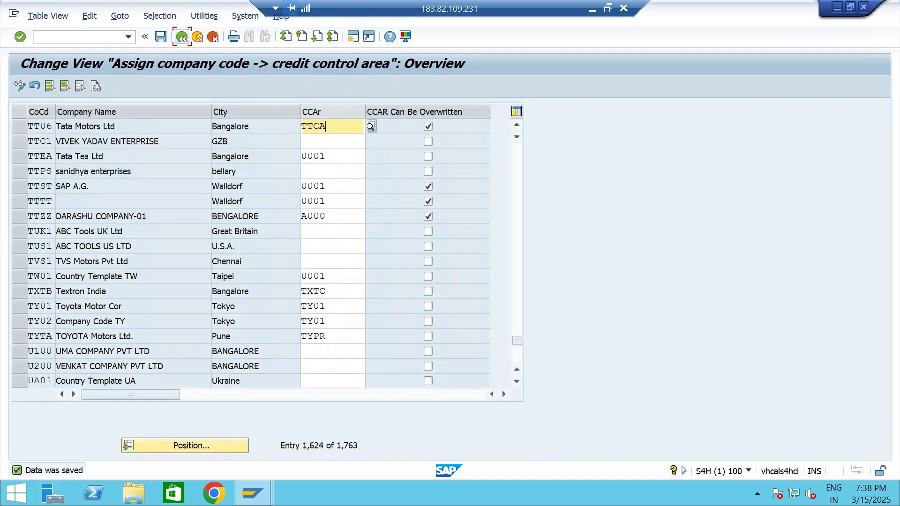
pyautogui.click(181, 36)
# Check the configuration list in PowerPoint, then return to the SAP session and open the SAP Reference IMG through transaction /NSPRO.
pyautogui.click(593, 8)
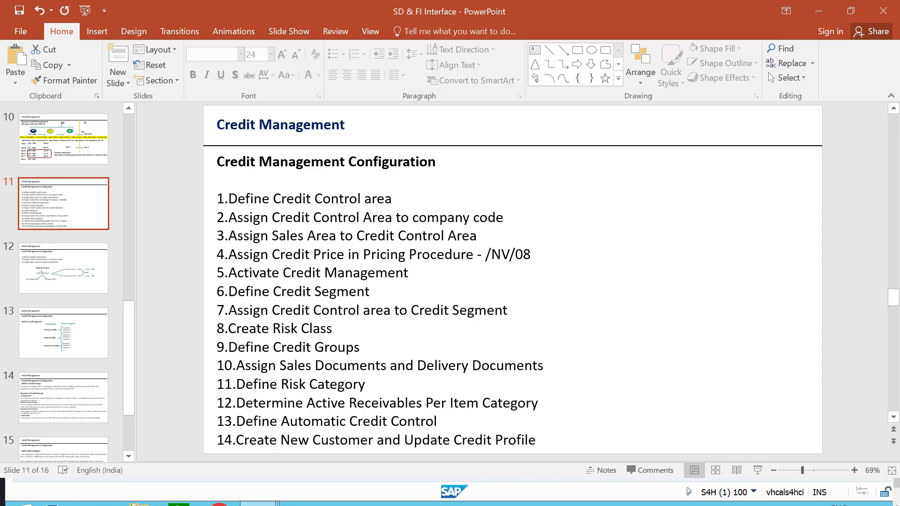
pyautogui.hotkey('alt', 'Tab')
pyautogui.write('/NSPRO')
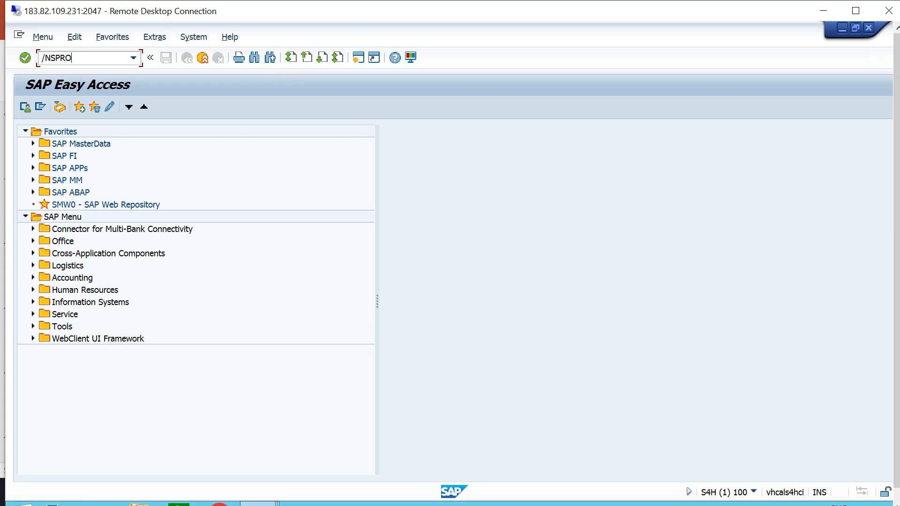
pyautogui.press('Return')
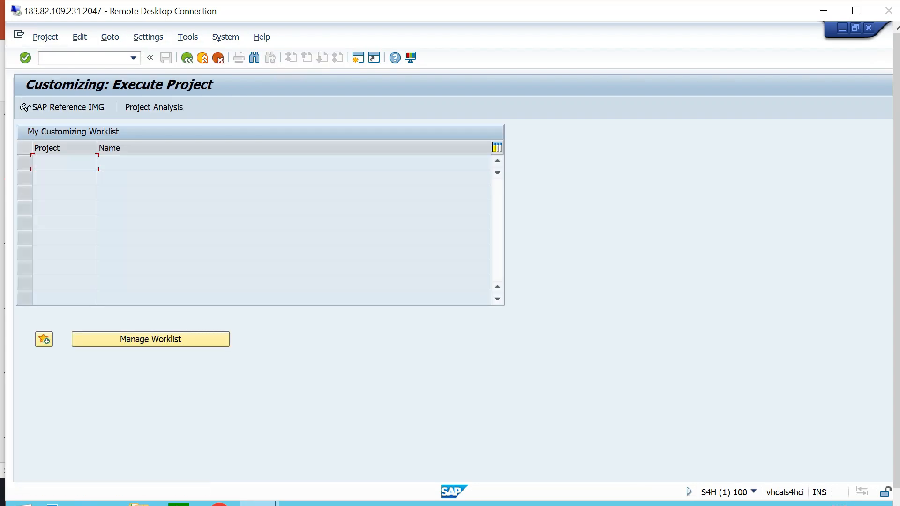
pyautogui.click(25, 107)
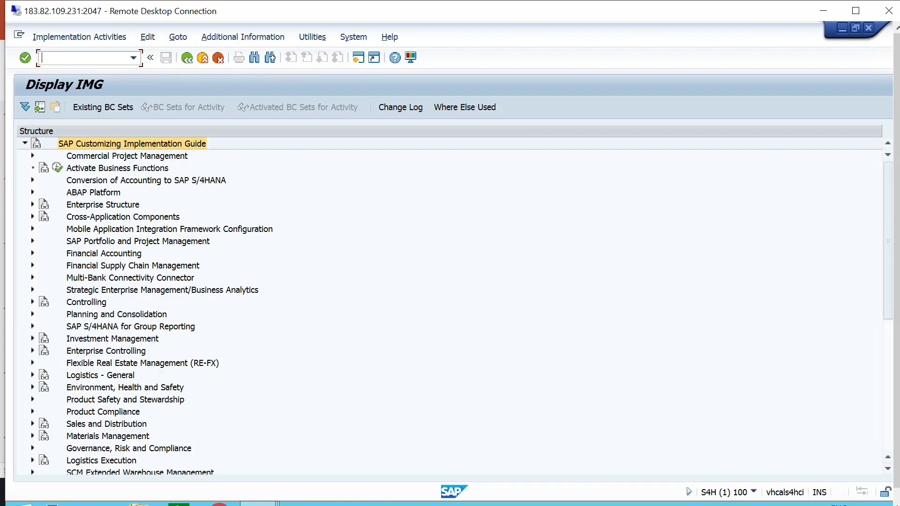
# Expand the Credit Management node under Financial Supply Chain Management in the implementation guide.
pyautogui.click(103, 254)
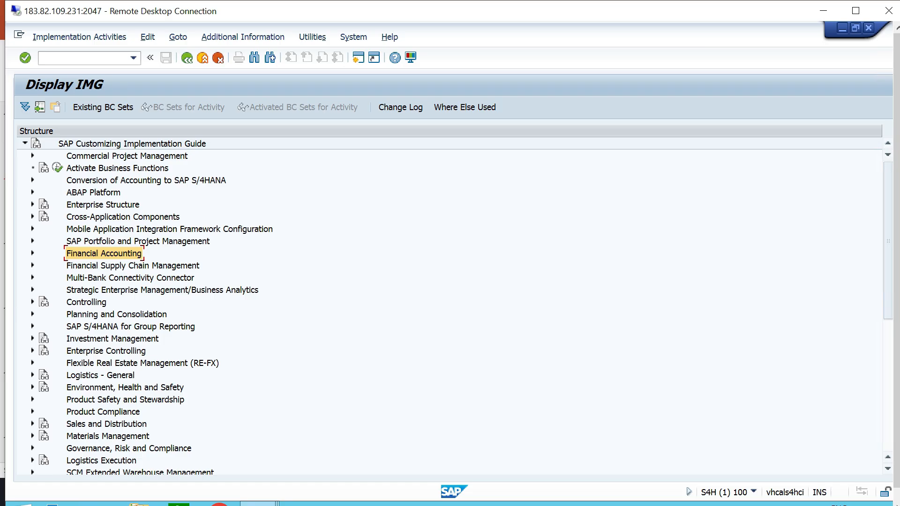
pyautogui.click(133, 266)
pyautogui.scroll(-1, 133, 265)
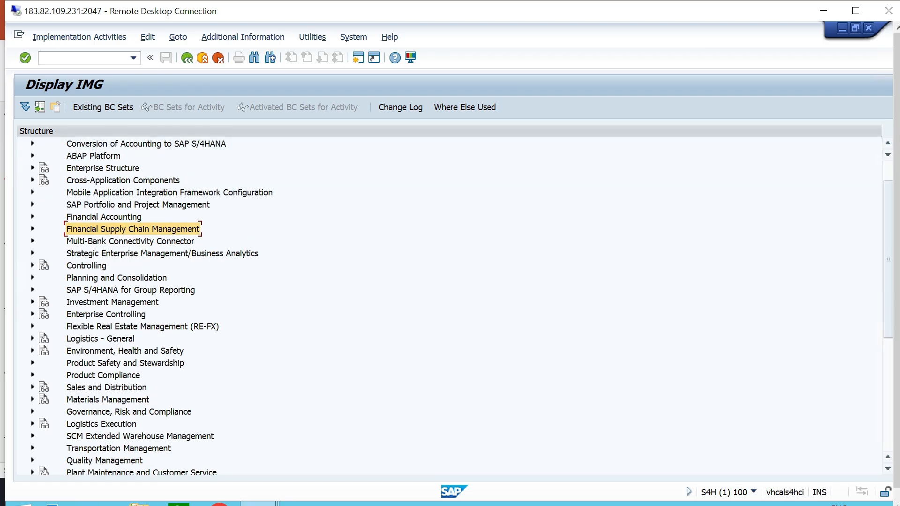
pyautogui.click(32, 229)
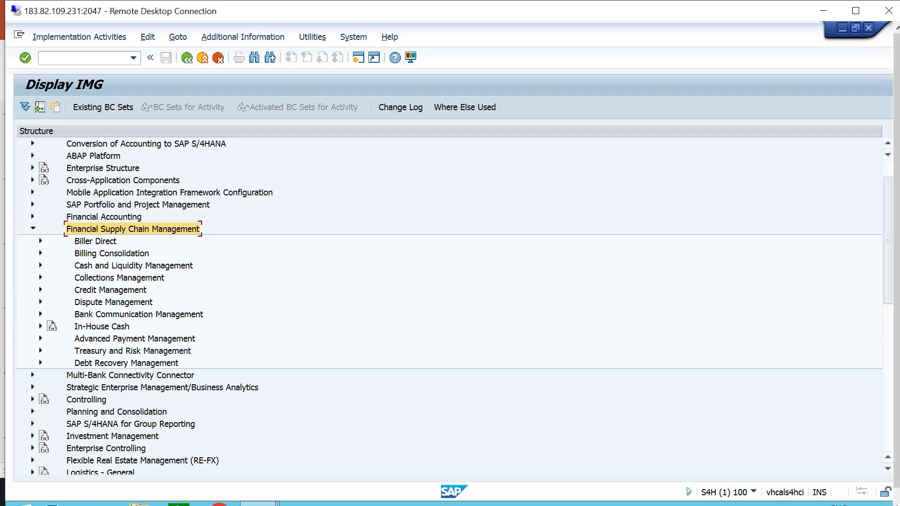
pyautogui.click(110, 290)
pyautogui.click(40, 289)
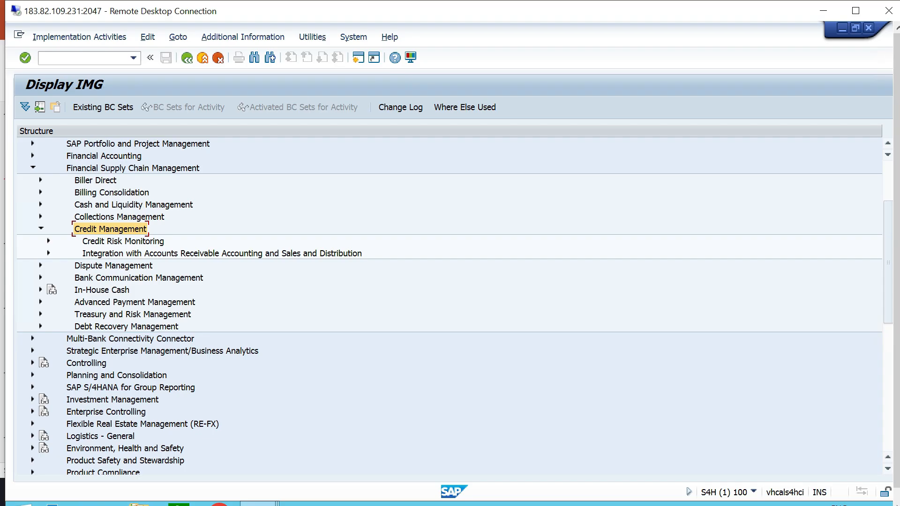
# Open the Assign Sales Area to Credit Control Area activity within Credit Management's Integration with Sales and Distribution.
pyautogui.click(222, 253)
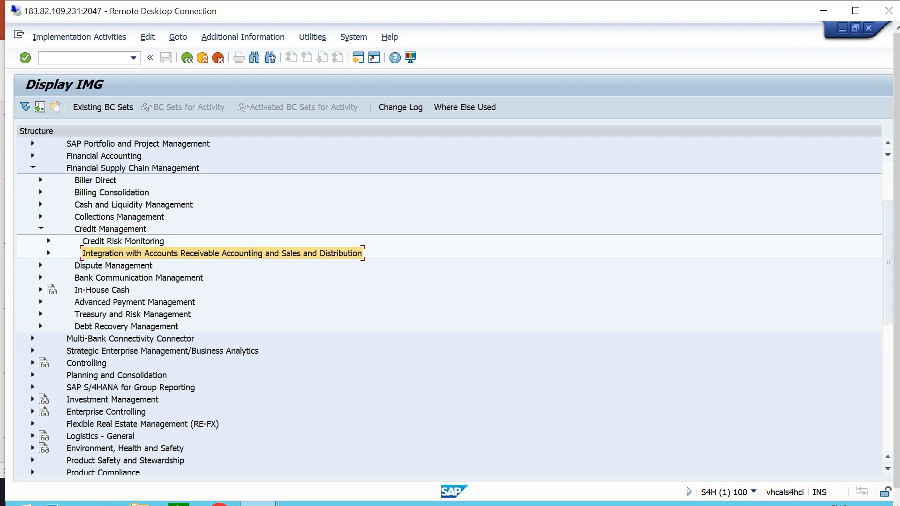
pyautogui.click(48, 253)
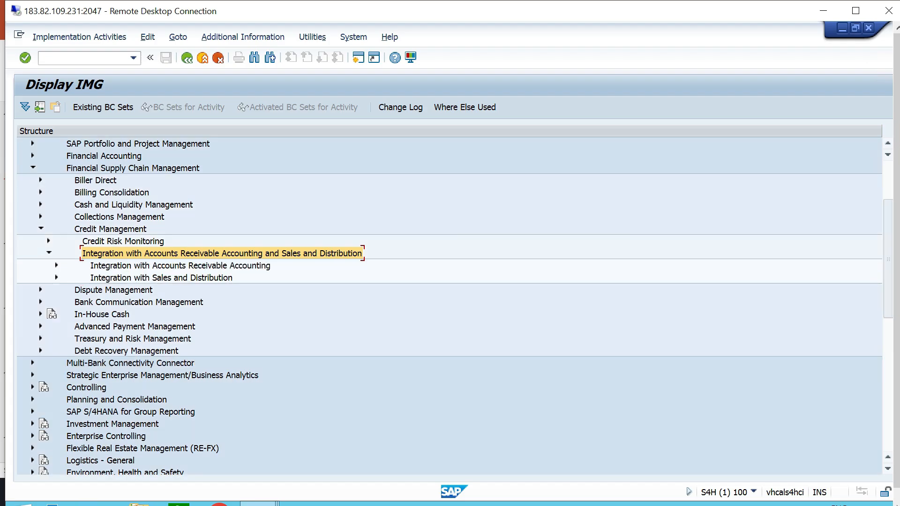
pyautogui.click(162, 278)
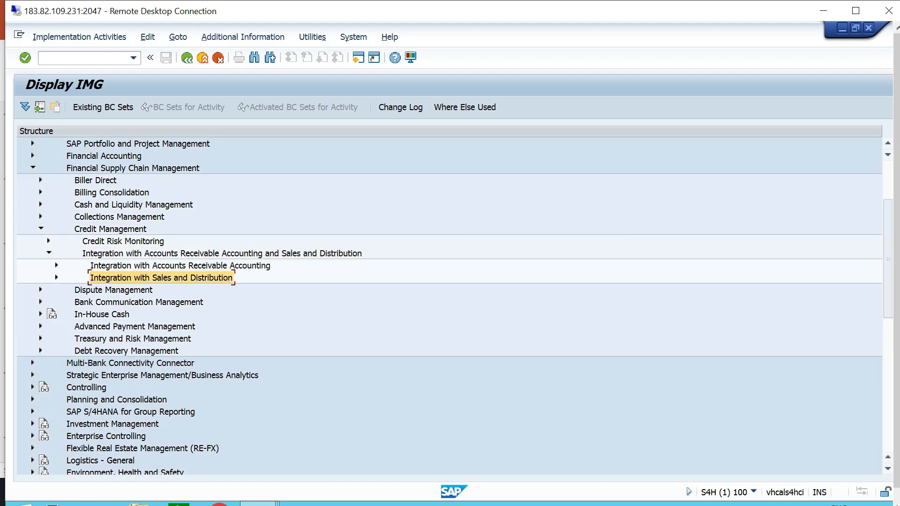
pyautogui.click(56, 278)
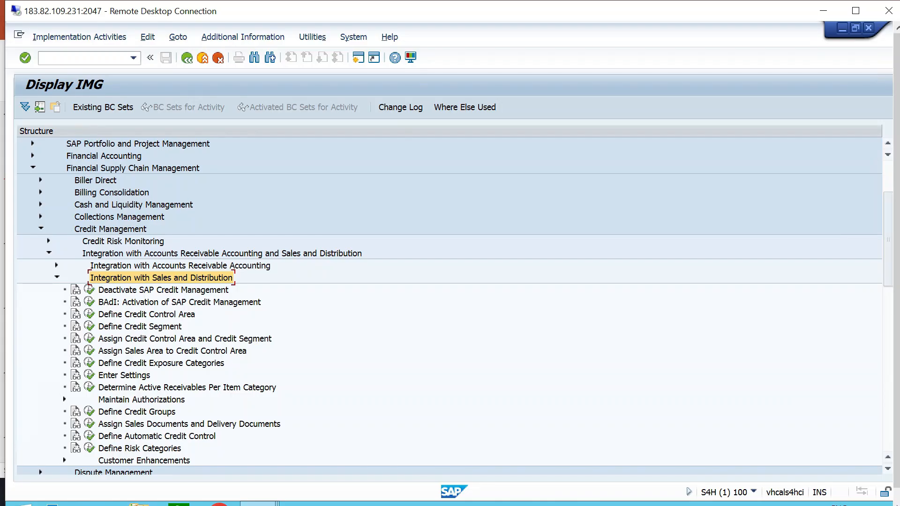
pyautogui.click(172, 351)
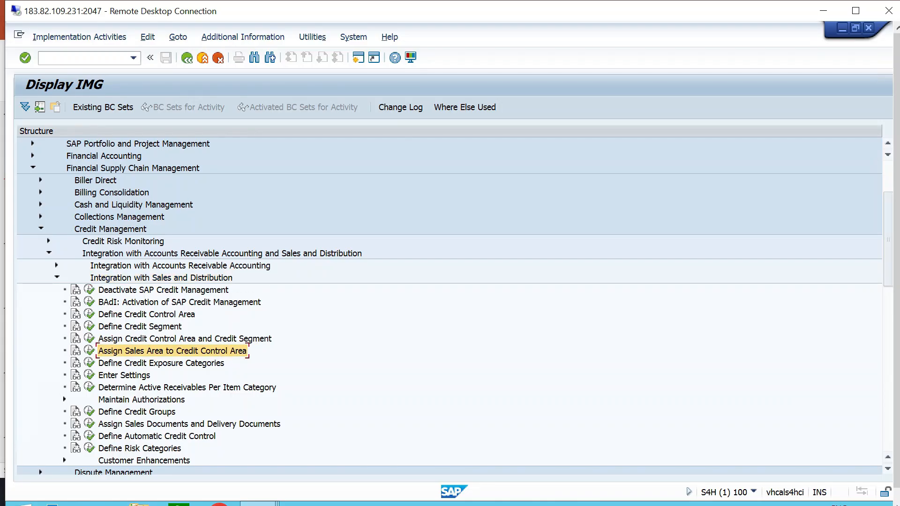
pyautogui.click(89, 350)
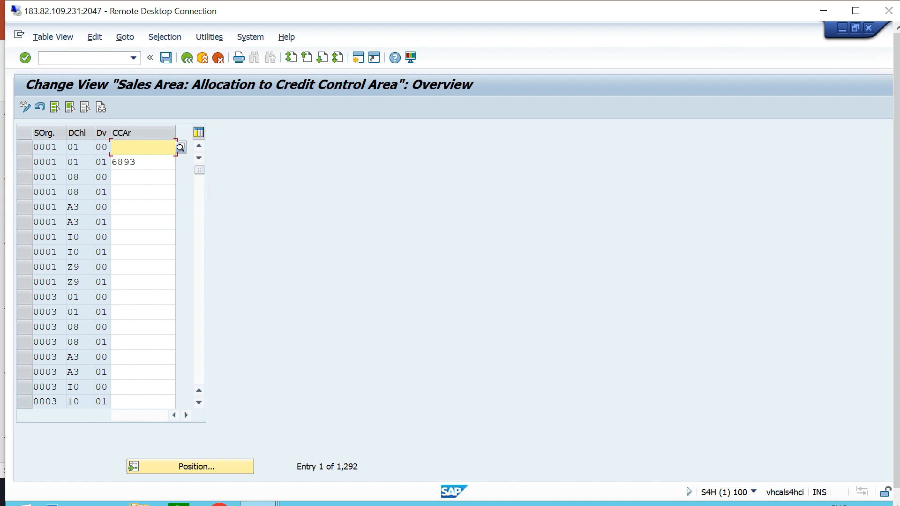
# Find the sales area with sales organization TTS1, distribution channel T0 and division T6.
pyautogui.click(190, 466)
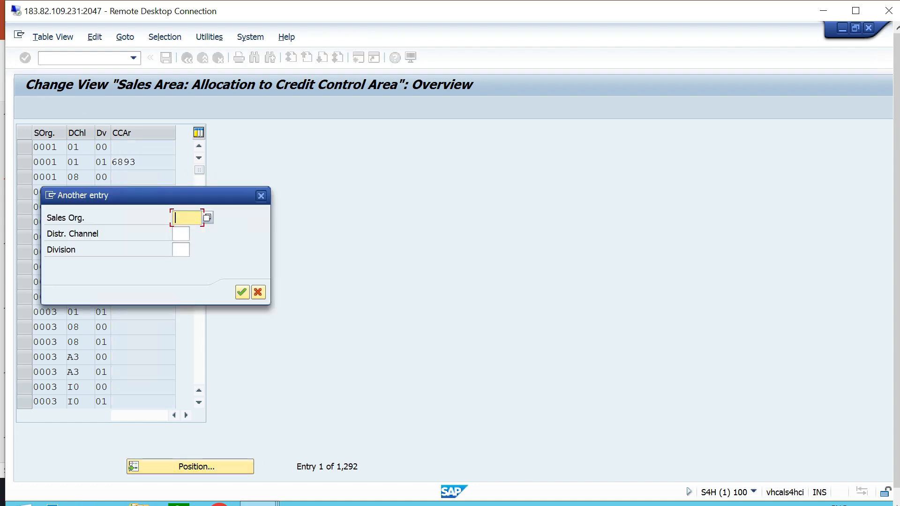
pyautogui.write('TTS1')
pyautogui.press('Tab')
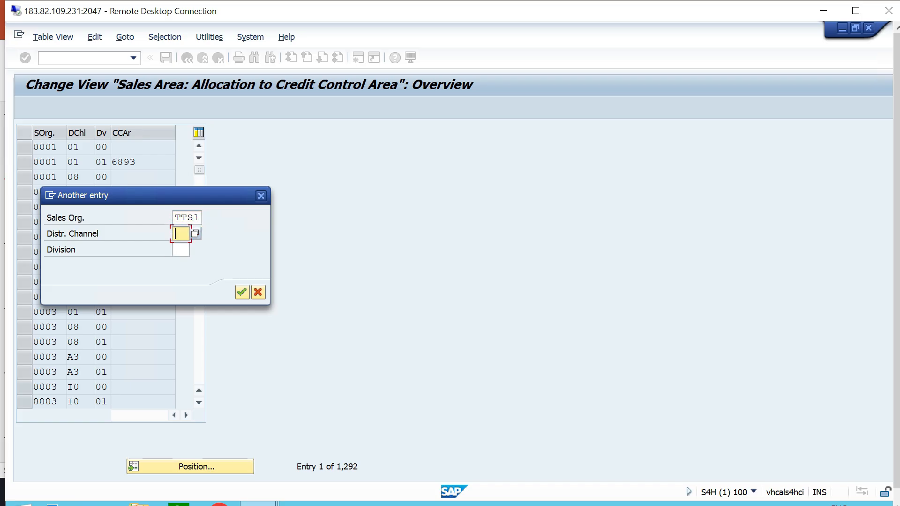
pyautogui.write('T0')
pyautogui.press('Tab')
pyautogui.write('T6')
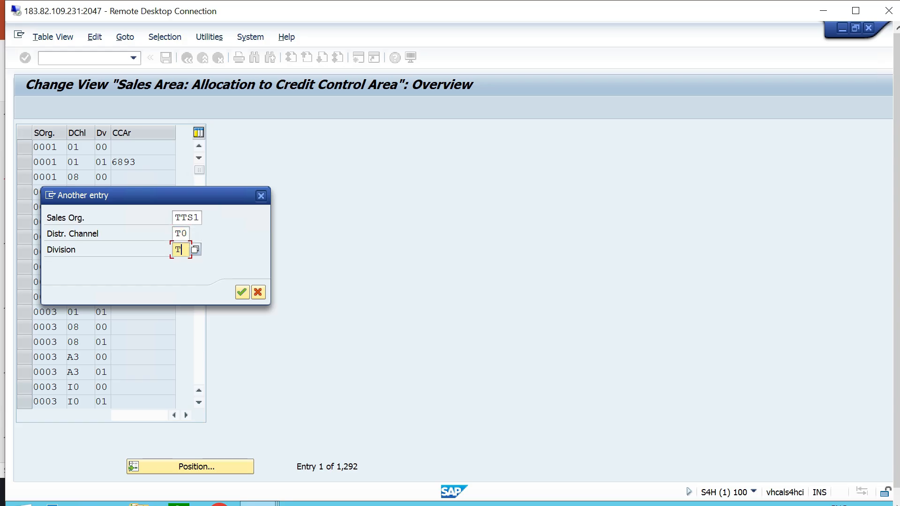
pyautogui.press('Return')
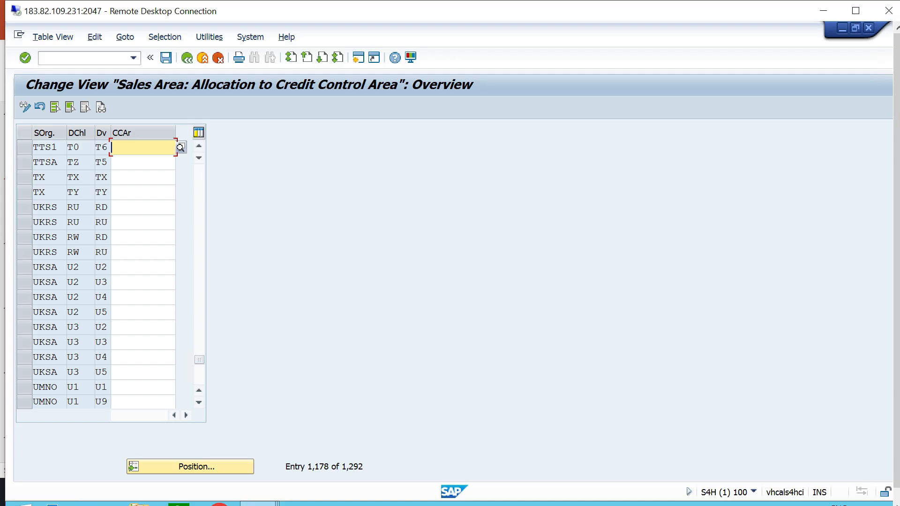
# Assign credit control area TTCA to sales area TTS1/T0/T6, save, and return to the implementation guide.
pyautogui.click(180, 148)
pyautogui.scroll(-5, 180, 148)
pyautogui.press('Escape')
pyautogui.click(166, 57)
pyautogui.press('Return')
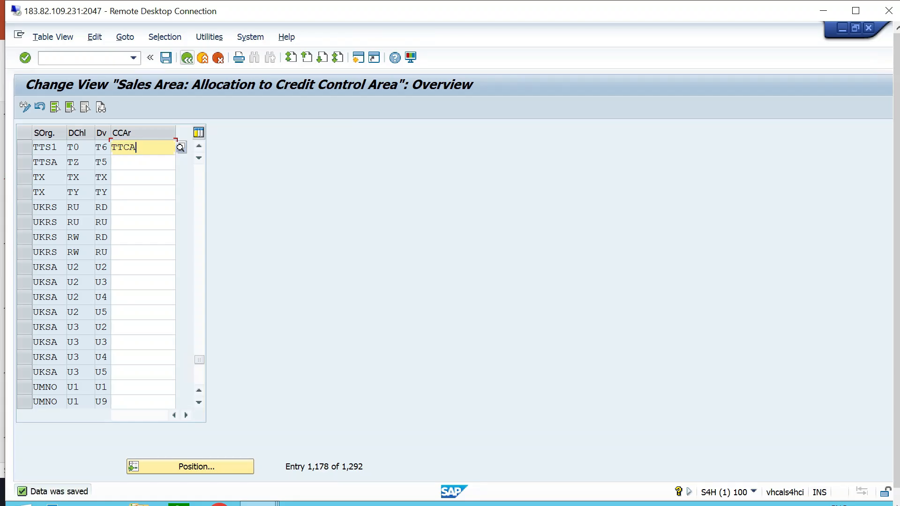
pyautogui.click(187, 58)
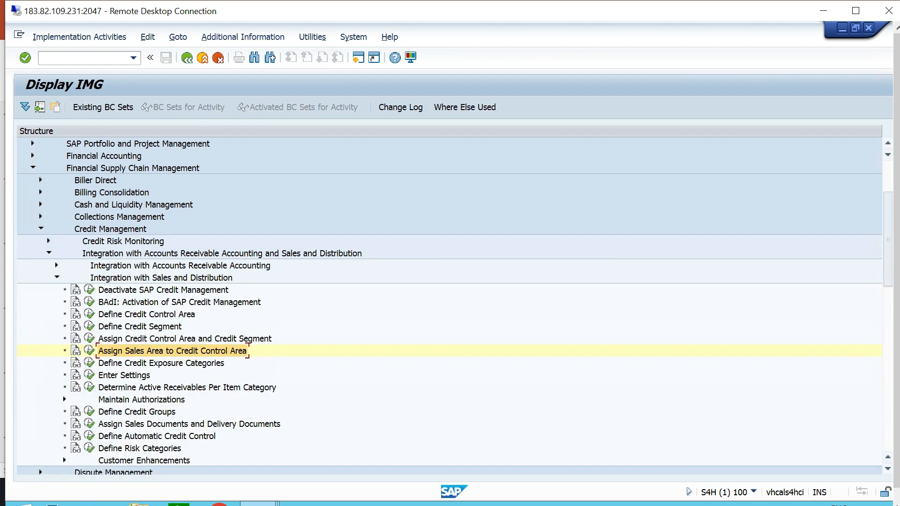
# Switch to the PowerPoint configuration list and select item 4, "Assign Credit Price in Pricing Procedure - /NV/08".
pyautogui.hotkey('alt', 'Tab')
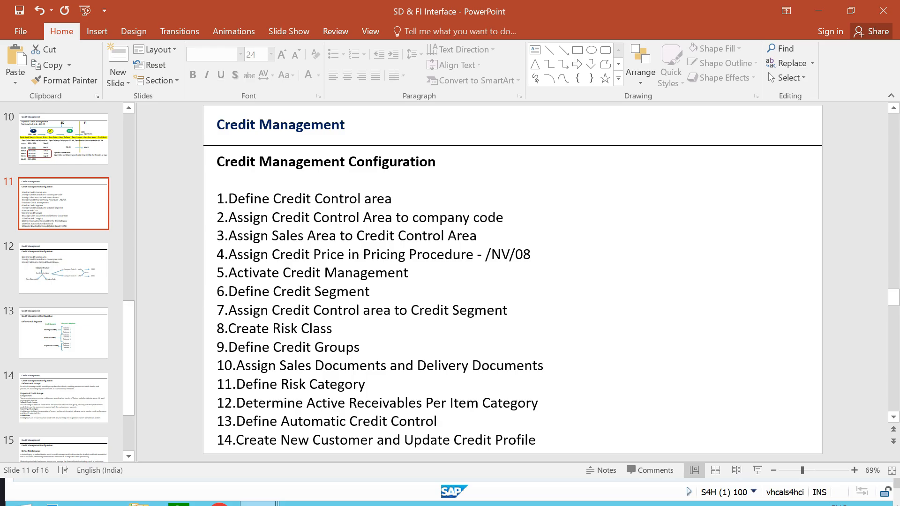
pyautogui.moveTo(533, 254); pyautogui.dragTo(217, 254)
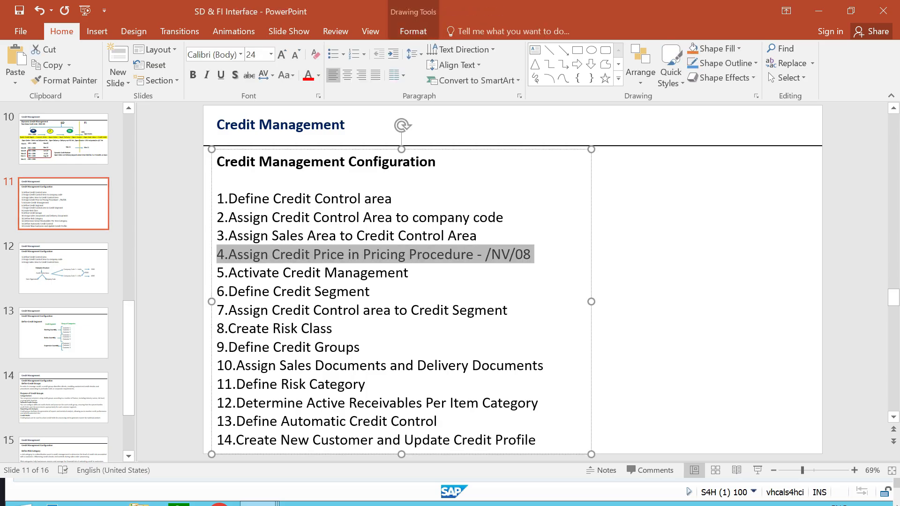
# Switch to the SAP session and run transaction /NV/08 to open the pricing procedures overview.
pyautogui.click(665, 271)
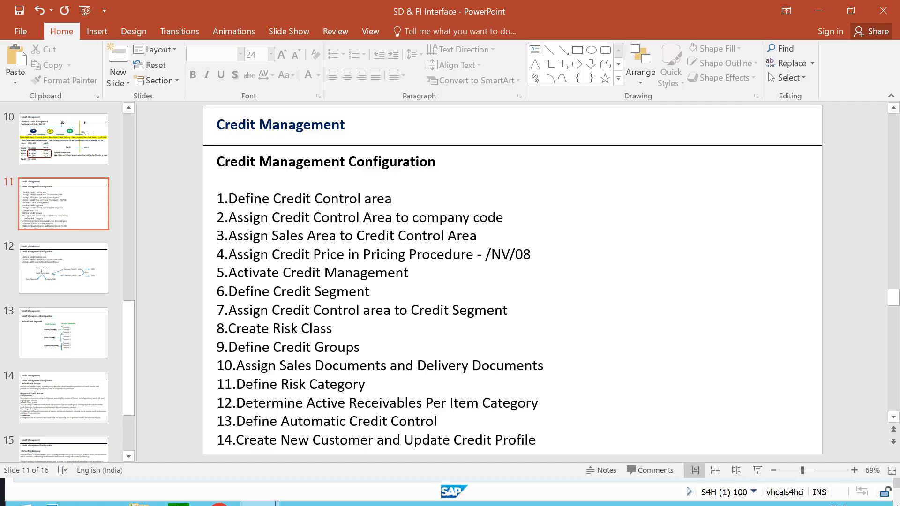
pyautogui.hotkey('alt', 'Tab')
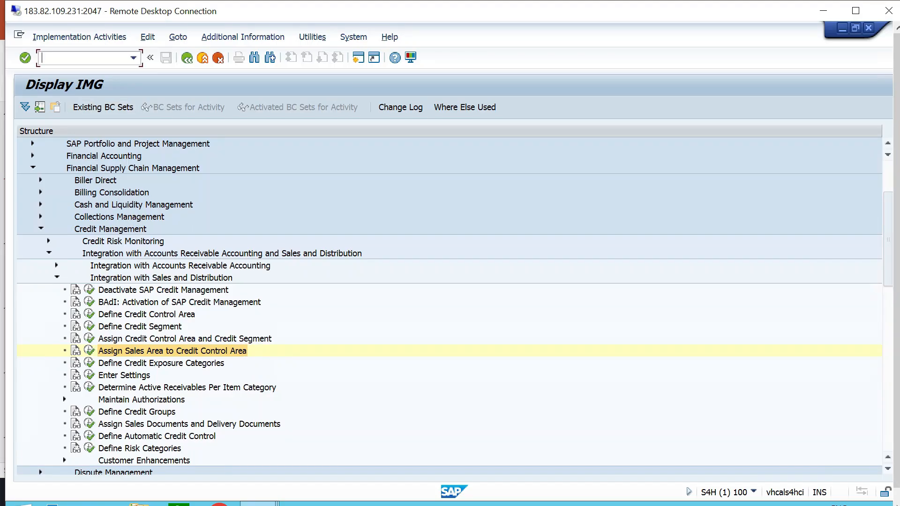
pyautogui.write('/NV/08')
pyautogui.press('Return')
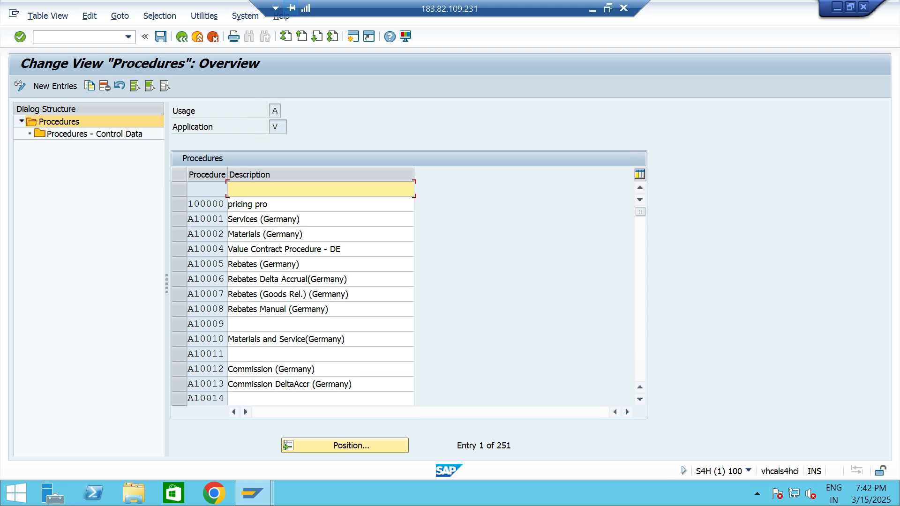
# Find pricing procedure TTPP and open its control data.
pyautogui.click(345, 445)
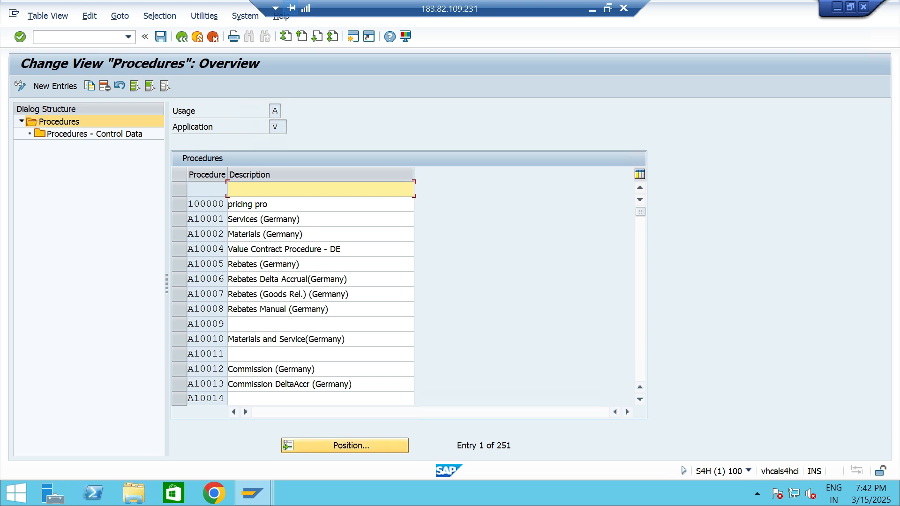
pyautogui.write('T')
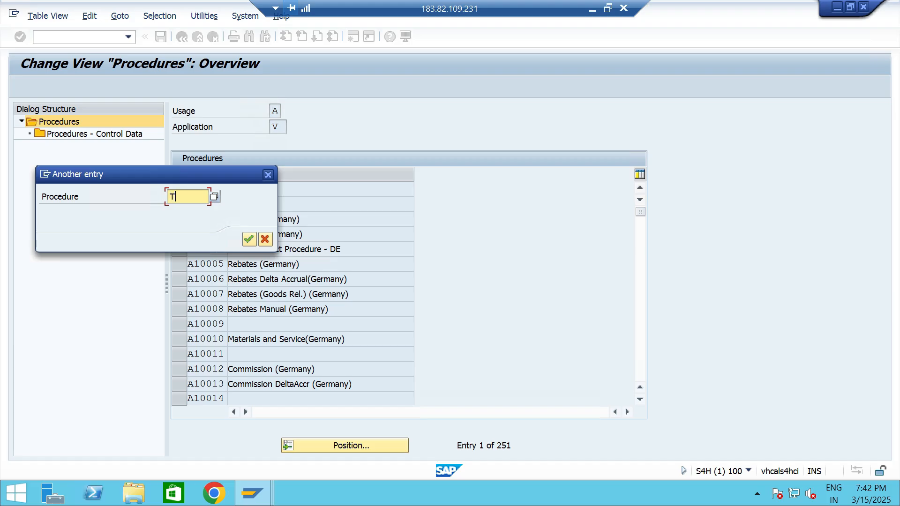
pyautogui.write('TPP')
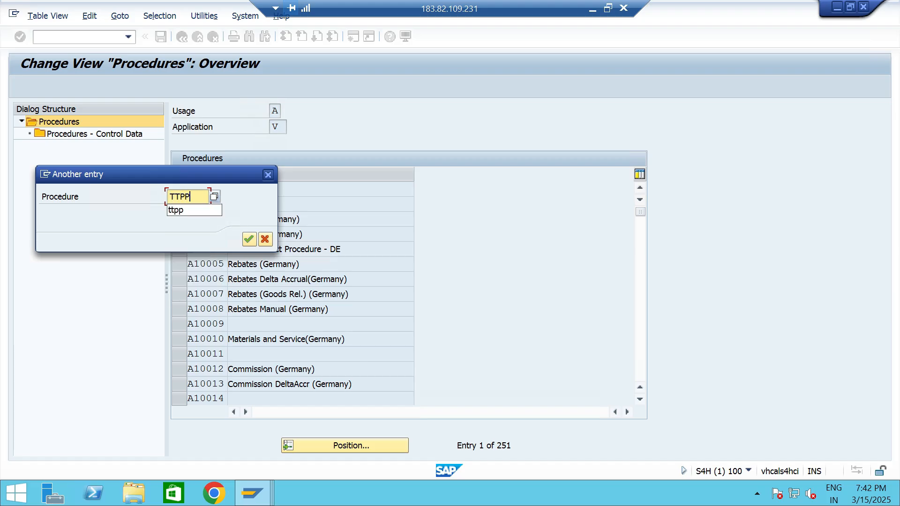
pyautogui.click(249, 239)
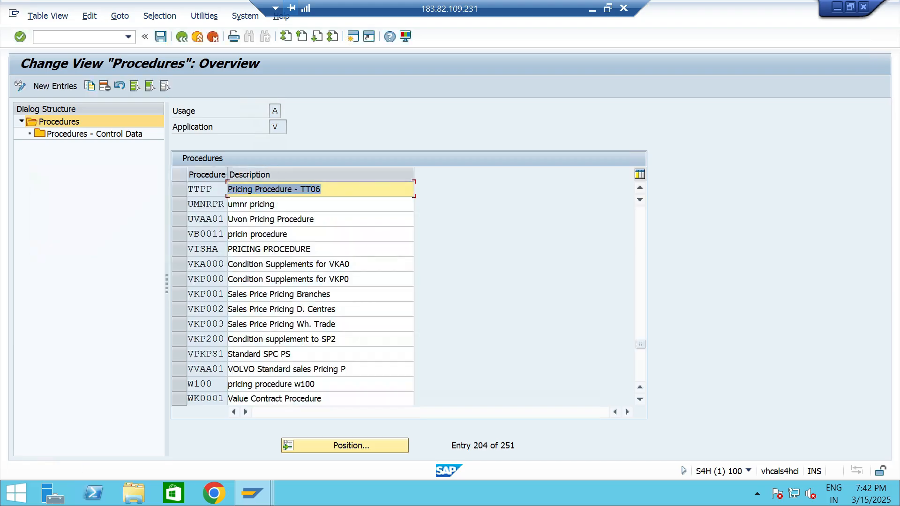
pyautogui.click(179, 189)
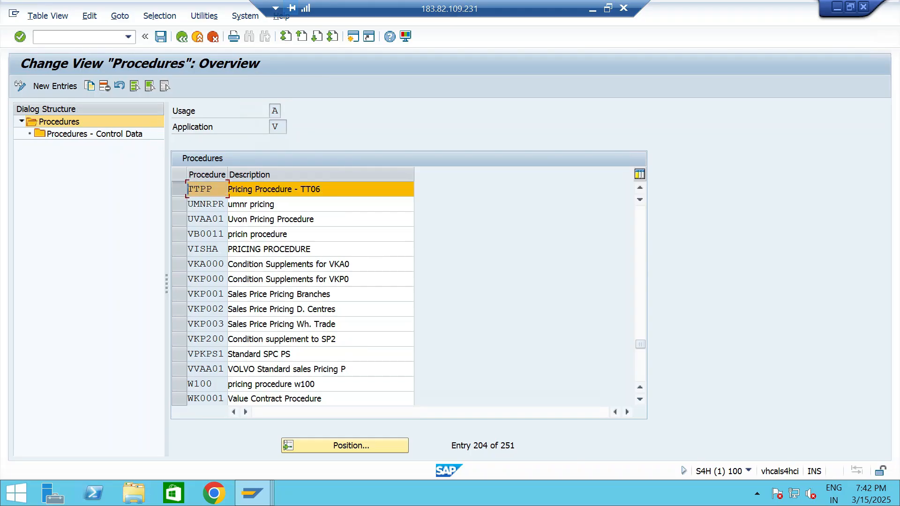
pyautogui.click(70, 134)
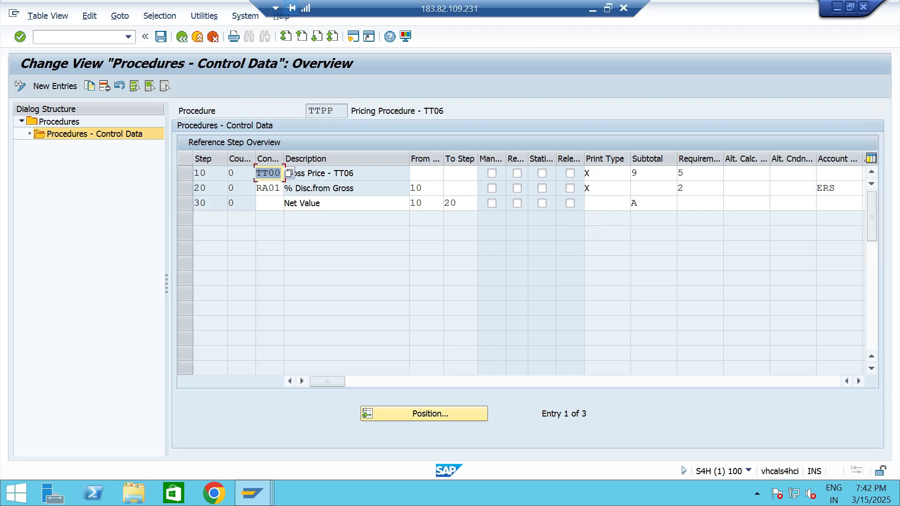
# Choose subtotal A, Carry over price to KOMP-CMPRE (credit price), for the Net Value row at step 30.
pyautogui.click(325, 204)
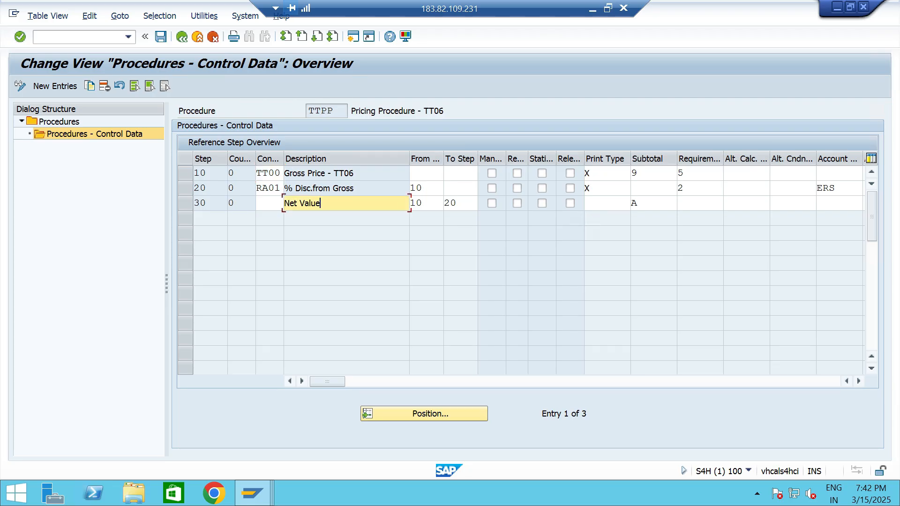
pyautogui.click(649, 204)
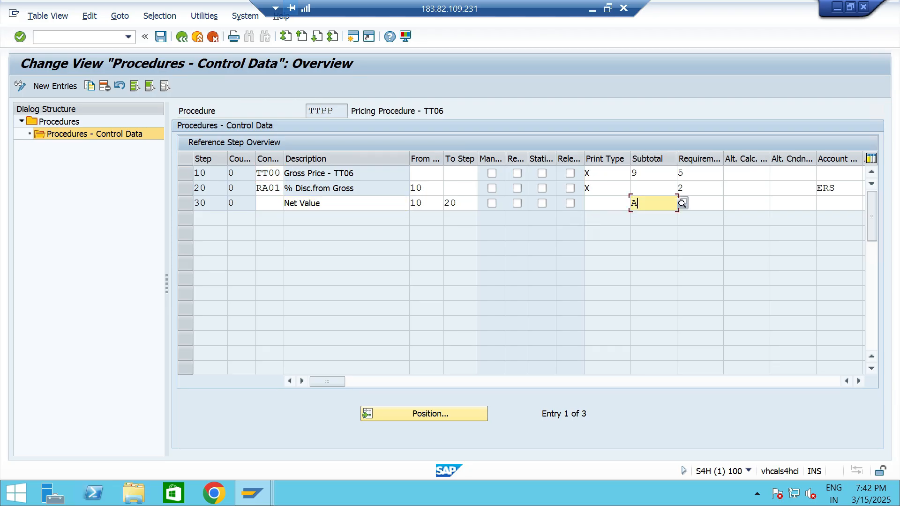
pyautogui.press('F4')
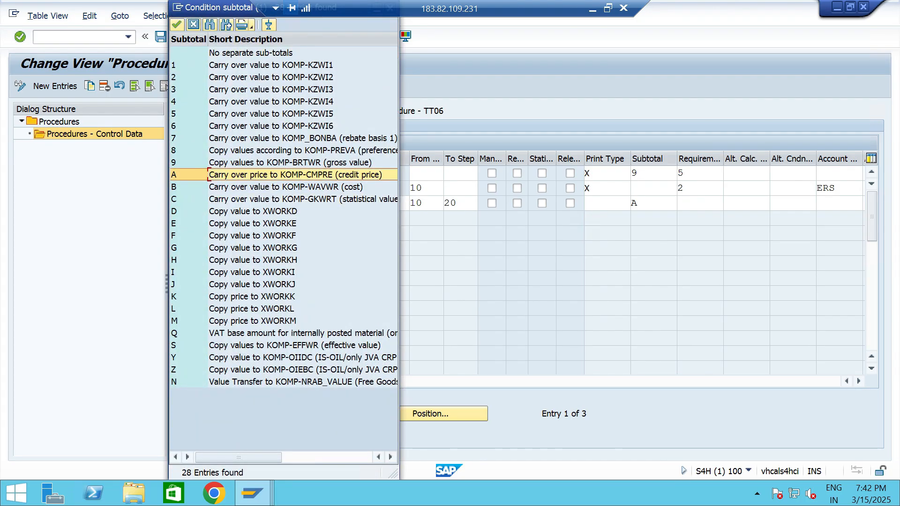
pyautogui.press('Return')
pyautogui.press('Right')
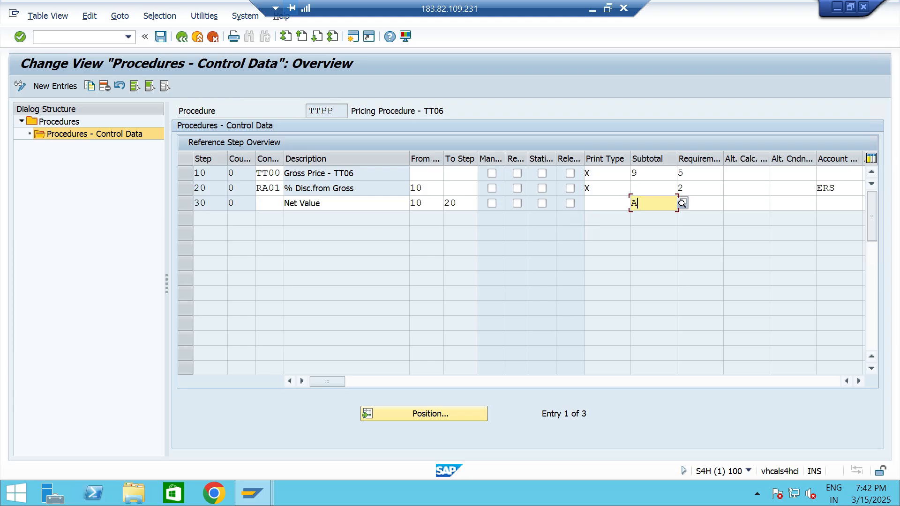
# Save the control data of pricing procedure TTPP and leave the view.
pyautogui.click(324, 203)
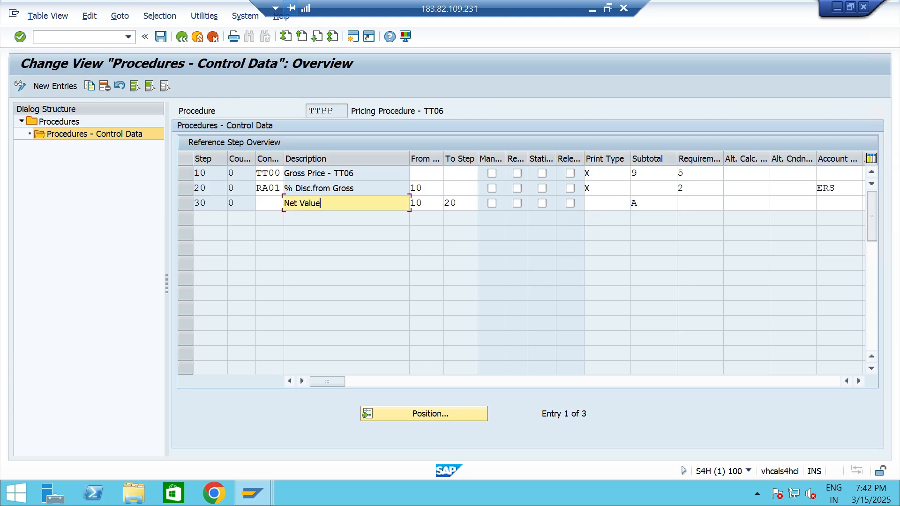
pyautogui.click(649, 203)
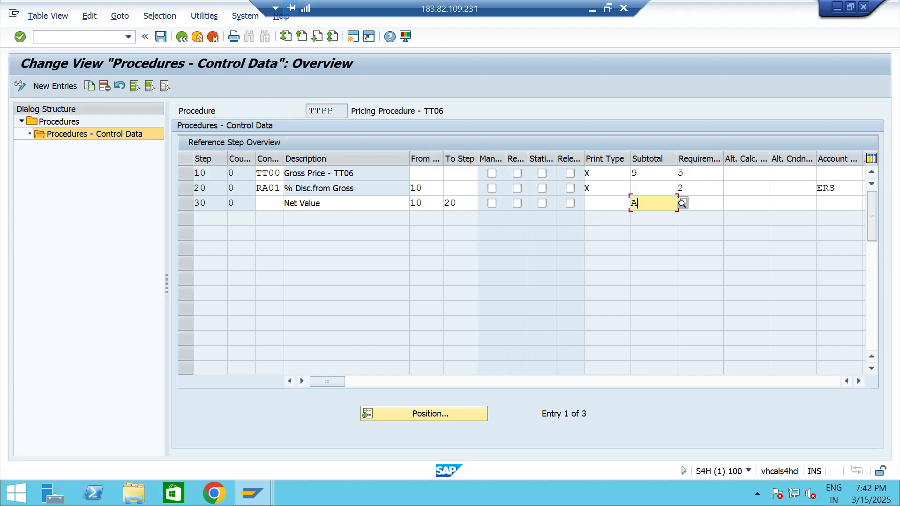
pyautogui.click(161, 36)
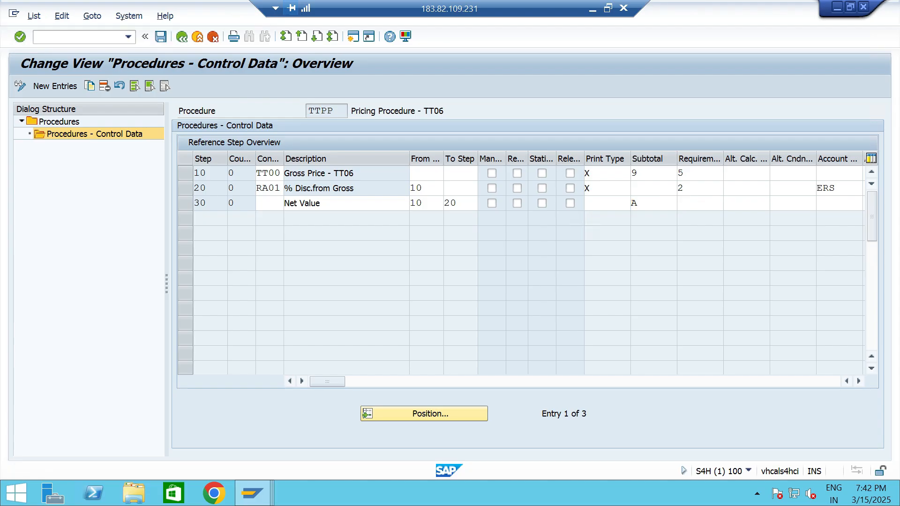
pyautogui.click(294, 239)
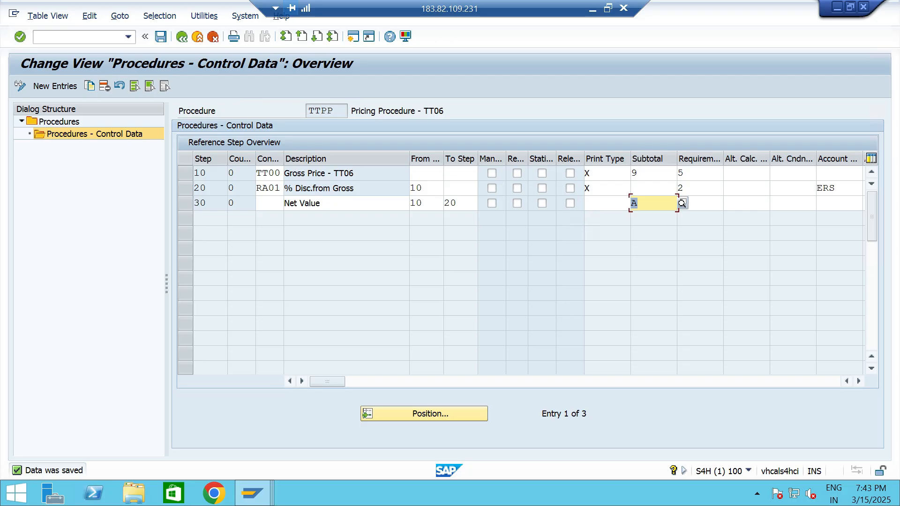
pyautogui.click(181, 36)
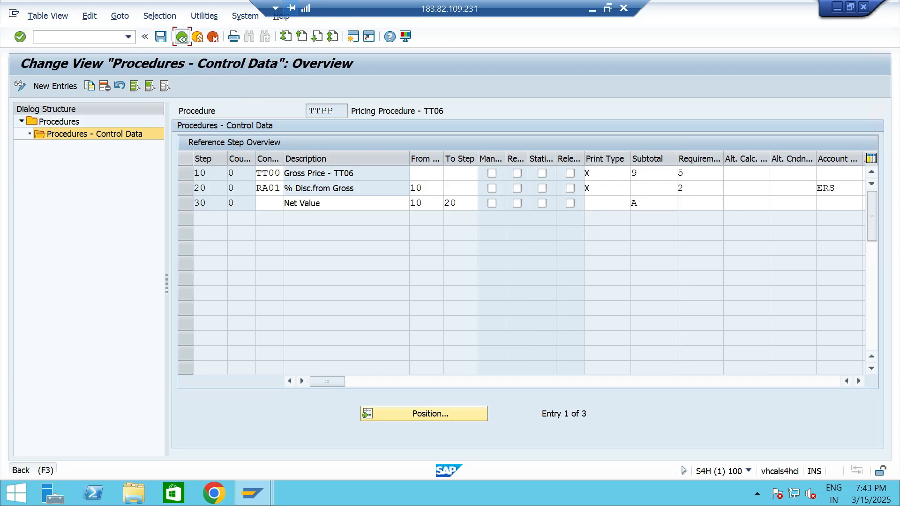
# Switch to the PowerPoint configuration list and highlight item 5, "Activate Credit Management".
pyautogui.hotkey('alt', 'Tab')
pyautogui.tripleClick(410, 273)
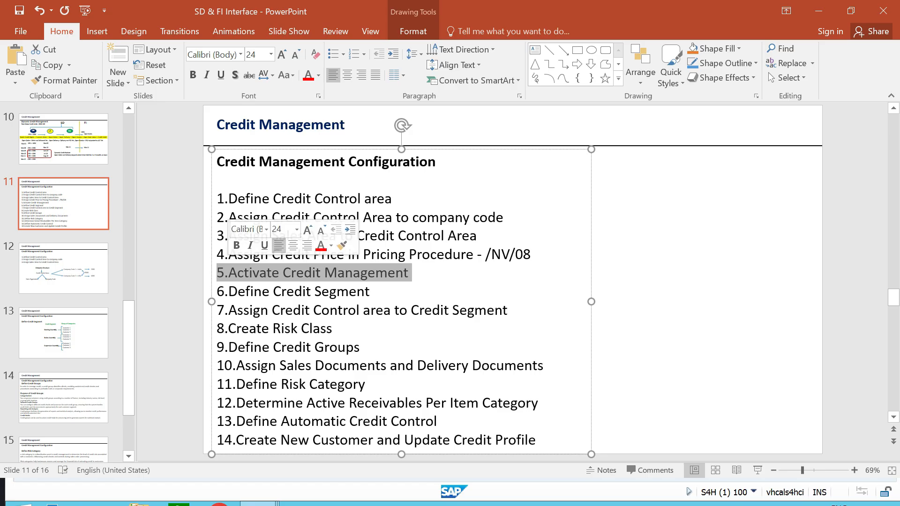
pyautogui.click(656, 272)
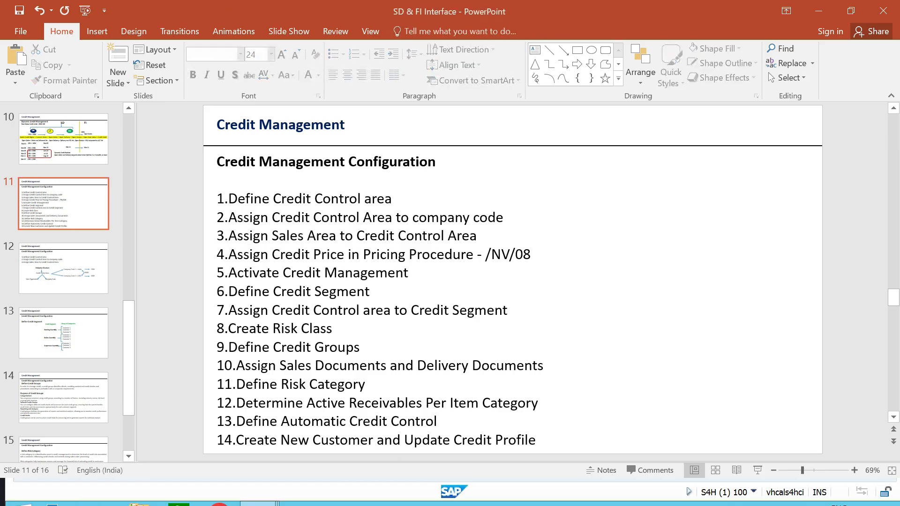
# Switch to the SAP session, run transaction /NSPRO and display the SAP Reference IMG.
pyautogui.hotkey('alt', 'Tab')
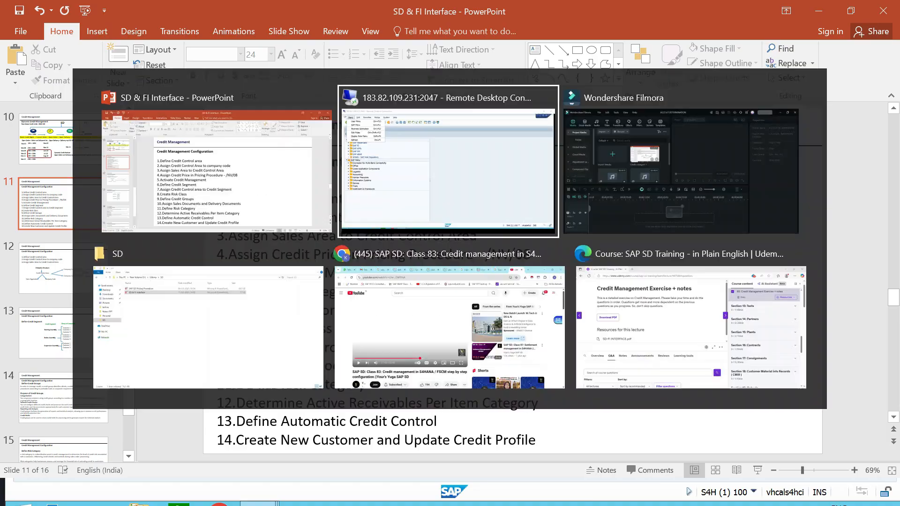
pyautogui.click(133, 58)
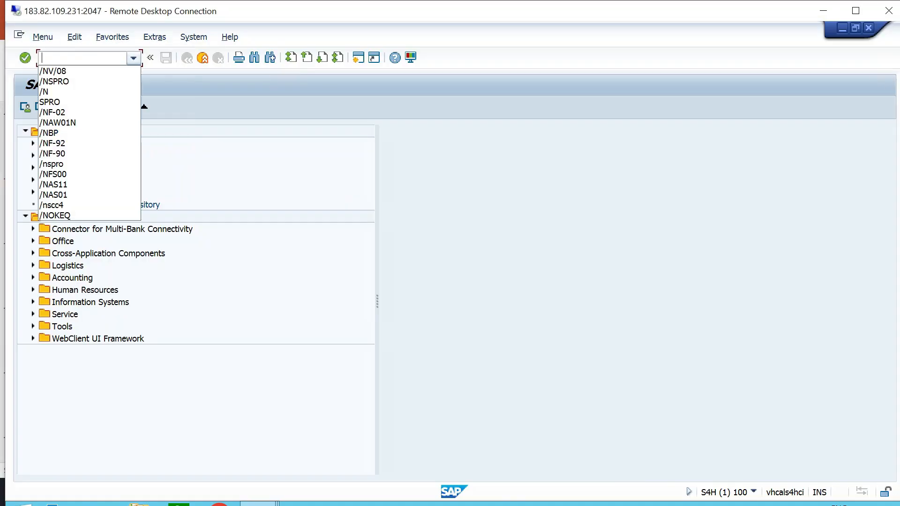
pyautogui.click(71, 81)
pyautogui.click(25, 58)
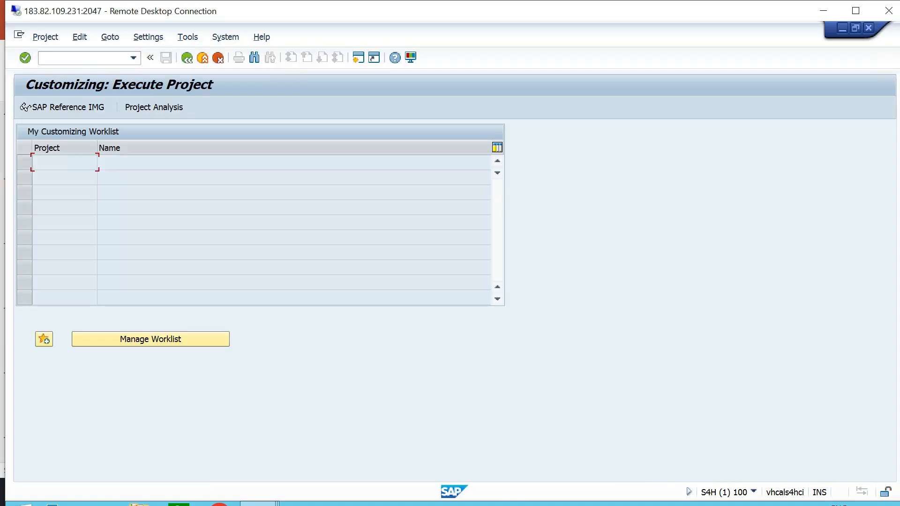
pyautogui.click(25, 107)
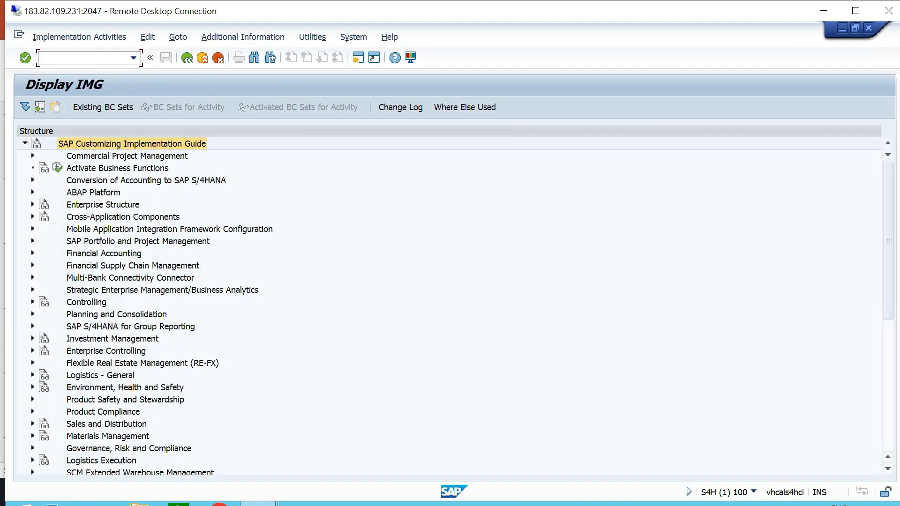
# Expand Financial Supply Chain Management and Credit Management down to the Integration with Sales and Distribution activities.
pyautogui.click(132, 266)
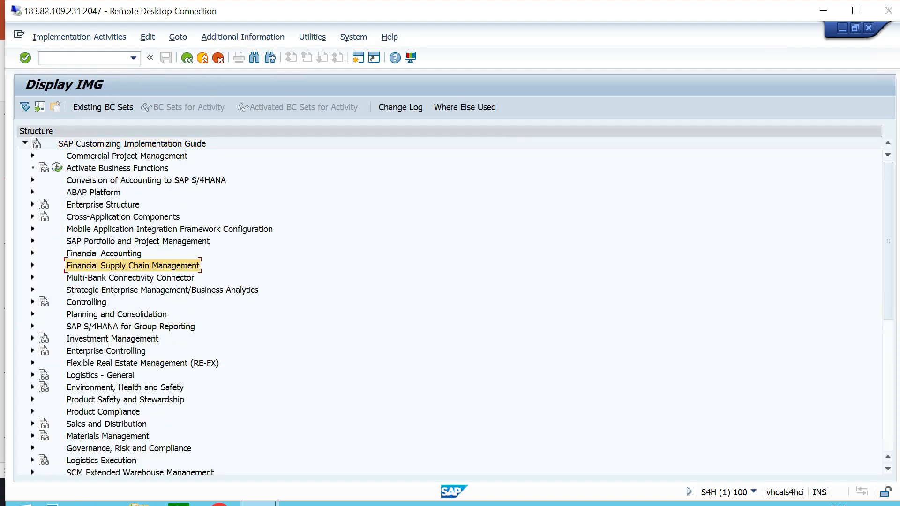
pyautogui.click(33, 266)
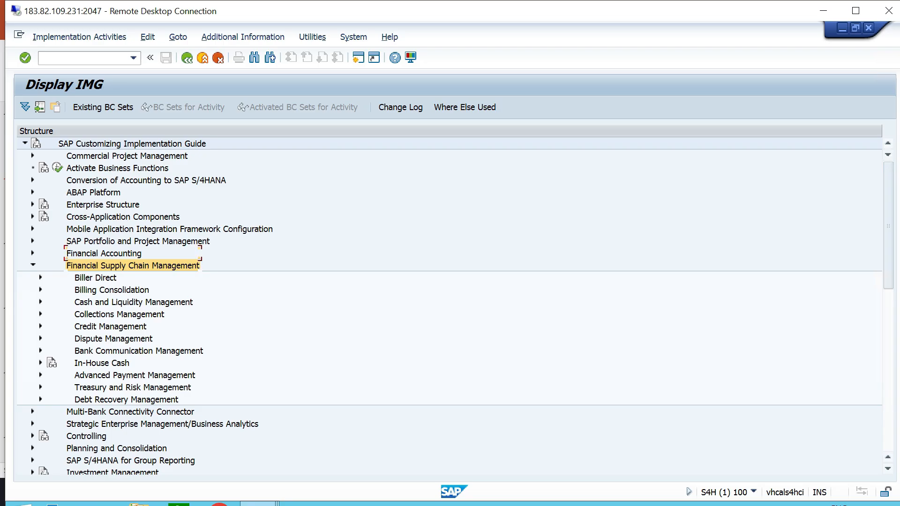
pyautogui.scroll(-1, 449, 306)
pyautogui.click(110, 302)
pyautogui.press('Right')
pyautogui.click(222, 327)
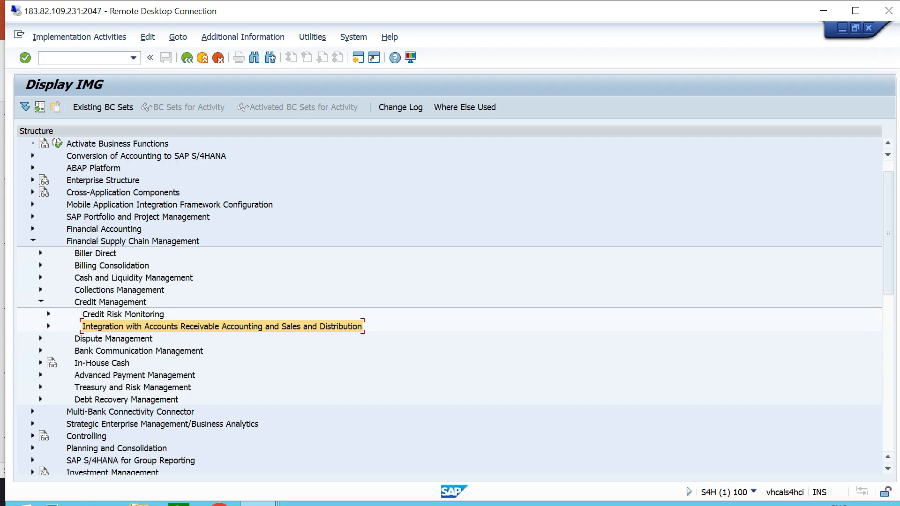
pyautogui.press('Right')
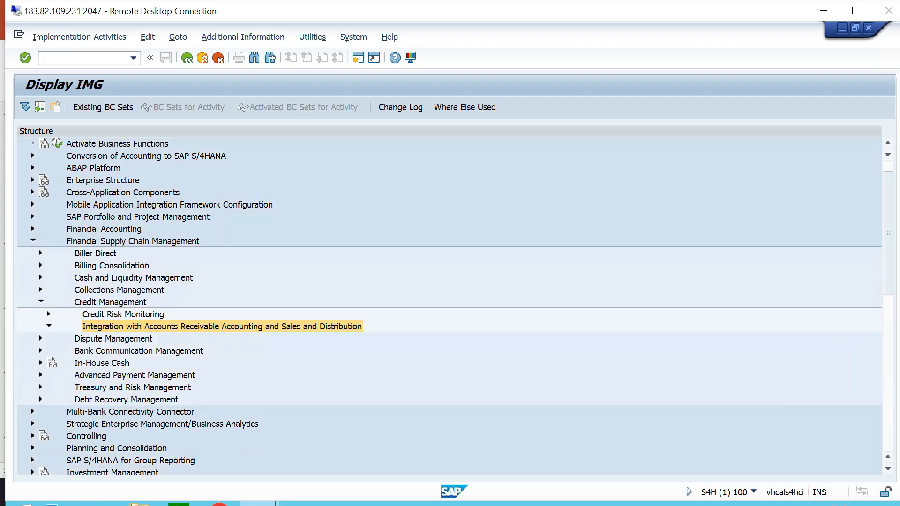
pyautogui.scroll(-1, 161, 314)
pyautogui.click(161, 314)
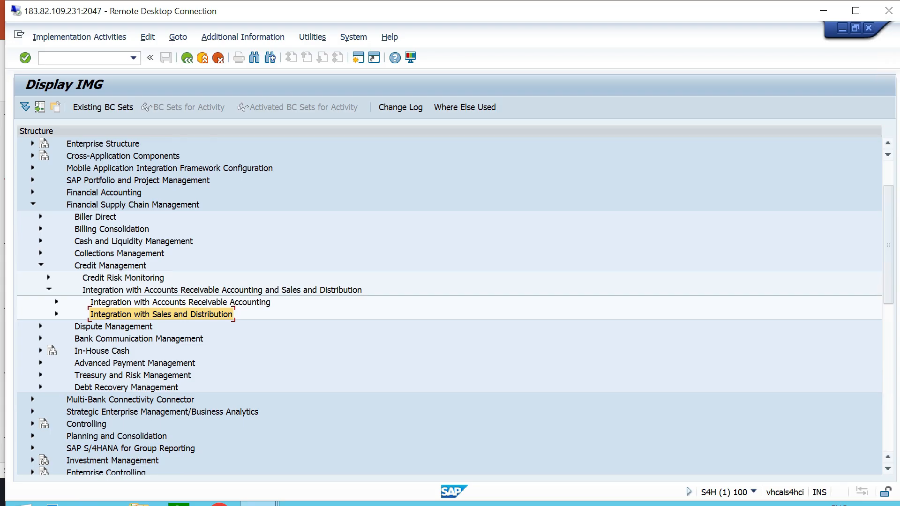
pyautogui.press('Right')
pyautogui.press('Down')
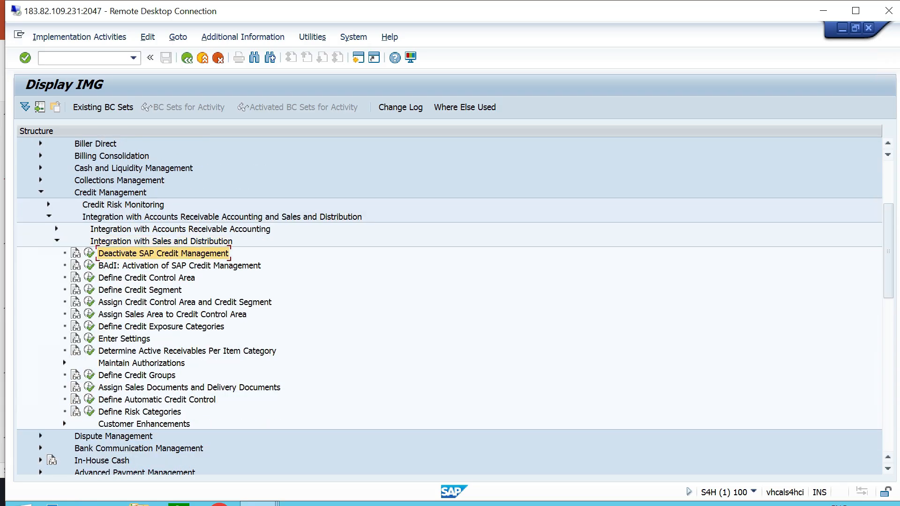
# Open the Deactivate SAP Credit Management activity, save it with the deactivation option unchecked, and return to the implementation guide.
pyautogui.click(89, 253)
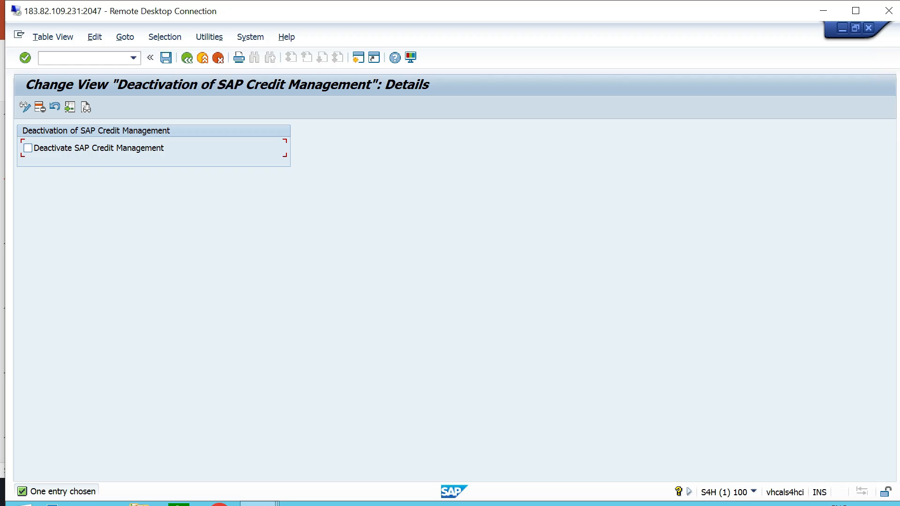
pyautogui.click(166, 57)
pyautogui.click(187, 58)
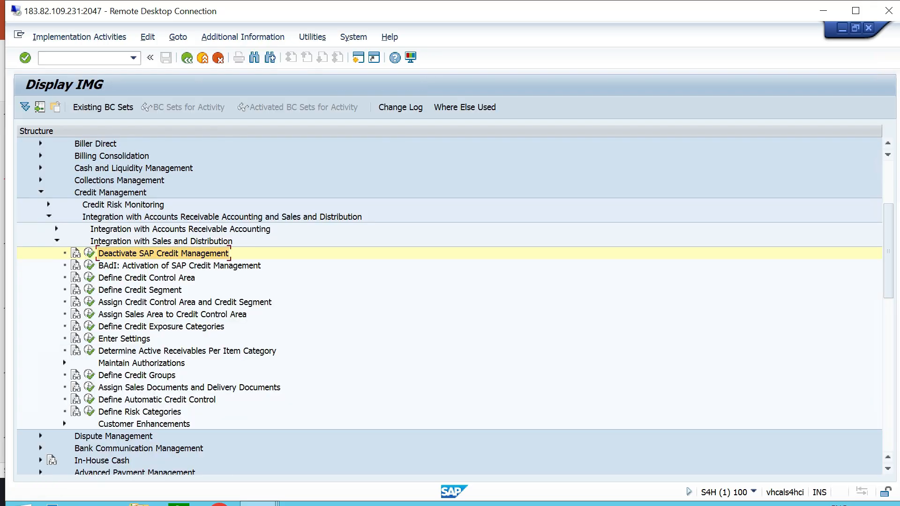
# Switch to the PowerPoint configuration list, highlight item 6, "Define Credit Segment", and show its explanatory slide 13.
pyautogui.hotkey('alt', 'Tab')
pyautogui.moveTo(370, 291); pyautogui.dragTo(217, 291)
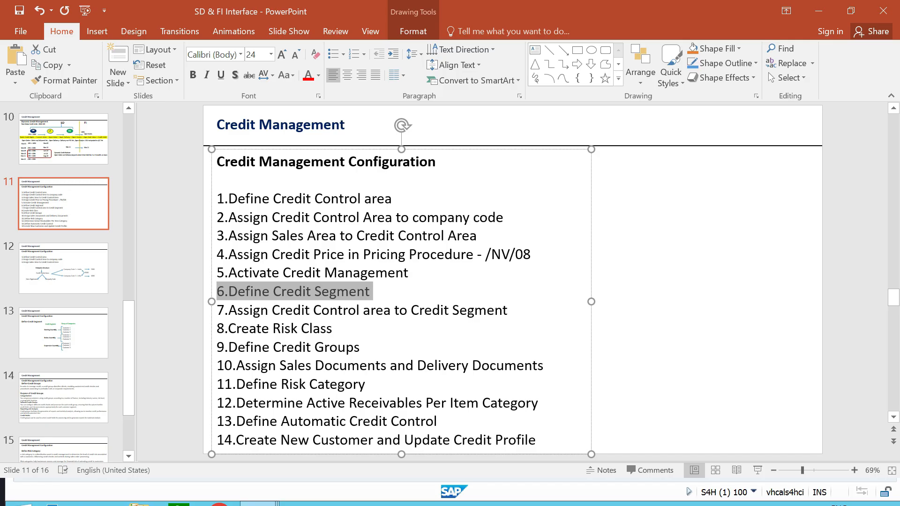
pyautogui.click(679, 281)
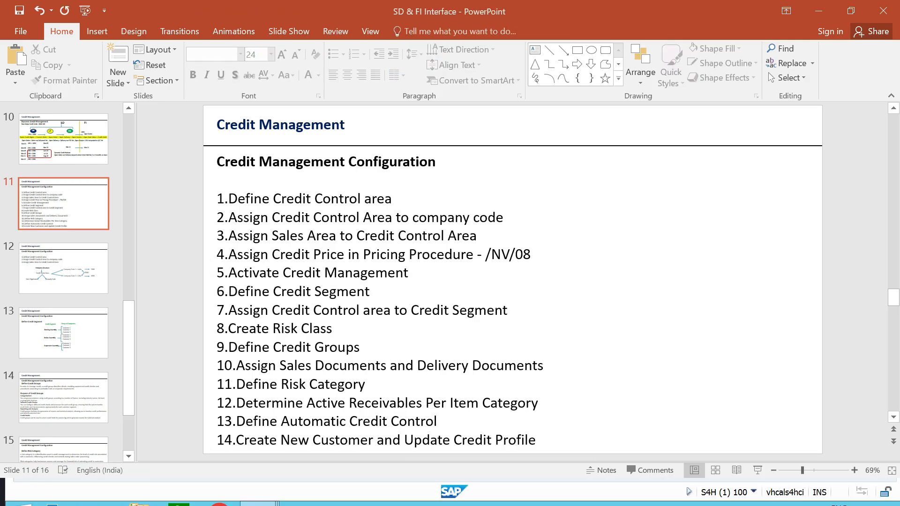
pyautogui.scroll(-2, 513, 281)
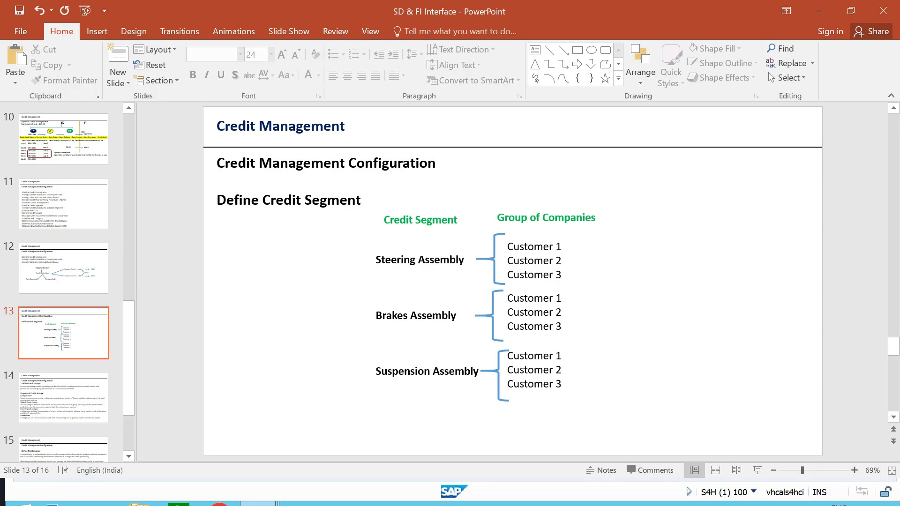
# Review the customers grouped under the Steering, Brakes and Suspension Assembly credit segments on the slide.
pyautogui.click(561, 247)
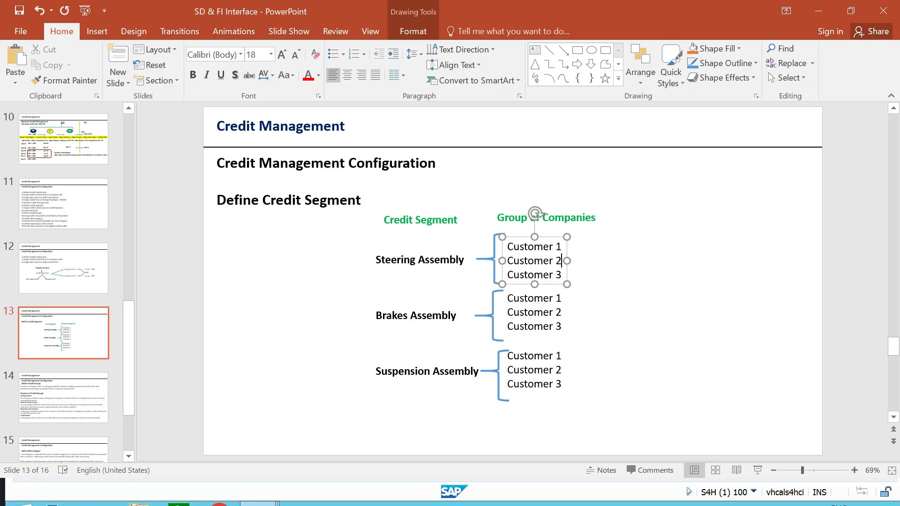
pyautogui.click(561, 275)
pyautogui.press('Escape')
pyautogui.press('Escape')
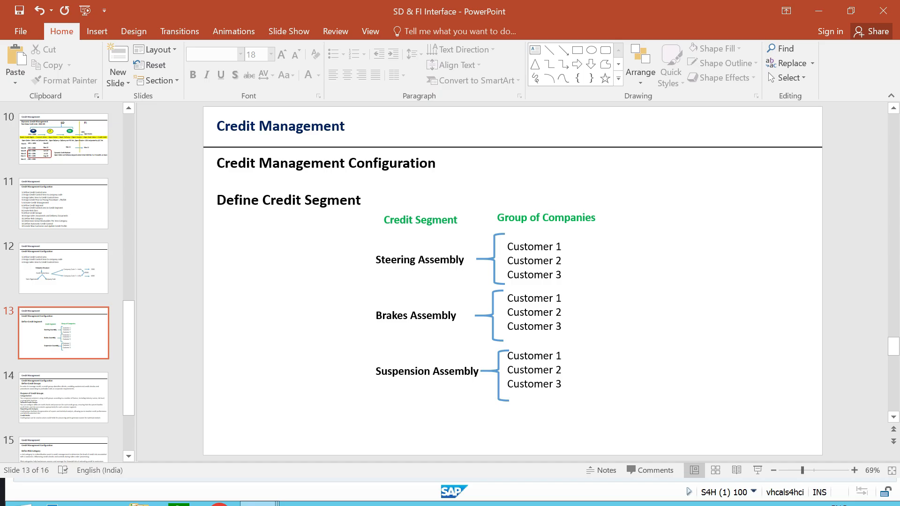
pyautogui.click(456, 316)
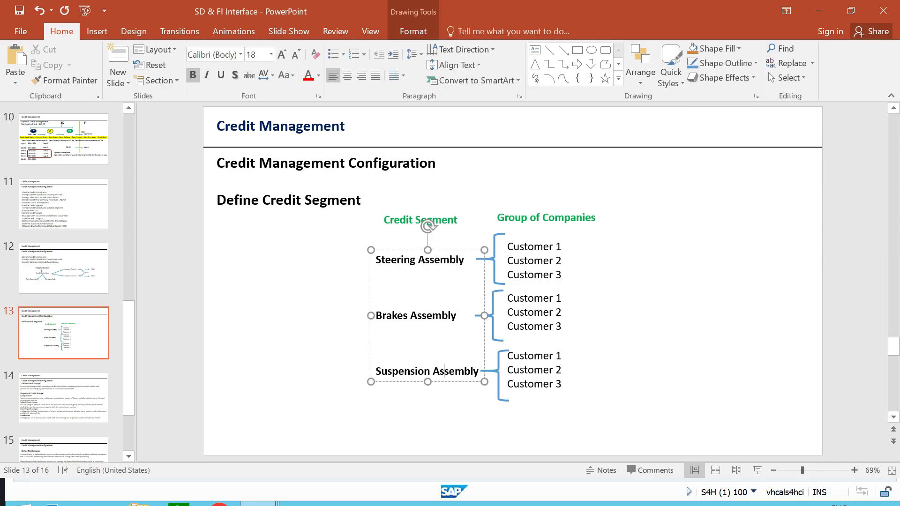
pyautogui.click(435, 418)
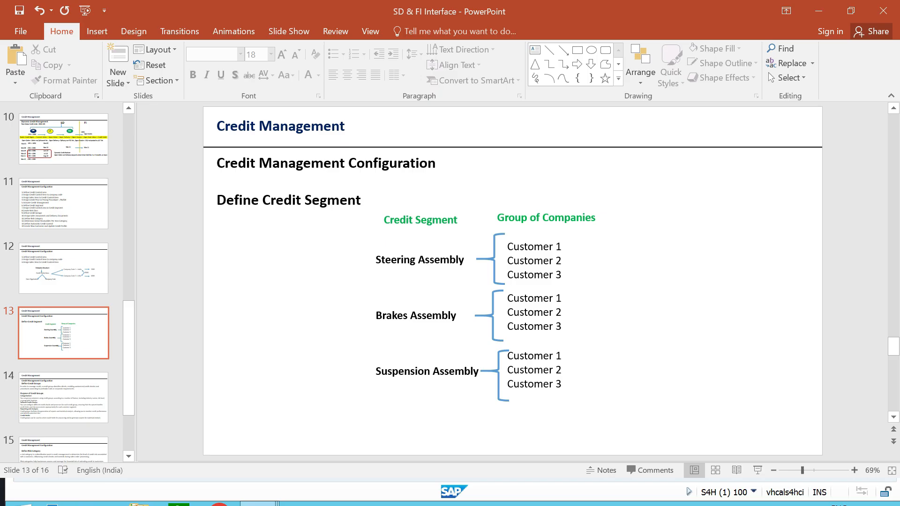
# Switch to the SAP session and open the Define Credit Segment activity under Integration with Sales and Distribution.
pyautogui.hotkey('alt', 'Tab')
pyautogui.click(139, 290)
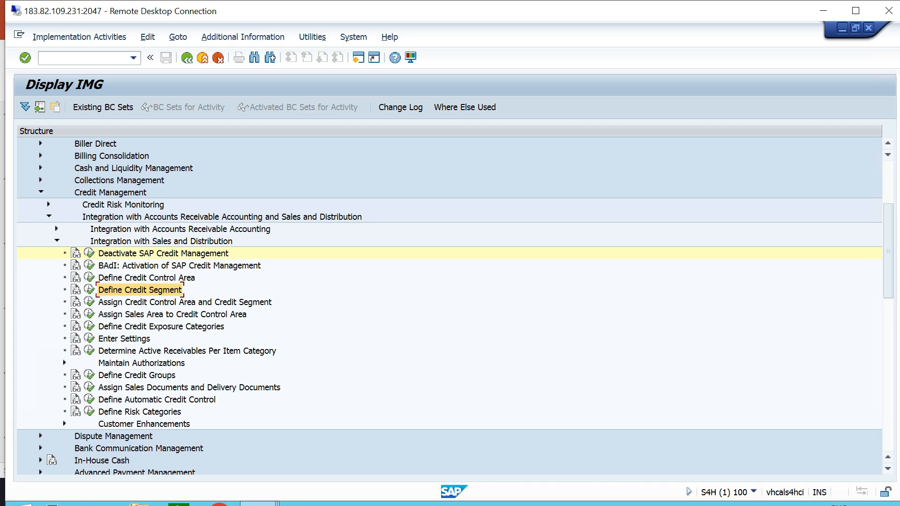
pyautogui.click(161, 241)
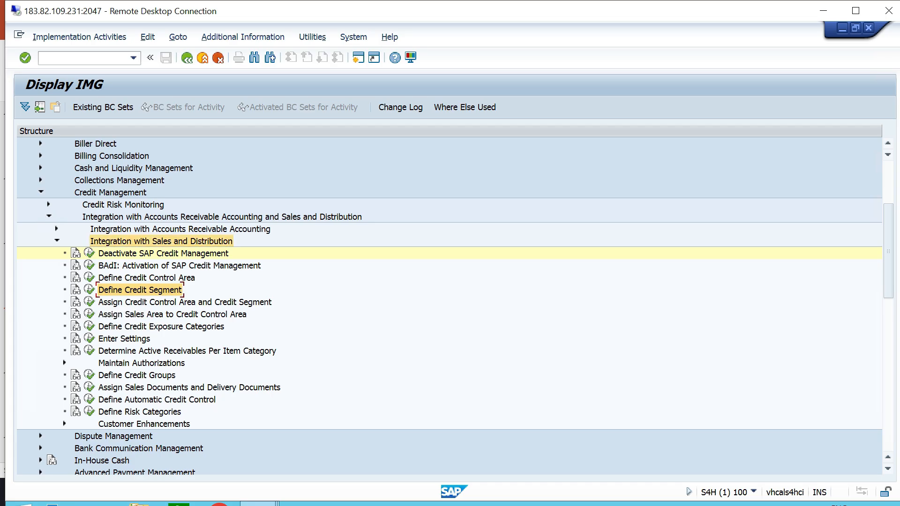
pyautogui.click(139, 290)
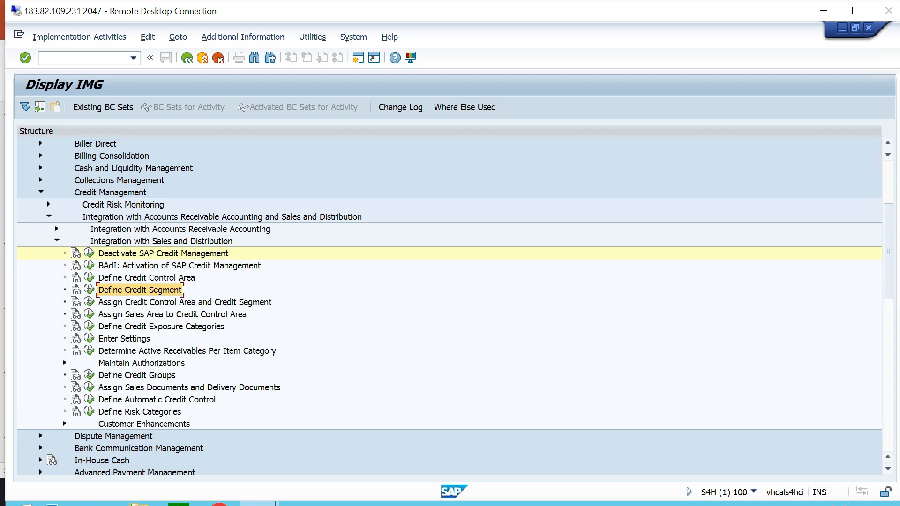
pyautogui.click(89, 290)
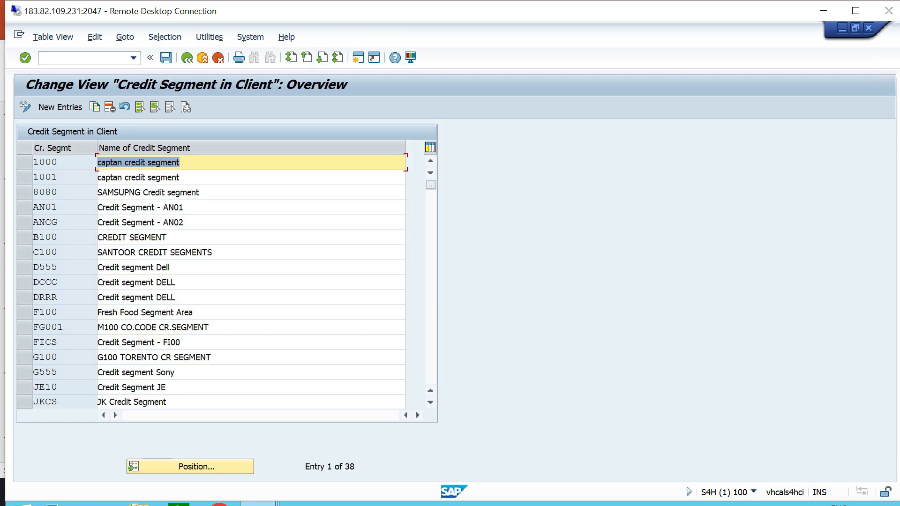
# Copy credit segment 1000 to a new segment TTCS1 named "Steering Assembly - TT06".
pyautogui.click(24, 162)
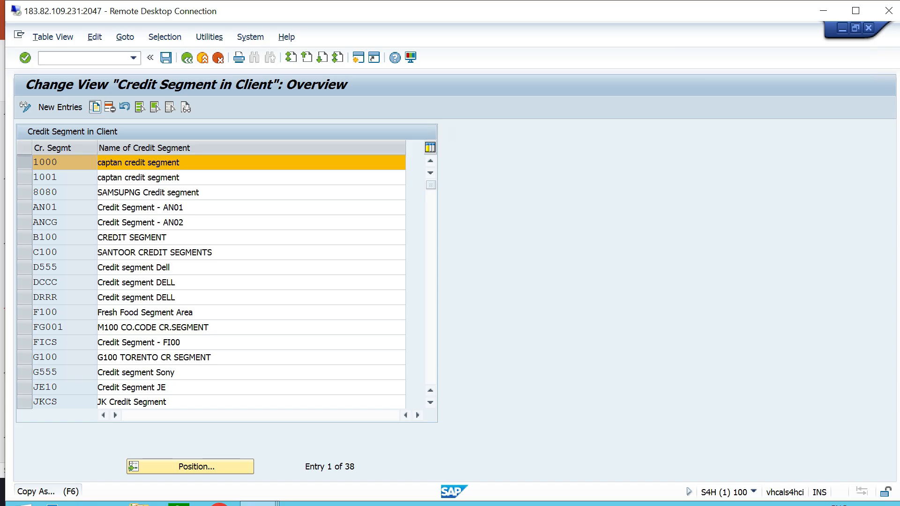
pyautogui.click(94, 107)
pyautogui.press('Delete')
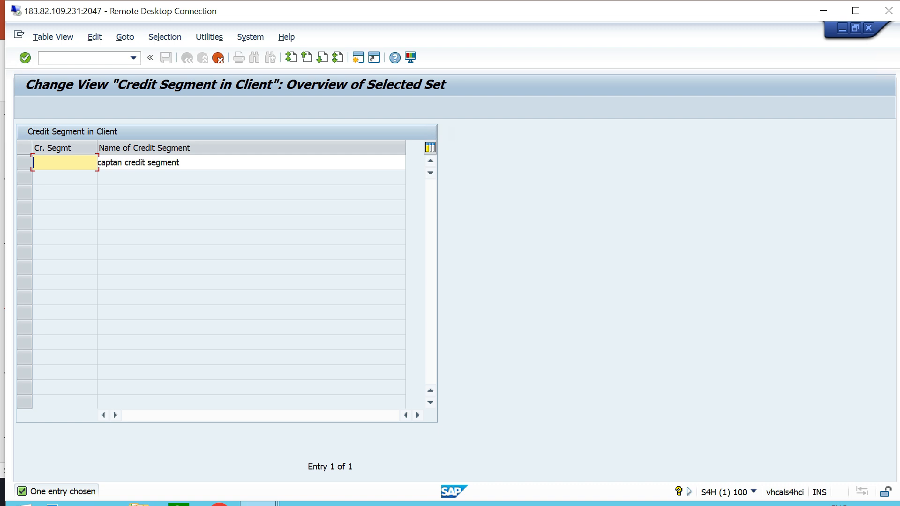
pyautogui.write('TTCS1')
pyautogui.press('Tab')
pyautogui.press('Delete')
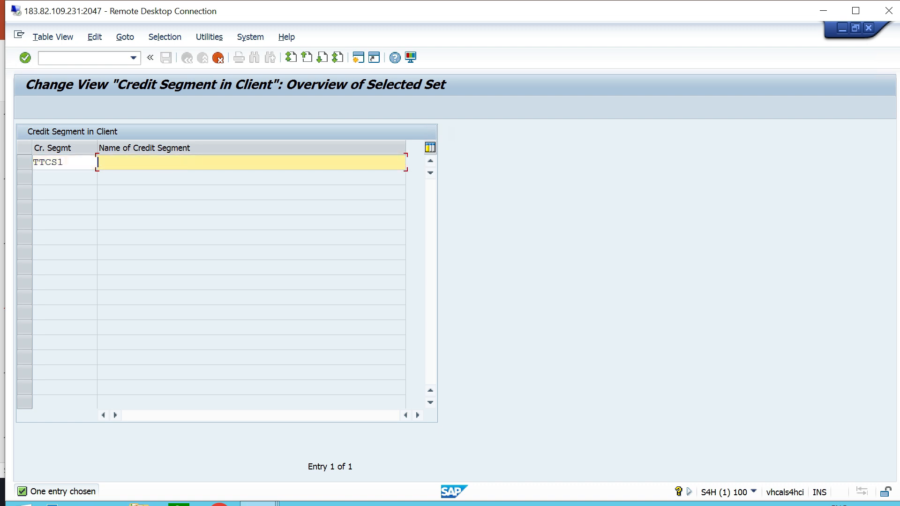
pyautogui.write('Steering Assembly - TT06')
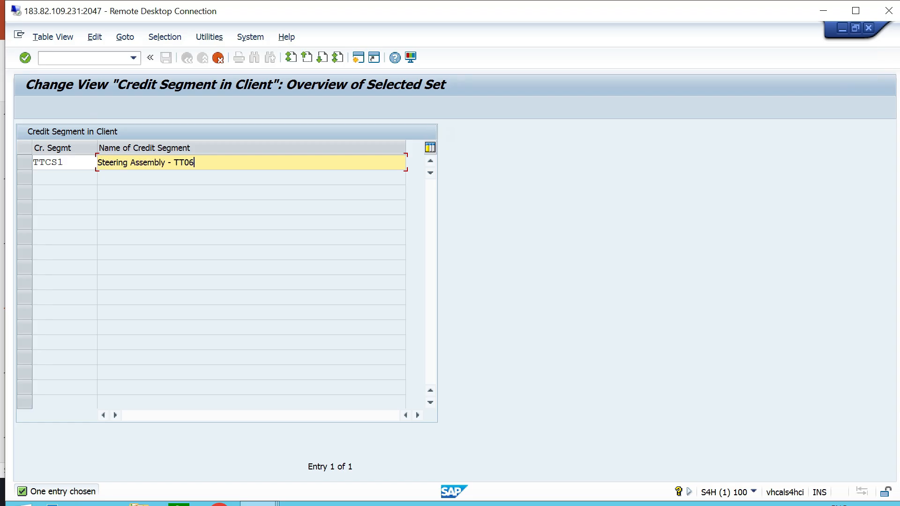
pyautogui.press('Return')
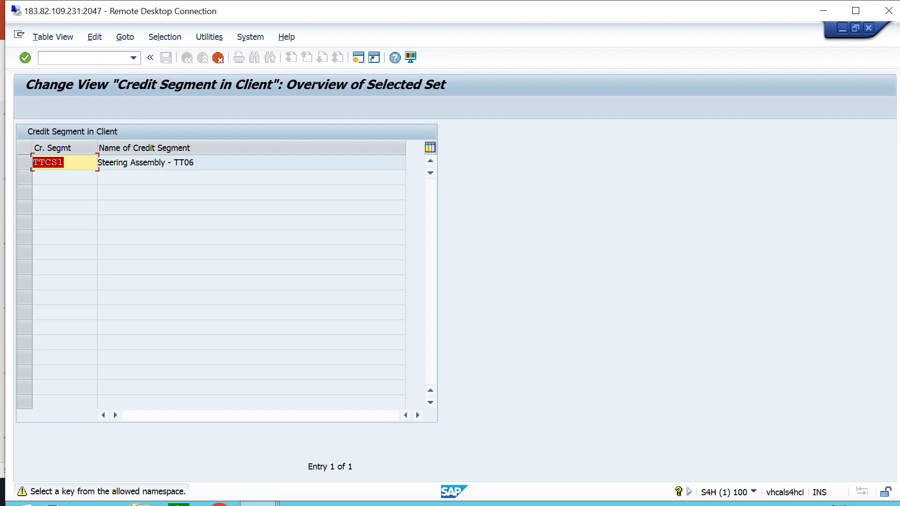
pyautogui.press('Return')
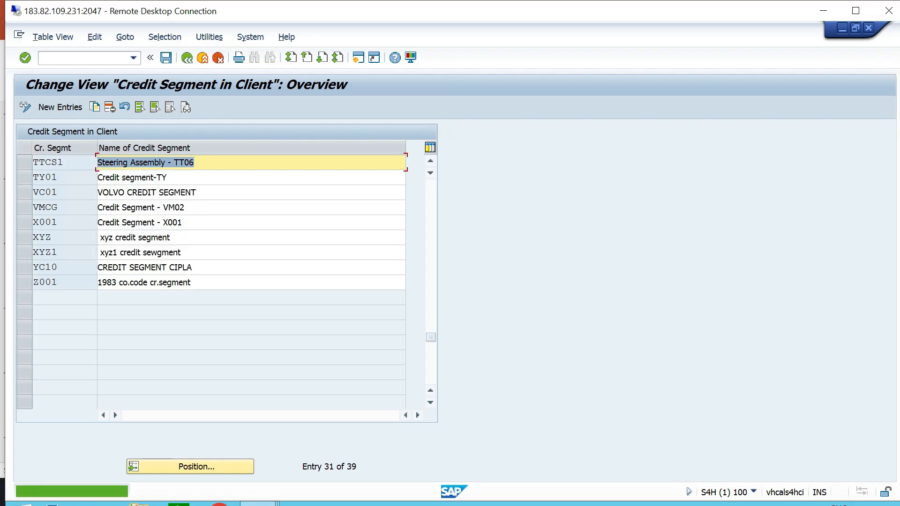
# Save credit segment TTCS1 in the proposed customizing request, check its entry in the list, and return to the implementation guide.
pyautogui.hotkey('ctrl', 's')
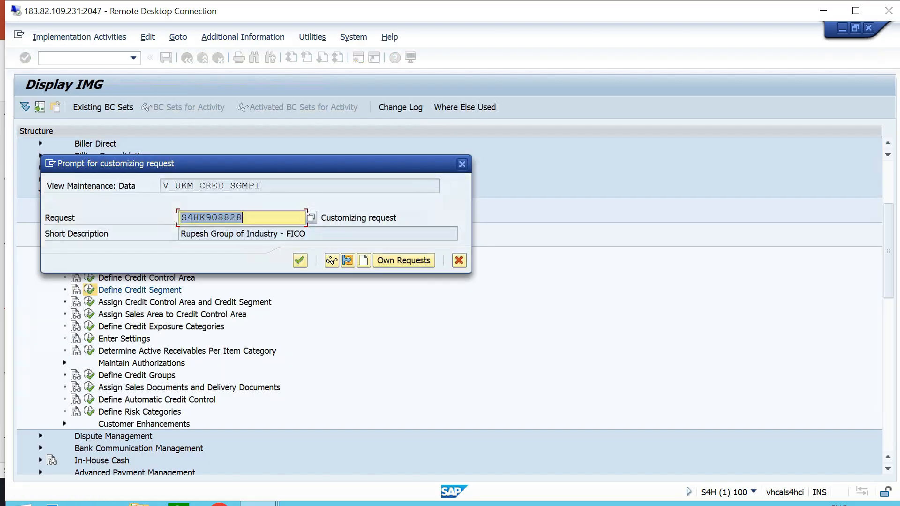
pyautogui.press('Return')
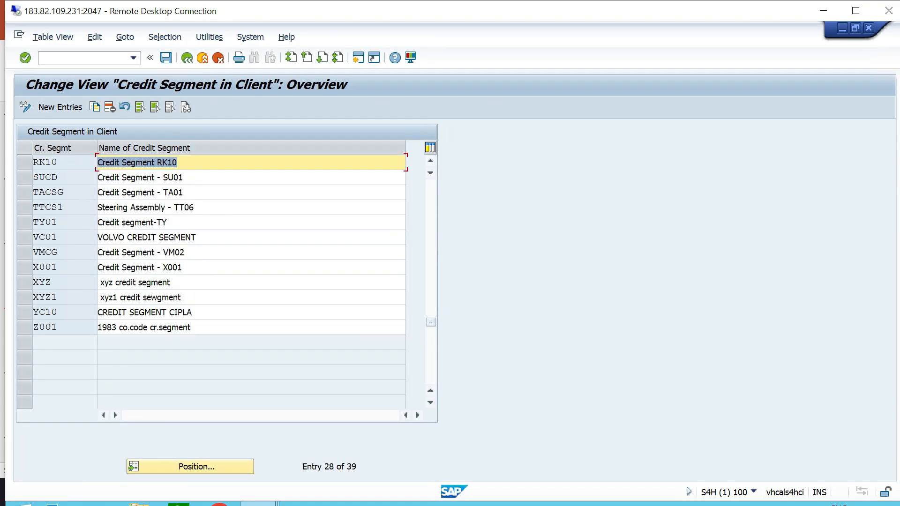
pyautogui.click(24, 207)
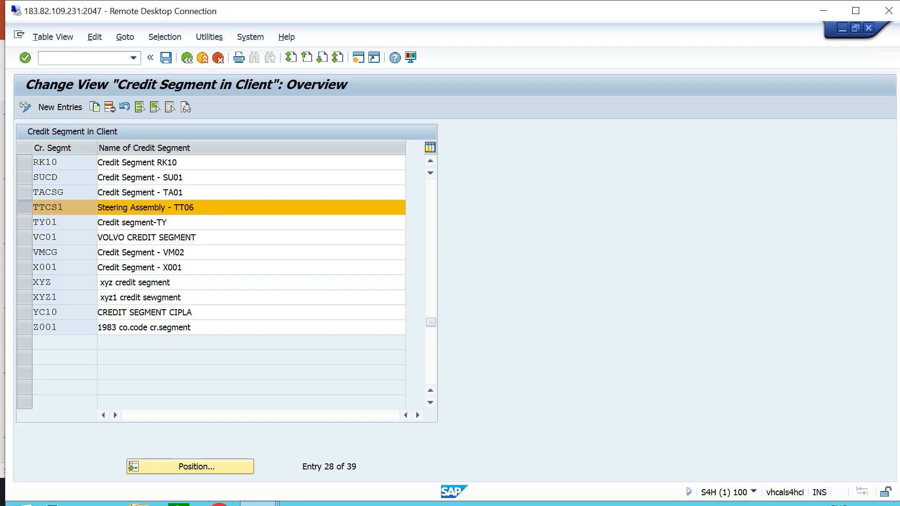
pyautogui.scroll(5, 211, 282)
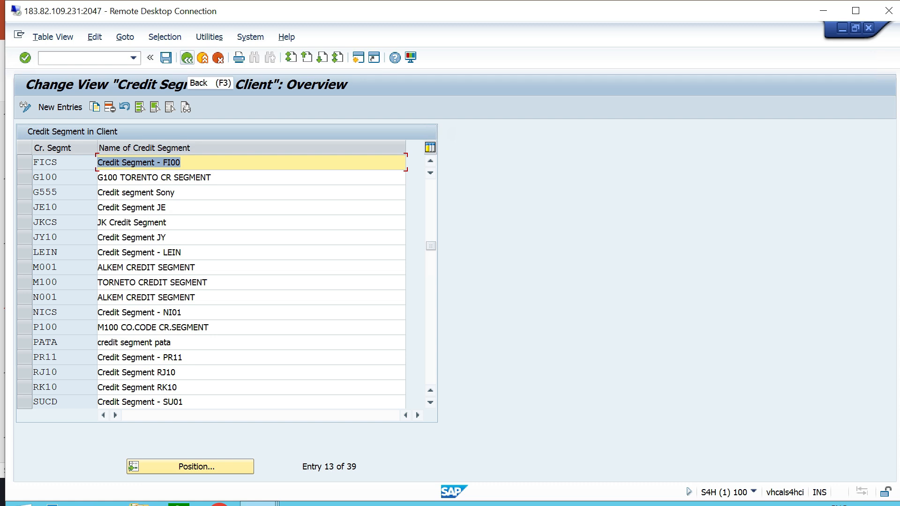
pyautogui.click(186, 57)
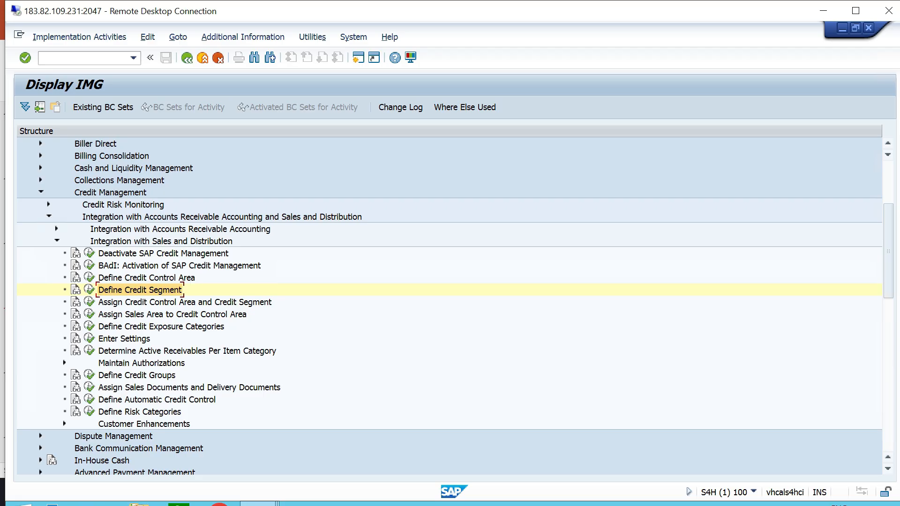
# Switch to the PowerPoint configuration list and highlight item 7, "Assign Credit Control area to Credit Segment".
pyautogui.hotkey('alt', 'Tab')
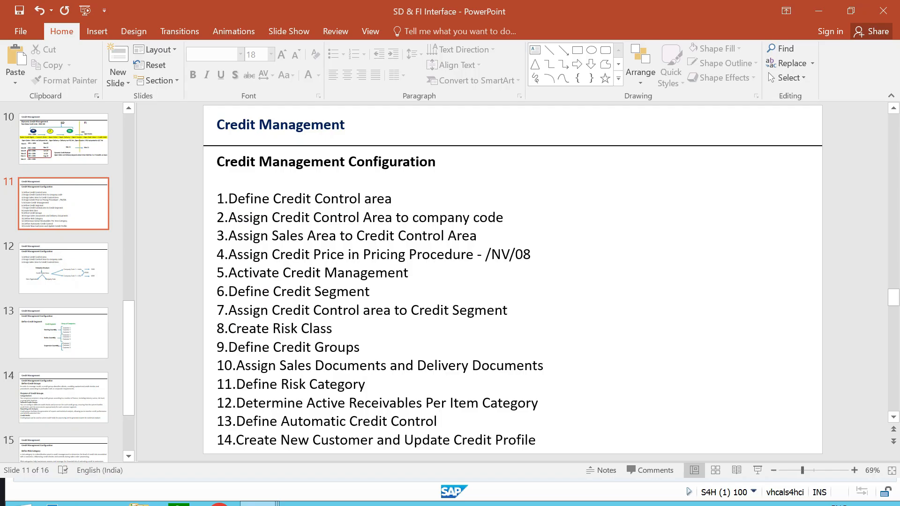
pyautogui.click(509, 310)
pyautogui.moveTo(509, 309); pyautogui.dragTo(216, 309)
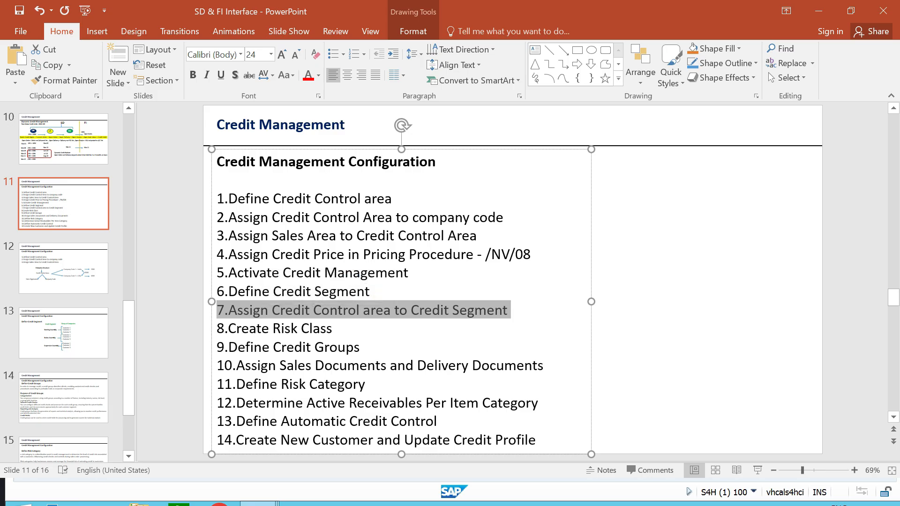
pyautogui.click(656, 300)
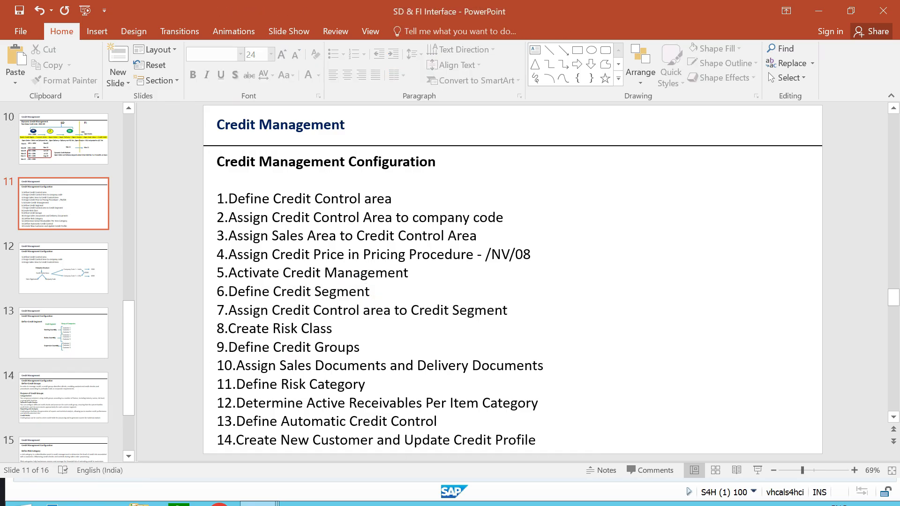
# Switch to the SAP session, open the Assign Credit Control Area and Credit Segment activity, and position the list at TTCA.
pyautogui.hotkey('alt', 'Tab')
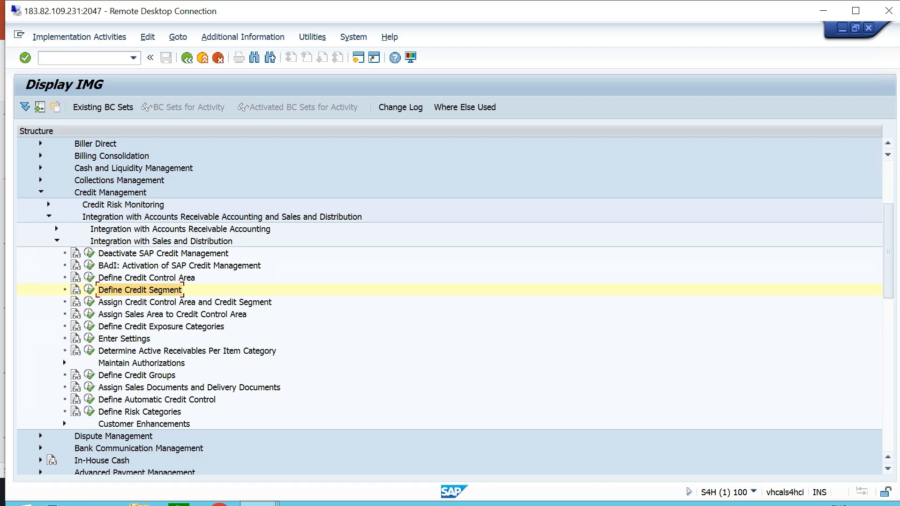
pyautogui.click(161, 241)
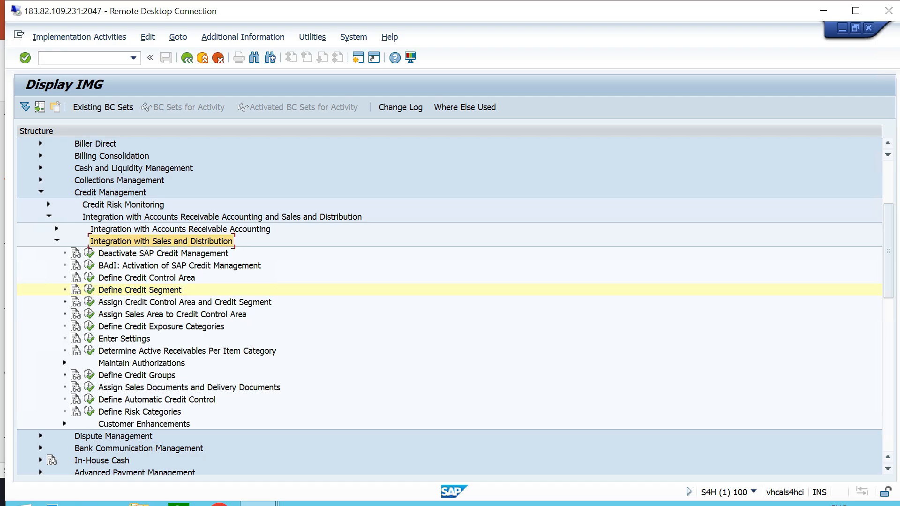
pyautogui.click(184, 302)
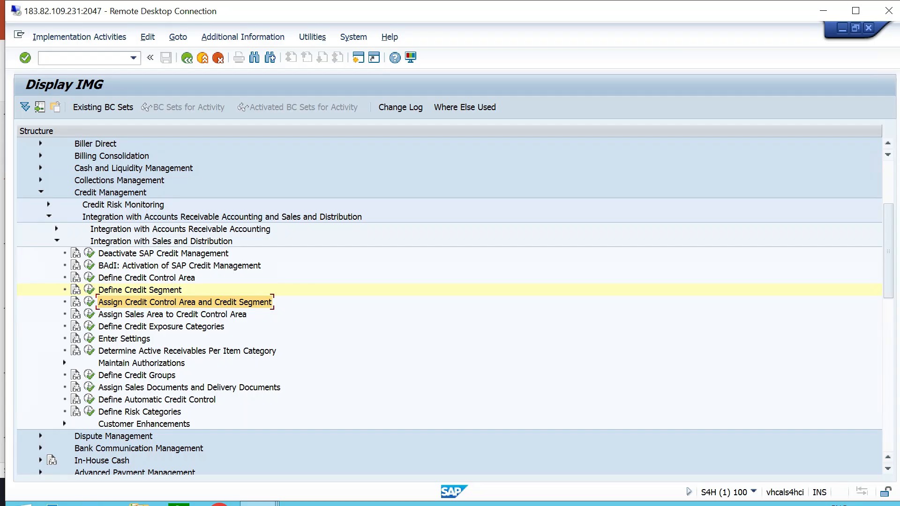
pyautogui.click(89, 302)
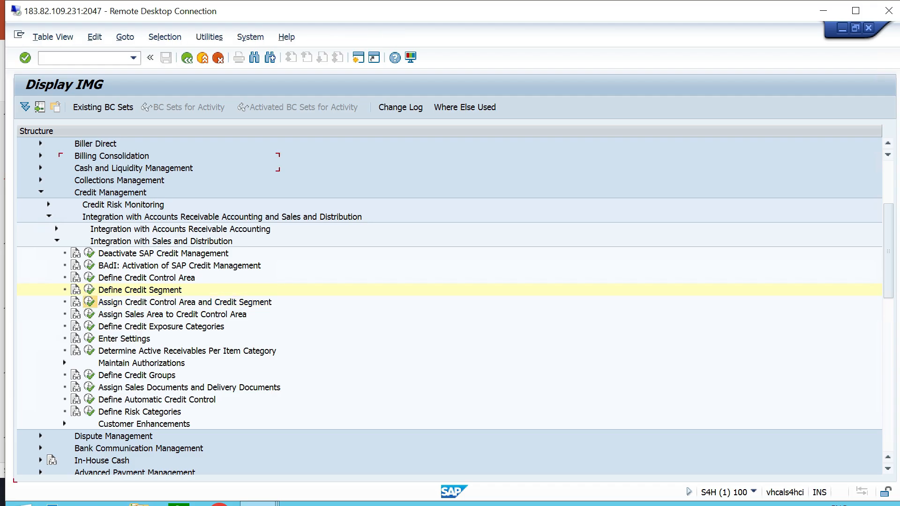
pyautogui.click(189, 466)
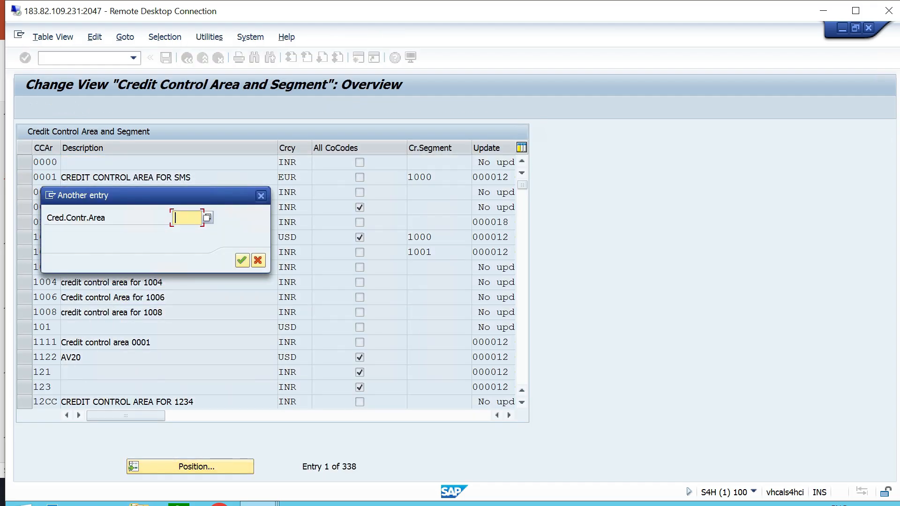
pyautogui.write('ttca')
pyautogui.press('Return')
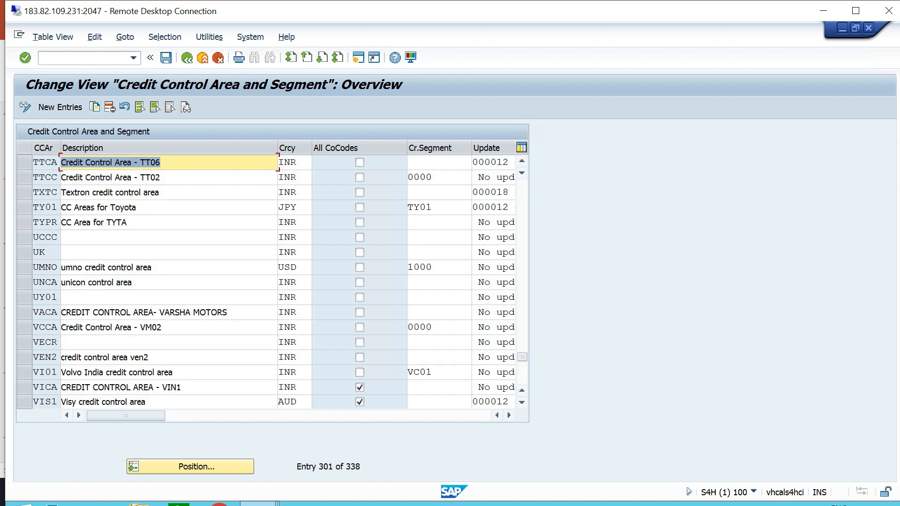
# Look through the available credit segments for credit control area TTCA, and return to the implementation guide.
pyautogui.click(161, 163)
pyautogui.click(438, 162)
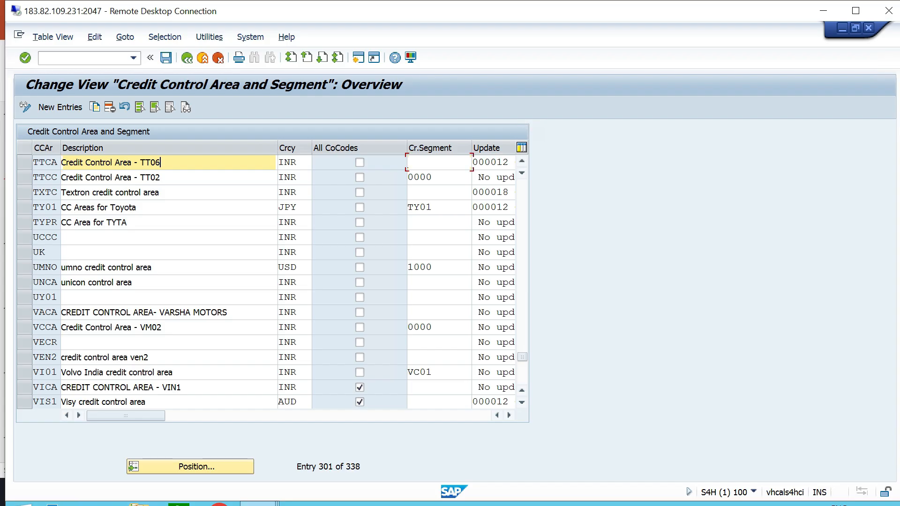
pyautogui.click(476, 162)
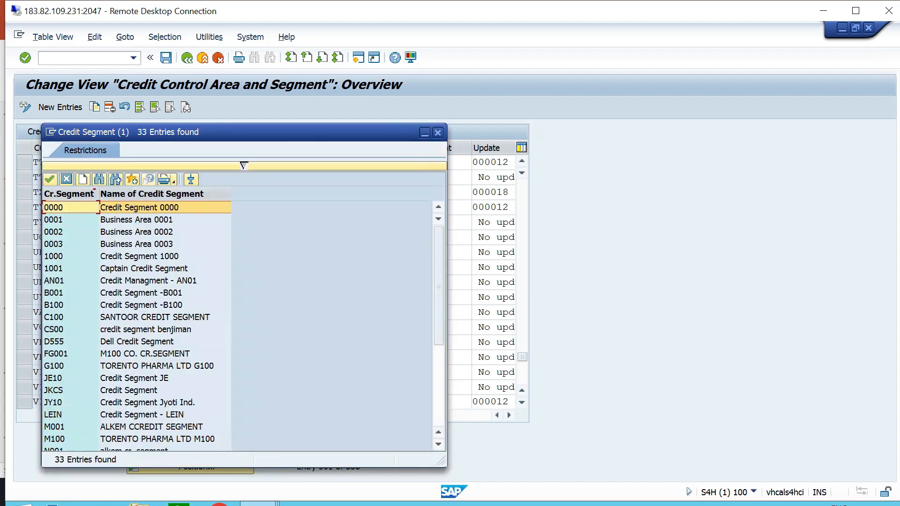
pyautogui.scroll(-2, 237, 326)
pyautogui.scroll(2, 236, 325)
pyautogui.scroll(-2, 237, 326)
pyautogui.scroll(-3, 236, 326)
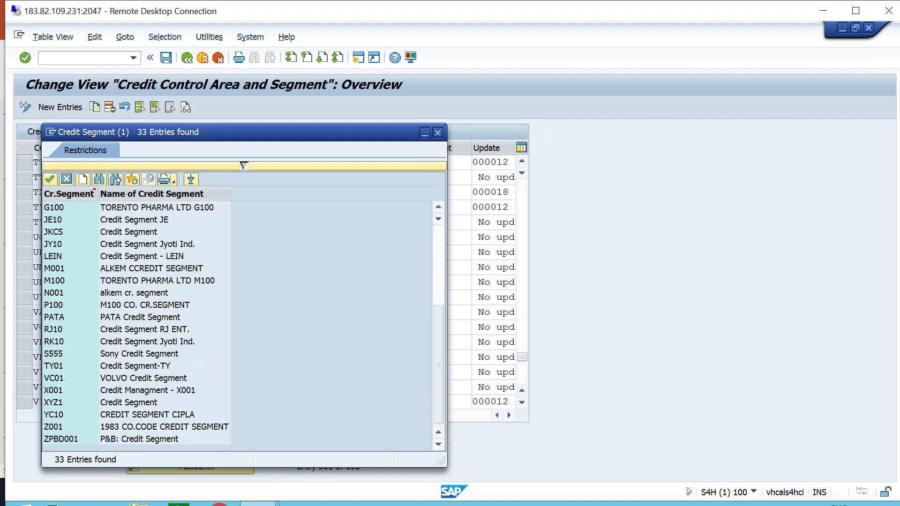
# Expand Credit Risk Monitoring and its Master Data activities under Credit Management in the implementation guide.
pyautogui.scroll(5, 237, 326)
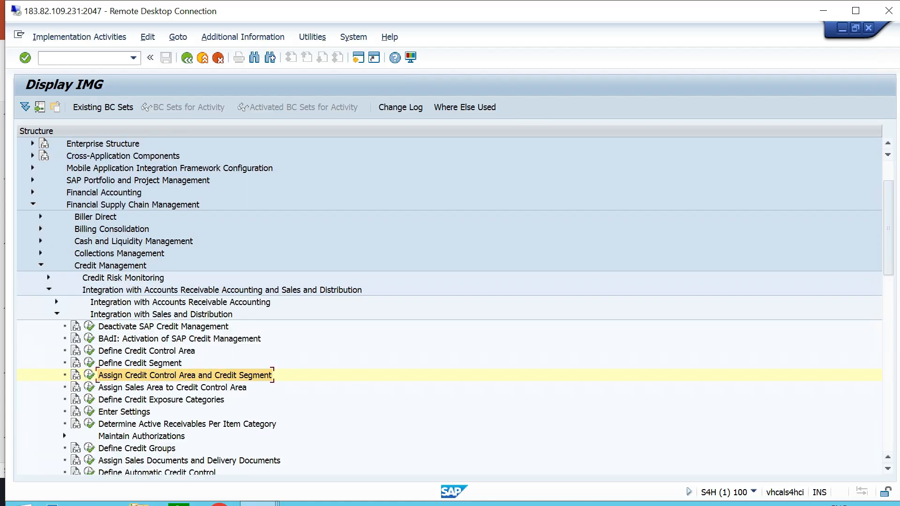
pyautogui.click(133, 205)
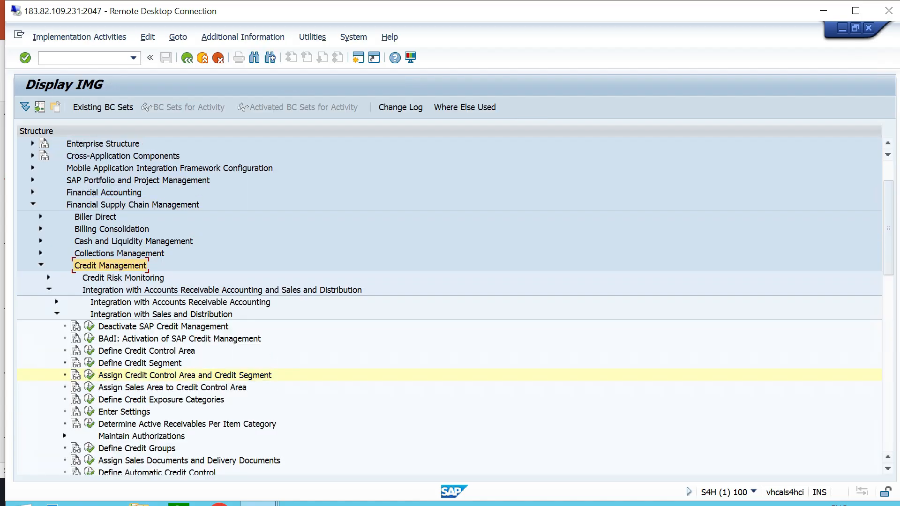
pyautogui.click(123, 278)
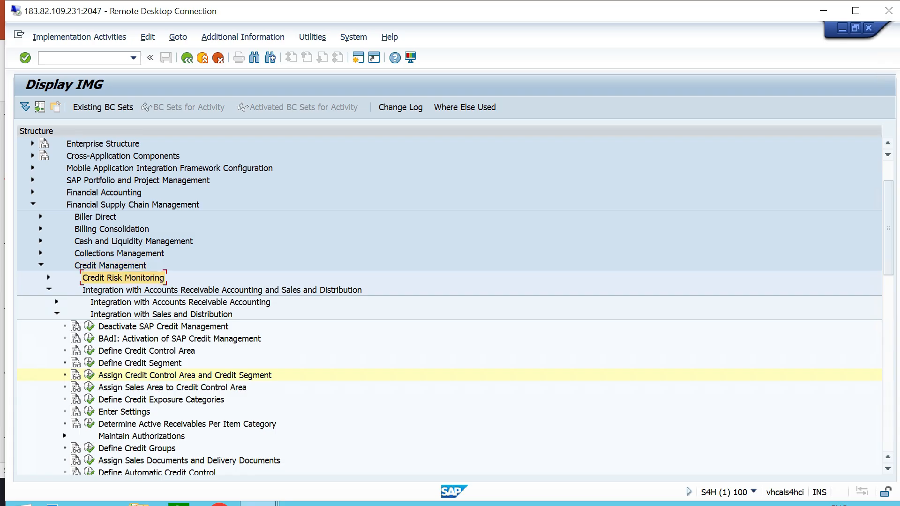
pyautogui.click(48, 278)
pyautogui.click(112, 265)
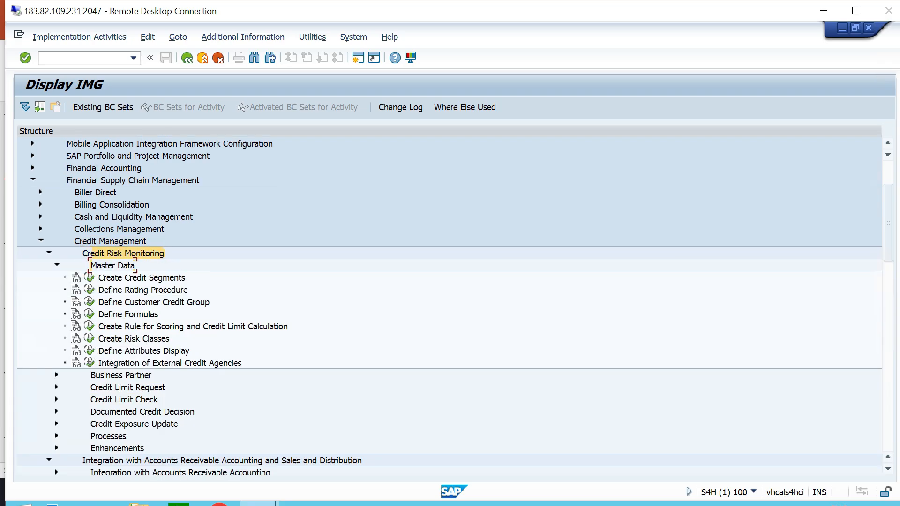
# Open the Create Credit Segments activity under Master Data and start a copy of credit segment 0000.
pyautogui.click(142, 278)
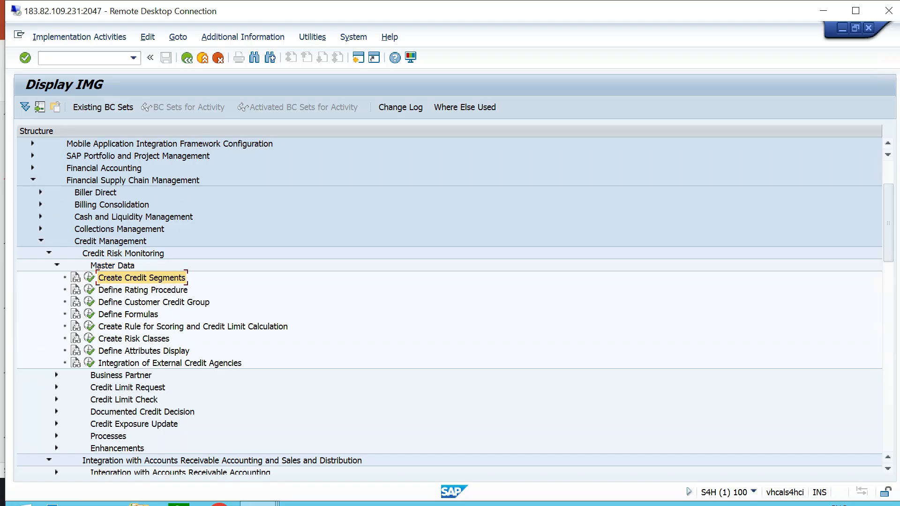
pyautogui.click(89, 278)
pyautogui.scroll(-5, 89, 278)
pyautogui.scroll(-2, 208, 281)
pyautogui.scroll(7, 208, 281)
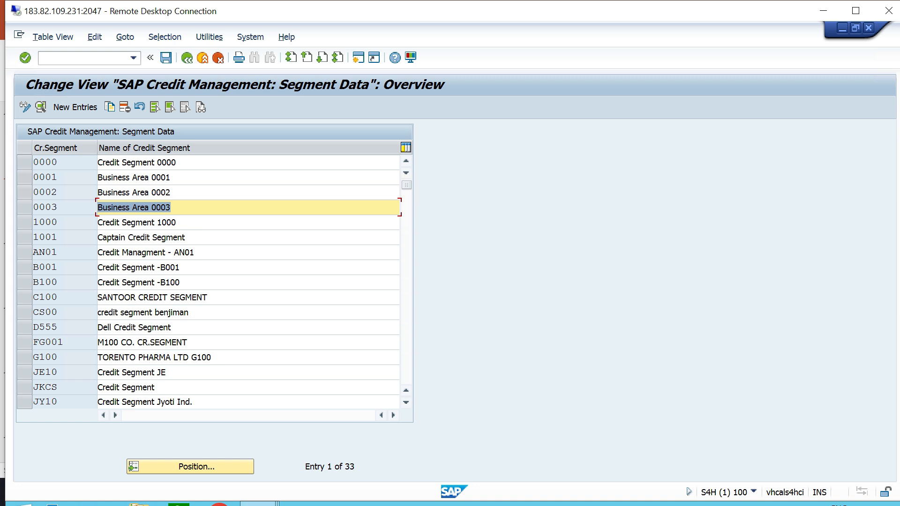
pyautogui.click(75, 107)
pyautogui.press('F3')
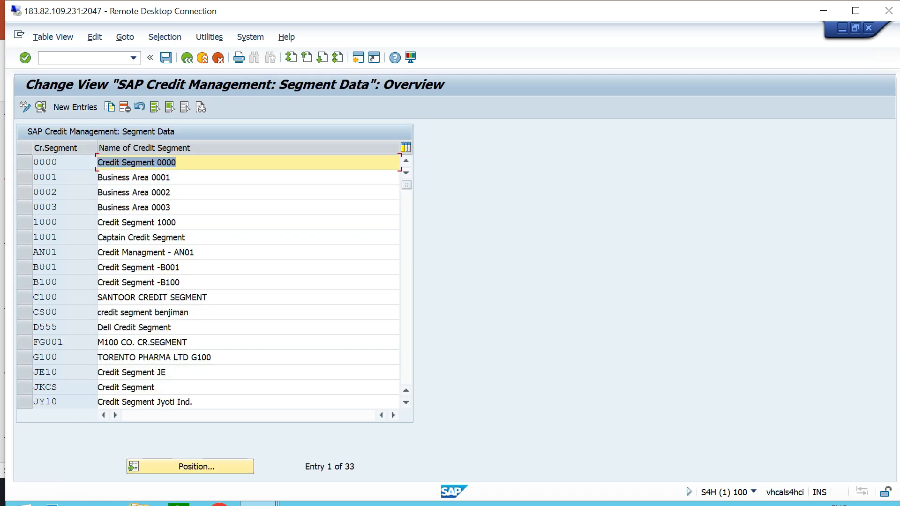
pyautogui.click(24, 162)
pyautogui.press('F6')
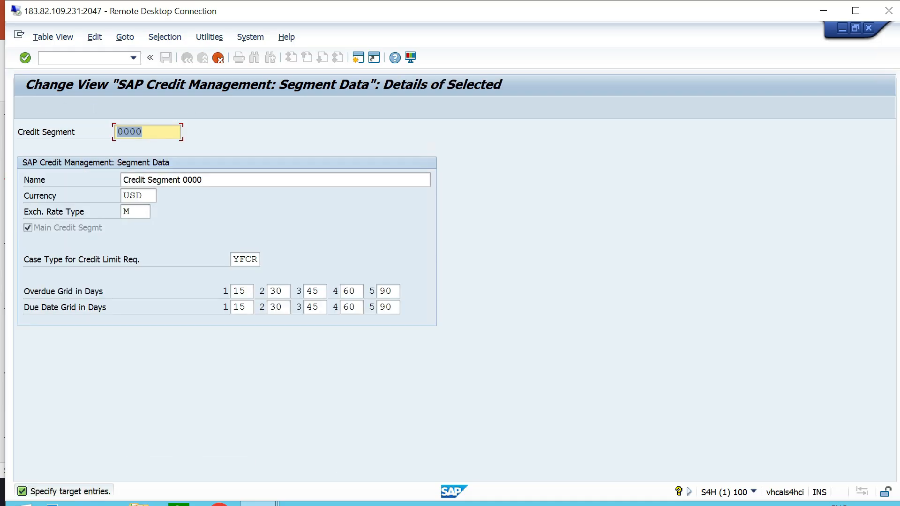
# Set the copied credit segment's key to TTCS and its name to "Credit Segment - TT06".
pyautogui.write('ttcs')
pyautogui.press('Tab')
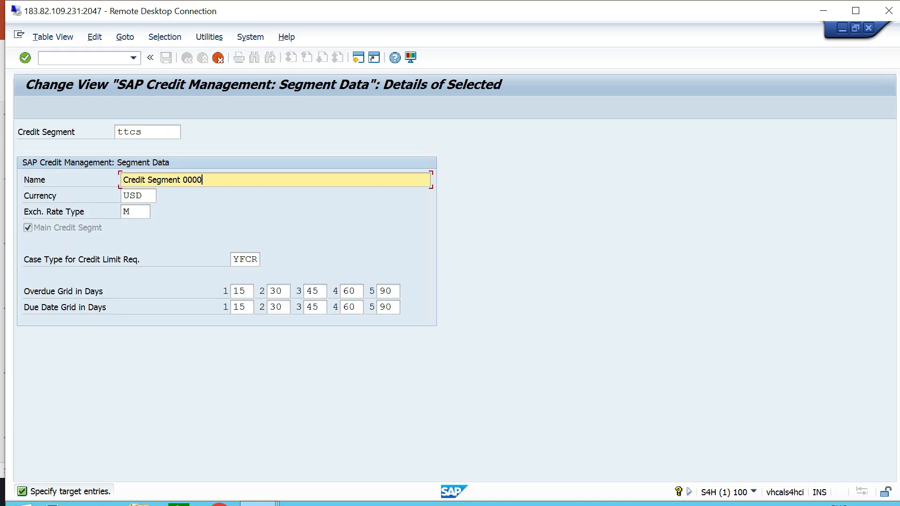
pyautogui.press('BackSpace')
pyautogui.press('BackSpace')
pyautogui.press('BackSpace')
pyautogui.press('BackSpace')
pyautogui.write('- TT06')
# Set the currency of credit segment TTCS to INR and accept the remaining copied settings.
pyautogui.press('Tab')
pyautogui.write('INR')
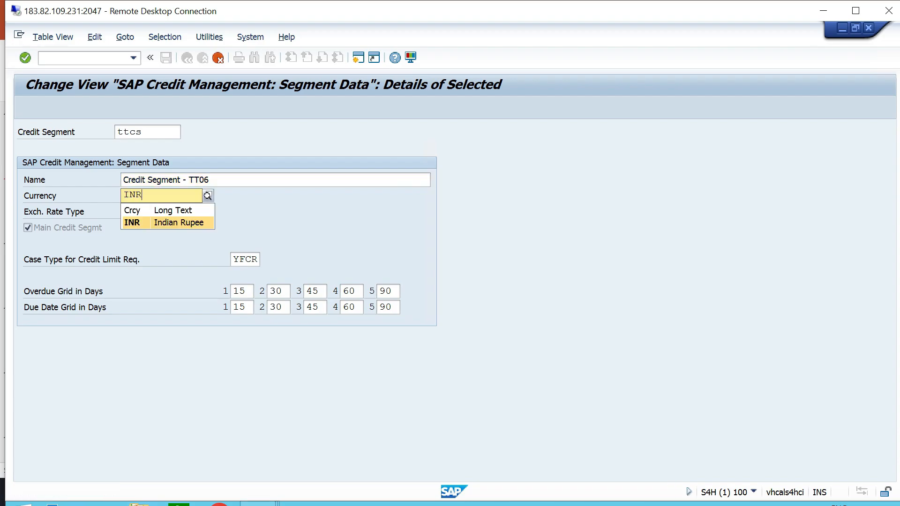
pyautogui.press('Return')
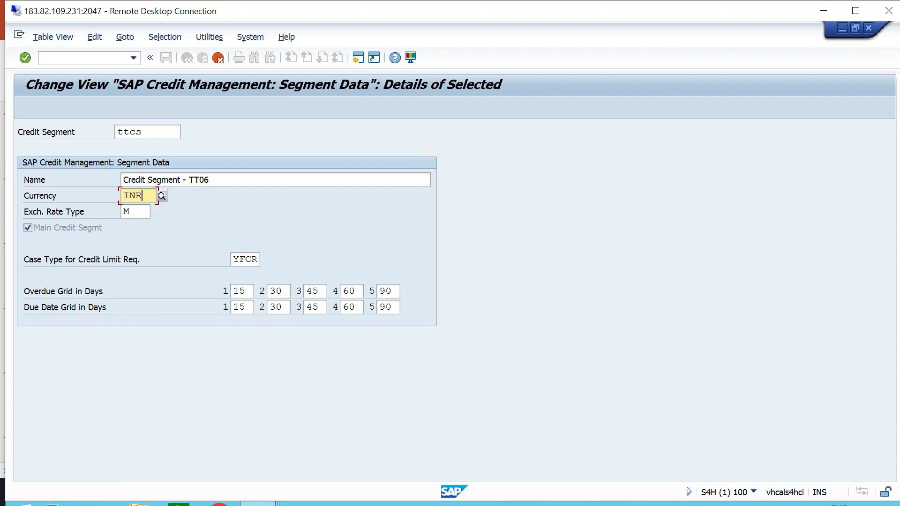
pyautogui.press('Tab')
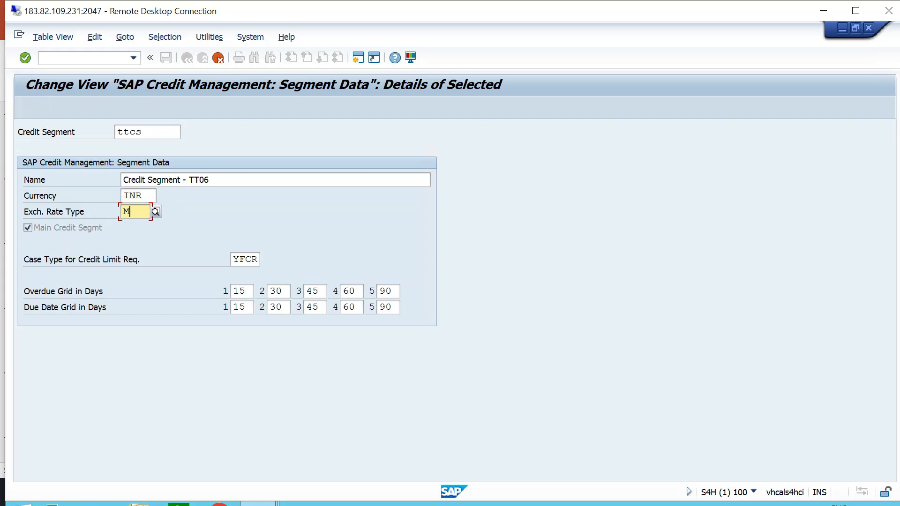
pyautogui.press('Tab')
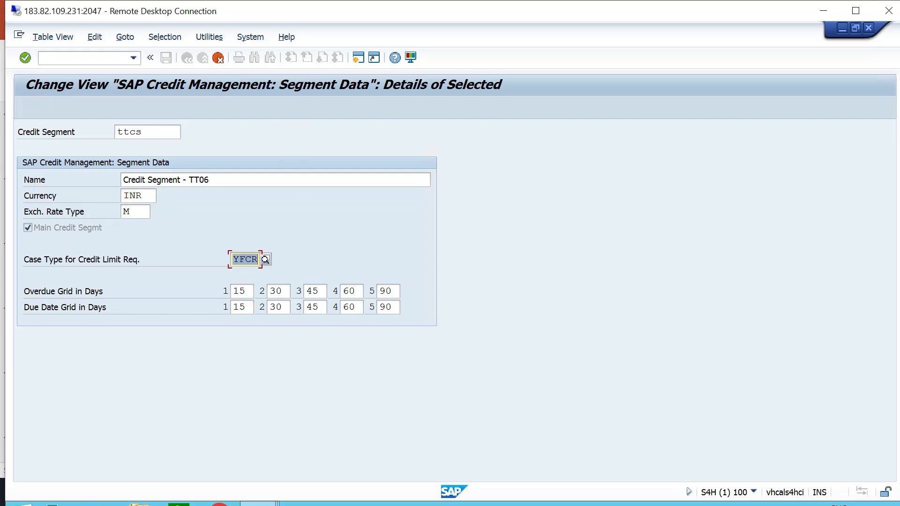
pyautogui.press('Return')
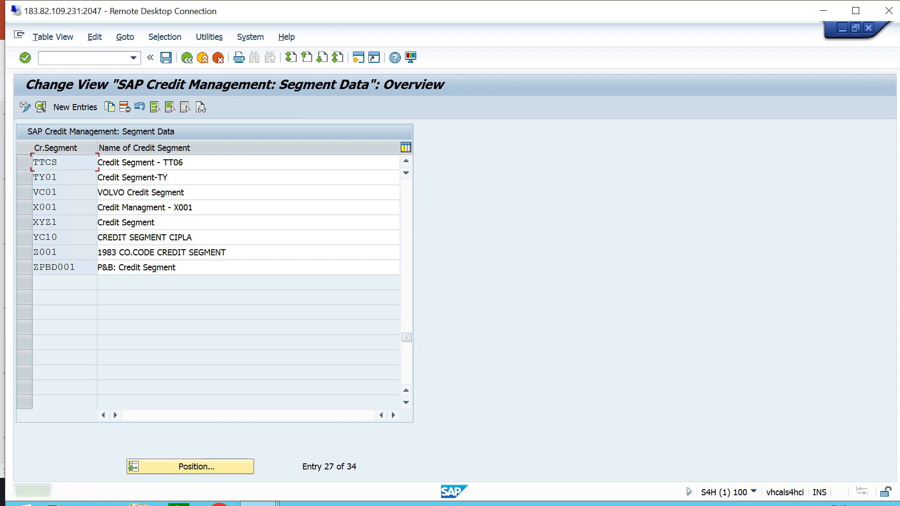
# Save the new credit segment in the proposed customizing request and return to the implementation guide.
pyautogui.click(166, 57)
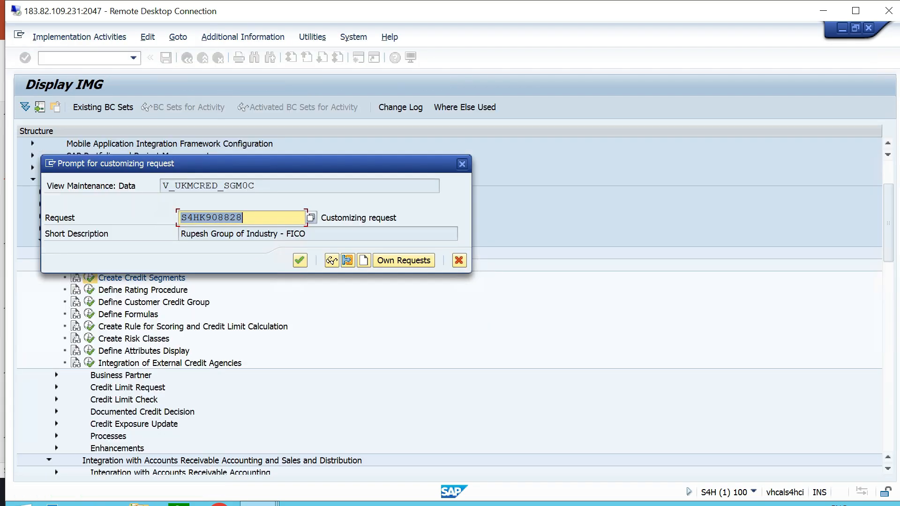
pyautogui.click(300, 260)
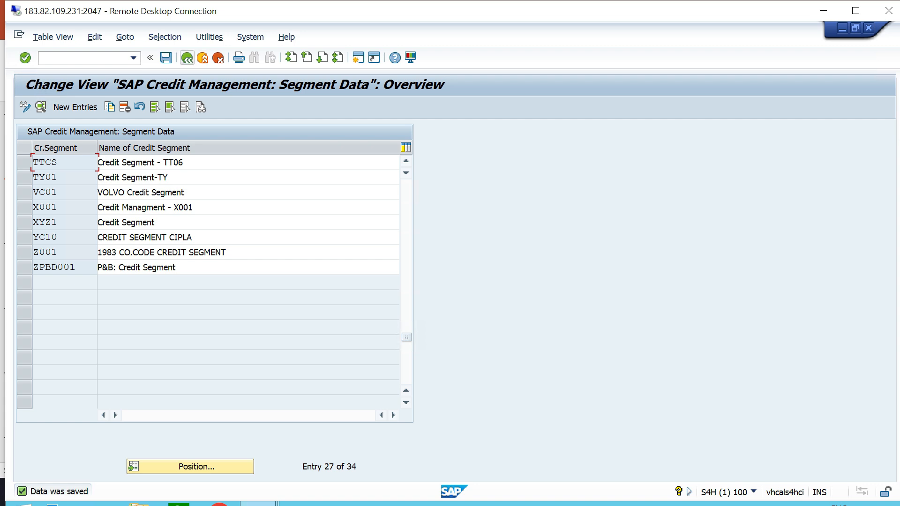
pyautogui.click(187, 58)
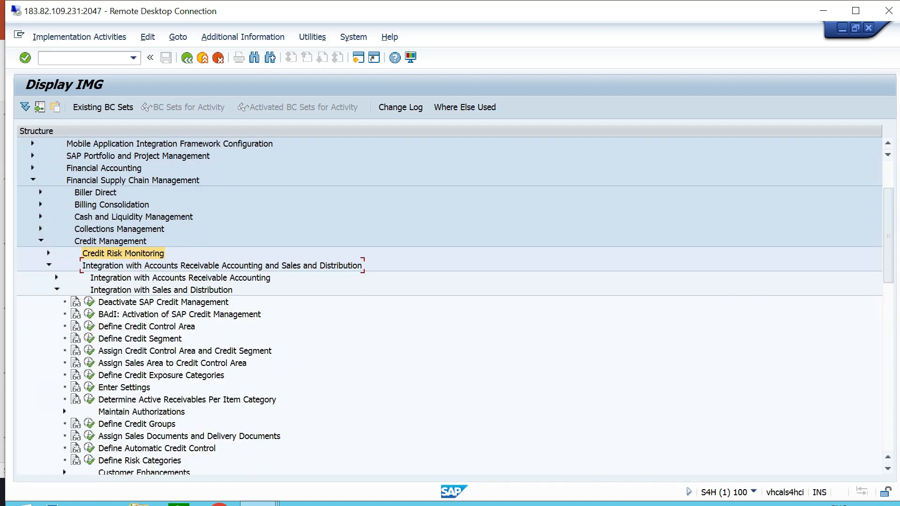
# Open the Assign Credit Control Area and Credit Segment activity and position the list at TTCA.
pyautogui.click(185, 351)
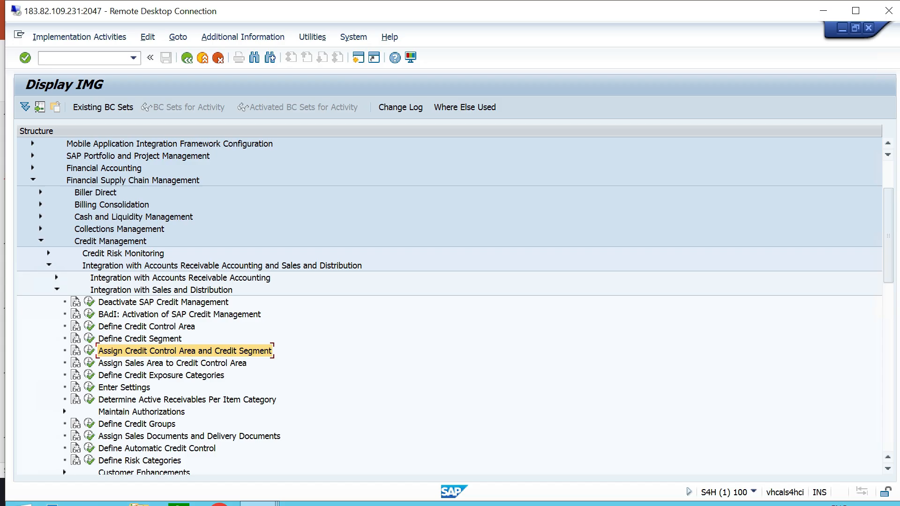
pyautogui.click(89, 350)
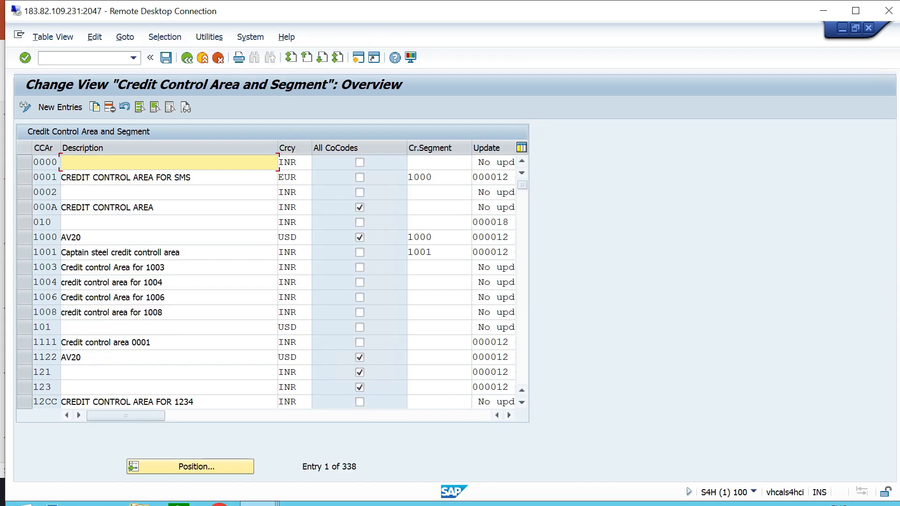
pyautogui.click(192, 467)
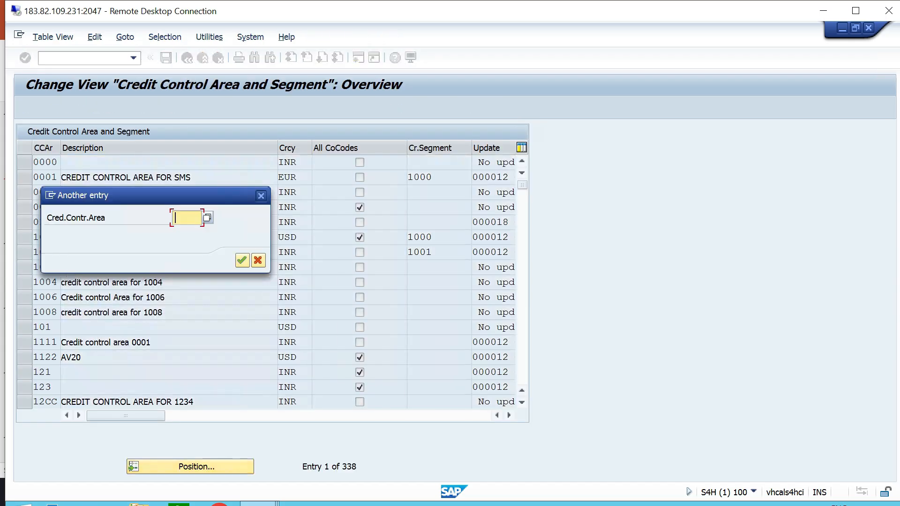
pyautogui.click(186, 231)
pyautogui.press('Return')
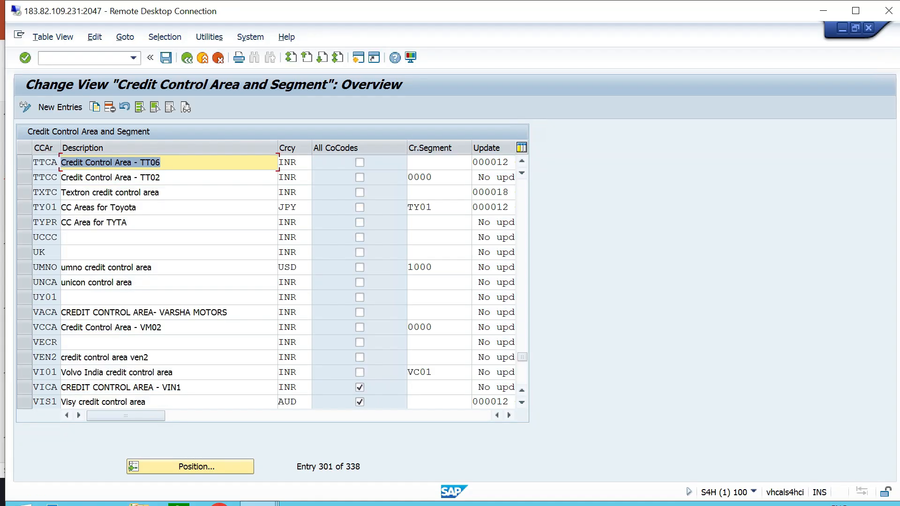
# Assign credit segment TTCS to credit control area TTCA, save it in the proposed customizing request, and return to the implementation guide.
pyautogui.press('F4')
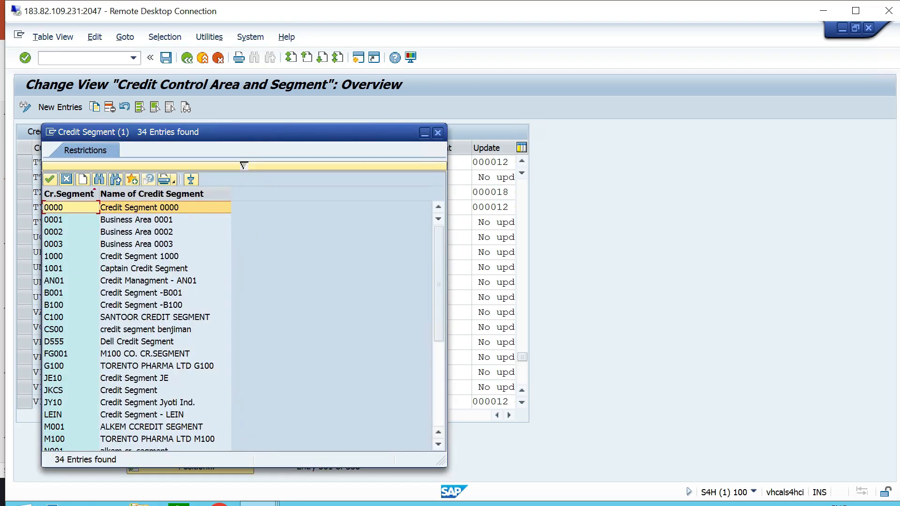
pyautogui.scroll(-5, 237, 323)
pyautogui.click(143, 354)
pyautogui.press('Return')
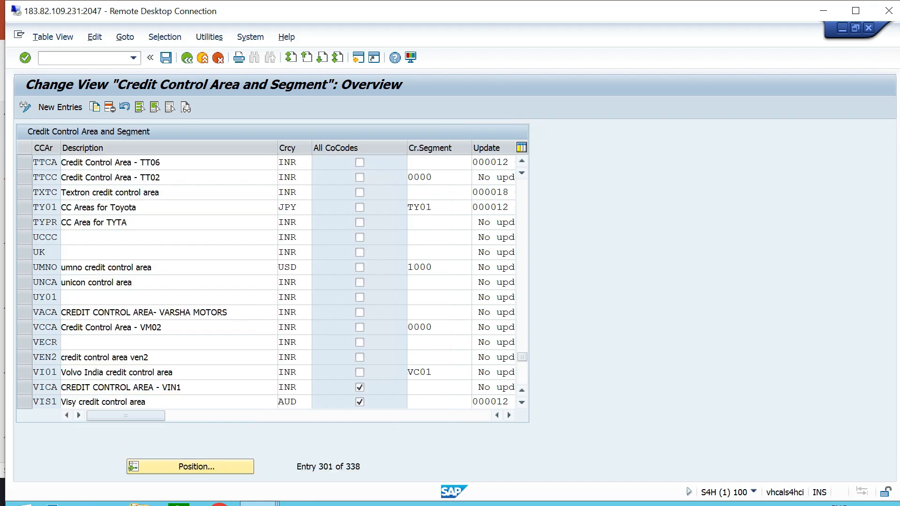
pyautogui.click(165, 58)
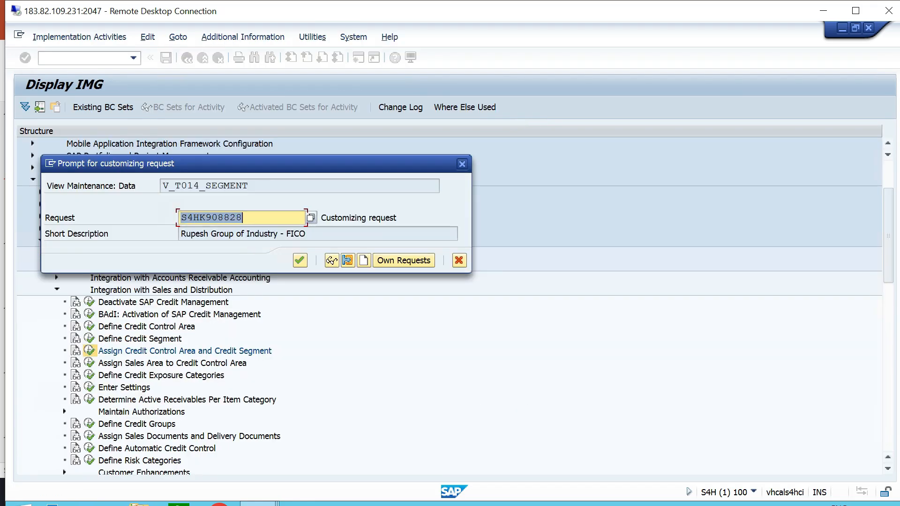
pyautogui.press('Return')
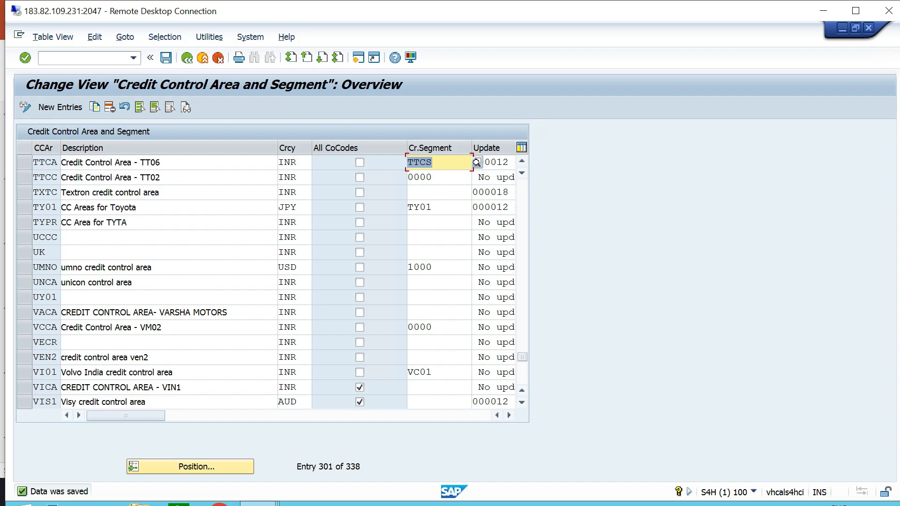
pyautogui.click(187, 58)
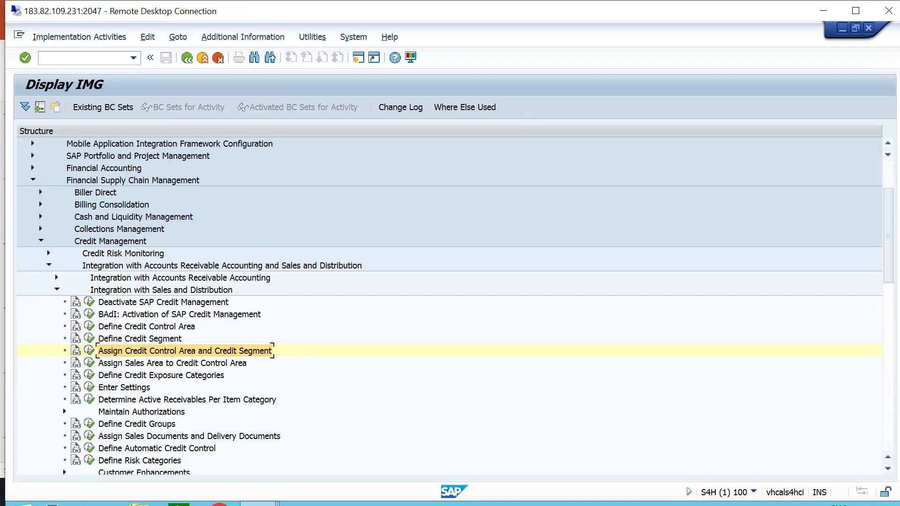
# Switch to the PowerPoint configuration list and highlight item 8, "Create Risk Class".
pyautogui.hotkey('alt', 'Tab')
pyautogui.moveTo(337, 329); pyautogui.dragTo(217, 329)
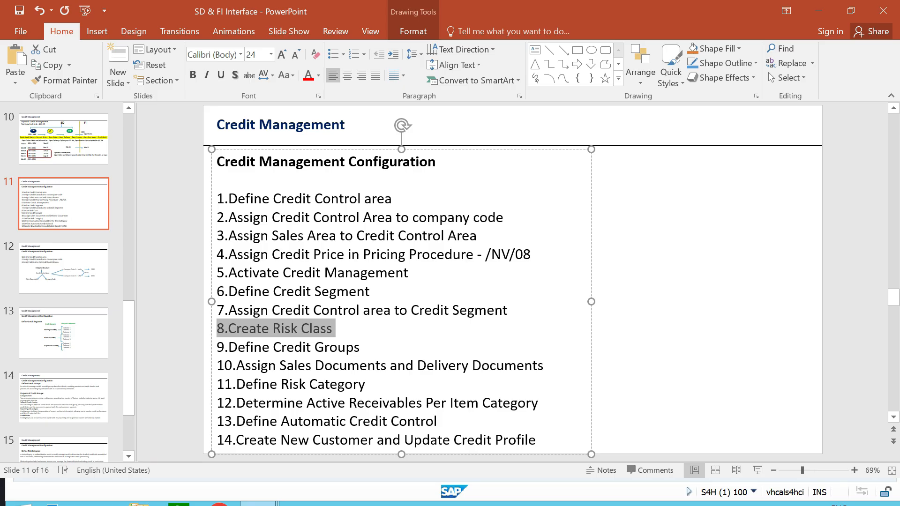
pyautogui.press('Escape')
pyautogui.press('Escape')
# Switch to the SAP session and open the Create Risk Classes activity in the Master Data of Credit Risk Monitoring.
pyautogui.hotkey('alt', 'Tab')
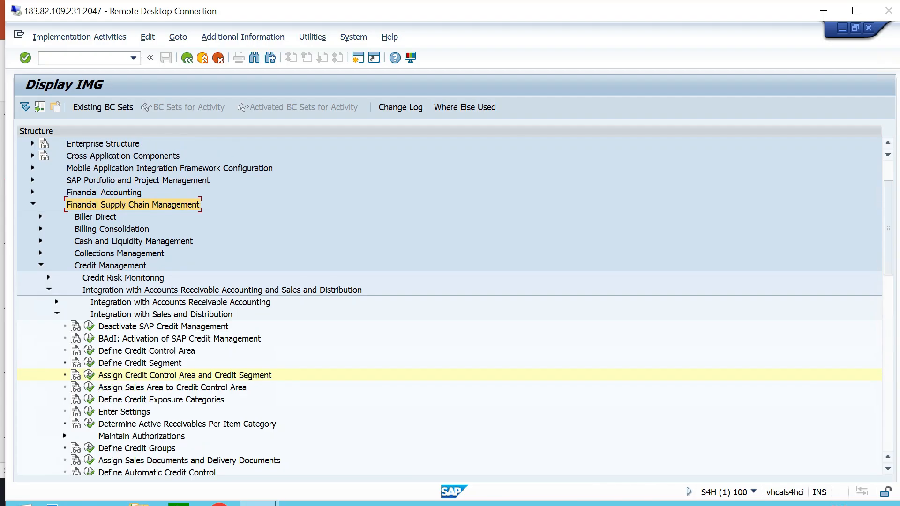
pyautogui.click(48, 289)
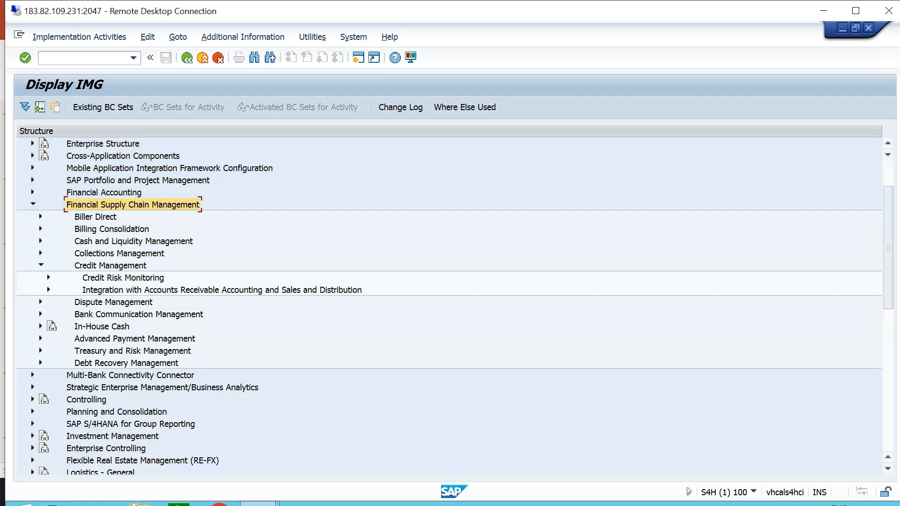
pyautogui.click(110, 266)
pyautogui.click(124, 278)
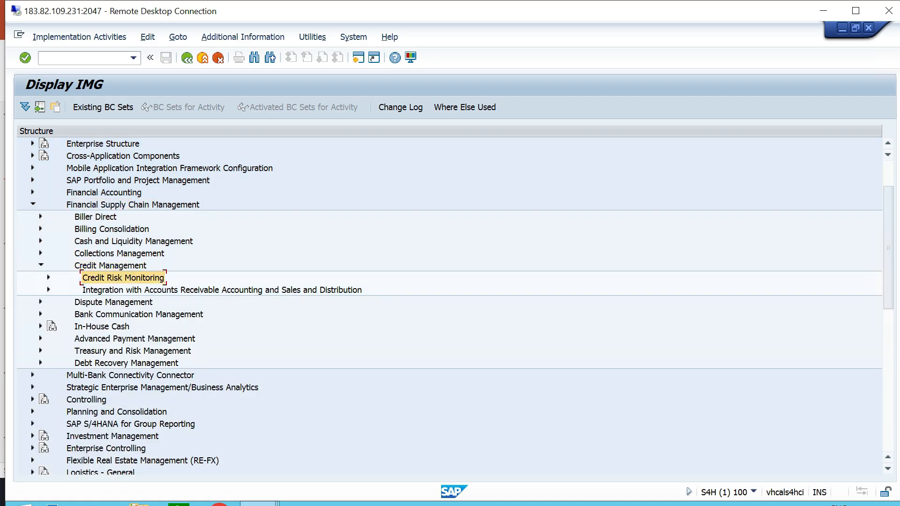
pyautogui.click(48, 278)
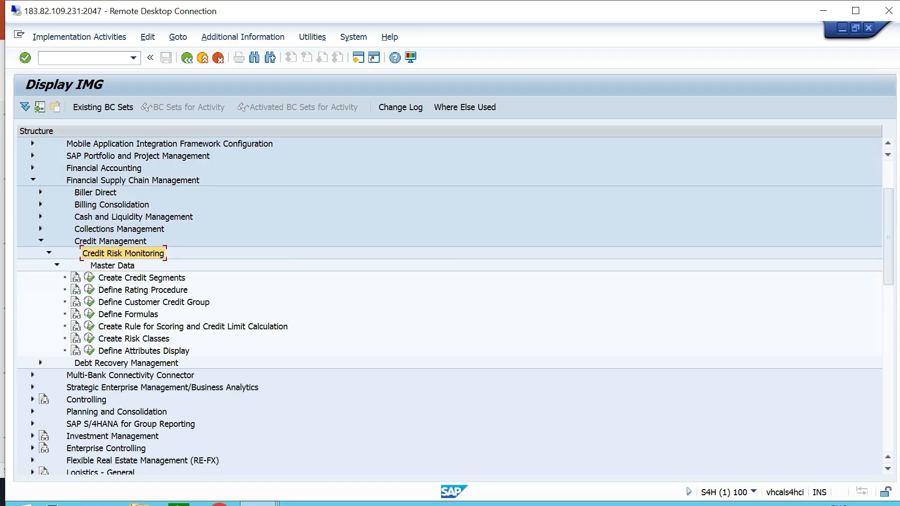
pyautogui.click(113, 266)
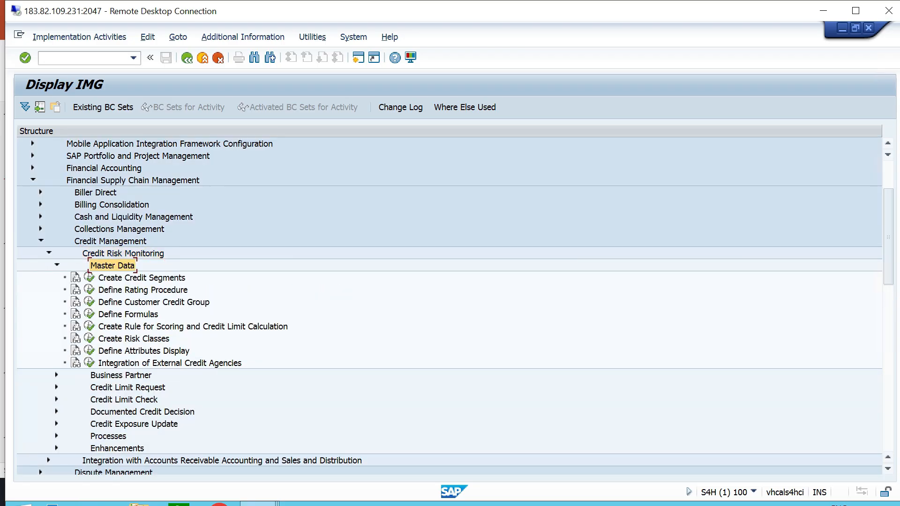
pyautogui.click(134, 339)
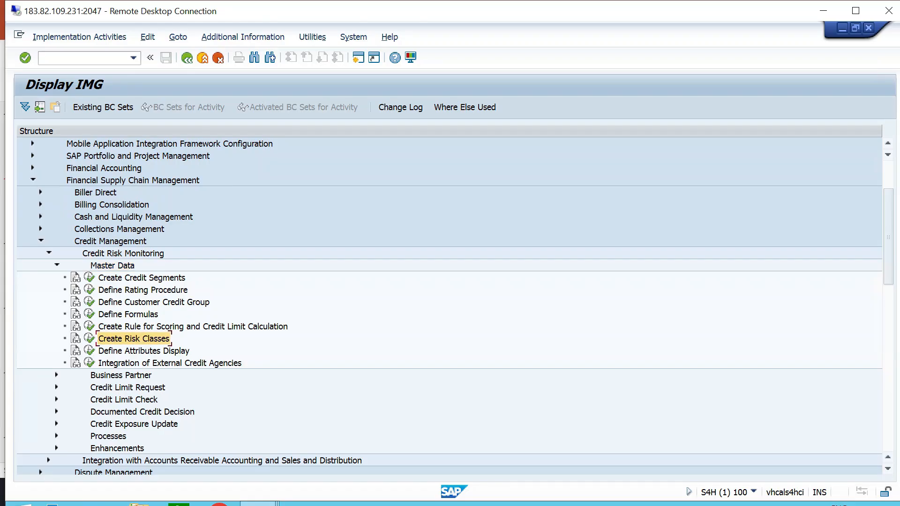
pyautogui.click(89, 339)
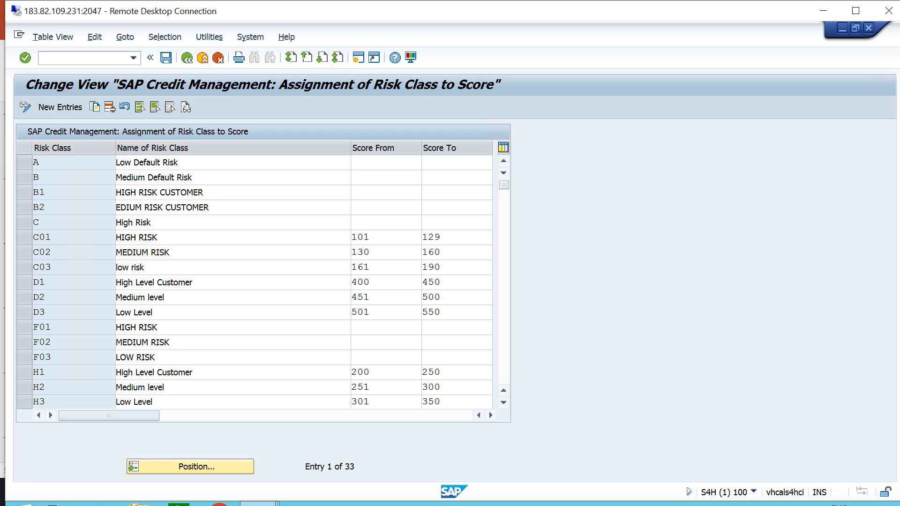
# Select risk classes M01, M02 and M03 in the risk class list and start copying them.
pyautogui.scroll(-4, 141, 252)
pyautogui.scroll(-2, 140, 252)
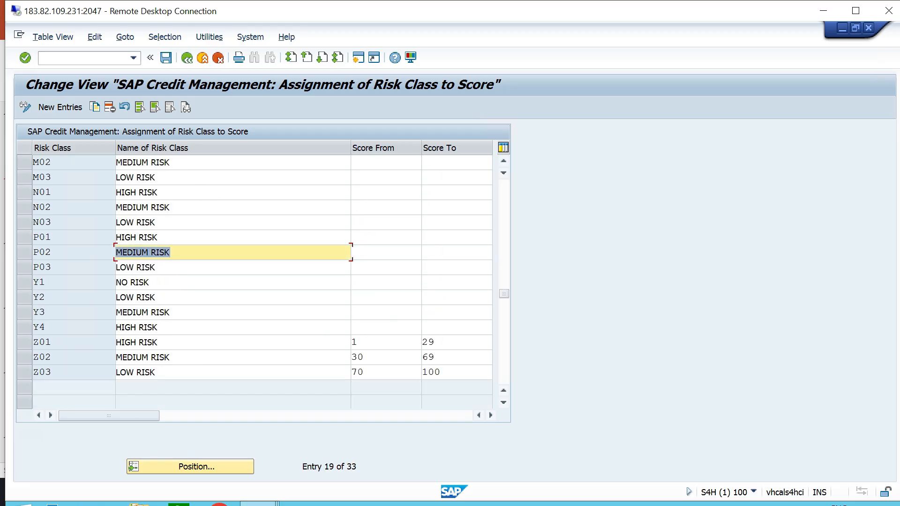
pyautogui.scroll(2, 141, 252)
pyautogui.scroll(3, 141, 252)
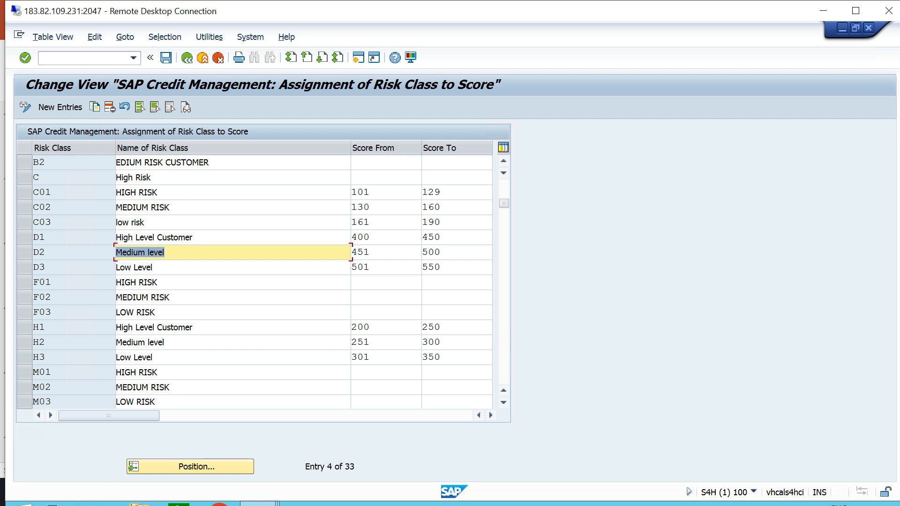
pyautogui.scroll(1, 140, 251)
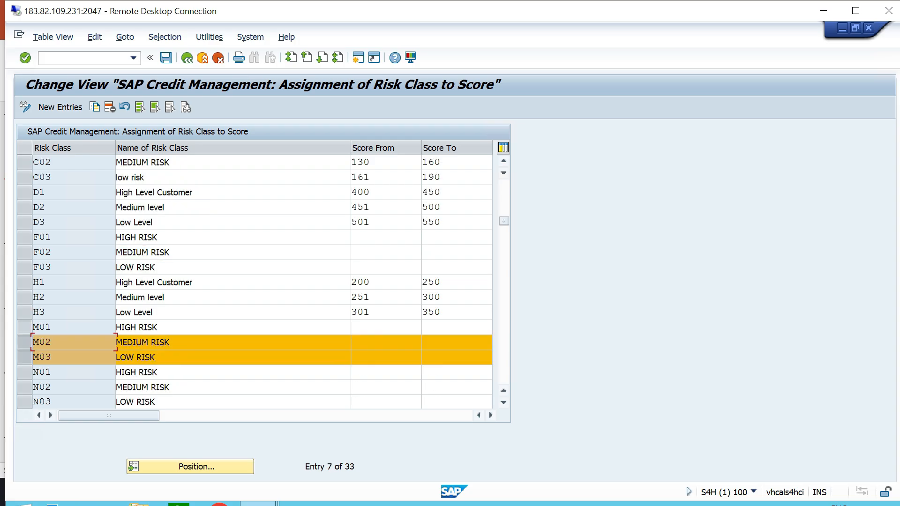
pyautogui.click(25, 327)
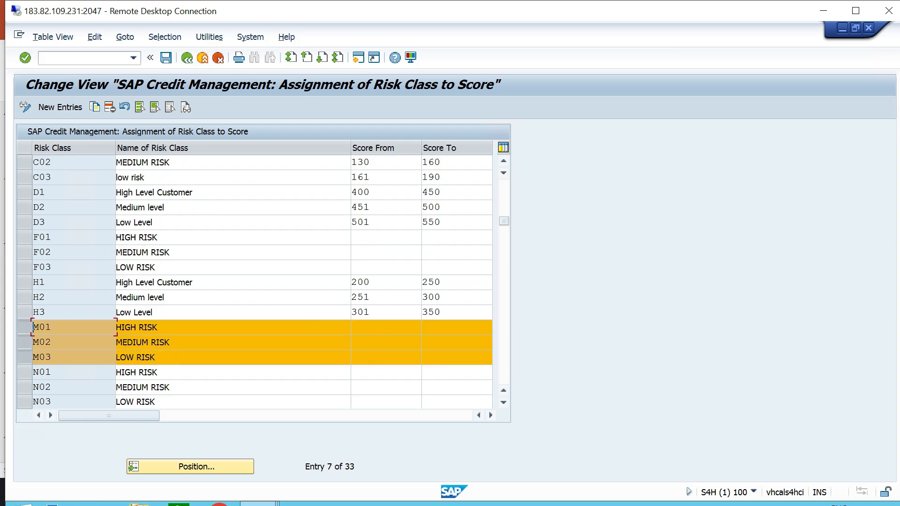
pyautogui.click(94, 107)
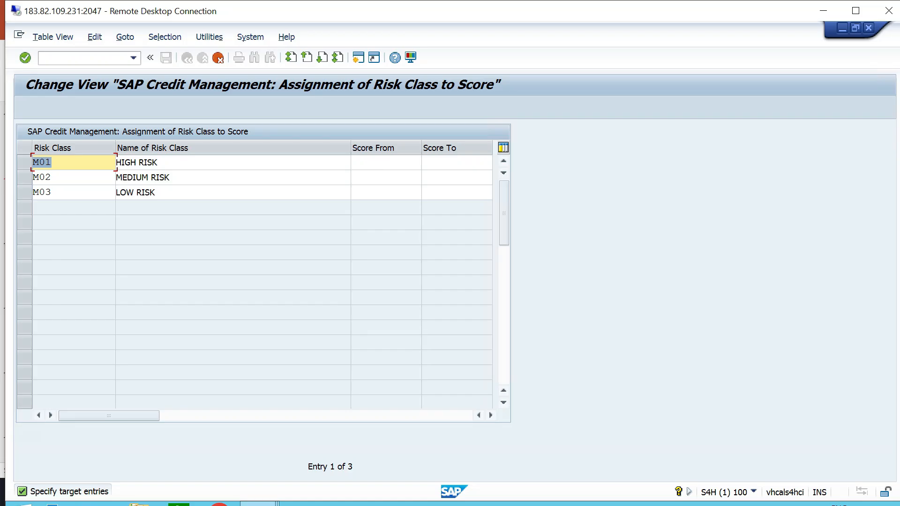
# Give the copied high, medium and low risk entries the new risk class keys TT1, TT2 and TT3.
pyautogui.press('BackSpace')
pyautogui.write('TT1')
pyautogui.press('Down')
pyautogui.press('BackSpace')
pyautogui.write('TT2')
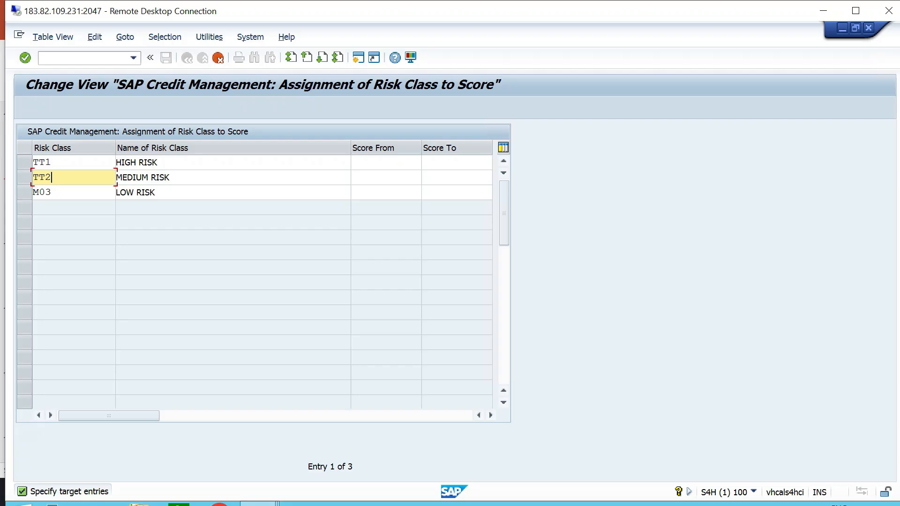
pyautogui.press('Down')
pyautogui.press('BackSpace')
pyautogui.write('TT3')
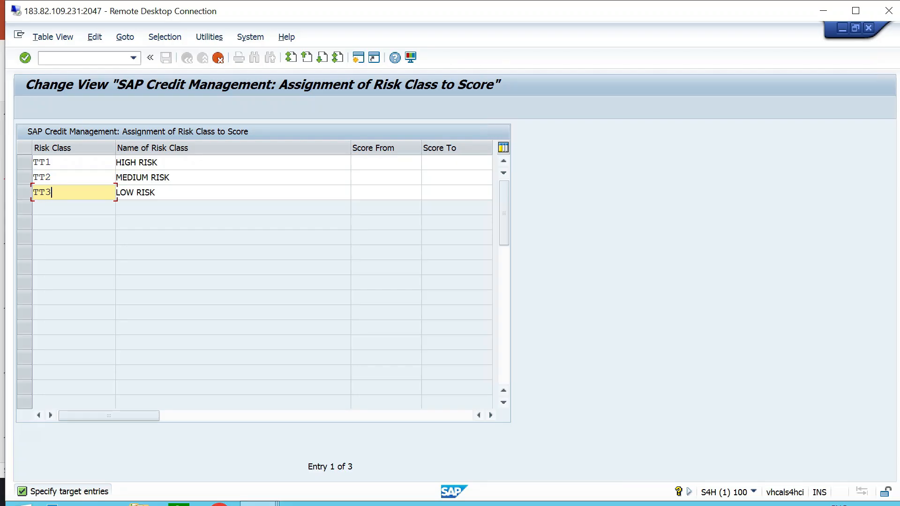
# Rename the three risk classes as HIGH RISK - TT06, MEDIUM RISK - TT06 and LOW RISK - TT06.
pyautogui.click(159, 162)
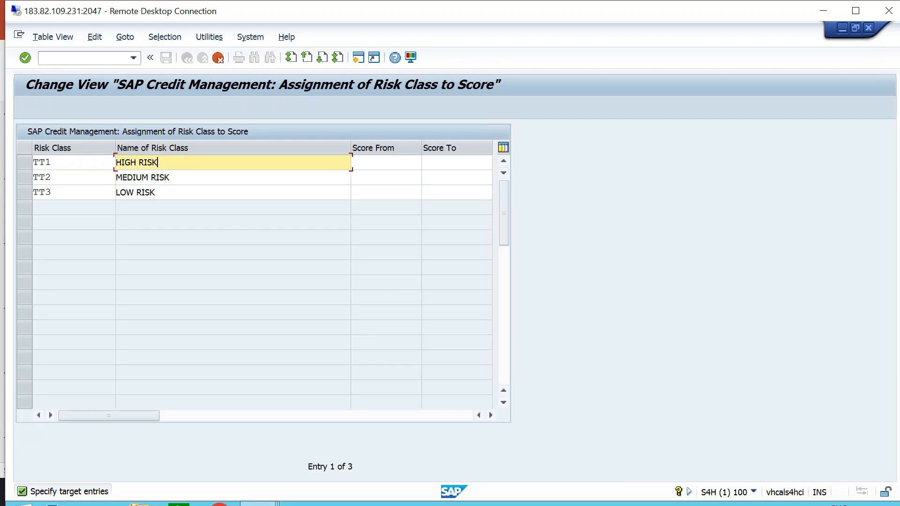
pyautogui.click(170, 177)
pyautogui.click(156, 192)
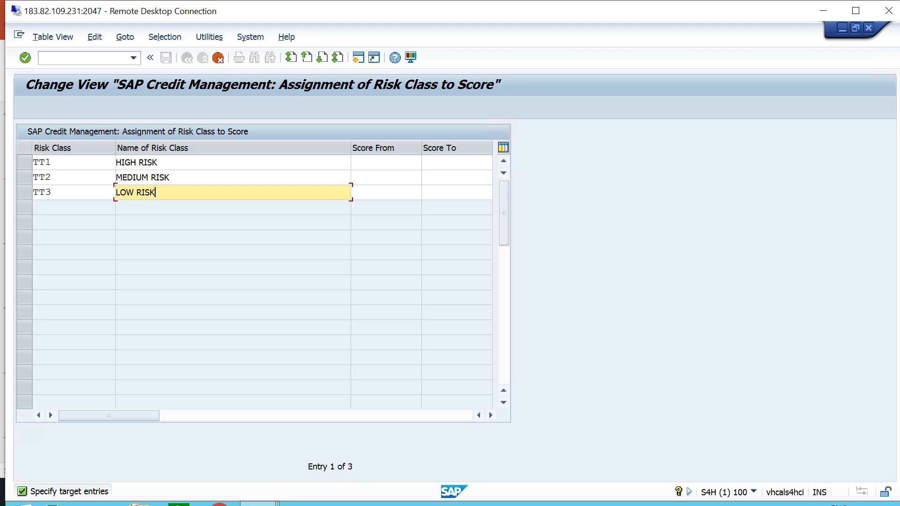
pyautogui.click(158, 163)
pyautogui.write('-')
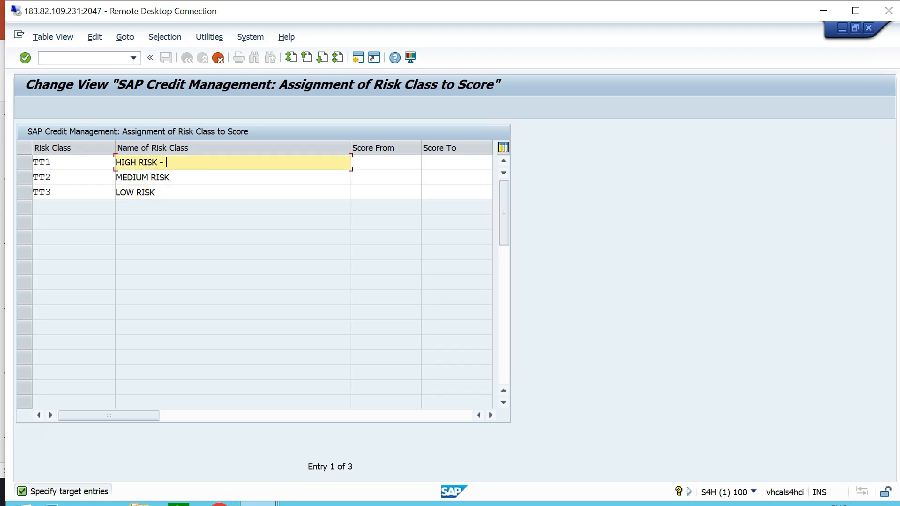
pyautogui.write(' TT06')
pyautogui.click(170, 177)
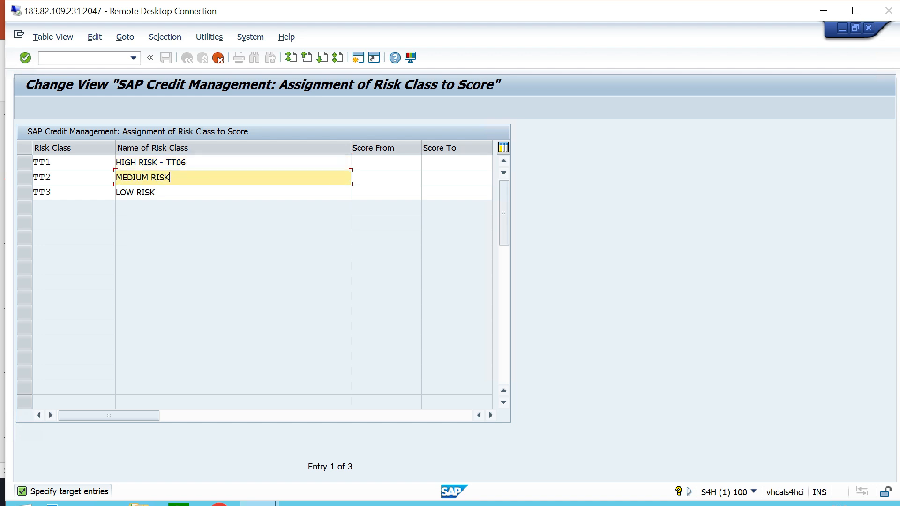
pyautogui.write('- TT06')
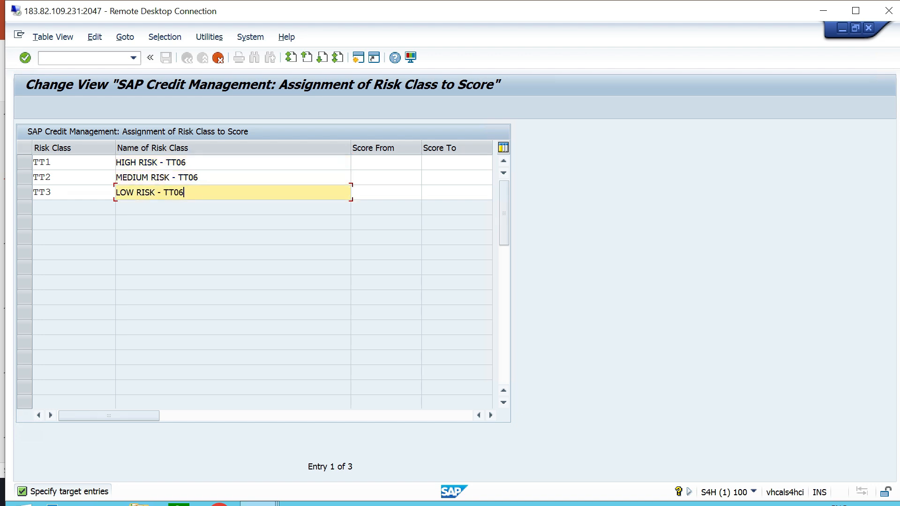
# Set the score ranges to 560–660 for TT1, 661–760 for TT2 and 761–850 for TT3, and confirm the copied entries.
pyautogui.click(385, 163)
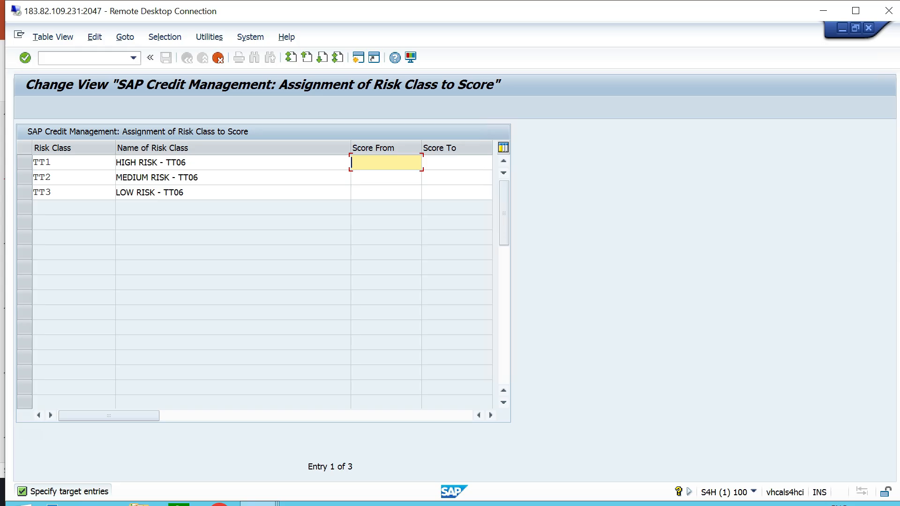
pyautogui.write('560\t660\t661\t760\t761\t850')
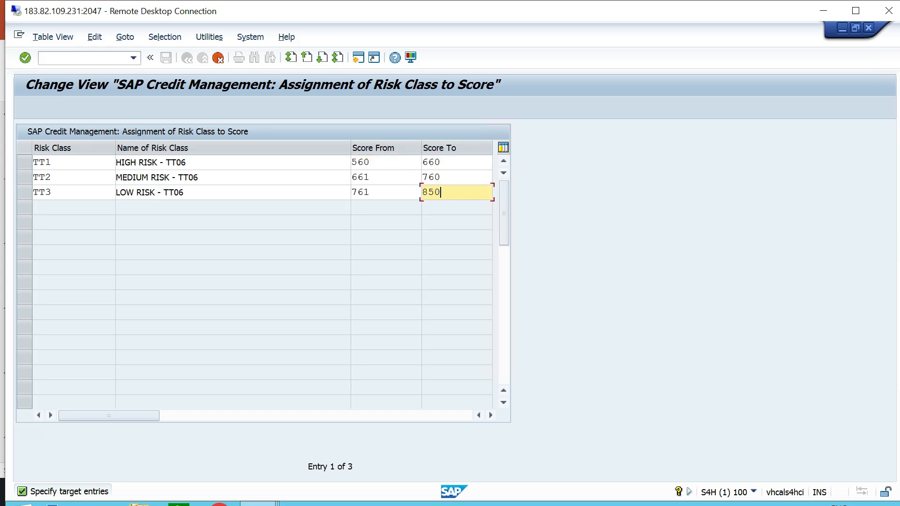
pyautogui.press('Return')
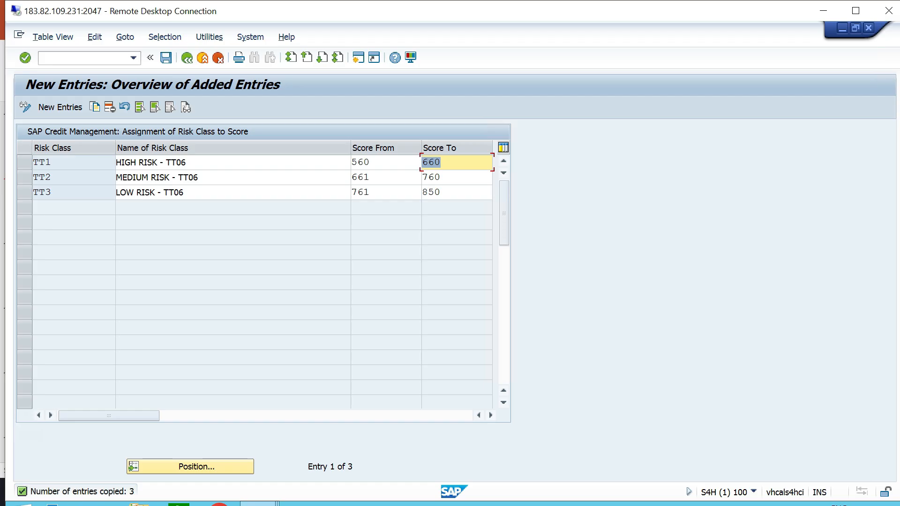
# Save the new risk classes and return to the implementation guide.
pyautogui.hotkey('ctrl', 's')
pyautogui.press('Return')
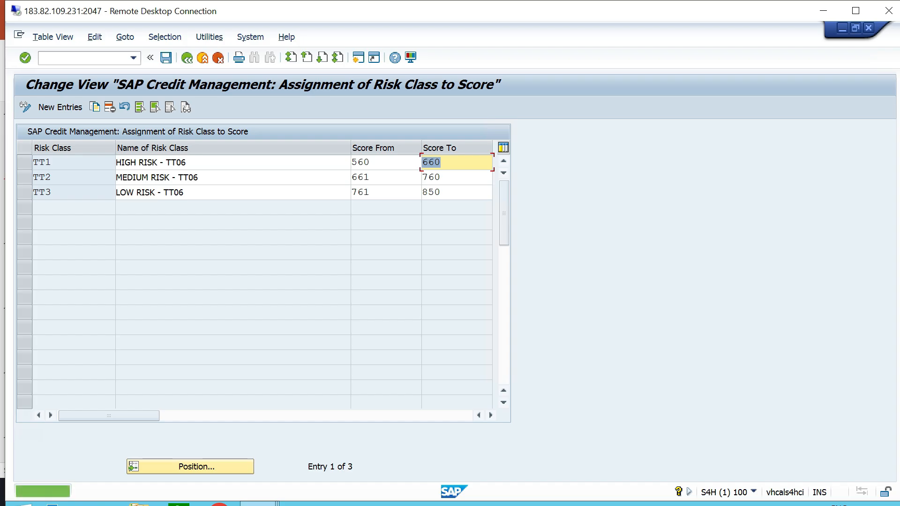
pyautogui.press('F2')
pyautogui.press('F2')
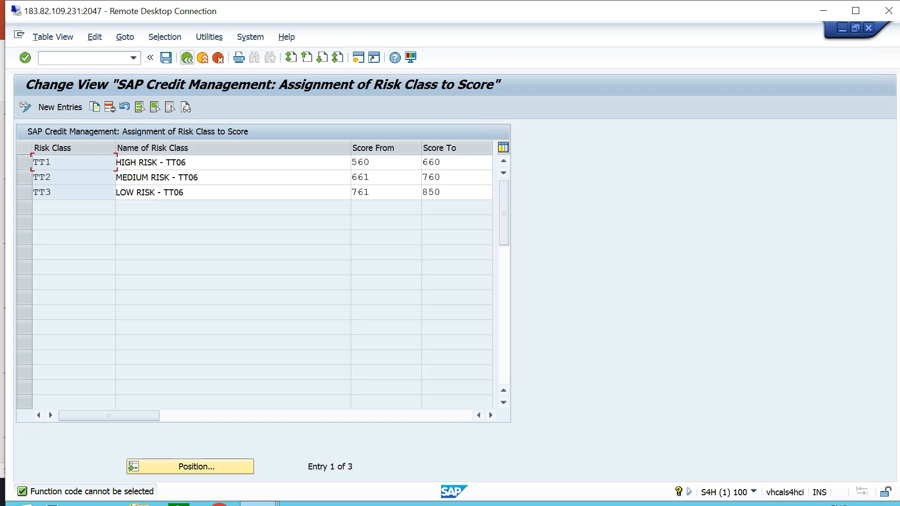
pyautogui.click(187, 58)
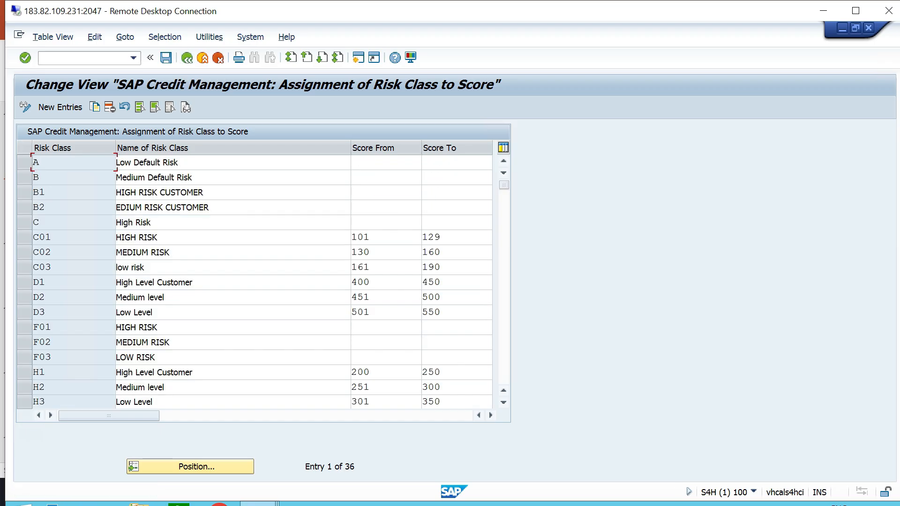
pyautogui.click(187, 57)
# Switch to the PowerPoint configuration list, highlight item 9, "Define Credit Groups", and read the slide explaining the purpose of credit groups.
pyautogui.hotkey('alt', 'Tab')
pyautogui.moveTo(363, 347); pyautogui.dragTo(217, 347)
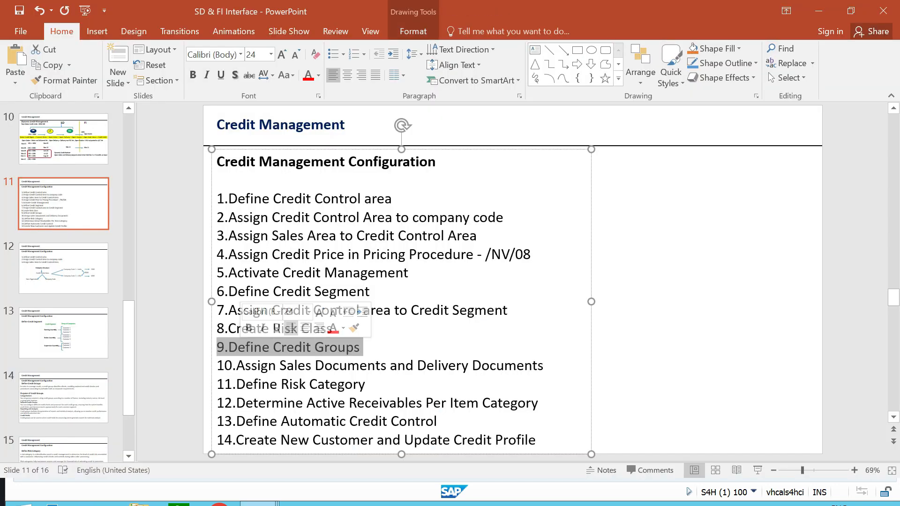
pyautogui.click(679, 300)
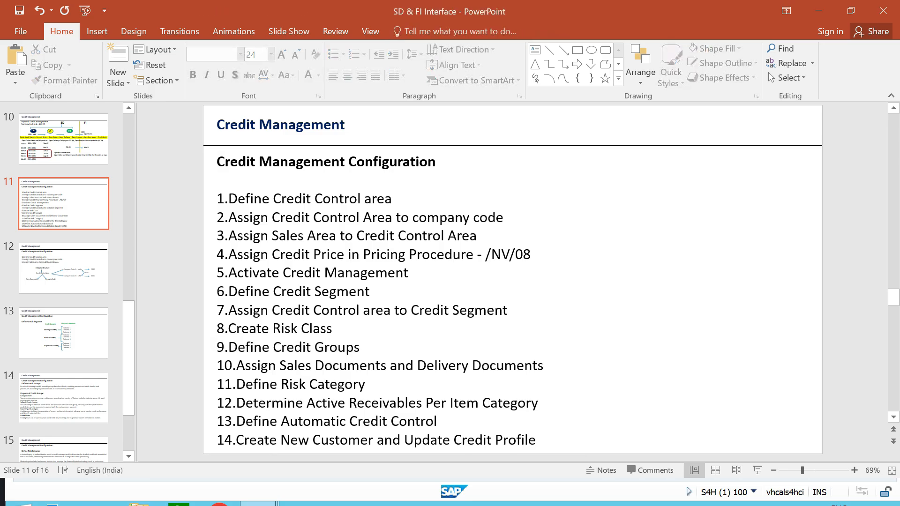
pyautogui.scroll(-3, 513, 282)
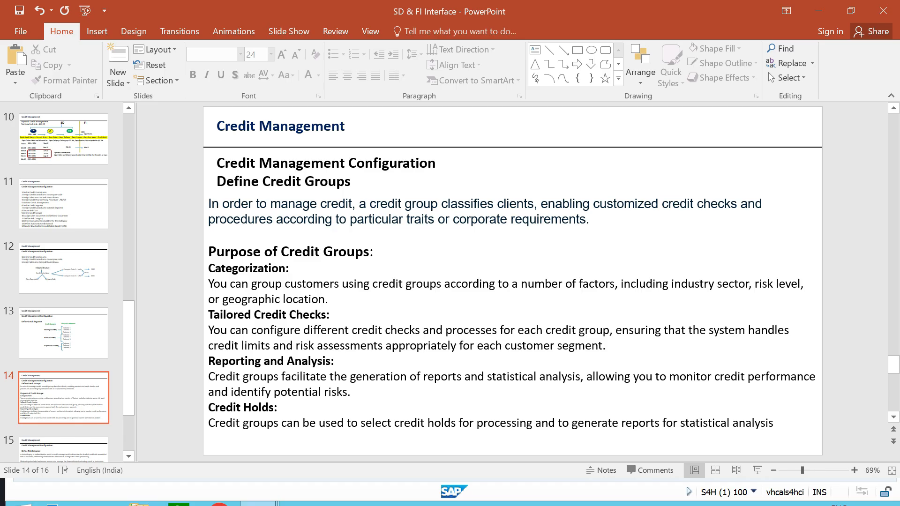
# Switch to the SAP session and open the Define Credit Groups activity under Integration with Sales and Distribution in Credit Management.
pyautogui.hotkey('alt', 'Tab')
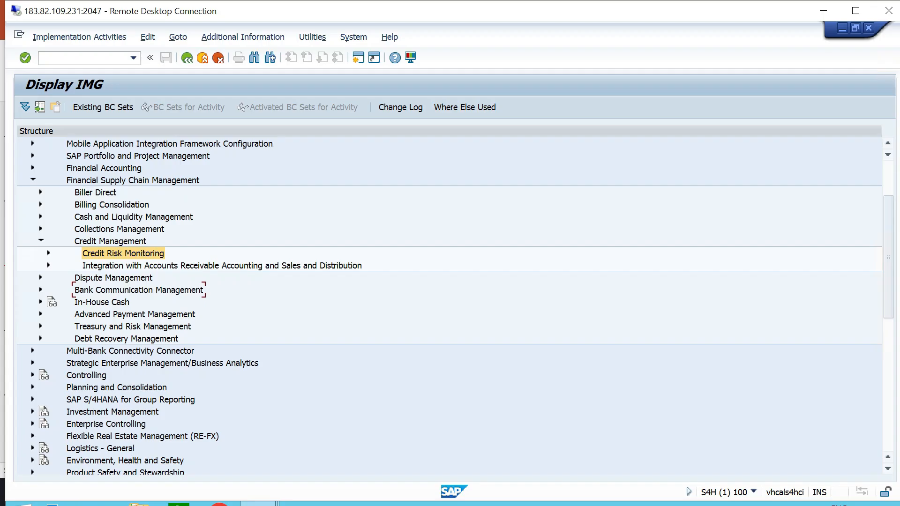
pyautogui.click(133, 180)
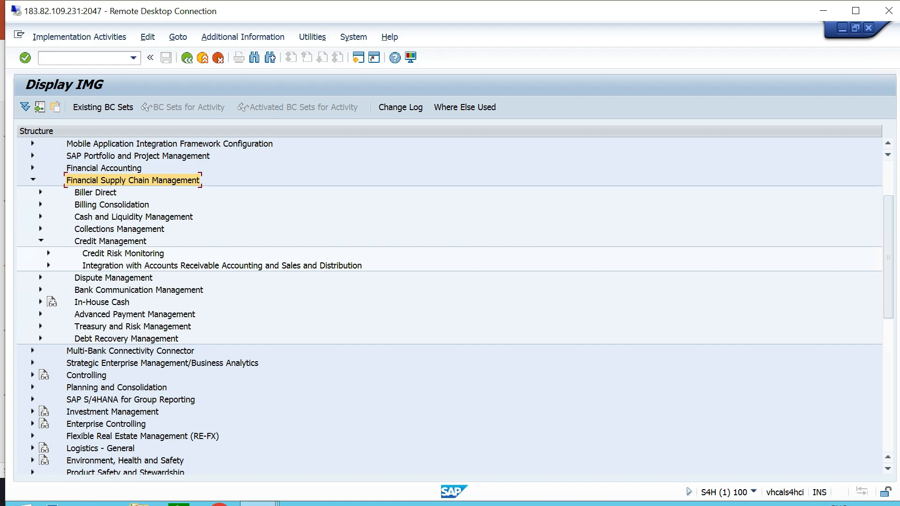
pyautogui.click(222, 266)
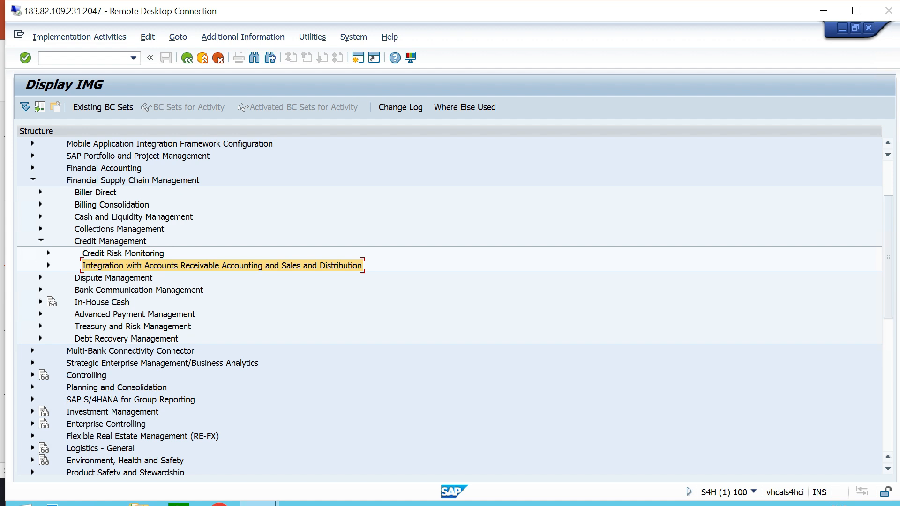
pyautogui.click(48, 266)
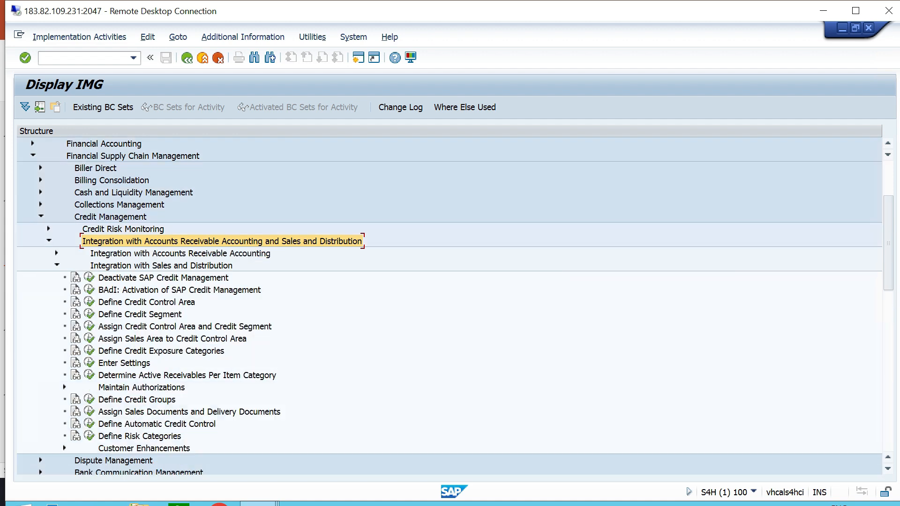
pyautogui.click(89, 270)
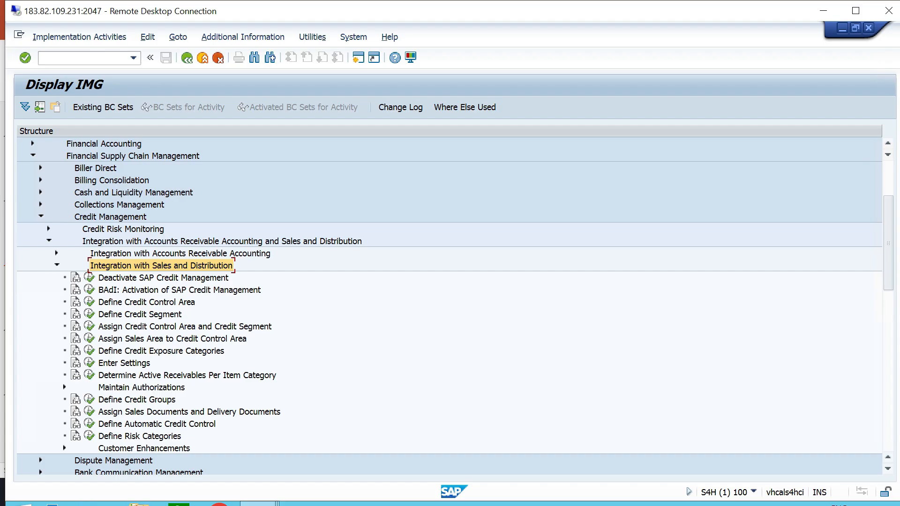
pyautogui.click(136, 400)
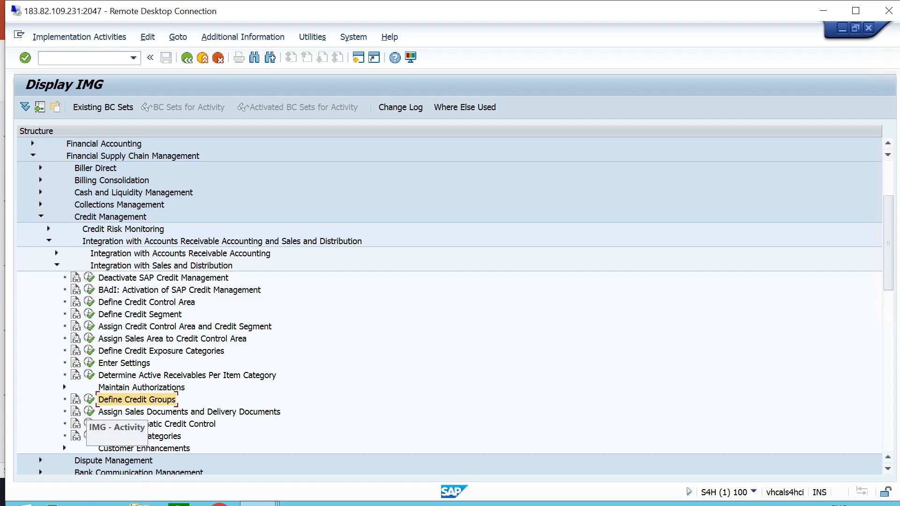
pyautogui.click(89, 400)
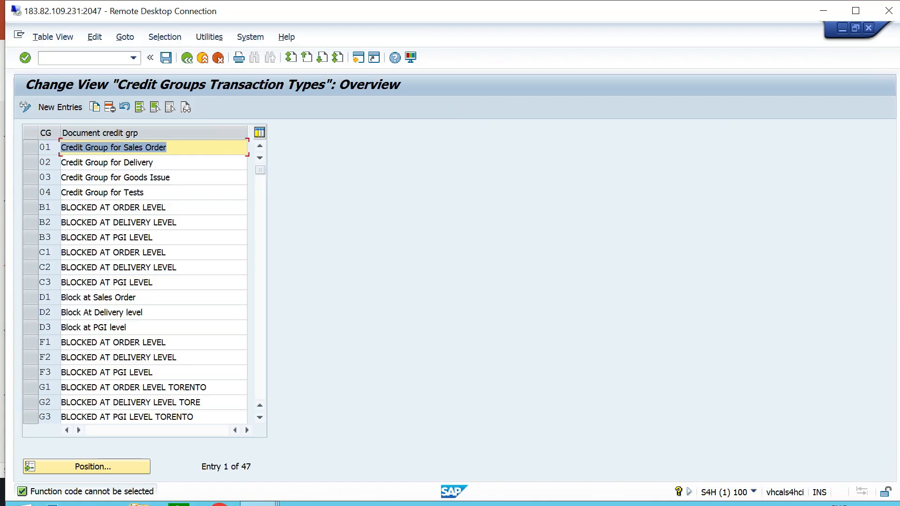
# Look through the list of document credit groups and examine the standard groups for sales order, delivery and goods issue.
pyautogui.scroll(-6, 135, 281)
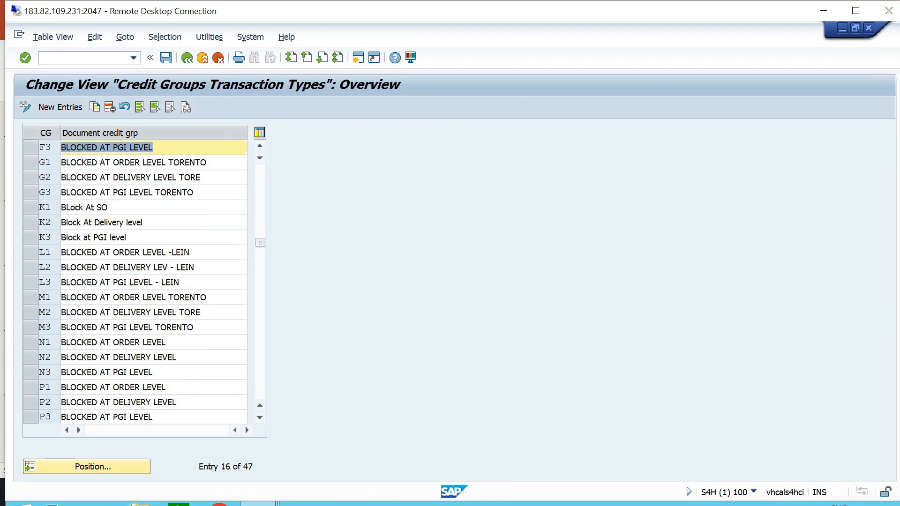
pyautogui.scroll(-5, 126, 147)
pyautogui.scroll(1, 127, 147)
pyautogui.scroll(10, 127, 147)
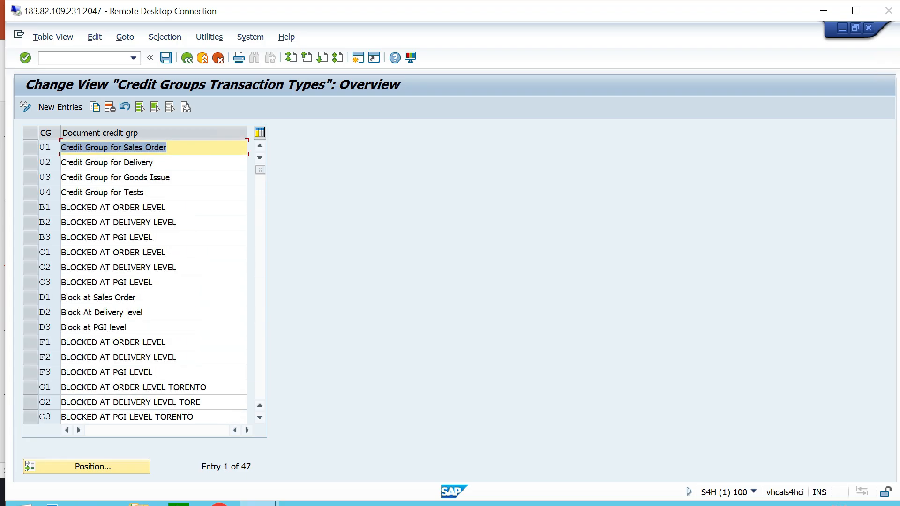
pyautogui.click(84, 162)
pyautogui.click(168, 147)
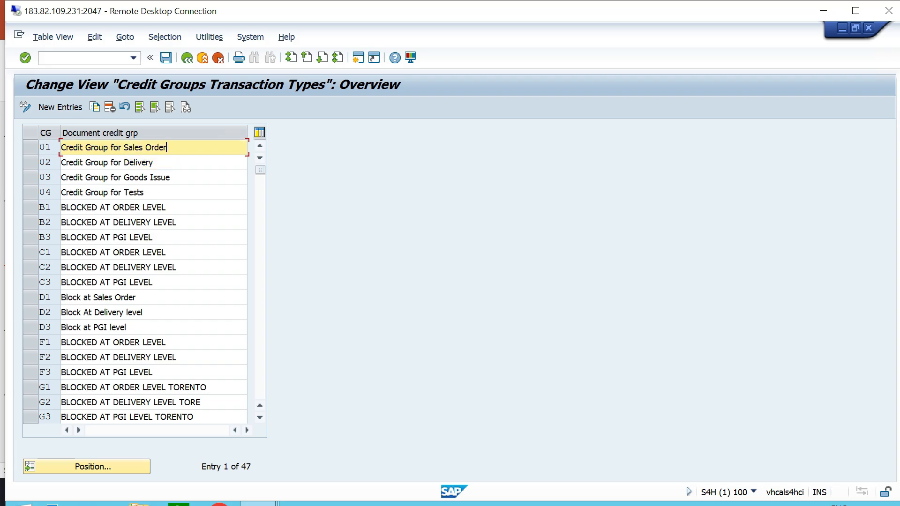
pyautogui.click(154, 163)
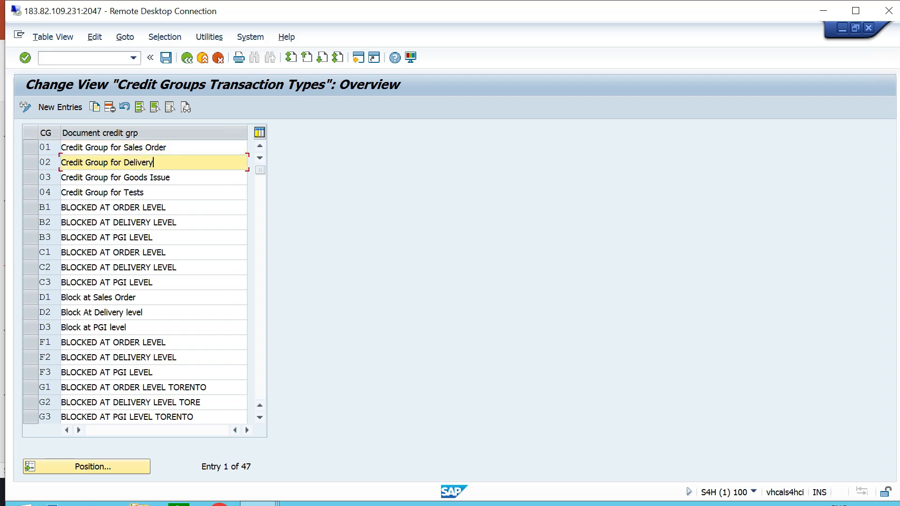
pyautogui.click(170, 178)
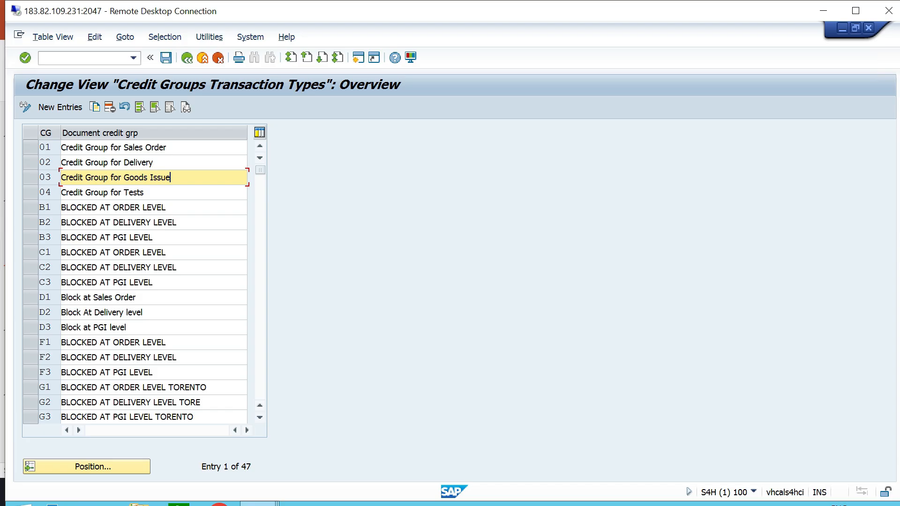
# Mark credit groups 01, 02 and 03, review their descriptions, and return to the implementation guide.
pyautogui.click(31, 148)
pyautogui.click(30, 162)
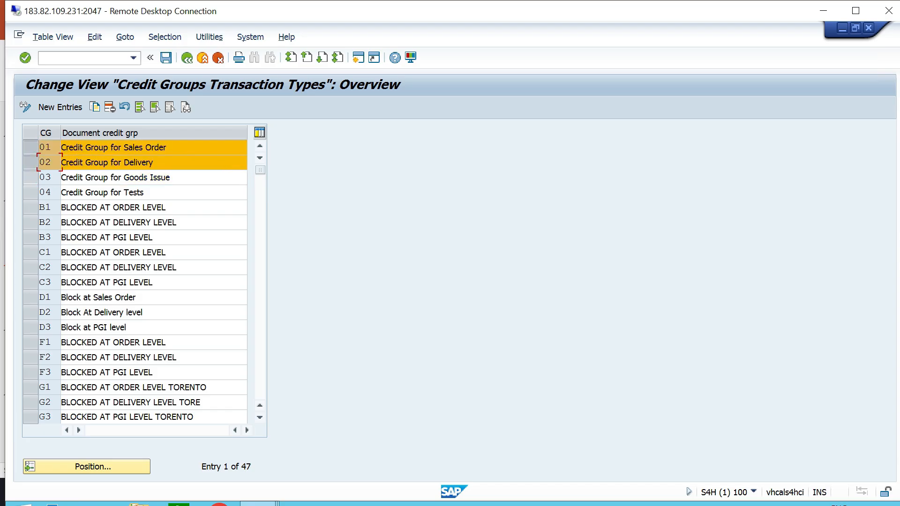
pyautogui.click(31, 178)
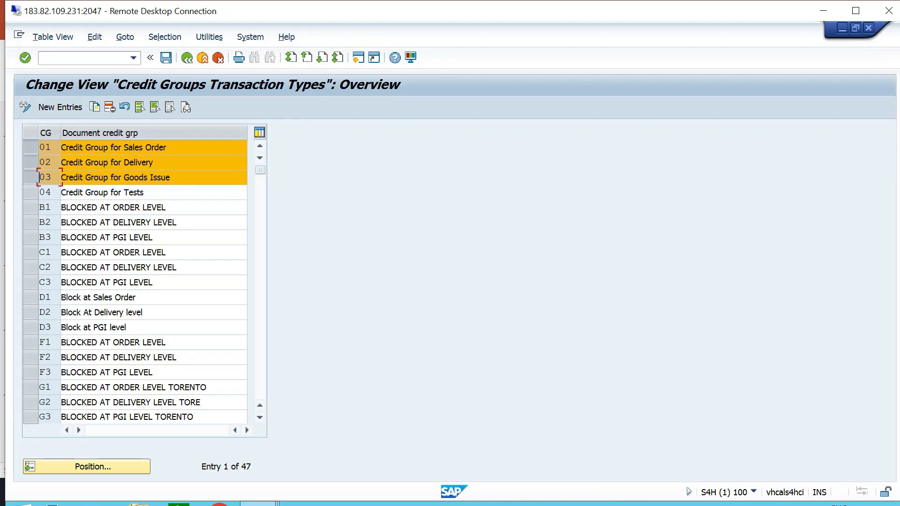
pyautogui.click(177, 163)
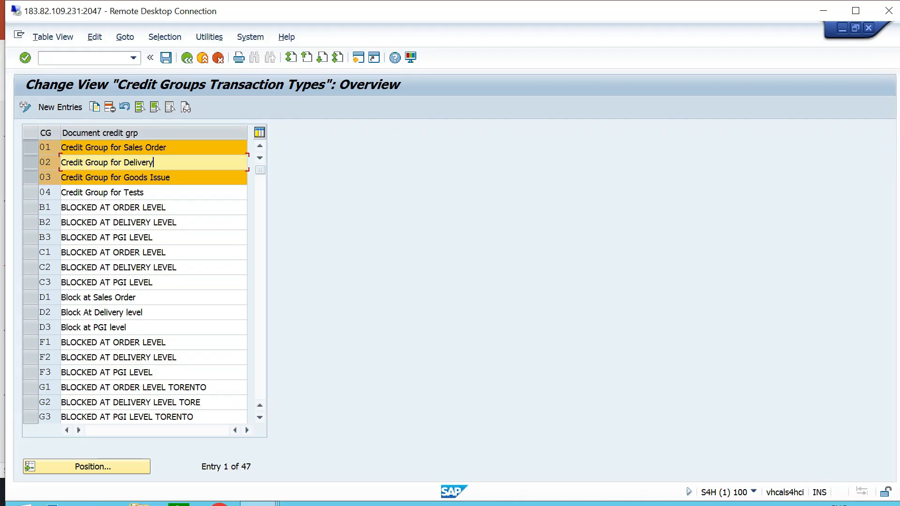
pyautogui.click(181, 178)
pyautogui.click(176, 163)
pyautogui.click(173, 147)
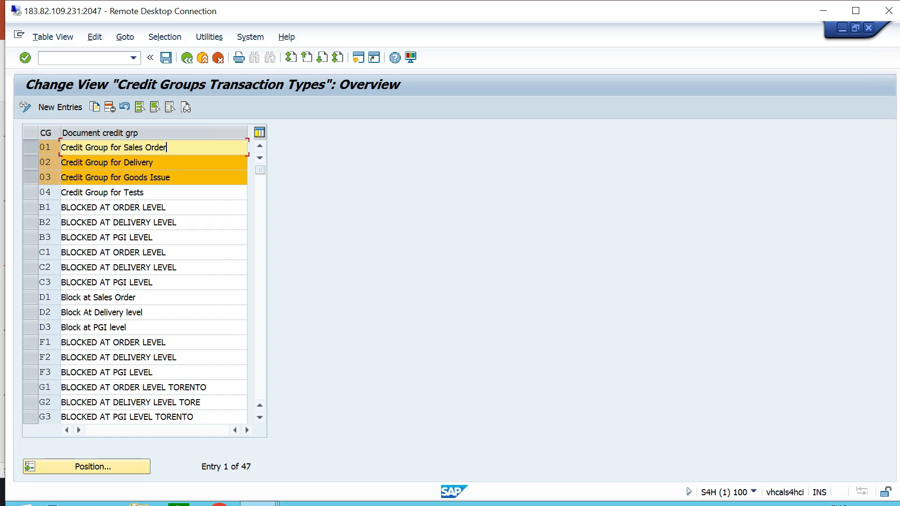
pyautogui.click(162, 162)
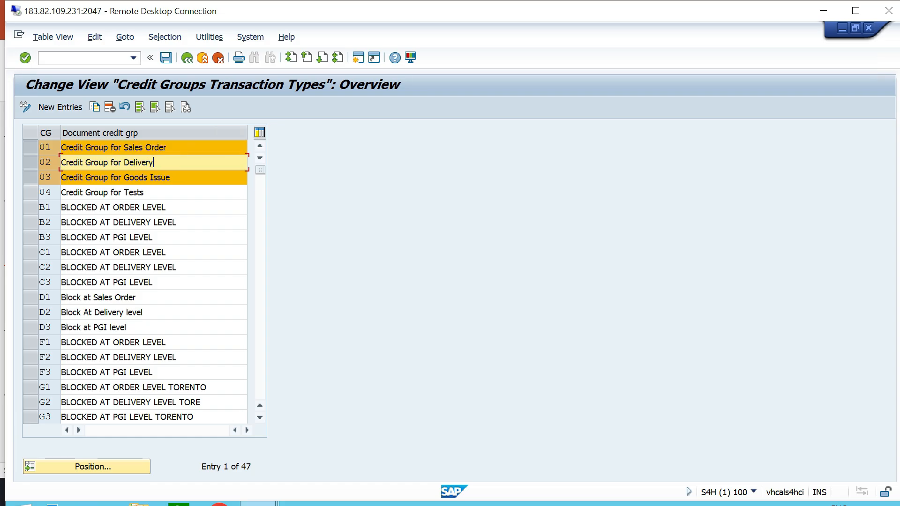
pyautogui.click(179, 178)
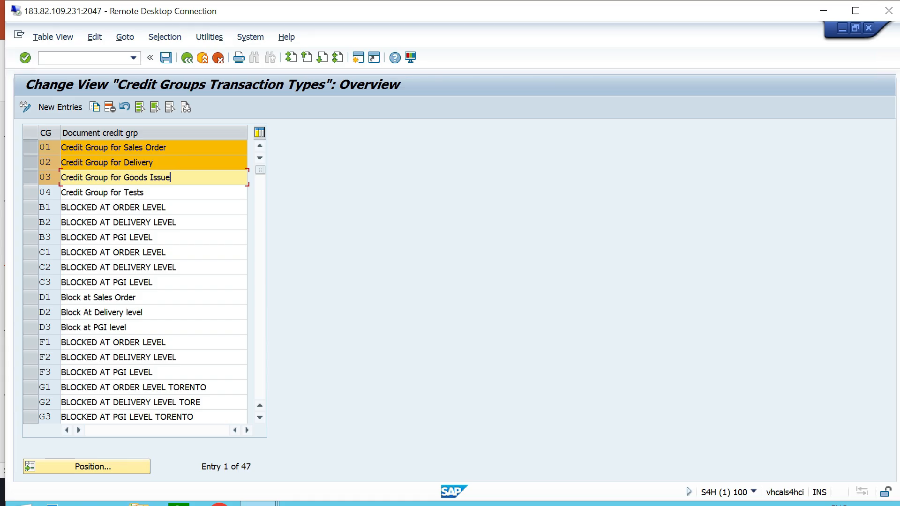
pyautogui.click(187, 58)
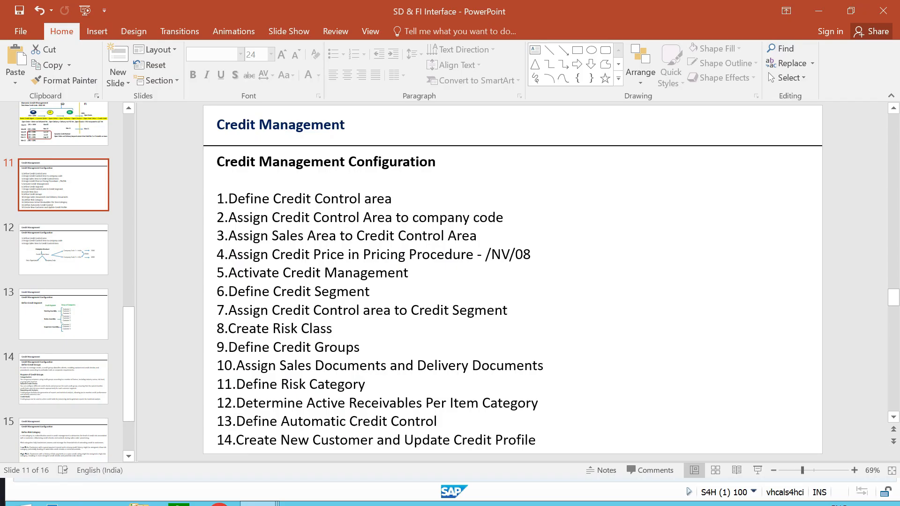
# Highlight item 10, "Assign Sales Documents and Delivery Documents", in the PowerPoint configuration list and switch back to the SAP session.
pyautogui.click(656, 262)
pyautogui.moveTo(547, 366); pyautogui.dragTo(217, 365)
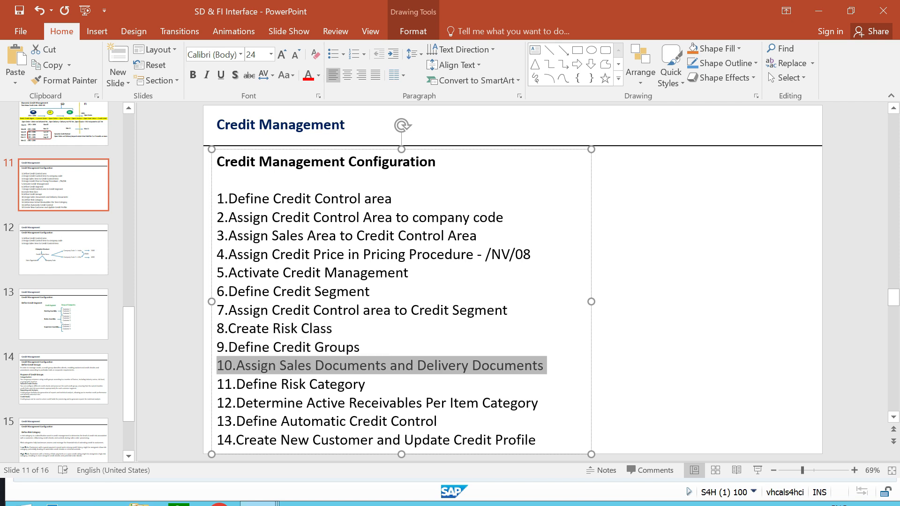
pyautogui.click(656, 319)
pyautogui.hotkey('alt', 'Tab')
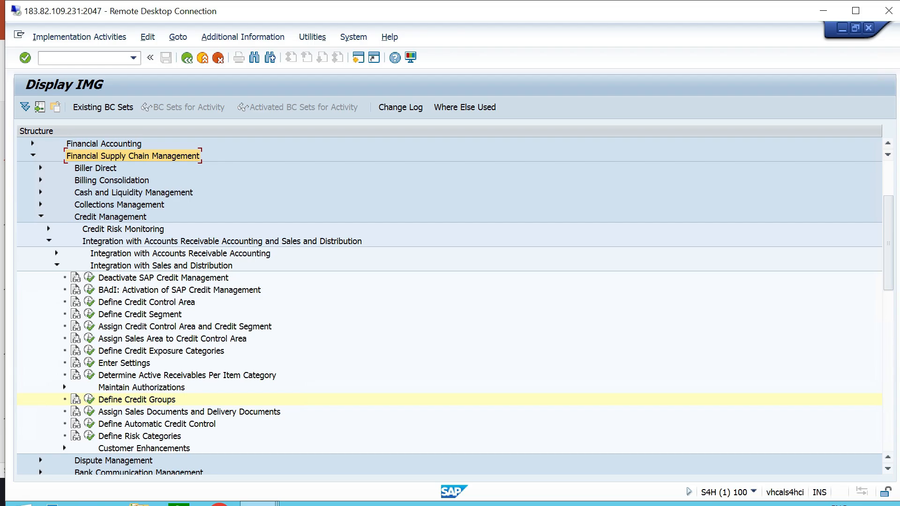
# Open Set Credit Limit Checks for Sales Document Types from the Assign Sales Documents and Delivery Documents activity.
pyautogui.click(161, 266)
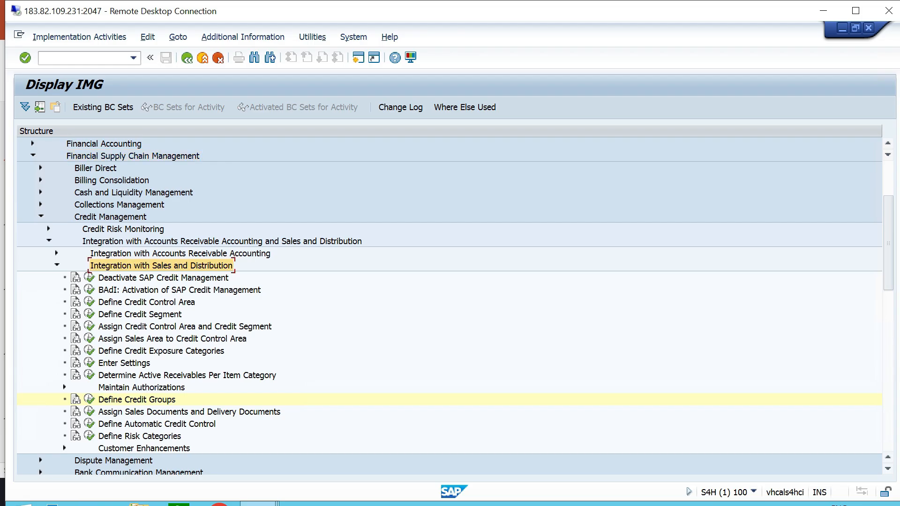
pyautogui.click(189, 412)
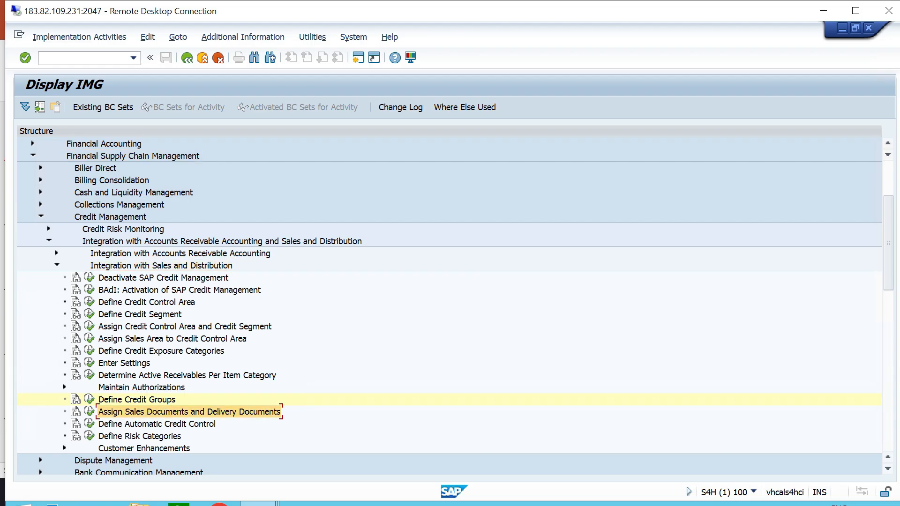
pyautogui.scroll(-1, 450, 305)
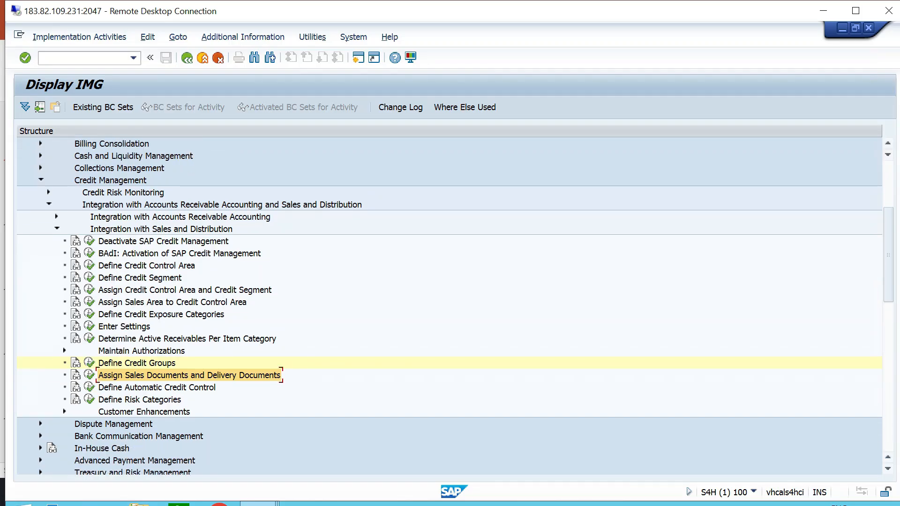
pyautogui.click(89, 375)
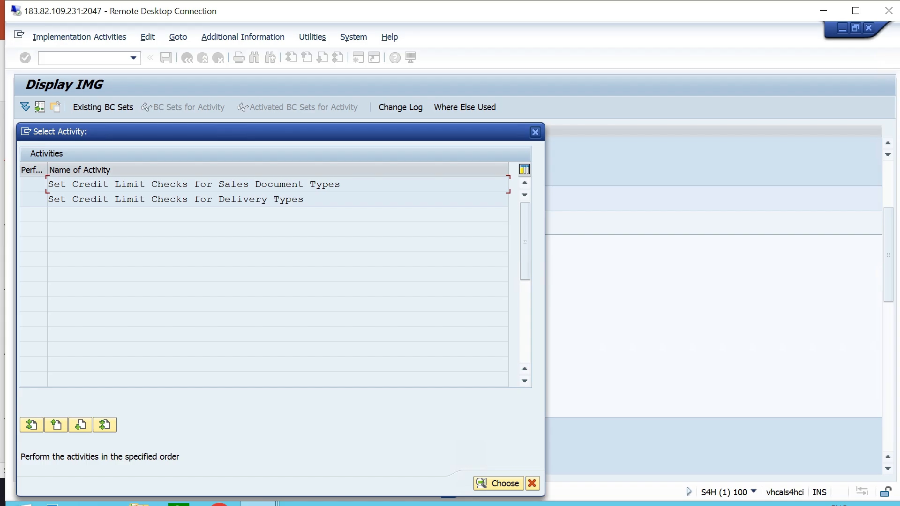
pyautogui.doubleClick(295, 185)
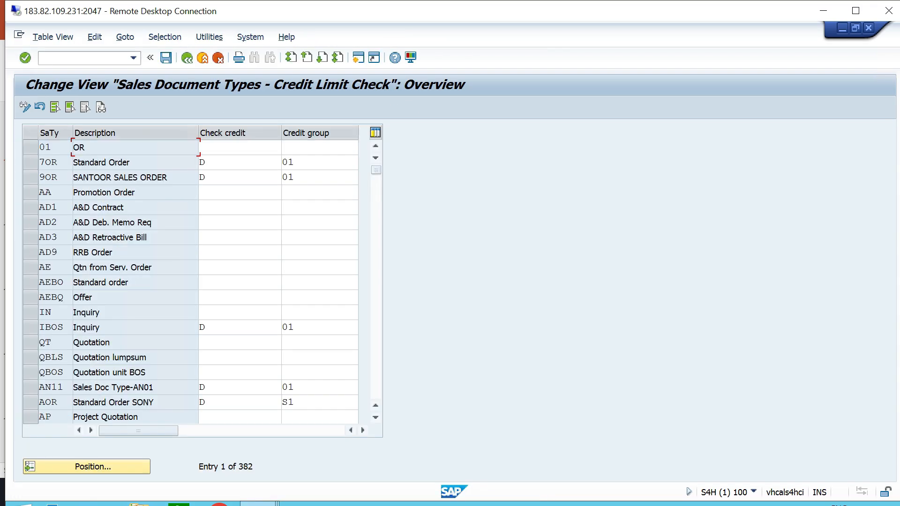
# Position the credit limit check table on sales document type OR.
pyautogui.click(87, 467)
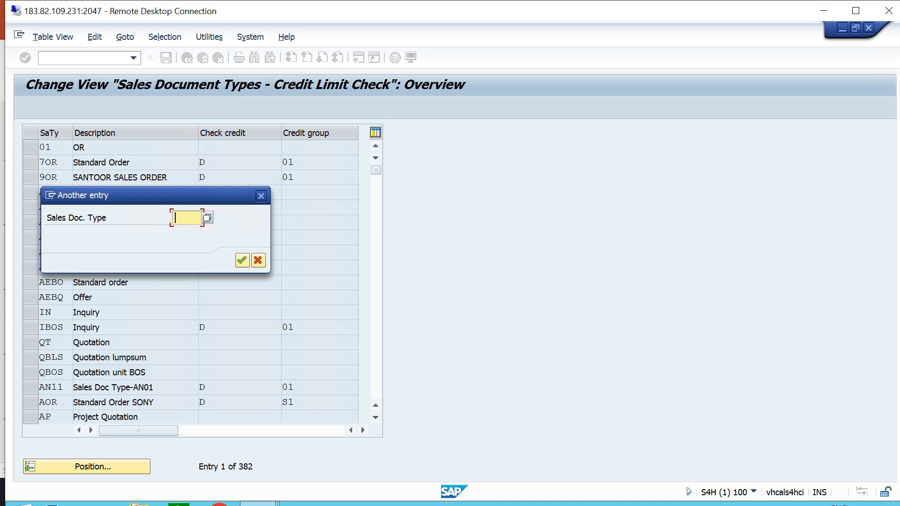
pyautogui.write('OR')
pyautogui.press('Return')
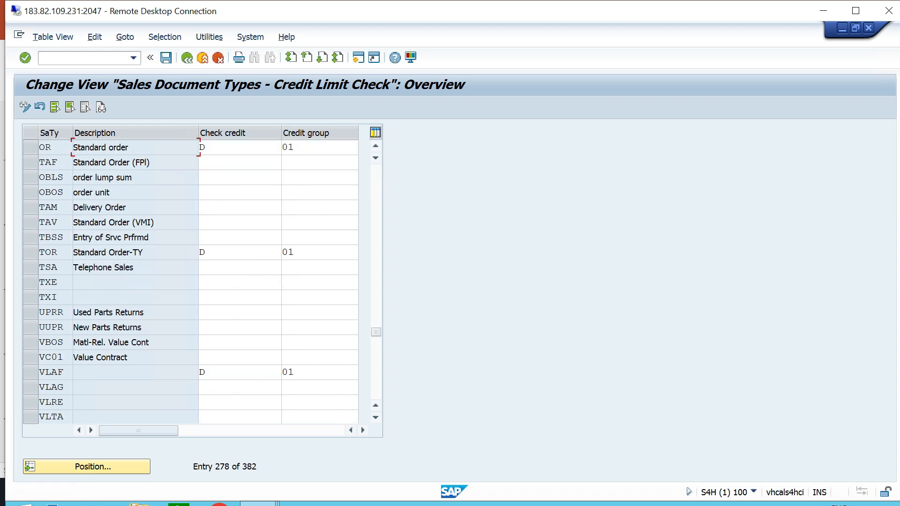
# Review the credit check options A to C for document type OR and select D, Credit management: Automatic credit control.
pyautogui.click(225, 147)
pyautogui.press('F4')
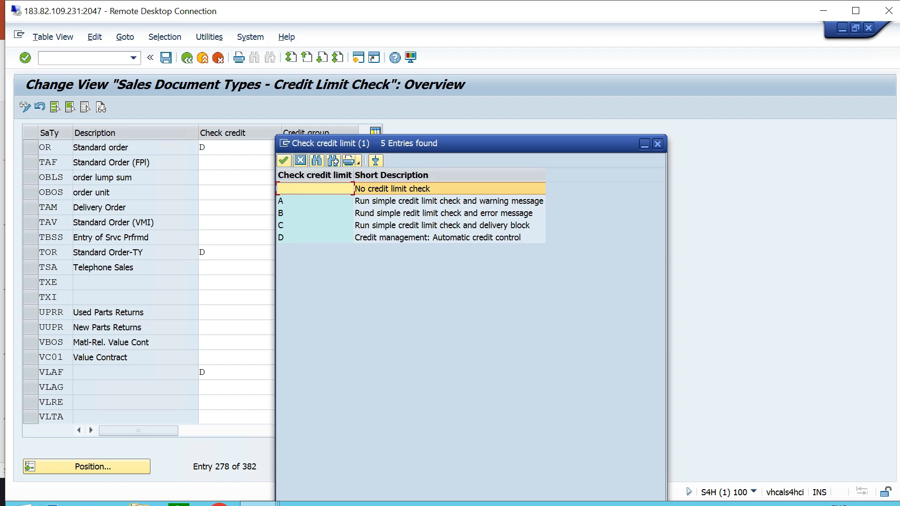
pyautogui.click(449, 201)
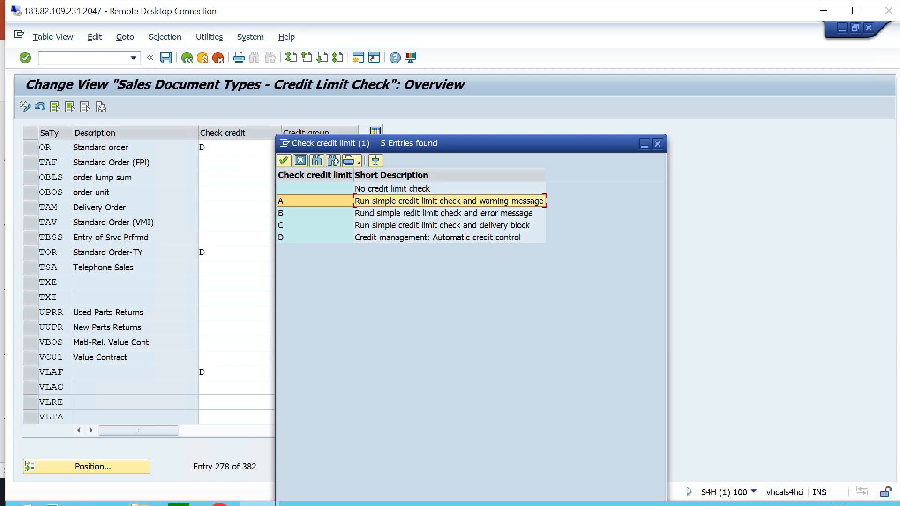
pyautogui.click(443, 213)
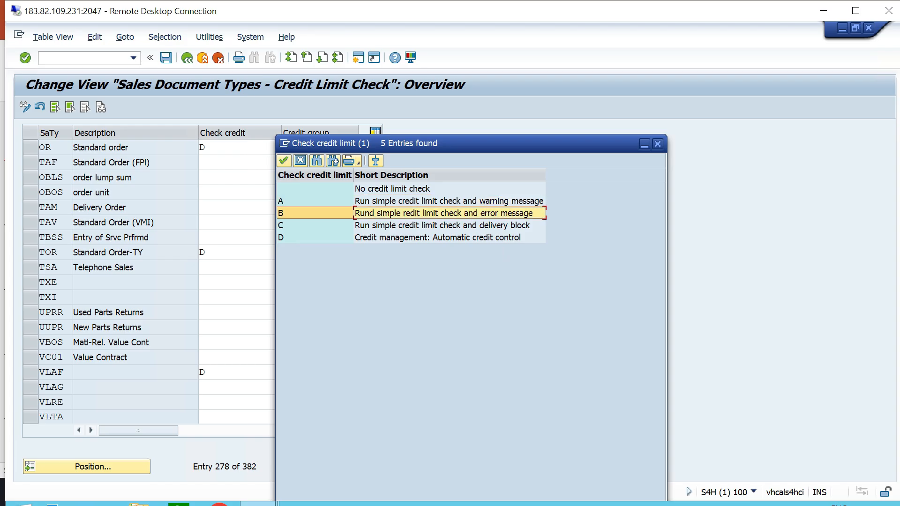
pyautogui.click(442, 225)
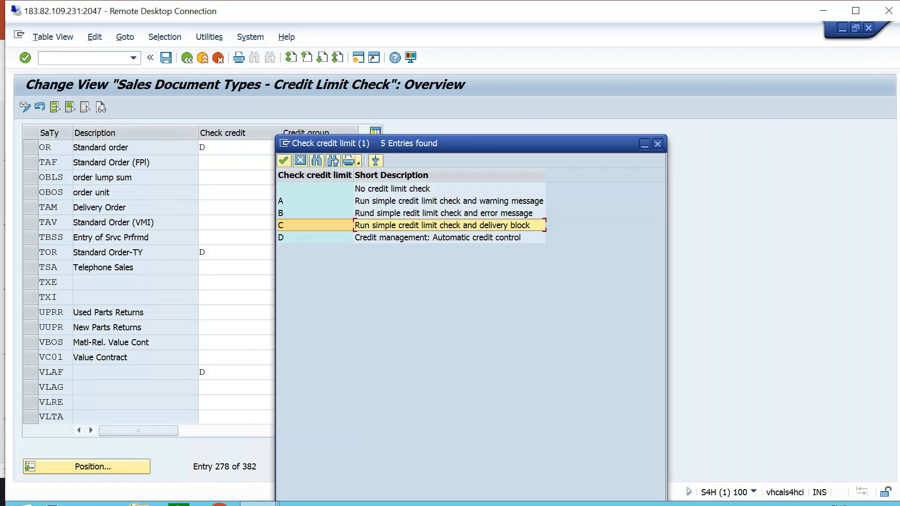
pyautogui.click(439, 237)
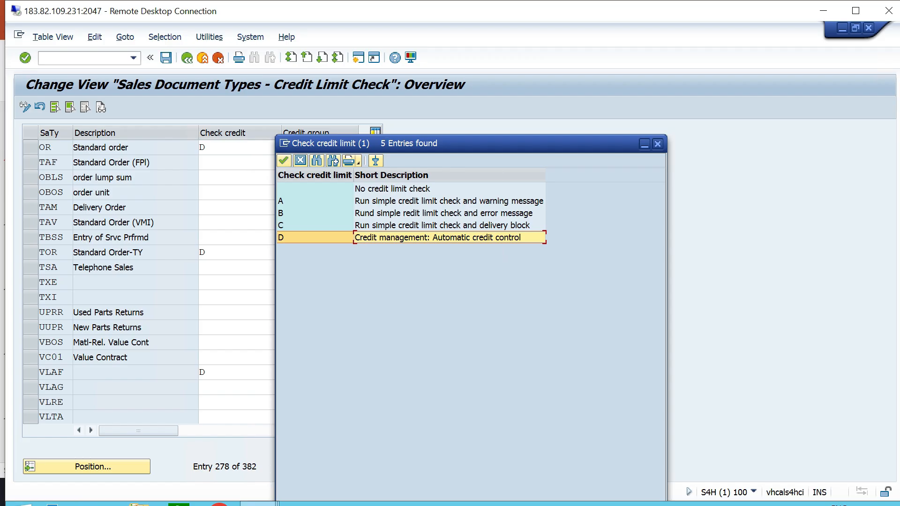
pyautogui.press('Return')
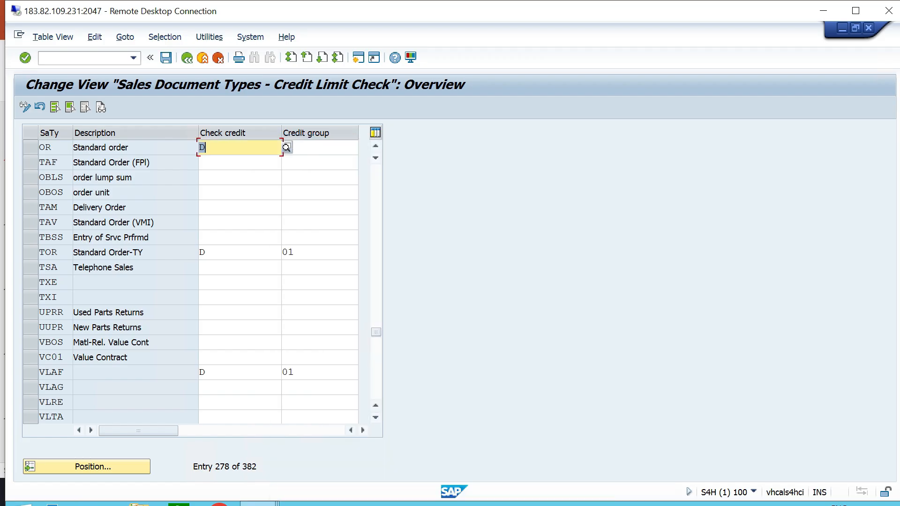
# Assign credit group 01 to sales document type OR and save the entry in the proposed customizing request.
pyautogui.press('Tab')
pyautogui.write('01')
pyautogui.press('Return')
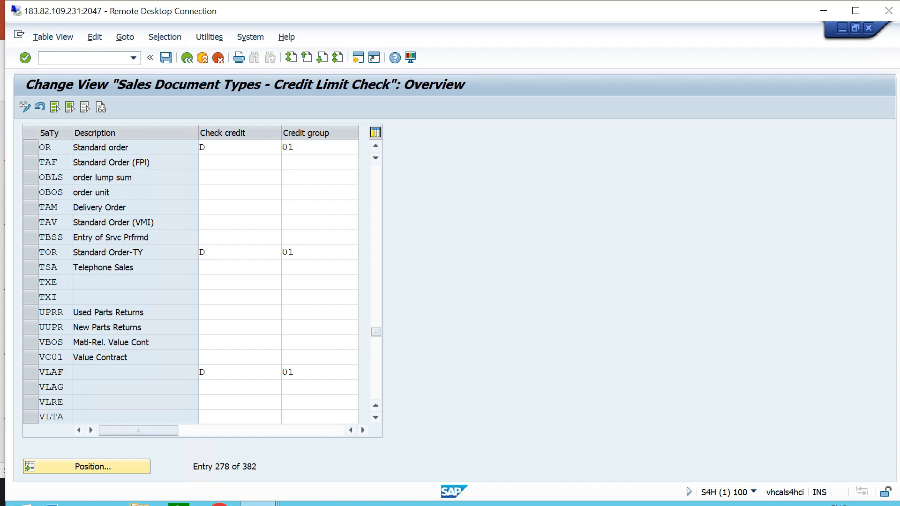
pyautogui.press('F4')
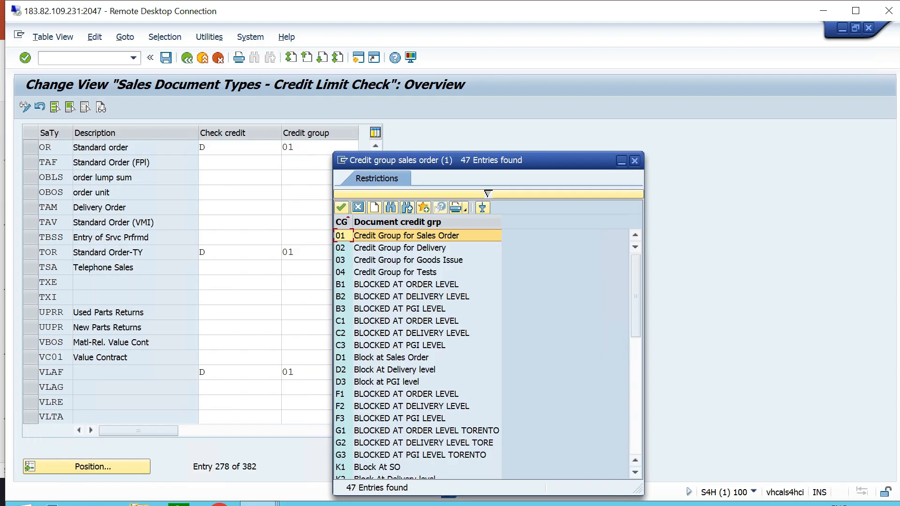
pyautogui.click(634, 160)
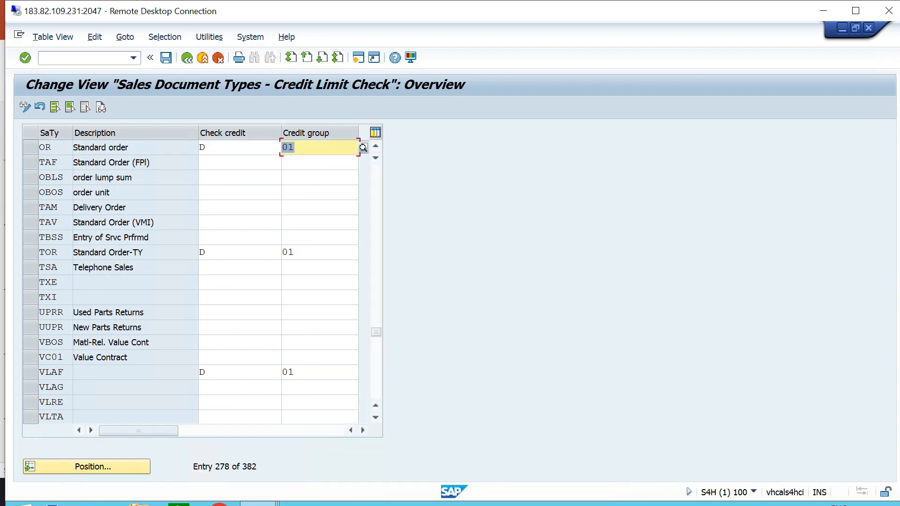
pyautogui.click(166, 58)
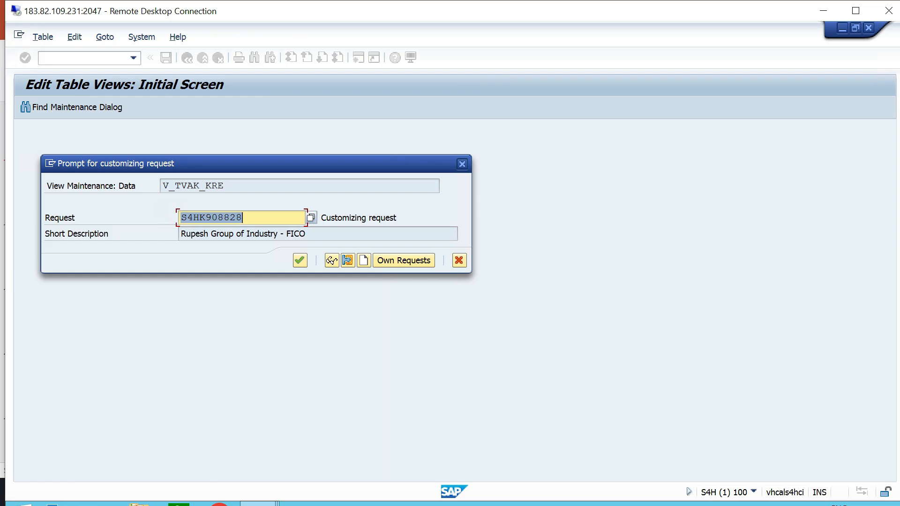
pyautogui.press('Return')
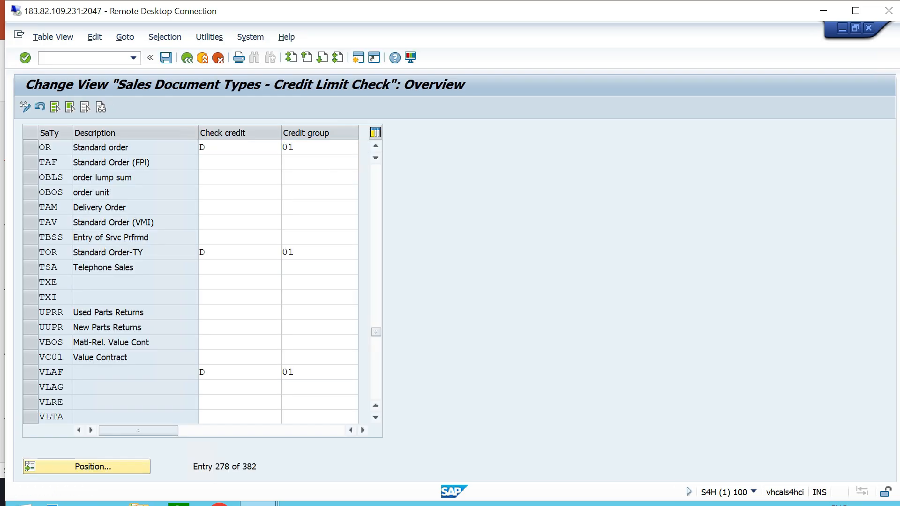
# Return to the activity selection, open Set Credit Limit Checks for Delivery Types and position the table on delivery type LF.
pyautogui.press('F3')
pyautogui.click(176, 199)
pyautogui.doubleClick(250, 199)
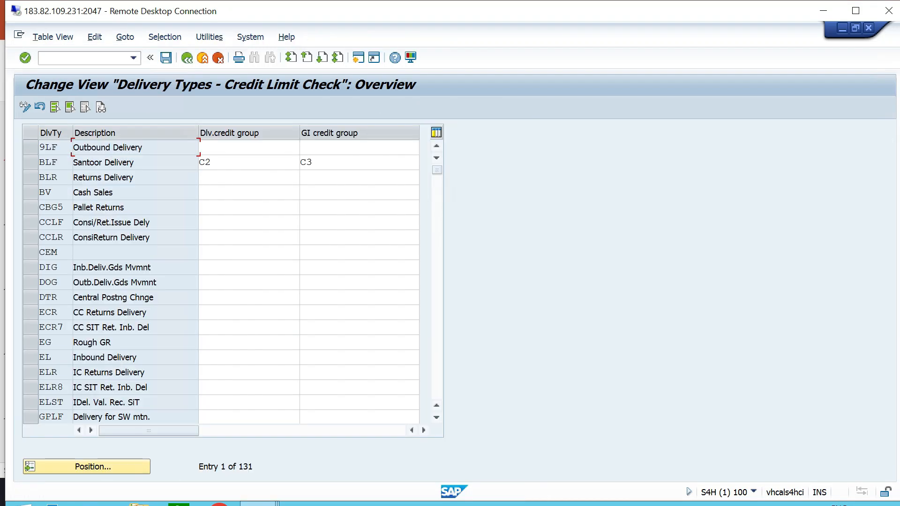
pyautogui.click(93, 466)
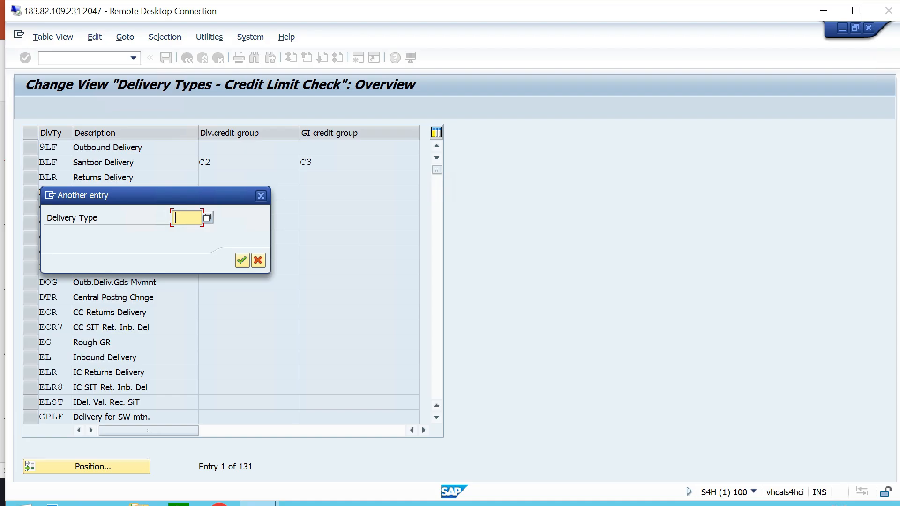
pyautogui.write('LF')
pyautogui.press('Return')
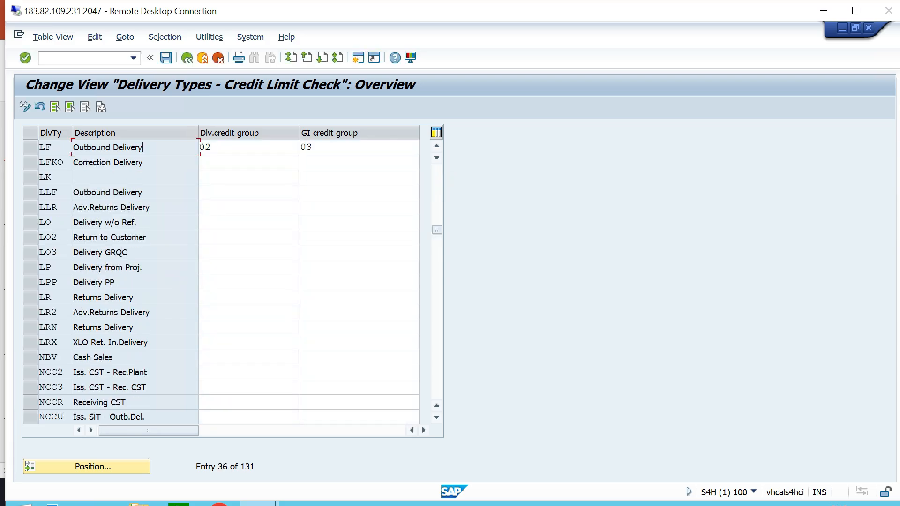
# Set delivery type LF's delivery credit group to 02 and goods issue credit group to 03, save, and return to the implementation guide.
pyautogui.click(226, 147)
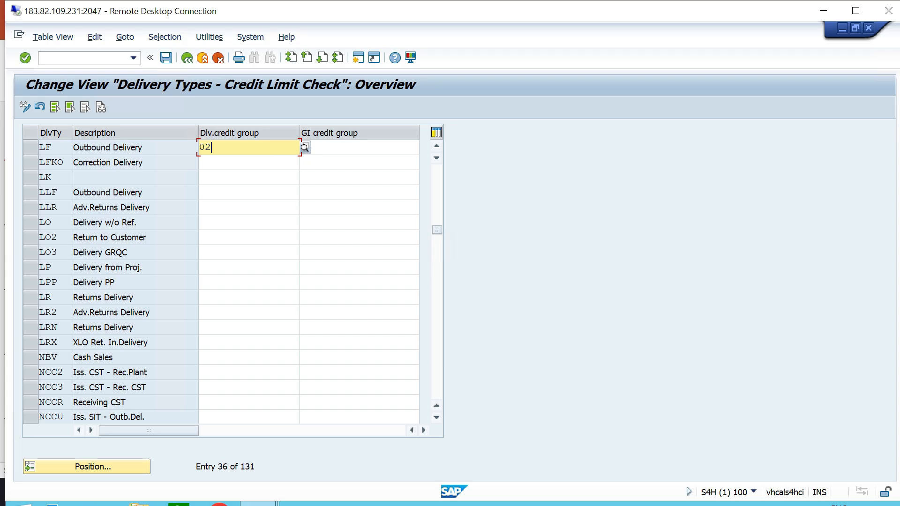
pyautogui.click(305, 148)
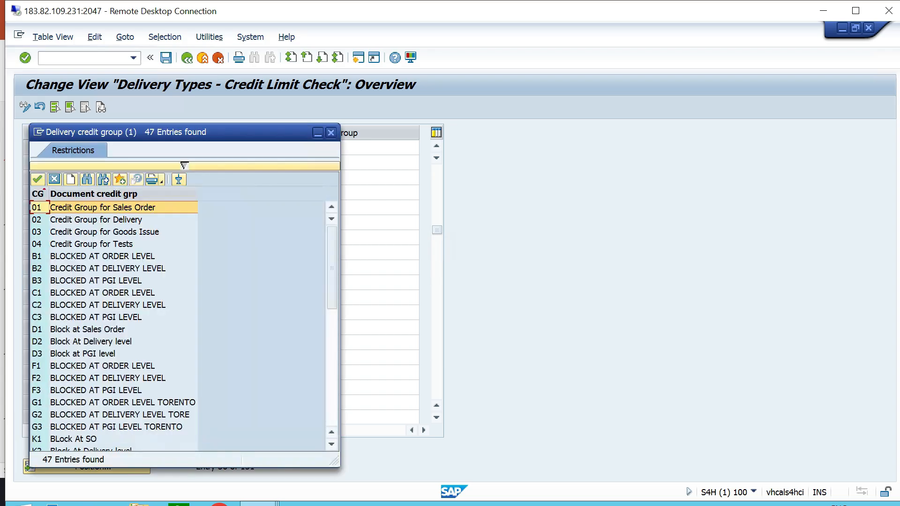
pyautogui.click(96, 219)
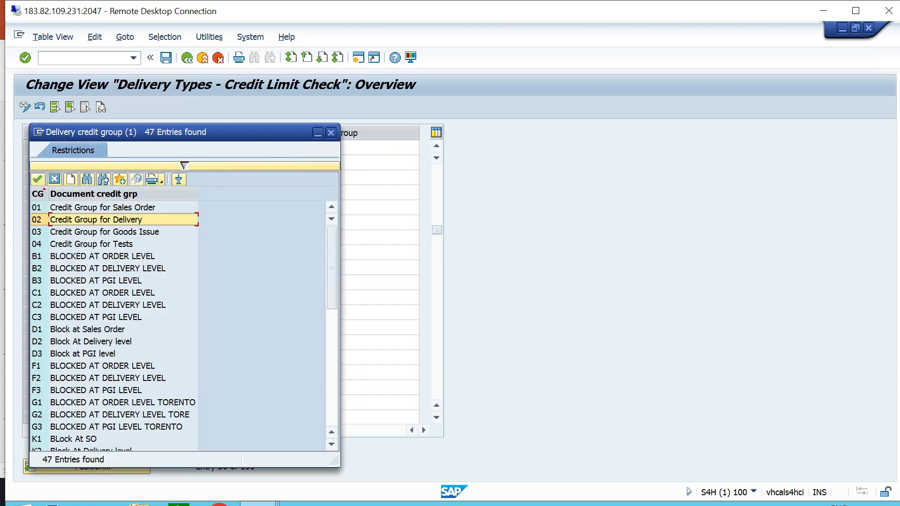
pyautogui.click(37, 179)
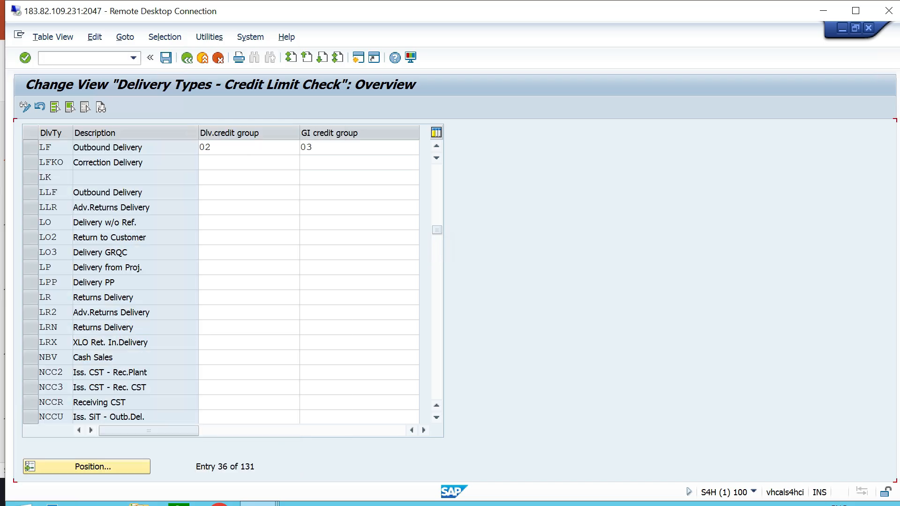
pyautogui.click(333, 148)
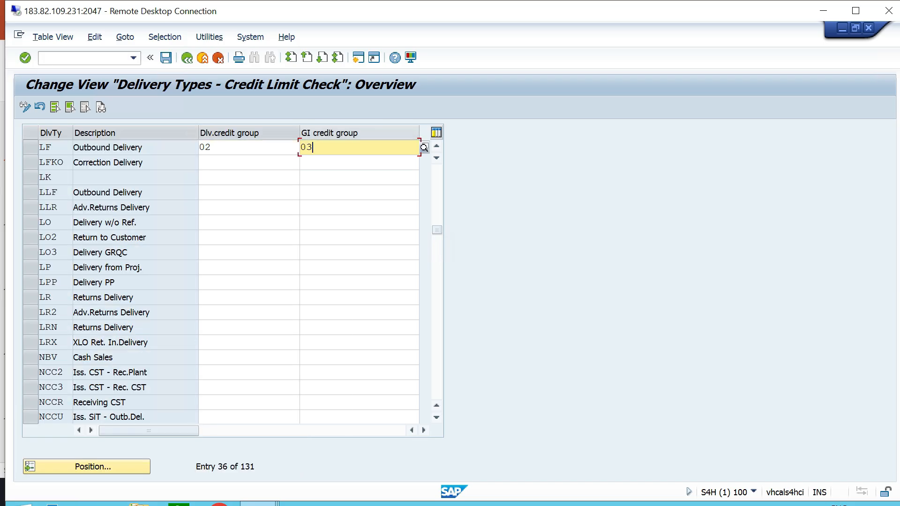
pyautogui.press('F4')
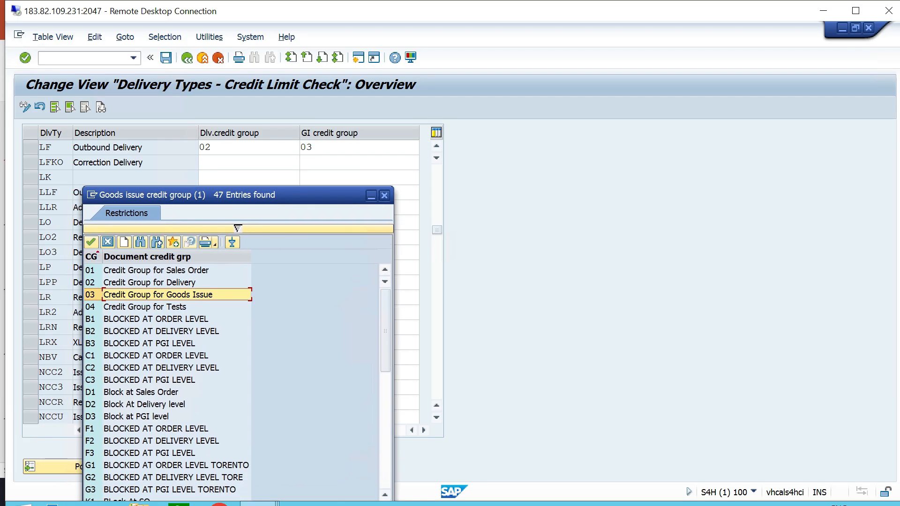
pyautogui.press('Return')
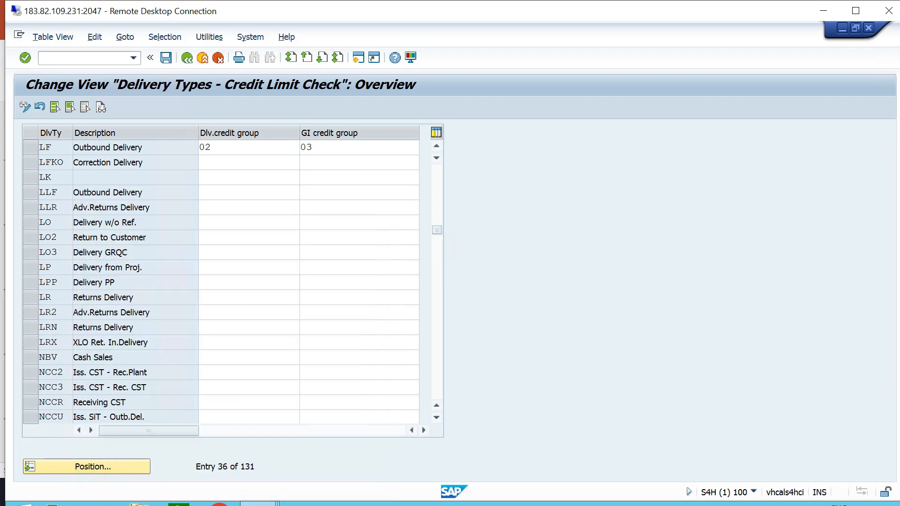
pyautogui.hotkey('ctrl', 's')
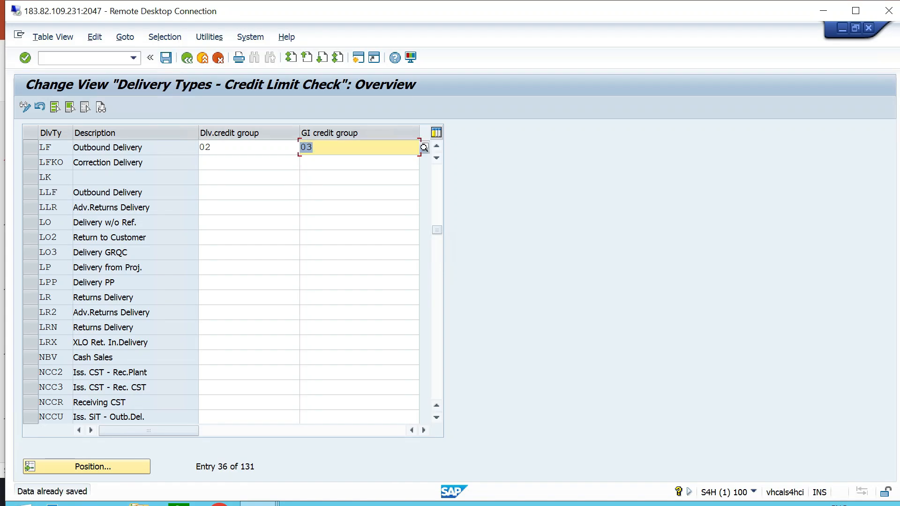
pyautogui.press('F3')
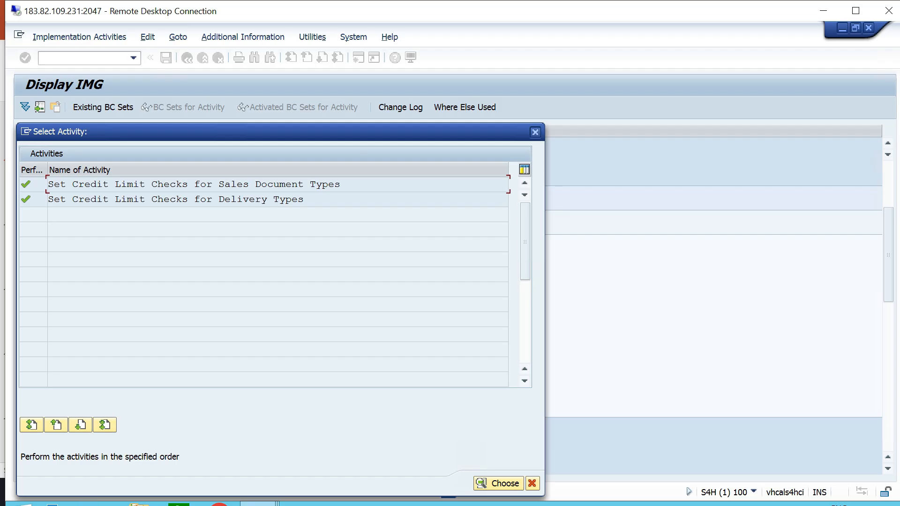
pyautogui.click(535, 132)
# Switch to PowerPoint and highlight item 11, "Define Risk Category", in the credit management configuration list, then clear the selection.
pyautogui.hotkey('alt', 'Tab')
pyautogui.moveTo(368, 384); pyautogui.dragTo(216, 384)
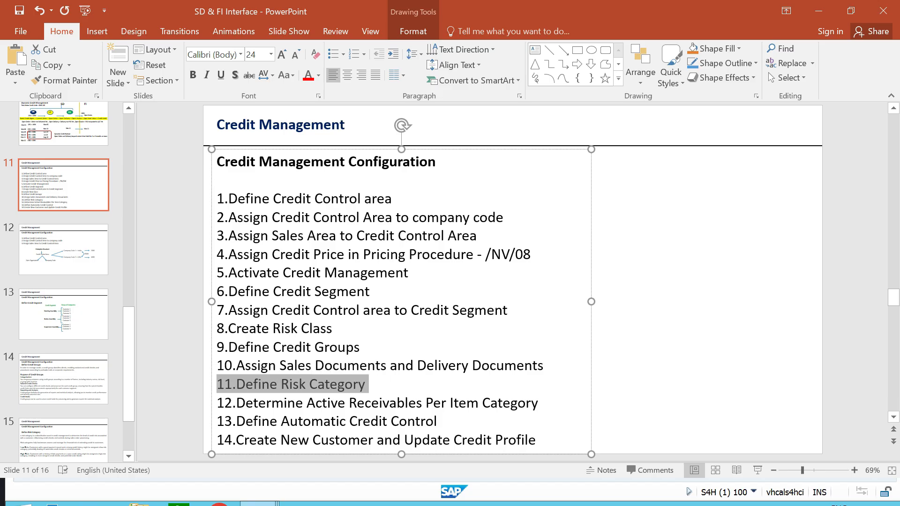
pyautogui.click(367, 384)
pyautogui.press('Escape')
pyautogui.press('Escape')
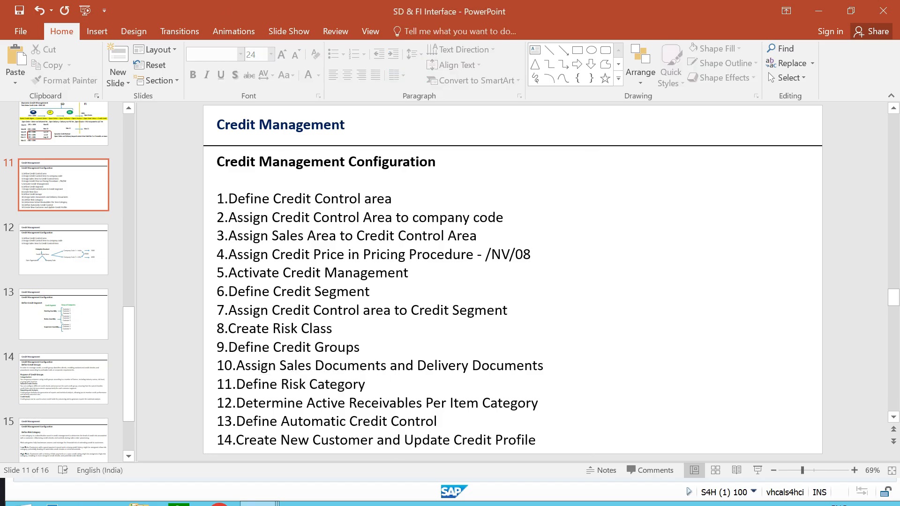
# Advance through the slides following the configuration list, past the Define Credit Segment slide.
pyautogui.press('alt')
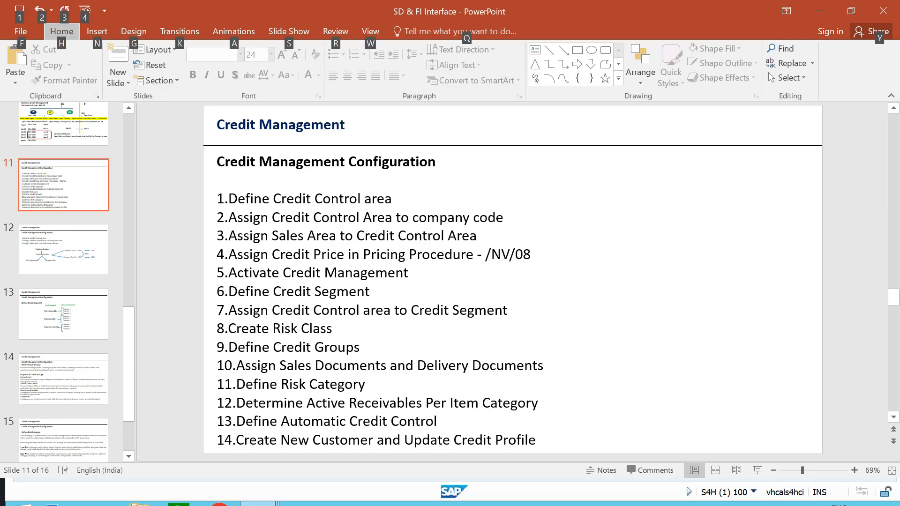
pyautogui.press('Escape')
pyautogui.press('Down')
pyautogui.press('Down')
pyautogui.press('Down')
pyautogui.press('Down')
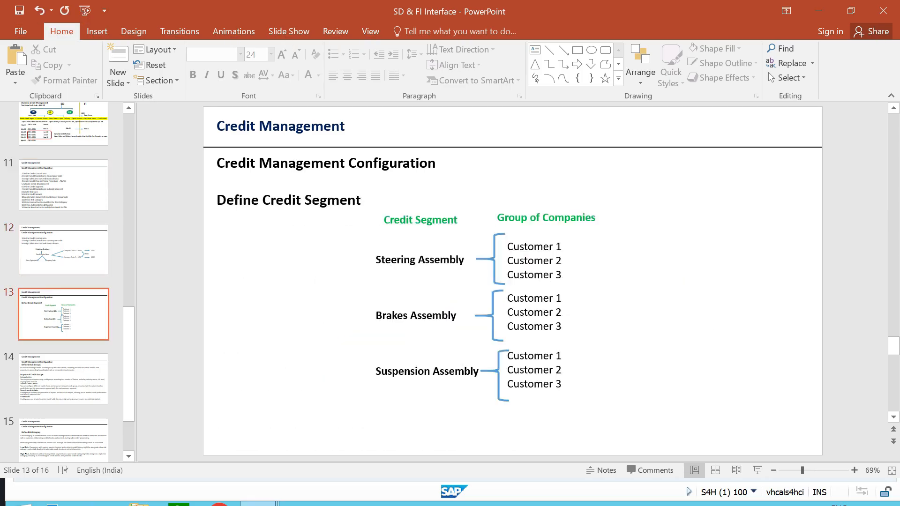
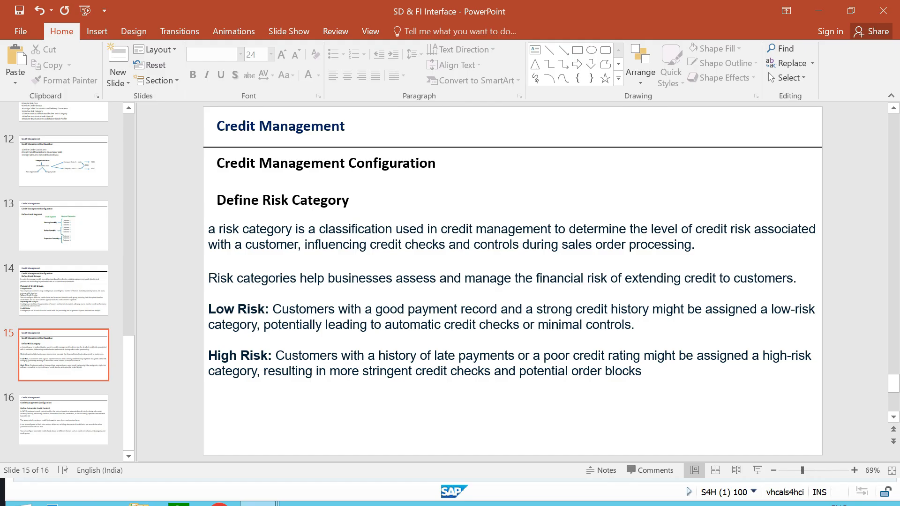
# Switch to the SAP session, open the Define Risk Categories activity and start adding new entries.
pyautogui.hotkey('alt', 'Tab')
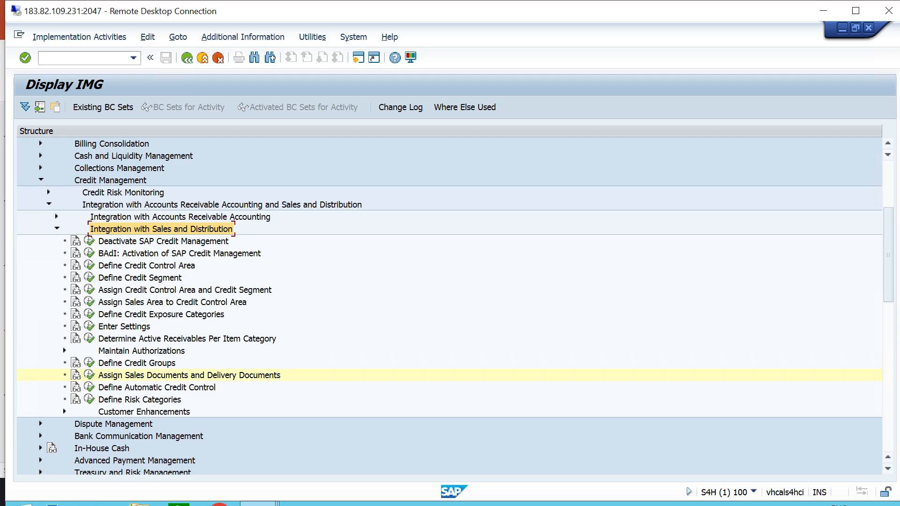
pyautogui.click(140, 399)
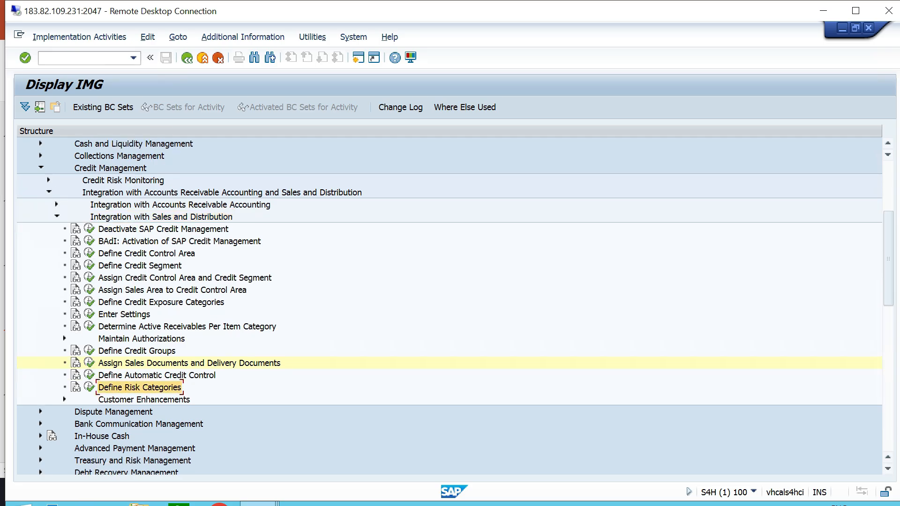
pyautogui.click(90, 387)
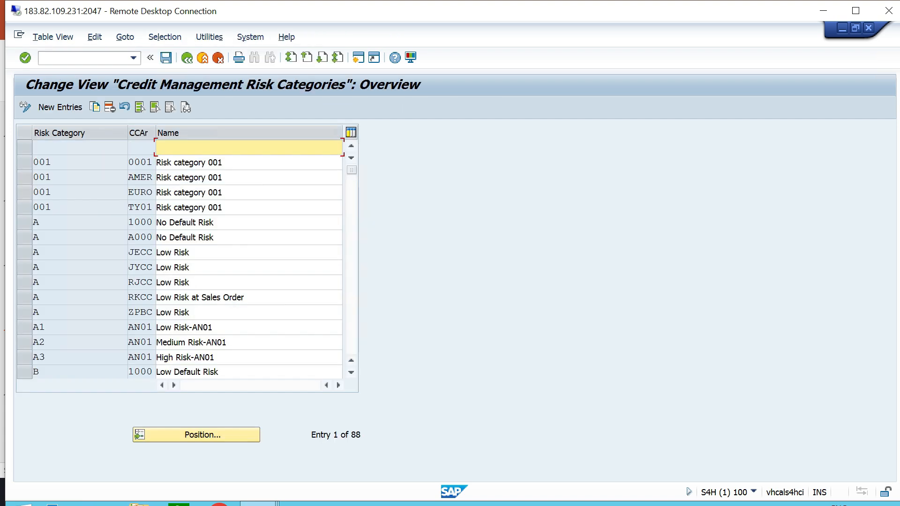
pyautogui.click(60, 106)
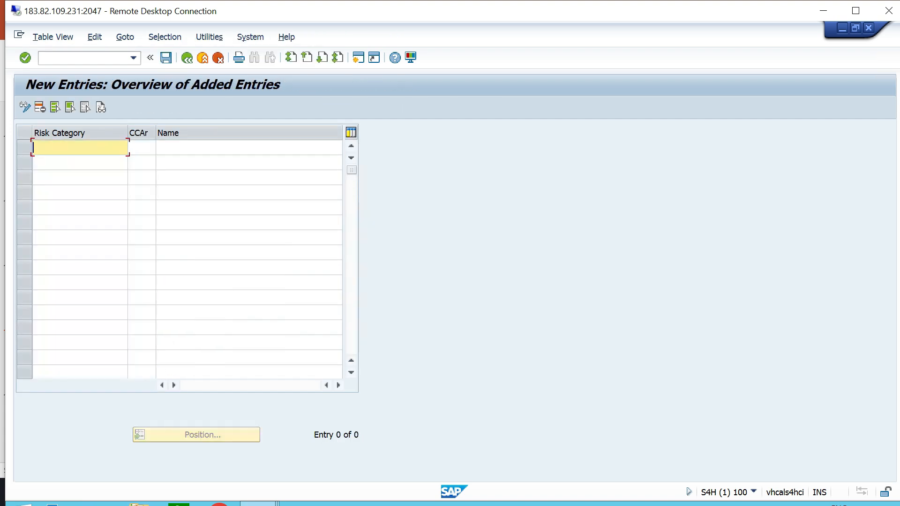
# Add risk category A for credit control area TTCA with the name "HIGHRISK - TT06".
pyautogui.write('A')
pyautogui.press('Tab')
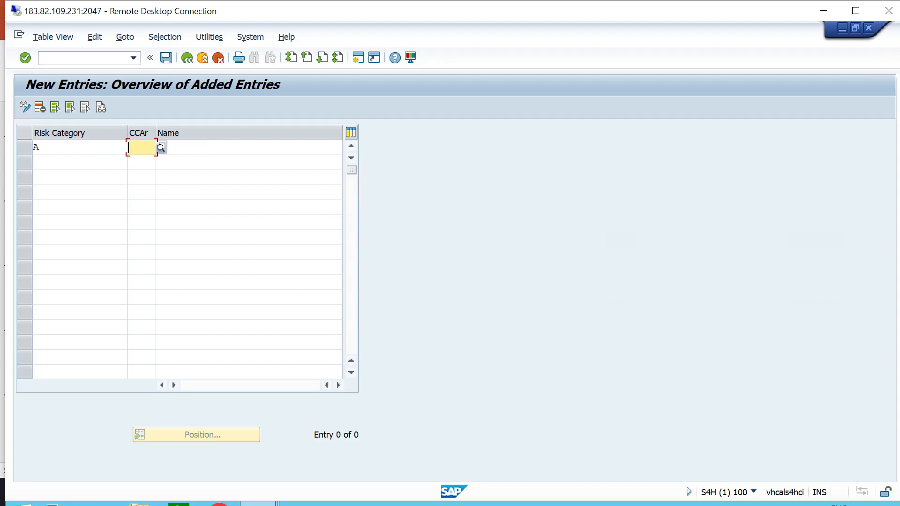
pyautogui.write('TTCA')
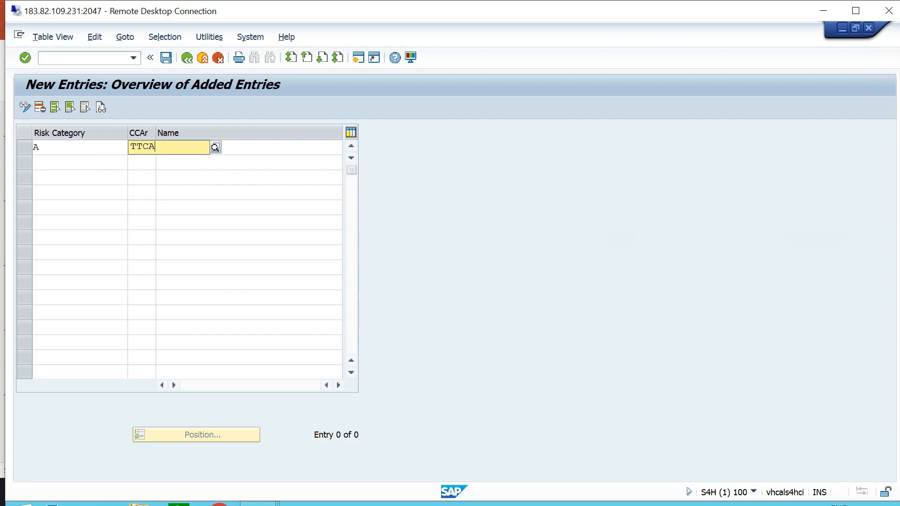
pyautogui.press('Tab')
pyautogui.write('HIGHRISK - TT06')
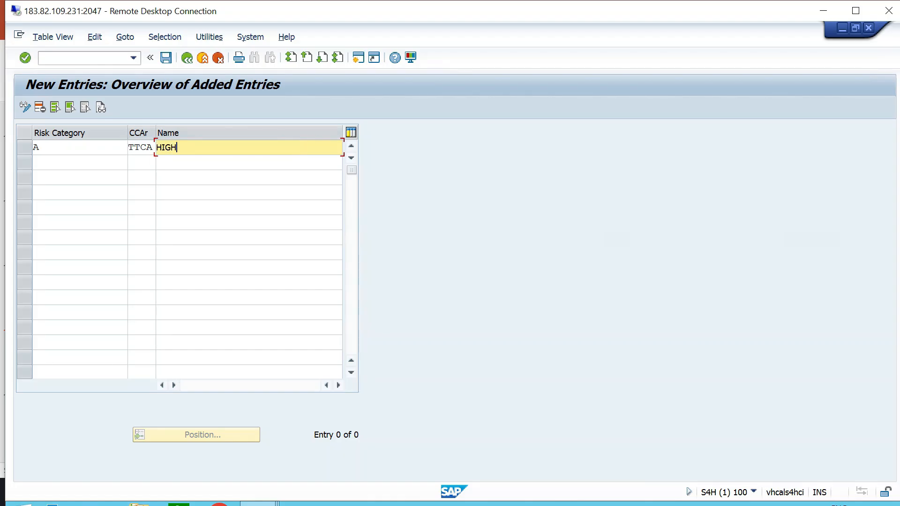
pyautogui.press('Tab')
# Add risk category B for credit control area TTCA with the name "MEDIUM RISK - TT06".
pyautogui.write('B')
pyautogui.press('Tab')
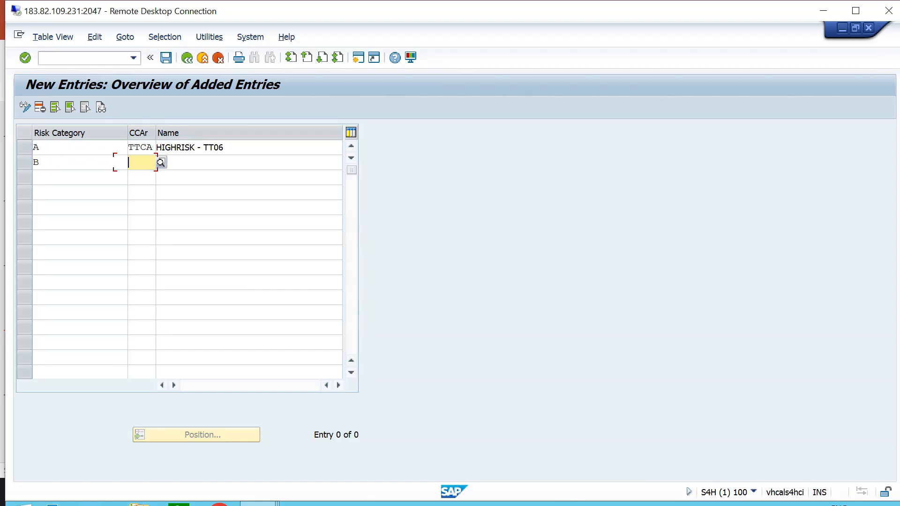
pyautogui.write('TTCA')
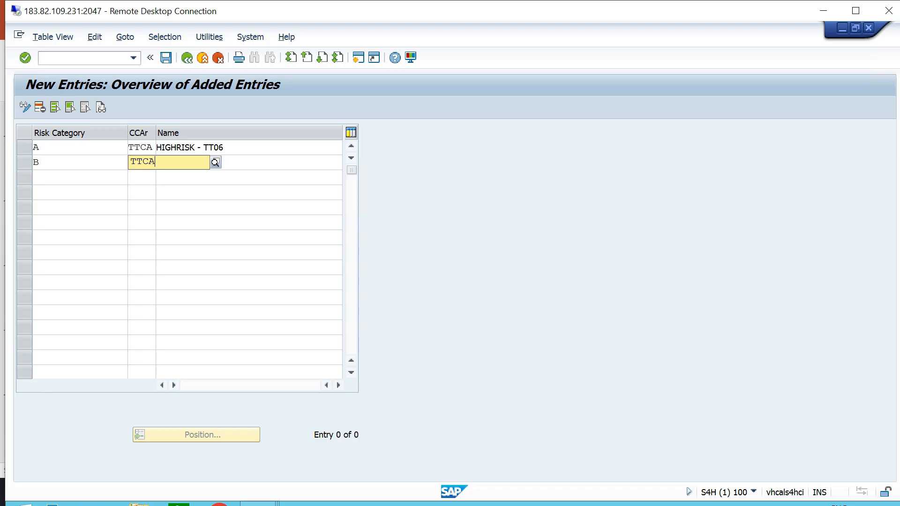
pyautogui.press('Tab')
pyautogui.write('MEDIUM RISK - TT06')
pyautogui.press('Tab')
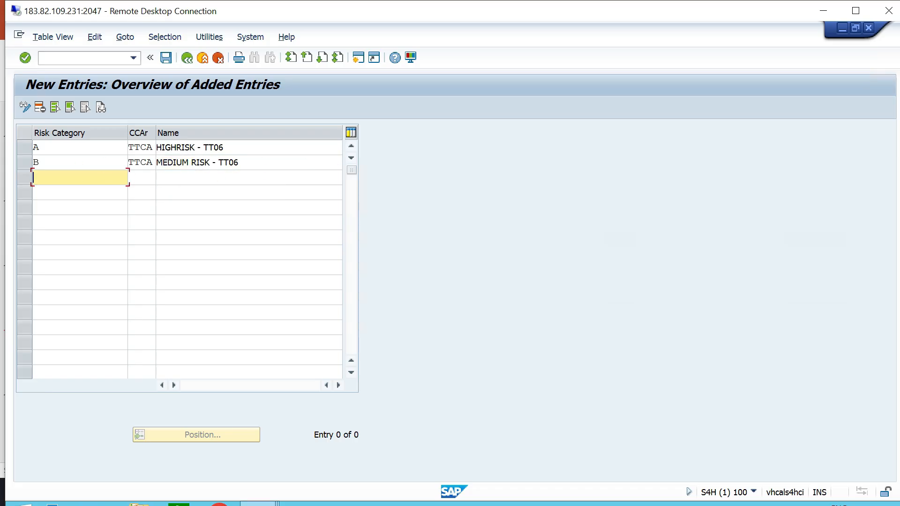
# Add risk category C for credit control area TTCA with the name "LOW RISK - TT06".
pyautogui.write('C')
pyautogui.press('Tab')
pyautogui.write('TTCA')
pyautogui.press('Return')
pyautogui.press('Tab')
pyautogui.write('LOW RISK - TT06')
# Save the new risk categories and return to the implementation guide.
pyautogui.hotkey('ctrl', 's')
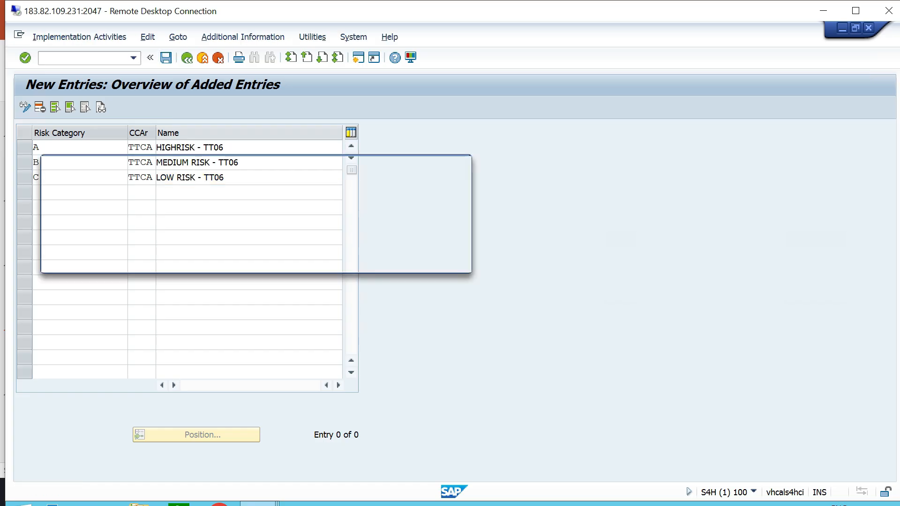
pyautogui.press('Return')
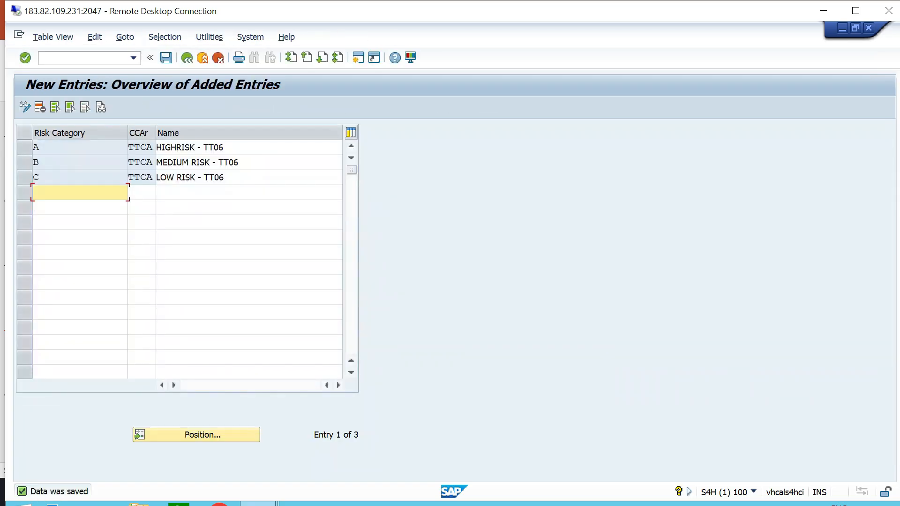
pyautogui.click(187, 58)
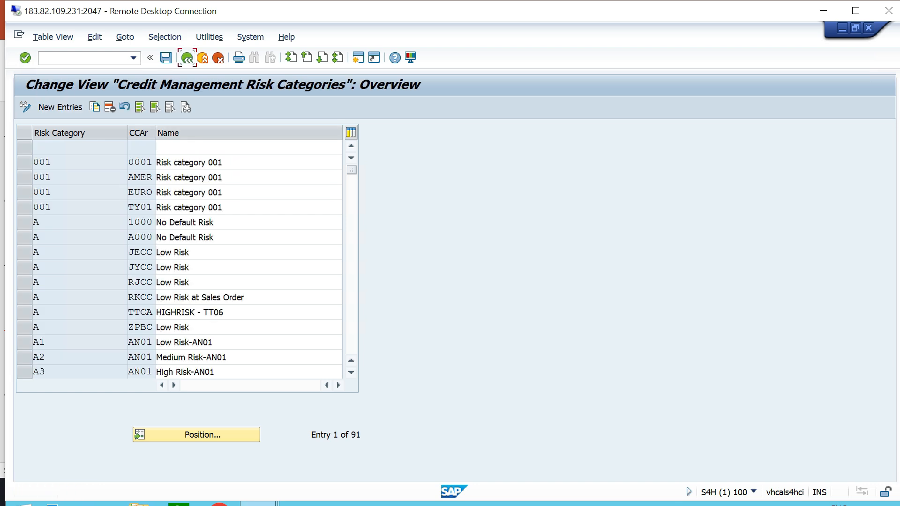
pyautogui.click(187, 57)
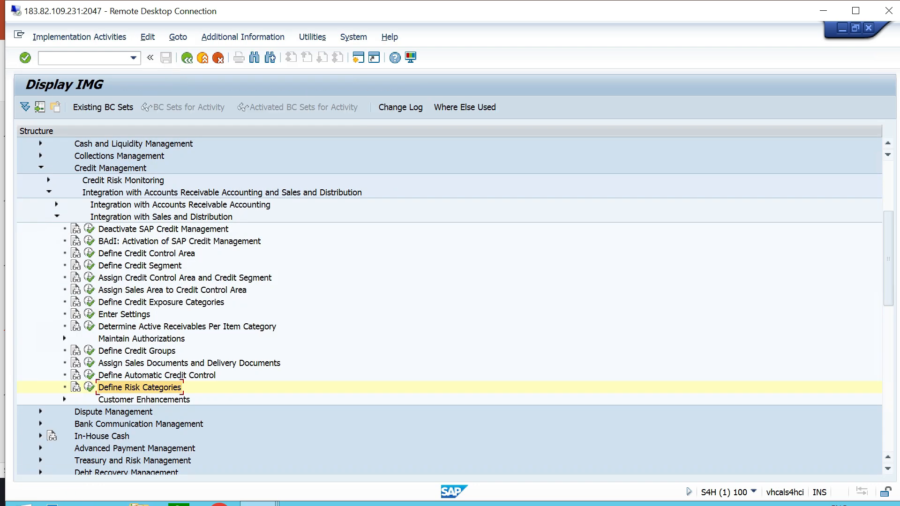
# Switch to PowerPoint and highlight item 12, "Determine Active Receivables Per Item Category", in the configuration list, then clear the selection.
pyautogui.hotkey('alt', 'Tab')
pyautogui.moveTo(540, 403); pyautogui.dragTo(217, 403)
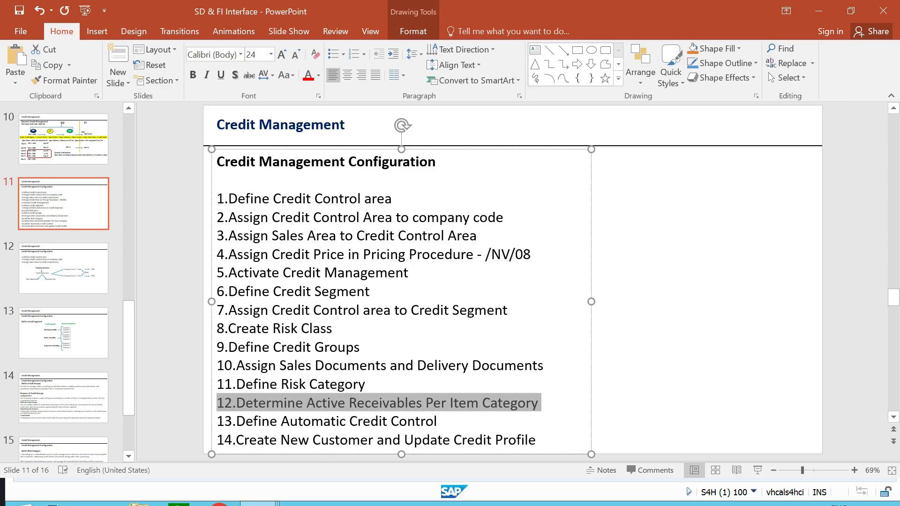
pyautogui.click(680, 328)
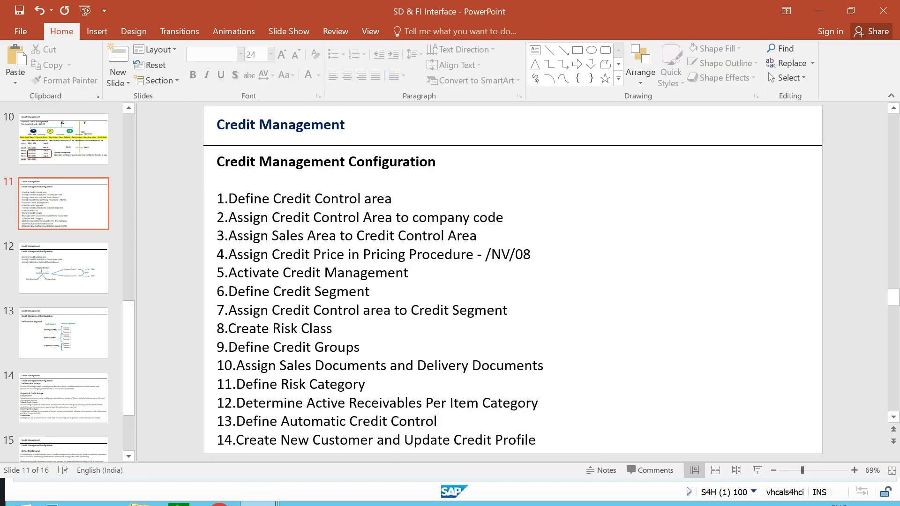
# Switch back to the SAP session and open the Determine Active Receivables Per Item Category activity.
pyautogui.hotkey('alt', 'Tab')
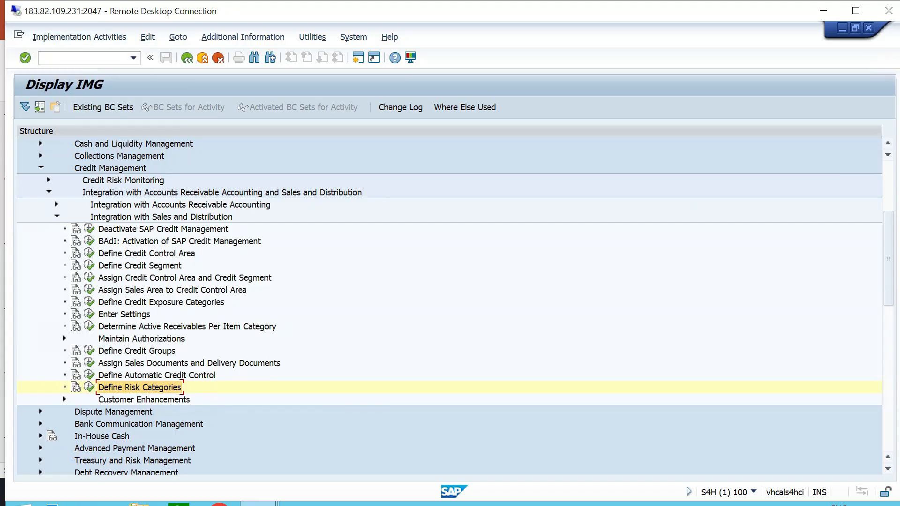
pyautogui.click(187, 327)
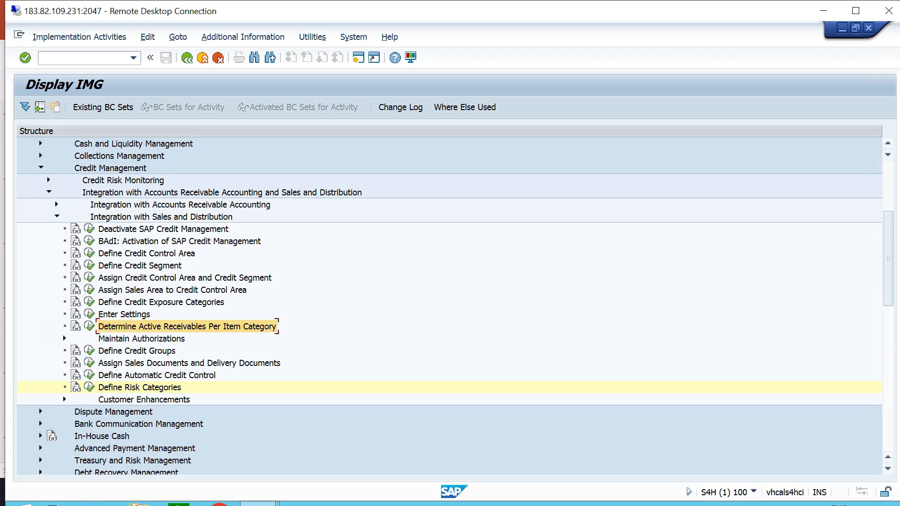
pyautogui.click(89, 326)
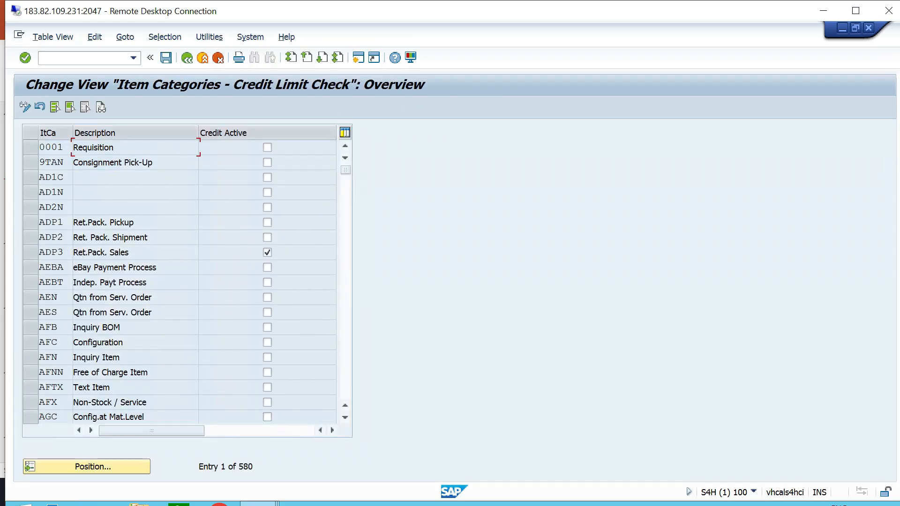
# Position the credit limit check table on item category TAN, review the Credit Active flags from there, and save.
pyautogui.click(92, 466)
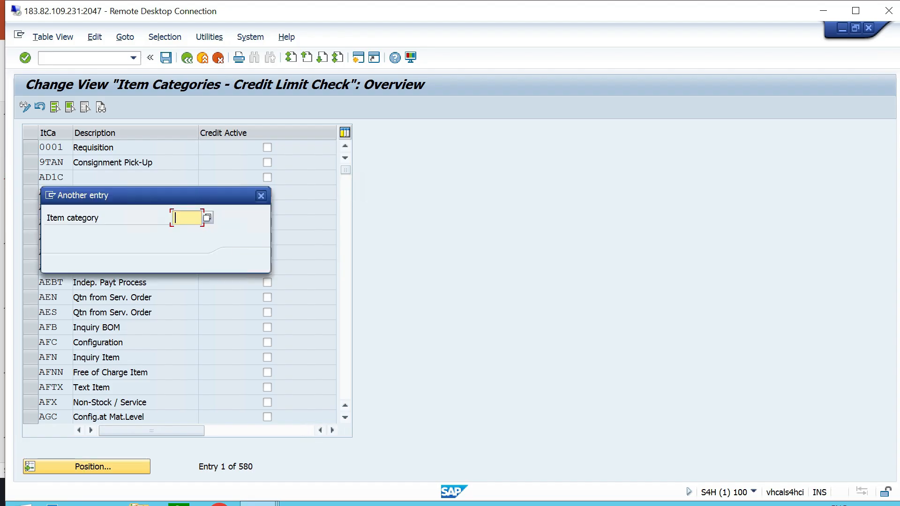
pyautogui.write('TAN')
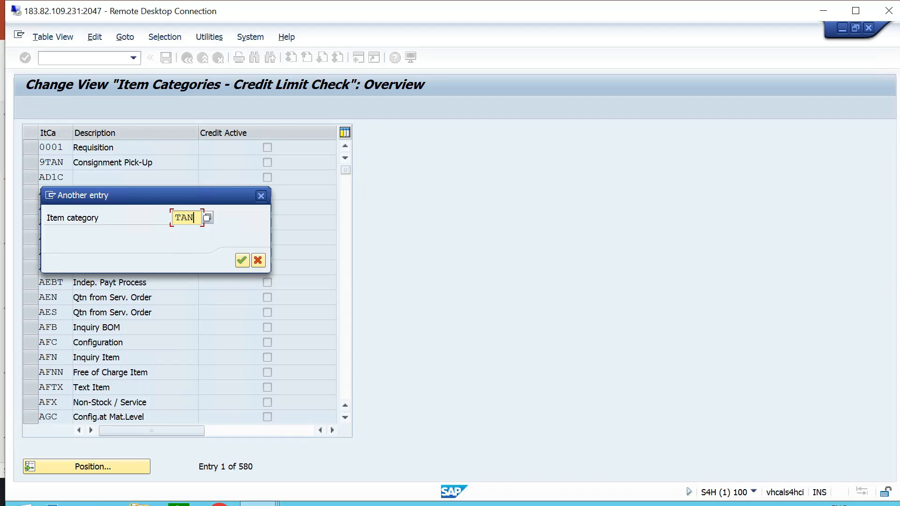
pyautogui.press('Return')
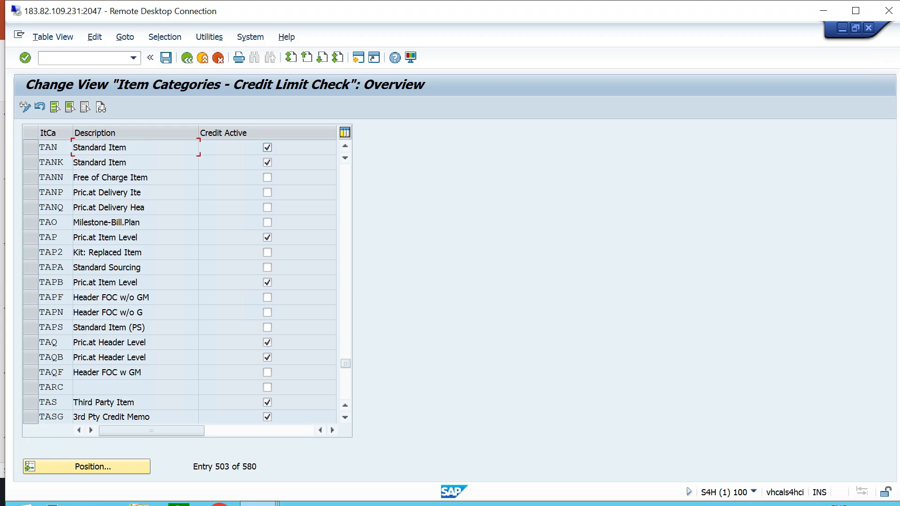
pyautogui.scroll(-3, 179, 281)
pyautogui.hotkey('ctrl', 's')
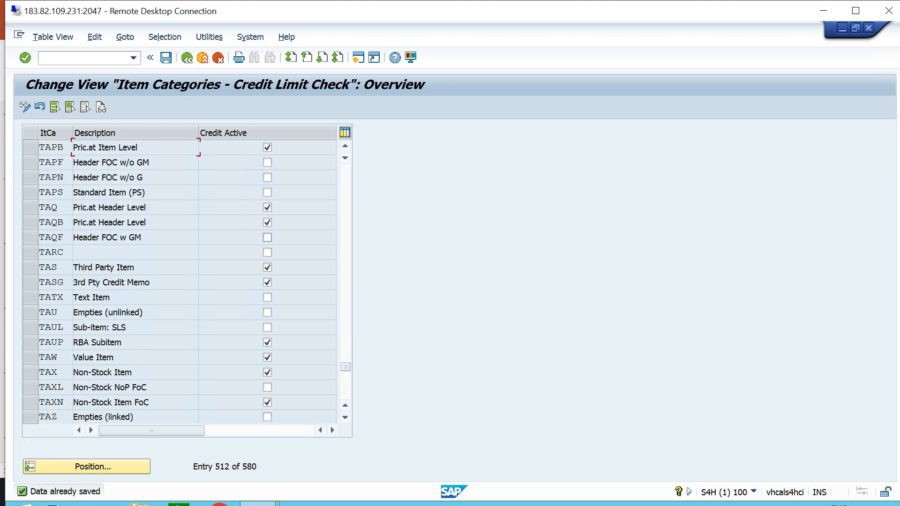
# Switch to PowerPoint and highlight item 13, "Define Automatic Credit Control", in the configuration list, then clear the selection.
pyautogui.hotkey('alt', 'Tab')
pyautogui.moveTo(439, 420); pyautogui.dragTo(217, 421)
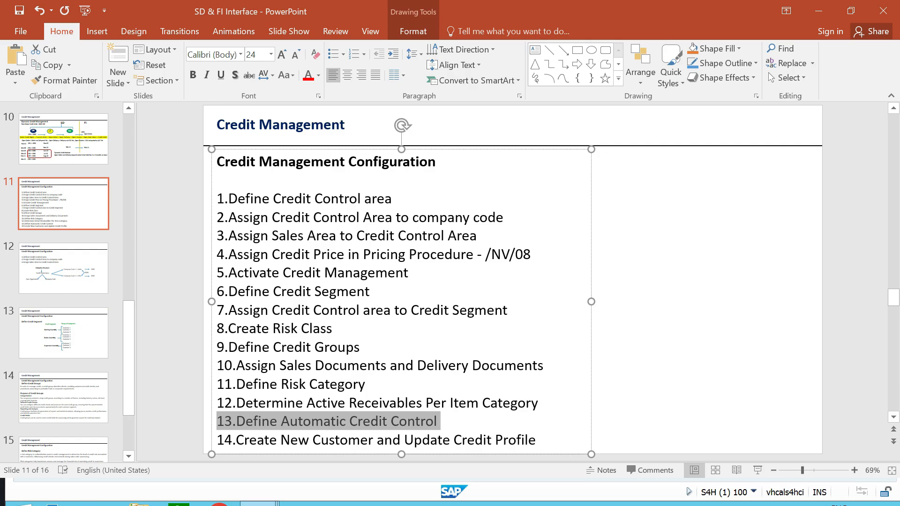
pyautogui.click(674, 328)
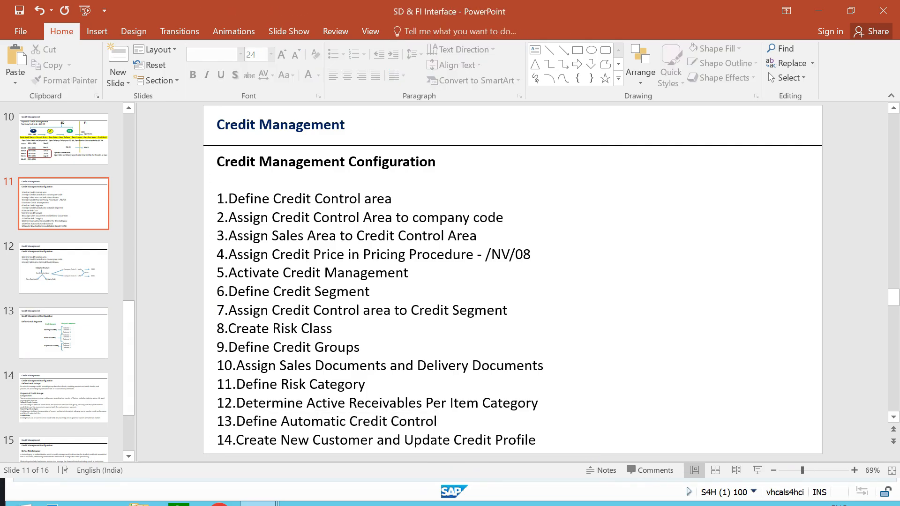
# Switch back to the SAP session, open the Define Automatic Credit Control activity and start a new entry.
pyautogui.hotkey('alt', 'Tab')
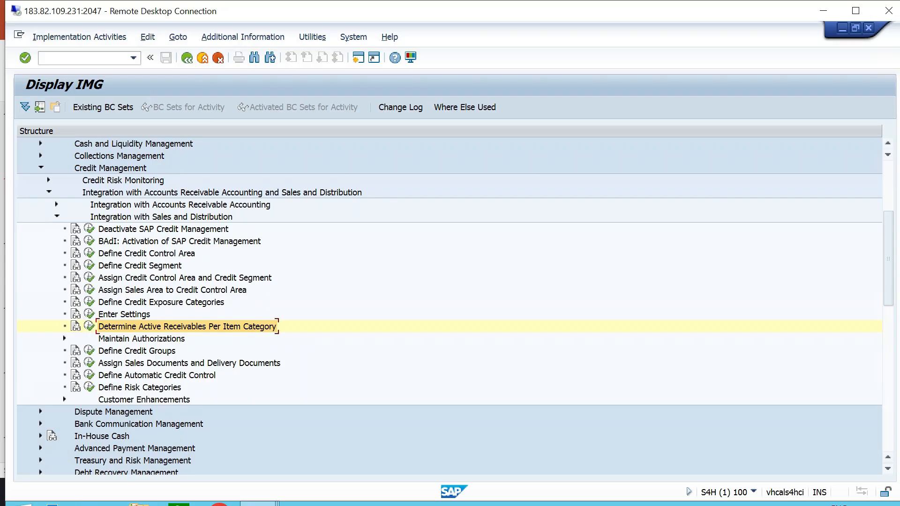
pyautogui.click(161, 217)
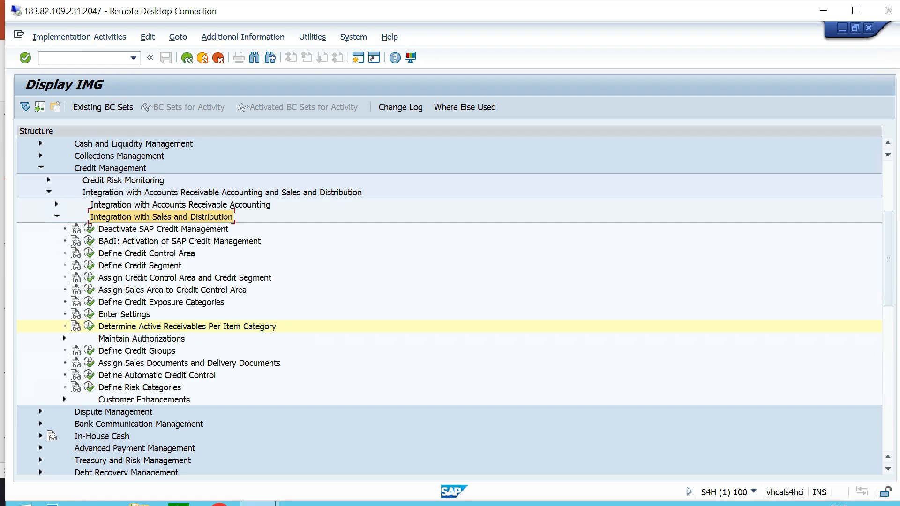
pyautogui.click(157, 375)
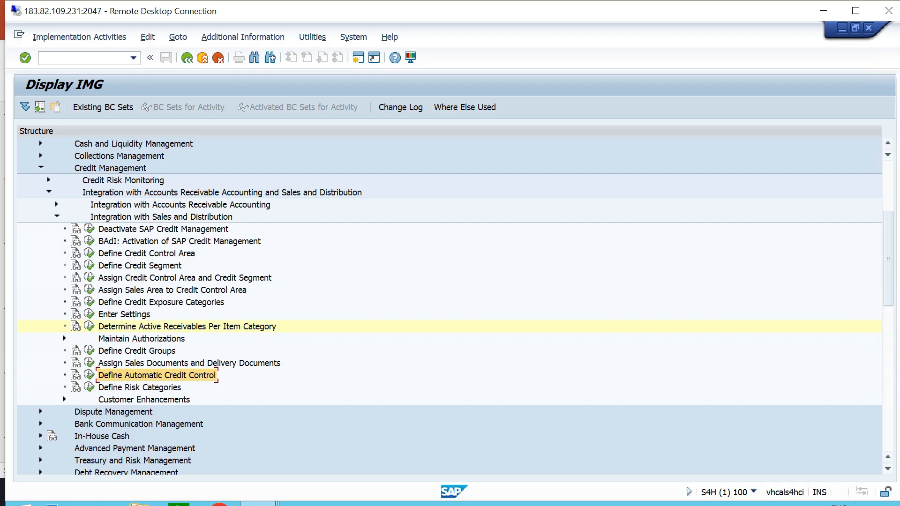
pyautogui.click(89, 375)
pyautogui.click(70, 105)
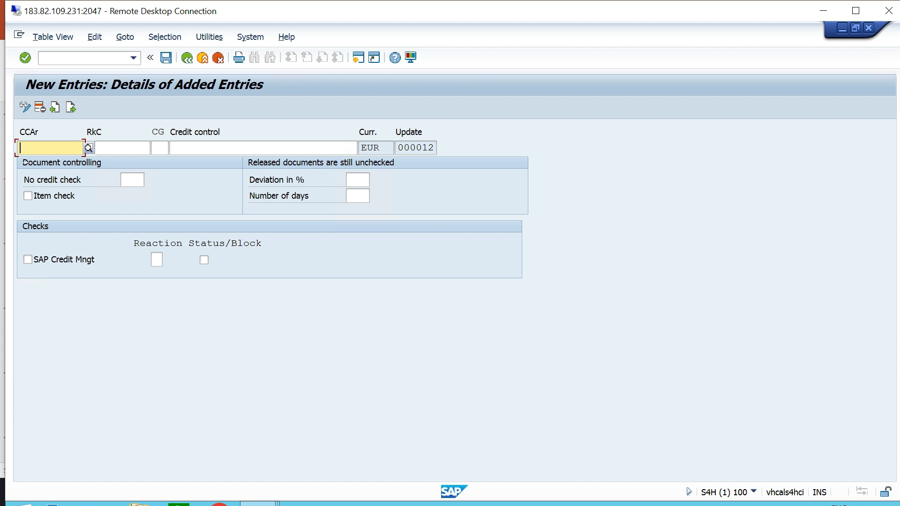
# Set the new entry's credit control area to TTCA and choose TTCA risk category A, "HIGHRISK - TT06".
pyautogui.write('TTCA')
pyautogui.press('Return')
pyautogui.press('Tab')
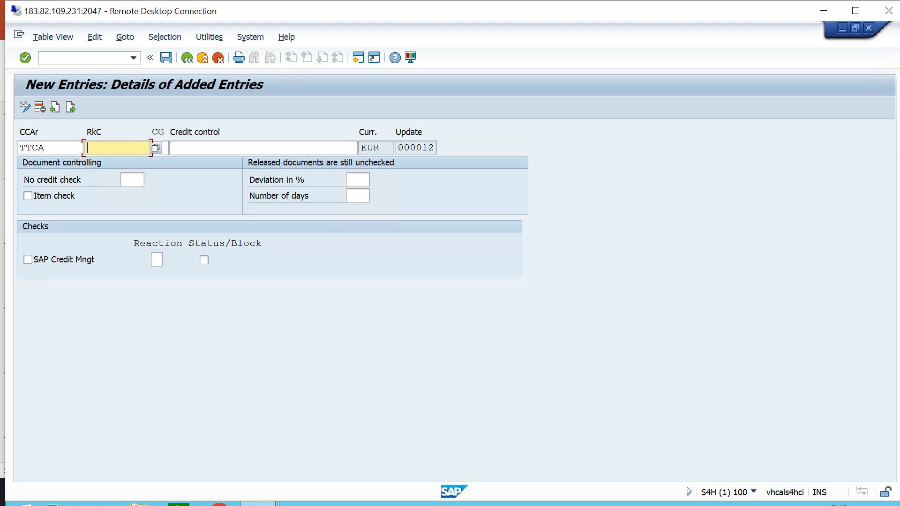
pyautogui.press('F4')
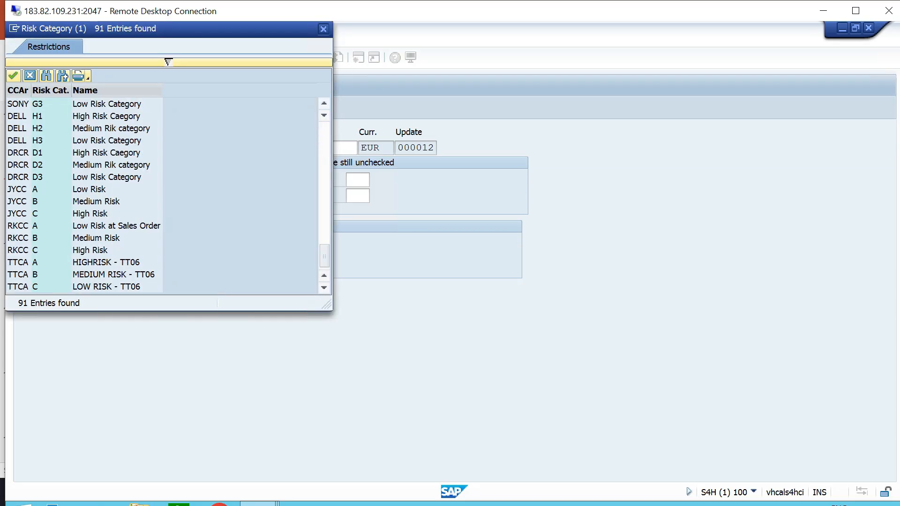
pyautogui.click(106, 263)
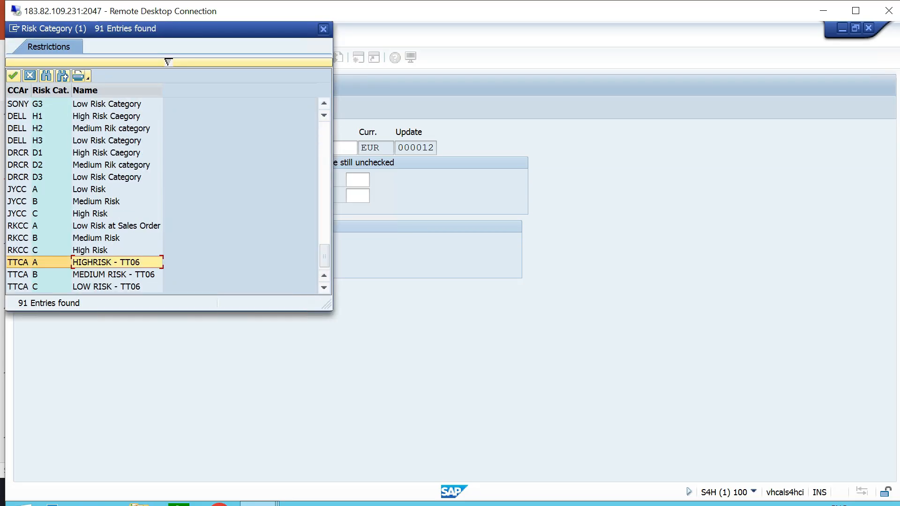
pyautogui.press('Return')
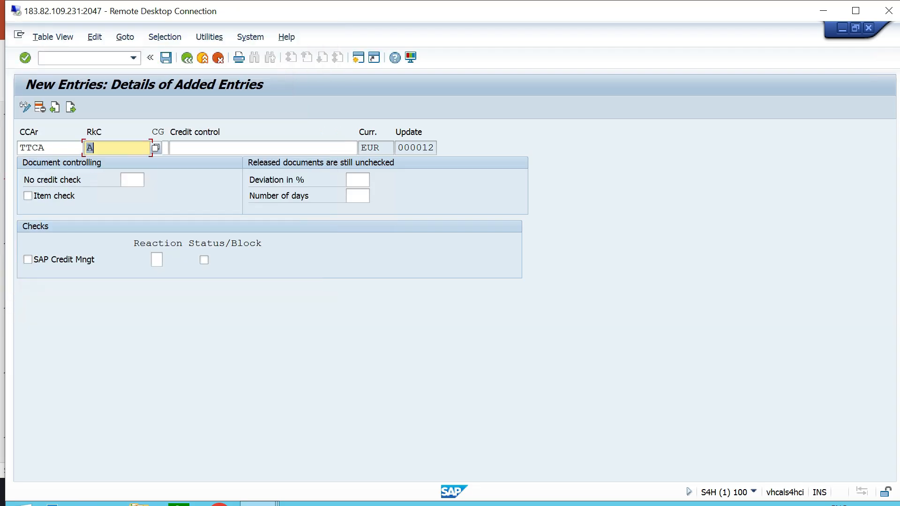
# Assign document credit group 01, "Credit Group for Sales Order", to the entry and describe the credit control as "HIGH RISK - TT06".
pyautogui.press('Tab')
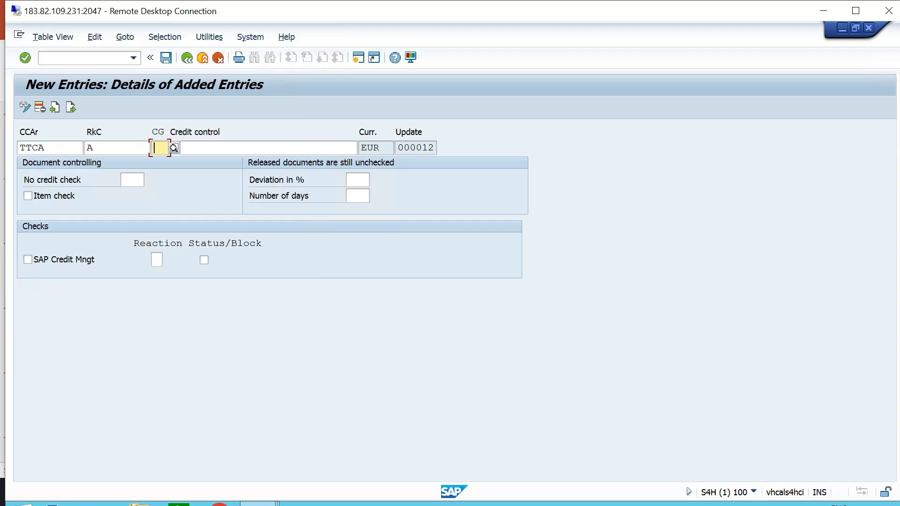
pyautogui.press('F4')
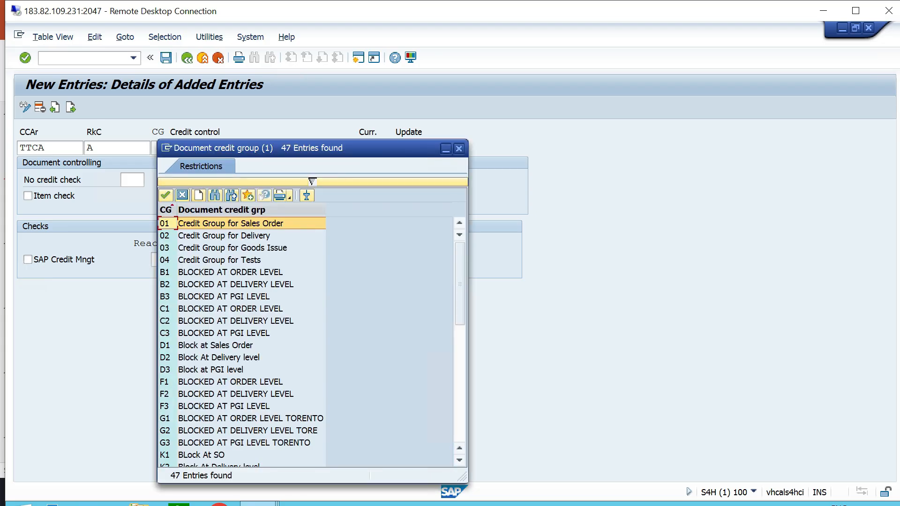
pyautogui.press('Return')
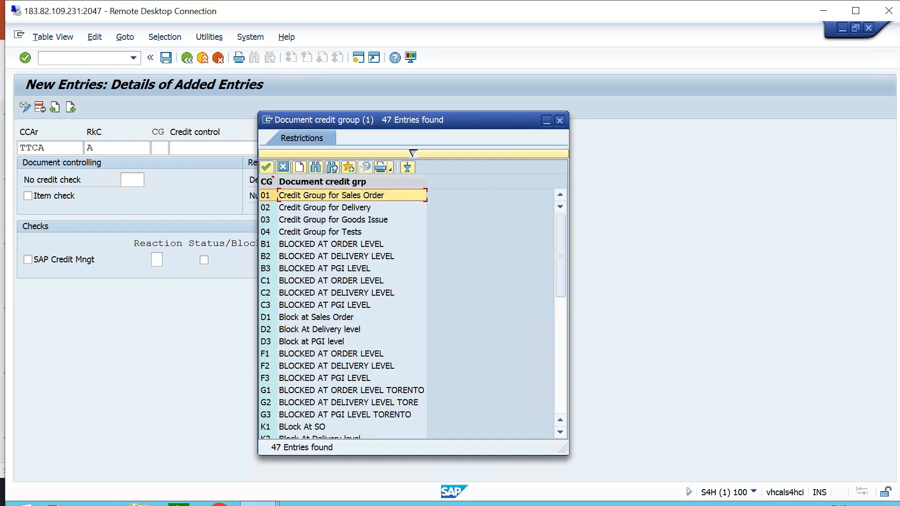
pyautogui.press('Tab')
pyautogui.write('HIGH RI')
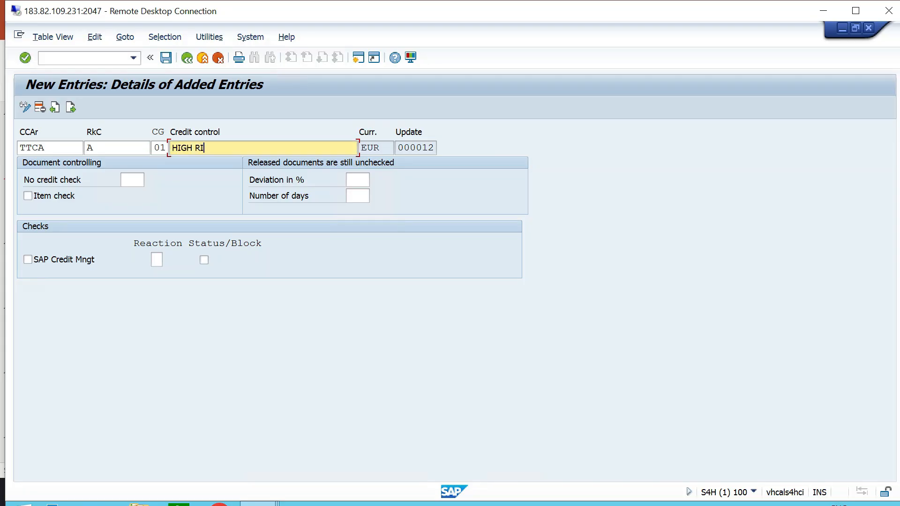
pyautogui.write('SK - TT06')
# Enable Item check, set the reaction to A with Status/Block active, save the high-risk entry and leave the new-entries screen.
pyautogui.click(28, 196)
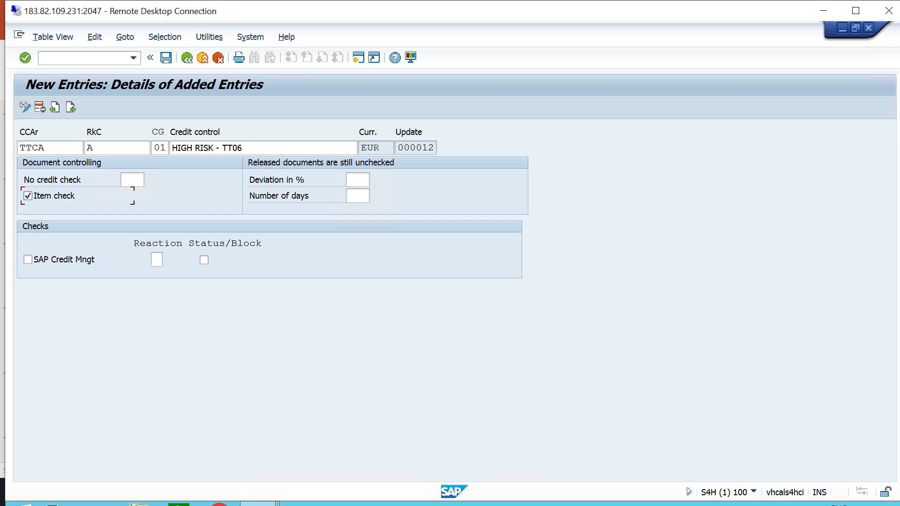
pyautogui.click(156, 260)
pyautogui.press('F4')
pyautogui.doubleClick(102, 87)
pyautogui.click(204, 260)
pyautogui.click(165, 58)
pyautogui.press('Return')
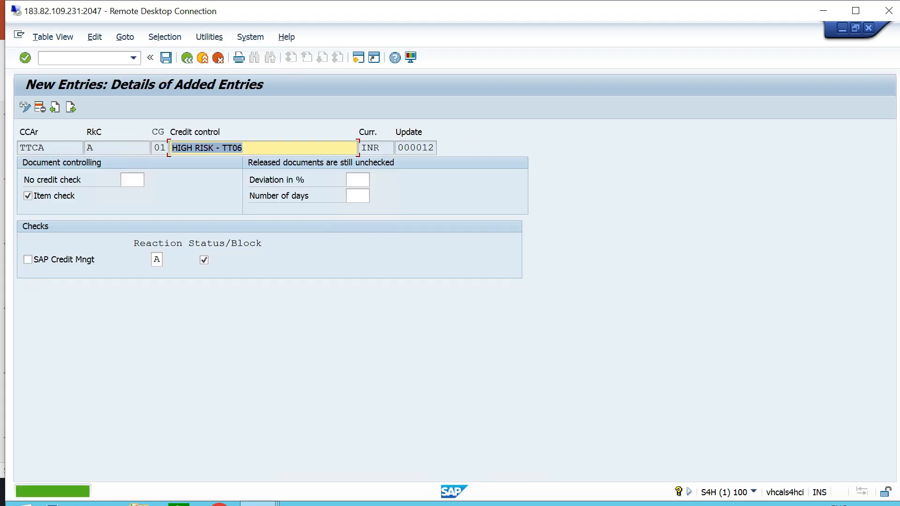
pyautogui.click(186, 58)
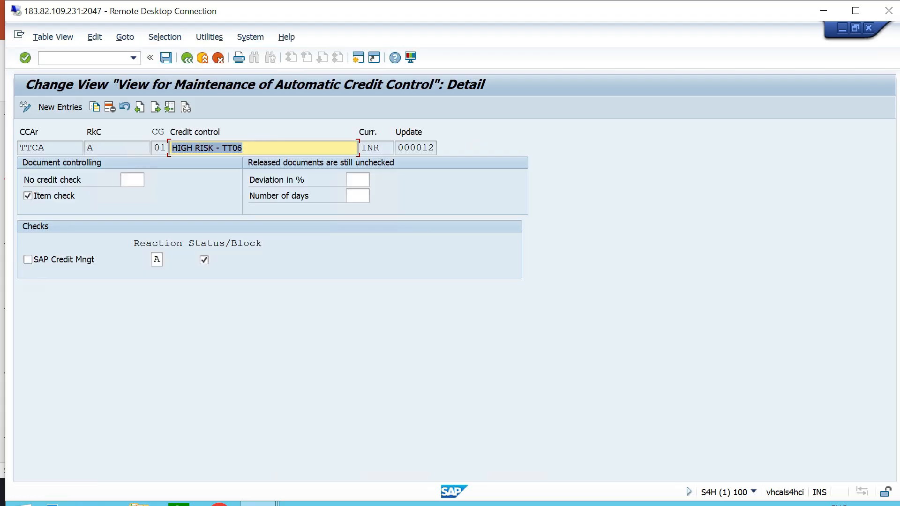
# Examine the high-risk entry's currency and its Deviation in % and Number of days fields for released documents.
pyautogui.click(393, 147)
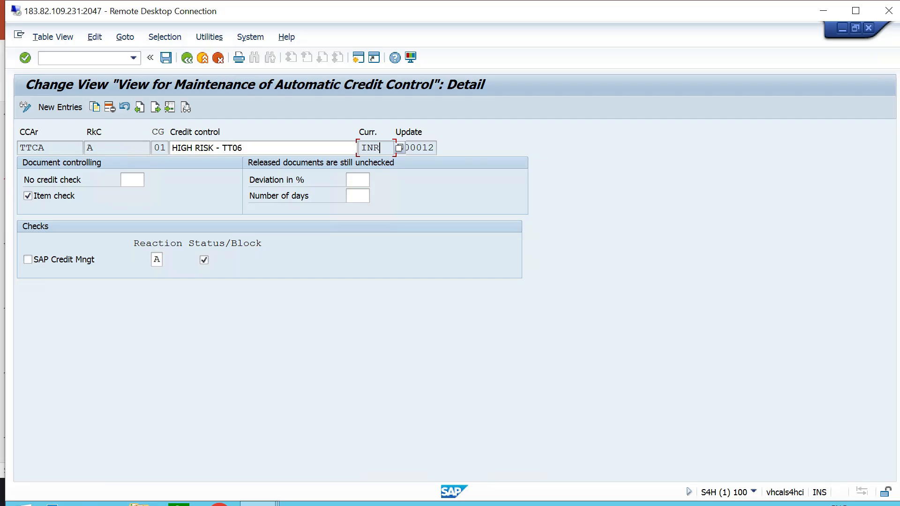
pyautogui.click(358, 180)
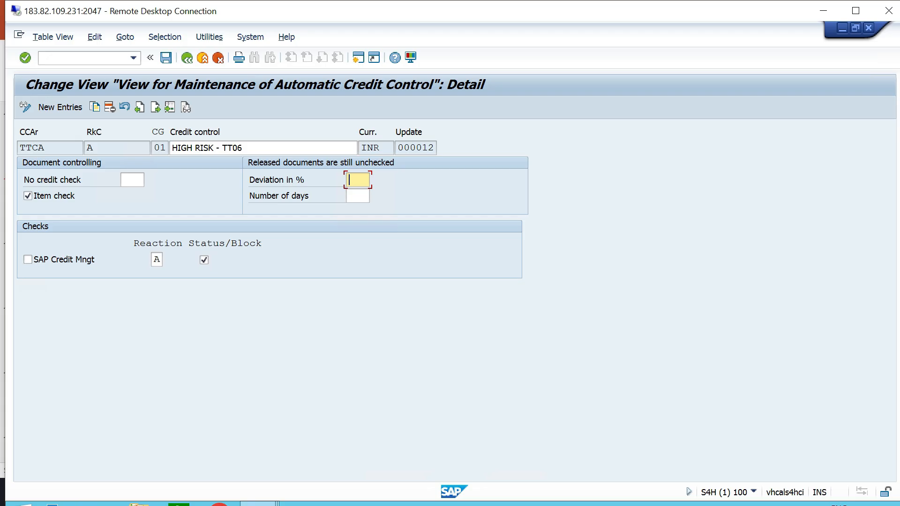
pyautogui.click(358, 196)
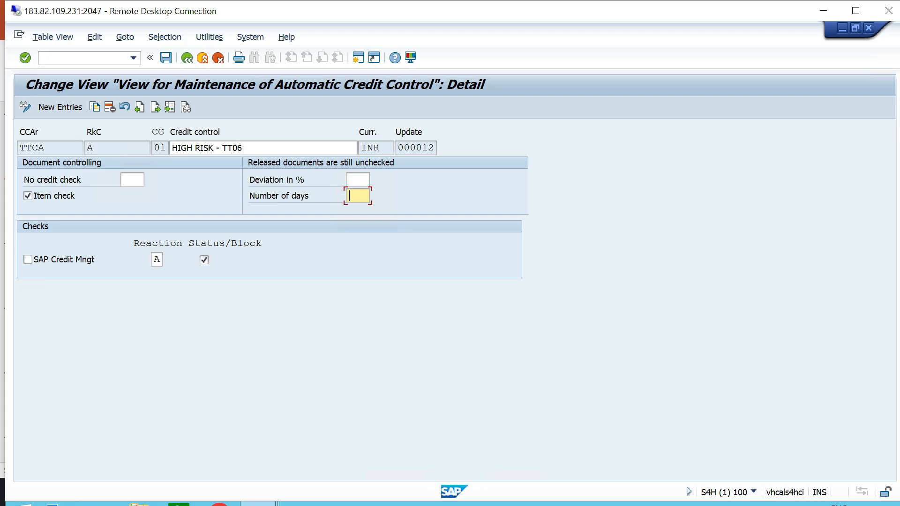
pyautogui.click(357, 180)
pyautogui.click(357, 196)
pyautogui.click(358, 180)
pyautogui.click(358, 195)
# Start another automatic credit control entry for credit control area TTCA with risk category B, "MEDIUM RISK - TT06".
pyautogui.click(187, 57)
pyautogui.click(60, 107)
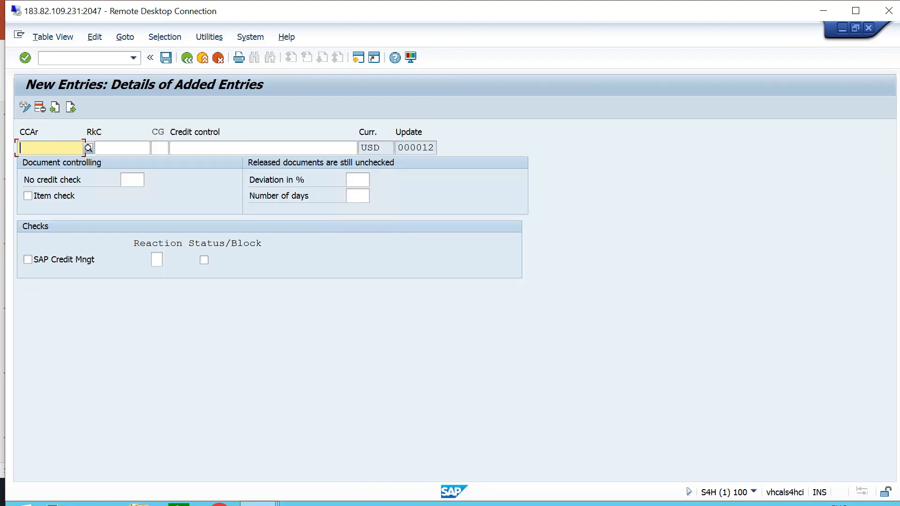
pyautogui.write('TTCA')
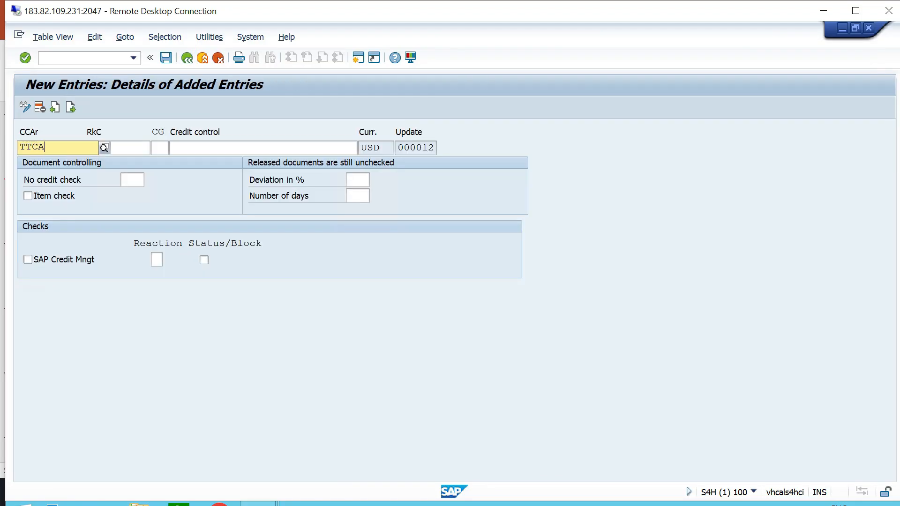
pyautogui.press('Down')
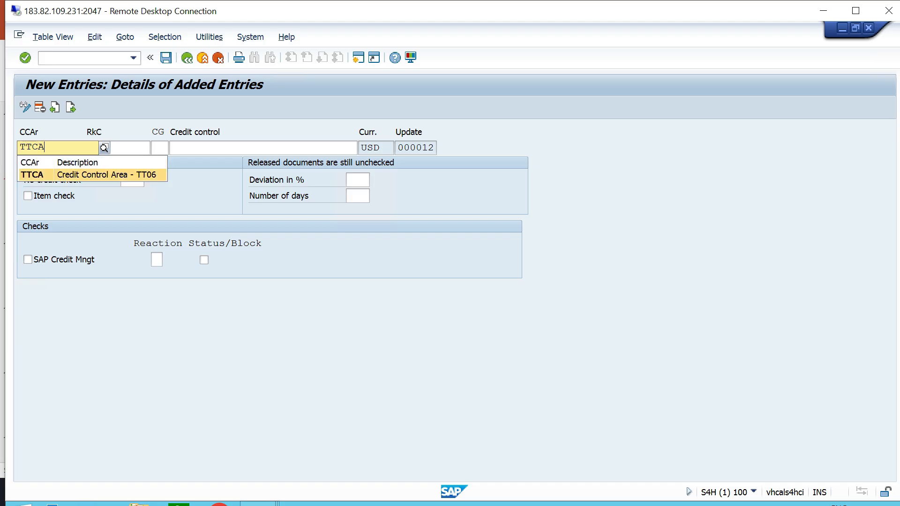
pyautogui.press('Return')
pyautogui.press('Tab')
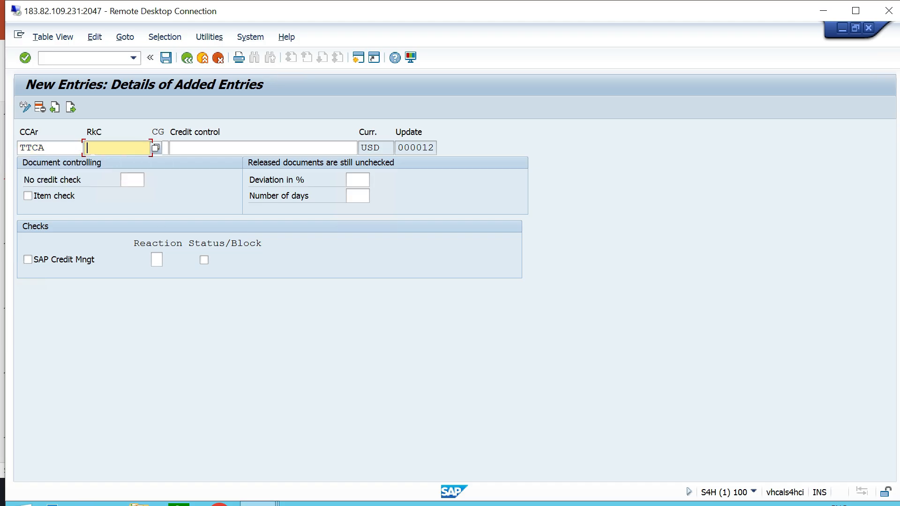
pyautogui.press('F4')
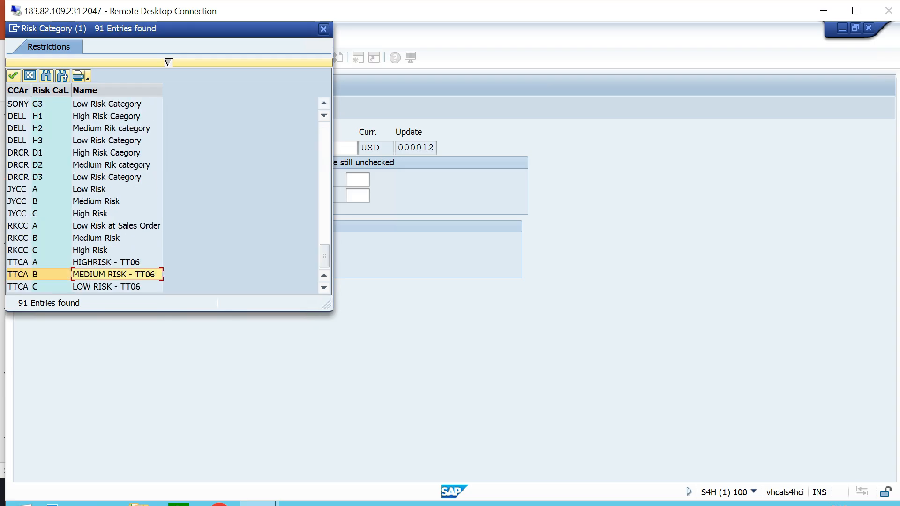
pyautogui.press('Return')
pyautogui.press('Tab')
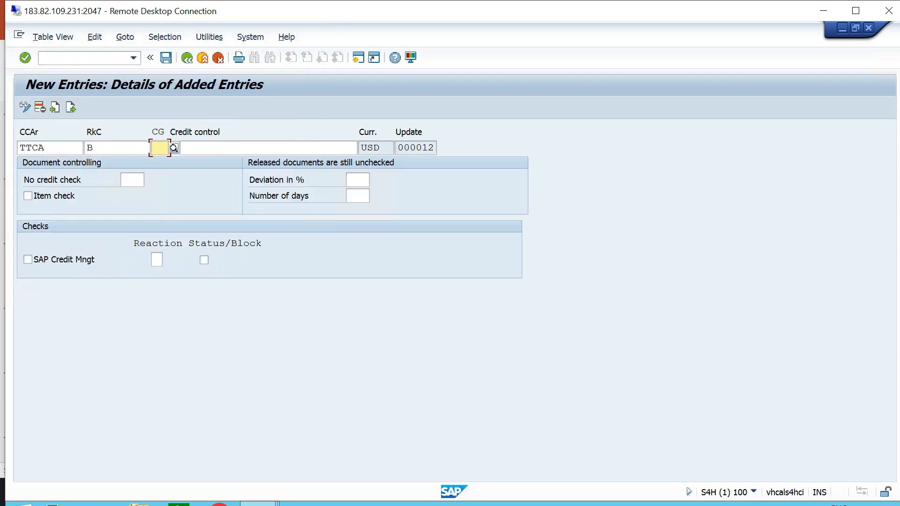
# Assign document credit group 02, "Credit Group for Delivery", and describe the credit control as "MEDIUM RISK - TT06".
pyautogui.press('F4')
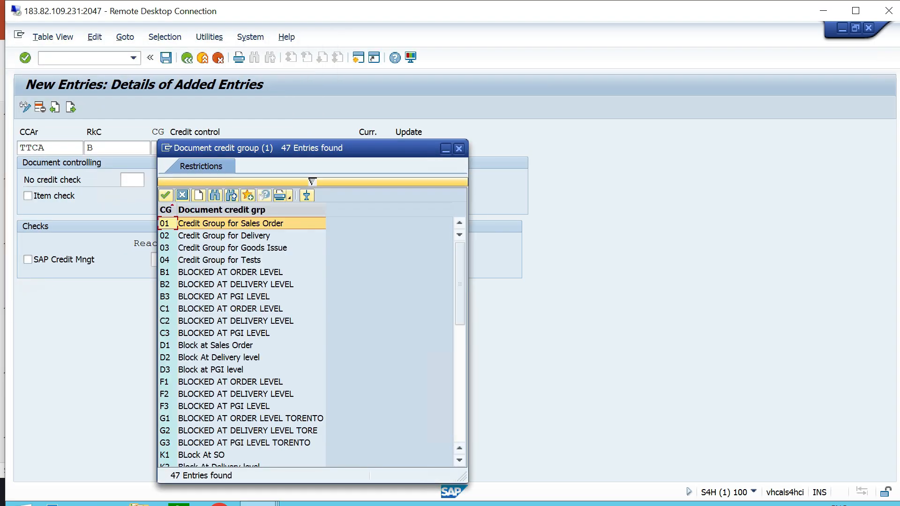
pyautogui.scroll(-9, 305, 342)
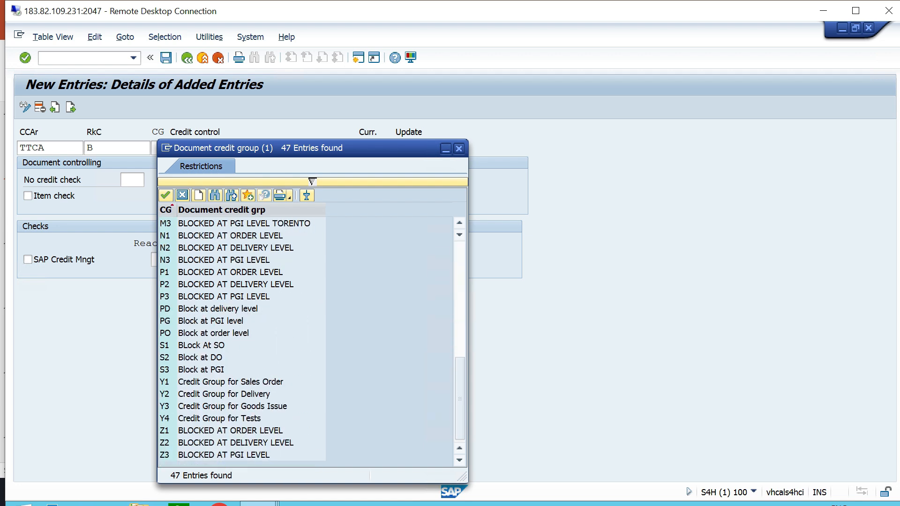
pyautogui.scroll(9, 305, 342)
pyautogui.click(249, 235)
pyautogui.press('Return')
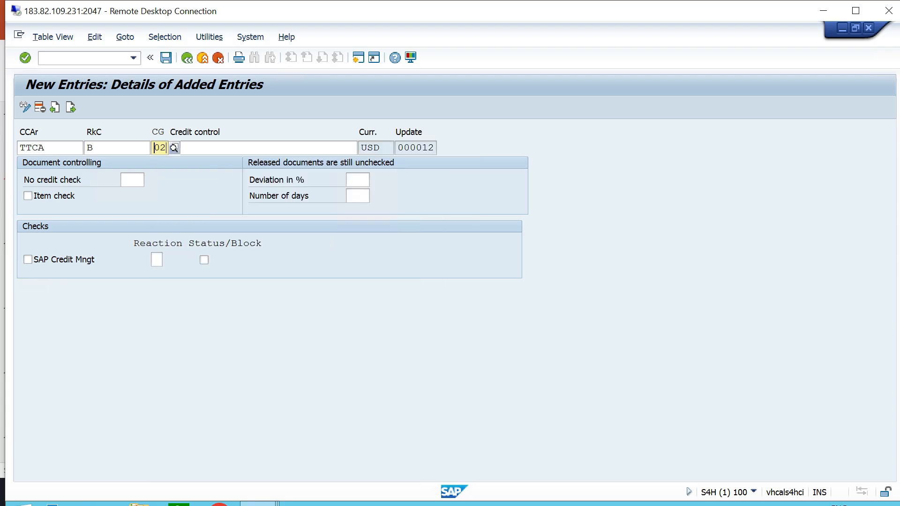
pyautogui.write('MEDIUM RISK -')
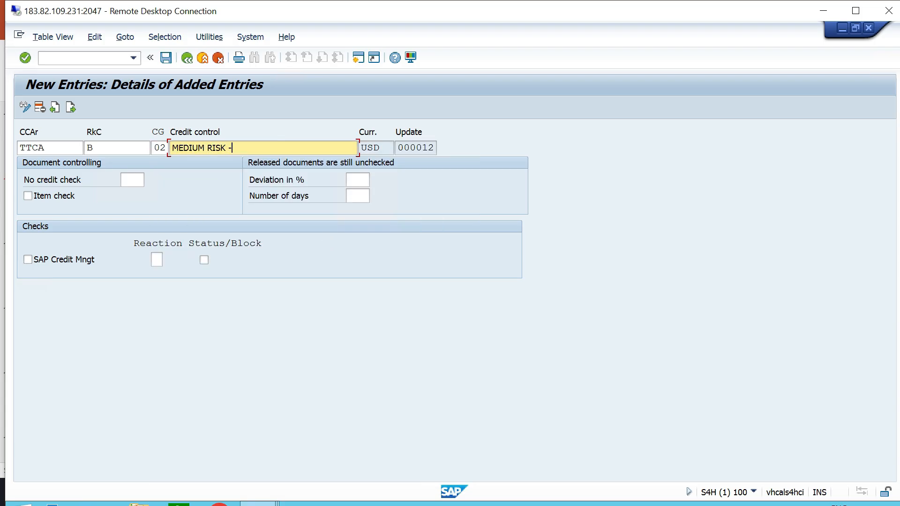
pyautogui.write(' TT06')
# Enable Item check for the medium-risk entry, set its reaction to A with Status/Block active, and save it.
pyautogui.click(166, 57)
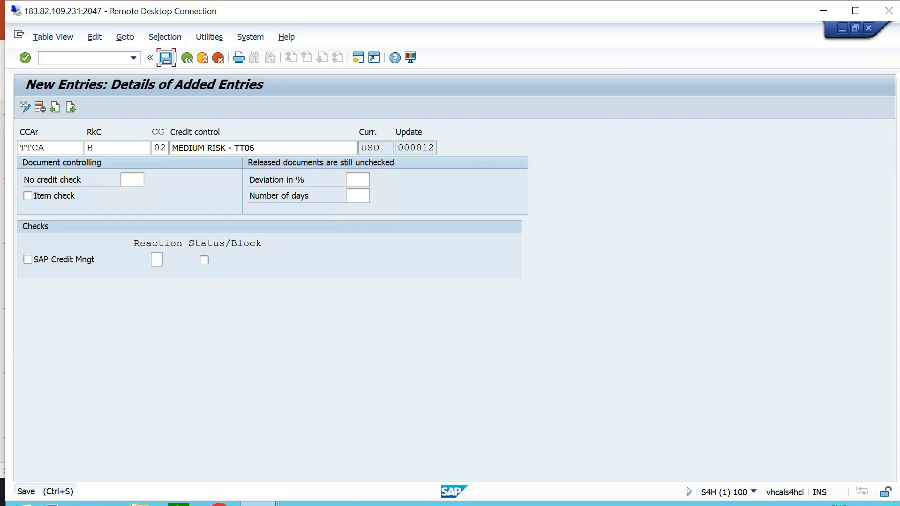
pyautogui.press('Return')
pyautogui.click(156, 260)
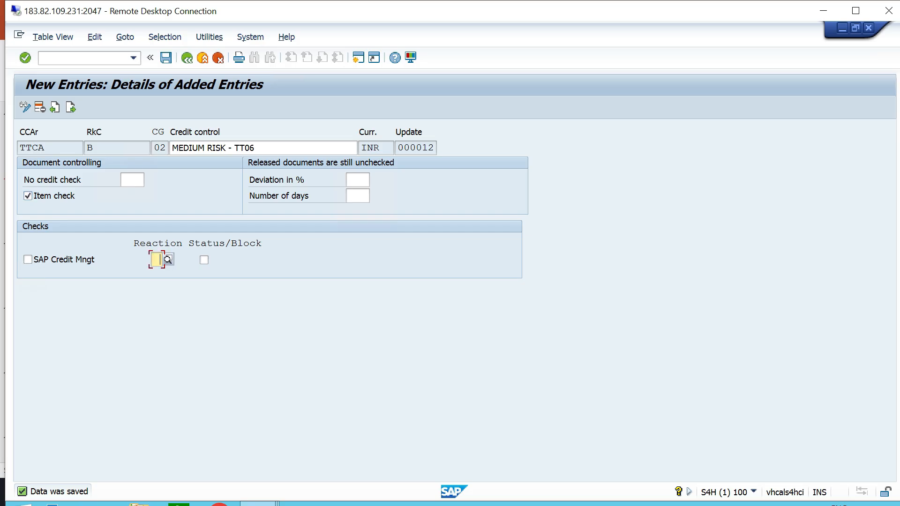
pyautogui.write('A')
pyautogui.press('Tab')
pyautogui.press('space')
pyautogui.press('Tab')
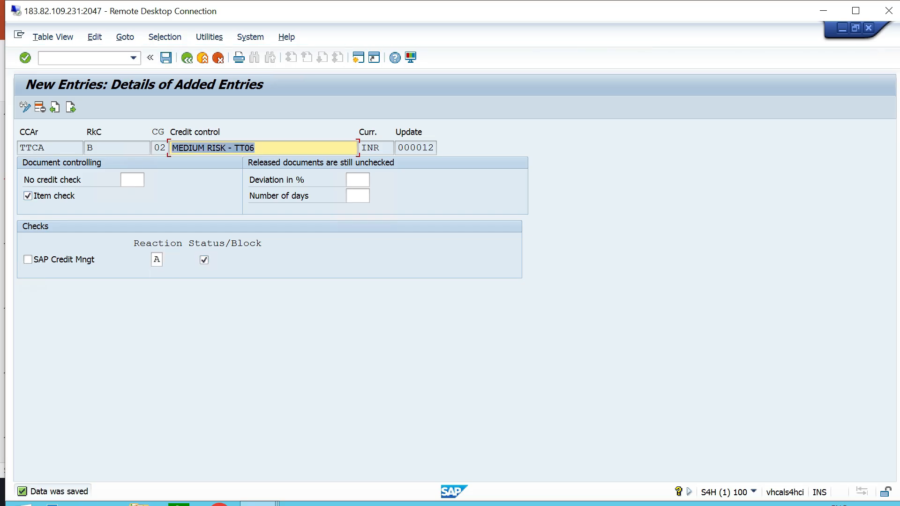
# Start a further entry for credit control area TTCA and choose its risk category C, "LOW RISK - TT06".
pyautogui.press('Return')
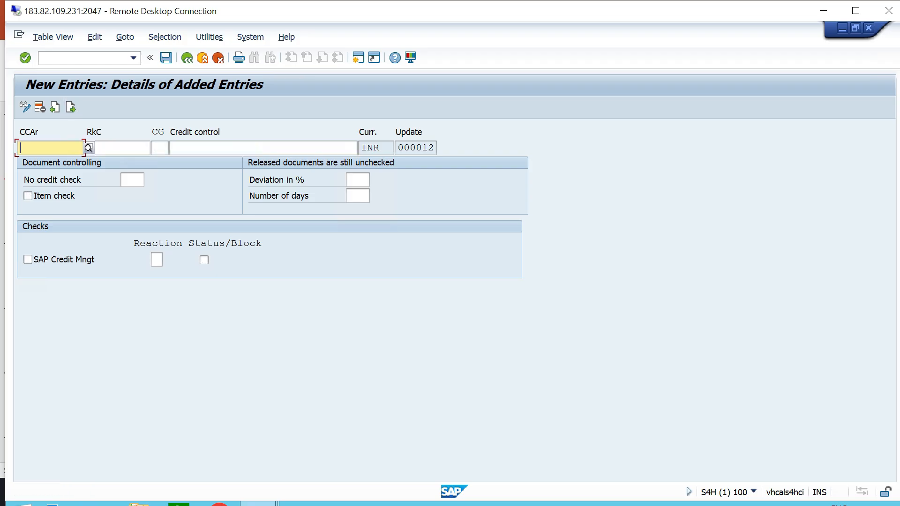
pyautogui.write('TTCA')
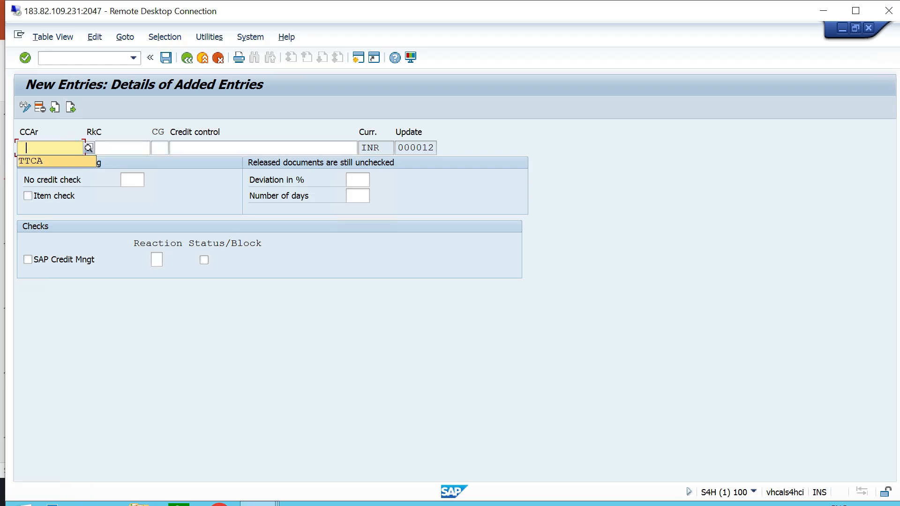
pyautogui.press('Tab')
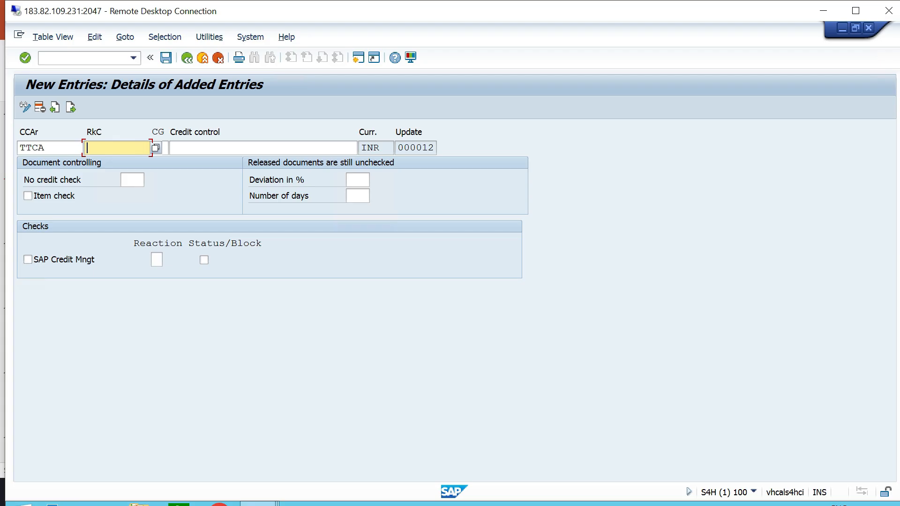
pyautogui.press('F4')
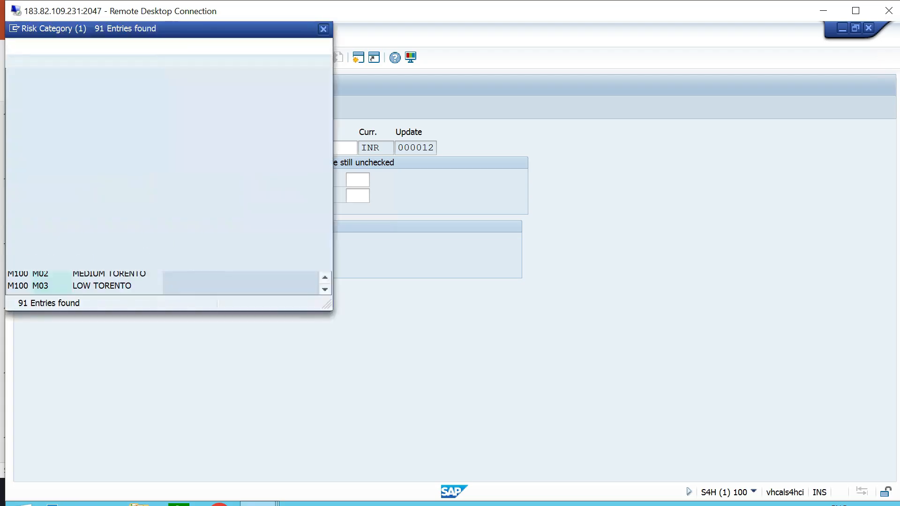
pyautogui.scroll(-15, 167, 61)
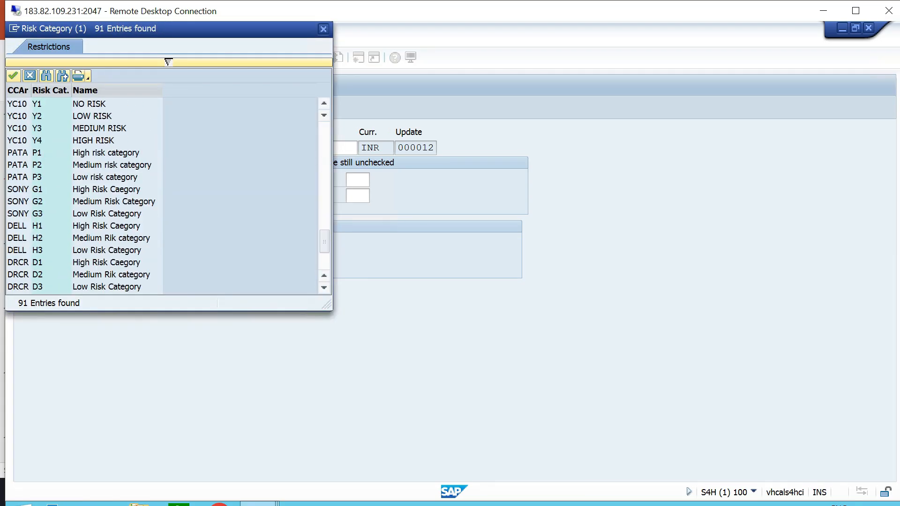
pyautogui.scroll(-2, 168, 62)
pyautogui.doubleClick(107, 286)
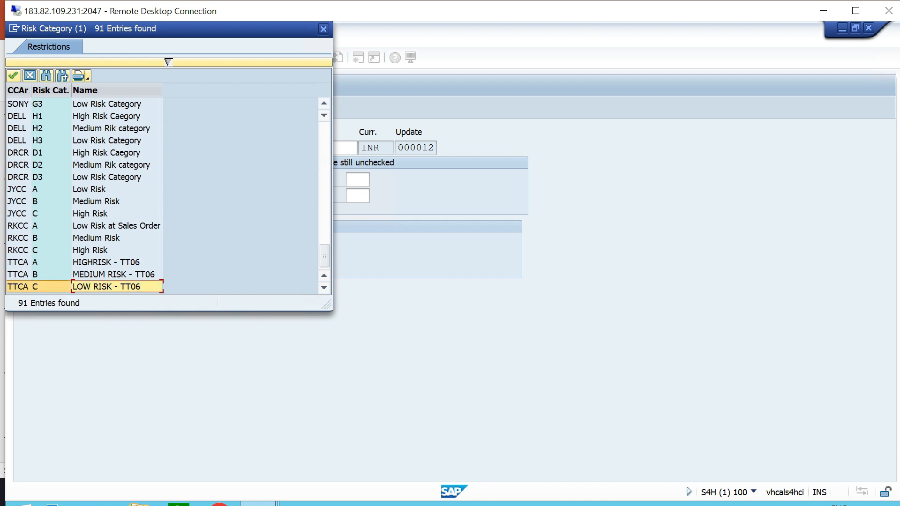
# Assign document credit group 03, "Credit Group for Goods Issue", and describe the credit control as "LOW RISK - TT06".
pyautogui.click(173, 148)
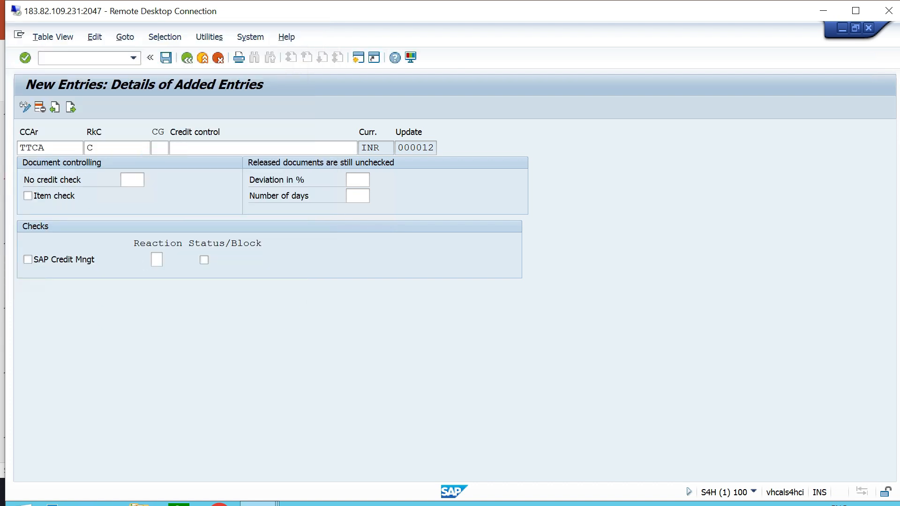
pyautogui.click(244, 248)
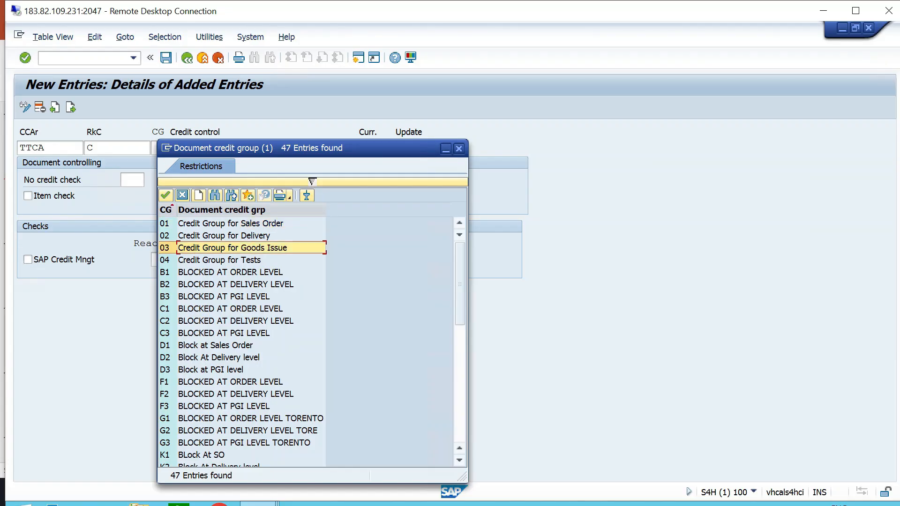
pyautogui.press('Return')
pyautogui.press('Tab')
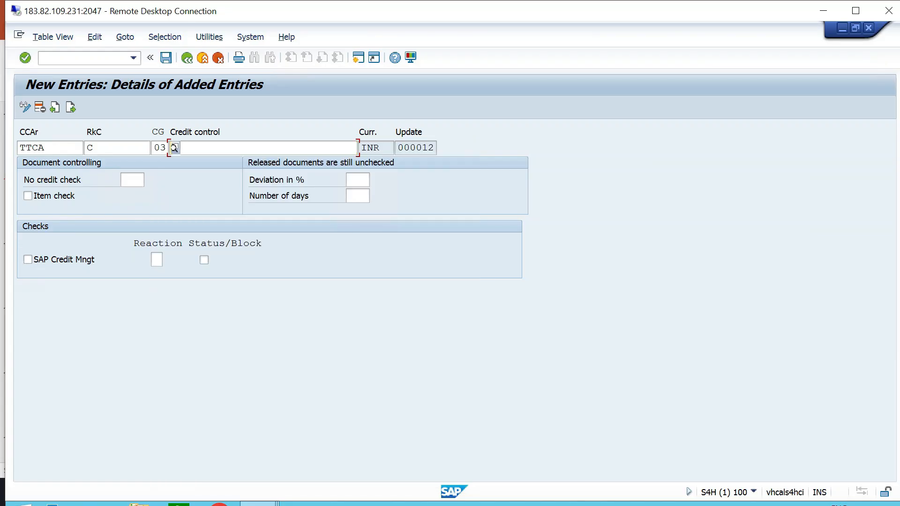
pyautogui.write('LOW ')
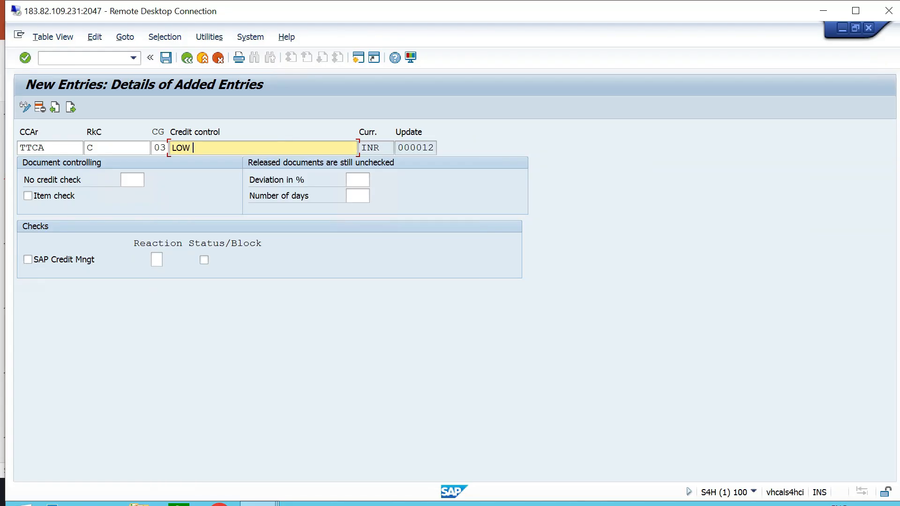
pyautogui.write('RISK - TT06')
# Enable Item check for the low-risk entry, set its reaction to A with Status/Block active, and save it.
pyautogui.click(28, 196)
pyautogui.click(156, 260)
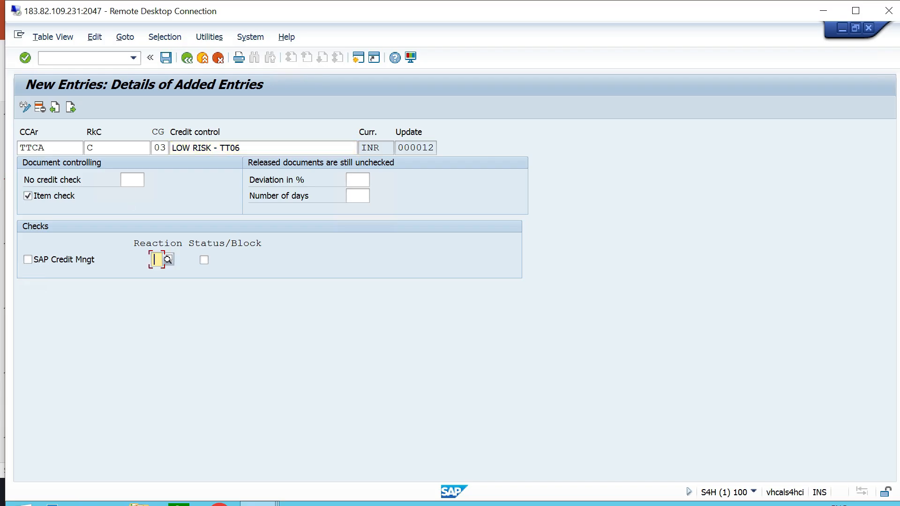
pyautogui.write('A')
pyautogui.press('Tab')
pyautogui.hotkey('ctrl', 's')
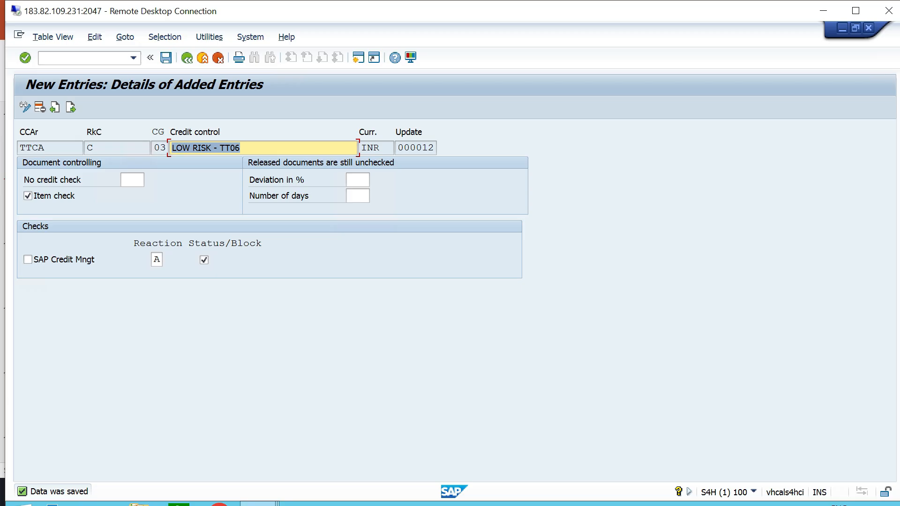
# Return to the automatic credit control overview and jump to the entries for credit control area TTCA.
pyautogui.click(187, 58)
pyautogui.click(187, 57)
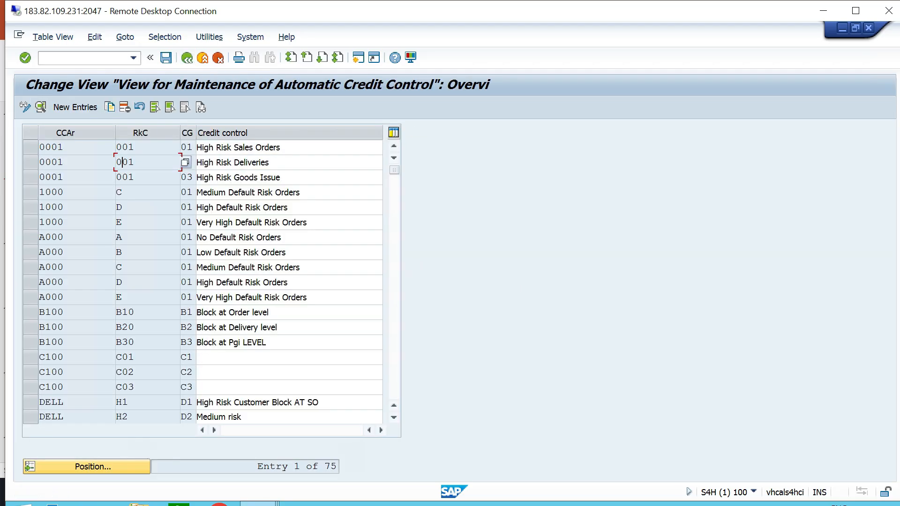
pyautogui.click(93, 466)
pyautogui.write('TTCA')
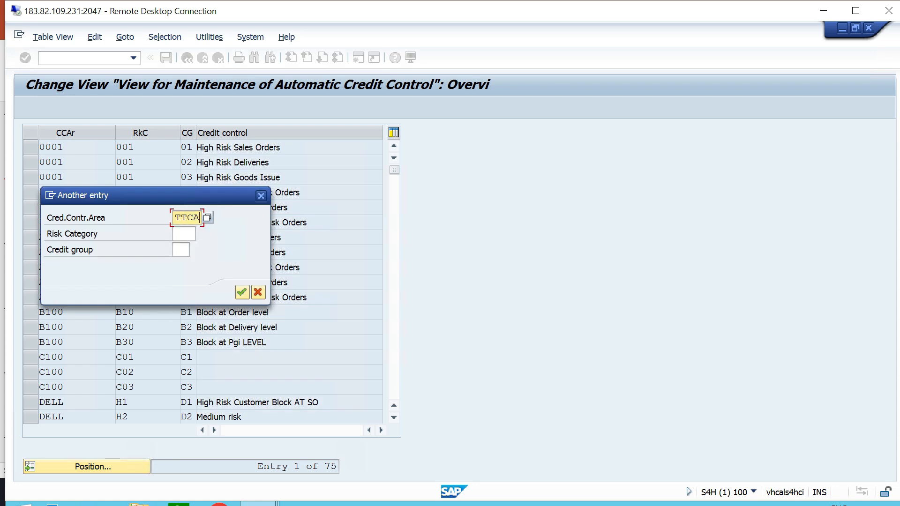
pyautogui.press('Return')
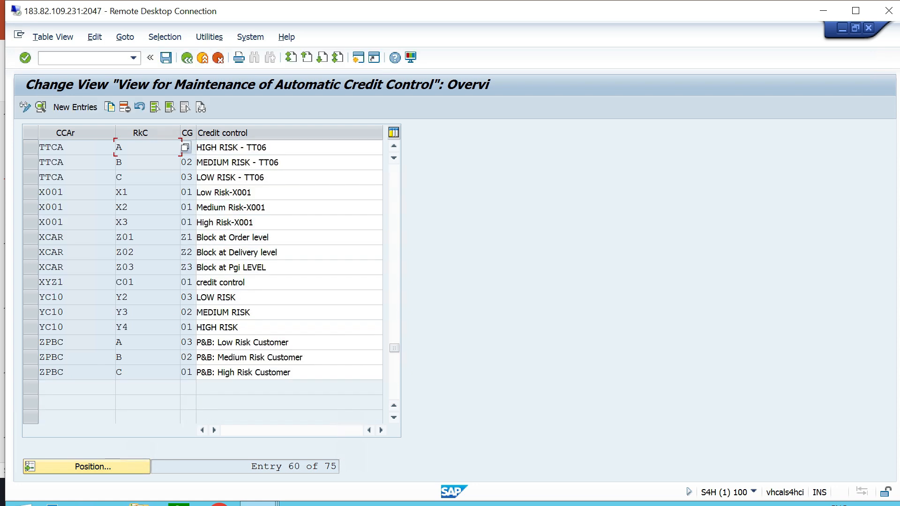
# Review the risk category, credit group and description of the three TTCA automatic credit control entries.
pyautogui.click(31, 148)
pyautogui.click(31, 162)
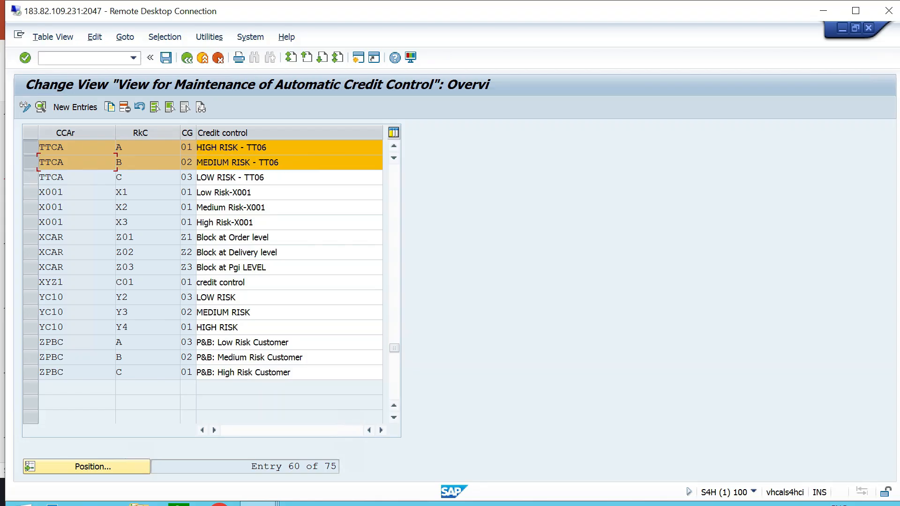
pyautogui.click(30, 178)
pyautogui.click(124, 177)
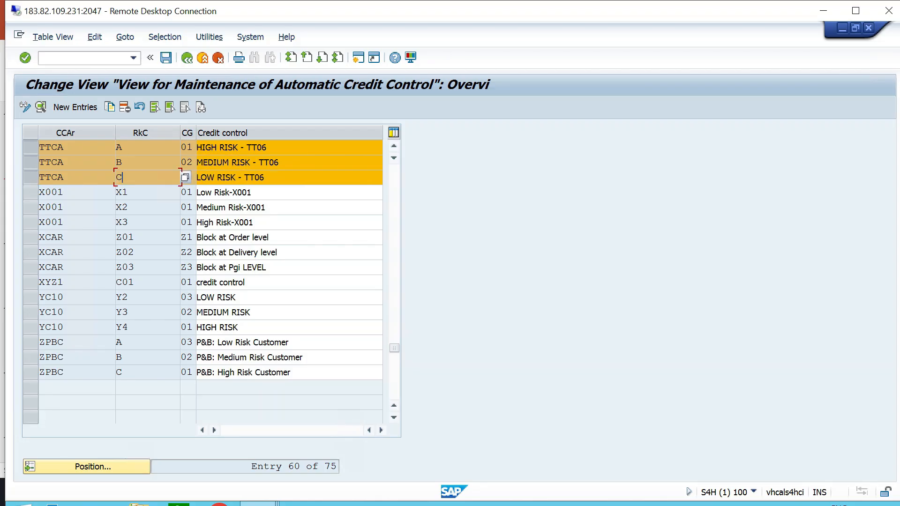
pyautogui.click(269, 148)
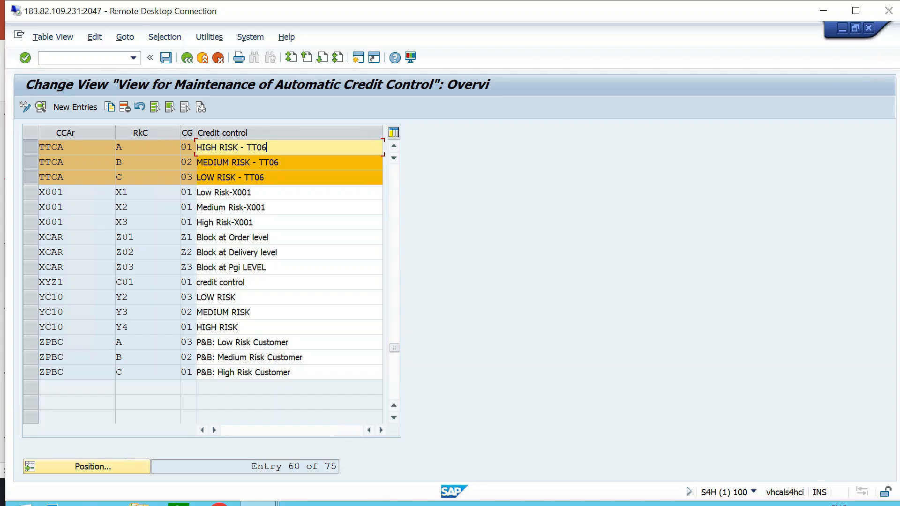
pyautogui.click(281, 162)
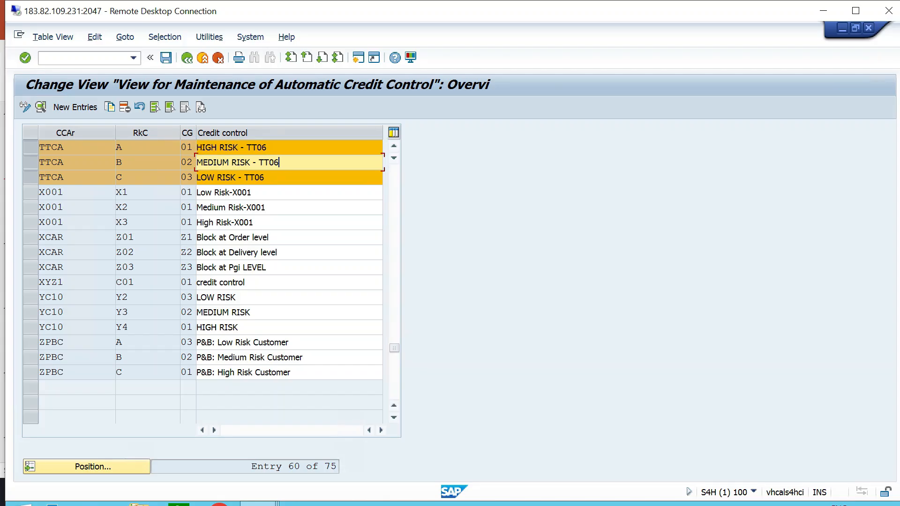
pyautogui.click(193, 162)
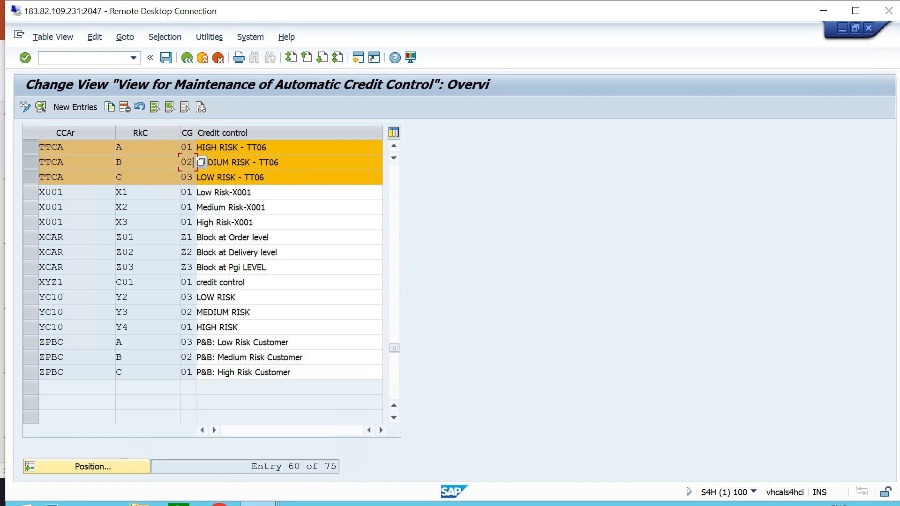
pyautogui.click(265, 177)
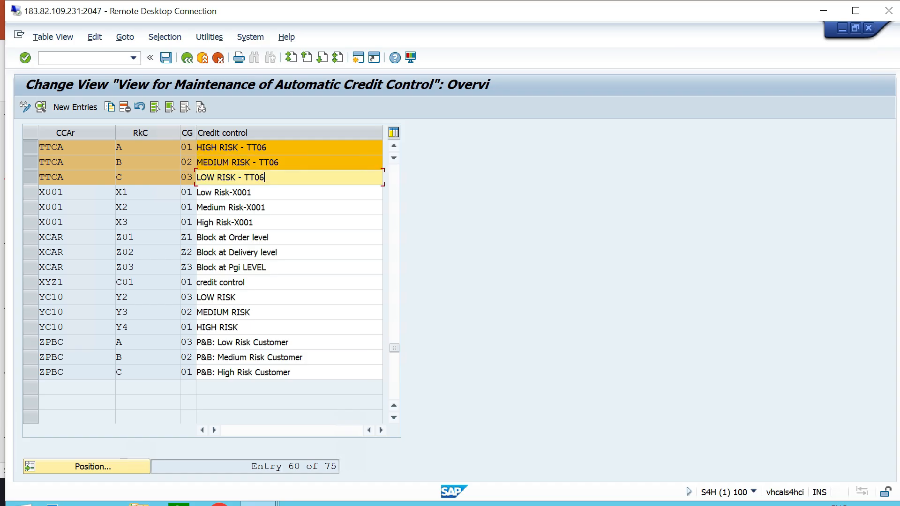
pyautogui.click(194, 177)
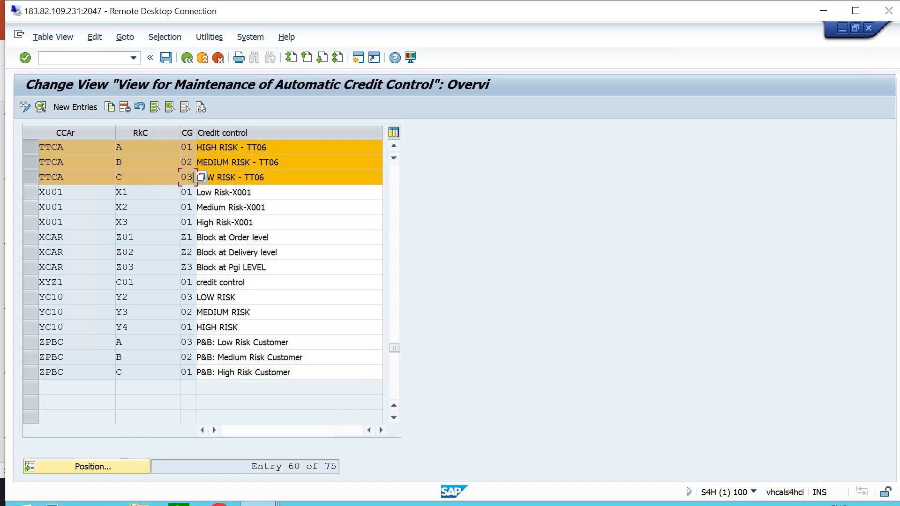
pyautogui.click(264, 177)
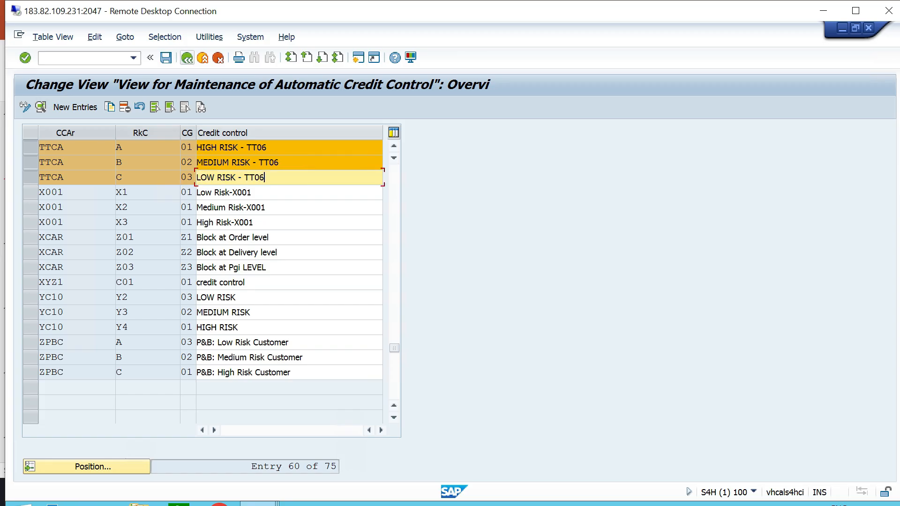
# Switch to the PowerPoint checklist and look up item 14, "Create New Customer and Update Credit Profile".
pyautogui.hotkey('alt', 'Tab')
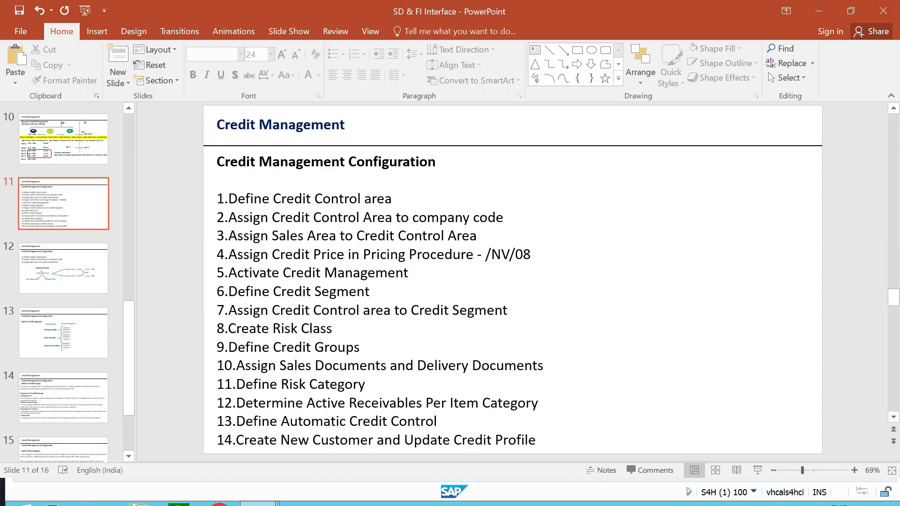
pyautogui.moveTo(538, 441); pyautogui.dragTo(215, 440)
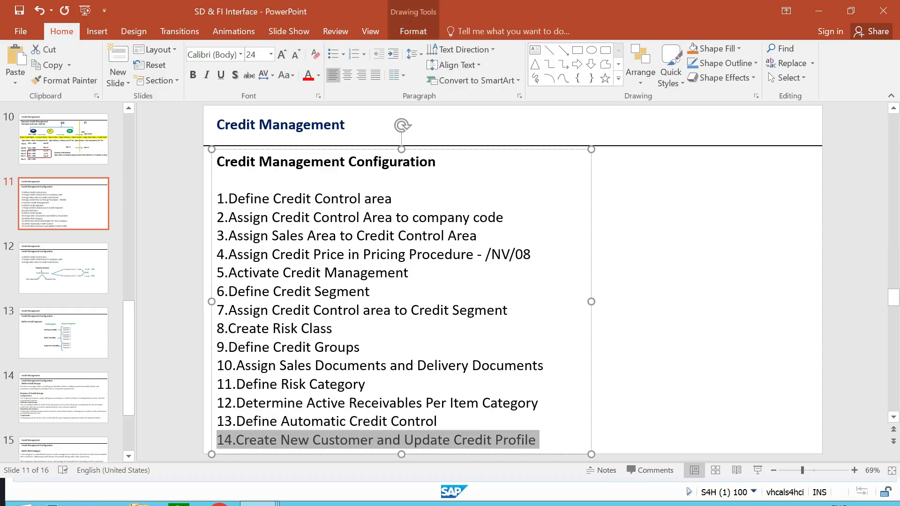
pyautogui.click(666, 347)
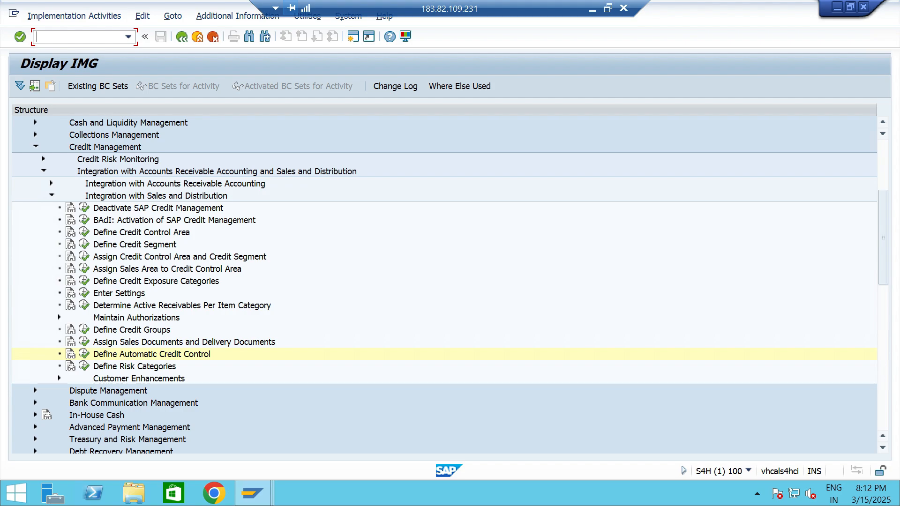
# Back in SAP, reopen the customizing guide through transaction /NSPRO and expand Cross-Application Components.
pyautogui.write('/NSPRO')
pyautogui.press('Return')
pyautogui.click(20, 86)
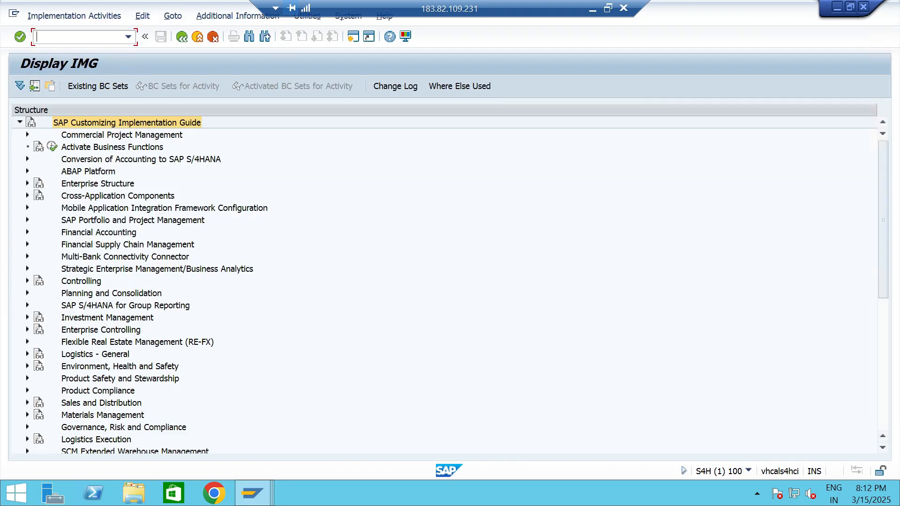
pyautogui.click(117, 196)
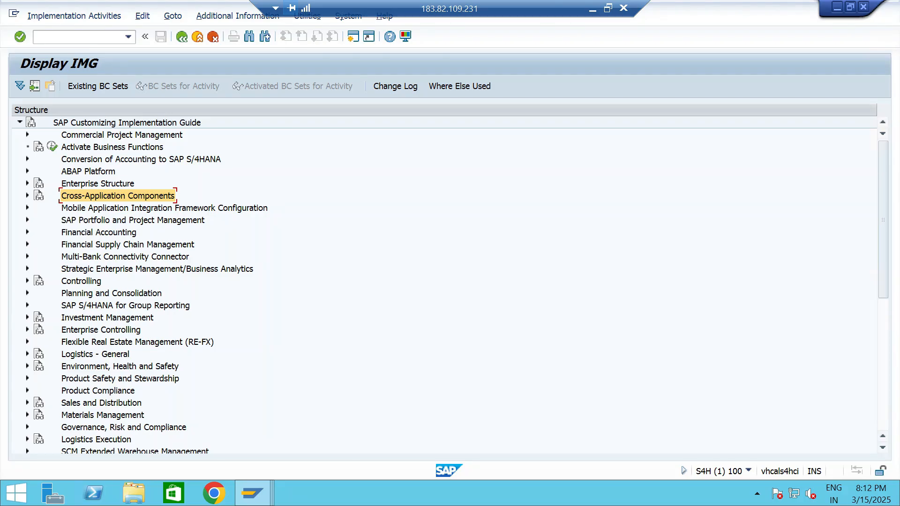
pyautogui.click(28, 195)
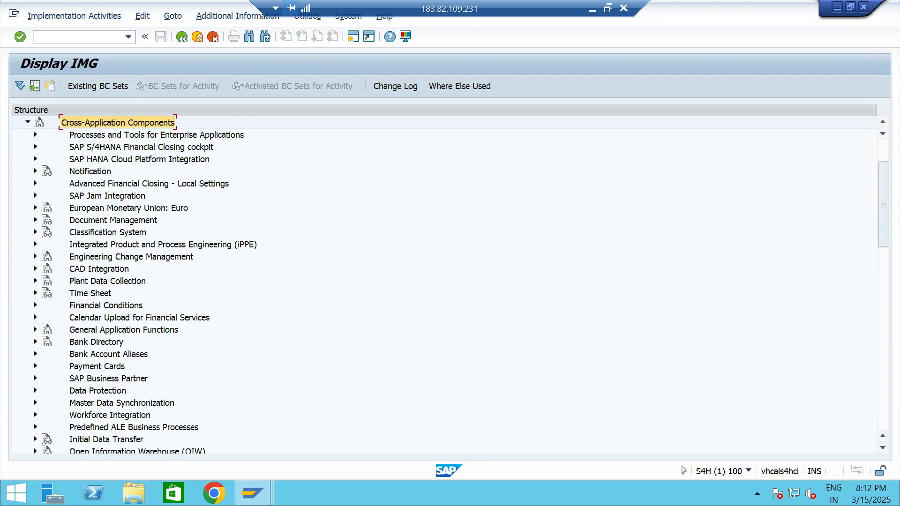
# Open Define BP Role Groupings under SAP Business Partner, Business Partner, Basic Settings, Business Partner Roles.
pyautogui.click(108, 379)
pyautogui.click(35, 378)
pyautogui.doubleClick(108, 318)
pyautogui.click(111, 294)
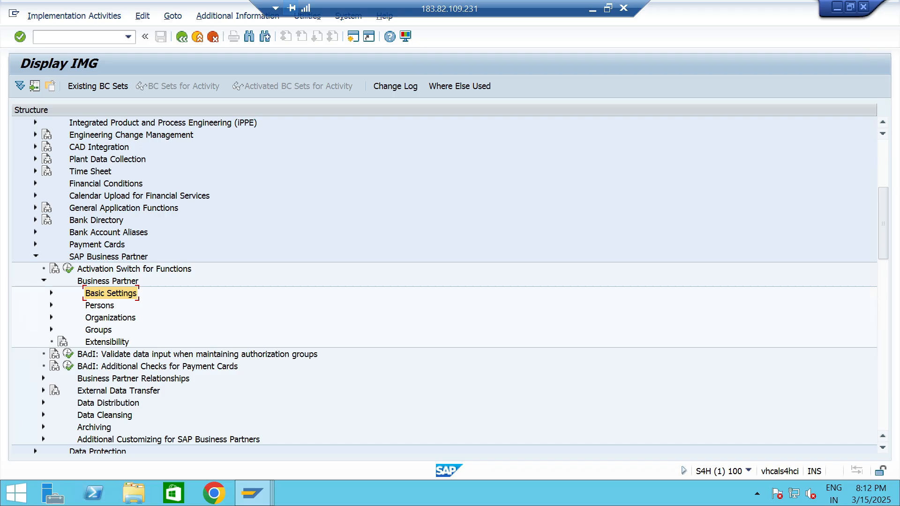
pyautogui.click(51, 293)
pyautogui.click(135, 269)
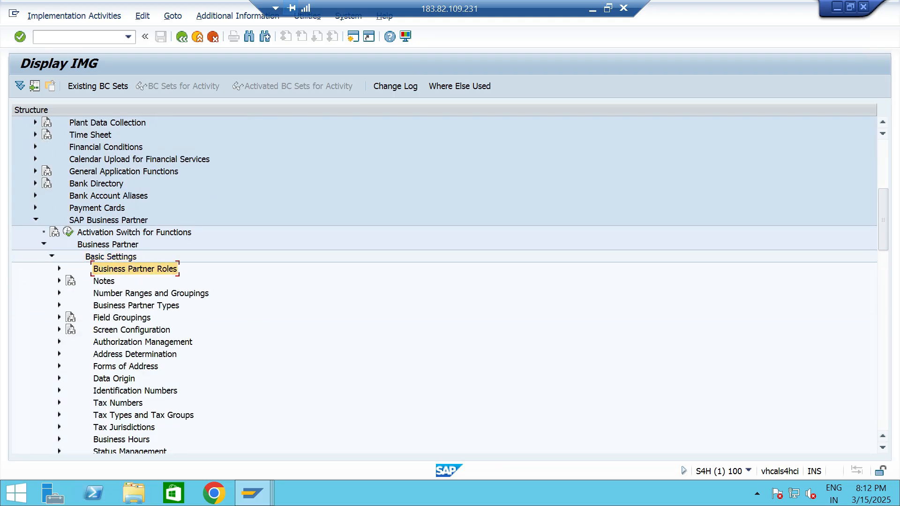
pyautogui.doubleClick(135, 269)
pyautogui.click(148, 305)
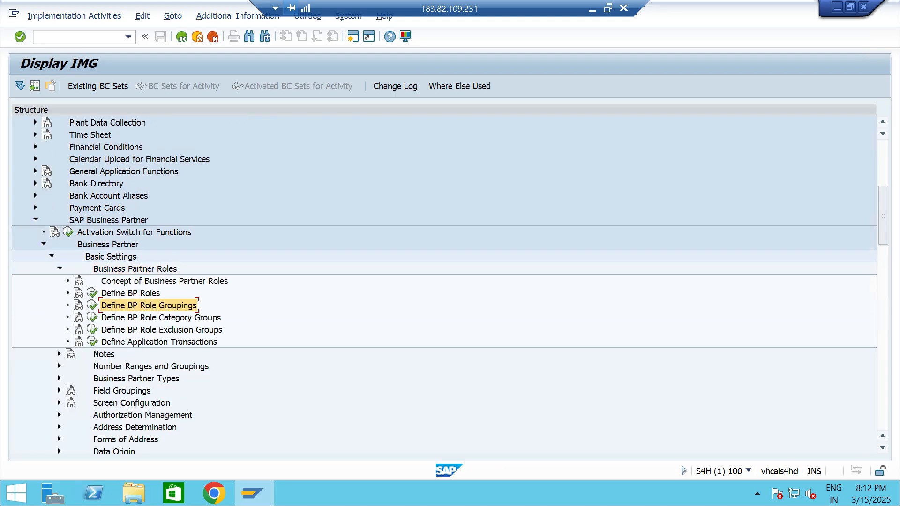
pyautogui.click(92, 305)
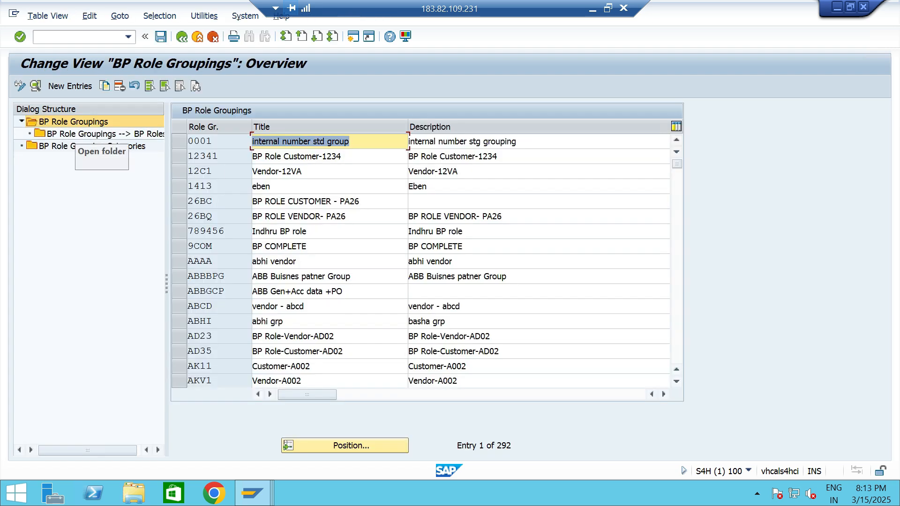
# Jump to the BP role groupings beginning with TT.
pyautogui.click(74, 122)
pyautogui.click(351, 445)
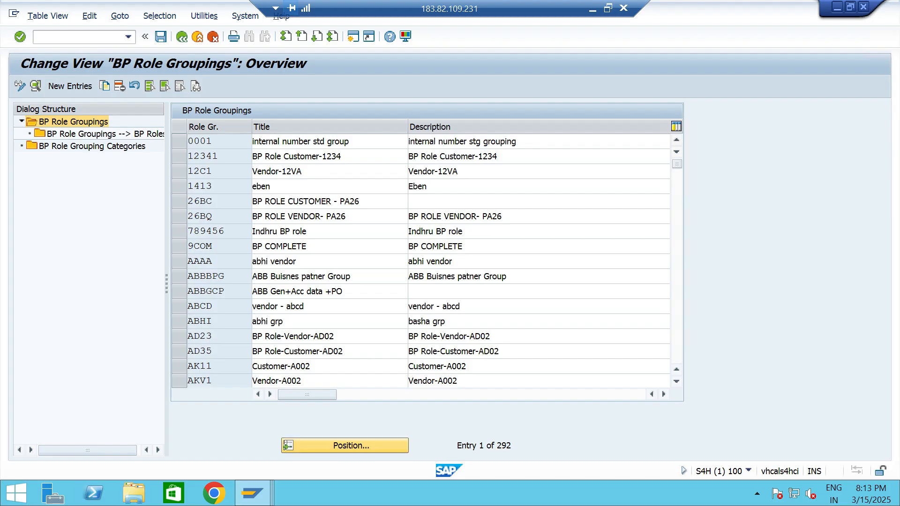
pyautogui.write('TT')
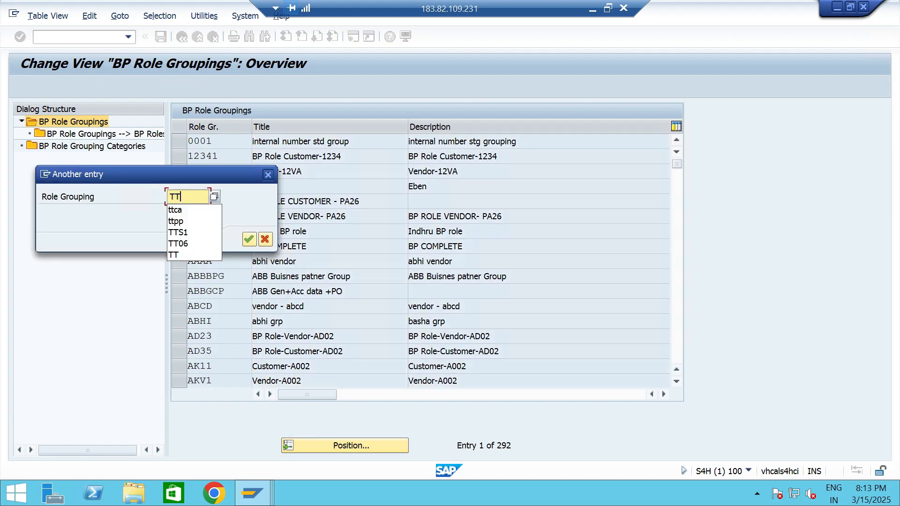
pyautogui.press('Return')
pyautogui.press('Return')
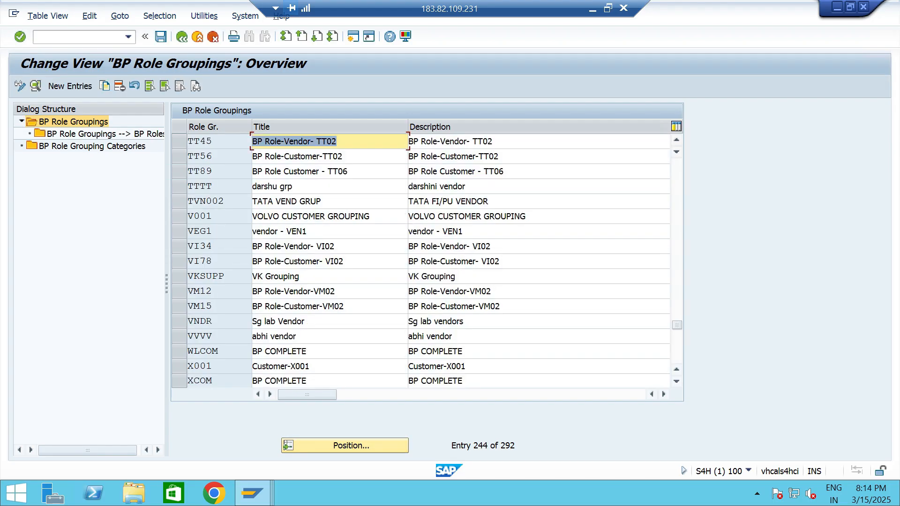
# Select role grouping TT89, "BP Role Customer - TT06", and open its assigned BP roles.
pyautogui.click(349, 172)
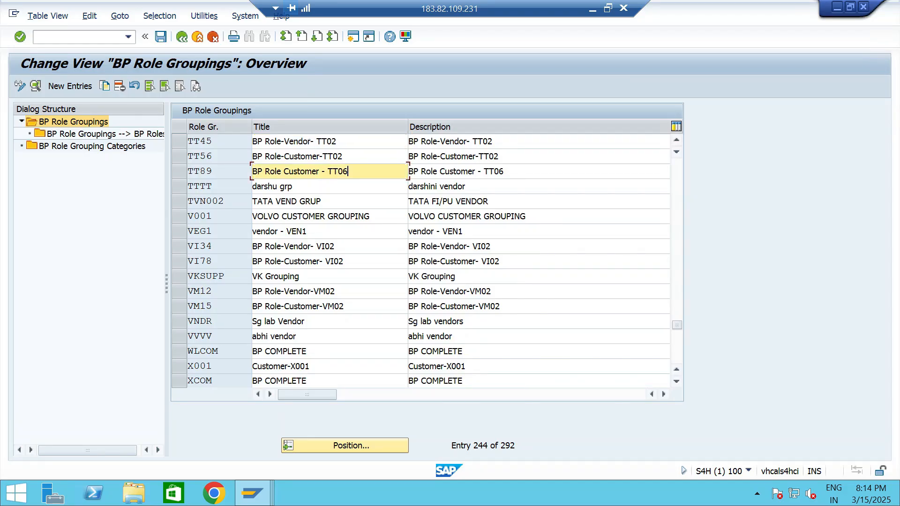
pyautogui.click(180, 172)
pyautogui.click(104, 134)
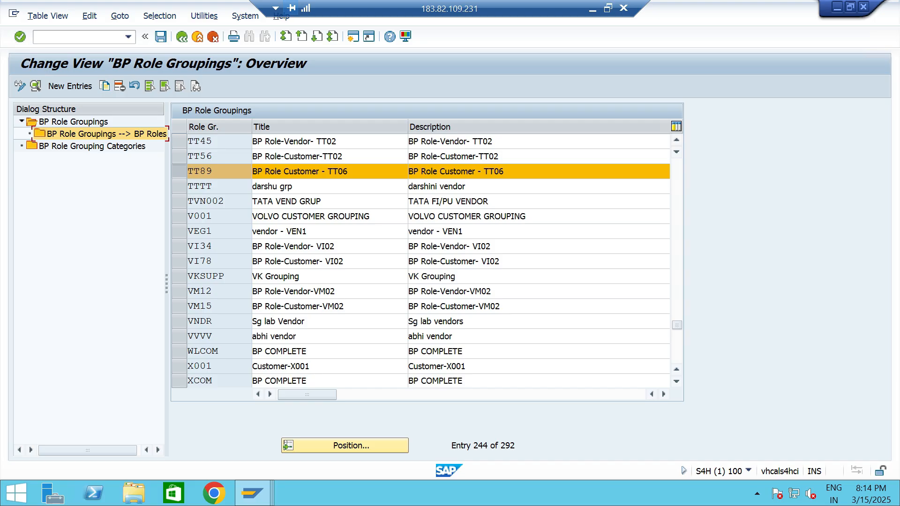
pyautogui.doubleClick(104, 134)
pyautogui.click(343, 204)
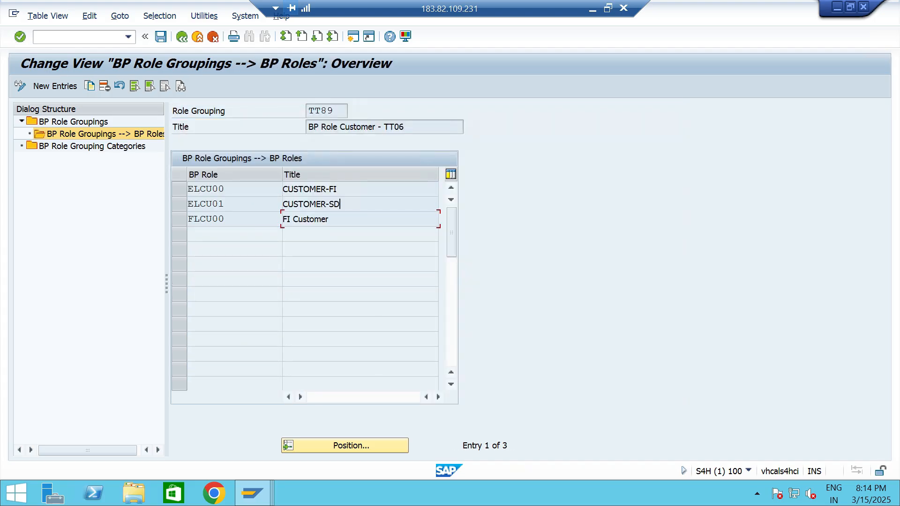
# Add BP role UKM000, SAP Credit Management, as a new entry in role grouping TT89.
pyautogui.press('F5')
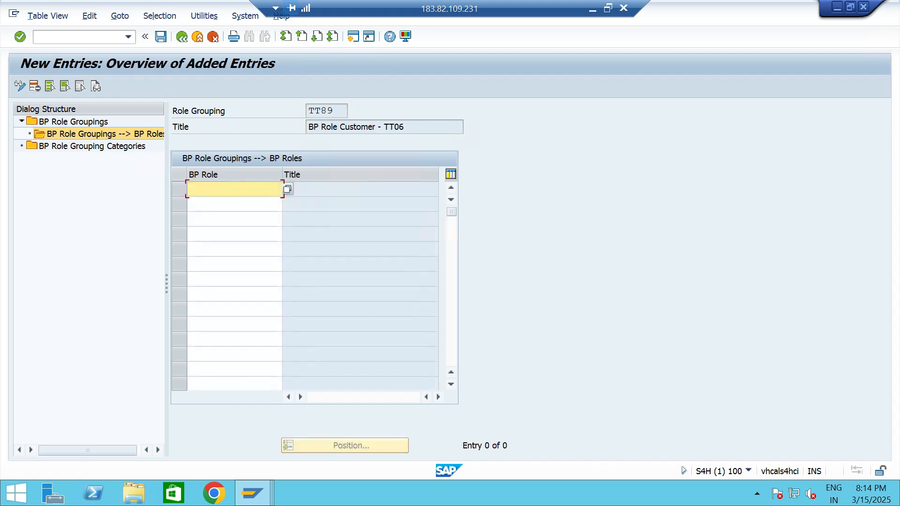
pyautogui.click(287, 189)
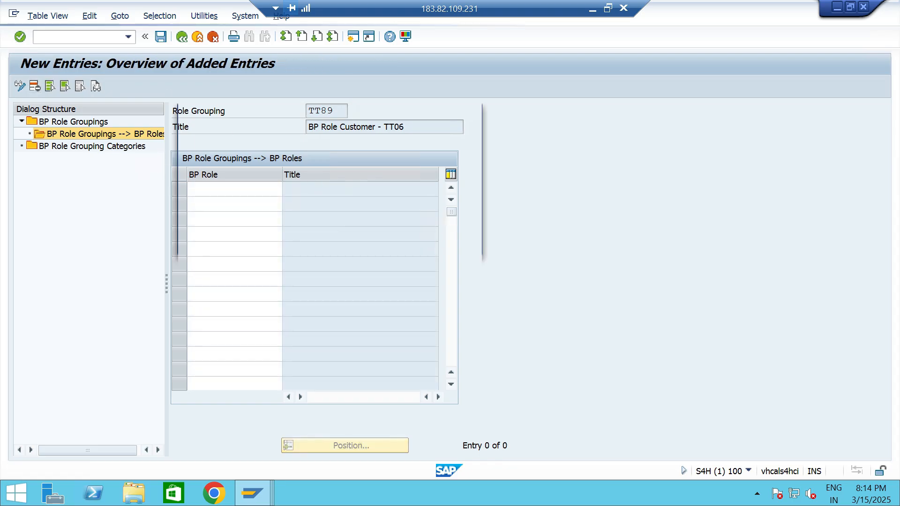
pyautogui.moveTo(477, 210); pyautogui.dragTo(478, 382)
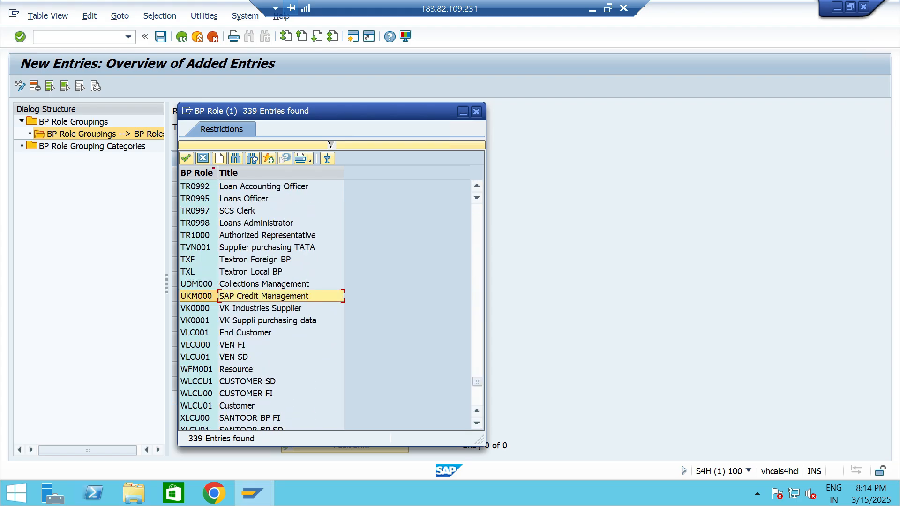
pyautogui.press('Return')
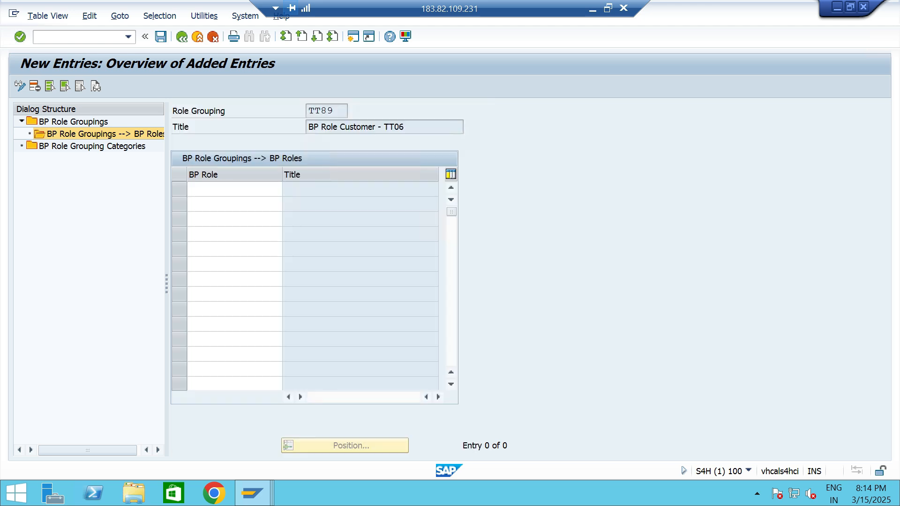
pyautogui.press('Return')
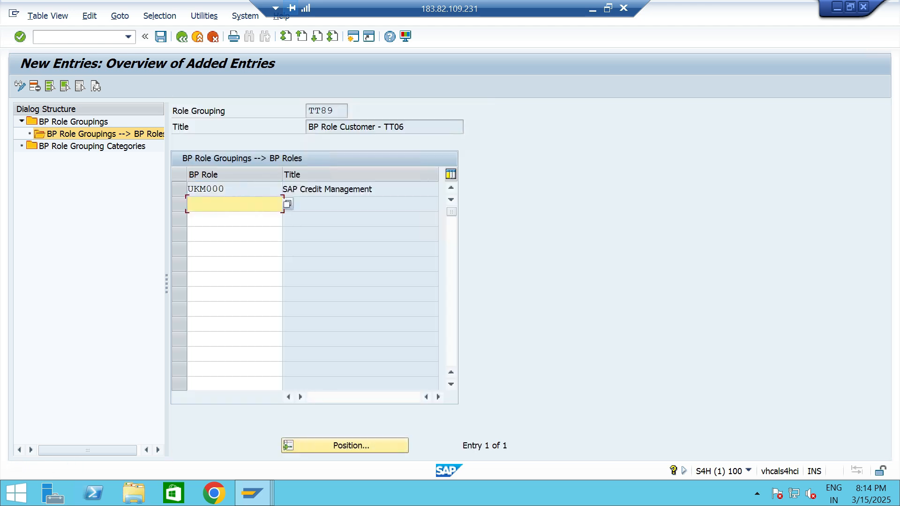
# Save the role assignment to the proposed customizing request and check the SAP Credit Management entry in the role list.
pyautogui.hotkey('ctrl', 's')
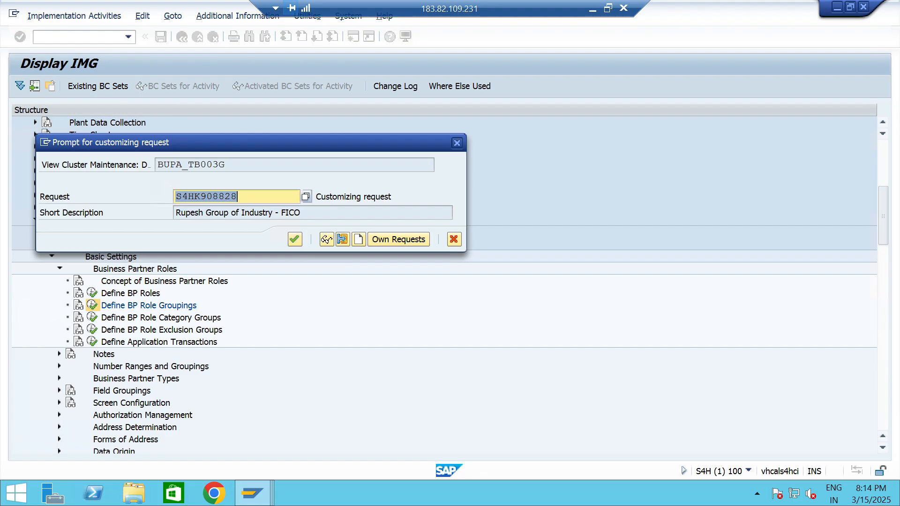
pyautogui.press('Return')
pyautogui.press('F3')
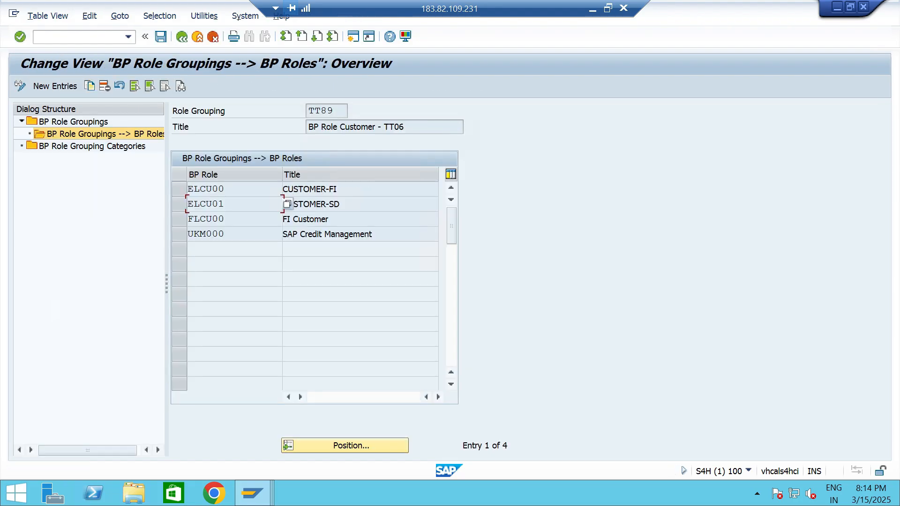
pyautogui.moveTo(372, 234); pyautogui.dragTo(283, 234)
pyautogui.click(225, 234)
pyautogui.click(373, 234)
# Open business partner maintenance through transaction /NBP.
pyautogui.write('/NBP')
pyautogui.press('Return')
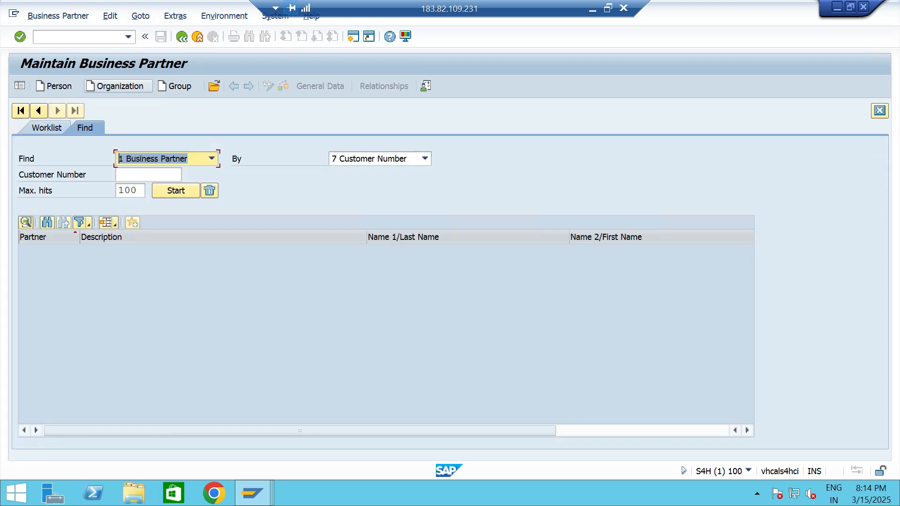
# Start creating an organization business partner with grouping TT06 Custom Grp-TT06.
pyautogui.click(115, 85)
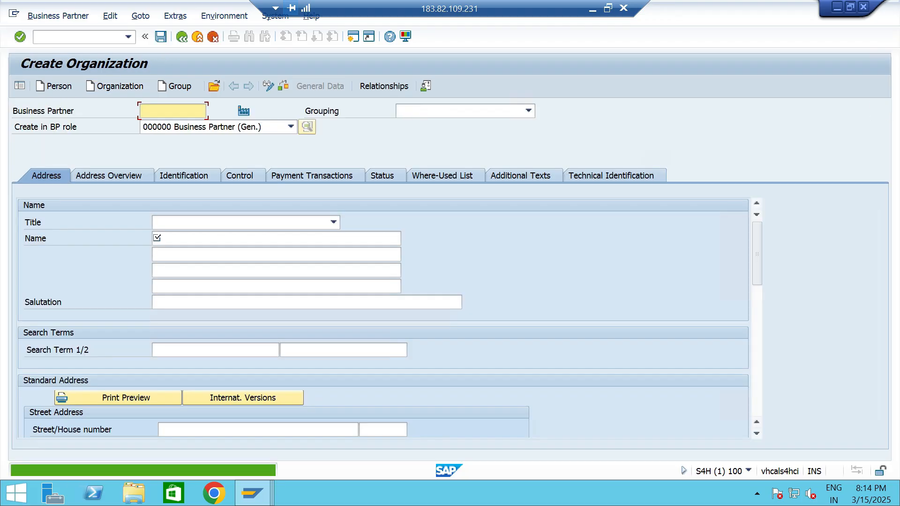
pyautogui.click(528, 111)
pyautogui.write('tt')
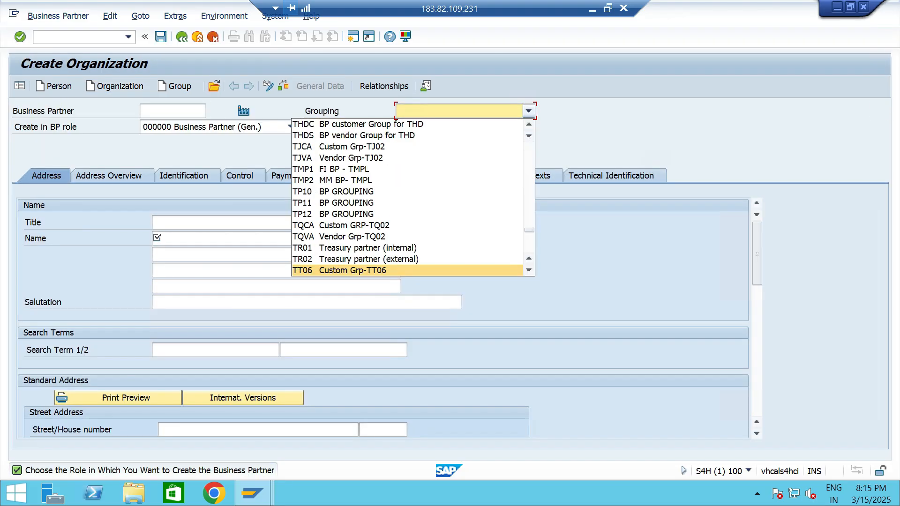
pyautogui.click(352, 270)
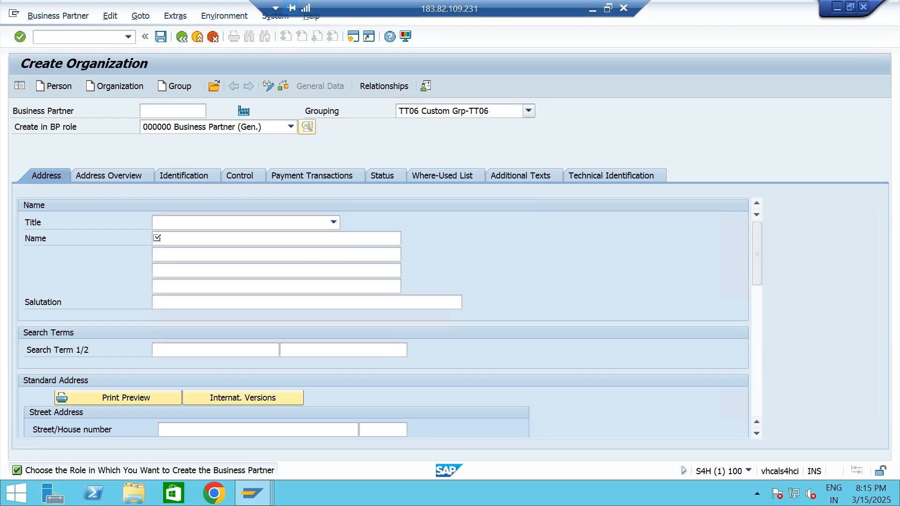
# Set the new organization's BP role to TT89, BP Role Customer - TT06.
pyautogui.click(291, 127)
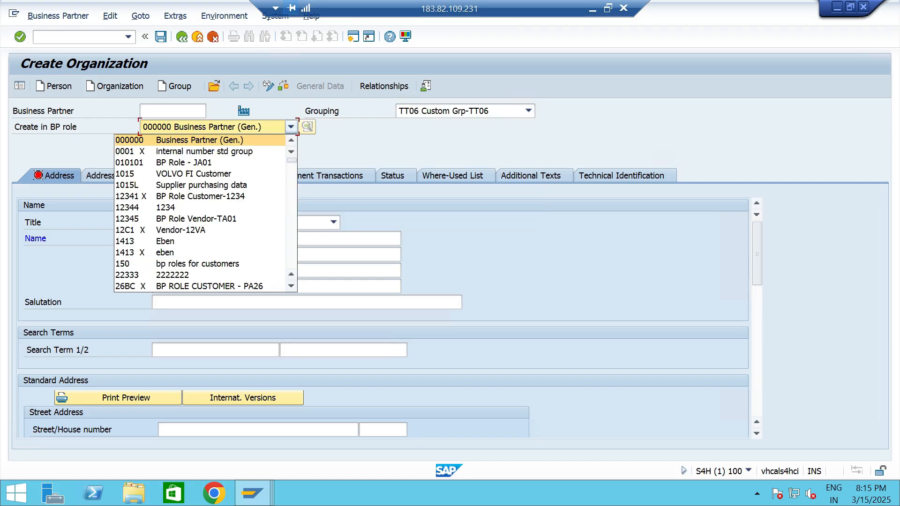
pyautogui.write('tt')
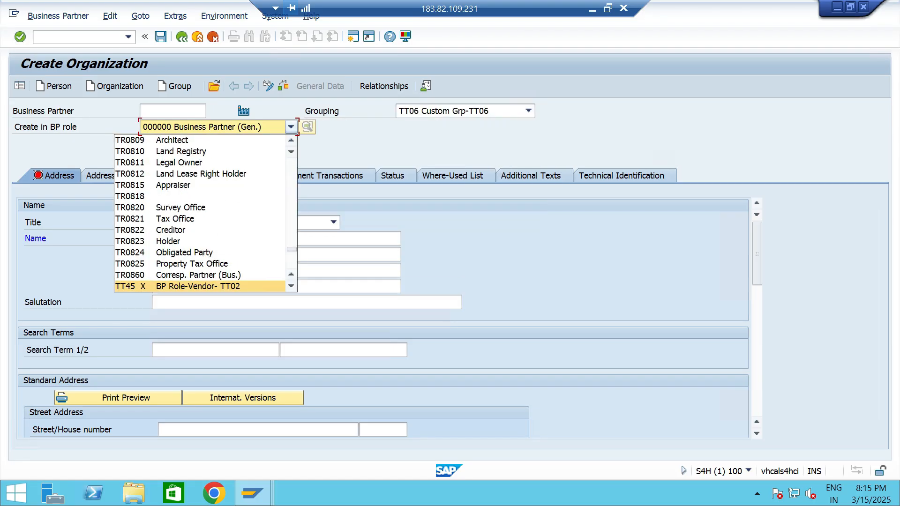
pyautogui.click(291, 286)
pyautogui.click(291, 286)
pyautogui.click(291, 286)
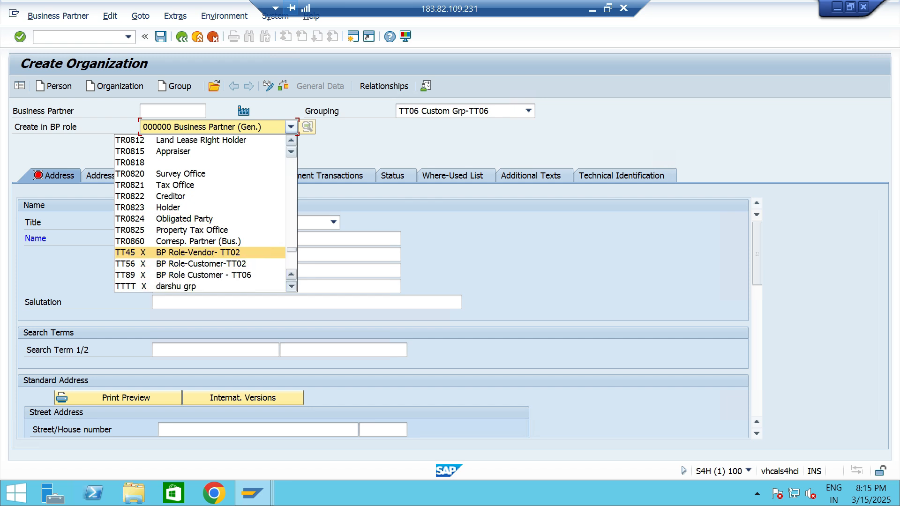
pyautogui.click(197, 275)
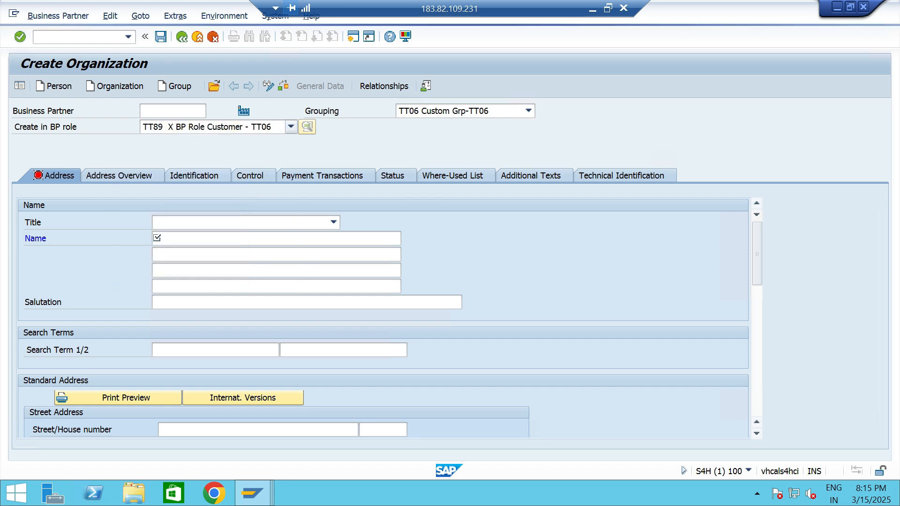
# Give the organization the title 0003 Company and the name "Customer 2- TT06".
pyautogui.click(333, 222)
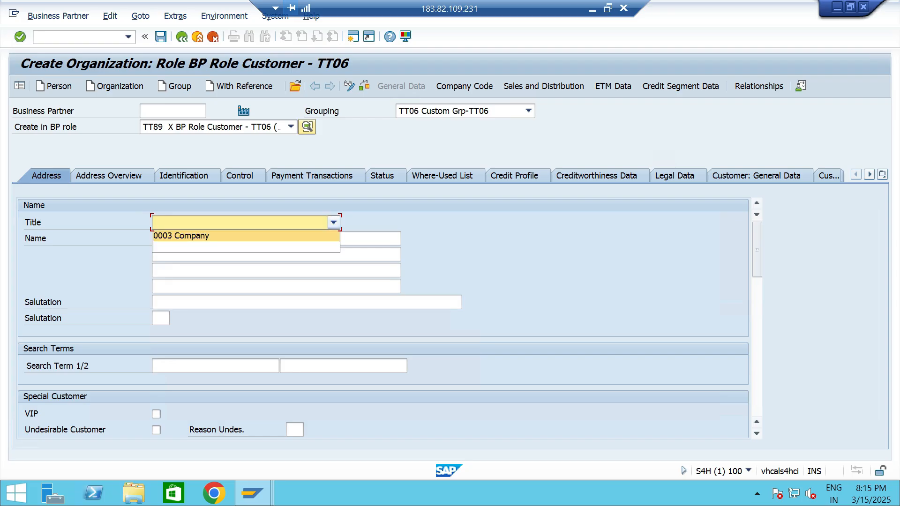
pyautogui.click(165, 236)
pyautogui.click(165, 239)
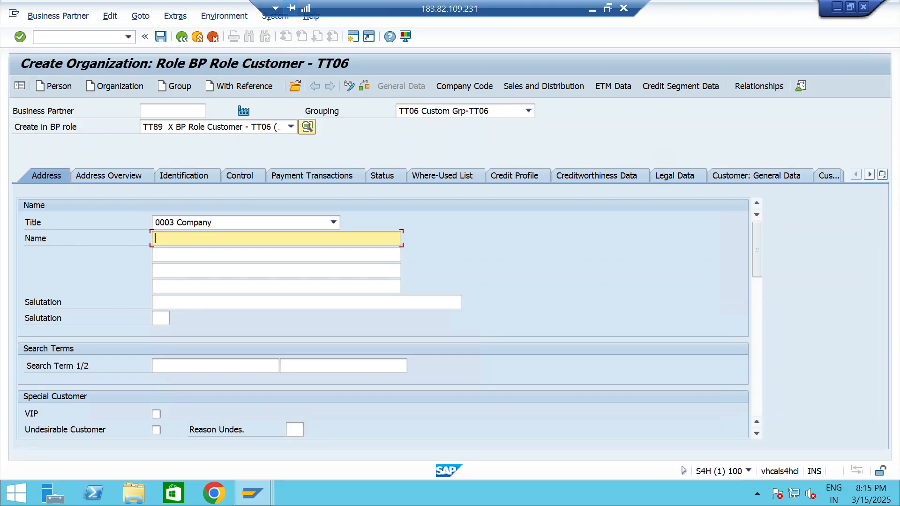
pyautogui.write('C')
pyautogui.press('Down')
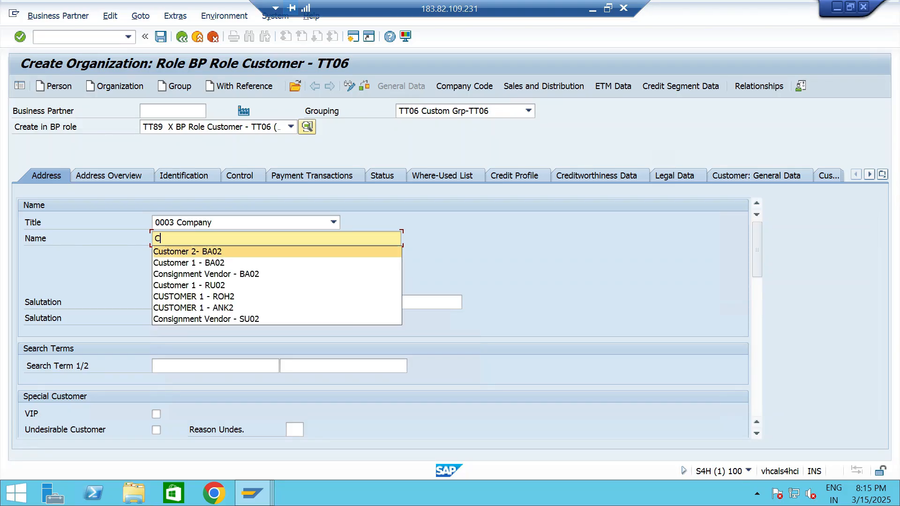
pyautogui.press('Return')
pyautogui.press('BackSpace')
pyautogui.press('BackSpace')
pyautogui.press('BackSpace')
pyautogui.press('BackSpace')
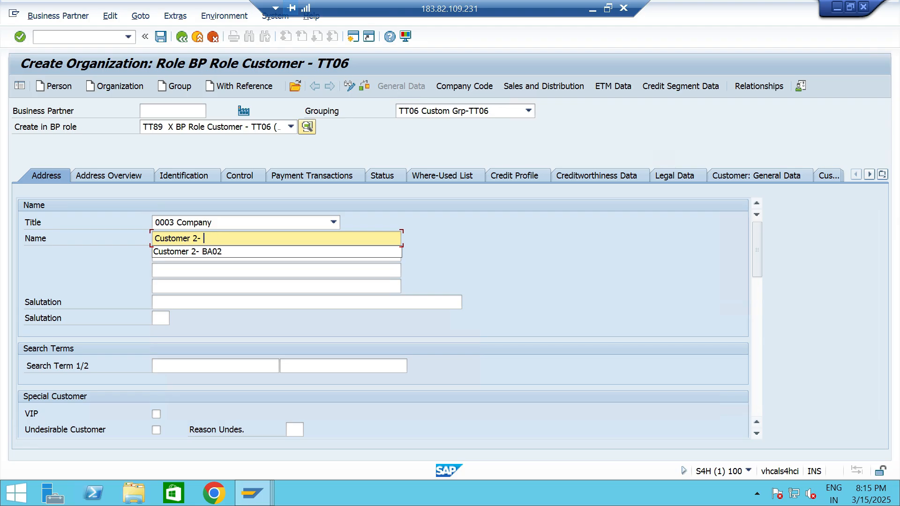
pyautogui.write('TT06')
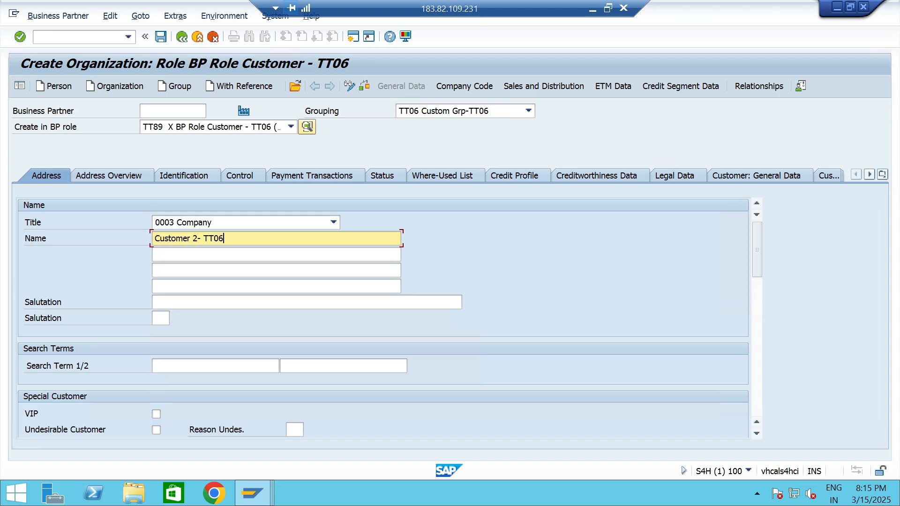
# Enter the customer's street, house number, postal code and city in the standard address.
pyautogui.scroll(-6, 383, 317)
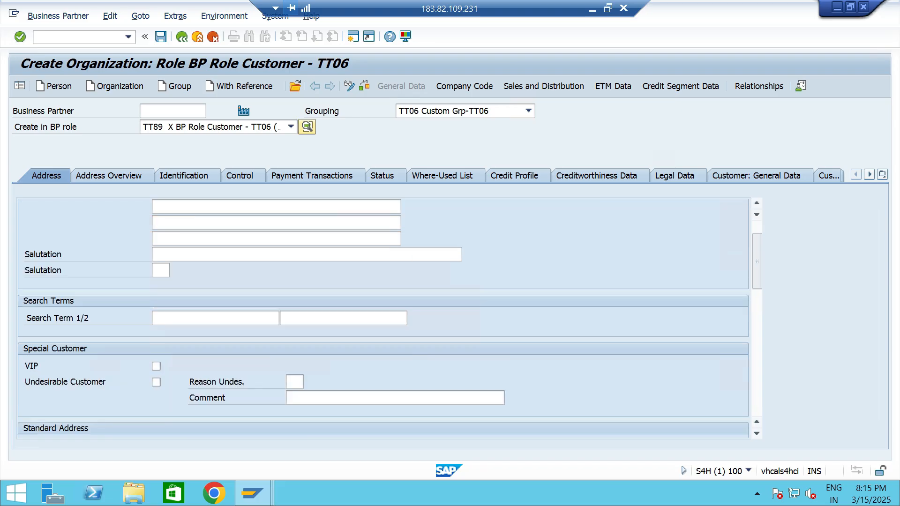
pyautogui.click(164, 286)
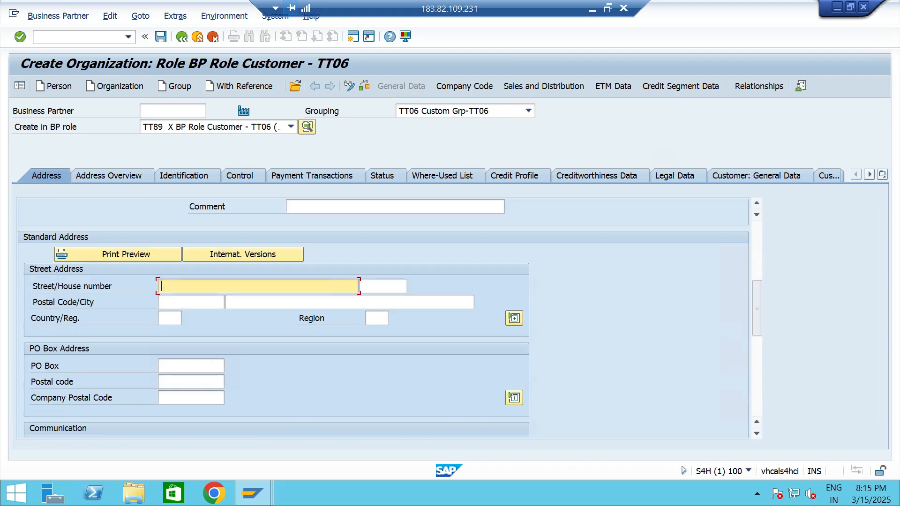
pyautogui.write('new st')
pyautogui.press('Tab')
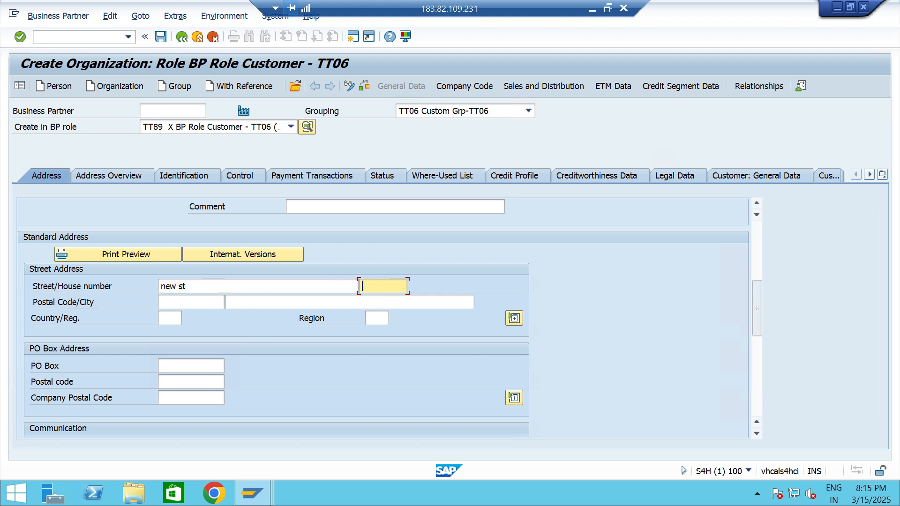
pyautogui.write('1234')
pyautogui.press('Tab')
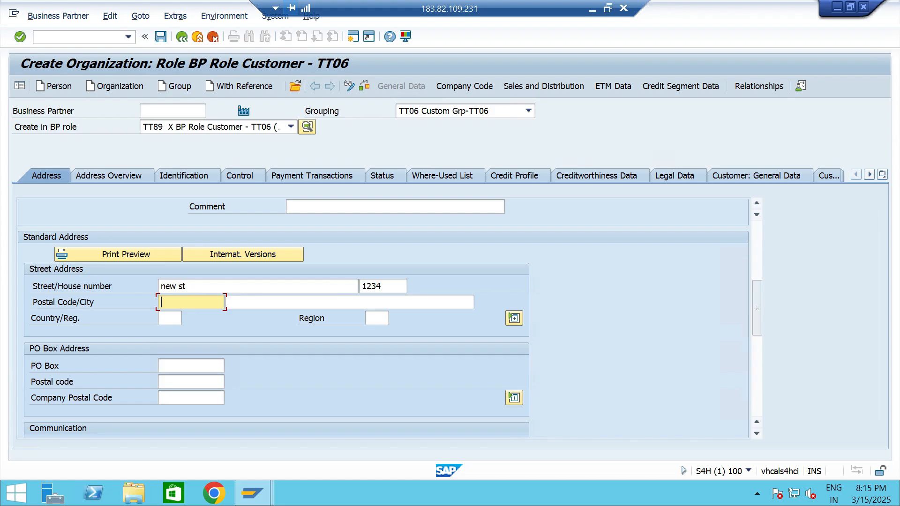
pyautogui.write('600001')
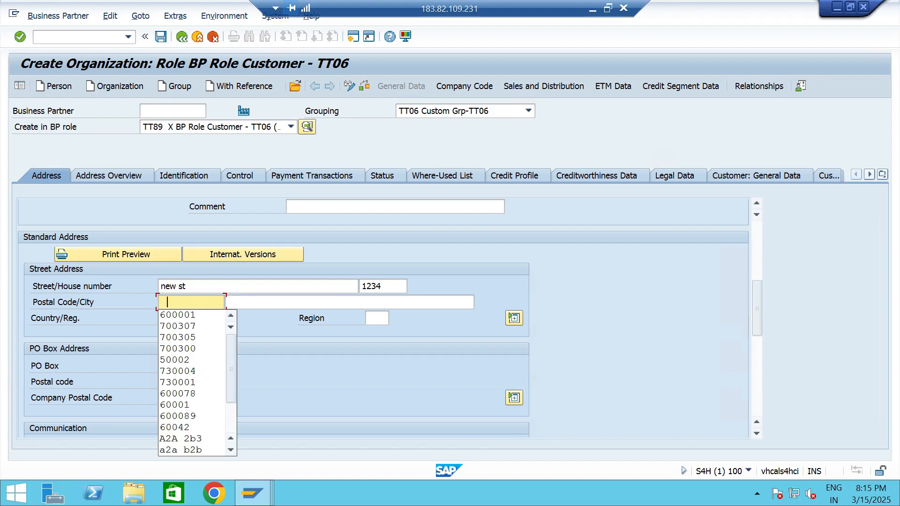
pyautogui.press('Tab')
pyautogui.write('chennai')
pyautogui.press('Tab')
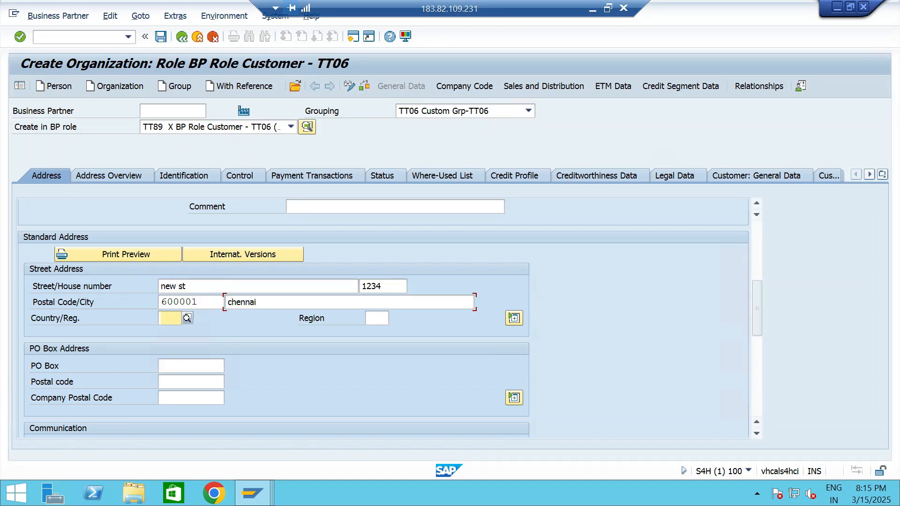
# Set the street address's country to IN and its region to 33.
pyautogui.write('in')
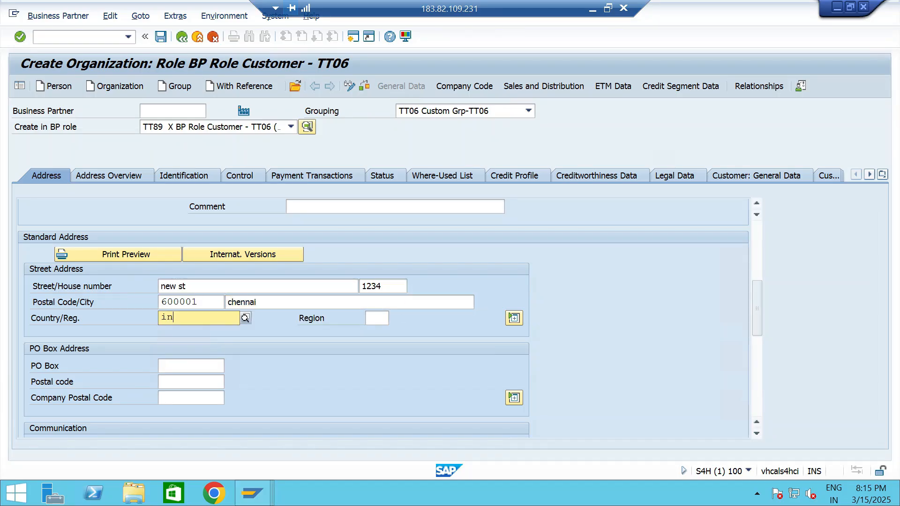
pyautogui.press('Return')
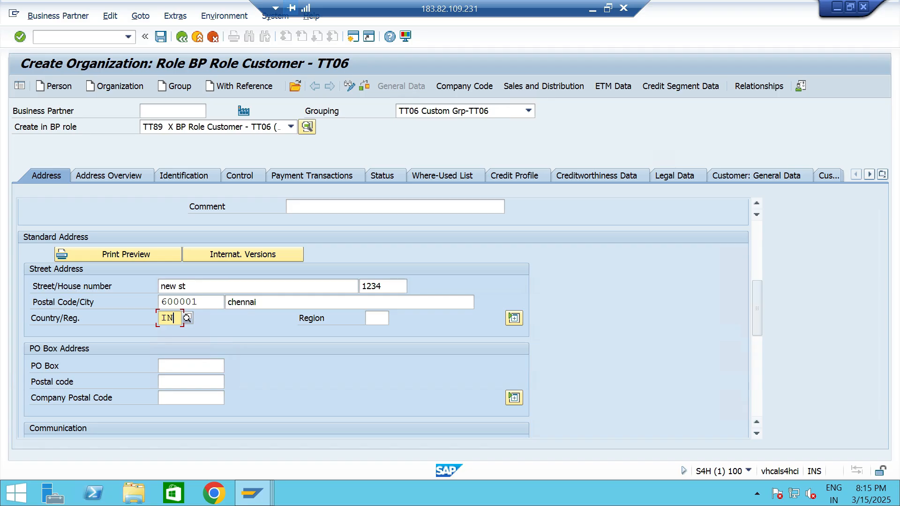
pyautogui.press('Tab')
pyautogui.write('33')
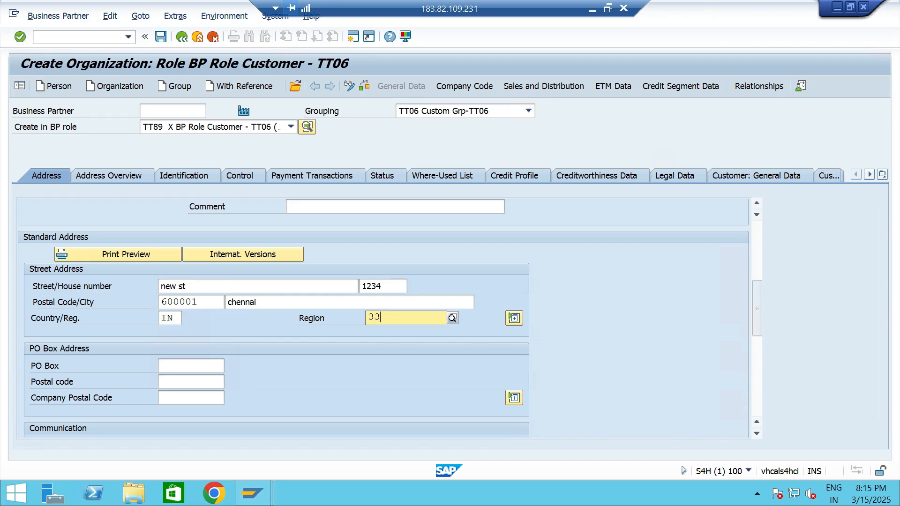
pyautogui.press('Return')
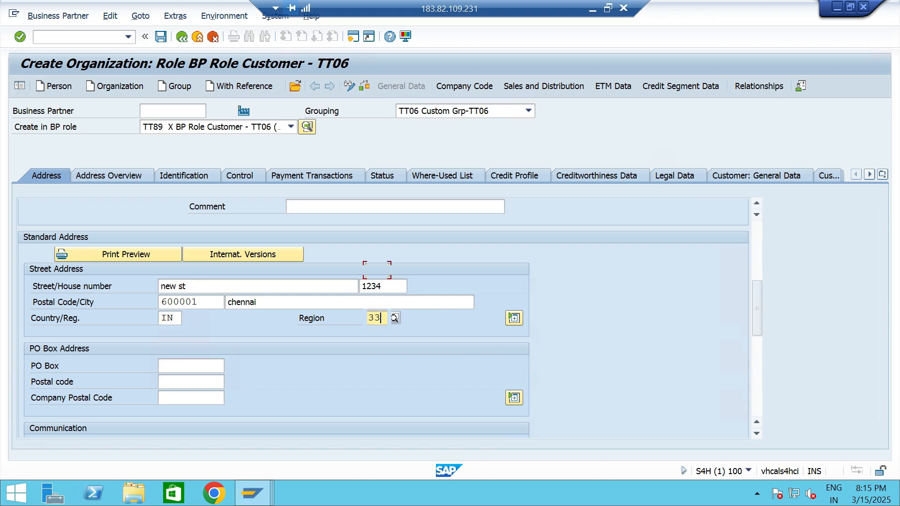
# Set the communication language to EN English and review the completed address data.
pyautogui.scroll(-3, 277, 319)
pyautogui.click(279, 302)
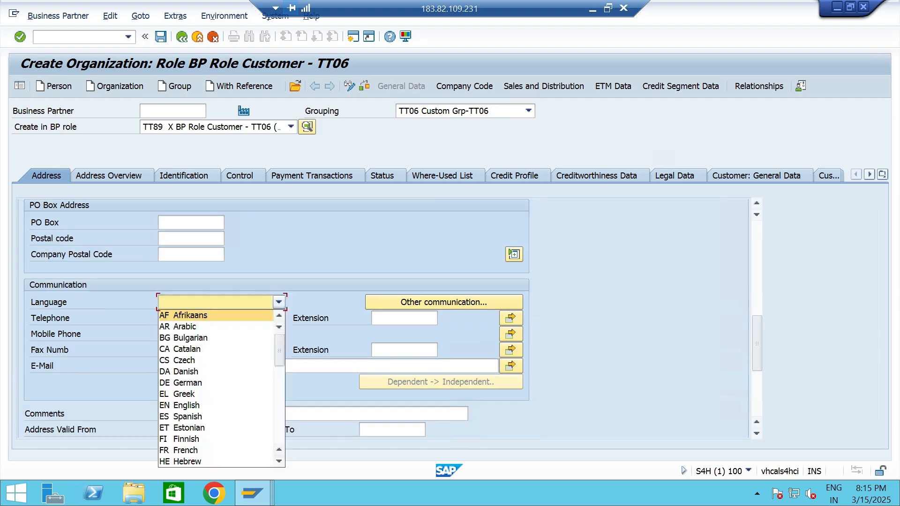
pyautogui.press('n')
pyautogui.press('Return')
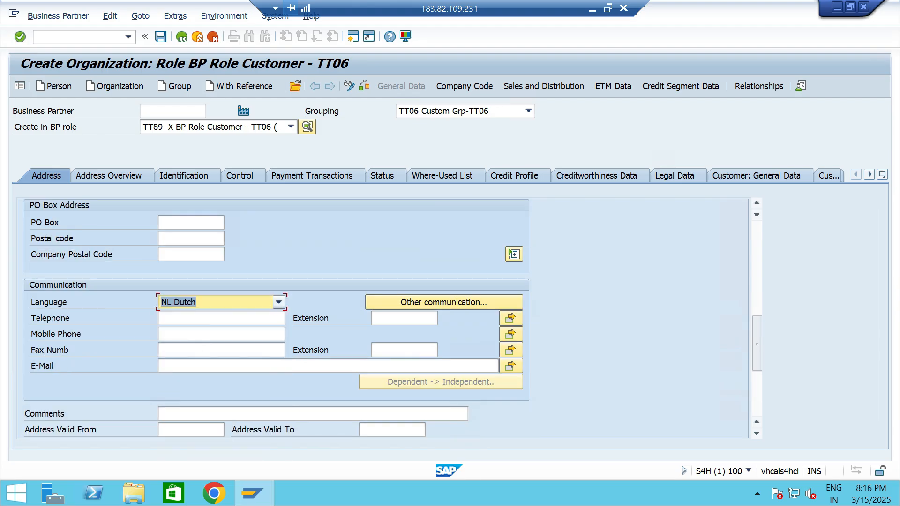
pyautogui.write('EN English')
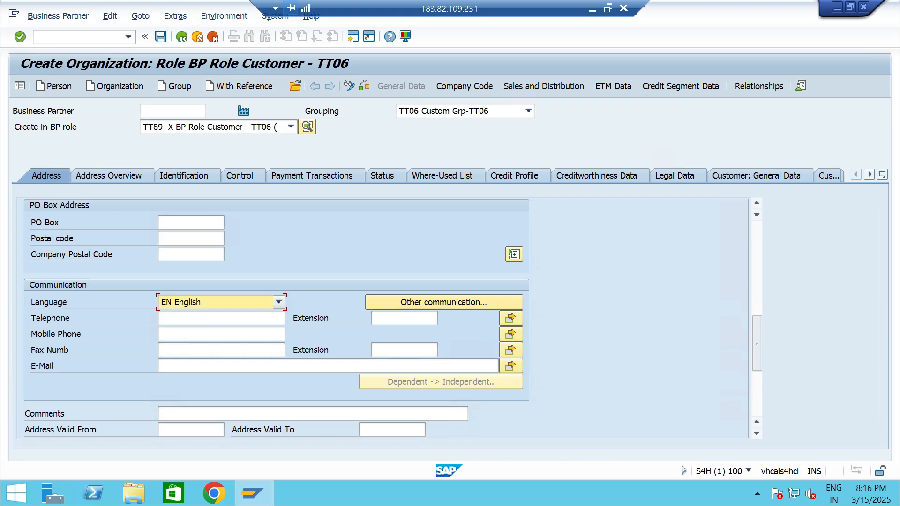
pyautogui.scroll(-4, 382, 318)
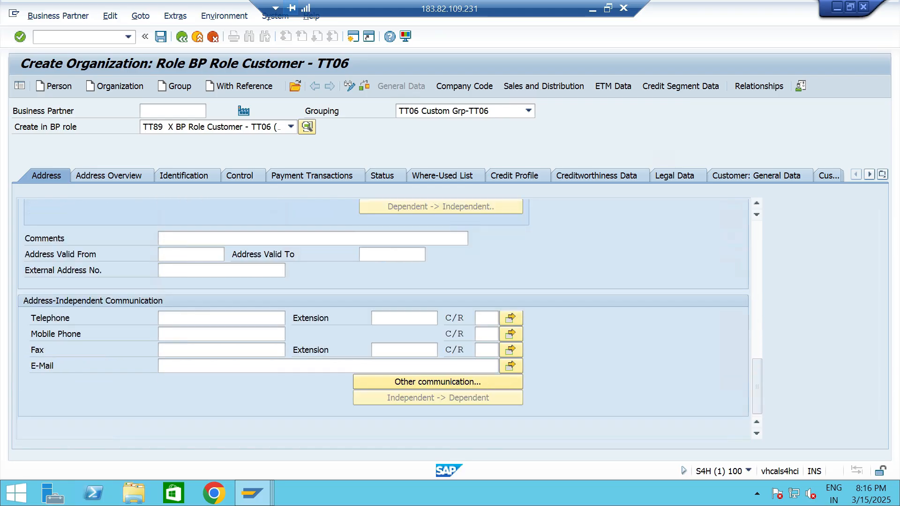
pyautogui.scroll(5, 382, 318)
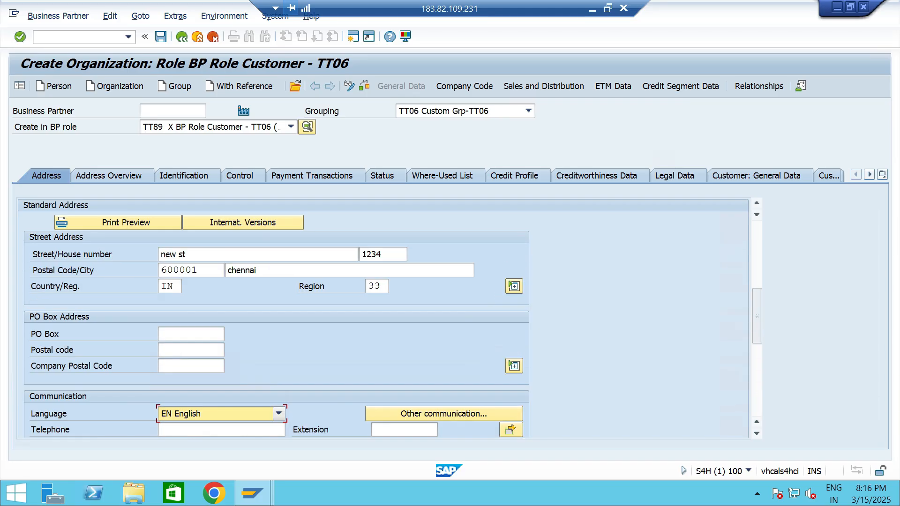
pyautogui.scroll(3, 382, 318)
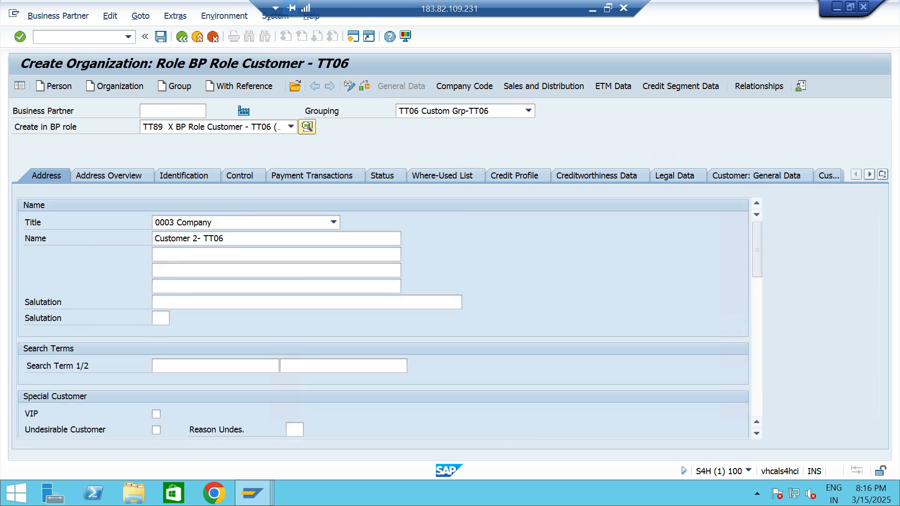
# Create the customer's company code data for TT06 with reconciliation account 120000.
pyautogui.click(464, 86)
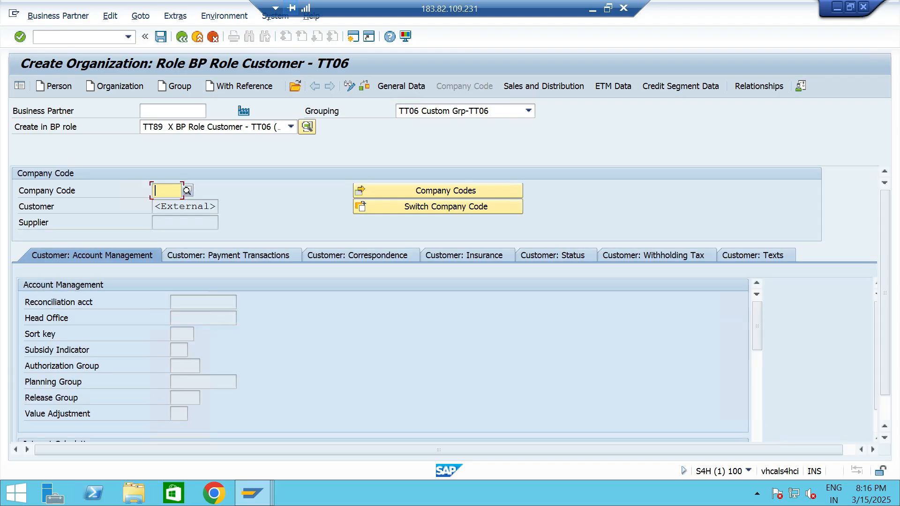
pyautogui.write('tt06')
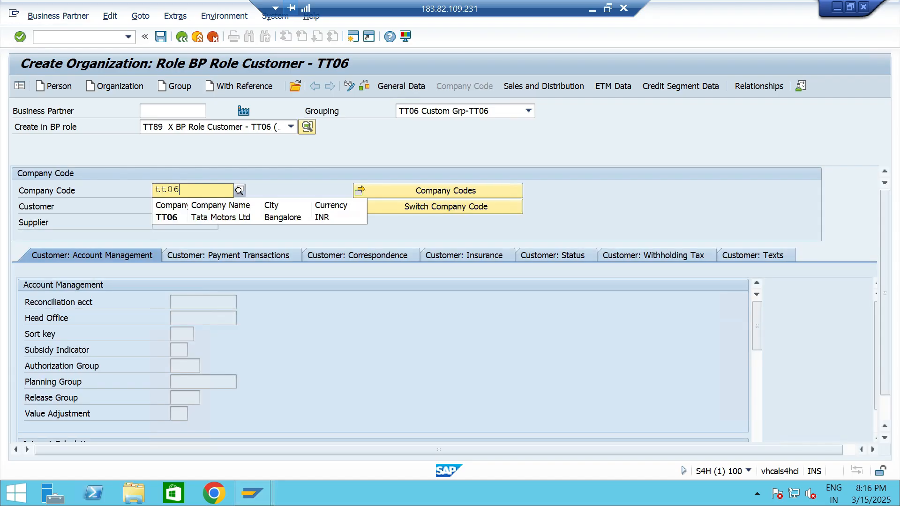
pyautogui.press('Down')
pyautogui.press('Return')
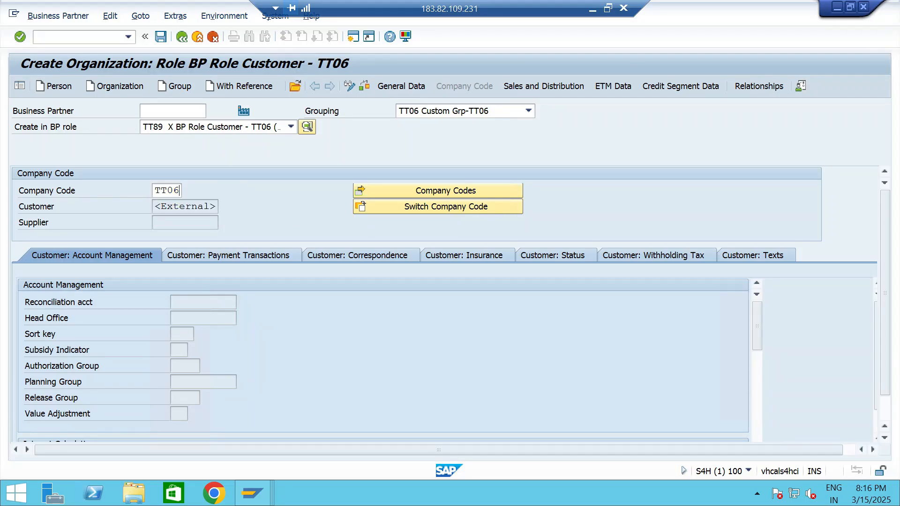
pyautogui.press('Return')
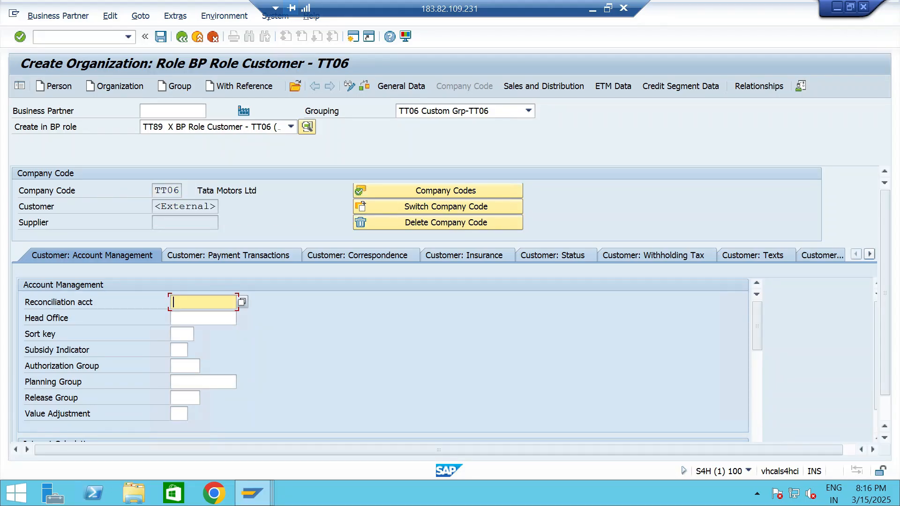
pyautogui.press('F4')
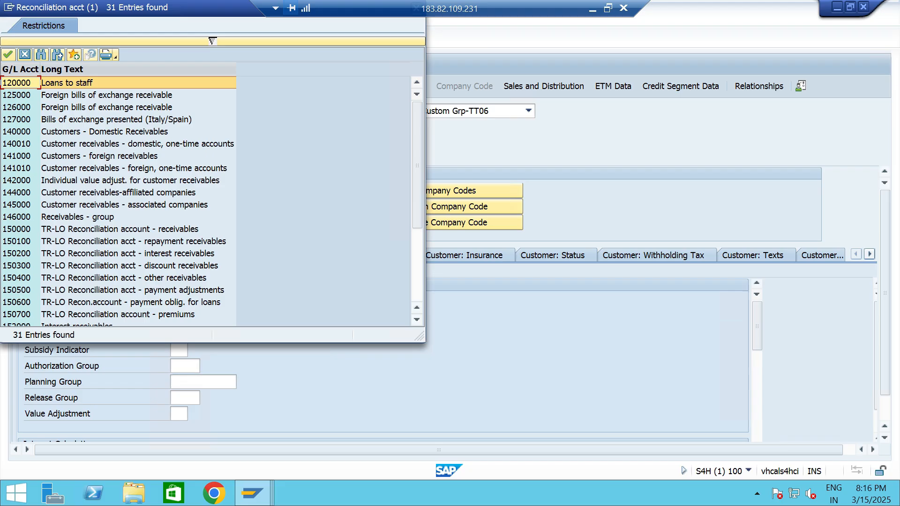
pyautogui.press('Return')
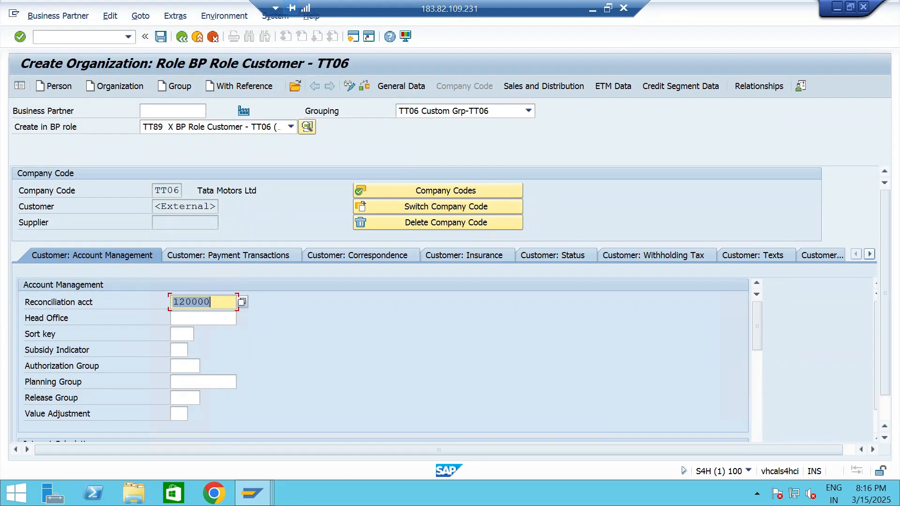
# Create the customer's sales area with sales organization TTS1, distribution channel Whole Sale - TT06 and division T6 (Cars - TT06).
pyautogui.click(544, 86)
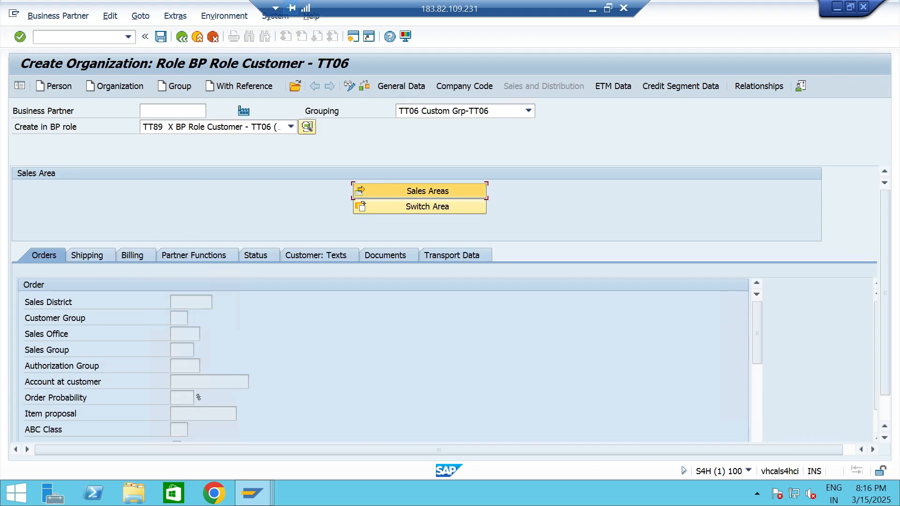
pyautogui.click(420, 191)
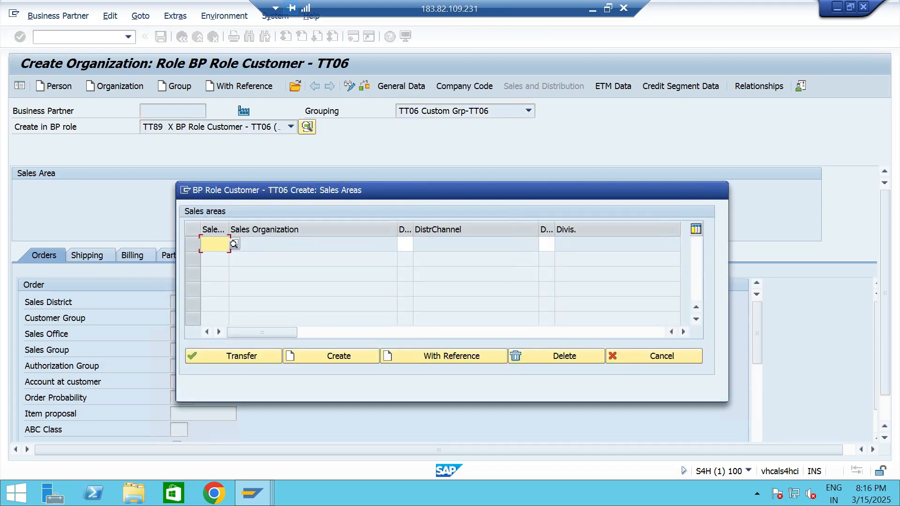
pyautogui.write('tts1')
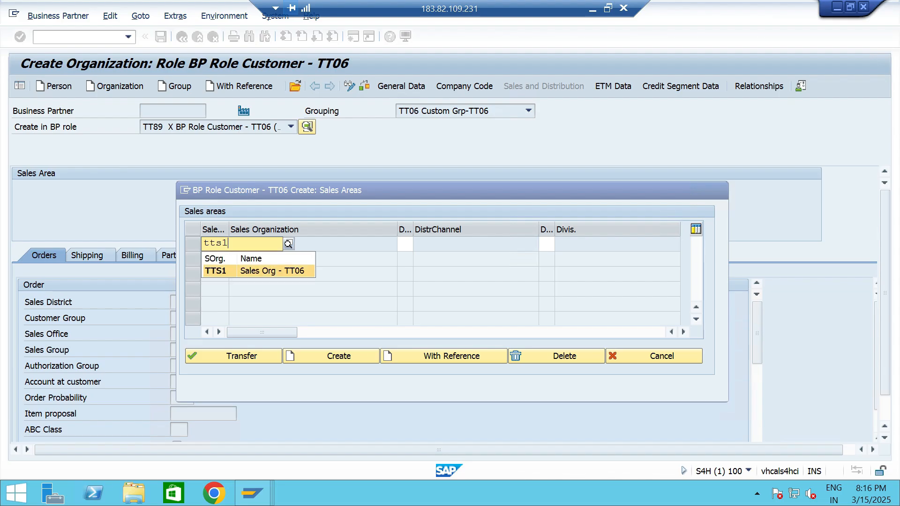
pyautogui.press('Return')
pyautogui.press('Tab')
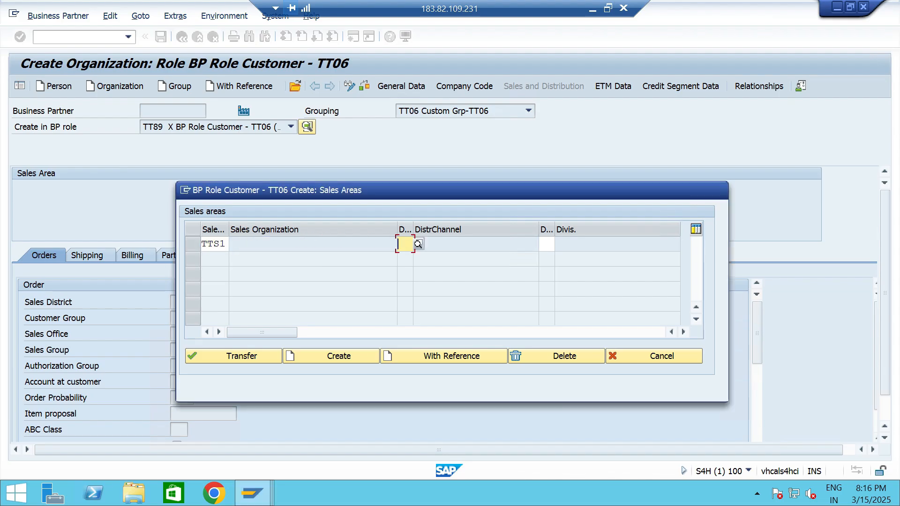
pyautogui.write('t')
pyautogui.press('Down')
pyautogui.press('Return')
pyautogui.press('Tab')
pyautogui.write('t6')
pyautogui.press('Return')
pyautogui.press('Return')
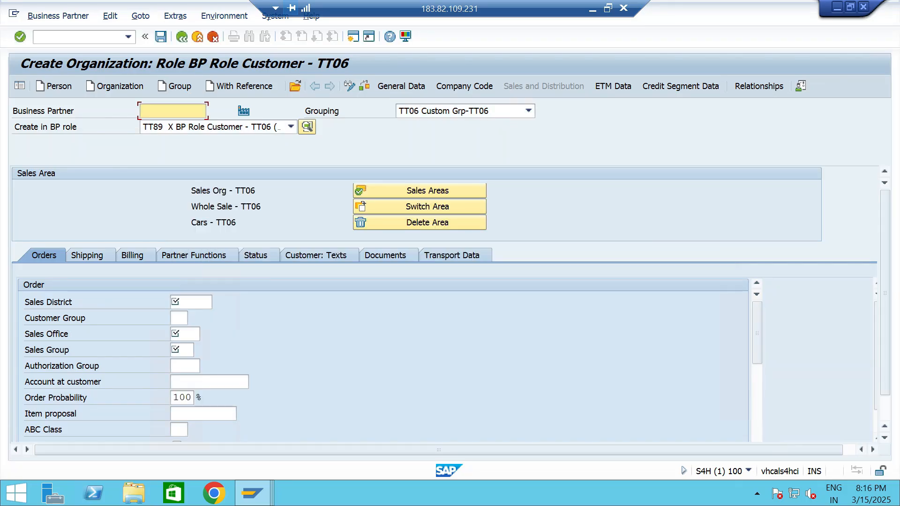
# Set the order data to sales district TTSD, sales office TTS1 (chennai - TT06) and sales group TT2.
pyautogui.click(190, 302)
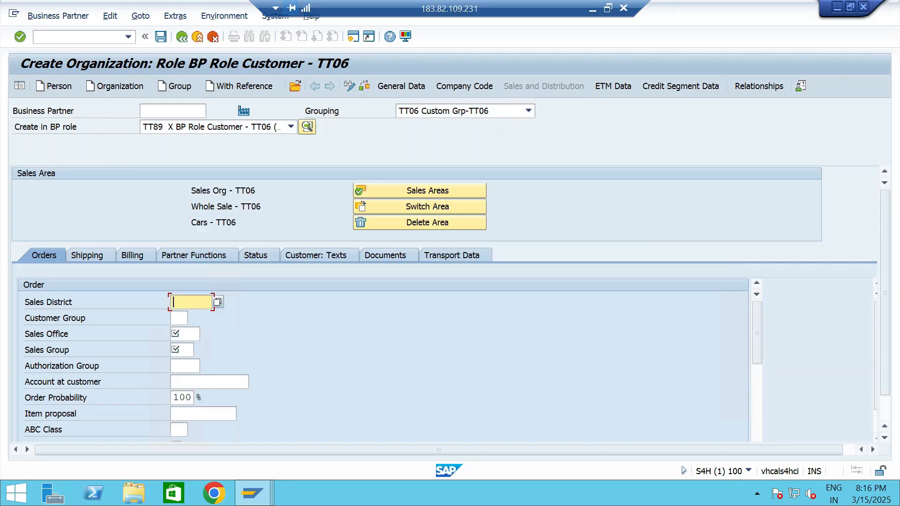
pyautogui.write('ttsd')
pyautogui.click(185, 334)
pyautogui.click(205, 334)
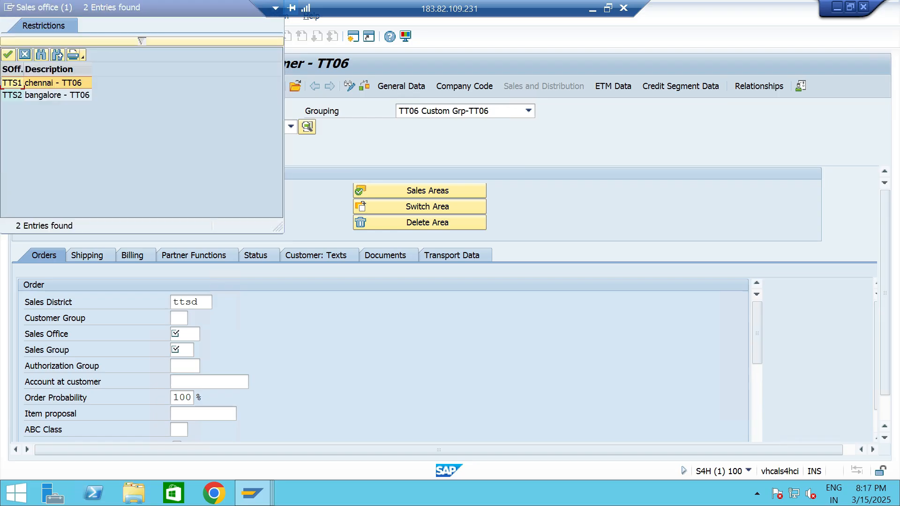
pyautogui.press('Return')
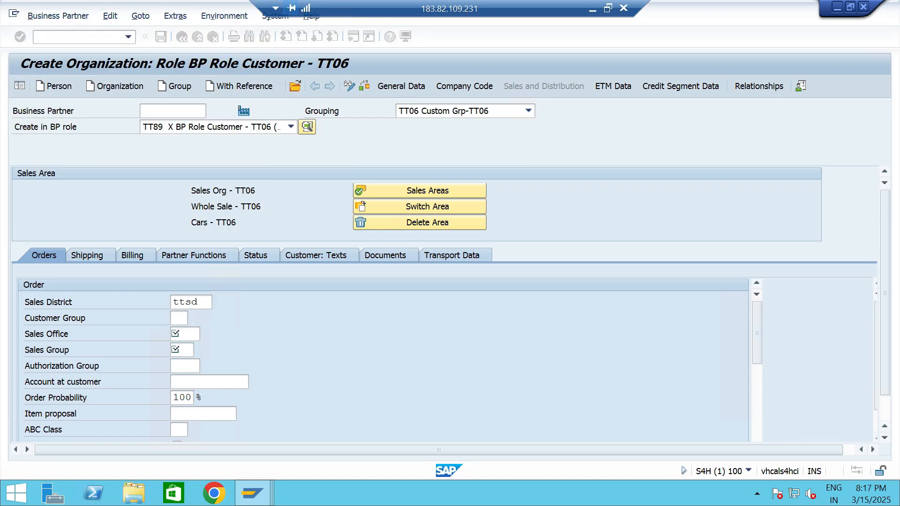
pyautogui.click(176, 349)
pyautogui.press('F4')
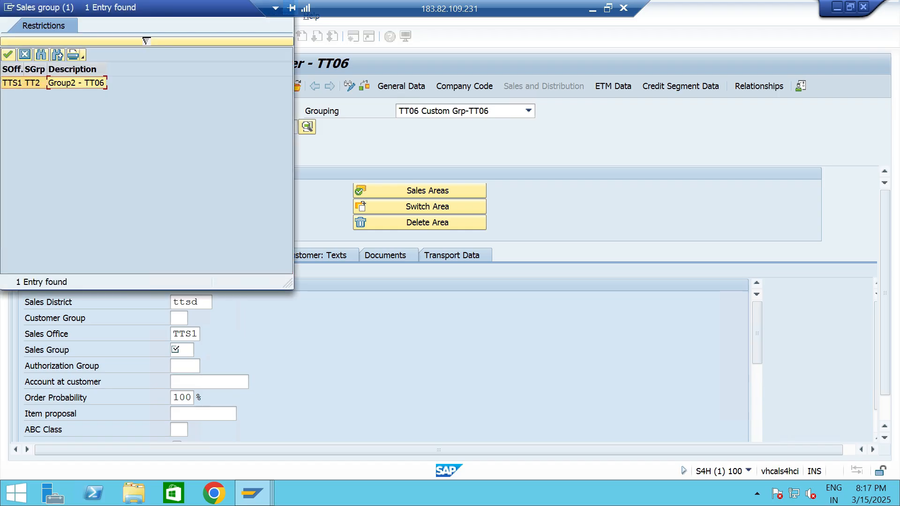
pyautogui.press('Return')
pyautogui.press('Return')
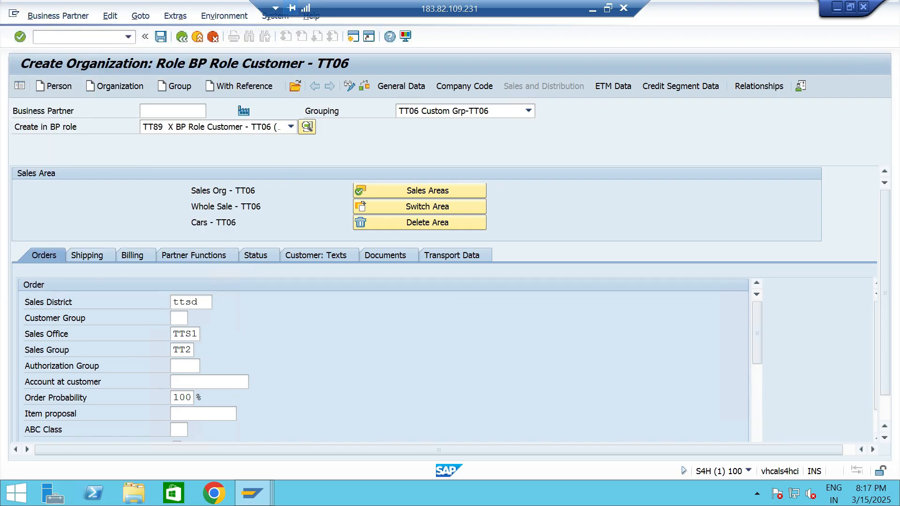
# Set the price group to 01 (Bulk buyer) and the customer pricing procedure to 1 (Standard) in the order data.
pyautogui.scroll(-1, 383, 358)
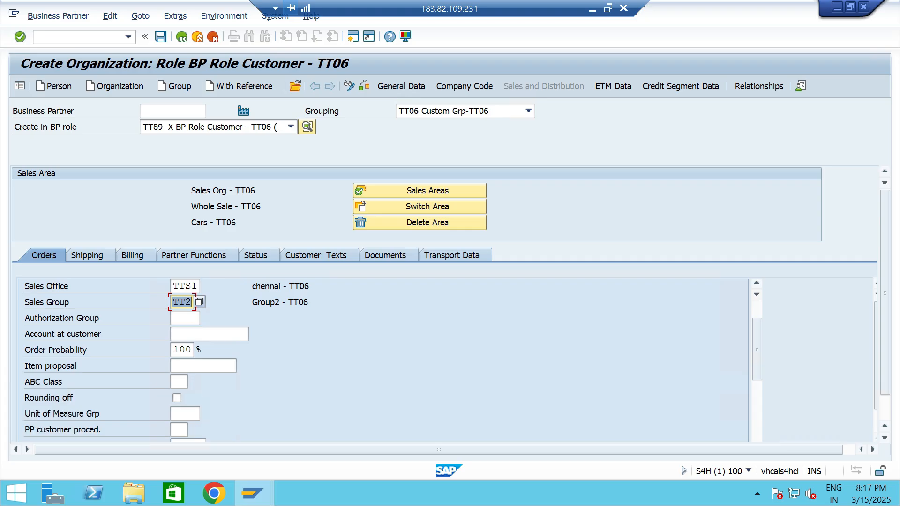
pyautogui.scroll(-2, 383, 358)
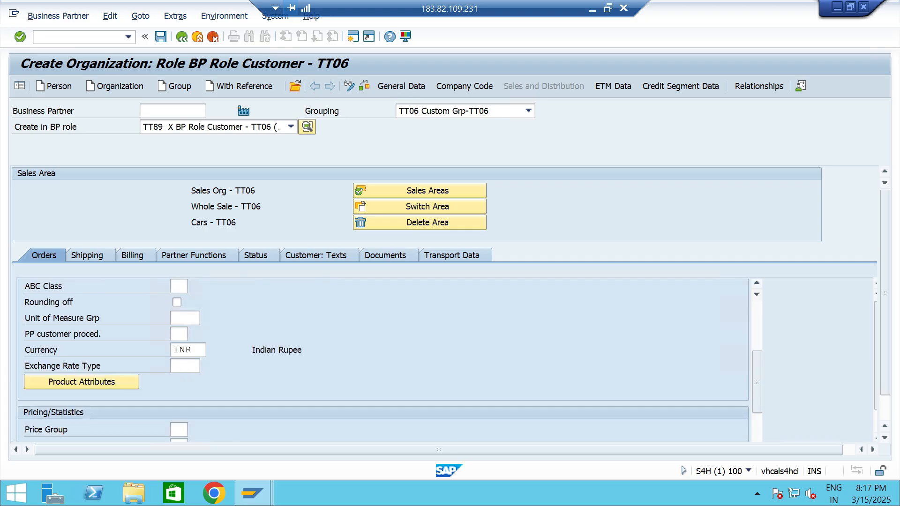
pyautogui.scroll(-2, 383, 359)
pyautogui.click(178, 335)
pyautogui.write('01')
pyautogui.press('Tab')
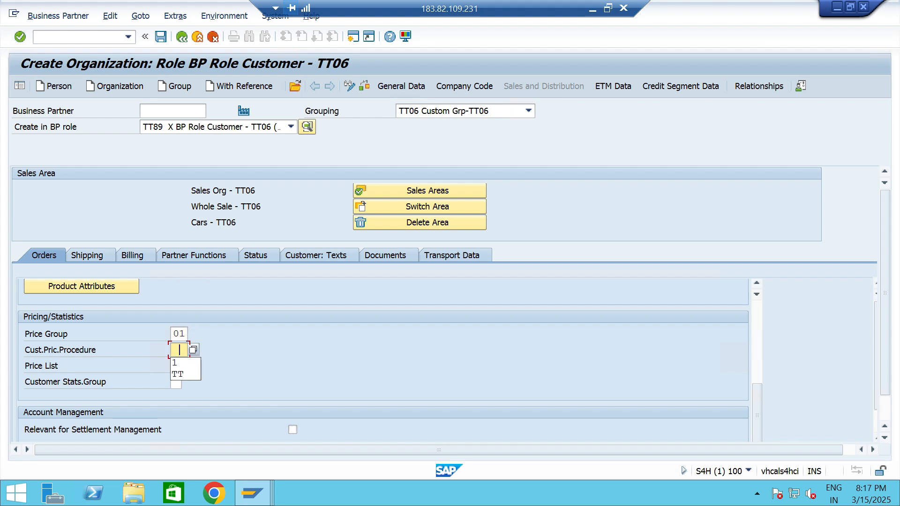
pyautogui.write('1')
pyautogui.press('Return')
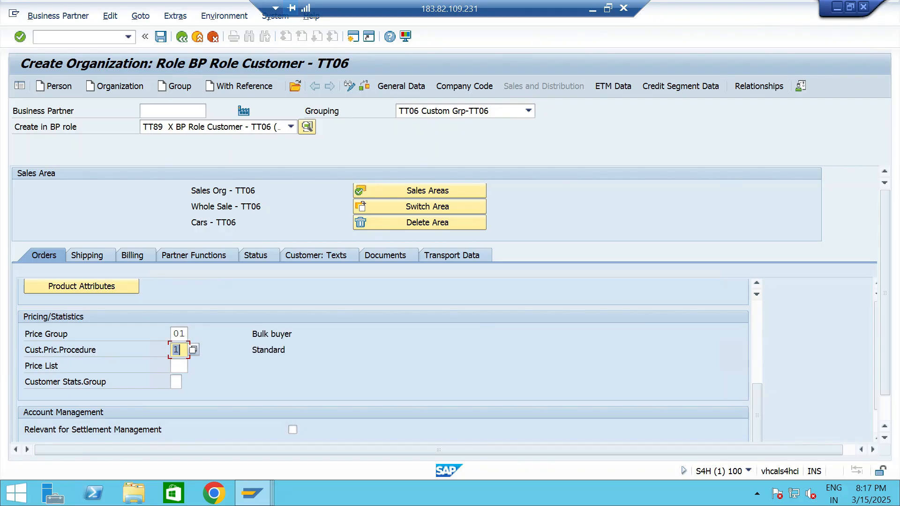
pyautogui.scroll(-2, 383, 360)
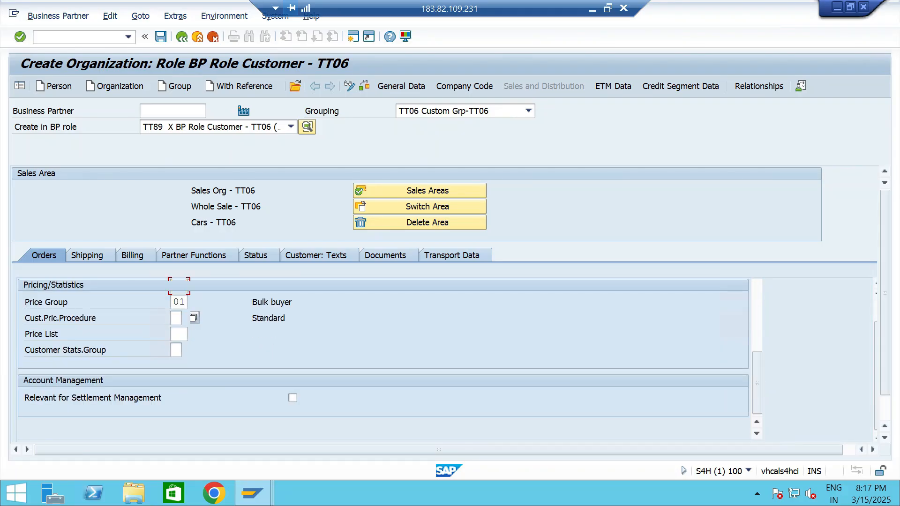
pyautogui.scroll(-5, 383, 328)
pyautogui.scroll(5, 383, 328)
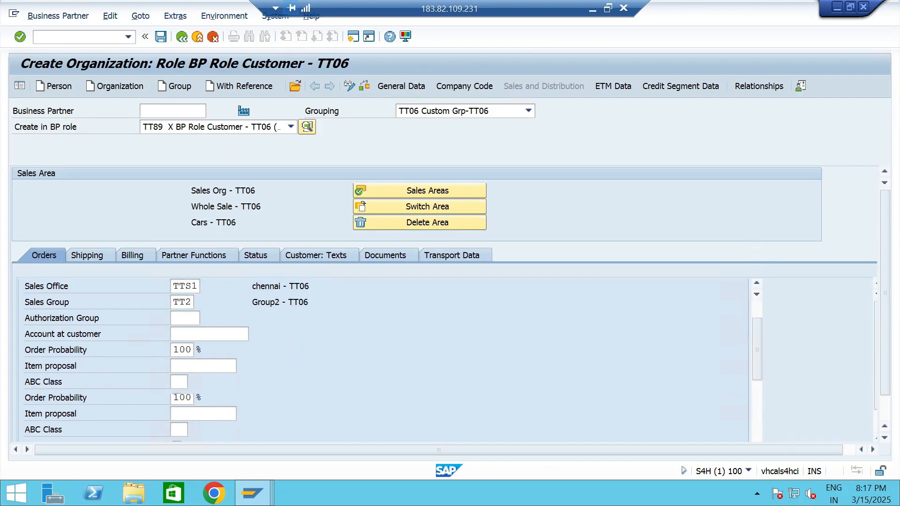
# Set the shipping data to delivering plant TTP2 and shipping condition 01 Standard.
pyautogui.click(88, 255)
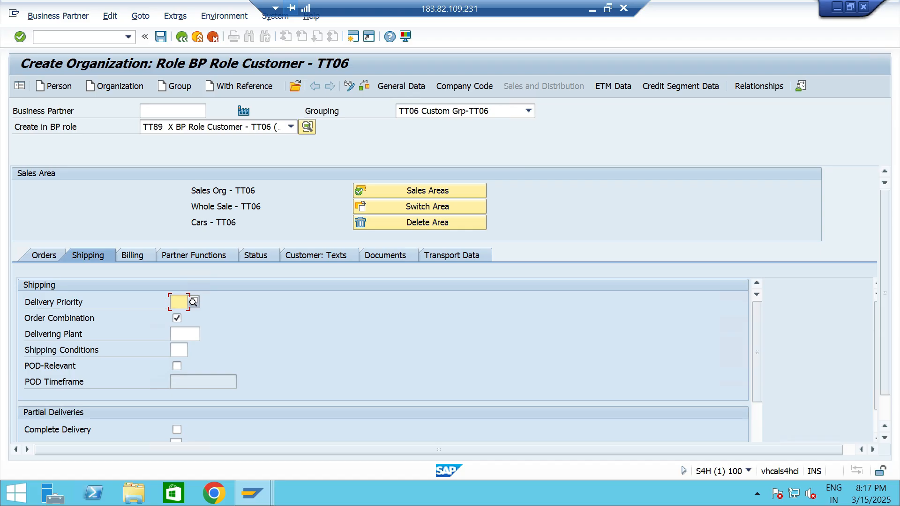
pyautogui.click(184, 334)
pyautogui.write('ttp2')
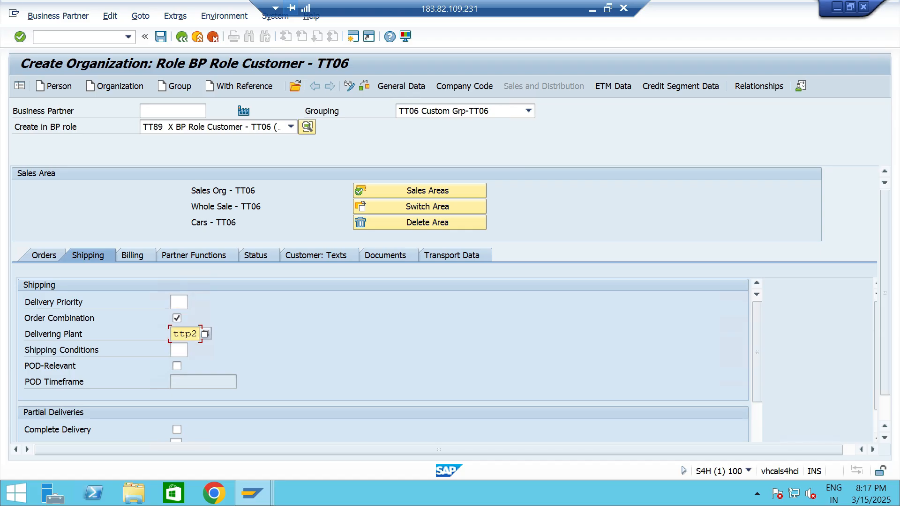
pyautogui.click(178, 350)
pyautogui.click(192, 349)
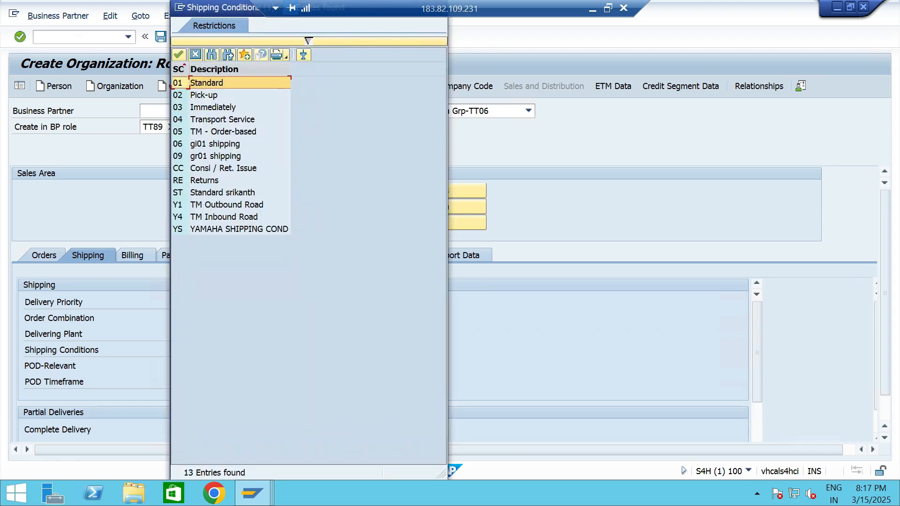
pyautogui.doubleClick(192, 83)
pyautogui.scroll(-4, 383, 349)
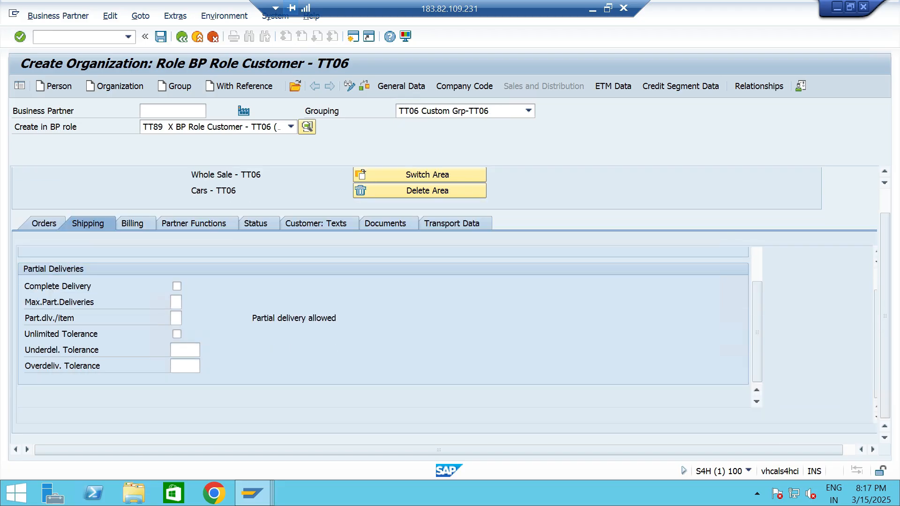
# Set the billing data's Incoterms to CFR with Incoterms Location 1 chennai.
pyautogui.click(133, 223)
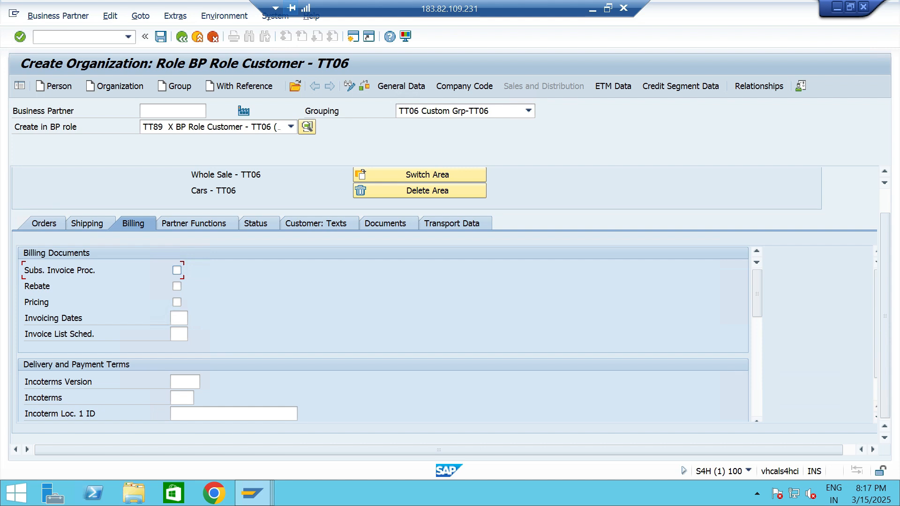
pyautogui.click(182, 398)
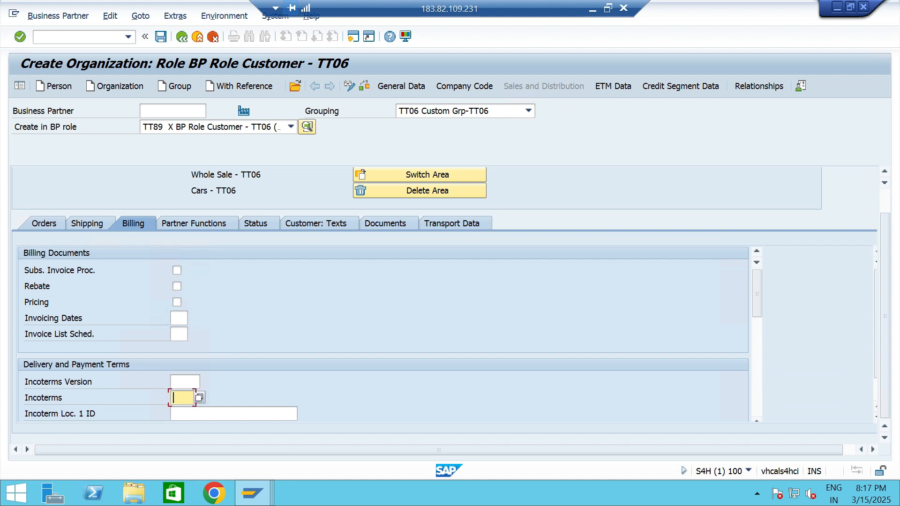
pyautogui.write('CFR')
pyautogui.press('Tab')
pyautogui.press('Tab')
pyautogui.write('chennai')
# Set the payment terms to 0001 and the customer account assignment group to 01 Domestic Revenues.
pyautogui.scroll(-2, 382, 328)
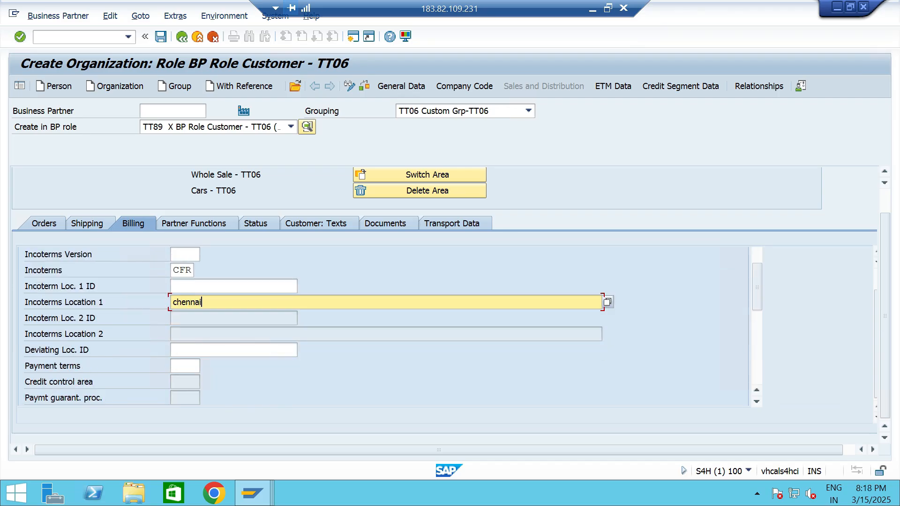
pyautogui.scroll(-2, 382, 328)
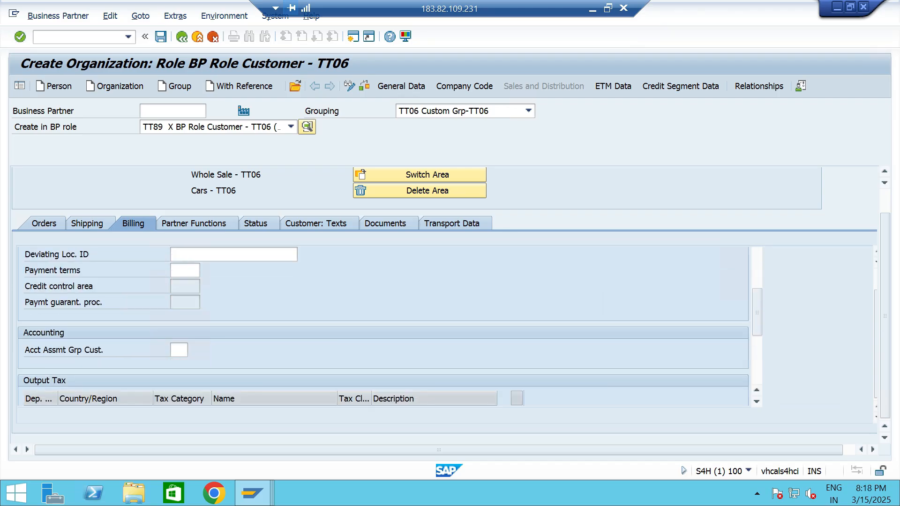
pyautogui.write('0001')
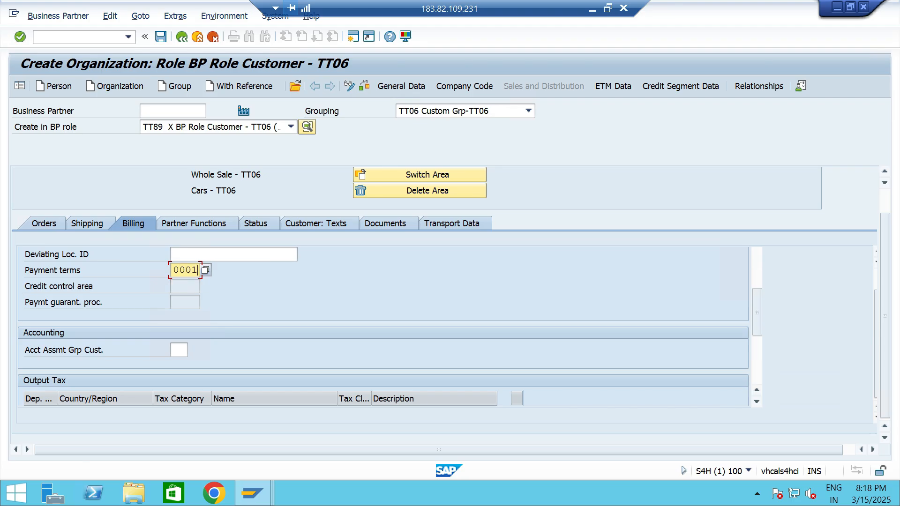
pyautogui.click(178, 350)
pyautogui.click(193, 349)
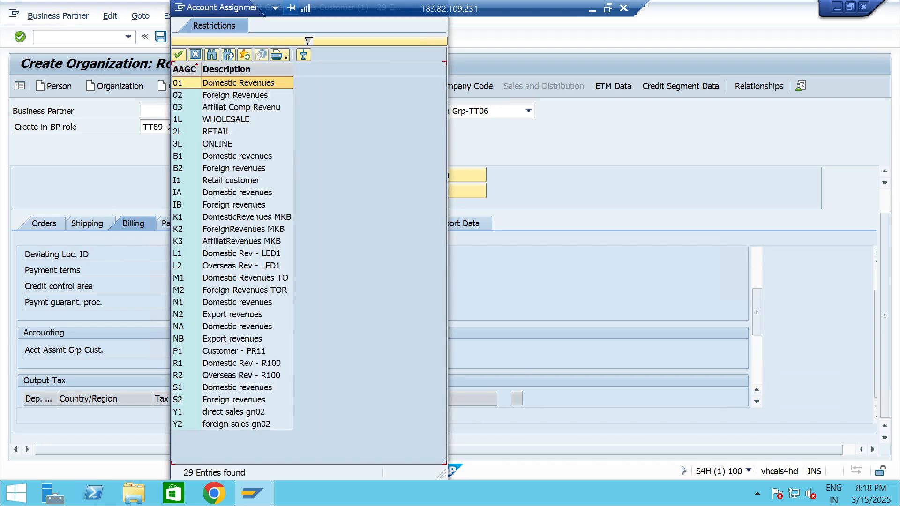
pyautogui.press('Return')
# Set the output tax classification to 0 for tax categories JOCG, JOSG and JOIG.
pyautogui.scroll(-1, 383, 327)
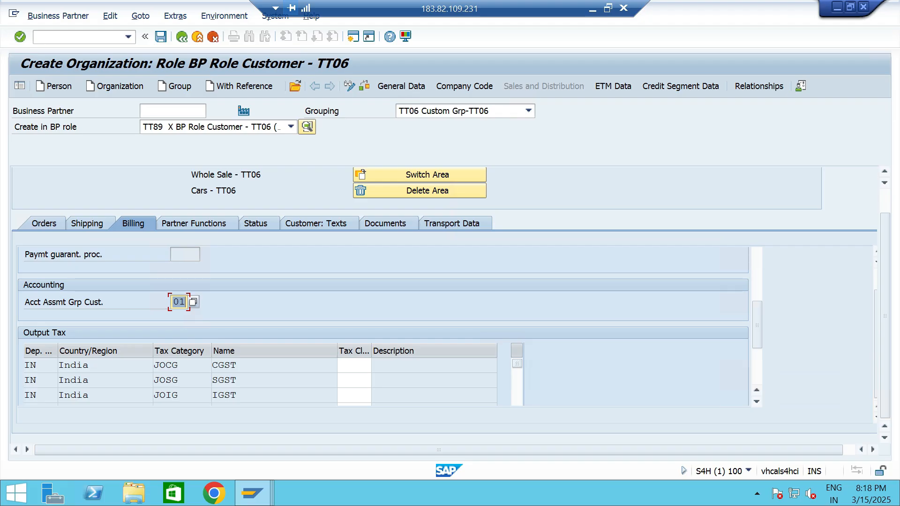
pyautogui.click(354, 365)
pyautogui.write('0')
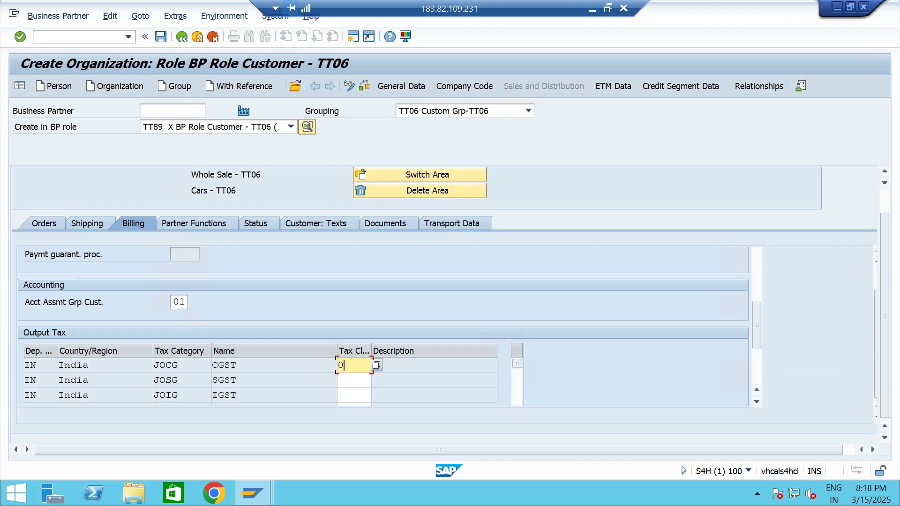
pyautogui.click(354, 380)
pyautogui.write('0')
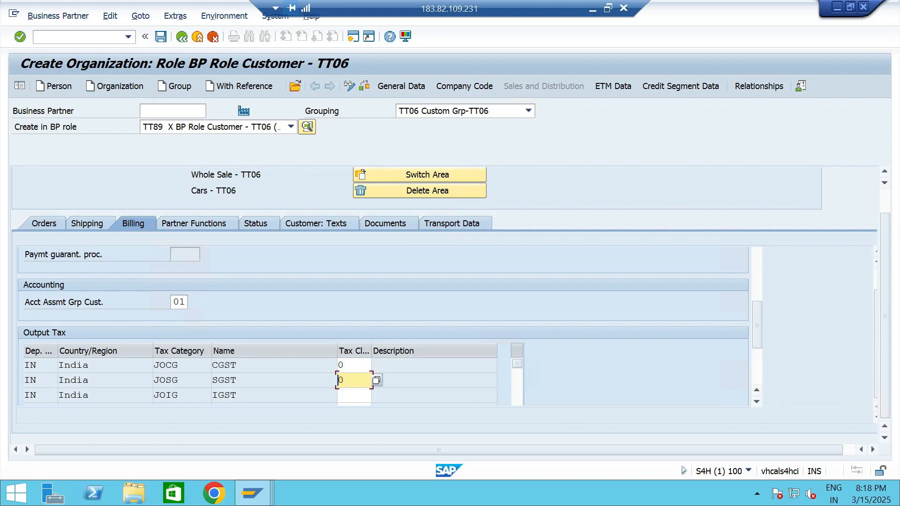
pyautogui.press('Tab')
pyautogui.write('0')
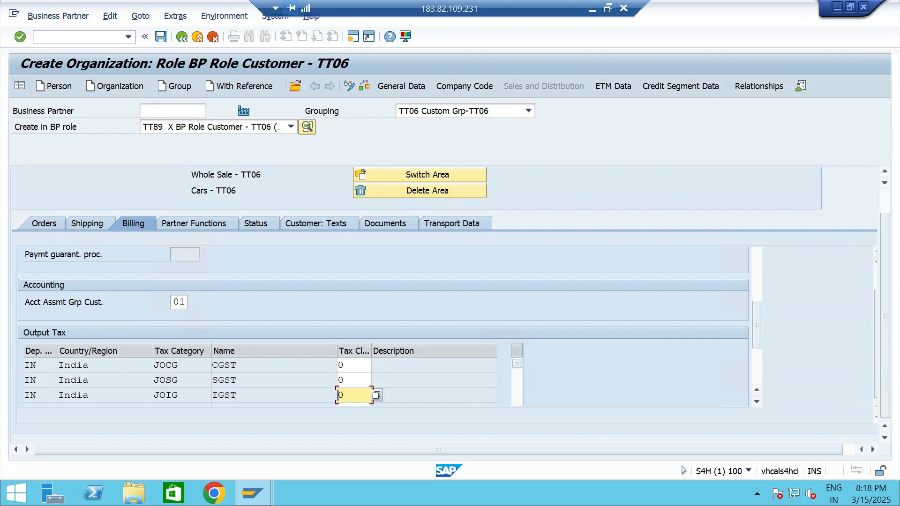
# Set the output tax classification to 0 for tax categories ZOCG, ZOSG and TCS, and validate the entries.
pyautogui.click(757, 402)
pyautogui.click(756, 402)
pyautogui.click(756, 402)
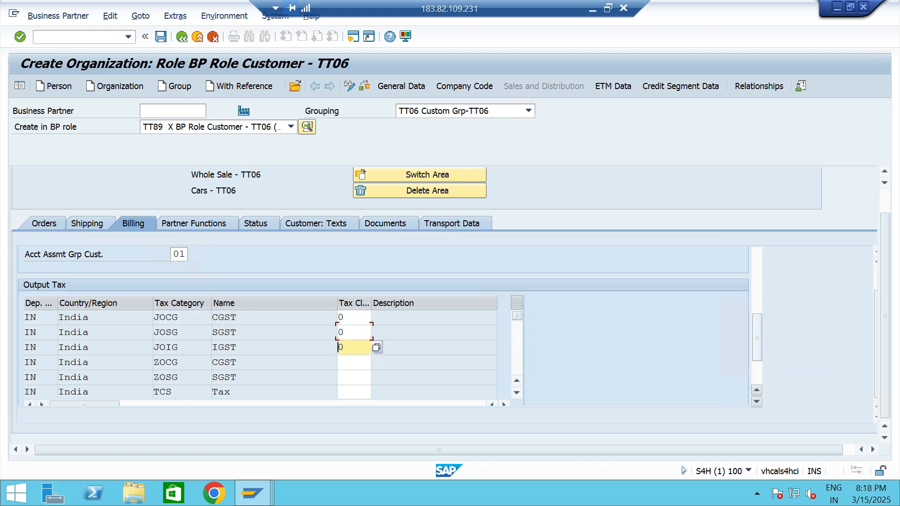
pyautogui.click(756, 401)
pyautogui.press('Tab')
pyautogui.write('0')
pyautogui.press('Tab')
pyautogui.write('0')
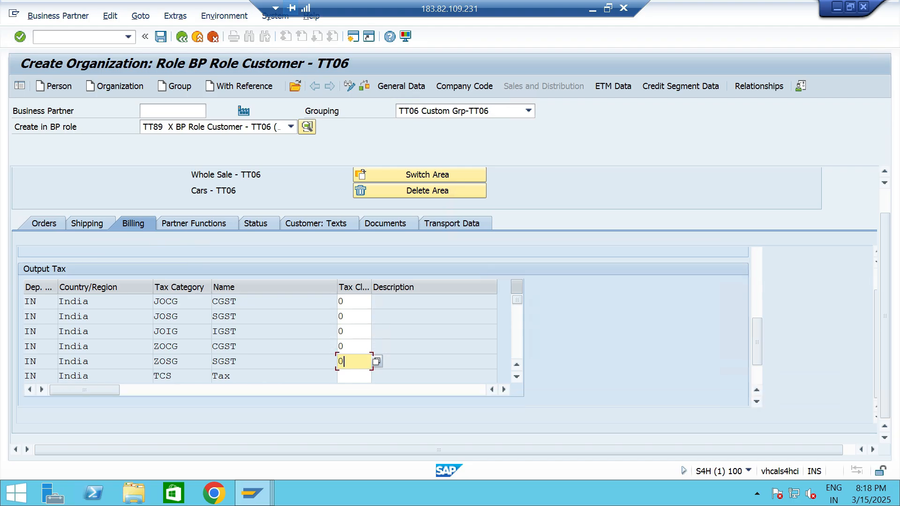
pyautogui.press('Tab')
pyautogui.write('0')
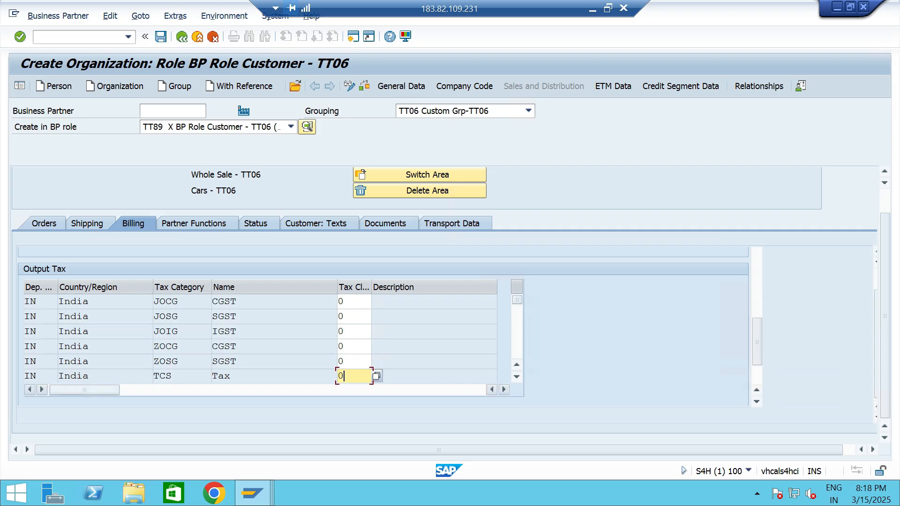
pyautogui.press('Return')
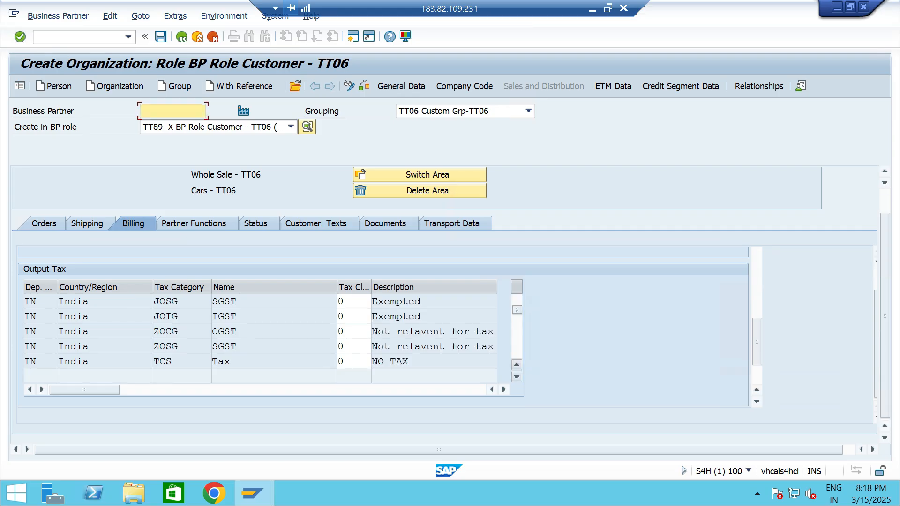
pyautogui.click(516, 365)
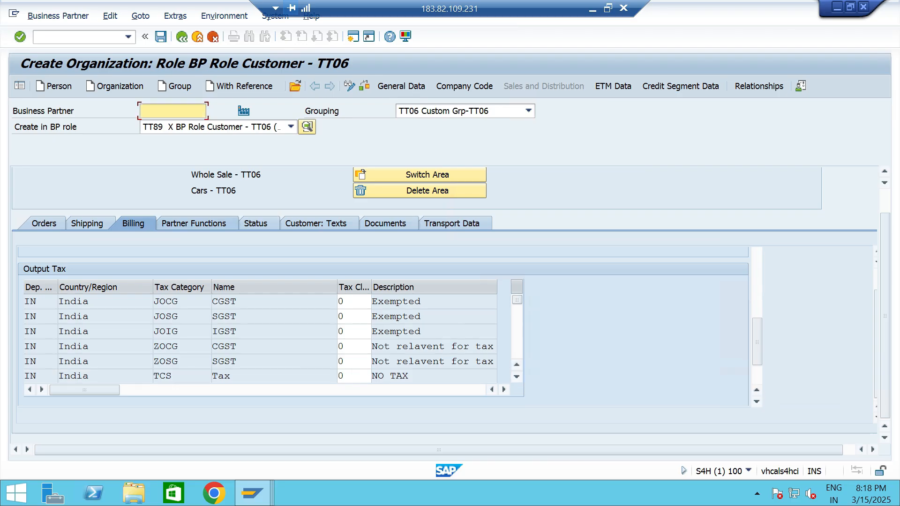
# Enter SP Sold-to Party and BP Bill-to Party in the sales area's partner functions table.
pyautogui.click(194, 223)
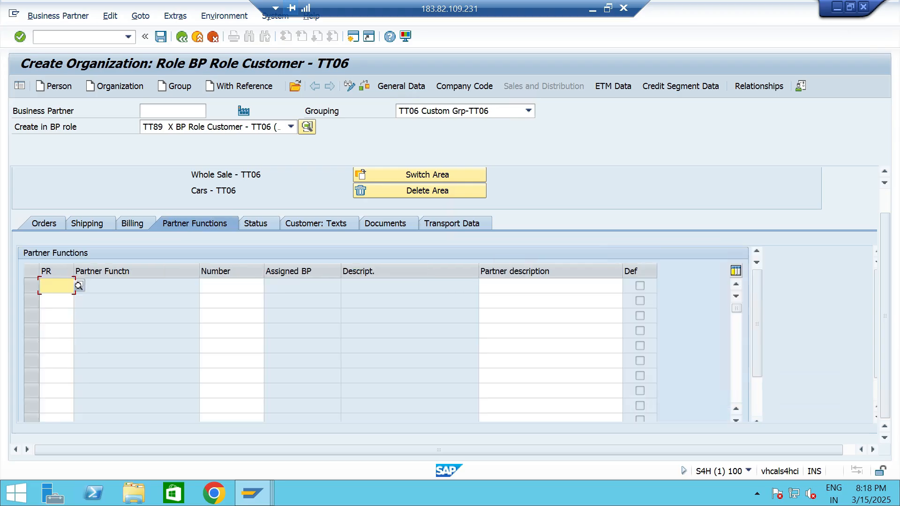
pyautogui.click(79, 285)
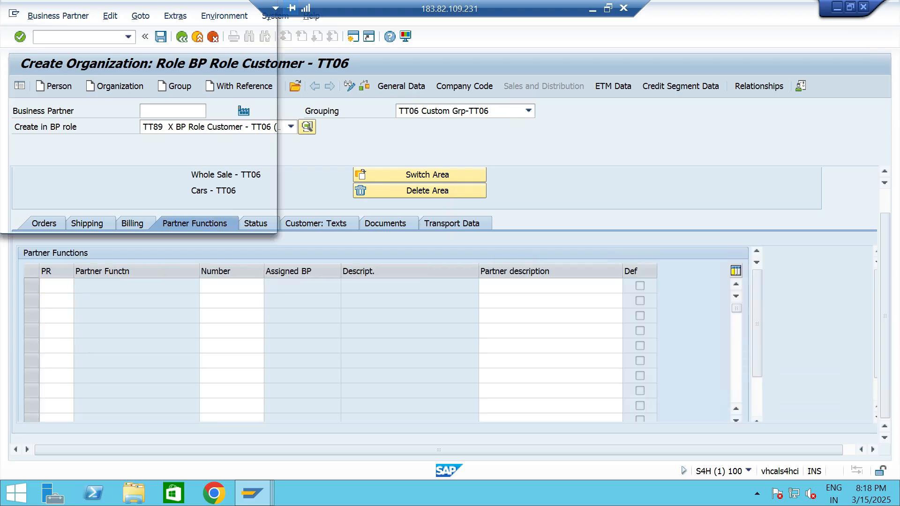
pyautogui.press('Return')
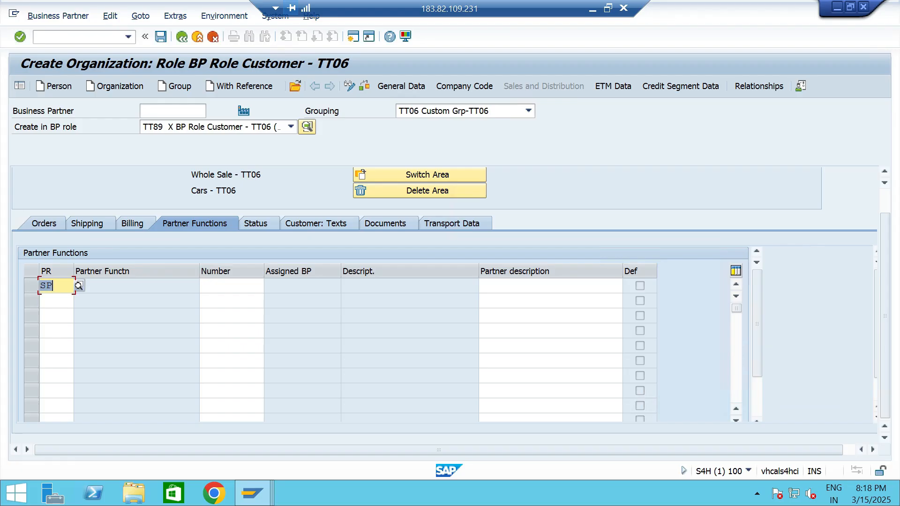
pyautogui.press('F4')
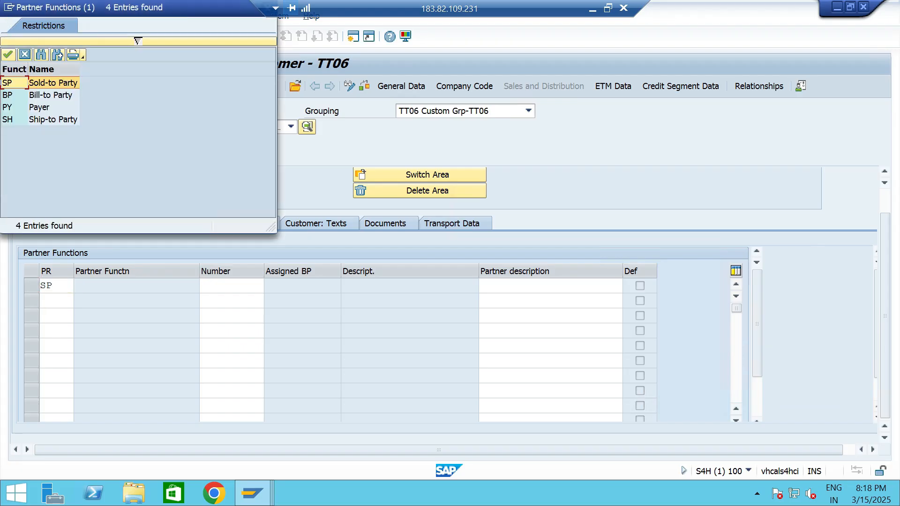
pyautogui.press('Down')
pyautogui.press('Return')
pyautogui.press('Down')
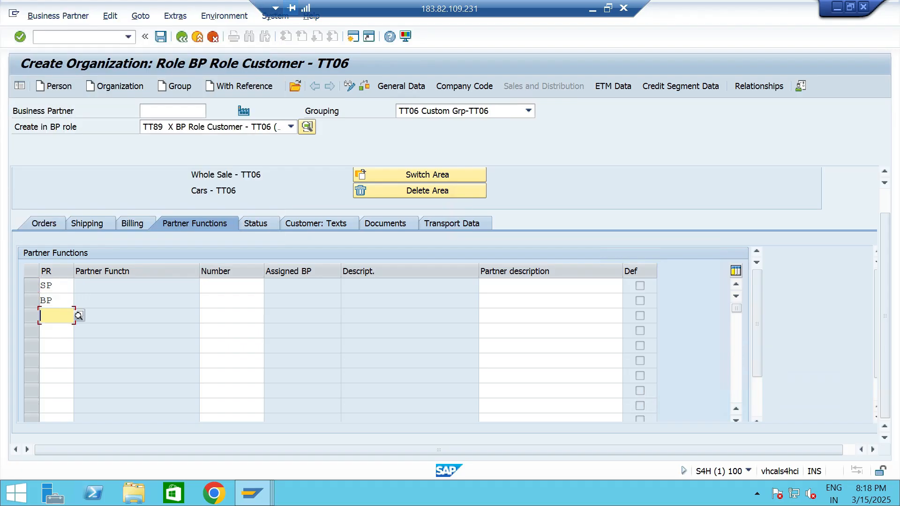
# Add the partner functions PY Payer and SH Ship-to Party below the bill-to party.
pyautogui.press('F4')
pyautogui.press('Down')
pyautogui.press('Down')
pyautogui.press('Return')
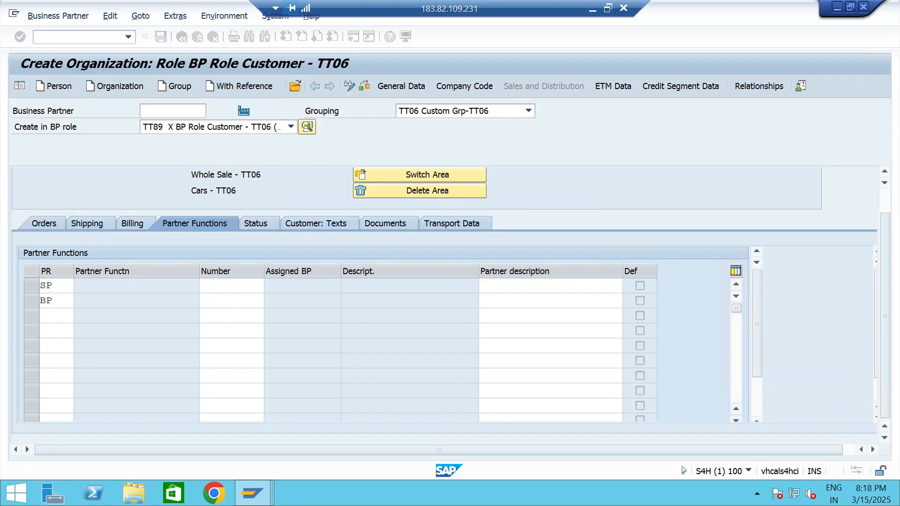
pyautogui.press('Down')
pyautogui.write('SH')
# Open the credit profile in the general data and select the scoring rule STANDARD Standard Rule Without Automatic Calculation.
pyautogui.click(401, 86)
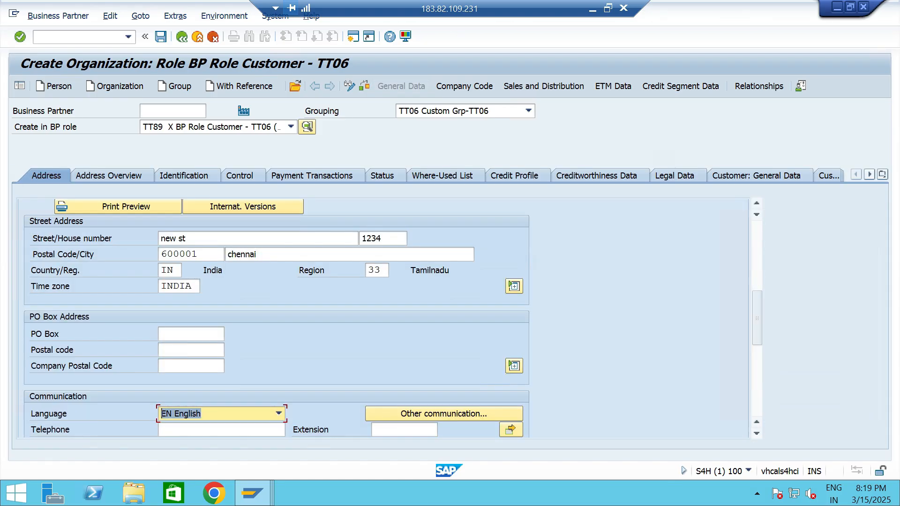
pyautogui.click(515, 176)
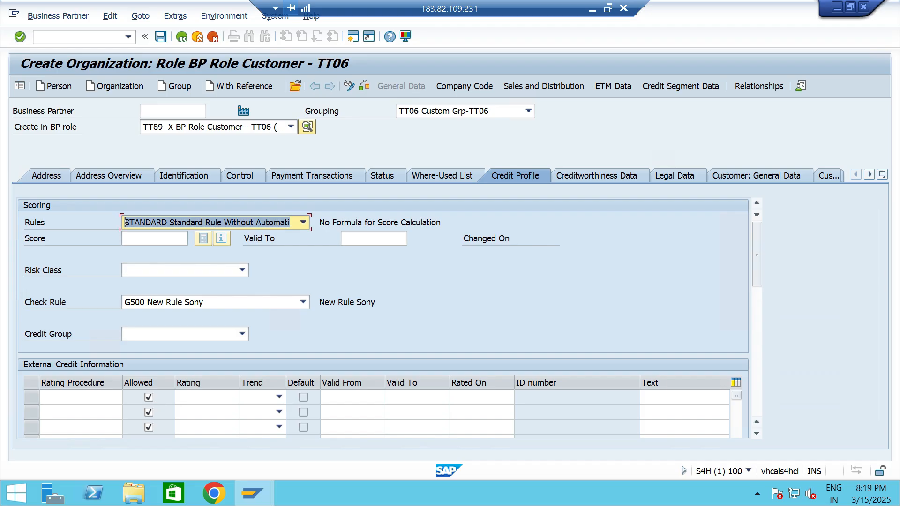
pyautogui.press('F4')
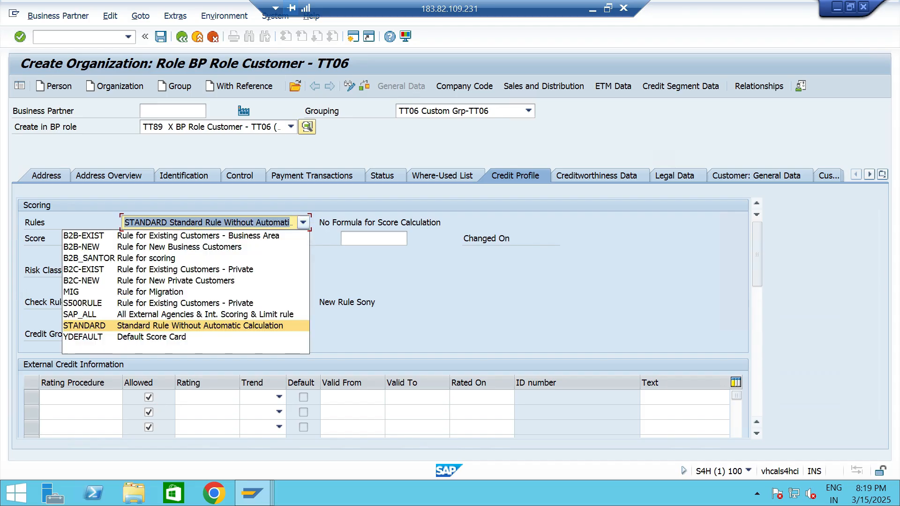
pyautogui.press('Down')
pyautogui.press('Up')
pyautogui.press('Return')
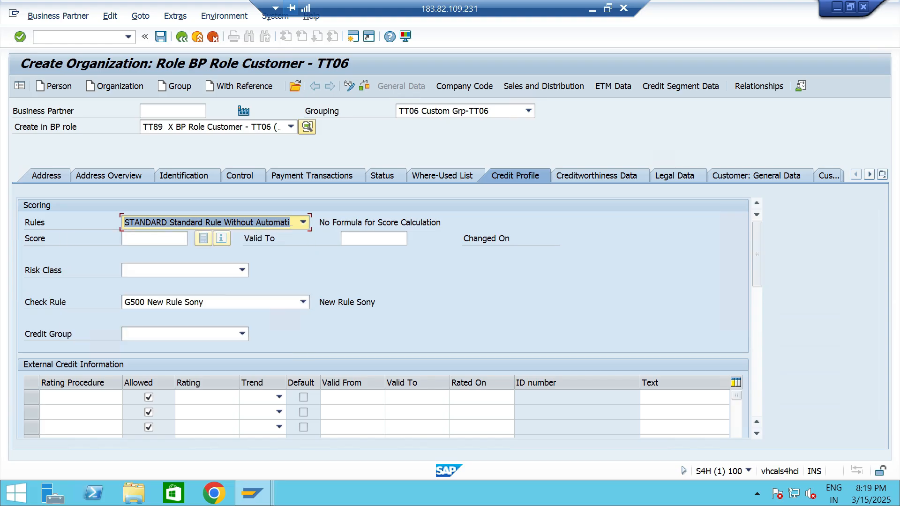
# Set the credit profile's score validity end date to 31.05.2025.
pyautogui.click(154, 238)
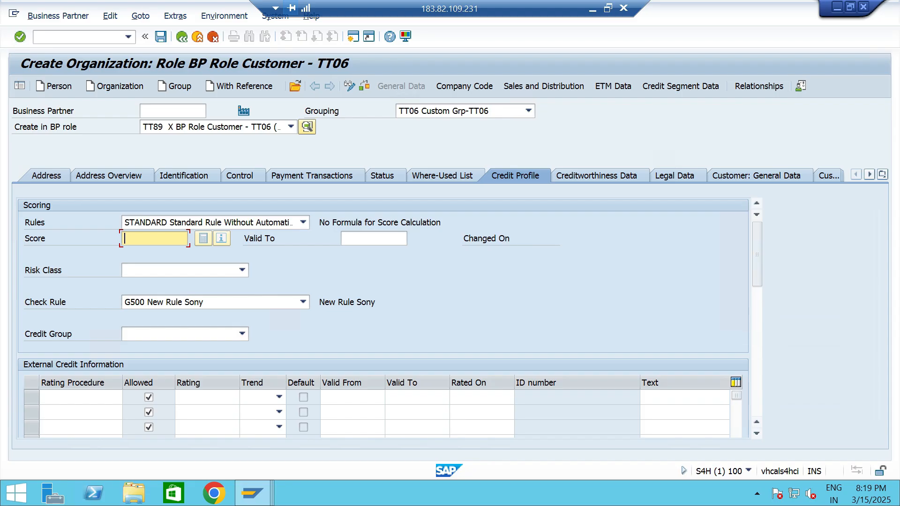
pyautogui.click(373, 239)
pyautogui.press('F4')
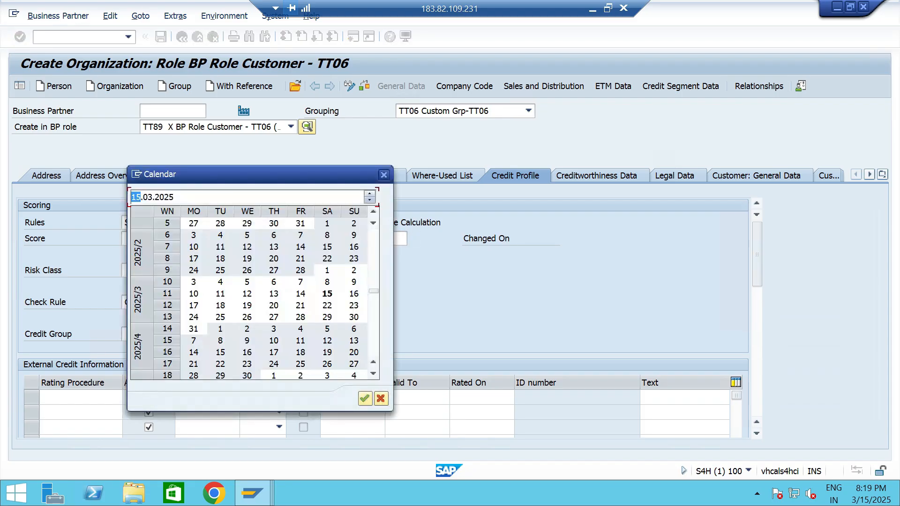
pyautogui.press('Return')
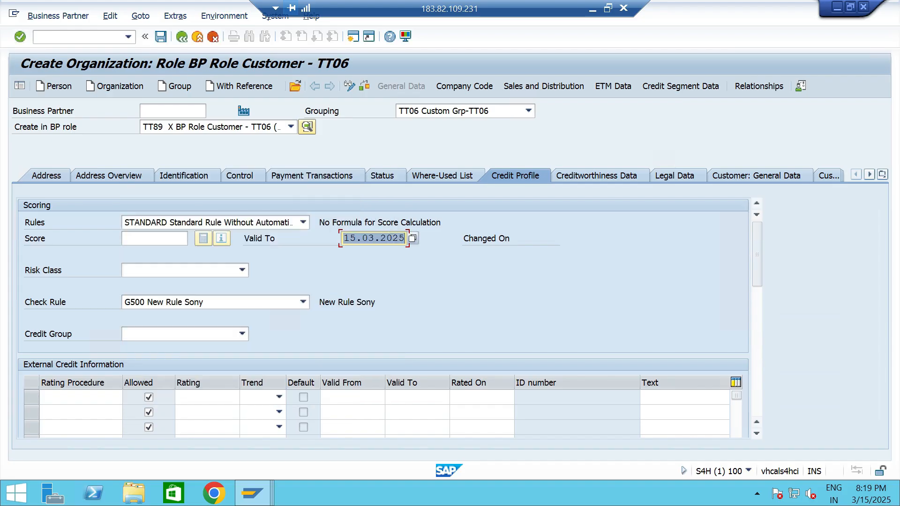
pyautogui.press('F4')
pyautogui.scroll(-2, 274, 295)
pyautogui.doubleClick(327, 341)
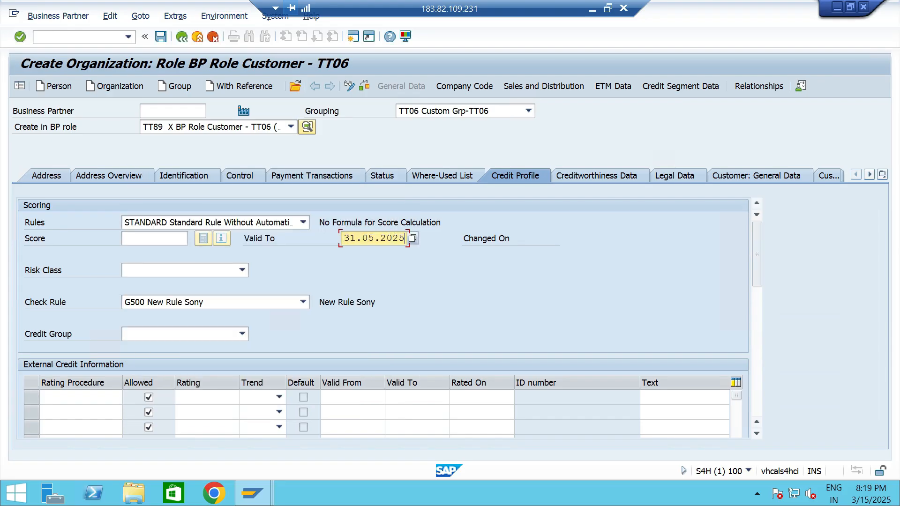
# Set the credit profile's risk class to TT1 HIGH RISK - TT06.
pyautogui.click(242, 270)
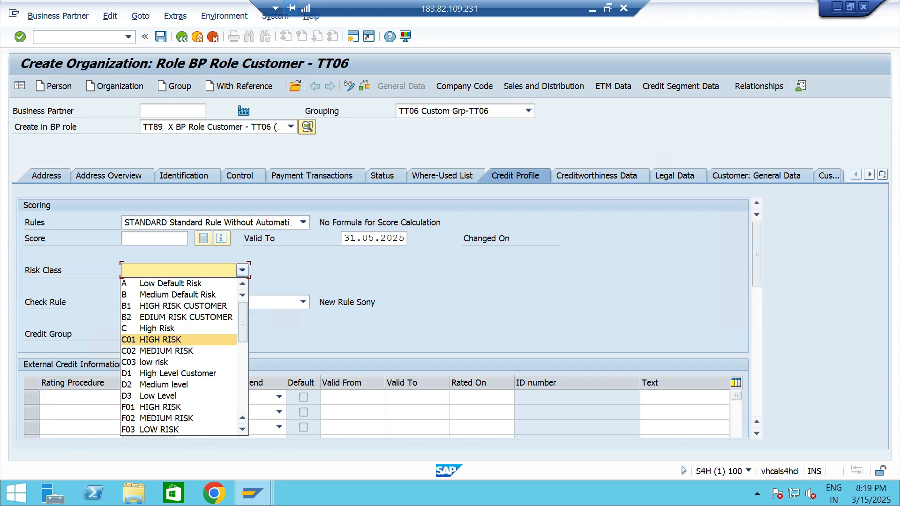
pyautogui.scroll(-5, 178, 339)
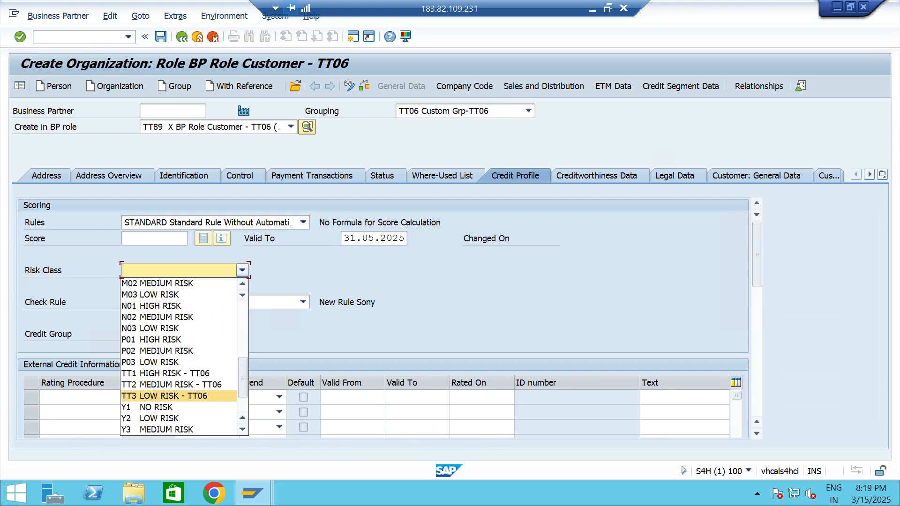
pyautogui.click(175, 374)
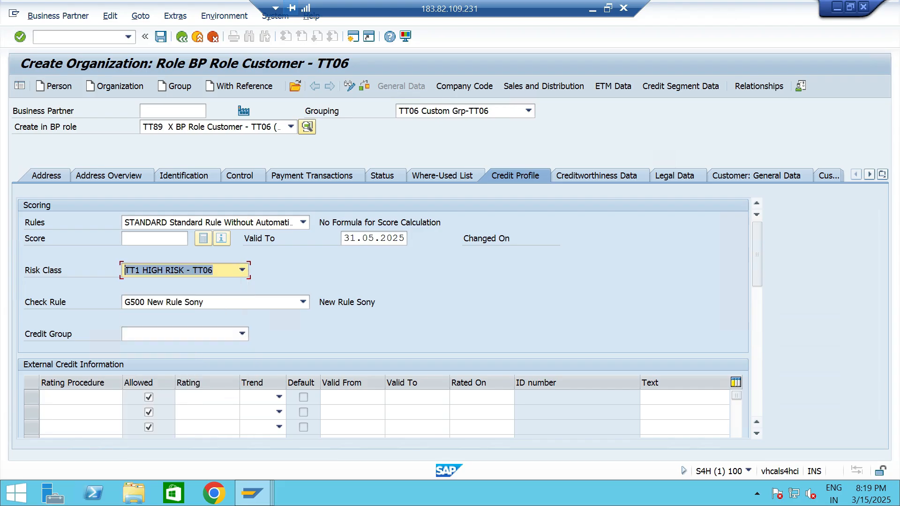
# Set the check rule to B1 Credit Limit Check Only (Dynamic) and the credit group to 2 Small / Medium Customers.
pyautogui.click(304, 301)
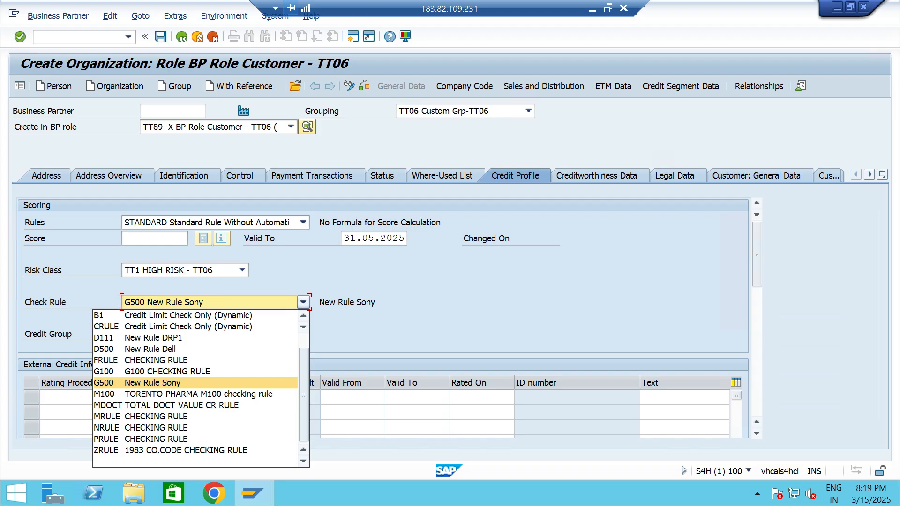
pyautogui.scroll(1, 196, 349)
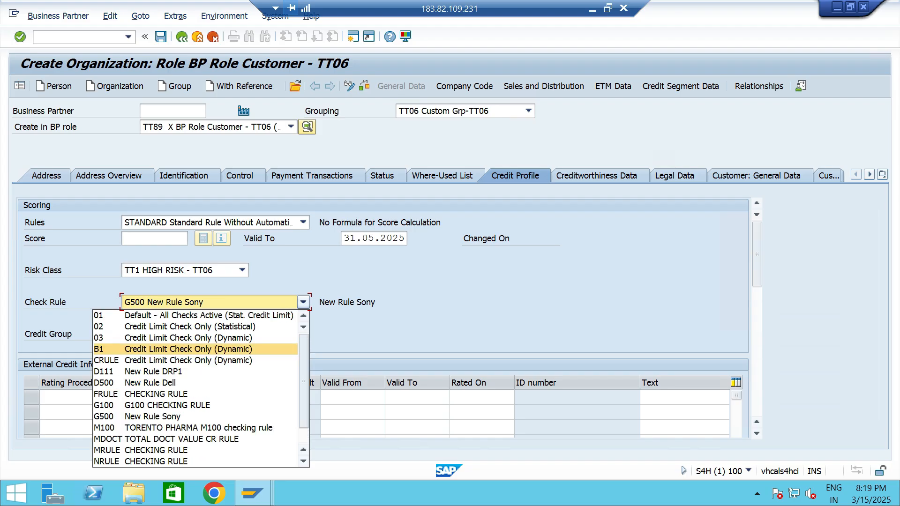
pyautogui.scroll(-1, 196, 349)
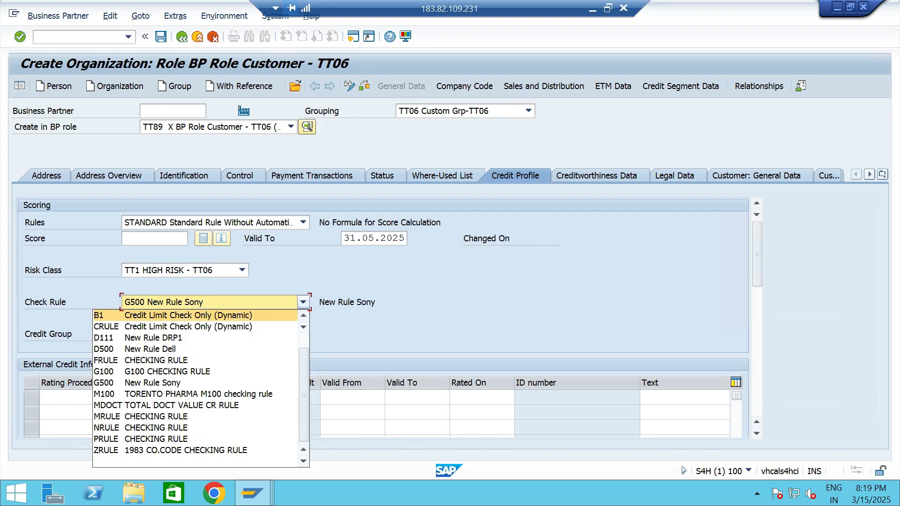
pyautogui.click(197, 315)
pyautogui.click(242, 334)
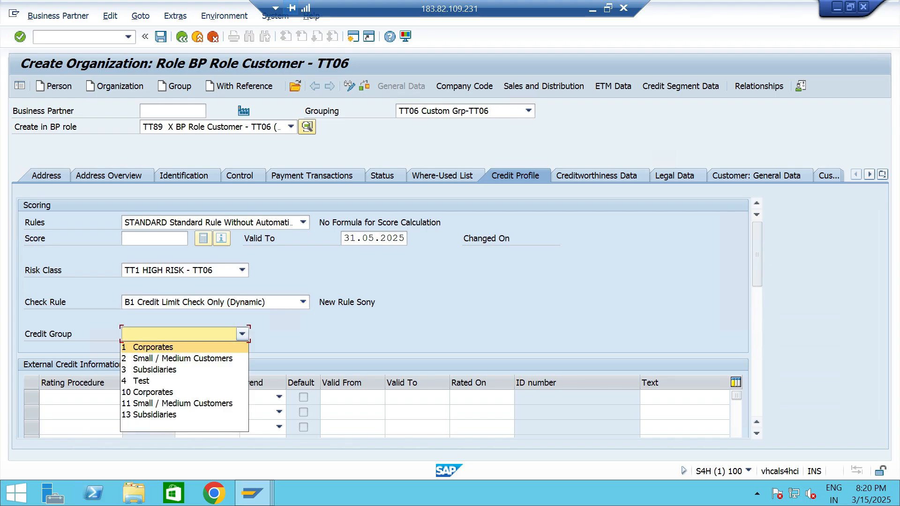
pyautogui.click(183, 358)
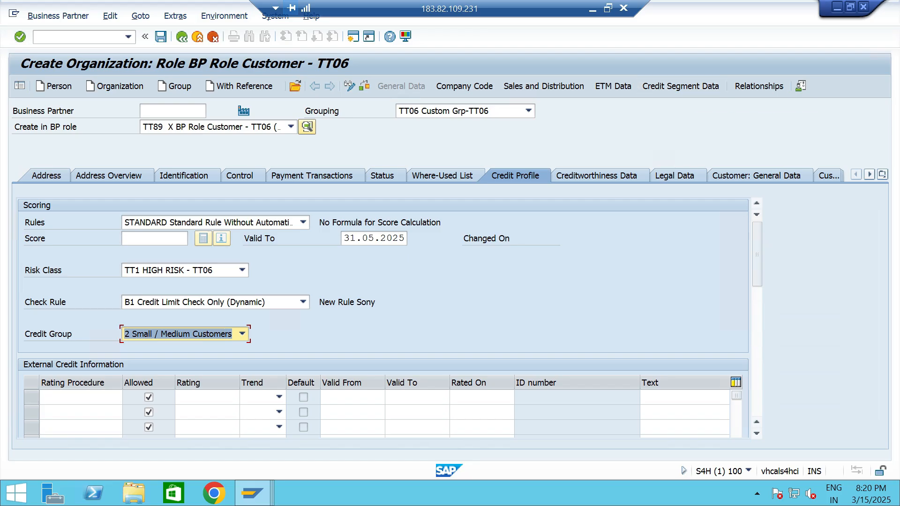
# Select credit segment TTCS Credit Segment - TT06 in the customer's credit segment data.
pyautogui.click(692, 87)
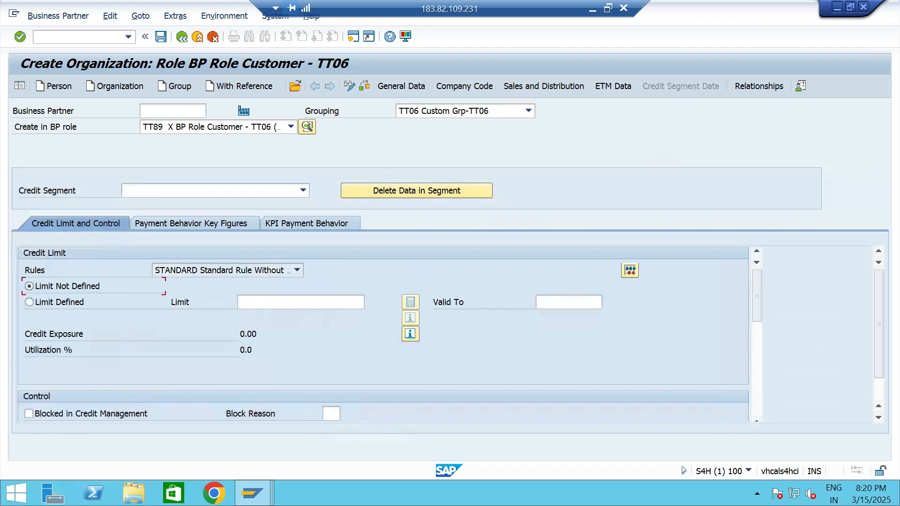
pyautogui.click(303, 191)
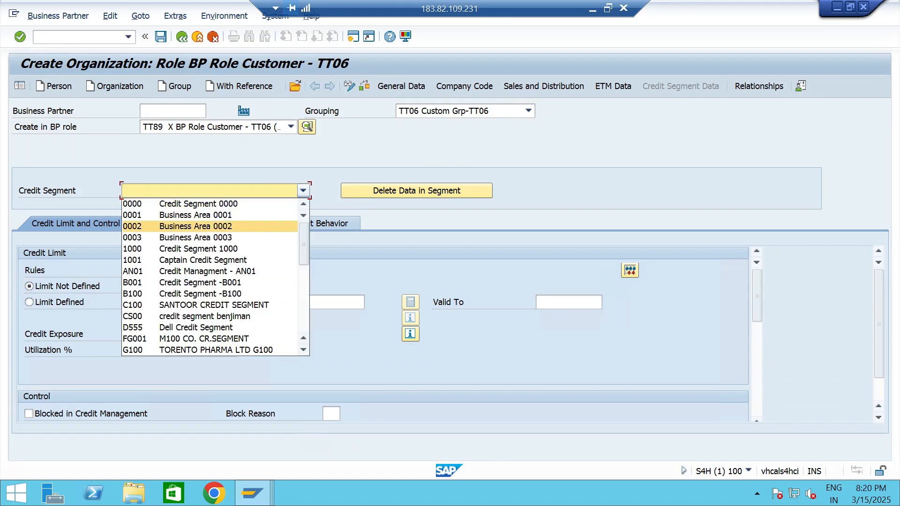
pyautogui.scroll(-3, 253, 260)
pyautogui.scroll(-5, 211, 262)
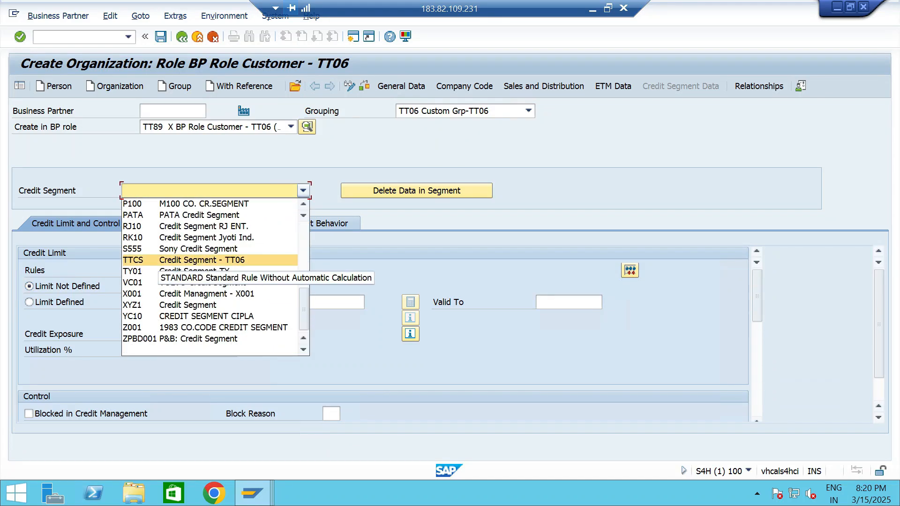
pyautogui.click(202, 259)
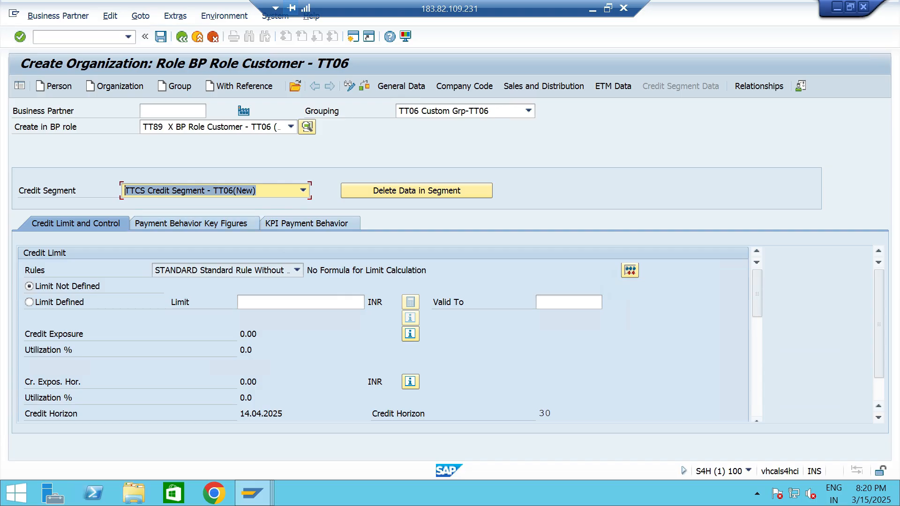
# Define a credit limit of 100000 INR for the credit segment and save the business partner.
pyautogui.click(281, 302)
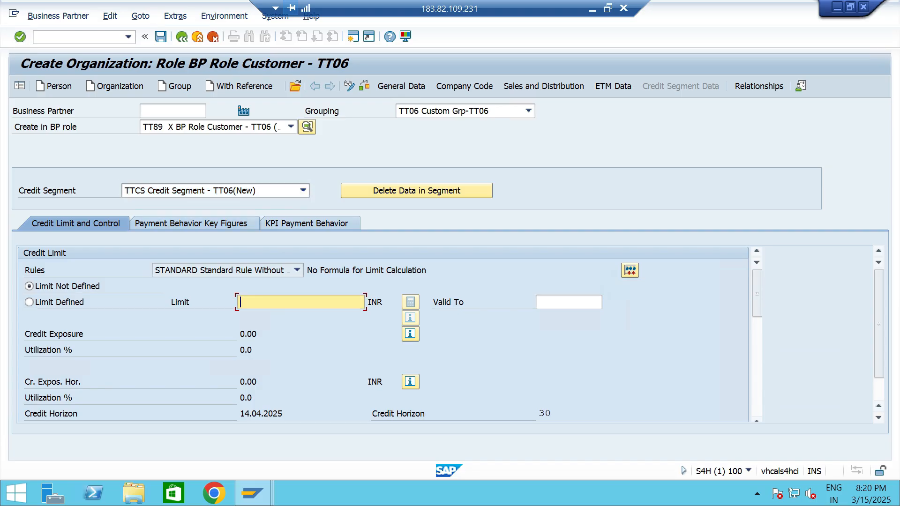
pyautogui.write('1')
pyautogui.press('Down')
pyautogui.press('Return')
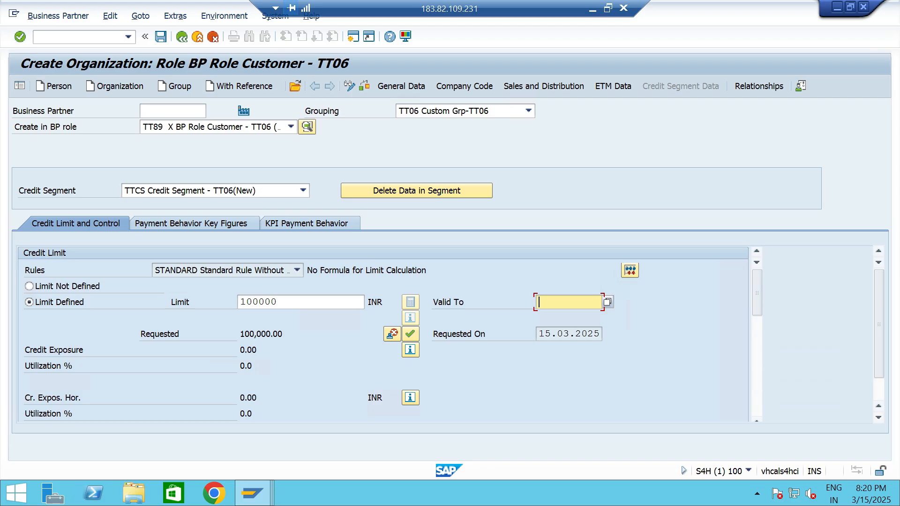
pyautogui.scroll(-5, 383, 334)
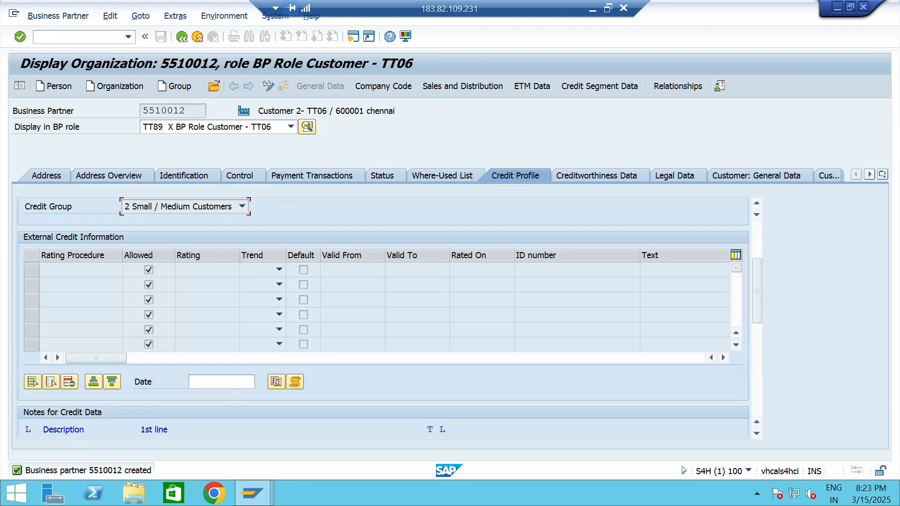
# Display the company code data of the newly created customer.
pyautogui.click(382, 86)
pyautogui.click(202, 206)
pyautogui.click(188, 111)
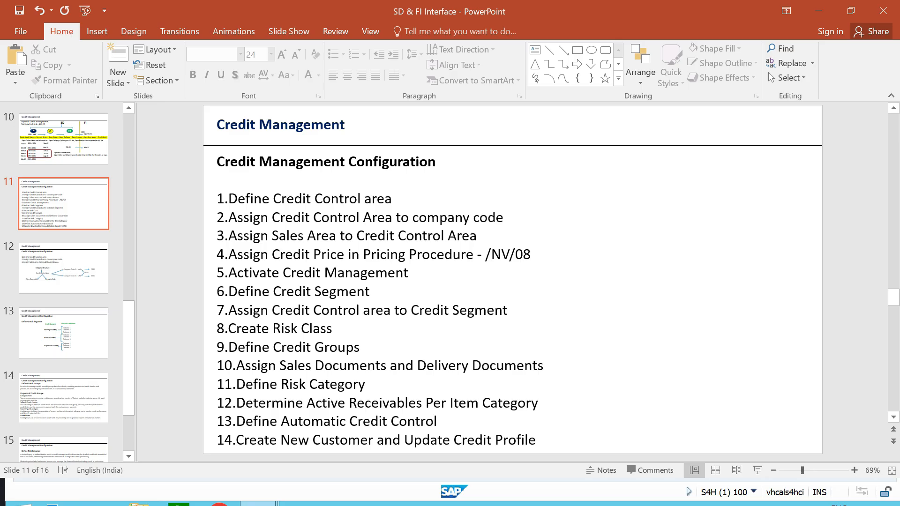
# Switch to PowerPoint and paste configuration steps 15 to 19, from sales order credit check to releasing blocked documents, onto a slide after slide 11.
pyautogui.hotkey('ctrl', 'v')
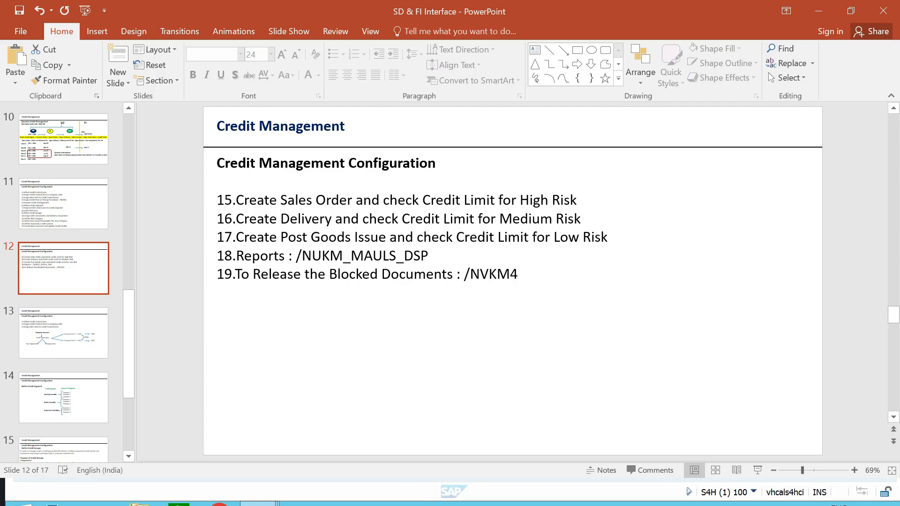
# Switch back to the remote SAP session, start transaction /NVA01 to create a sales document, and maximize the session window.
pyautogui.hotkey('alt', 'Tab')
pyautogui.hotkey('alt', 'Tab')
pyautogui.hotkey('alt', 'Tab')
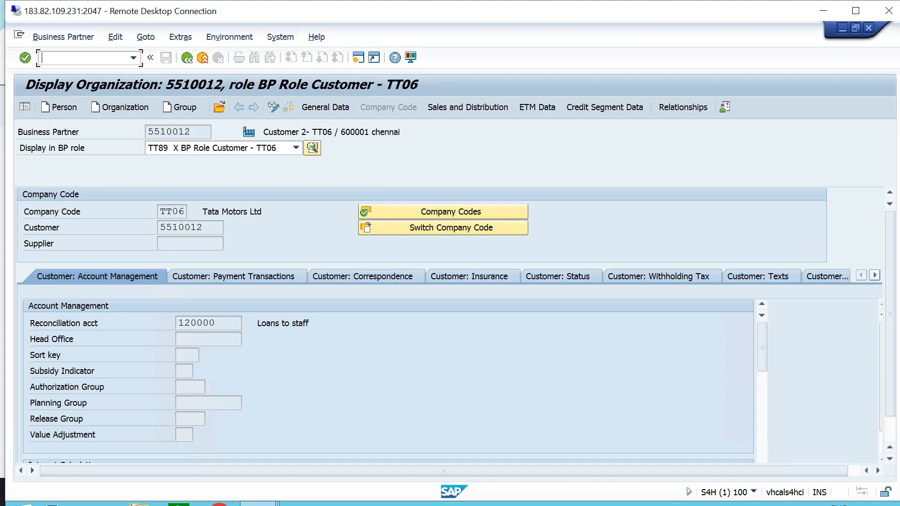
pyautogui.write('/NVA01')
pyautogui.press('Return')
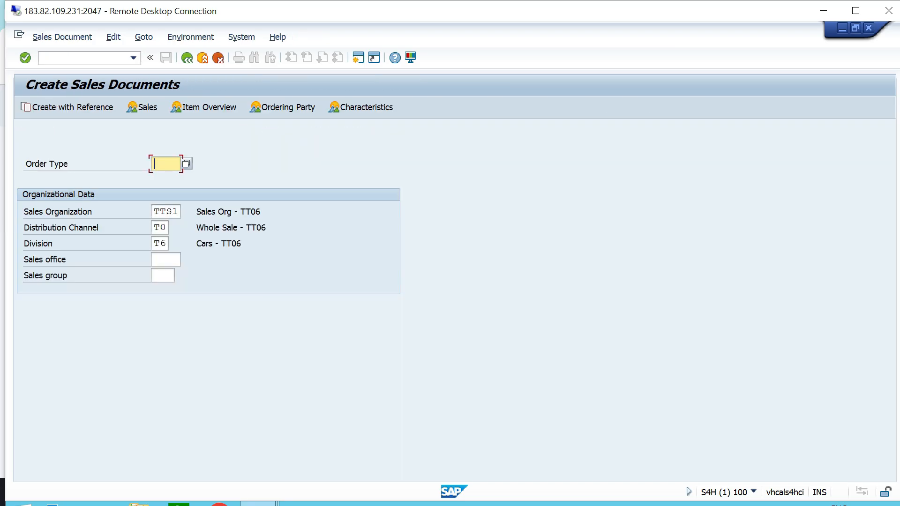
pyautogui.click(855, 11)
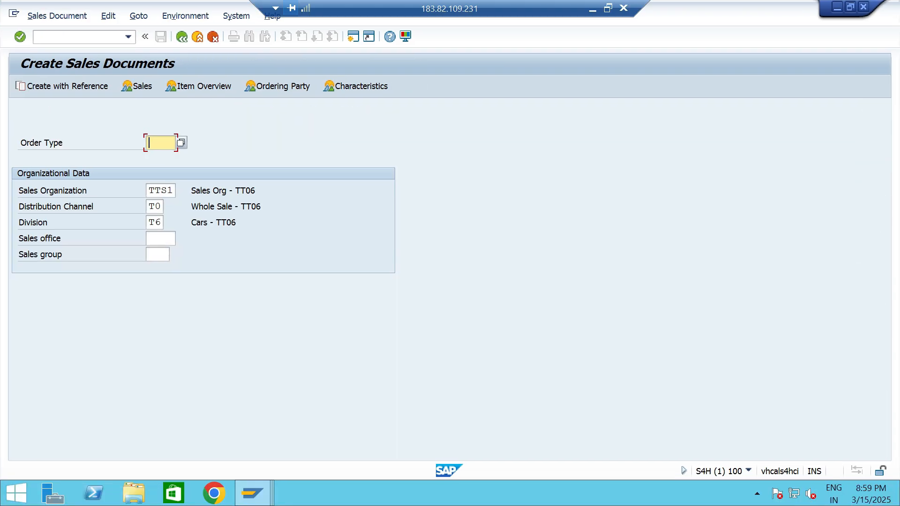
# Start a sales document of order type OR for sales organization TTS1, distribution channel T0, division T6.
pyautogui.write('OR')
pyautogui.click(172, 191)
pyautogui.click(161, 207)
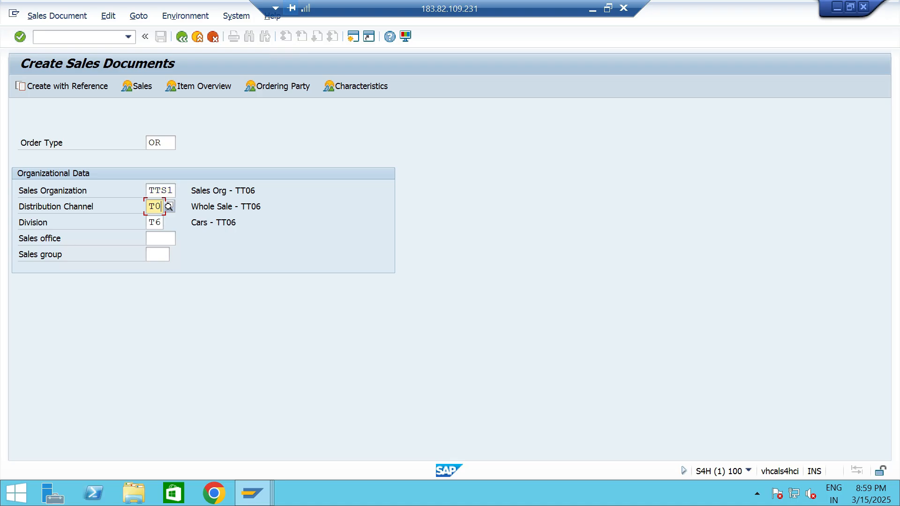
pyautogui.click(161, 223)
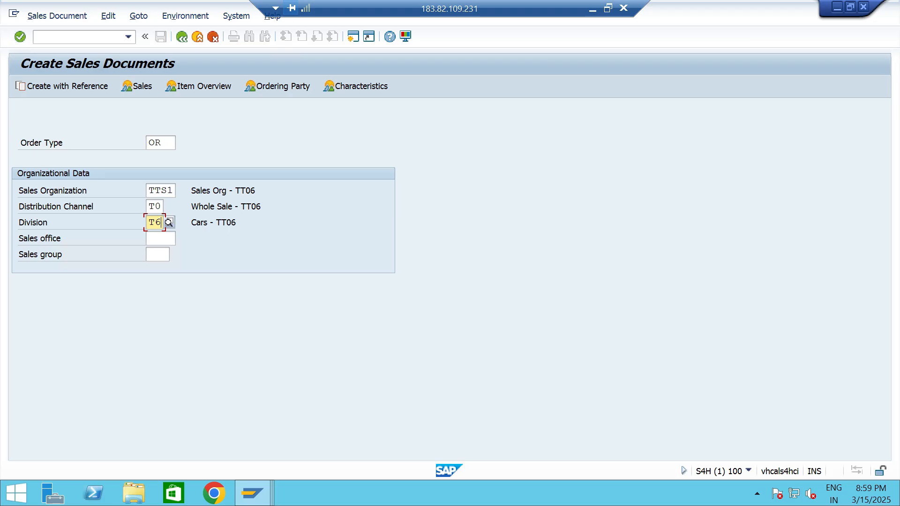
pyautogui.press('Return')
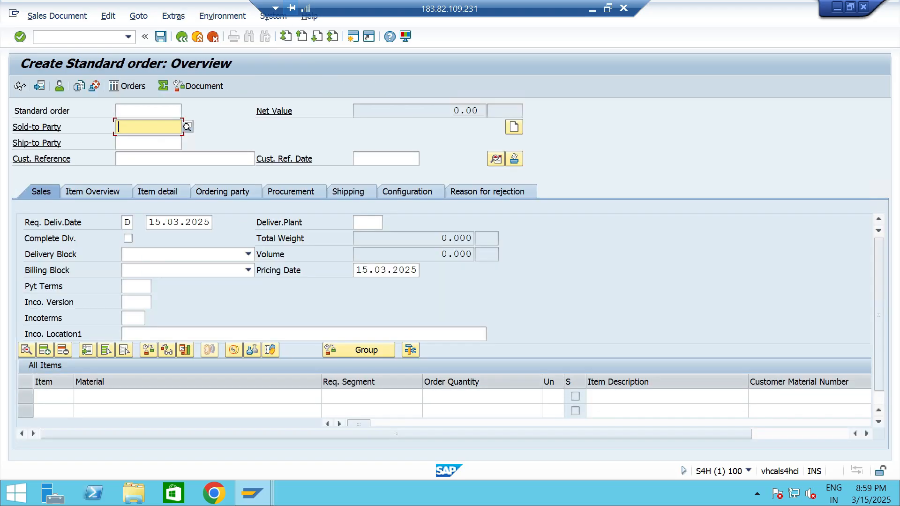
# Look up the customers of the sales area and choose CUSTOMER 2- TT06 as the order's sold-to party.
pyautogui.press('F4')
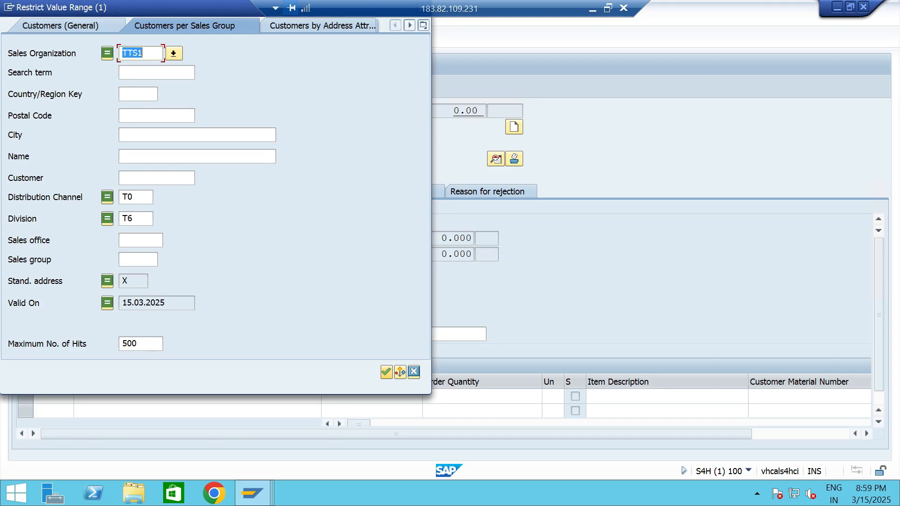
pyautogui.press('Return')
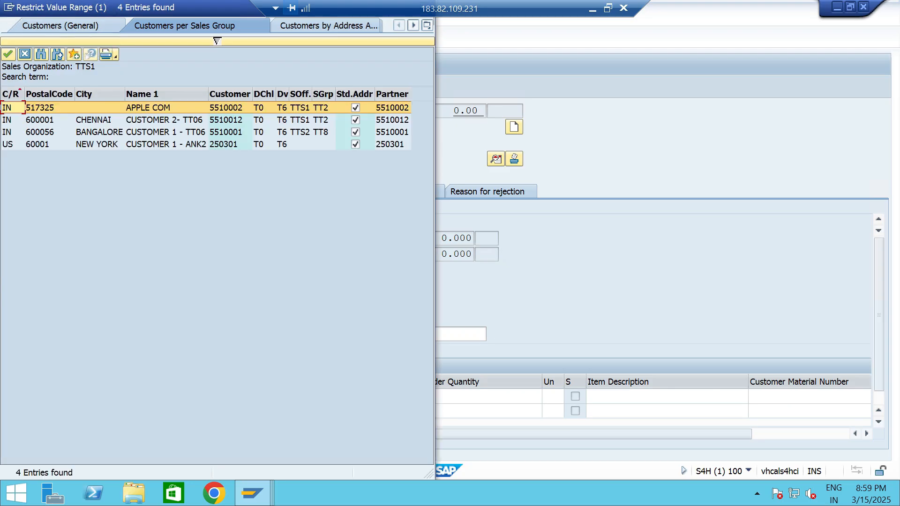
pyautogui.click(166, 120)
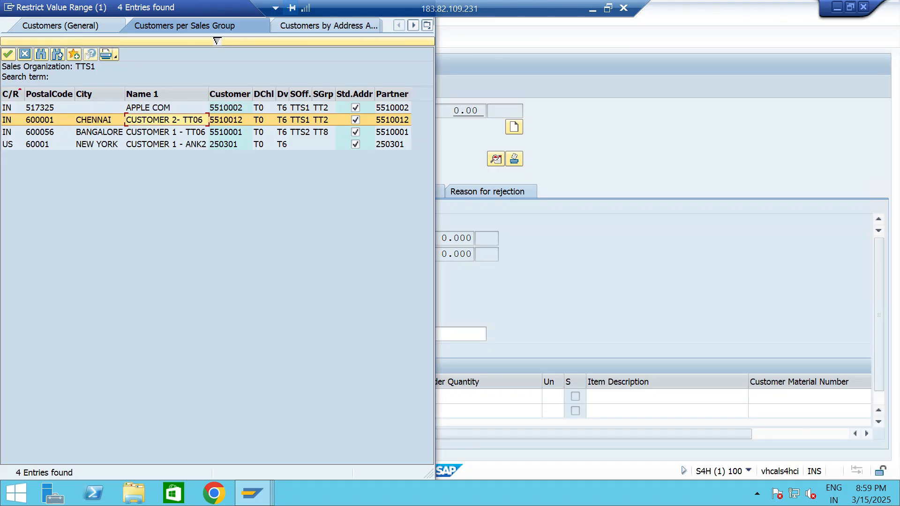
pyautogui.press('Return')
# Enter a purchase order number as the customer reference and set the reference date to 15.03.2025.
pyautogui.click(154, 159)
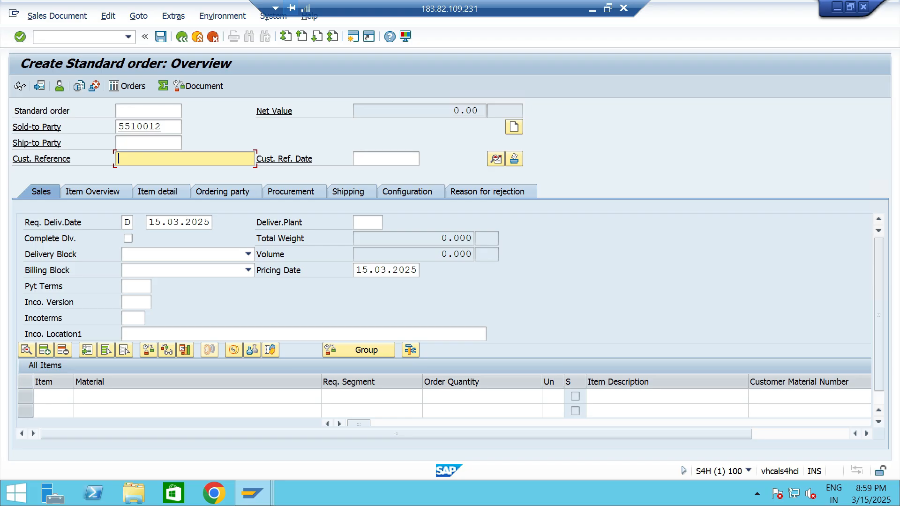
pyautogui.write('PO')
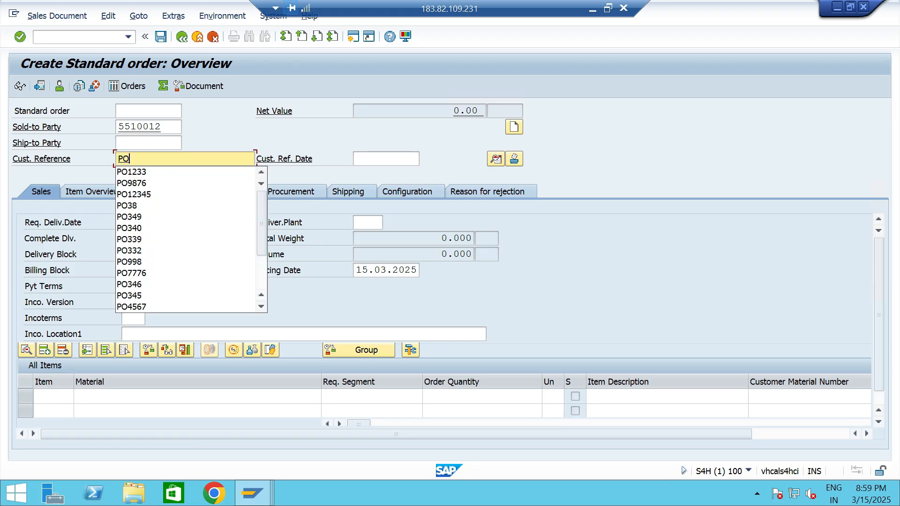
pyautogui.press('Escape')
pyautogui.write('123355')
pyautogui.press('Tab')
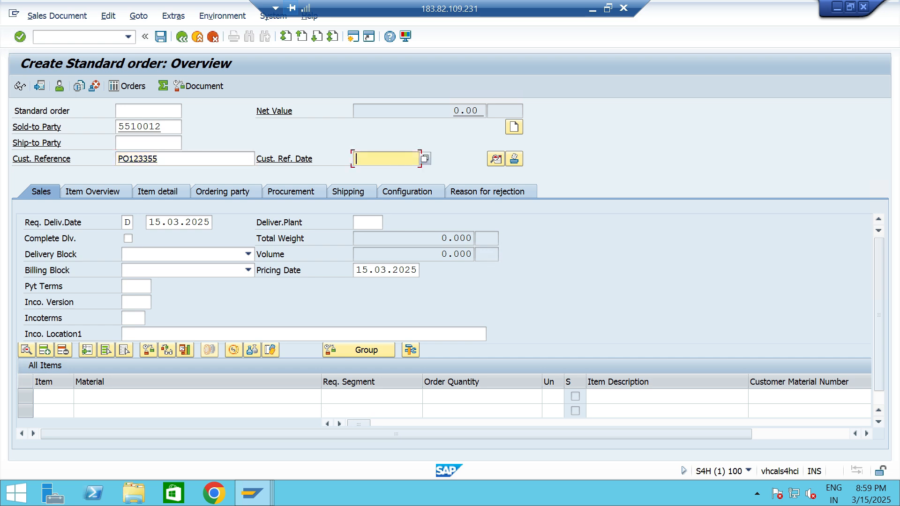
pyautogui.press('F4')
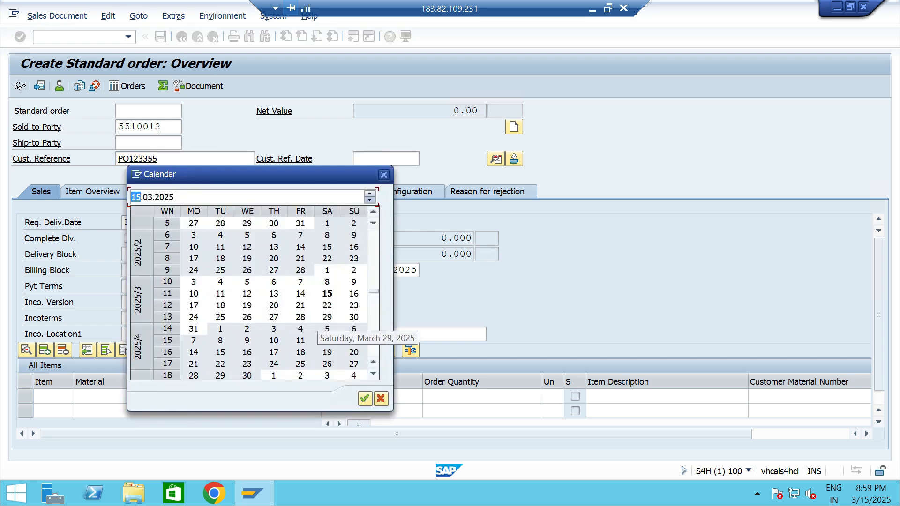
pyautogui.press('Return')
# Set the order's payment terms to 0001, the Incoterms to CFR and the Incoterms location to CHENNAI.
pyautogui.click(131, 287)
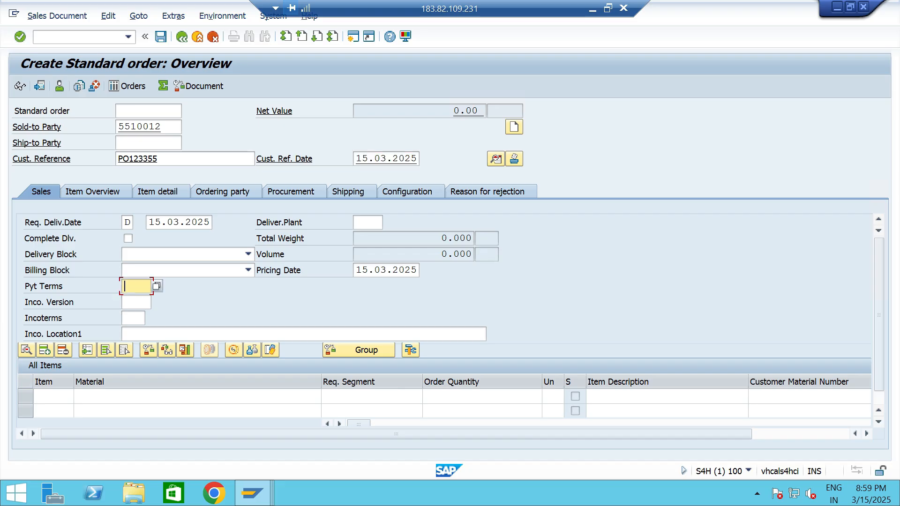
pyautogui.write('0001')
pyautogui.press('Tab')
pyautogui.press('Tab')
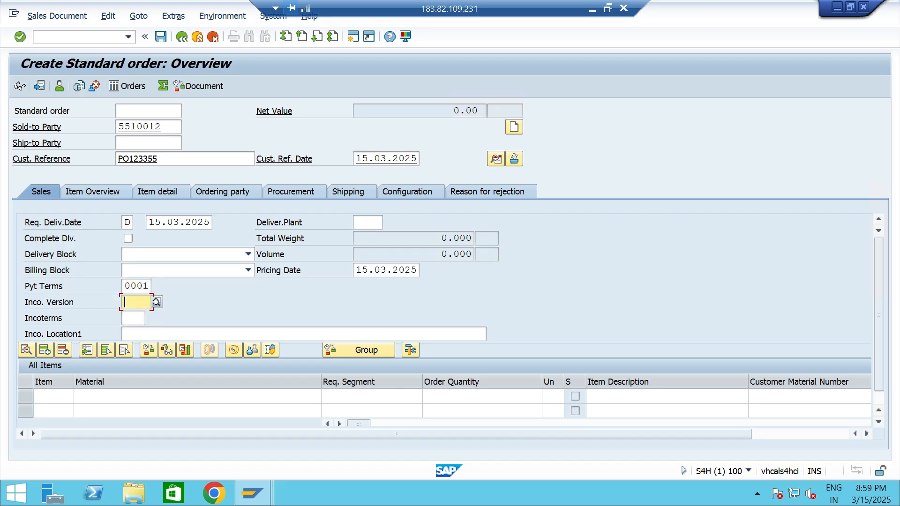
pyautogui.write('CFR')
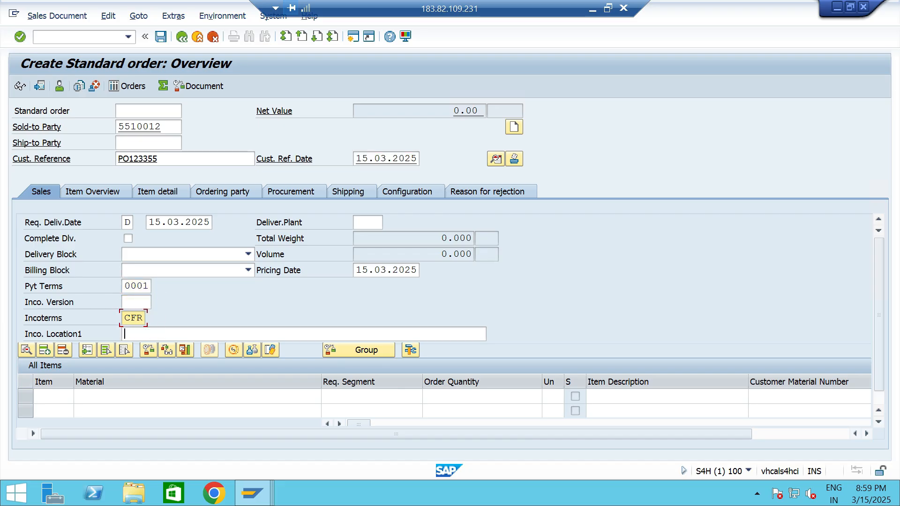
pyautogui.press('Tab')
pyautogui.write('CHEN')
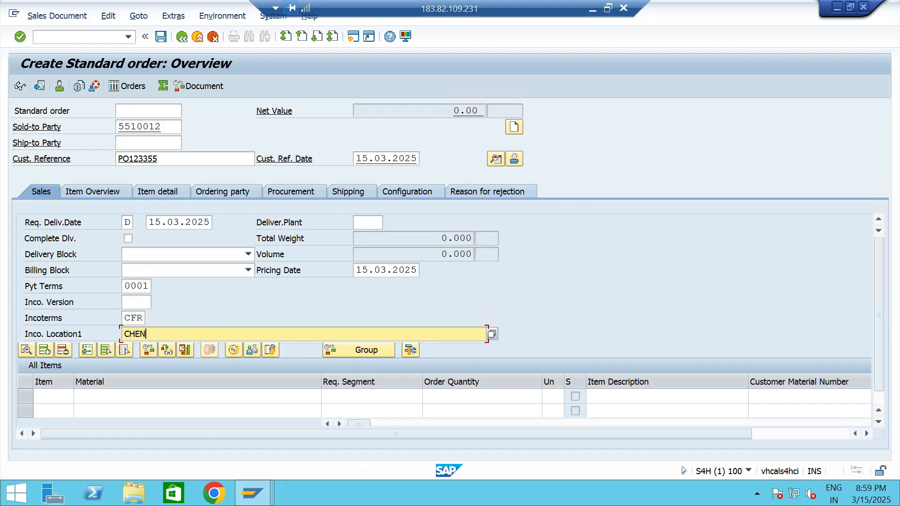
pyautogui.write('NAI')
# Add material 13328 as the first order item with an order quantity of 5.
pyautogui.click(140, 397)
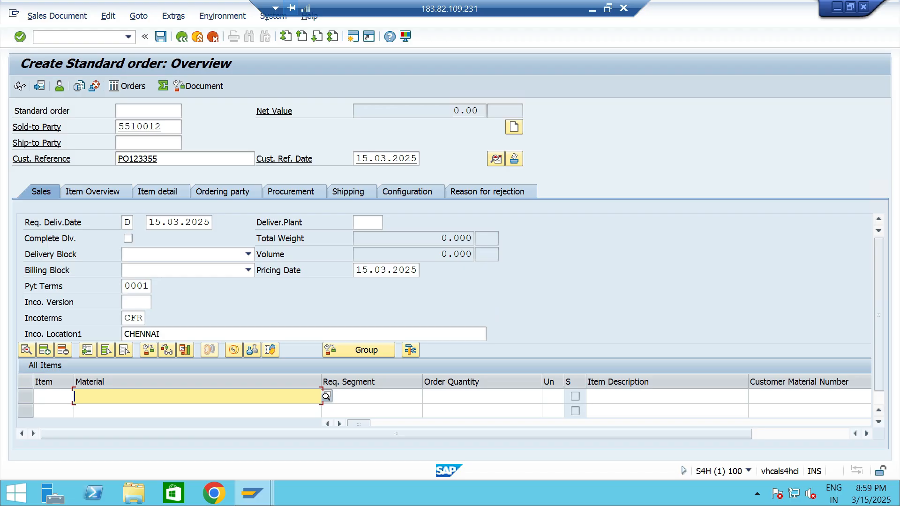
pyautogui.press('Down')
pyautogui.press('Return')
pyautogui.click(481, 396)
pyautogui.write('5')
# Set the plant of the order item to TTP2 and validate the order entries.
pyautogui.press('Tab')
pyautogui.press('Tab')
pyautogui.press('Tab')
pyautogui.press('Tab')
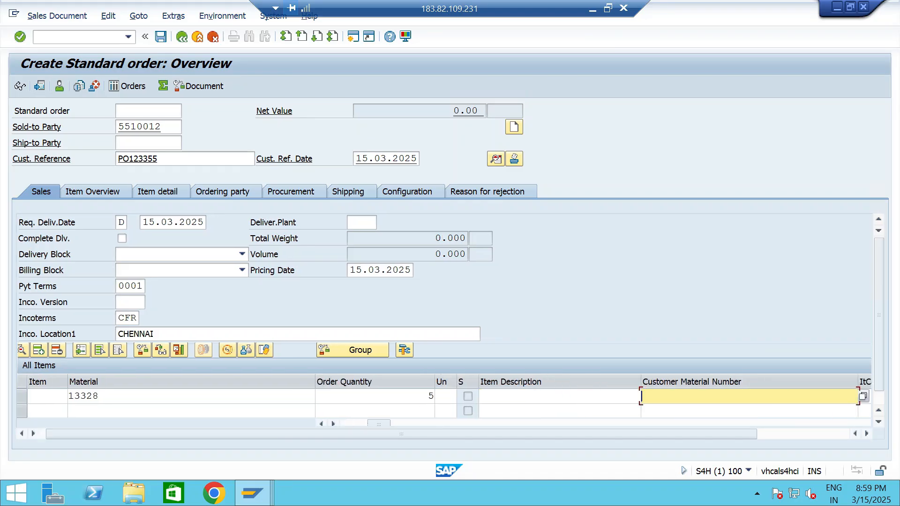
pyautogui.press('Tab')
pyautogui.press('Tab')
pyautogui.press('Tab')
pyautogui.press('Tab')
pyautogui.press('Tab')
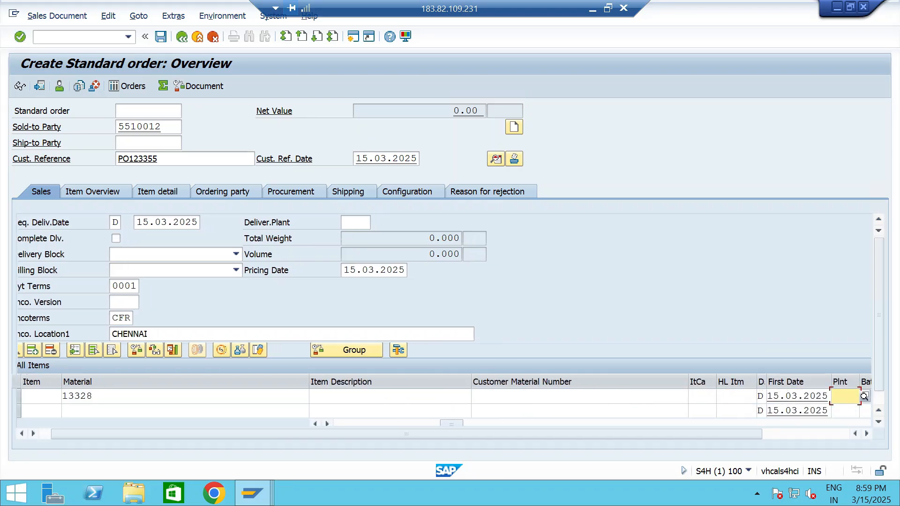
pyautogui.press('Down')
pyautogui.press('Down')
pyautogui.press('Return')
pyautogui.press('Return')
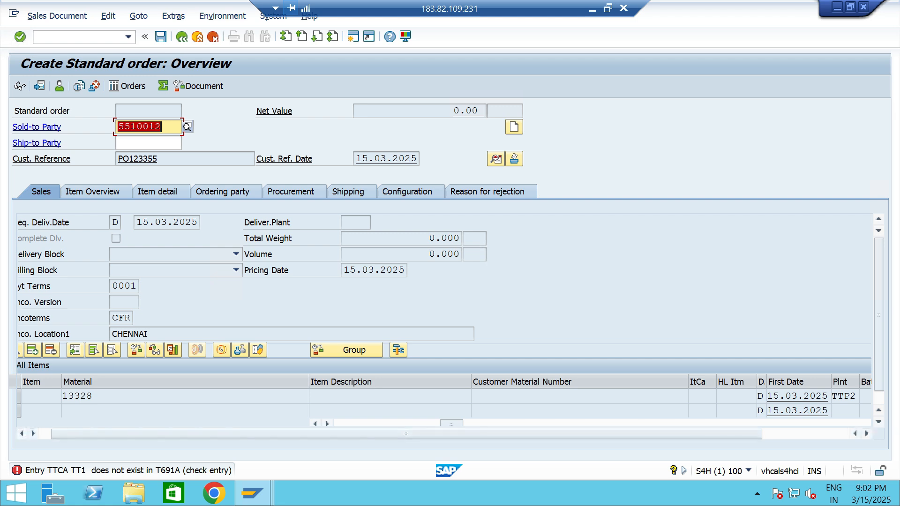
# Read the detailed help for the sales order's error message and close it.
pyautogui.press('F1')
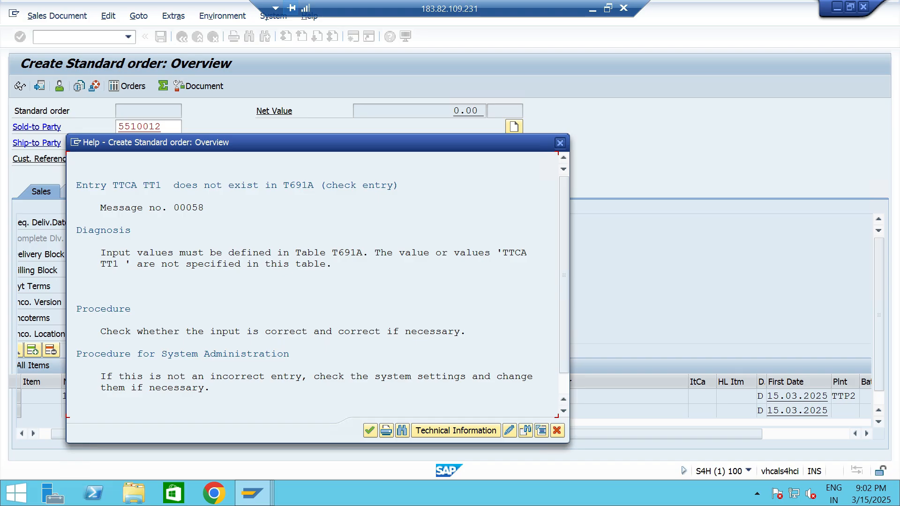
pyautogui.scroll(-3, 314, 281)
pyautogui.scroll(3, 314, 282)
pyautogui.press('Escape')
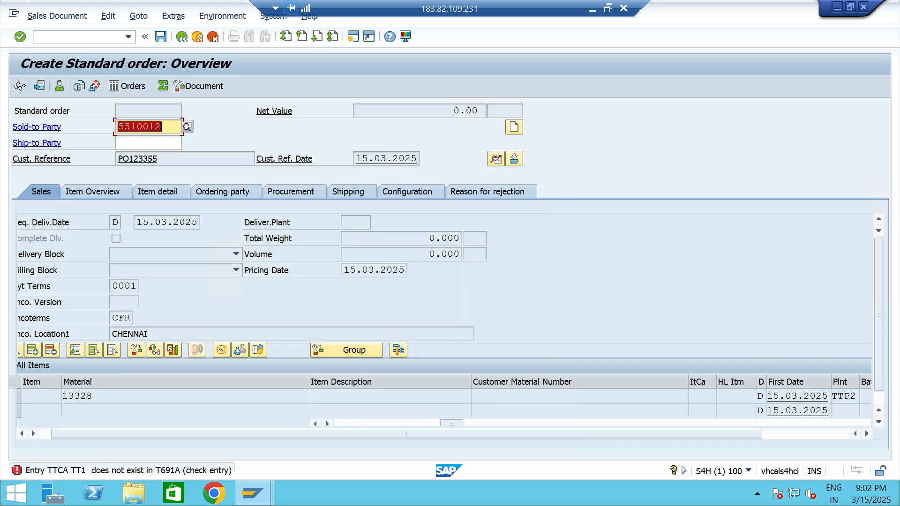
# Switch to the customizing session and add risk category TT1 for credit control area TTCA, named HIGHRISK - TT06.
pyautogui.hotkey('alt', 'Tab')
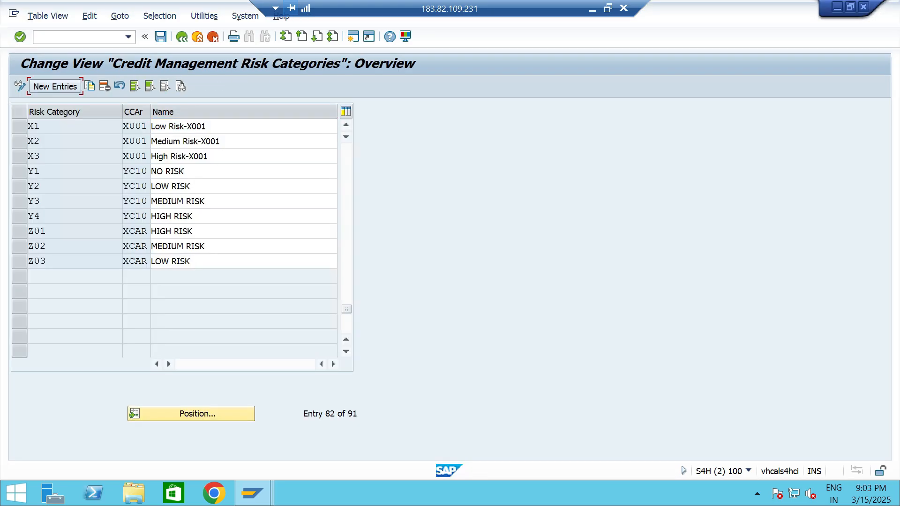
pyautogui.click(55, 86)
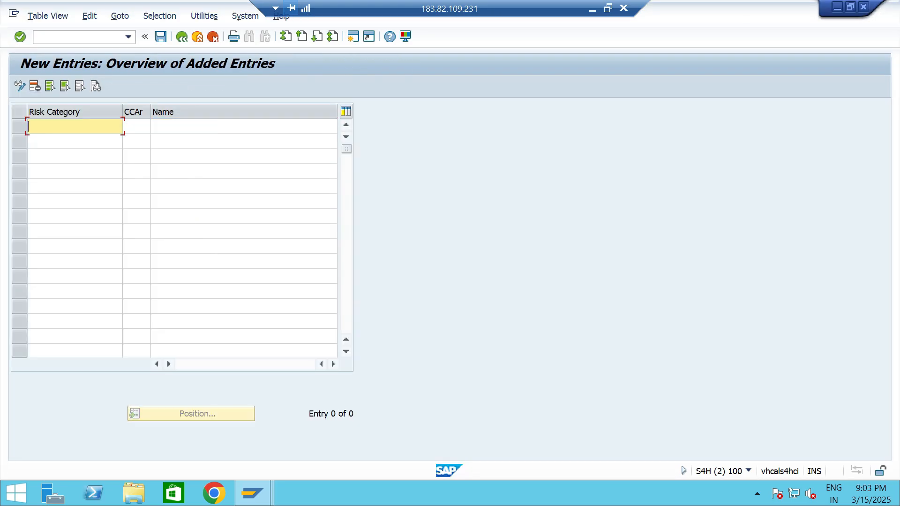
pyautogui.write('TT1')
pyautogui.press('Tab')
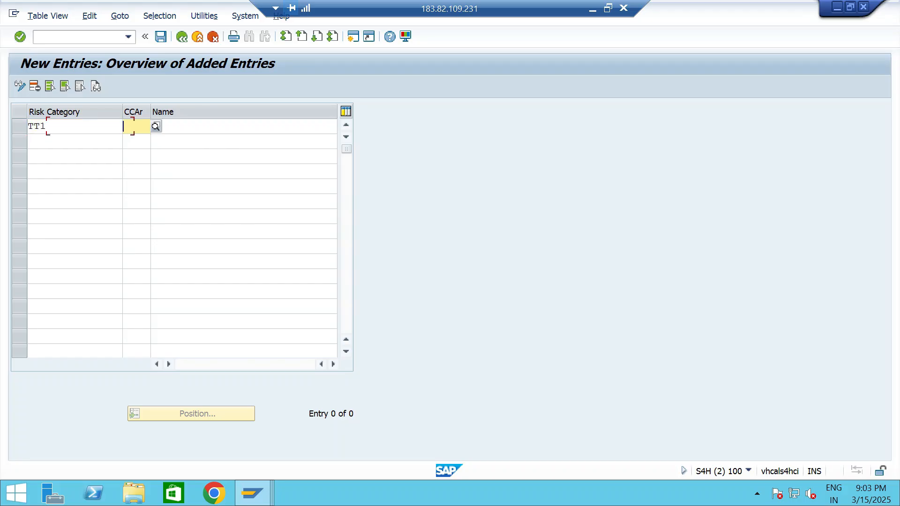
pyautogui.write('TTCA')
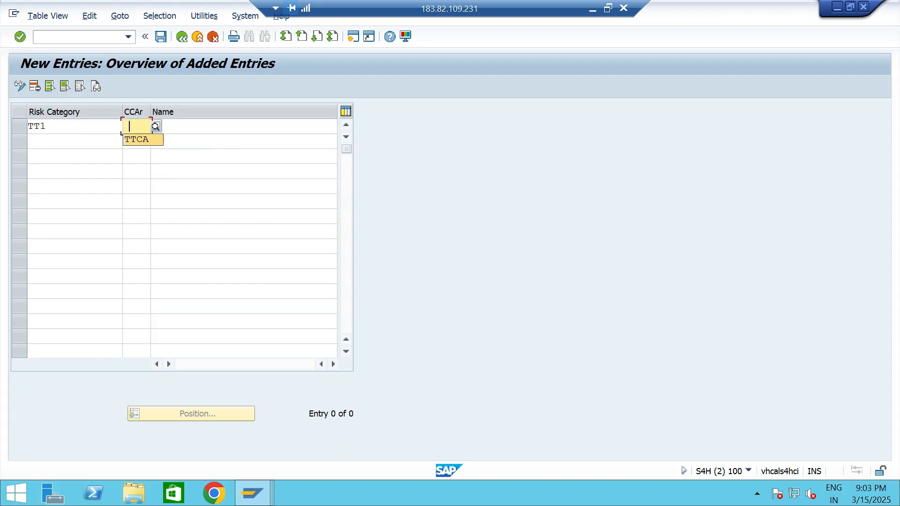
pyautogui.press('Tab')
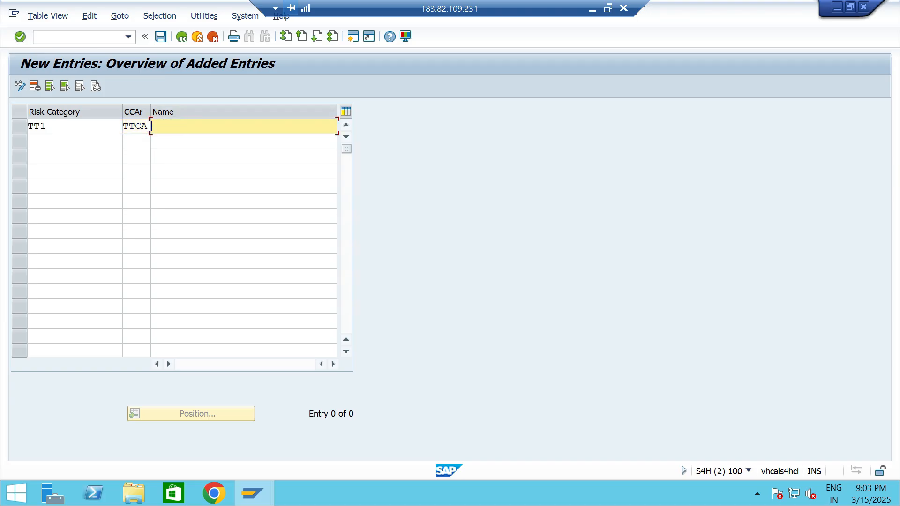
pyautogui.press('Down')
pyautogui.press('Down')
pyautogui.press('Down')
pyautogui.press('Return')
# Add risk category TT2 for credit control area TTCA, named MEDIUM RISK - TT06.
pyautogui.press('Tab')
pyautogui.write('TT2')
pyautogui.press('Tab')
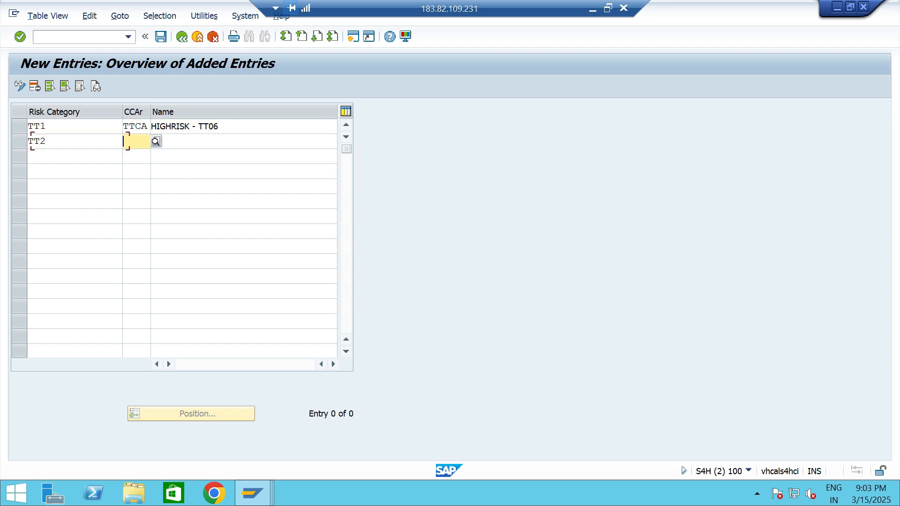
pyautogui.press('Down')
pyautogui.press('Down')
pyautogui.press('Return')
pyautogui.press('Tab')
pyautogui.press('Down')
# Add risk category TT3 for TTCA, named LOW RISK - TT06, and save the entries in customizing request S4HK908828.
pyautogui.press('Down')
pyautogui.press('Down')
pyautogui.press('Return')
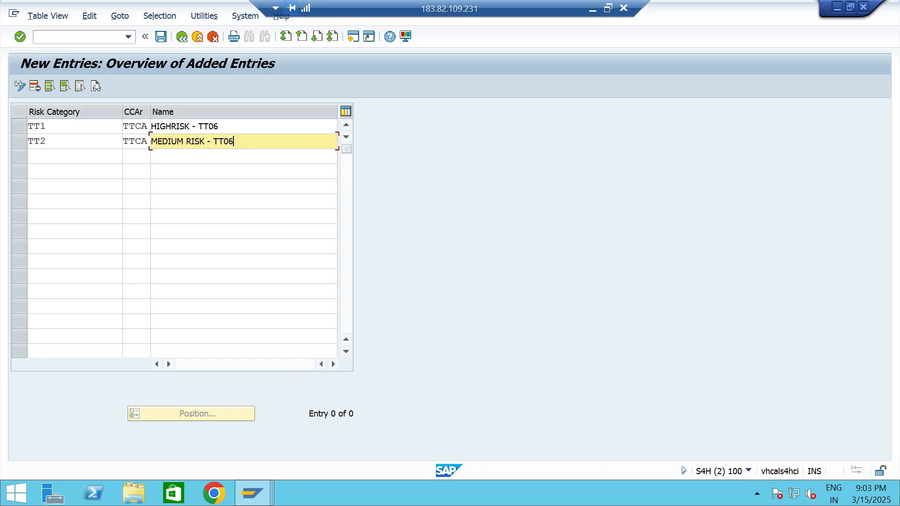
pyautogui.press('Tab')
pyautogui.press('Down')
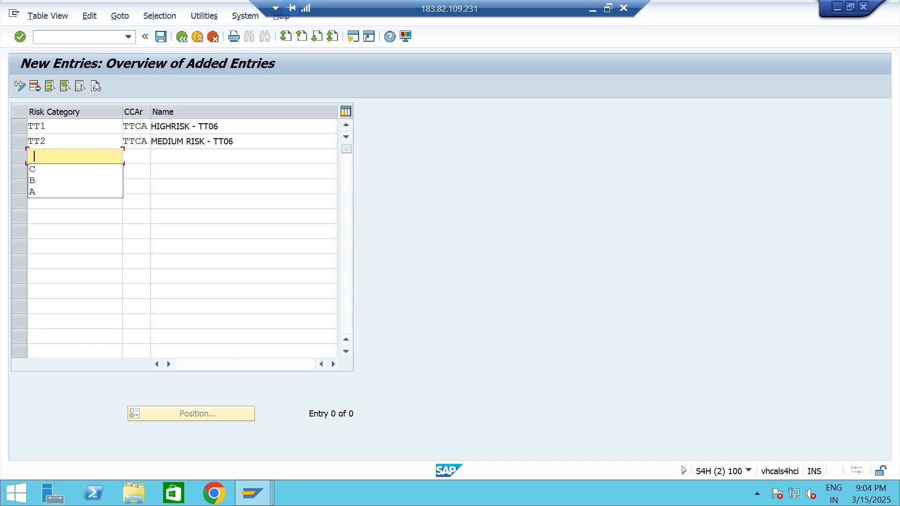
pyautogui.write('TT3')
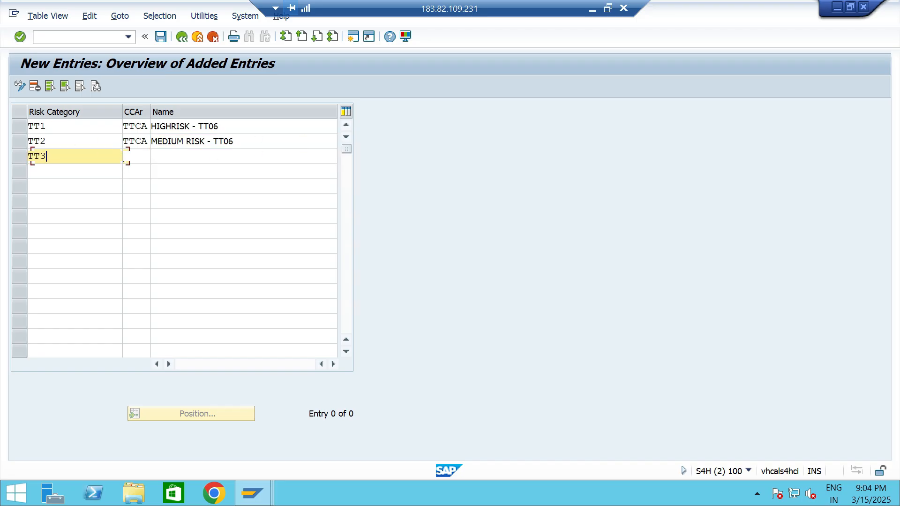
pyautogui.press('Tab')
pyautogui.press('Down')
pyautogui.press('Down')
pyautogui.press('Return')
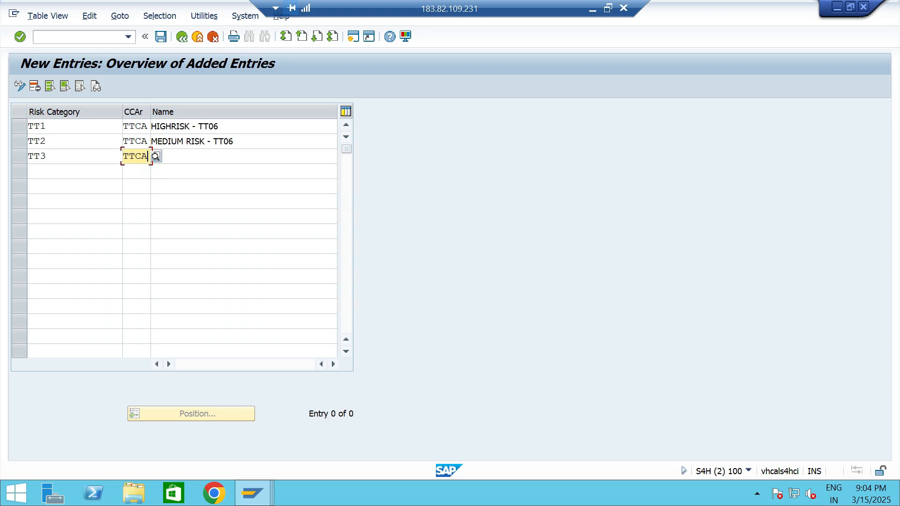
pyautogui.press('Tab')
pyautogui.press('Down')
pyautogui.press('Down')
pyautogui.press('Return')
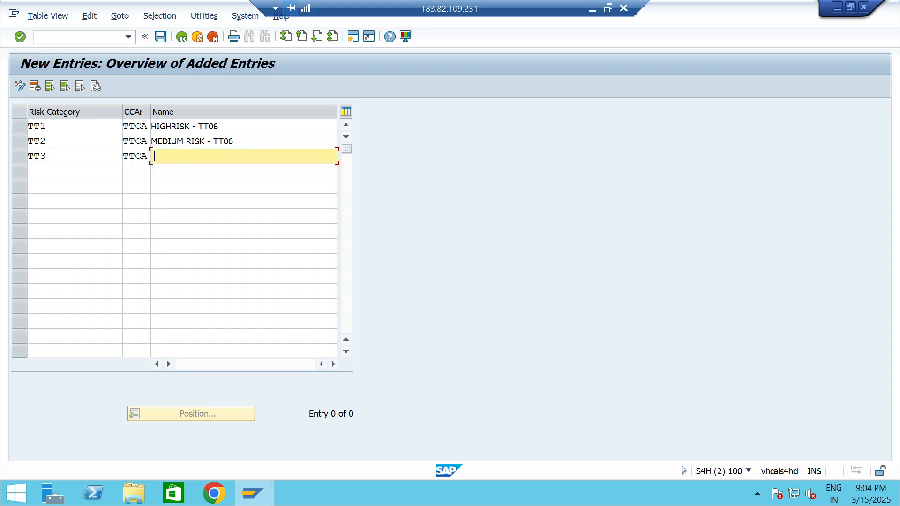
pyautogui.hotkey('ctrl', 's')
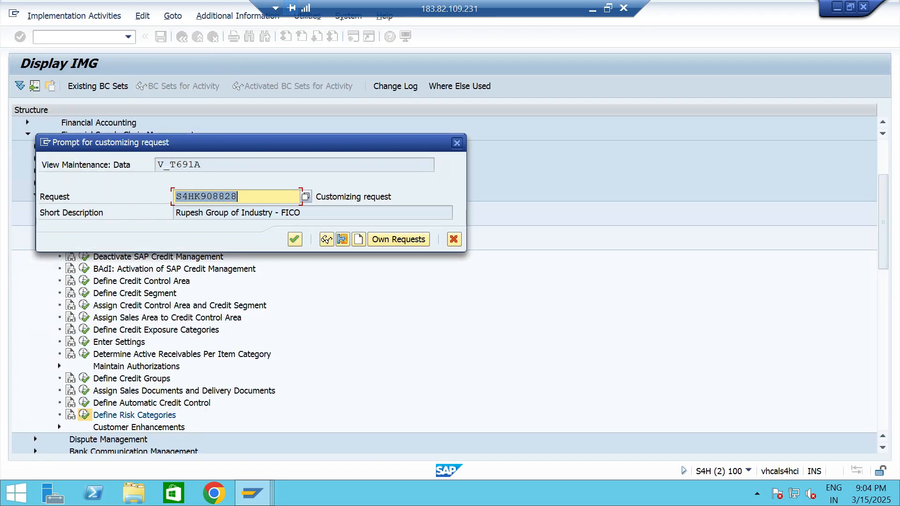
pyautogui.press('Return')
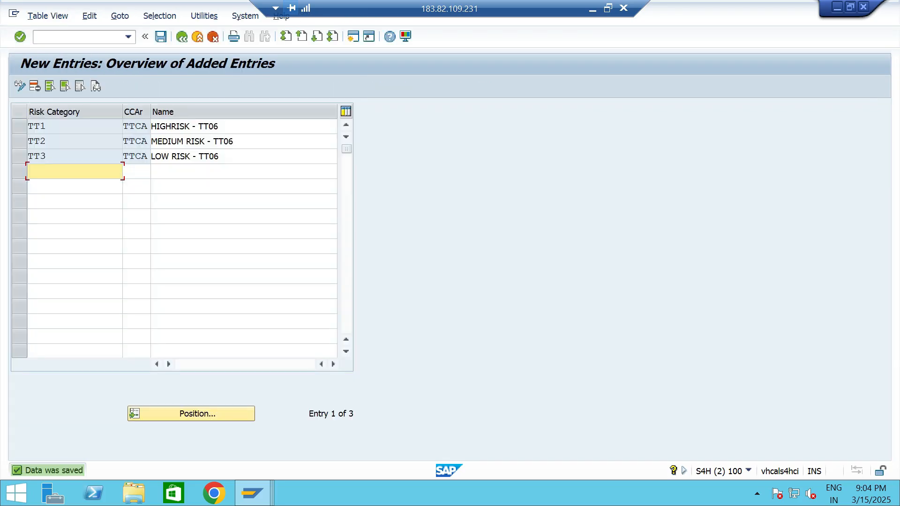
# Leave the risk category table, switch back to the standard order session and validate the order again.
pyautogui.hotkey('alt', 't')
pyautogui.hotkey('alt', 'Tab')
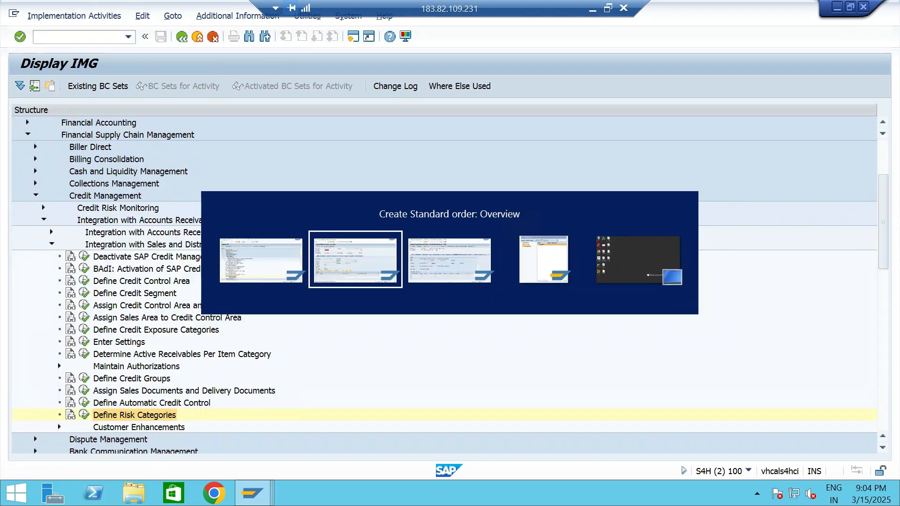
pyautogui.press('Return')
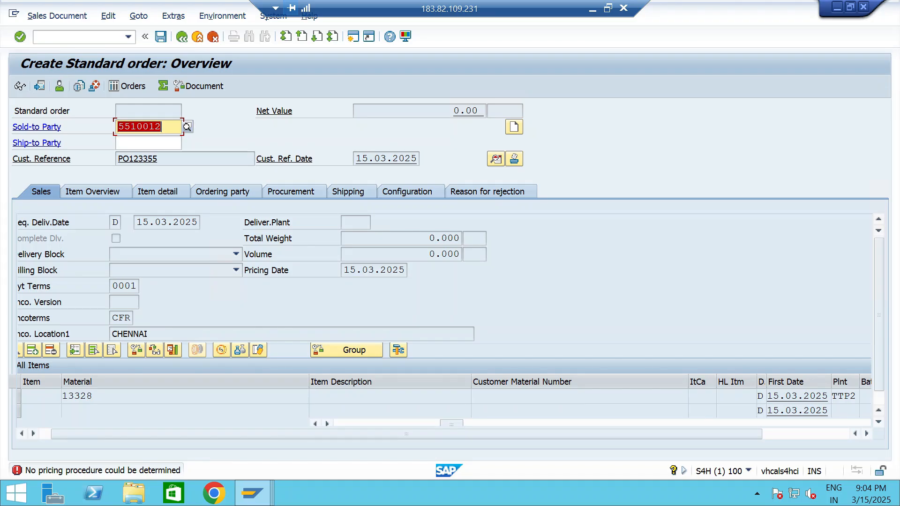
# Switch to the business partner session and open the SAP Reference IMG through transaction SPRO.
pyautogui.click(163, 126)
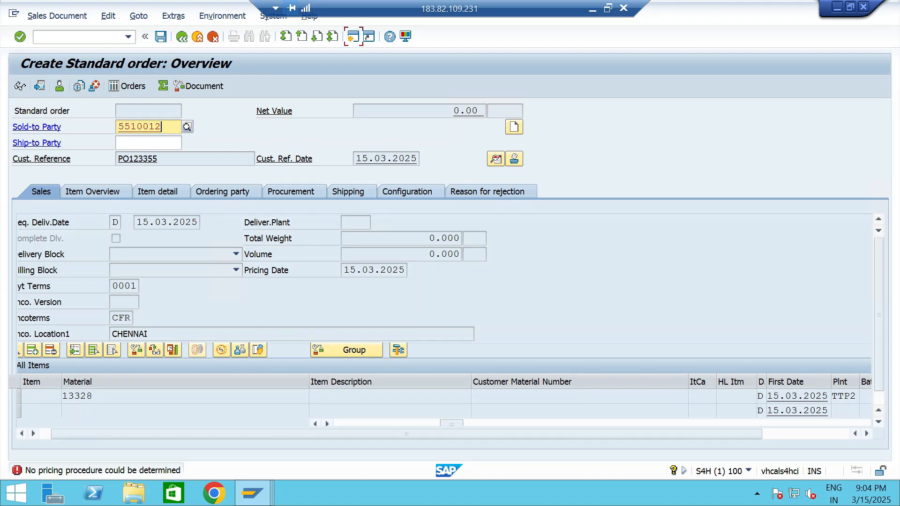
pyautogui.hotkey('alt', 'Tab')
pyautogui.write('/NSPRO')
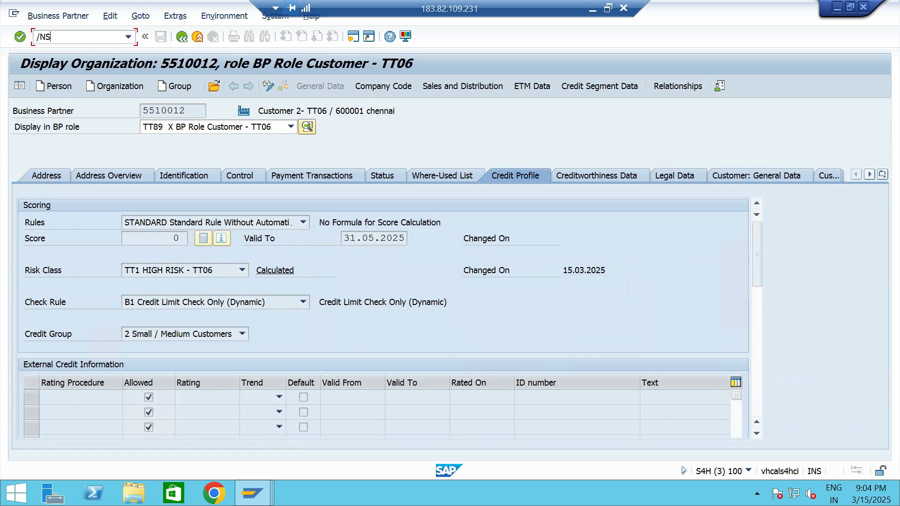
pyautogui.press('Return')
pyautogui.click(20, 85)
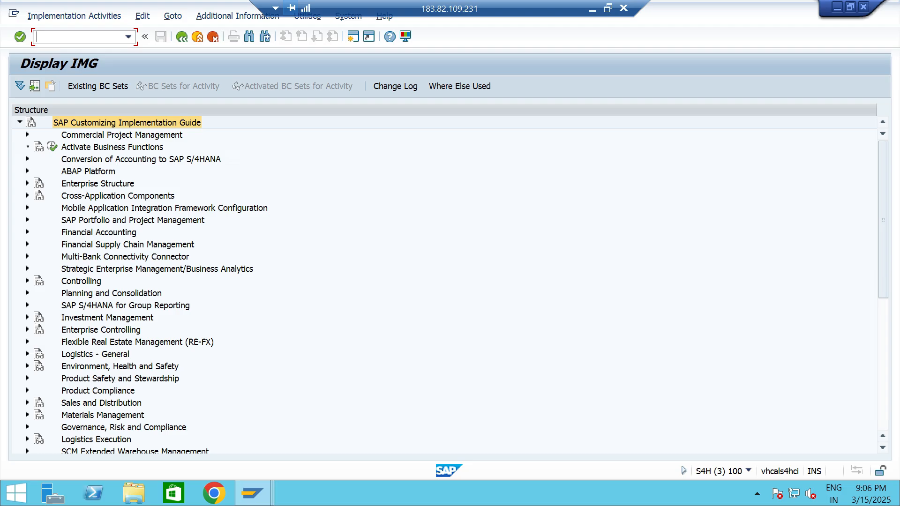
# Expand the Sales and Distribution branch of the IMG down to Basic Functions, Pricing, Pricing Control.
pyautogui.click(101, 403)
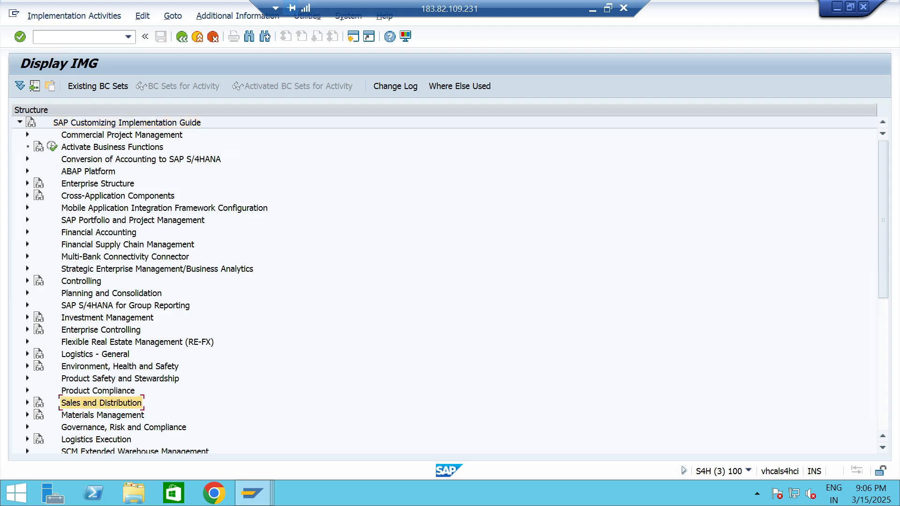
pyautogui.click(27, 403)
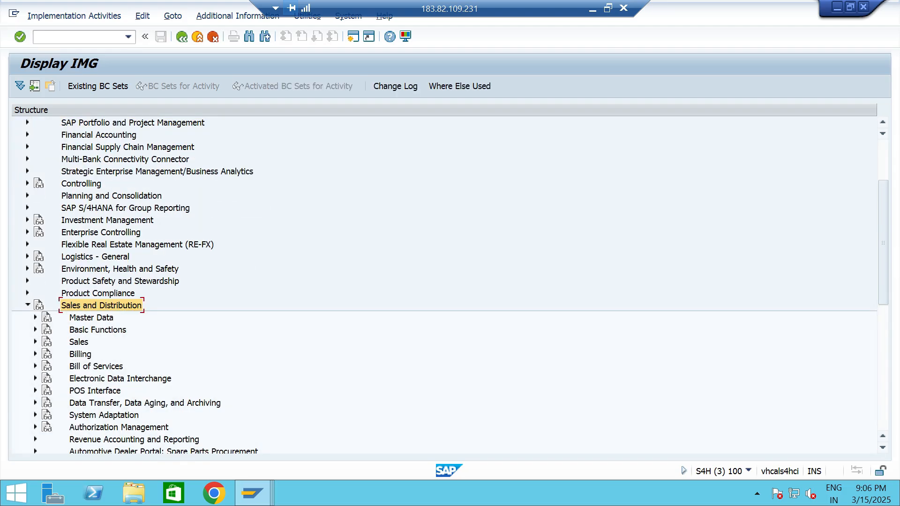
pyautogui.click(98, 329)
pyautogui.click(35, 330)
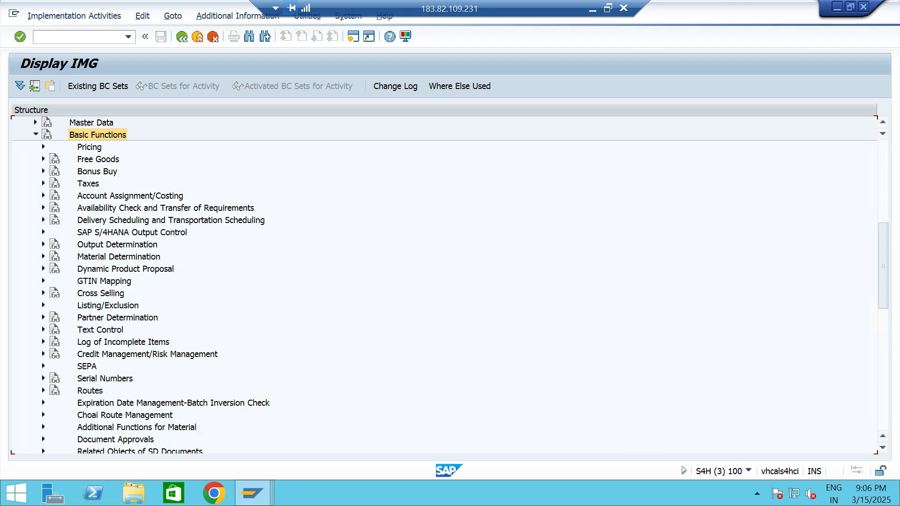
pyautogui.click(89, 148)
pyautogui.press('Right')
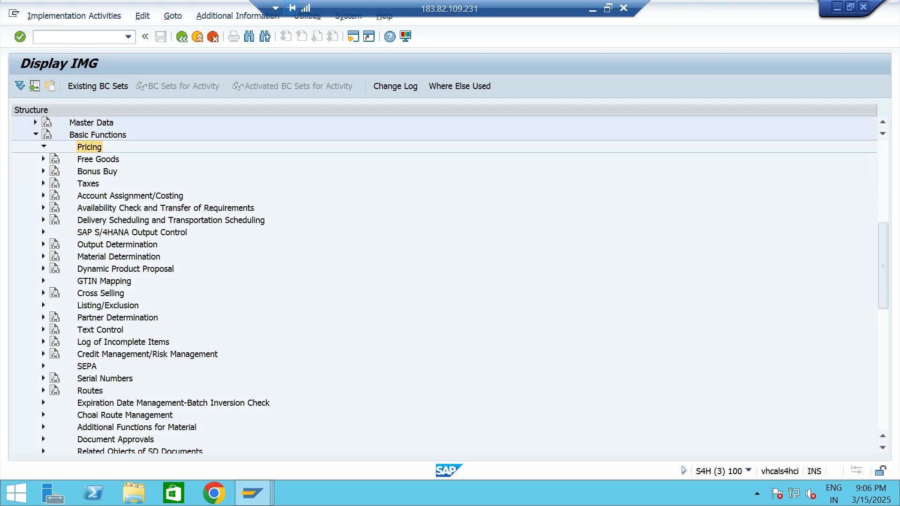
pyautogui.press('Down')
pyautogui.press('Right')
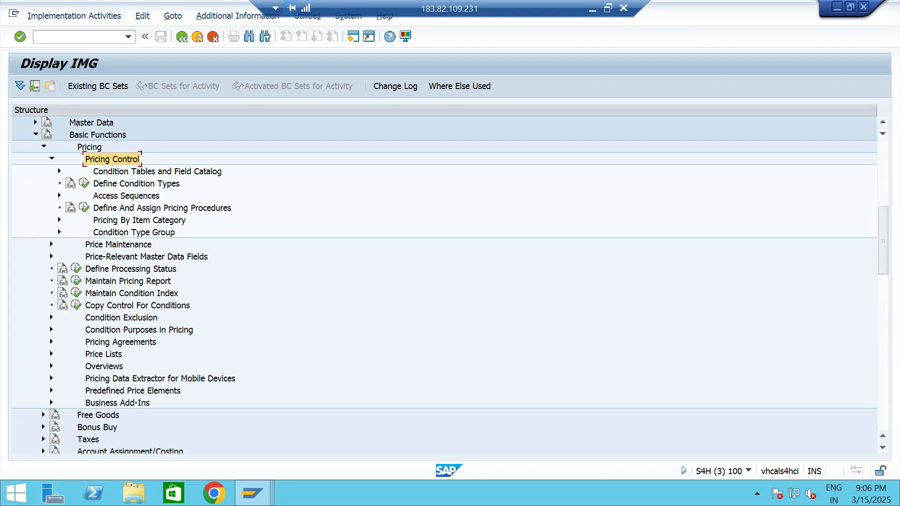
# Open the Set Pricing Procedure Determination activity under Define And Assign Pricing Procedures.
pyautogui.click(161, 208)
pyautogui.click(84, 208)
pyautogui.doubleClick(149, 238)
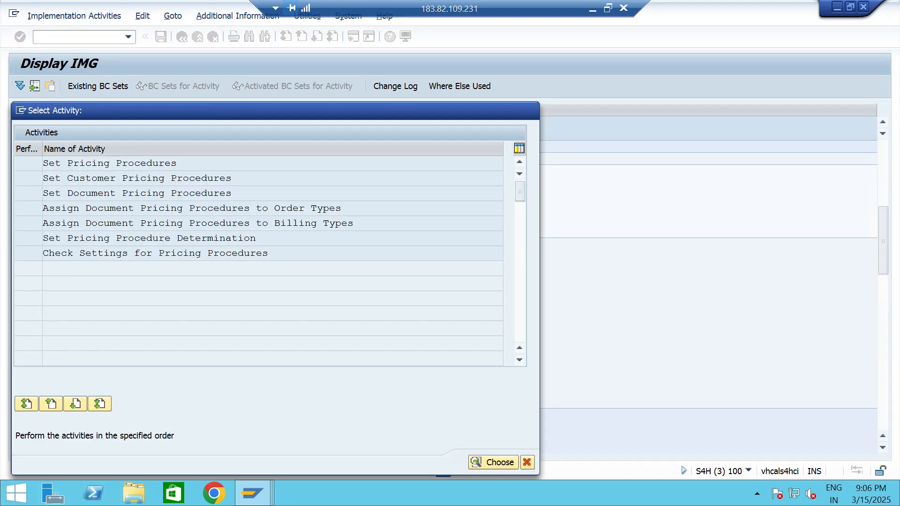
# Position the pricing procedure determination table at sales organization TTS1 and check its document and customer pricing procedures.
pyautogui.click(161, 397)
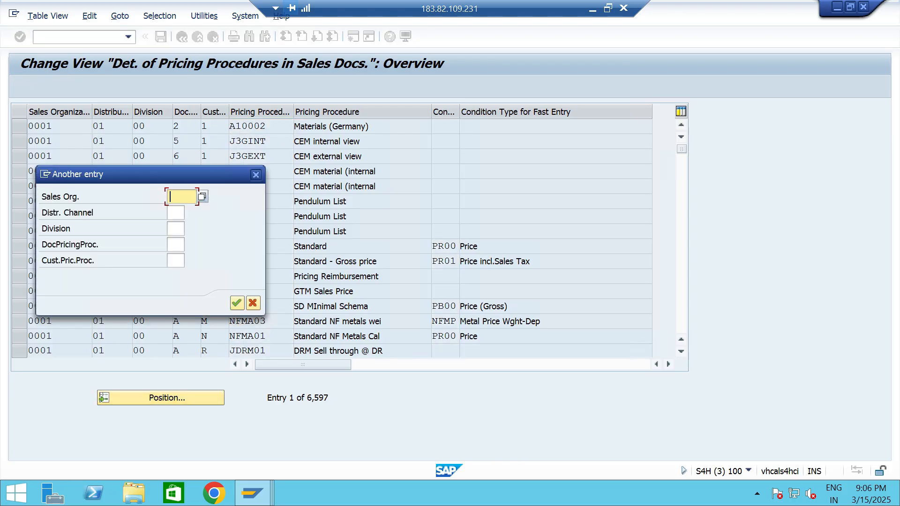
pyautogui.write('TT')
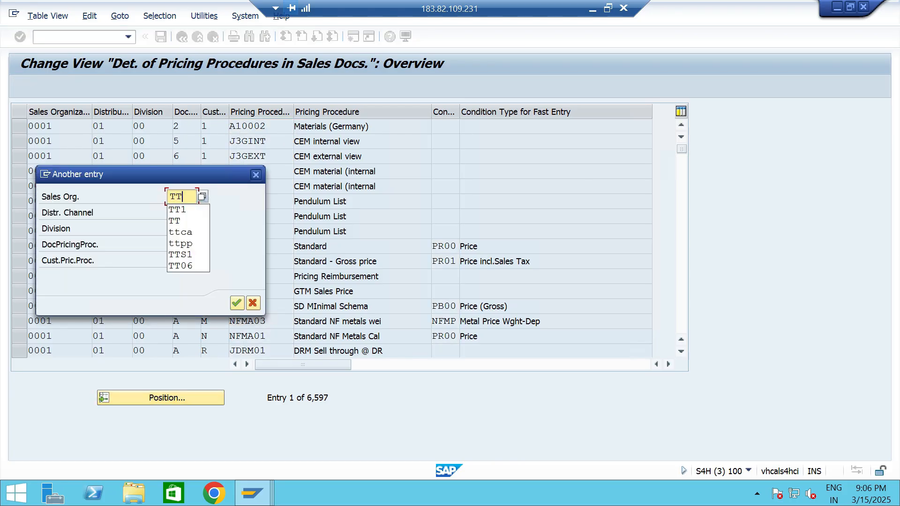
pyautogui.write('S1')
pyautogui.press('Return')
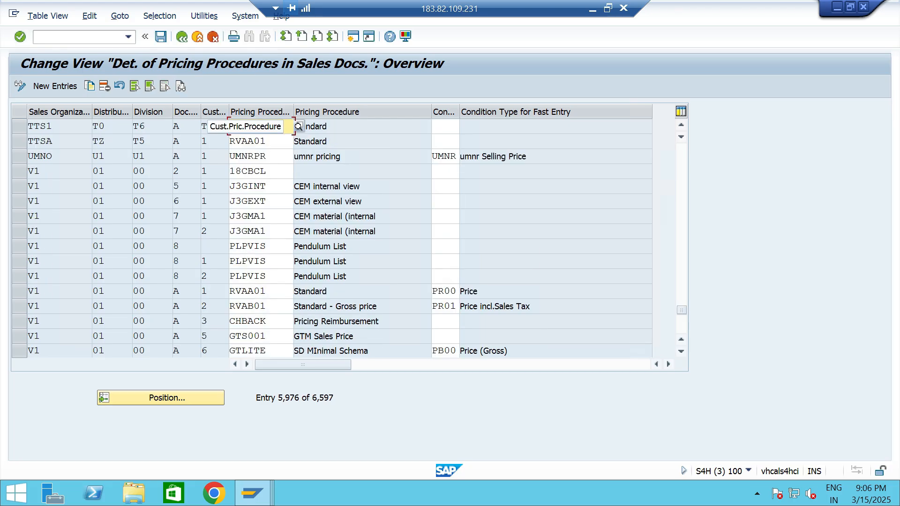
pyautogui.click(215, 126)
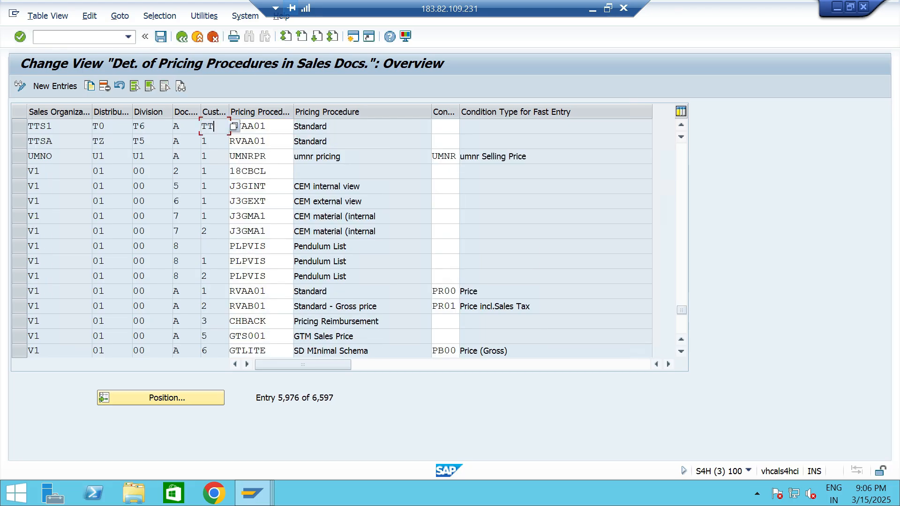
pyautogui.click(183, 127)
pyautogui.click(215, 126)
# Go to transaction BP, find the business partner by customer number and open Customer 2- TT06.
pyautogui.click(80, 37)
pyautogui.press('Down')
pyautogui.press('Return')
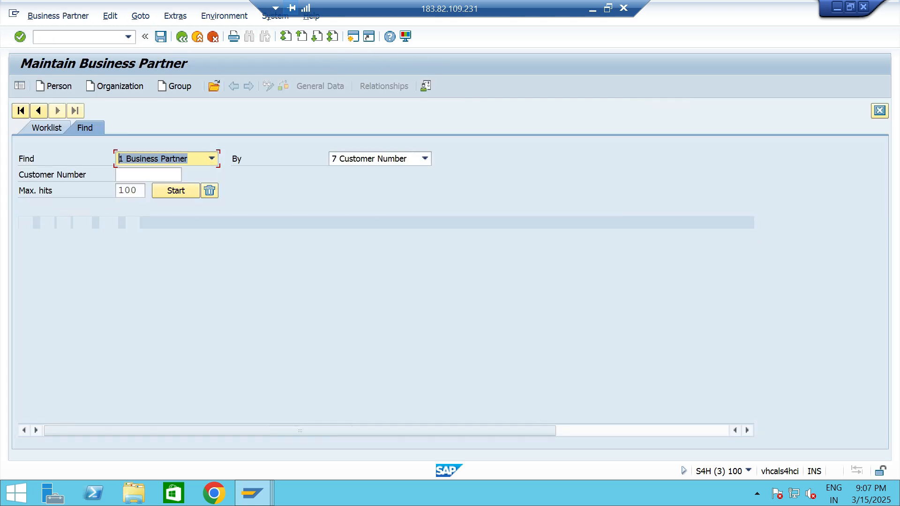
pyautogui.press('Down')
pyautogui.press('Return')
pyautogui.press('Return')
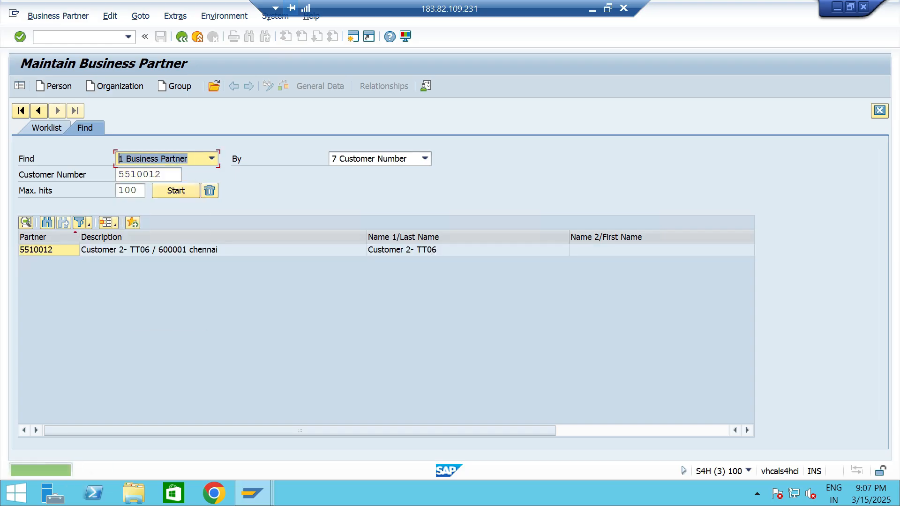
pyautogui.doubleClick(48, 249)
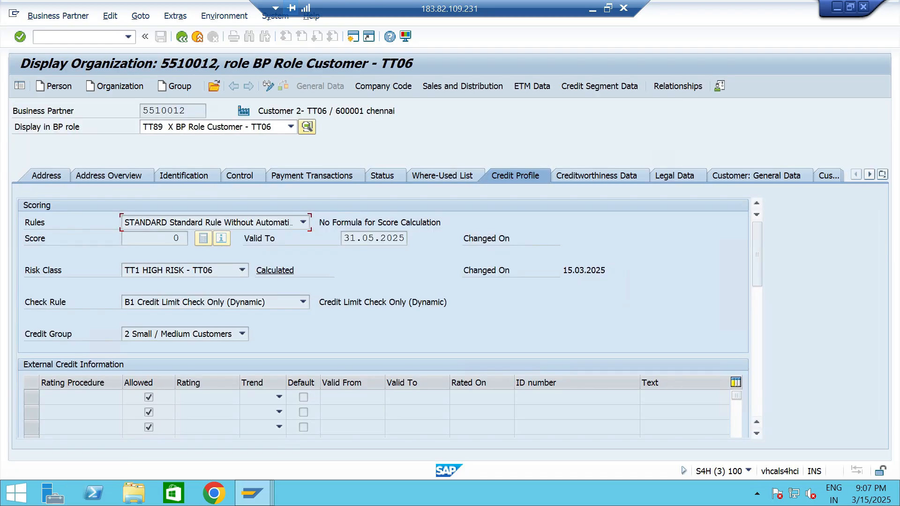
# Change the Cust.Pric.Procedure to TT in the customer's sales and distribution order data and save the business partner.
pyautogui.click(462, 86)
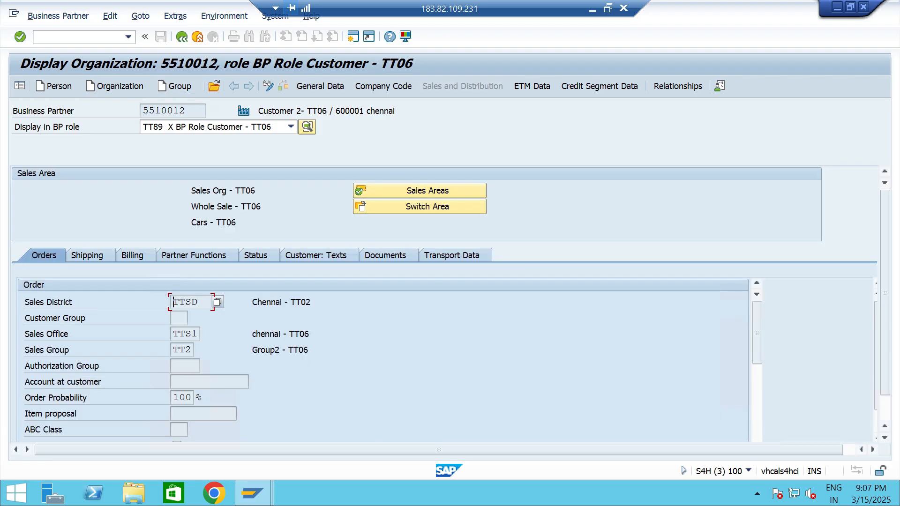
pyautogui.click(269, 86)
pyautogui.scroll(-5, 383, 360)
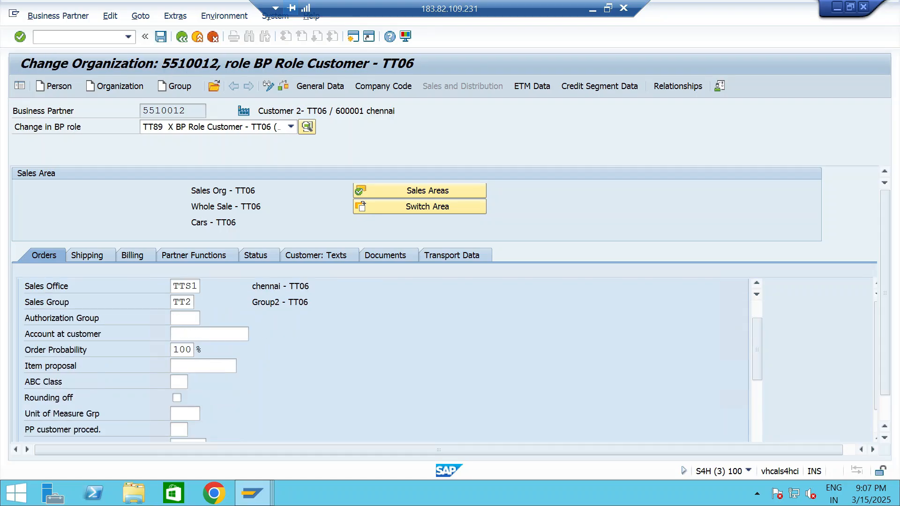
pyautogui.doubleClick(176, 350)
pyautogui.press('BackSpace')
pyautogui.press('Down')
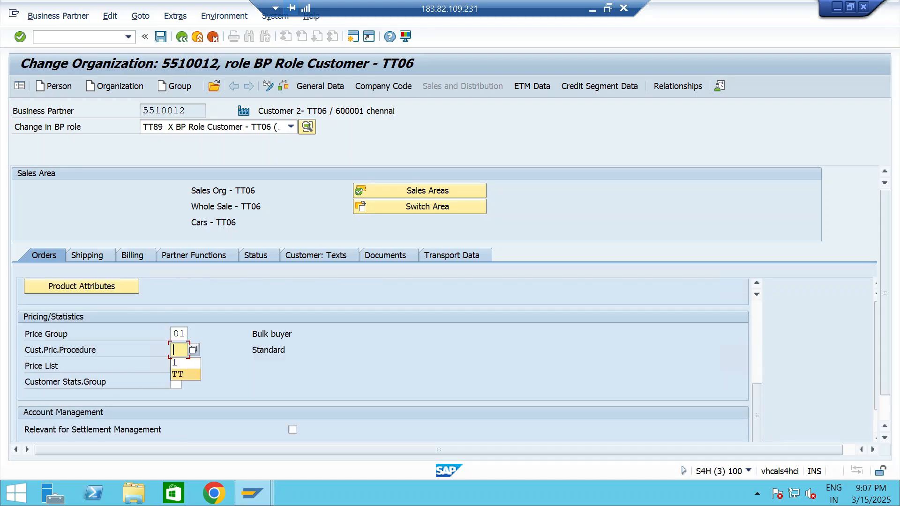
pyautogui.press('Return')
pyautogui.press('Return')
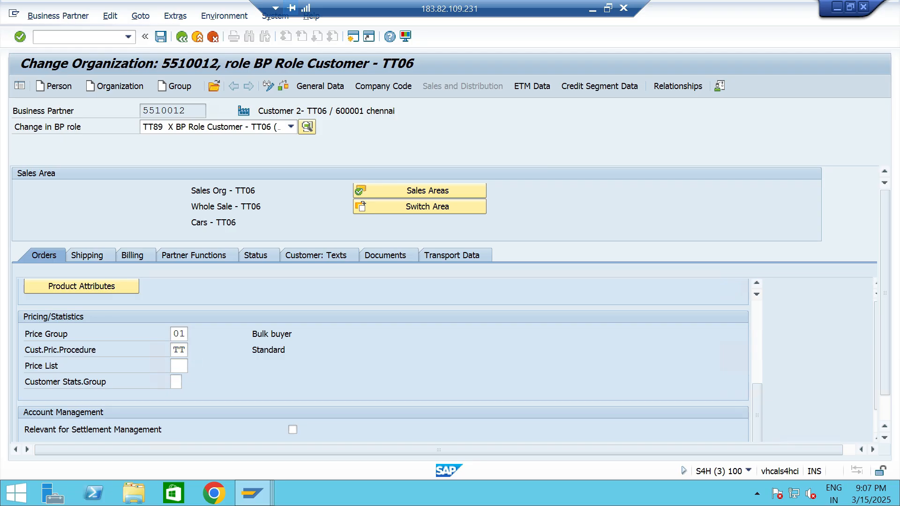
pyautogui.hotkey('ctrl', 's')
# Switch back to the standard order session and restart order creation with transaction VA01.
pyautogui.hotkey('alt', 'Tab')
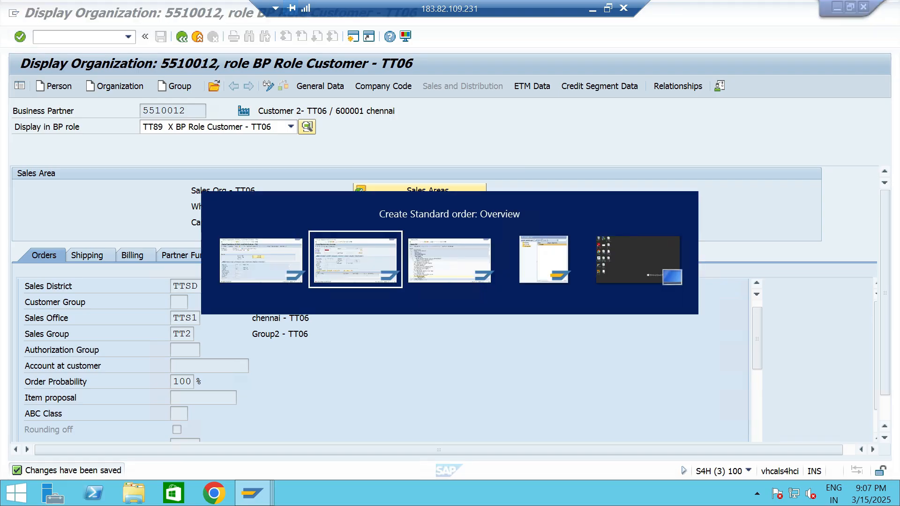
pyautogui.press('Return')
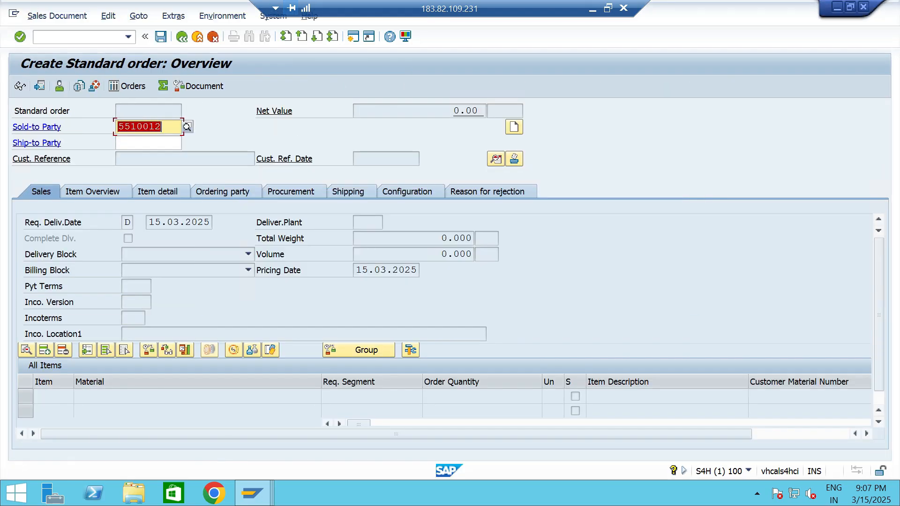
pyautogui.click(128, 37)
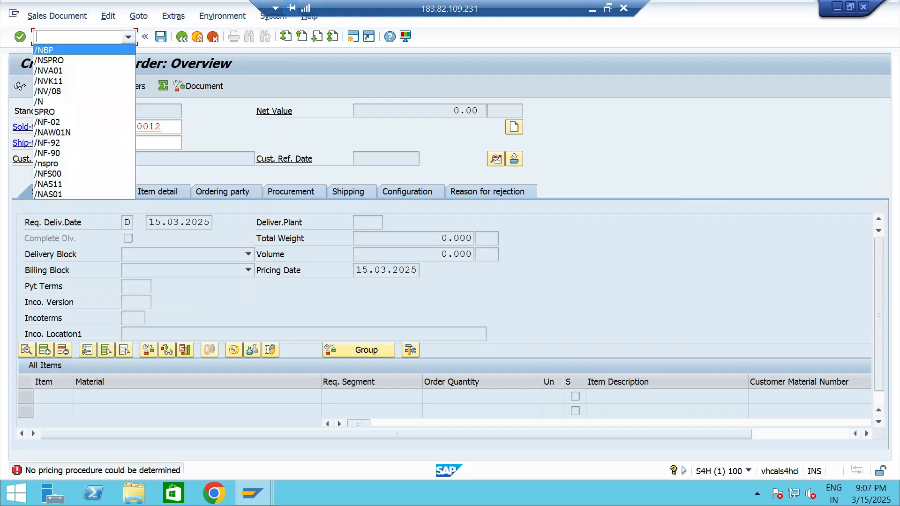
pyautogui.click(85, 70)
pyautogui.press('Return')
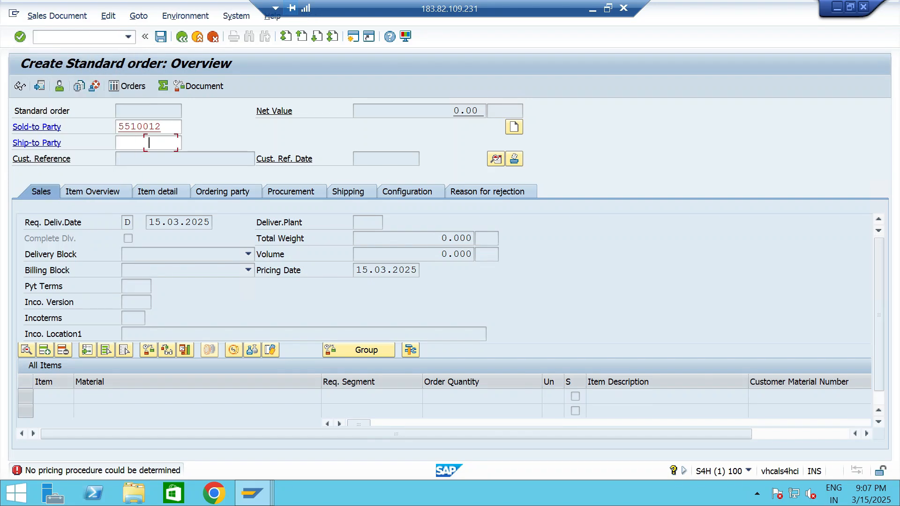
# Enter Customer 2- TT06 as the sold-to party and add an item for material 13328 with order quantity 5.
pyautogui.press('Return')
pyautogui.press('Down')
pyautogui.press('Return')
pyautogui.press('Return')
pyautogui.press('Down')
pyautogui.press('Return')
pyautogui.press('Tab')
pyautogui.press('Tab')
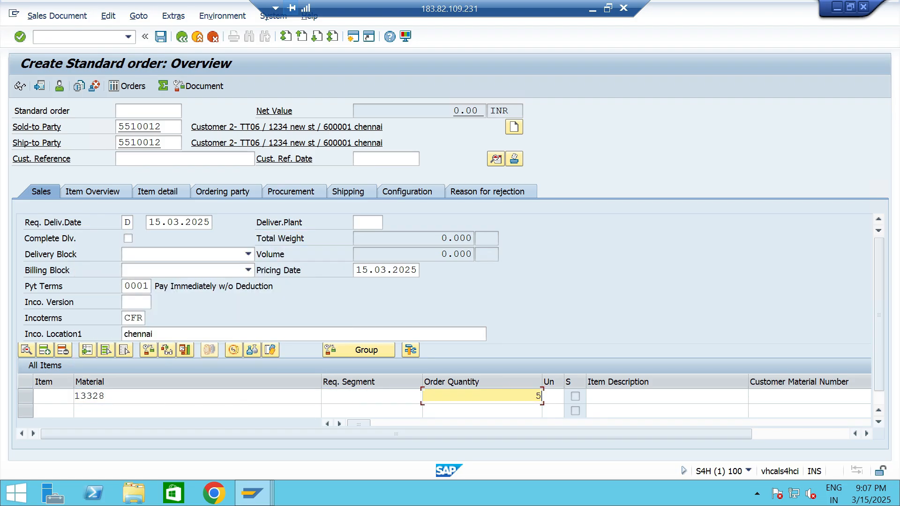
# Set the plant of the material 13328 item to TTP2 and save the standard order.
pyautogui.press('Tab')
pyautogui.press('Tab')
pyautogui.press('Tab')
pyautogui.press('Tab')
pyautogui.press('Tab')
pyautogui.press('Tab')
pyautogui.press('Tab')
pyautogui.press('Tab')
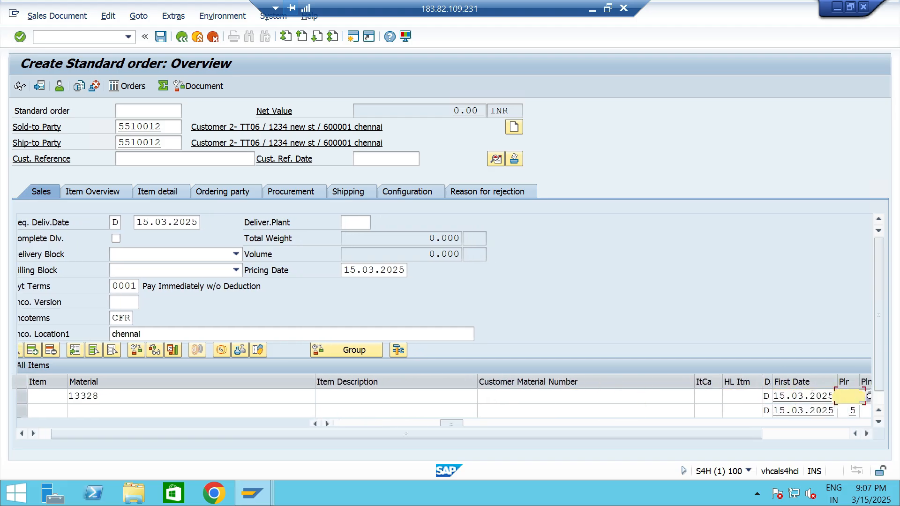
pyautogui.write('TT06')
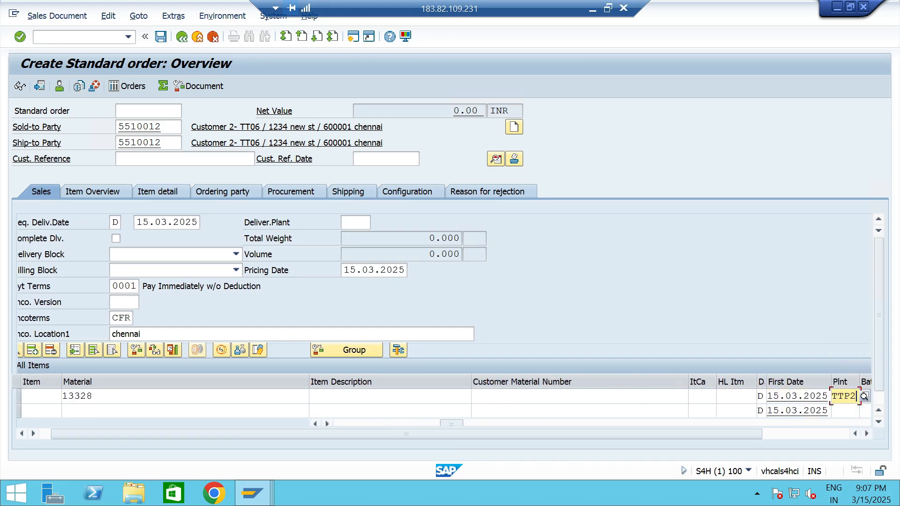
pyautogui.press('Return')
pyautogui.write('5')
pyautogui.press('Return')
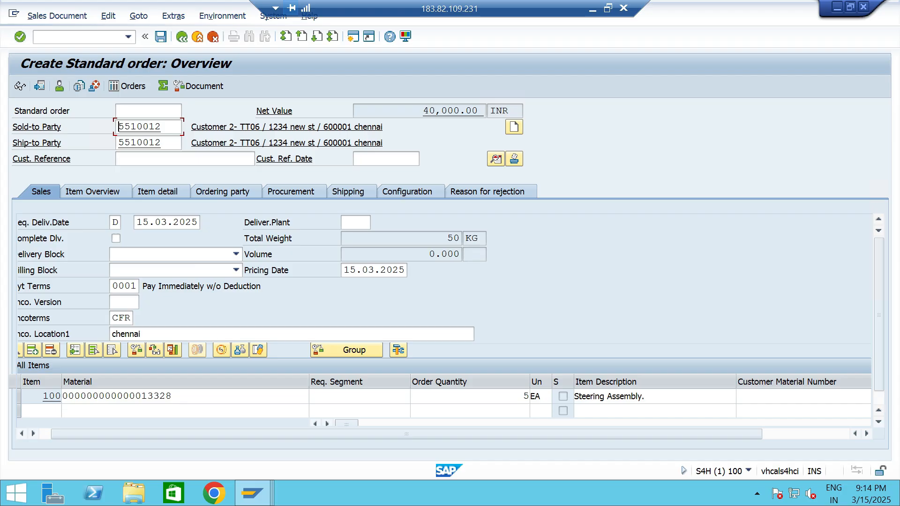
pyautogui.hotkey('ctrl', 's')
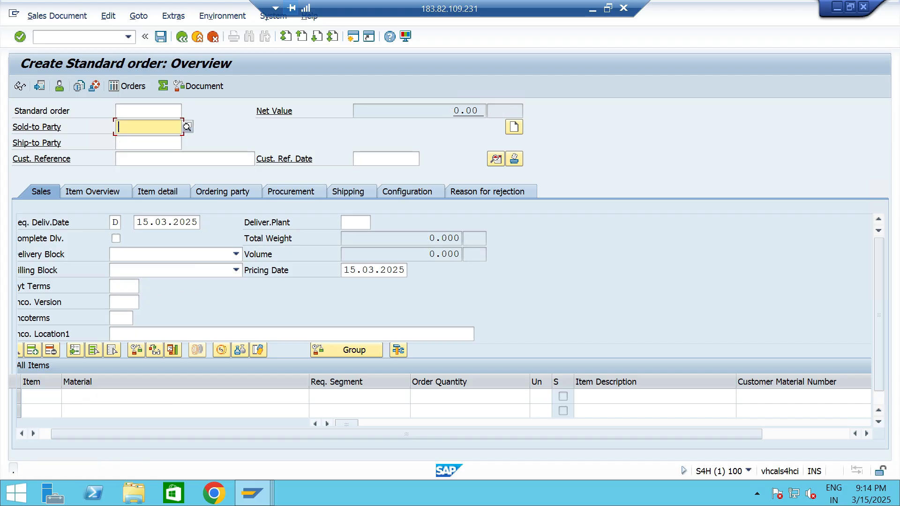
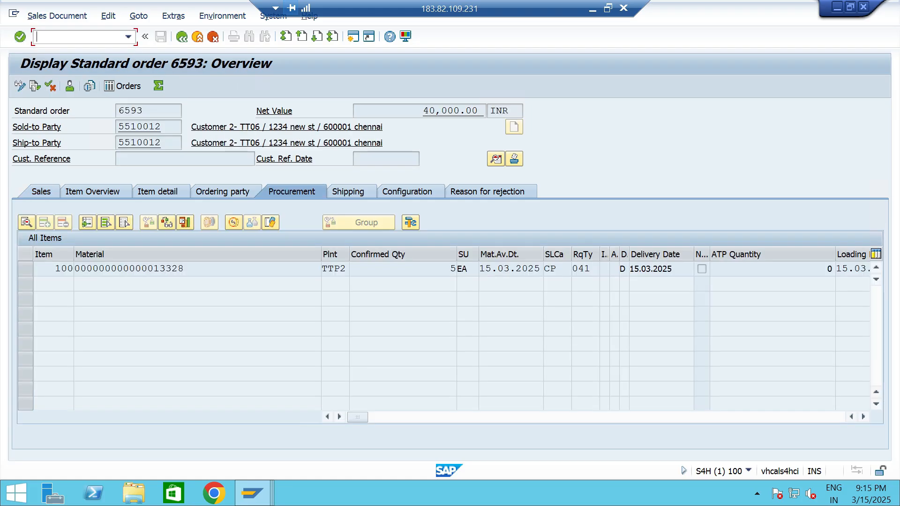
# Create and save an outbound delivery for the current standard order from shipping point TTS1 with transaction VL01.
pyautogui.write('/NVL01')
pyautogui.press('Return')
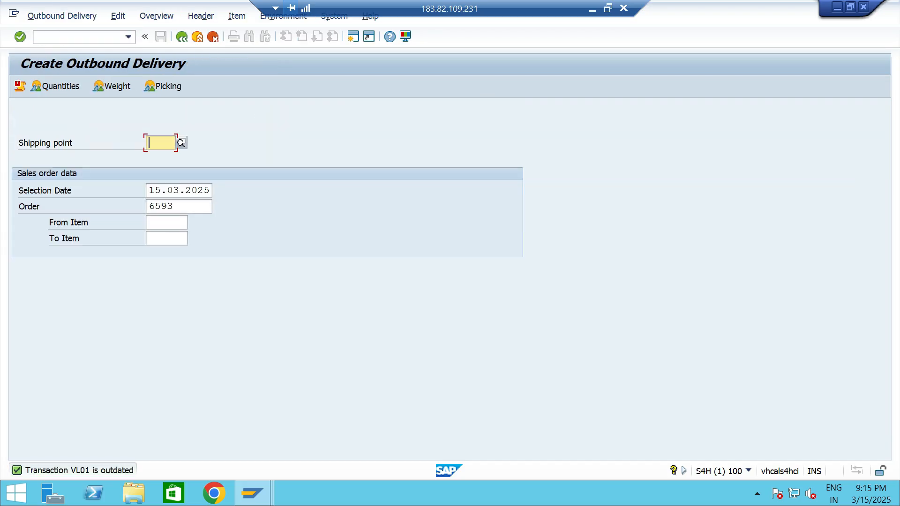
pyautogui.write('TTS1')
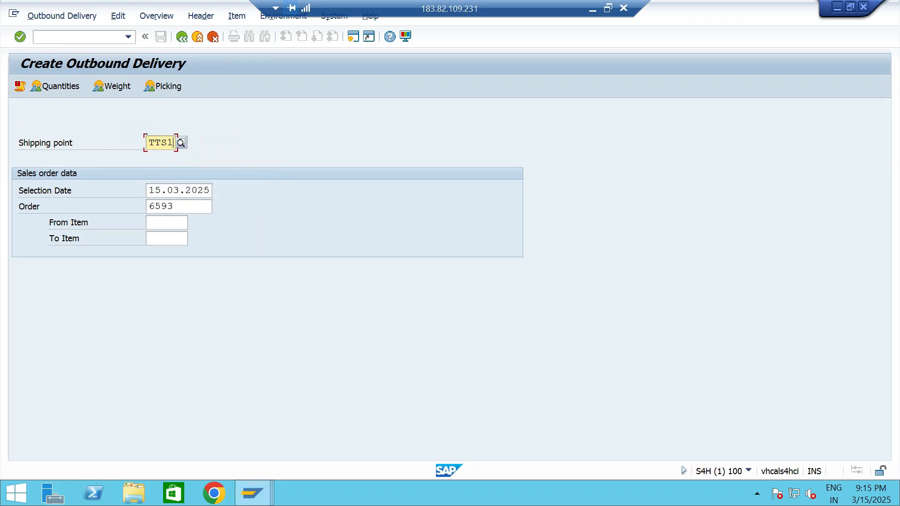
pyautogui.press('Down')
pyautogui.press('Down')
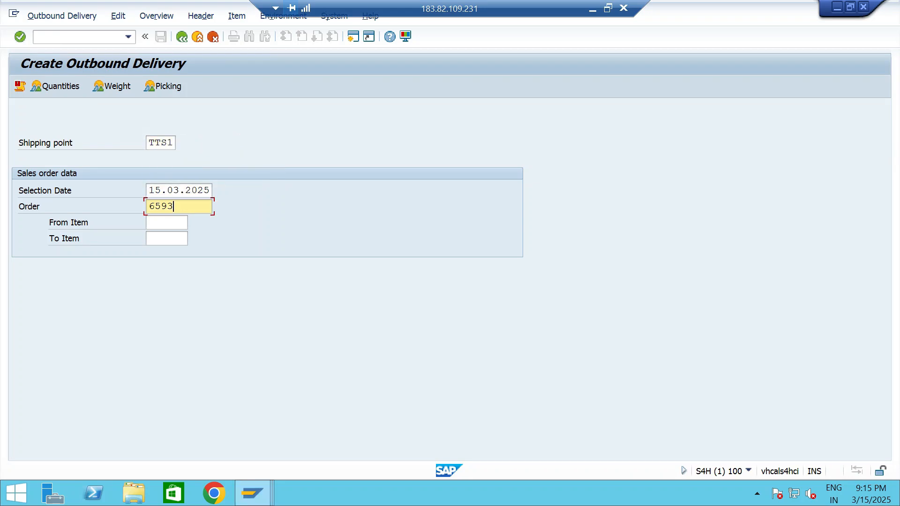
pyautogui.press('Return')
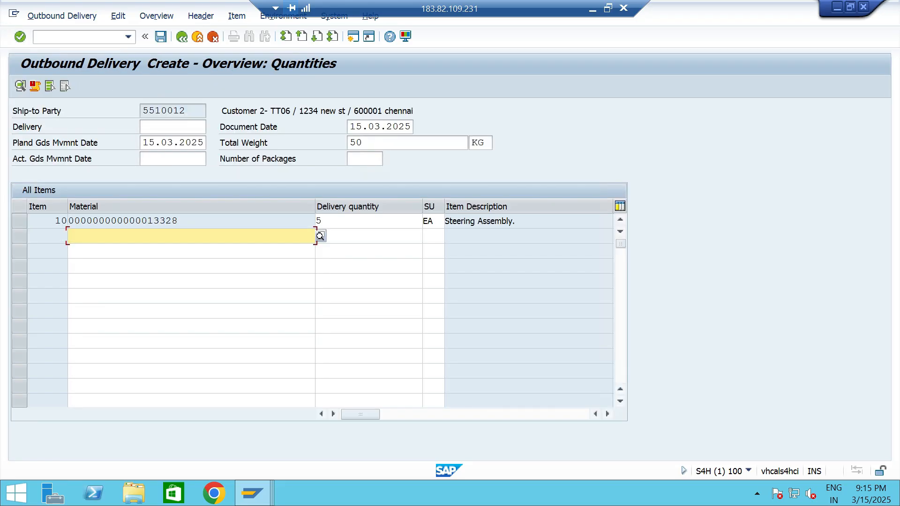
pyautogui.hotkey('ctrl', 's')
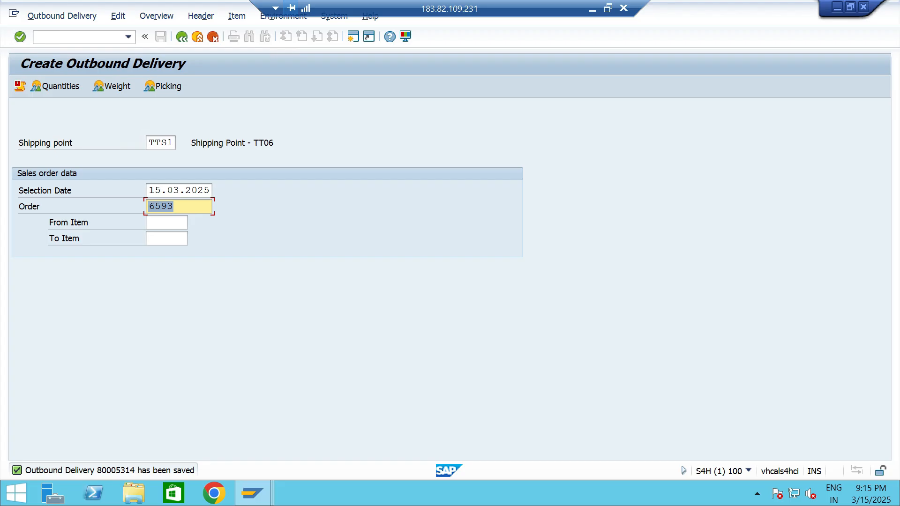
# Use transaction VL02 to set the delivery item's pick quantity to 5 and try to post the goods issue.
pyautogui.click(128, 37)
pyautogui.click(85, 49)
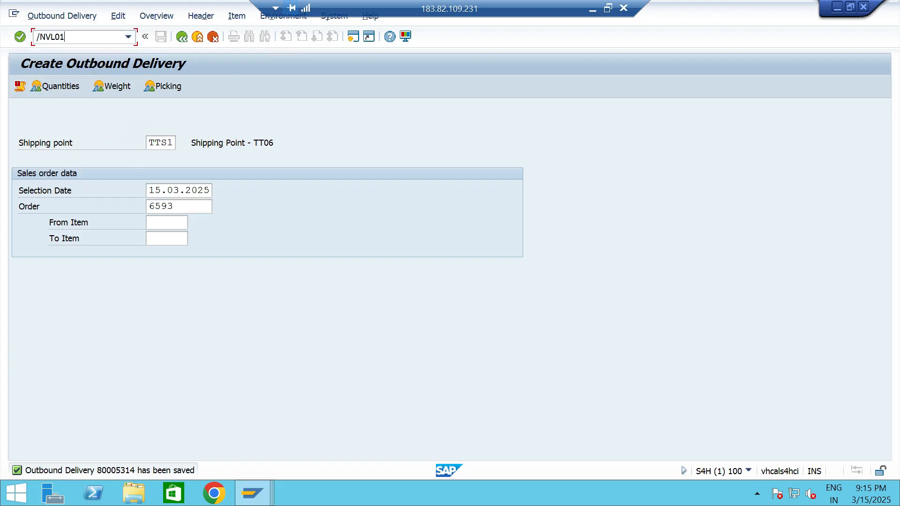
pyautogui.press('BackSpace')
pyautogui.write('2')
pyautogui.press('Return')
pyautogui.click(152, 86)
pyautogui.click(543, 221)
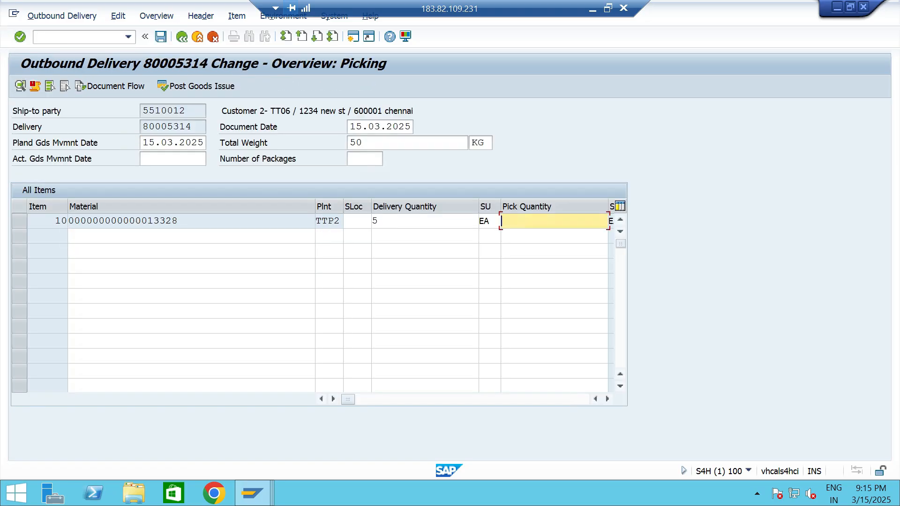
pyautogui.write('5')
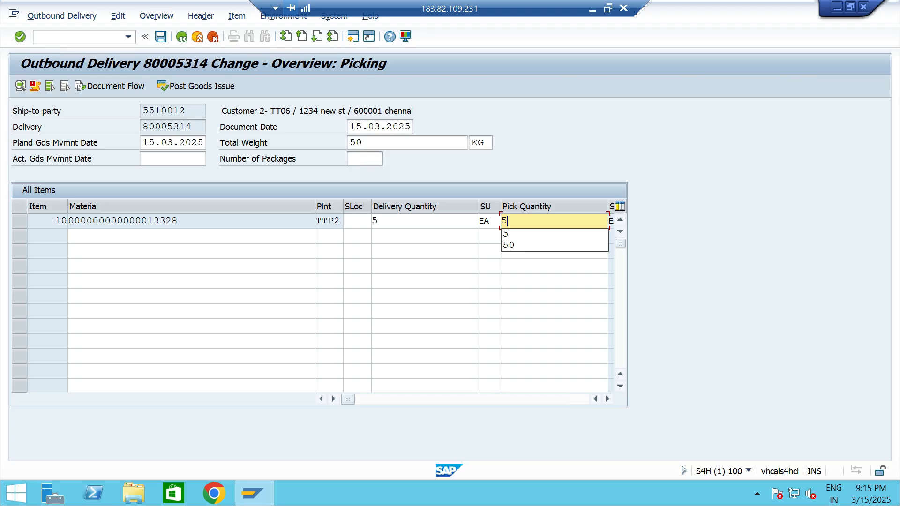
pyautogui.click(196, 87)
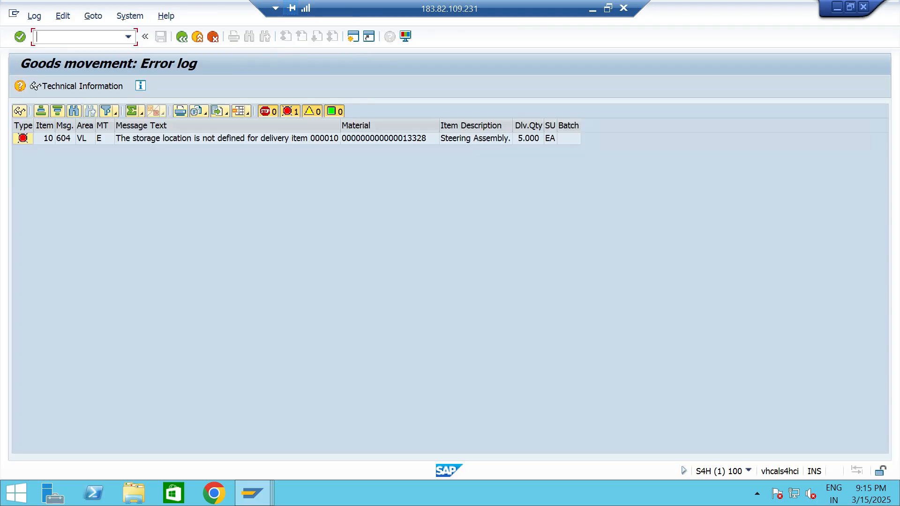
pyautogui.click(182, 37)
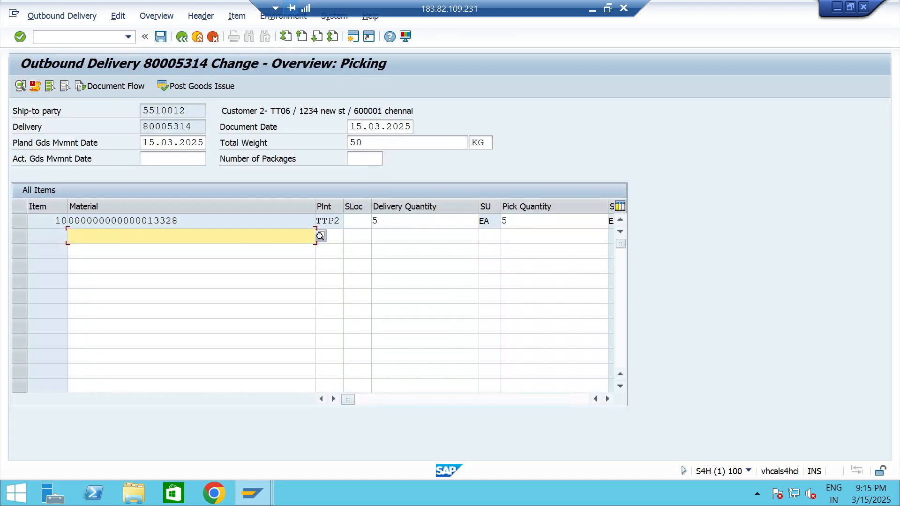
# Assign a storage location to the material 13328 delivery item and post the goods issue.
pyautogui.click(358, 221)
pyautogui.click(357, 233)
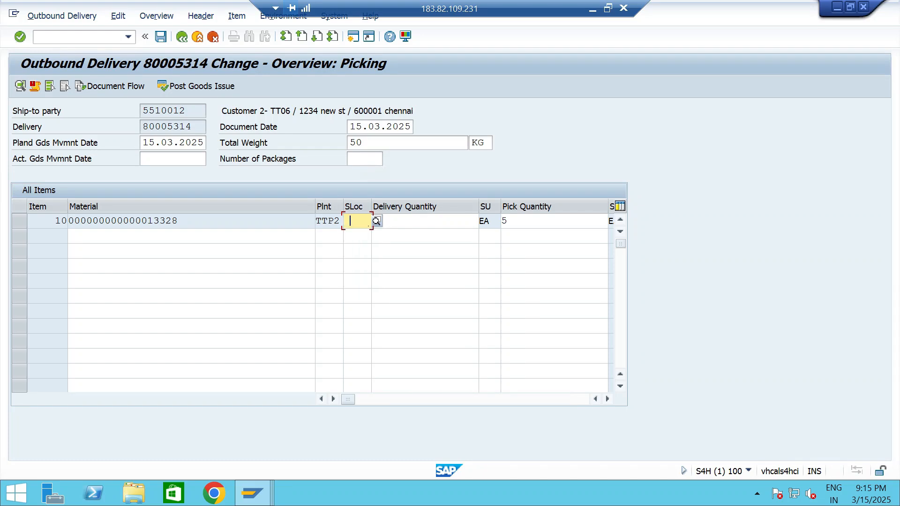
pyautogui.click(200, 86)
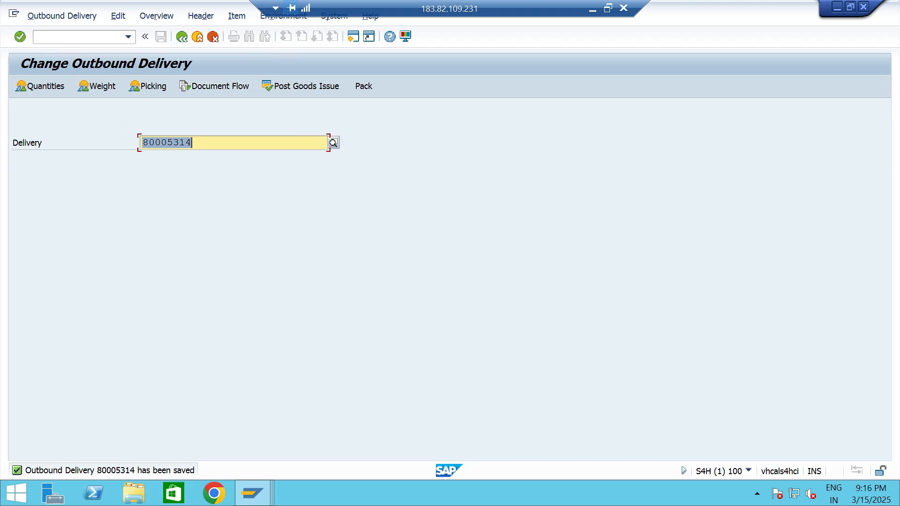
# Create and save a billing document for the outbound delivery with transaction VF01.
pyautogui.click(77, 37)
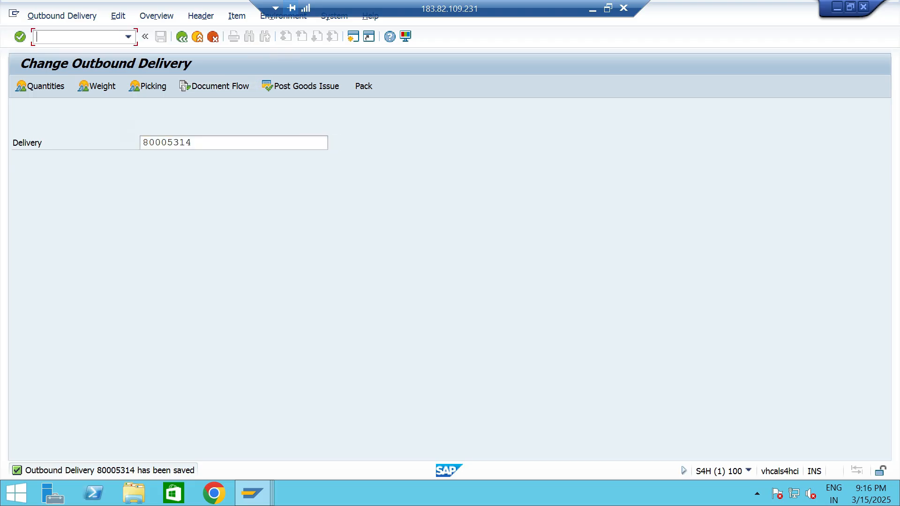
pyautogui.write('/NVF01')
pyautogui.press('Return')
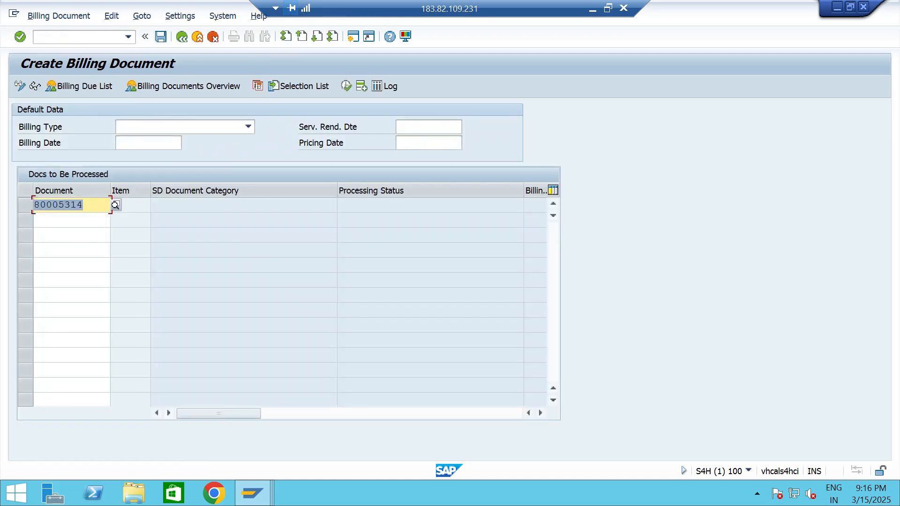
pyautogui.click(84, 205)
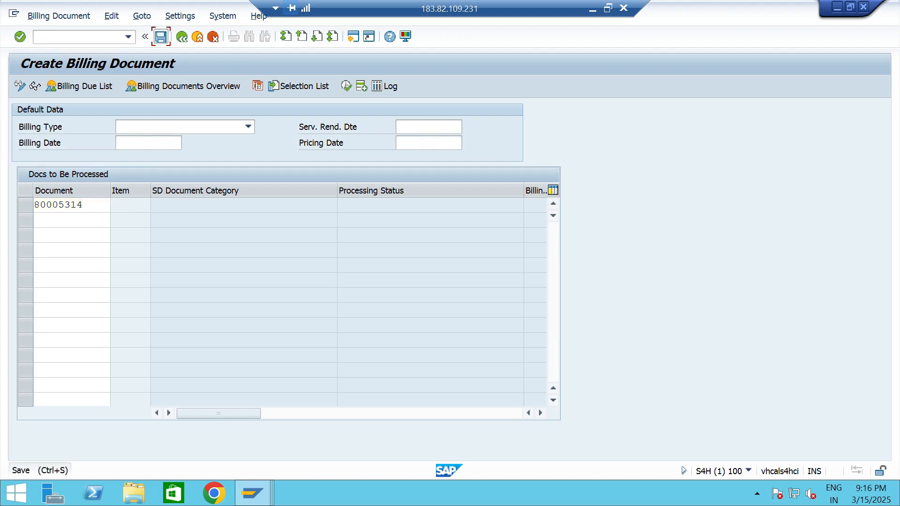
pyautogui.click(160, 36)
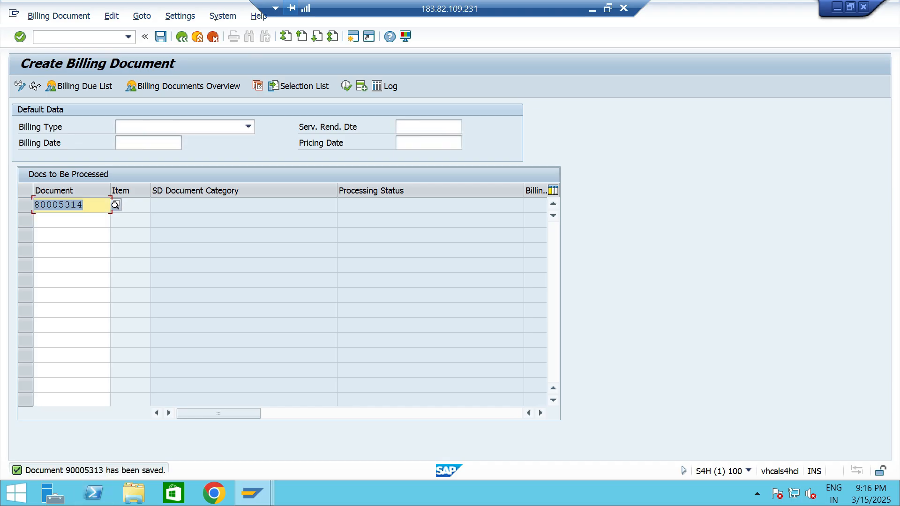
# Try to release the saved billing document to accounting with transaction VF02.
pyautogui.click(128, 36)
pyautogui.click(66, 47)
pyautogui.click(65, 37)
pyautogui.press('BackSpace')
pyautogui.write('2')
pyautogui.press('Return')
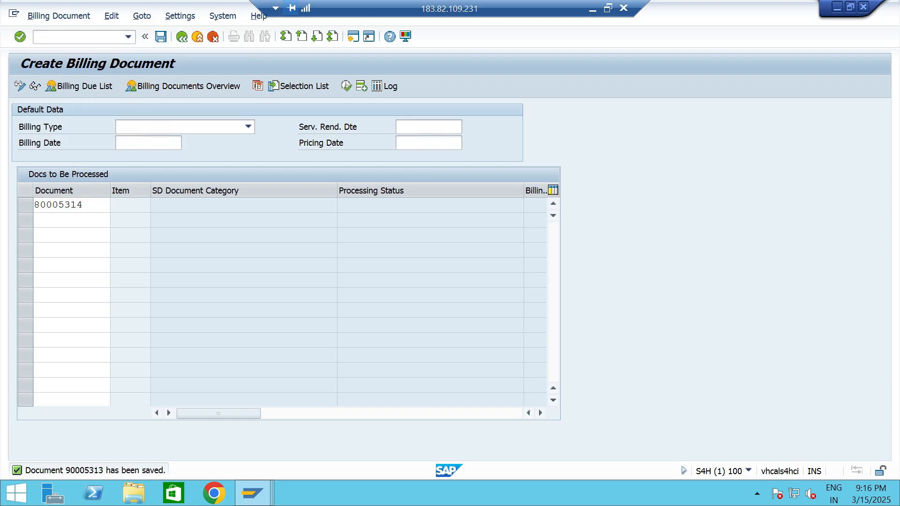
pyautogui.hotkey('shift', 'F4')
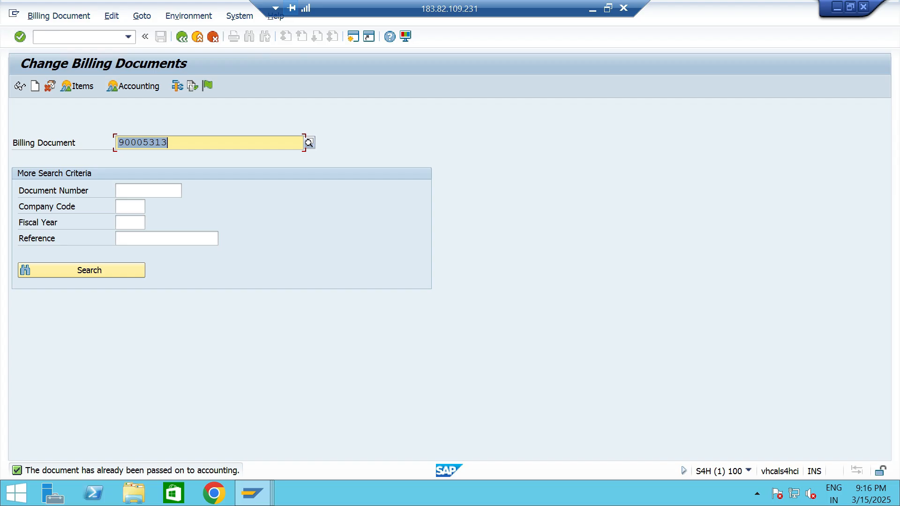
pyautogui.click(169, 143)
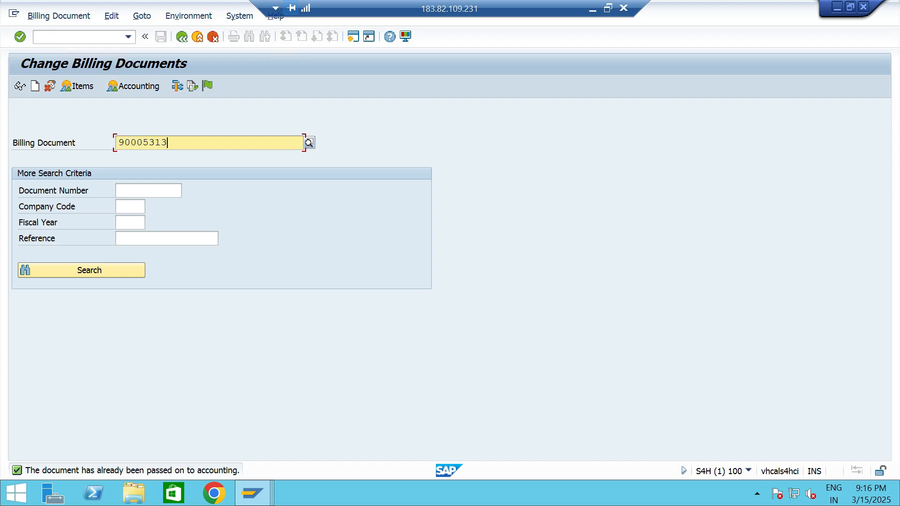
# Open Customer 2- TT06 in business partner maintenance with transaction BP.
pyautogui.click(129, 37)
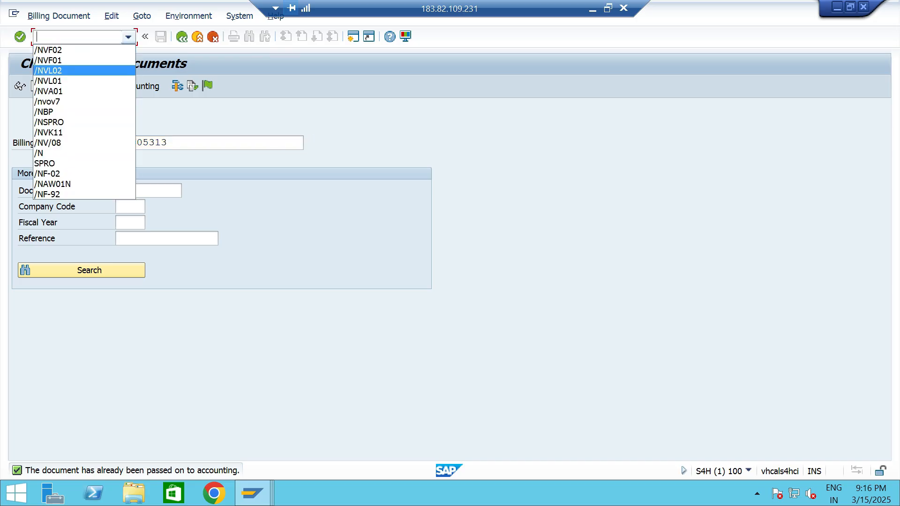
pyautogui.click(44, 111)
pyautogui.press('Return')
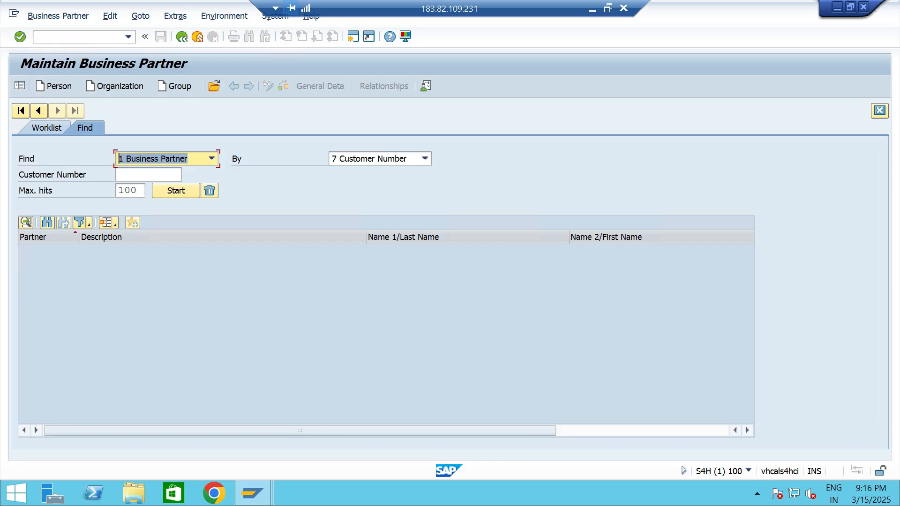
pyautogui.click(151, 175)
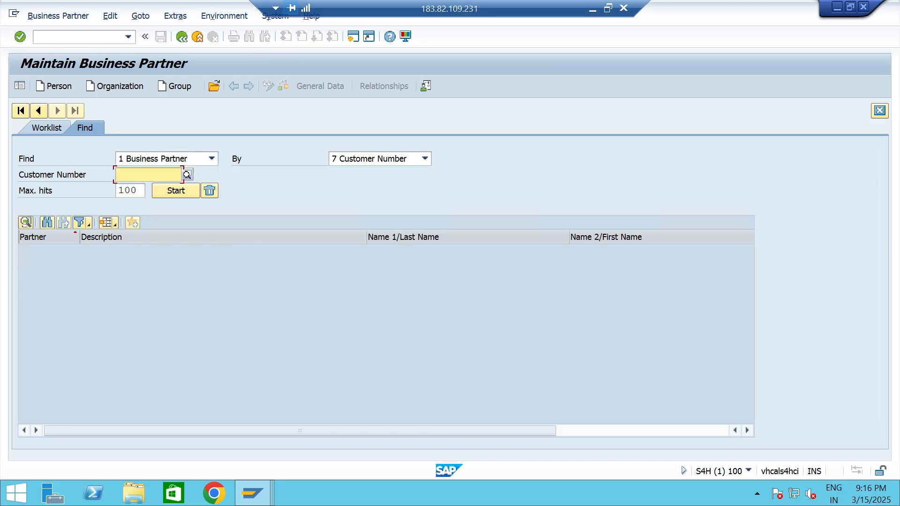
pyautogui.press('space')
pyautogui.press('Down')
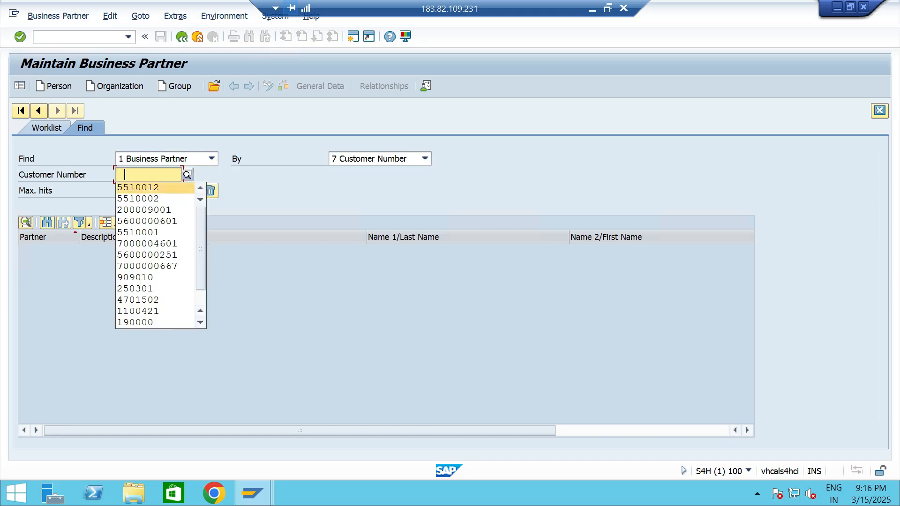
pyautogui.press('Return')
pyautogui.press('Return')
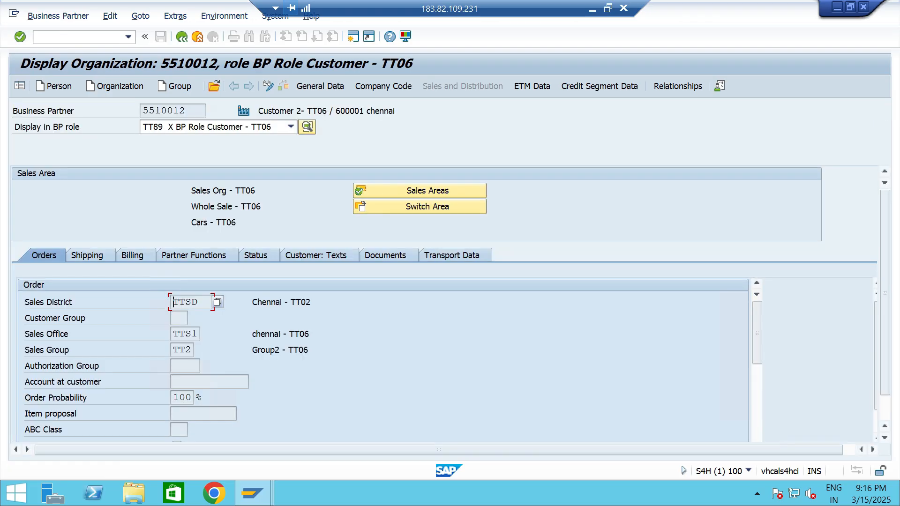
# Examine the customer's credit exposure and requested limit in the credit segment data for TTCS.
pyautogui.click(599, 85)
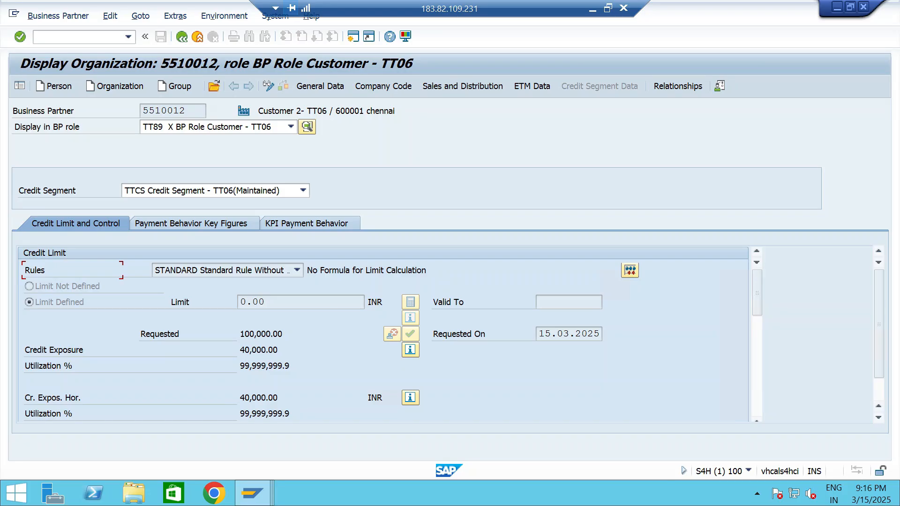
pyautogui.moveTo(278, 349); pyautogui.dragTo(239, 349)
pyautogui.click(278, 349)
pyautogui.moveTo(282, 333); pyautogui.dragTo(240, 350)
# Start creating another standard order with transaction VA01.
pyautogui.click(70, 36)
pyautogui.click(128, 37)
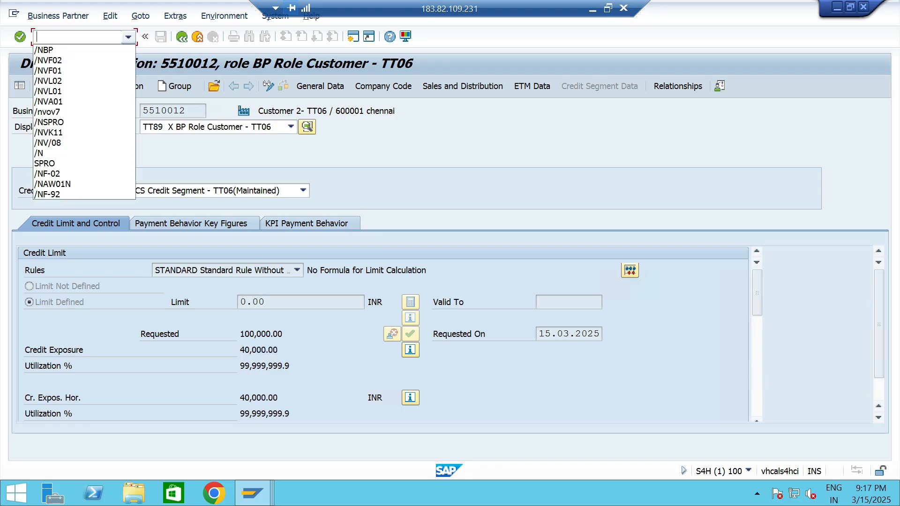
pyautogui.press('Down')
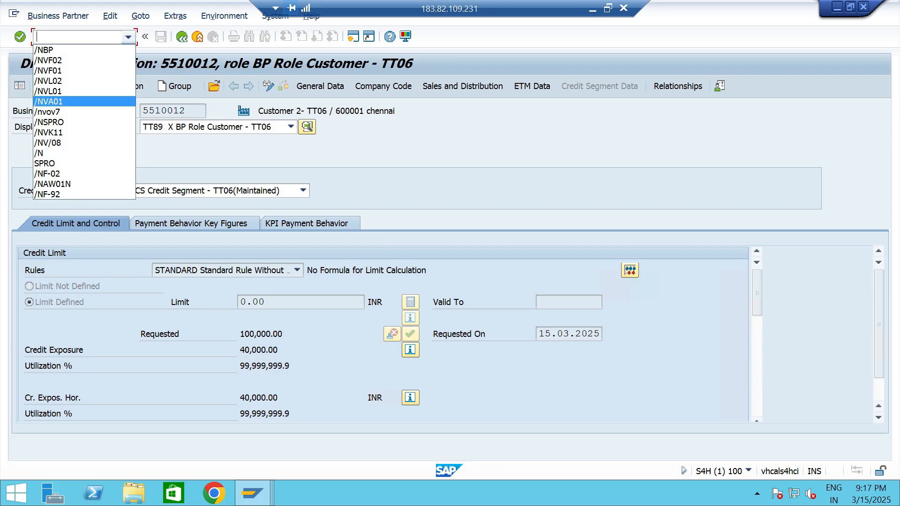
pyautogui.press('Return')
pyautogui.press('Return')
pyautogui.press('Return')
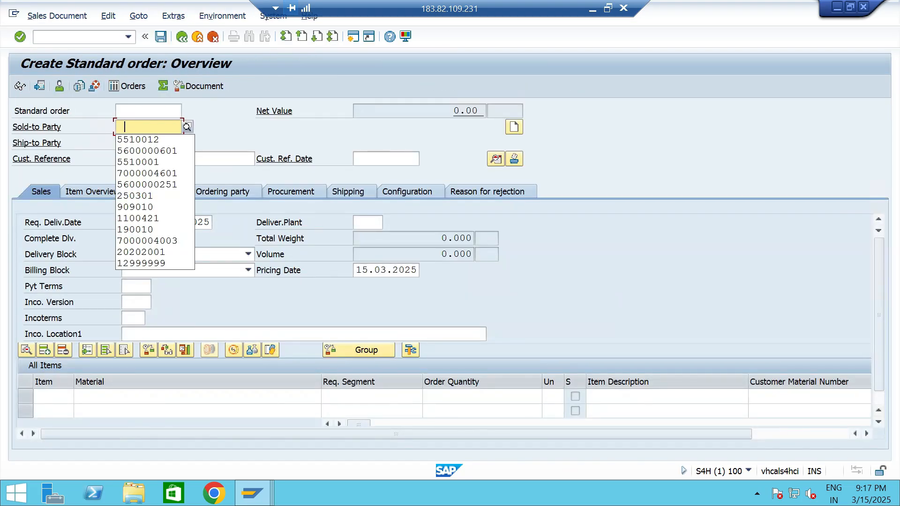
# Set Customer 2- TT06 as the new order's sold-to party and add material 13328 with order quantity 5.
pyautogui.press('Down')
pyautogui.press('Return')
pyautogui.press('Return')
pyautogui.write('13328')
pyautogui.press('Tab')
pyautogui.press('Tab')
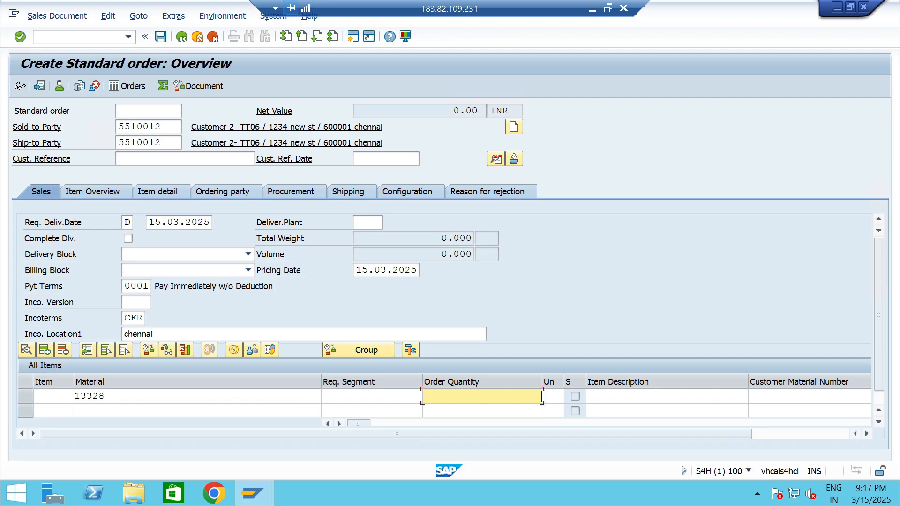
pyautogui.write('5')
# Assign plant TTP2 to the new order's material 13328 item.
pyautogui.press('Tab')
pyautogui.press('Tab')
pyautogui.press('Tab')
pyautogui.press('Tab')
pyautogui.press('Tab')
pyautogui.press('Tab')
pyautogui.press('Tab')
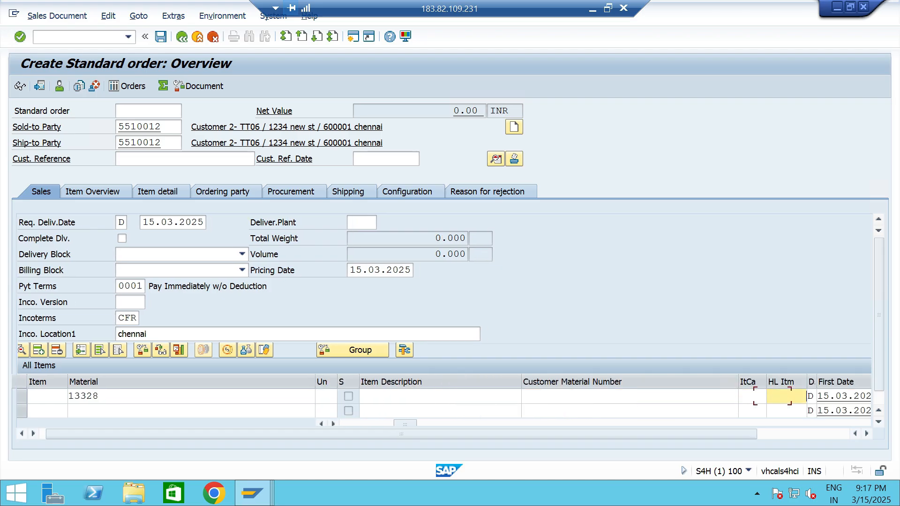
pyautogui.press('Tab')
pyautogui.write('T')
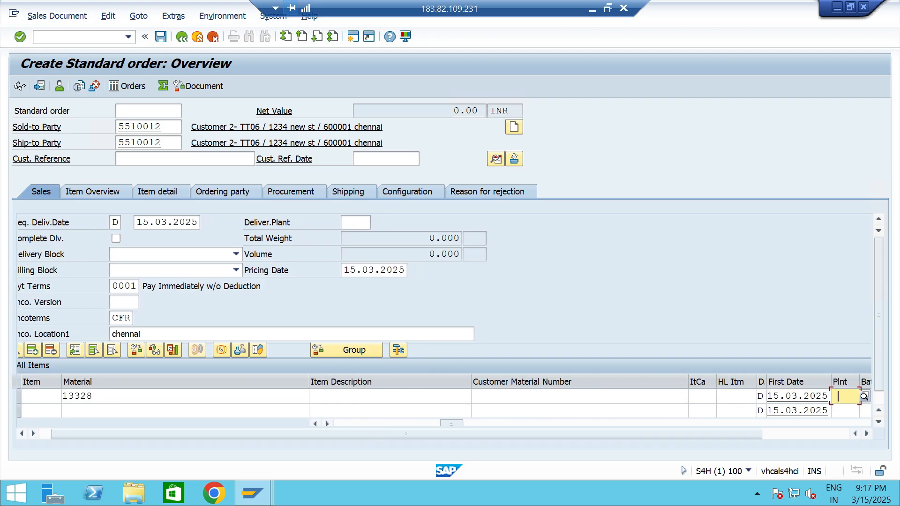
pyautogui.press('Down')
pyautogui.press('Return')
pyautogui.press('Return')
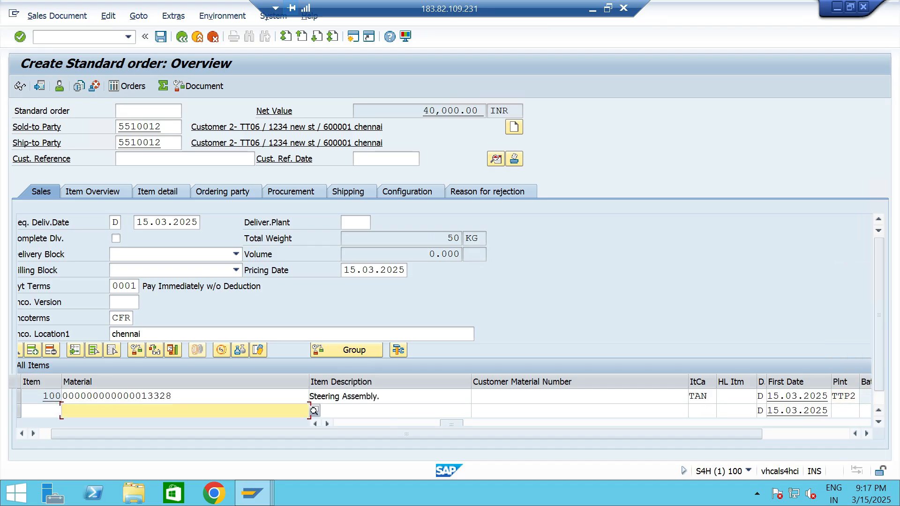
# Create the outbound delivery for the new order with picked quantity 5 and storage location TTS5, and save it.
pyautogui.click(57, 16)
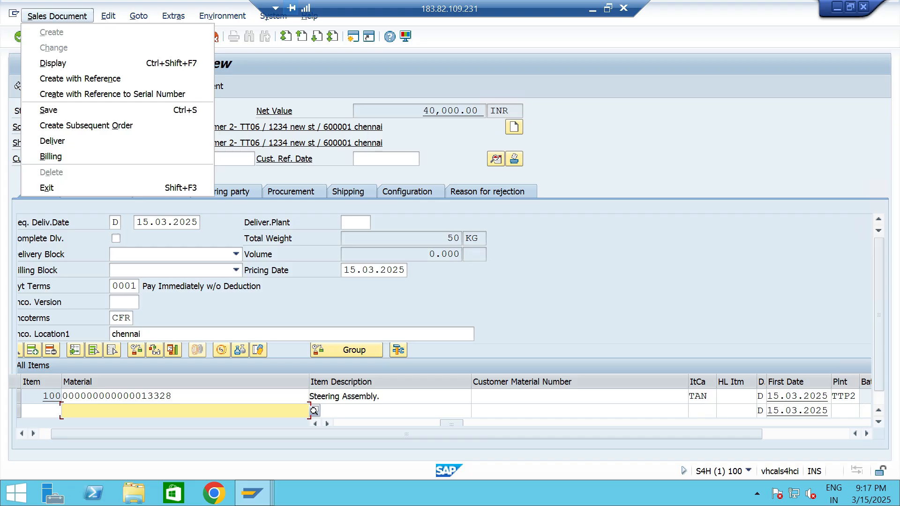
pyautogui.click(52, 141)
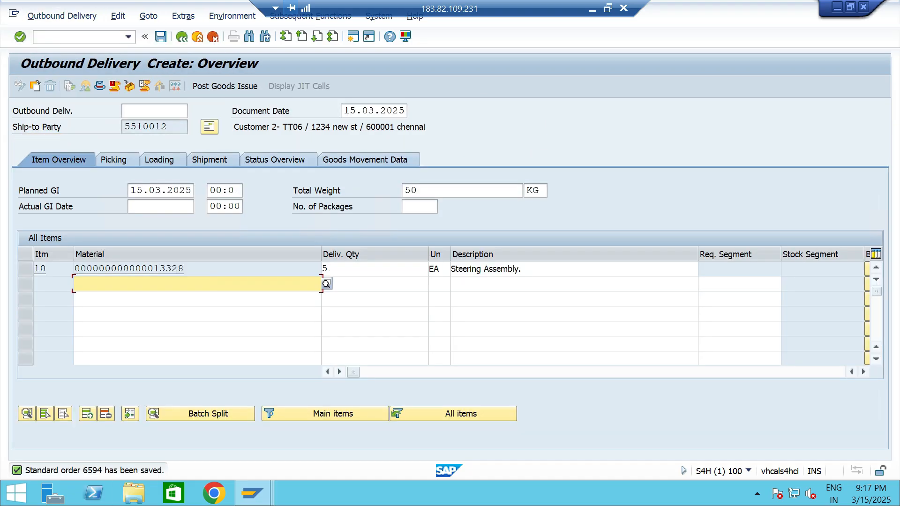
pyautogui.click(114, 160)
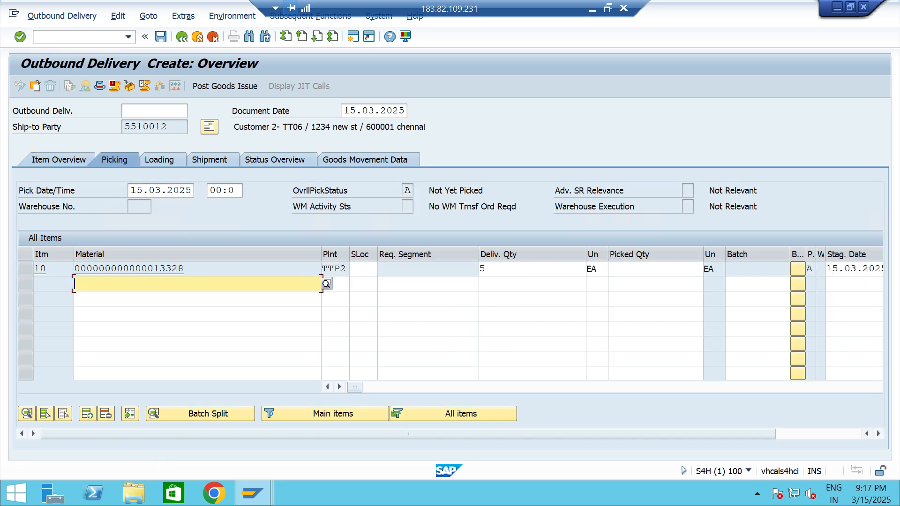
pyautogui.click(656, 269)
pyautogui.write('5')
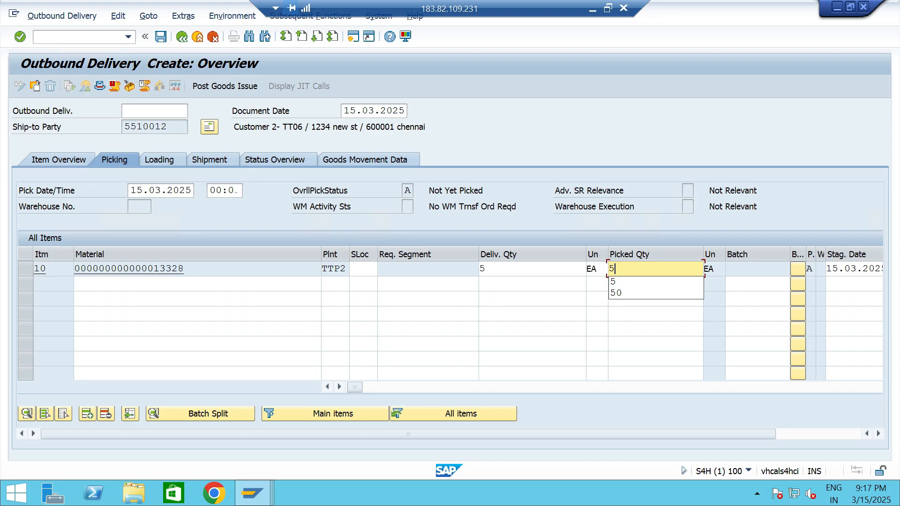
pyautogui.click(363, 269)
pyautogui.press('Down')
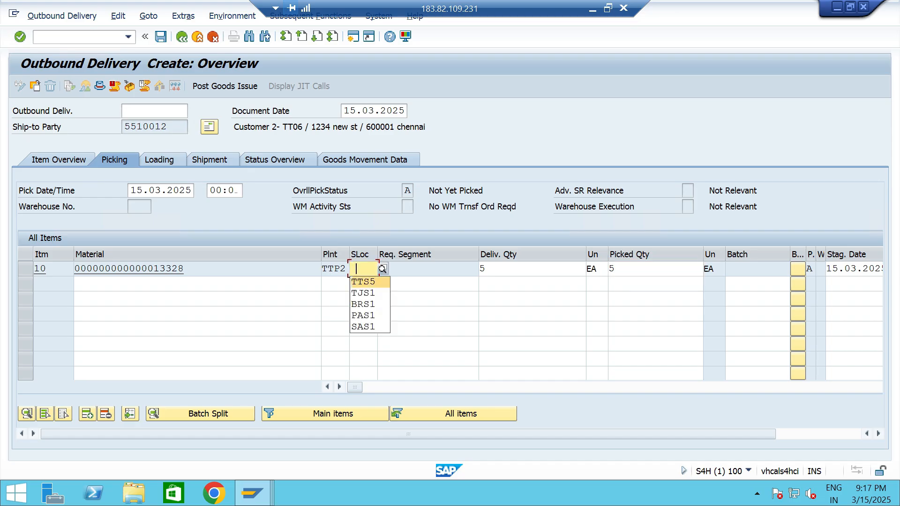
pyautogui.press('Return')
pyautogui.hotkey('ctrl', 's')
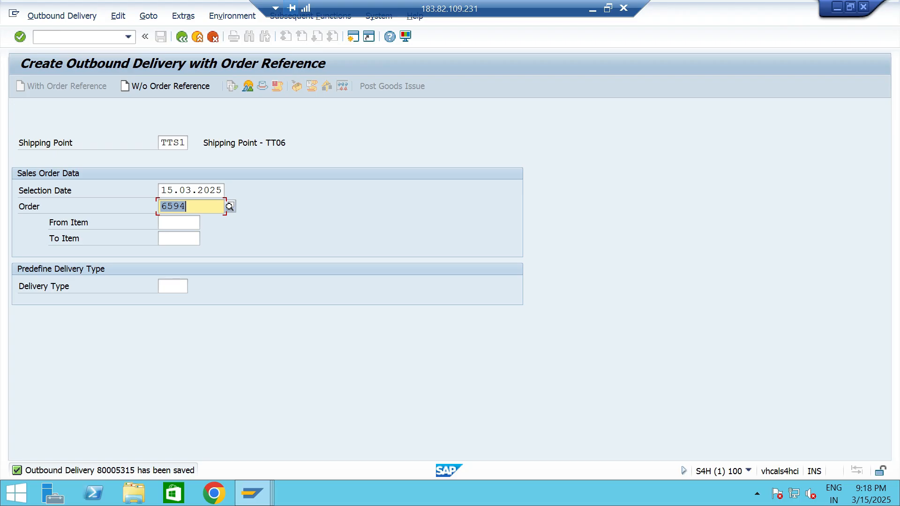
# Find Customer 2- TT06 by customer number in Maintain Business Partner and open its record.
pyautogui.press('End')
pyautogui.click(128, 36)
pyautogui.click(51, 61)
pyautogui.click(20, 36)
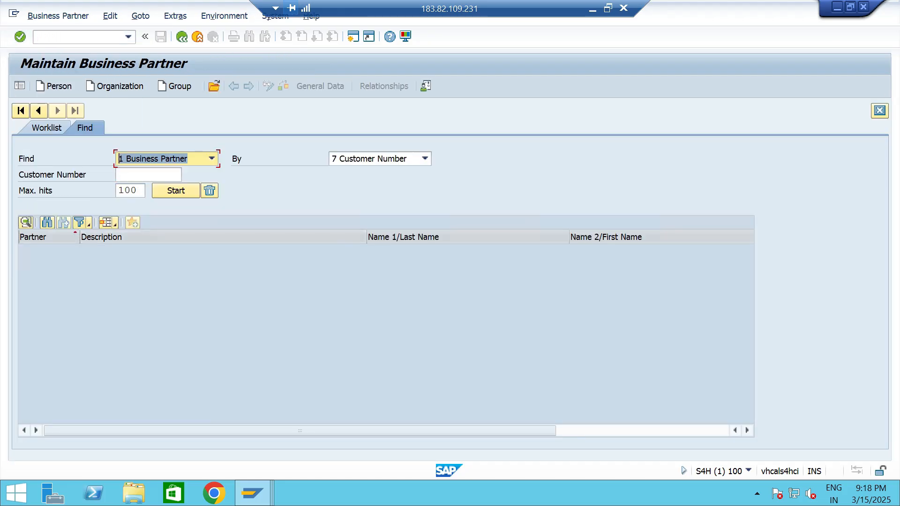
pyautogui.press('space')
pyautogui.press('Down')
pyautogui.press('Return')
pyautogui.press('Return')
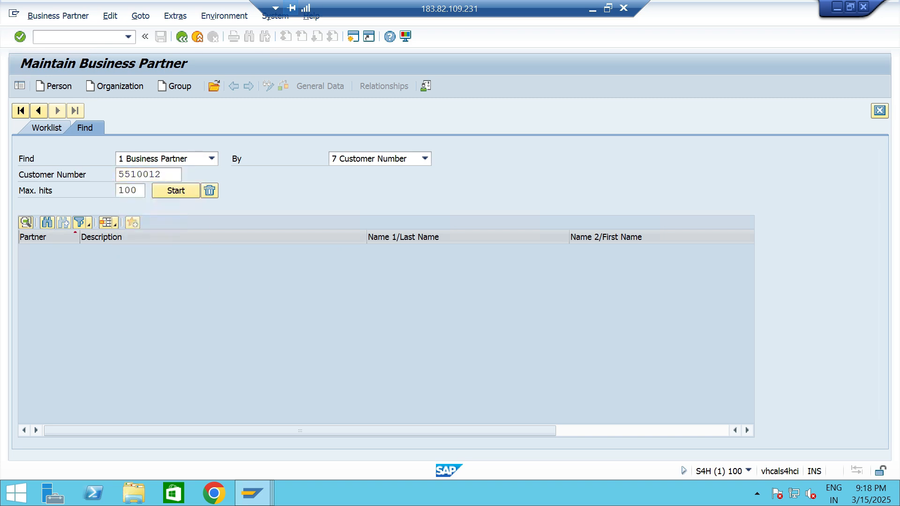
pyautogui.doubleClick(236, 251)
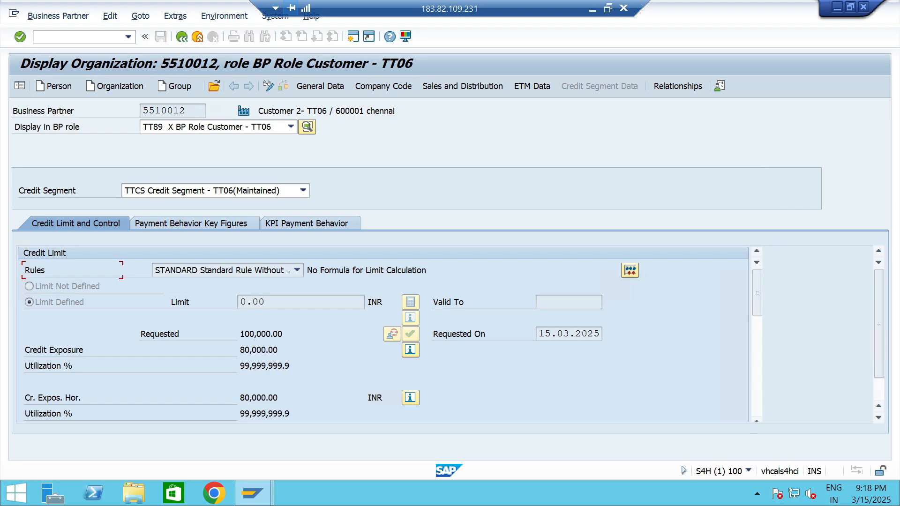
# Examine the customer's credit exposure in TTCS by category, covering open invoices and delivery value, and compare it with the requested limit.
pyautogui.hotkey('shift', 'Home')
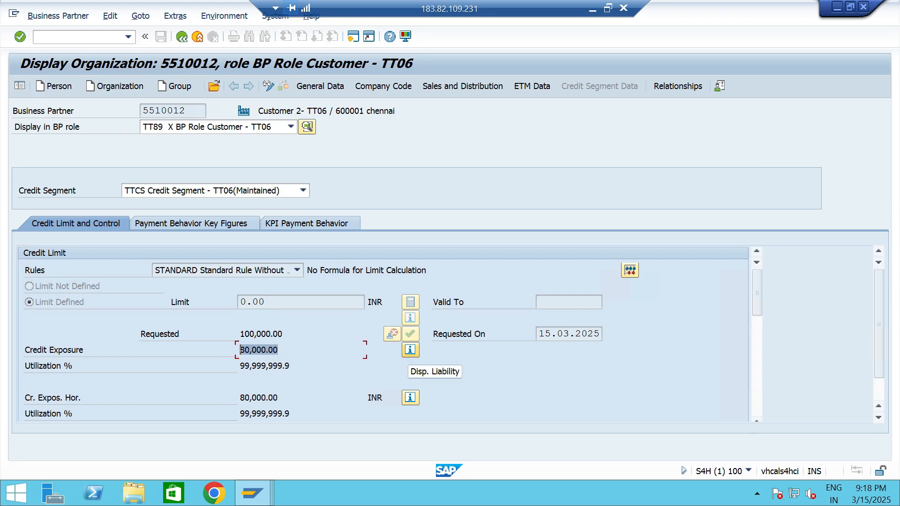
pyautogui.click(410, 349)
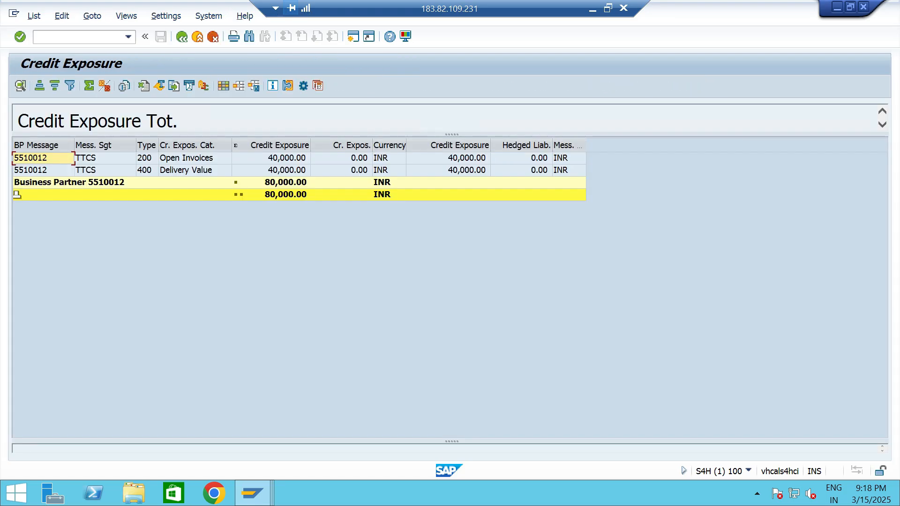
pyautogui.click(199, 158)
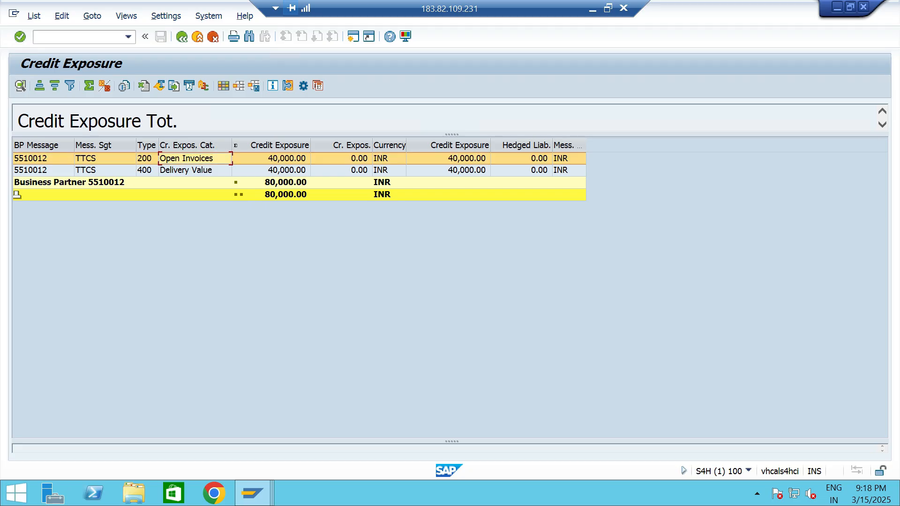
pyautogui.click(197, 171)
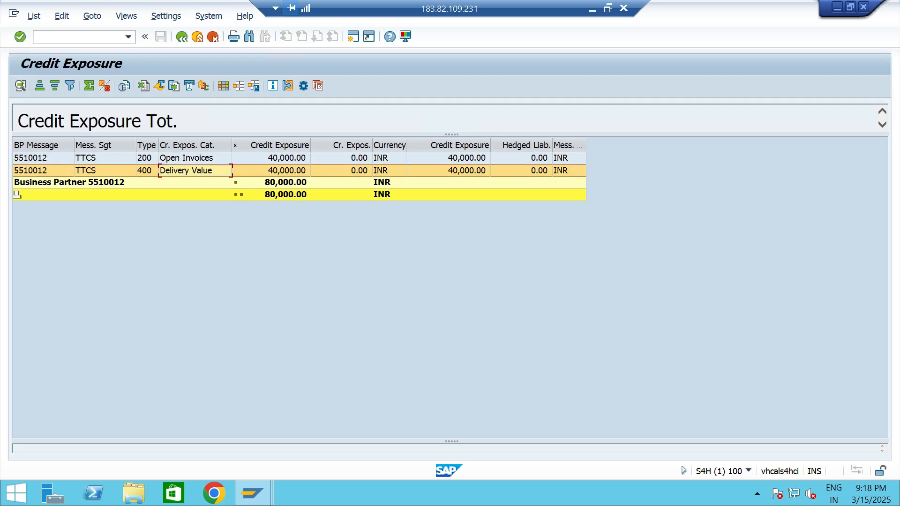
pyautogui.click(286, 171)
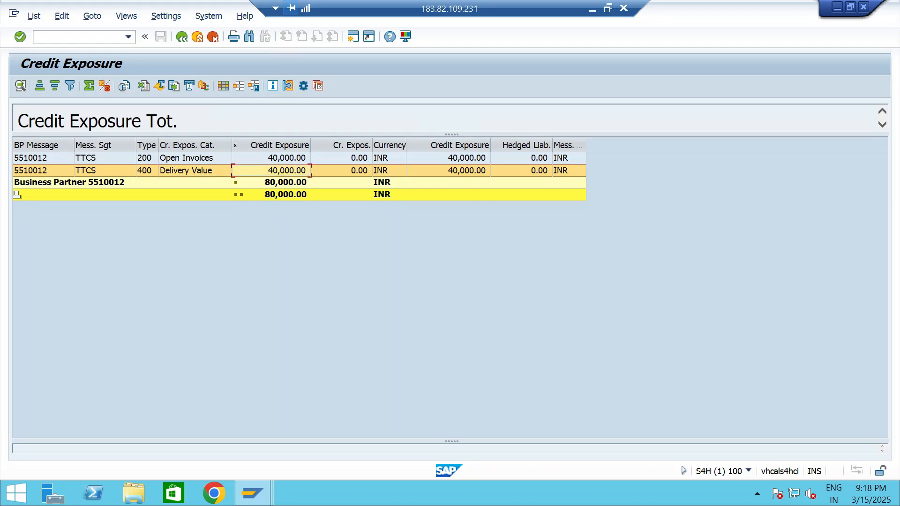
pyautogui.click(285, 195)
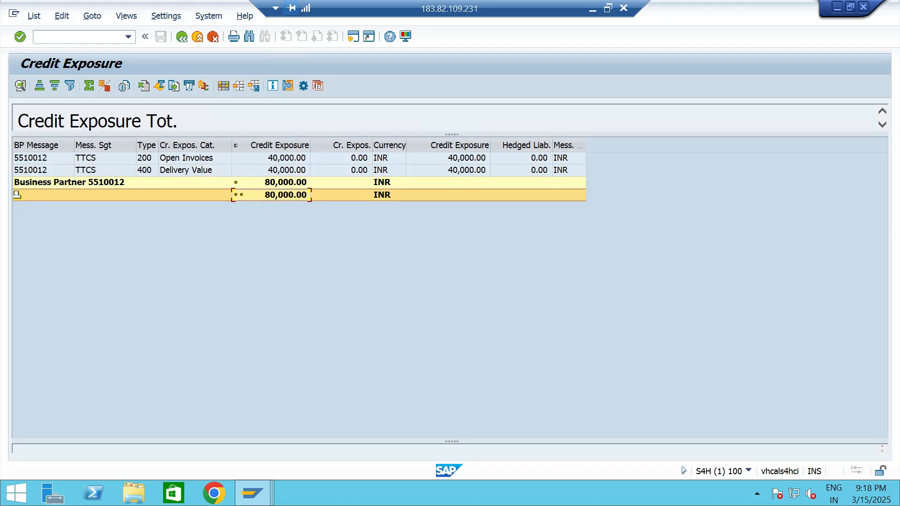
pyautogui.click(285, 183)
pyautogui.click(181, 37)
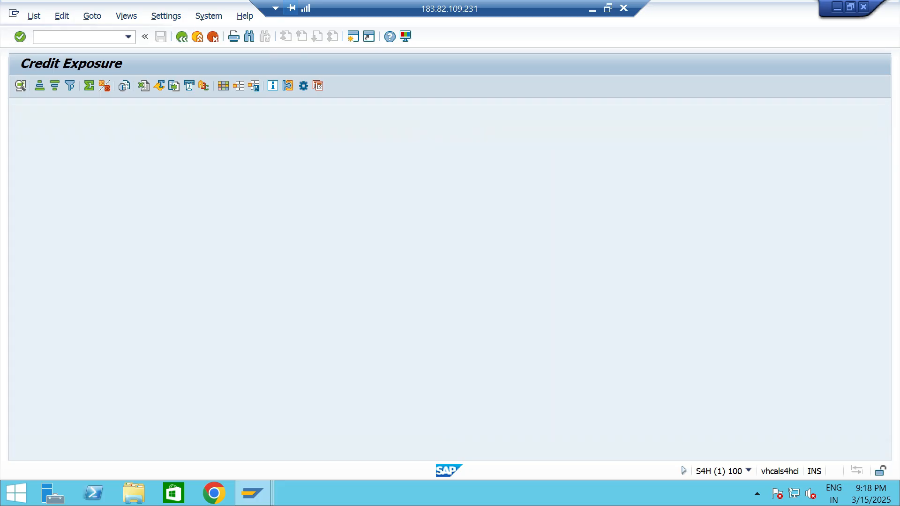
pyautogui.moveTo(283, 334); pyautogui.dragTo(239, 335)
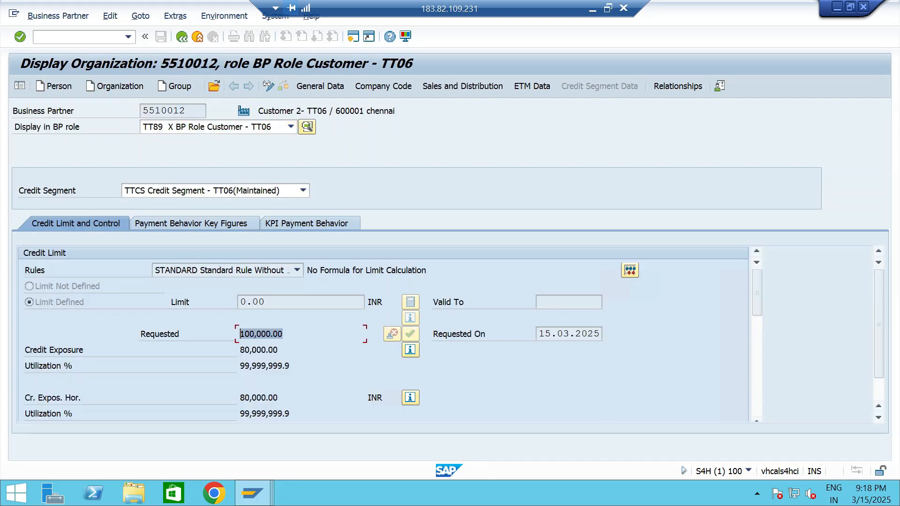
# Start one more standard order with transaction VA01 for sales area TTS1, T0, T6.
pyautogui.click(128, 37)
pyautogui.click(47, 60)
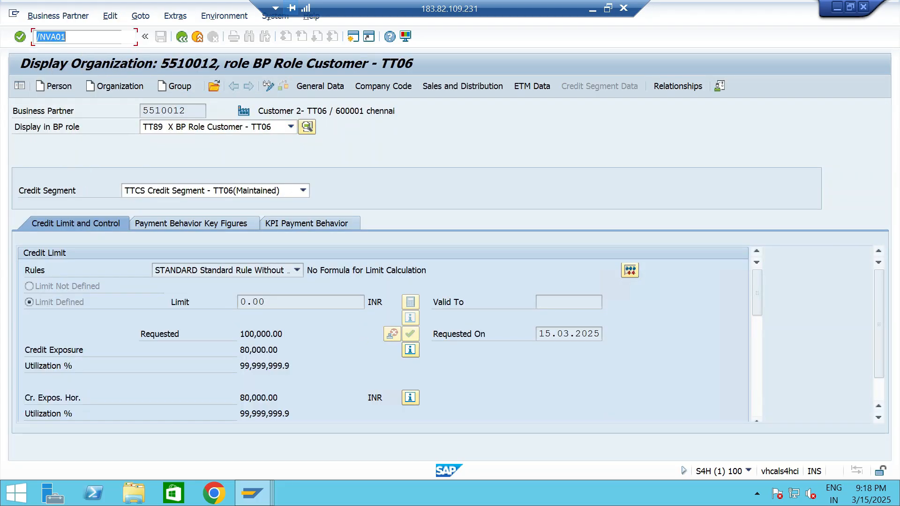
pyautogui.press('Return')
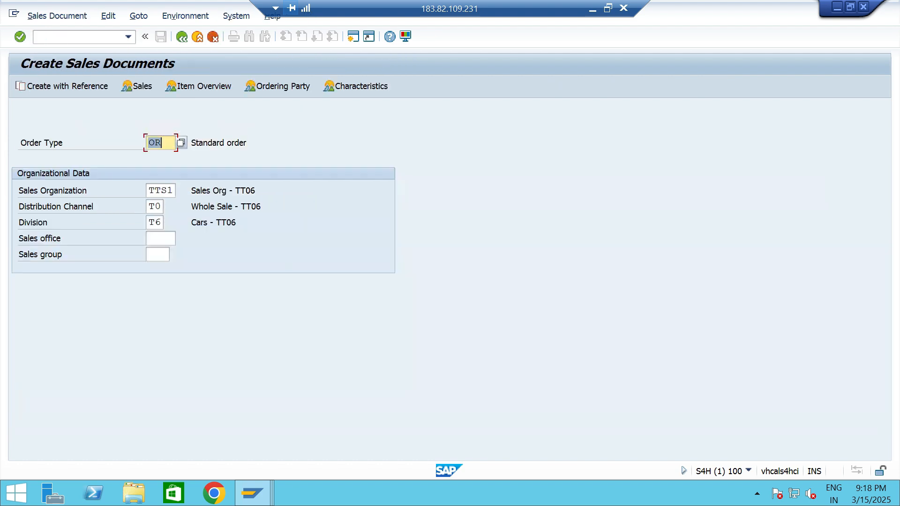
pyautogui.press('Return')
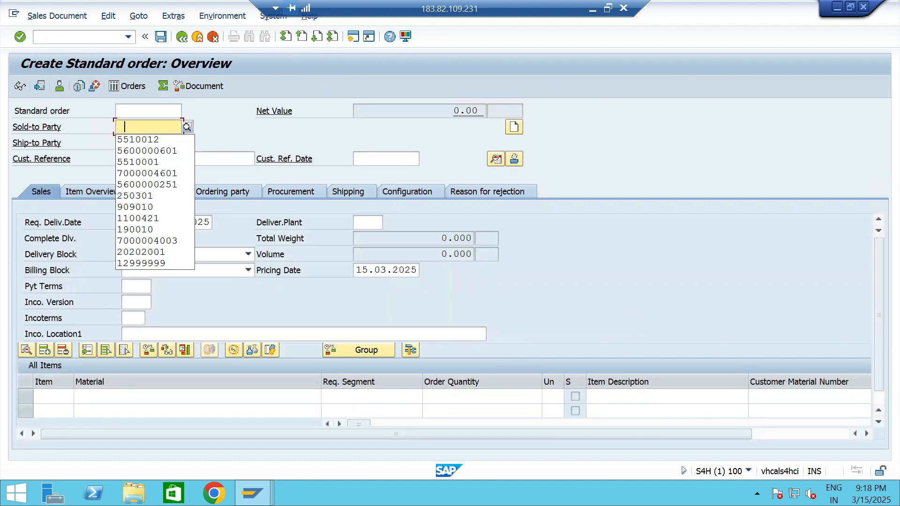
# Set Customer 2- TT06 as the order's sold-to party and enter material 13328 with order quantity 5.
pyautogui.press('Return')
pyautogui.press('Return')
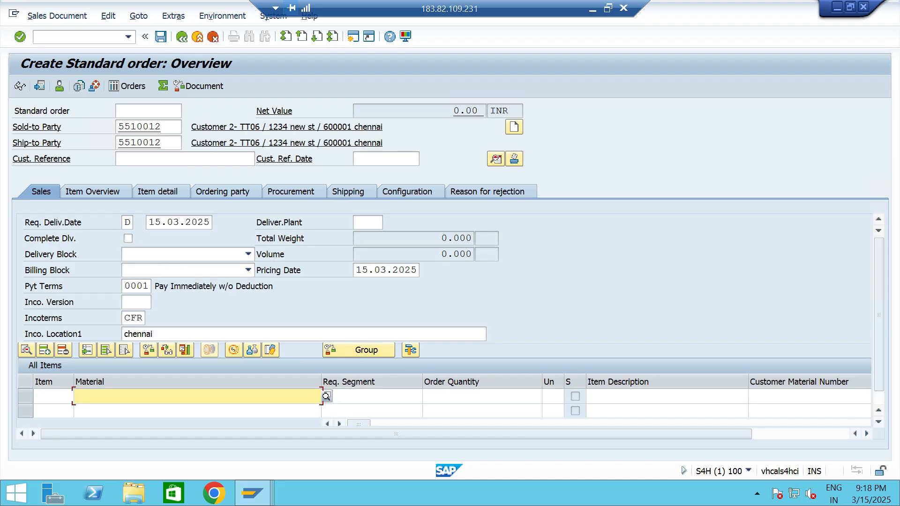
pyautogui.press('Return')
pyautogui.press('Return')
pyautogui.write('5')
# Assign plant TTP2 to the order's material 13328 item and save the order.
pyautogui.press('Tab')
pyautogui.press('Tab')
pyautogui.press('Tab')
pyautogui.press('Tab')
pyautogui.press('Tab')
pyautogui.press('Tab')
pyautogui.press('Tab')
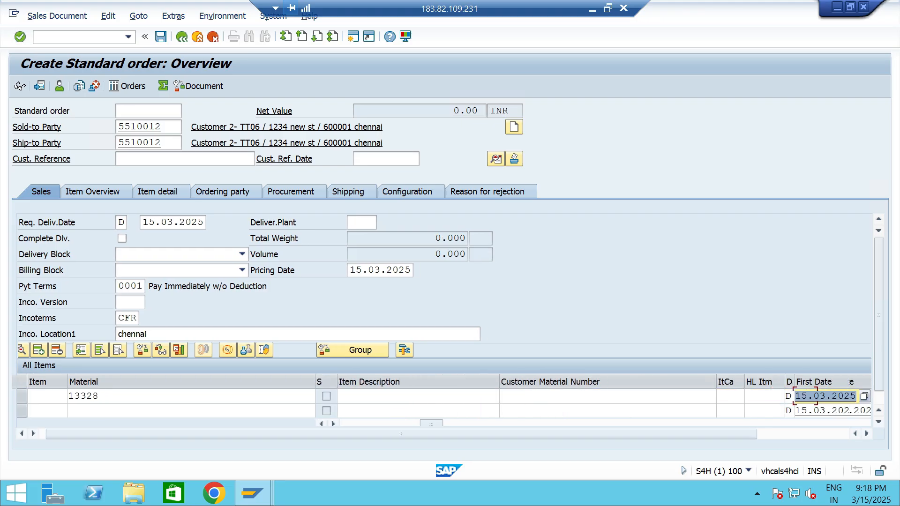
pyautogui.press('Tab')
pyautogui.press('space')
pyautogui.press('Down')
pyautogui.press('Return')
pyautogui.press('Return')
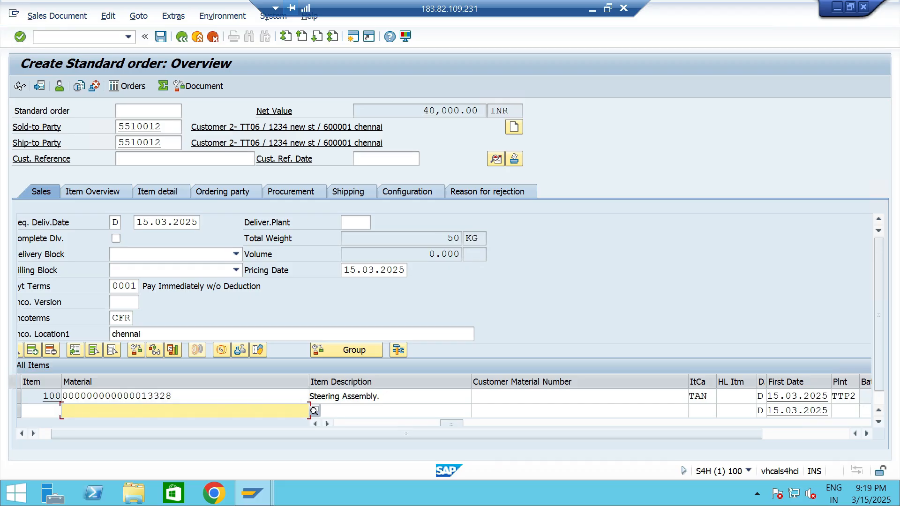
pyautogui.hotkey('ctrl', 's')
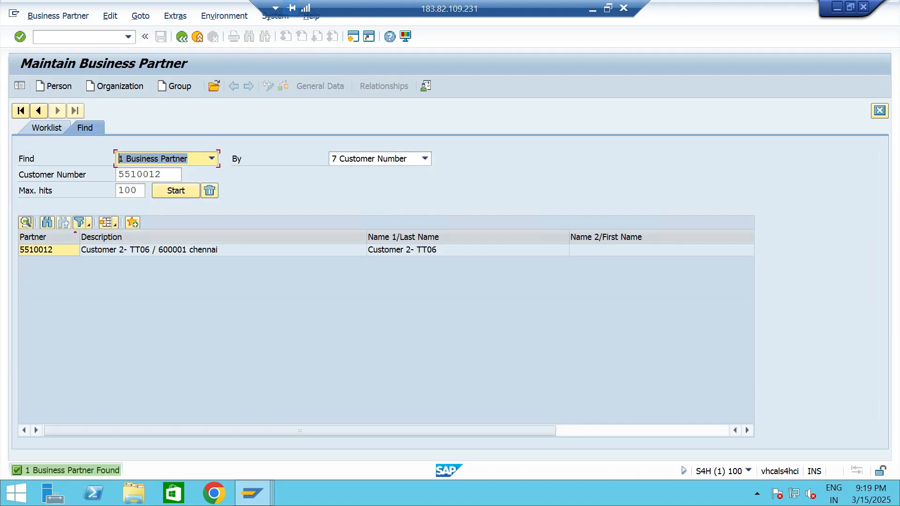
# Open Customer 2- TT06's business partner record, compare its credit exposure with the requested limit, and display the exposure breakdown by category.
pyautogui.doubleClick(149, 250)
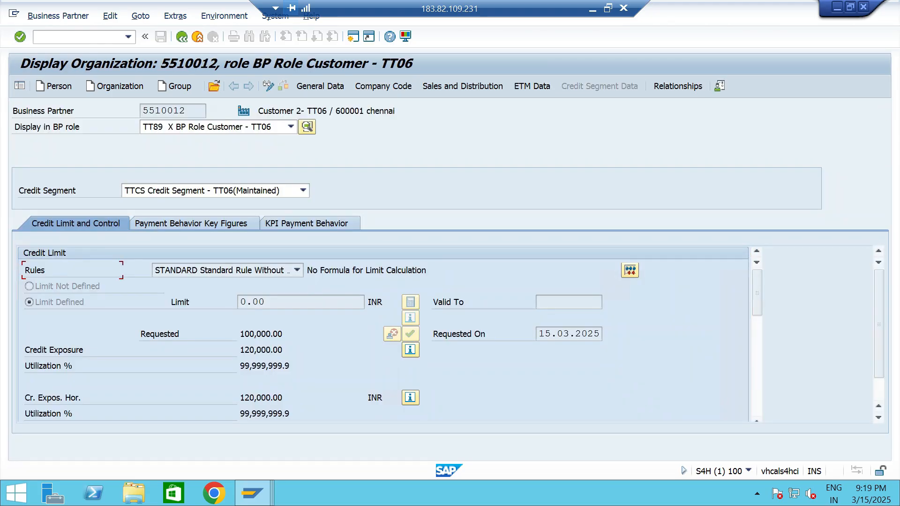
pyautogui.moveTo(283, 350); pyautogui.dragTo(240, 334)
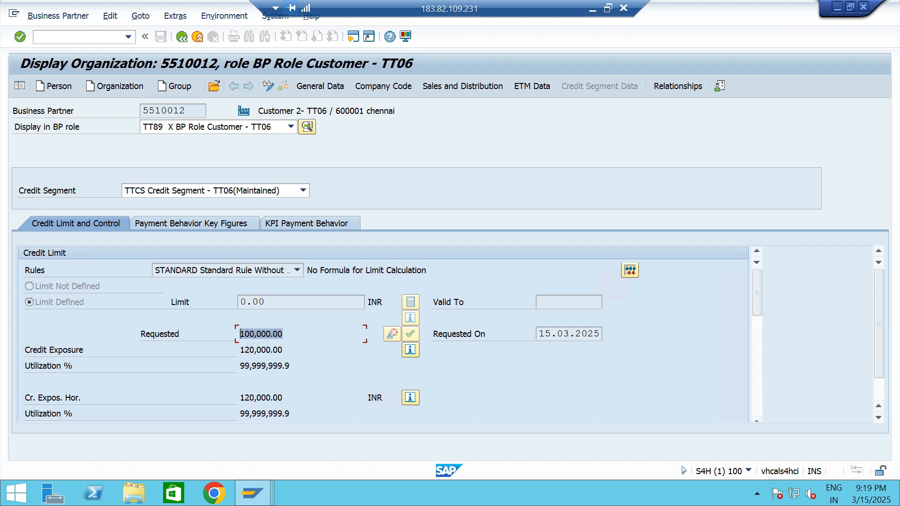
pyautogui.click(283, 350)
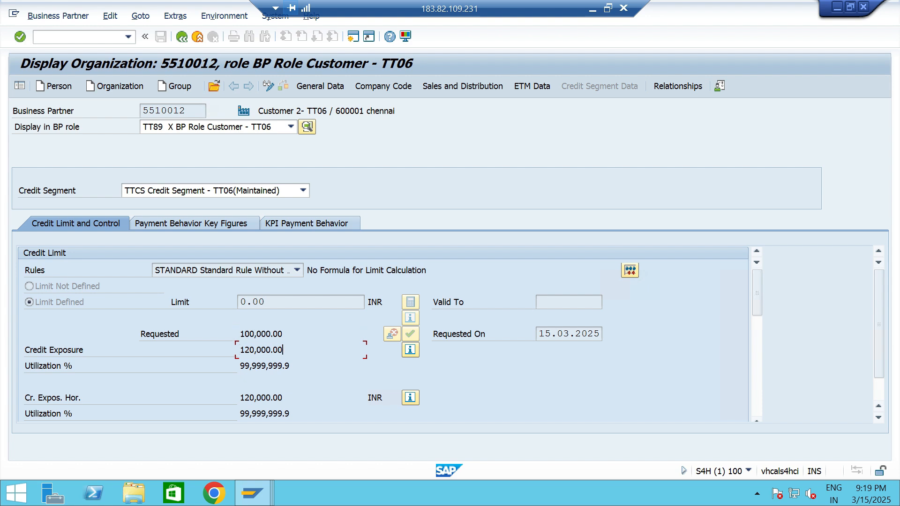
pyautogui.click(410, 349)
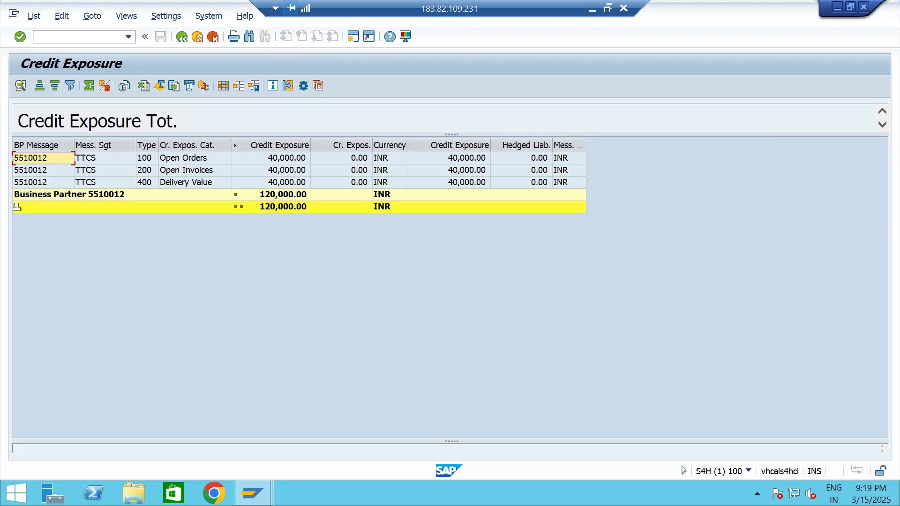
# Switch to the Display IMG session, open Define Automatic Credit Control, and position the entry list at credit control area TTCA.
pyautogui.hotkey('alt', 'Tab')
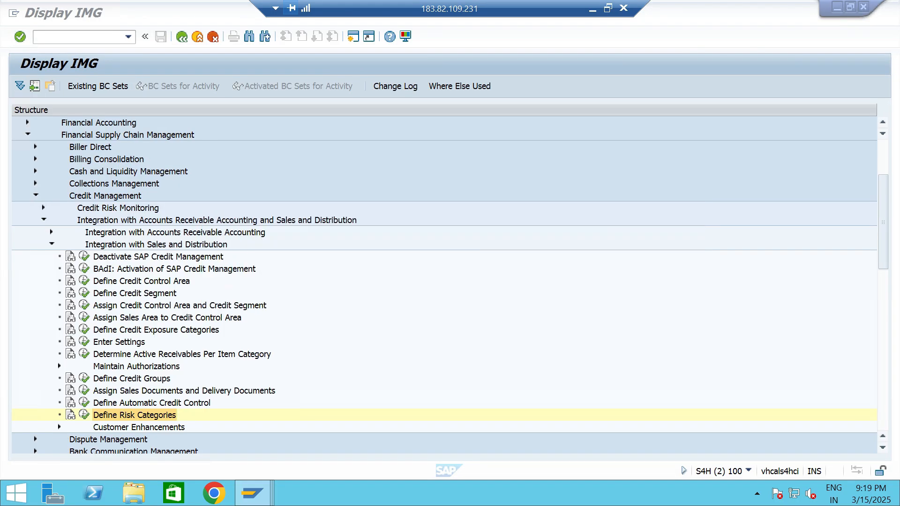
pyautogui.click(151, 403)
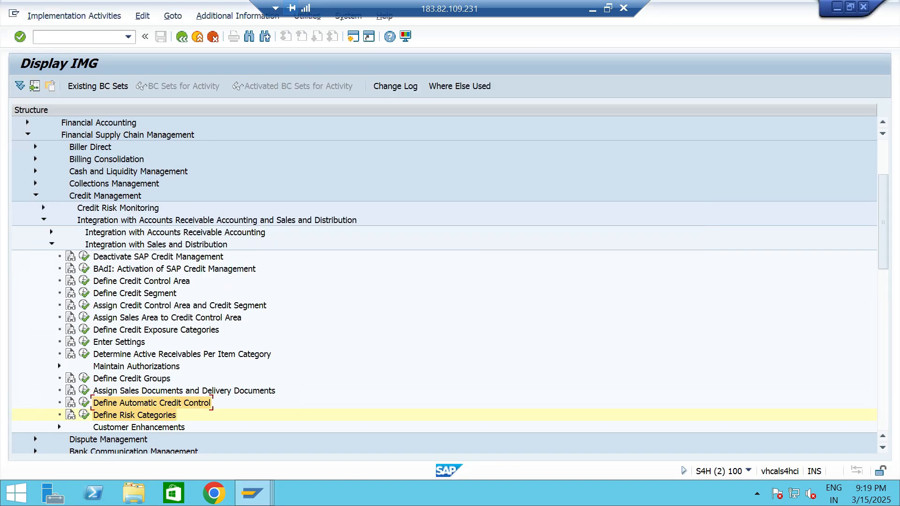
pyautogui.click(84, 403)
pyautogui.click(84, 445)
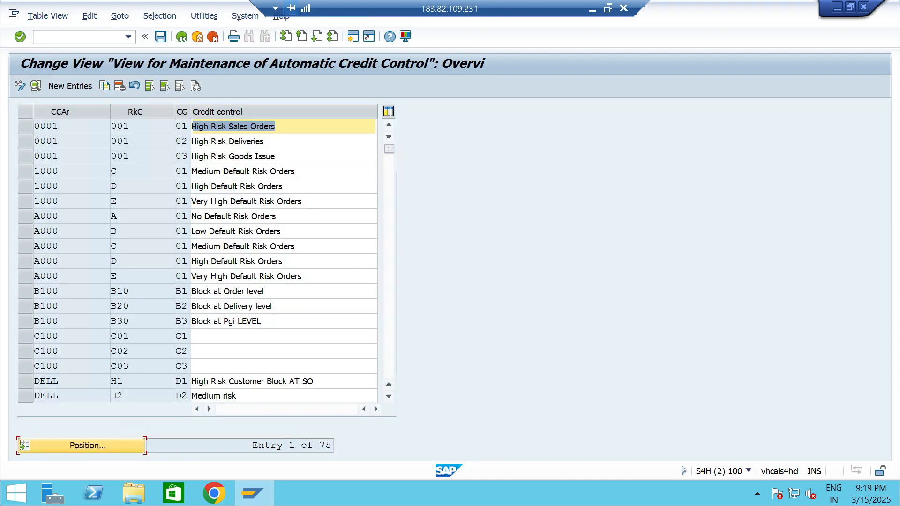
pyautogui.write('TTCA')
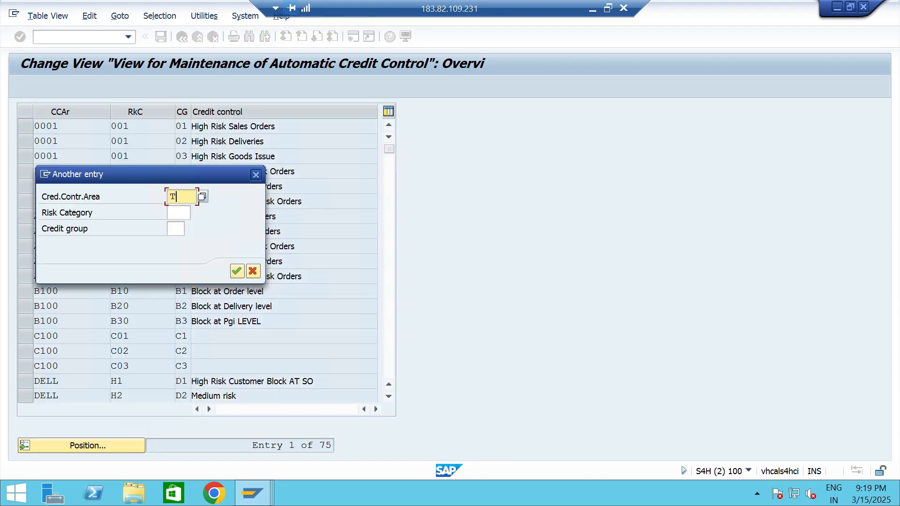
pyautogui.press('Return')
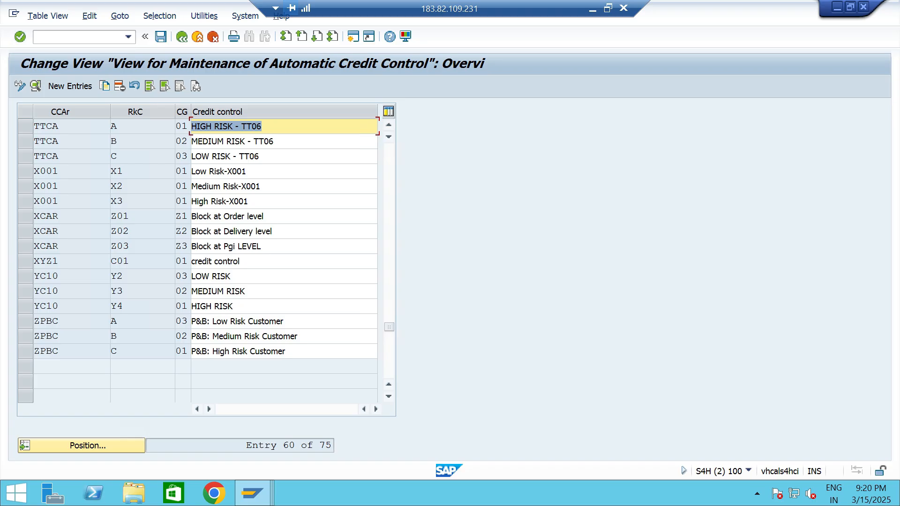
# Open the TTCA high-risk entry to check its available risk categories, and reposition the automatic credit control list at TTCA.
pyautogui.doubleClick(175, 126)
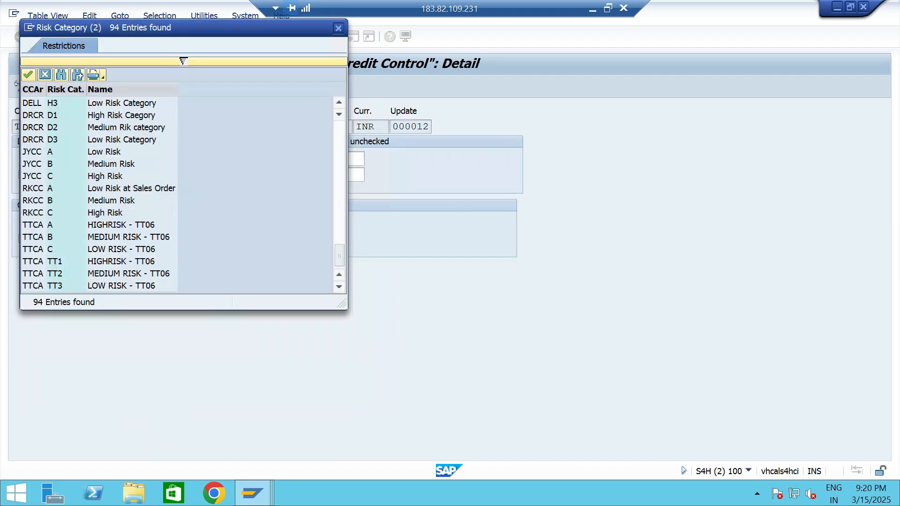
pyautogui.click(122, 262)
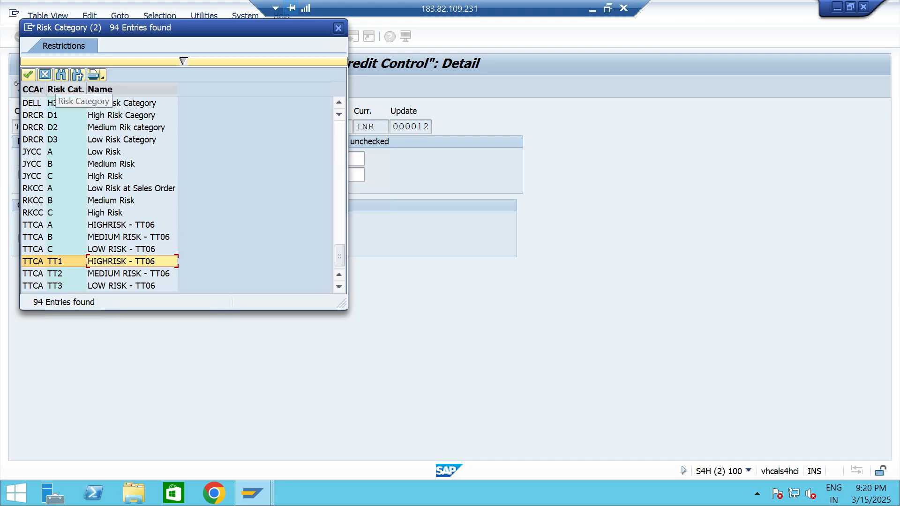
pyautogui.click(45, 74)
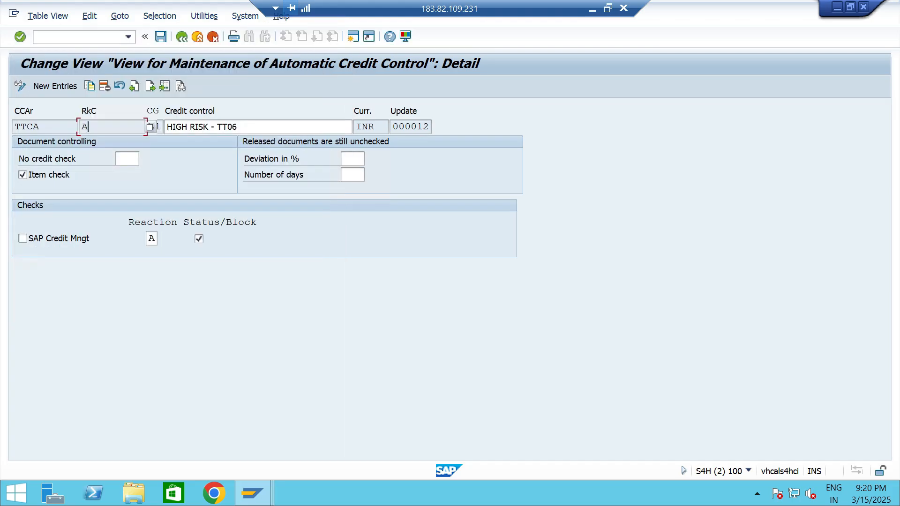
pyautogui.click(253, 127)
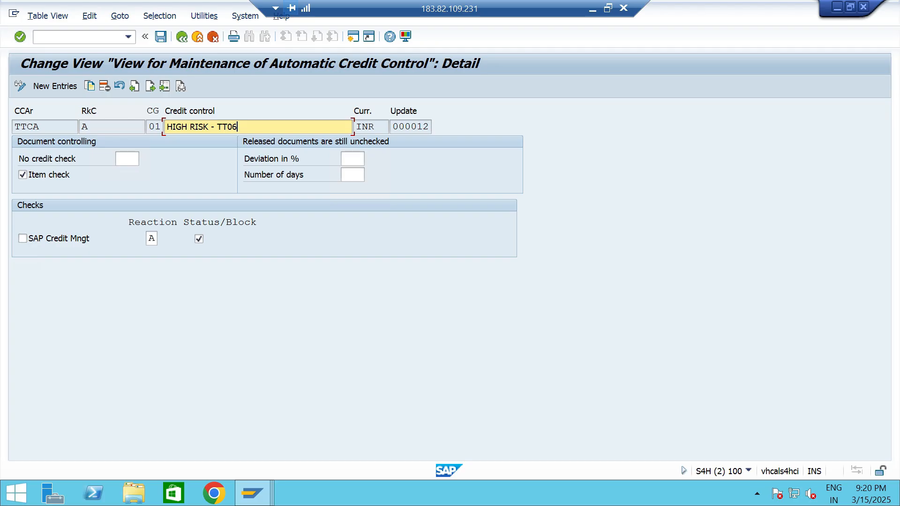
pyautogui.click(81, 446)
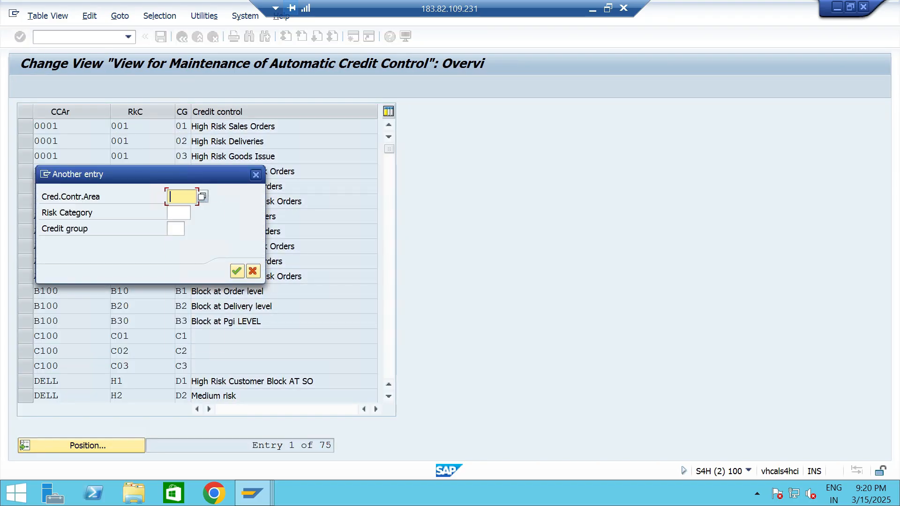
pyautogui.press('Down')
pyautogui.press('Return')
pyautogui.press('Return')
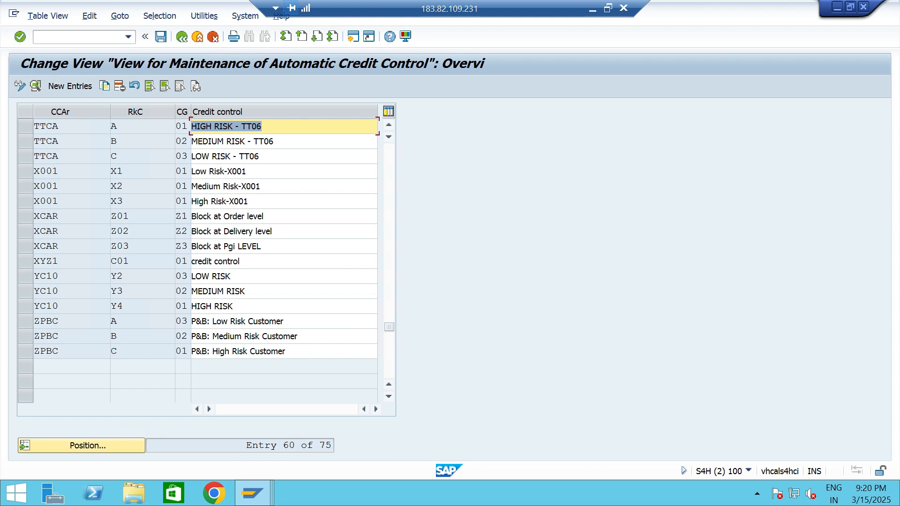
# Delete the three TTCA entries for risk categories A, B and C and save the deletion to the proposed customizing request.
pyautogui.click(119, 127)
pyautogui.click(25, 126)
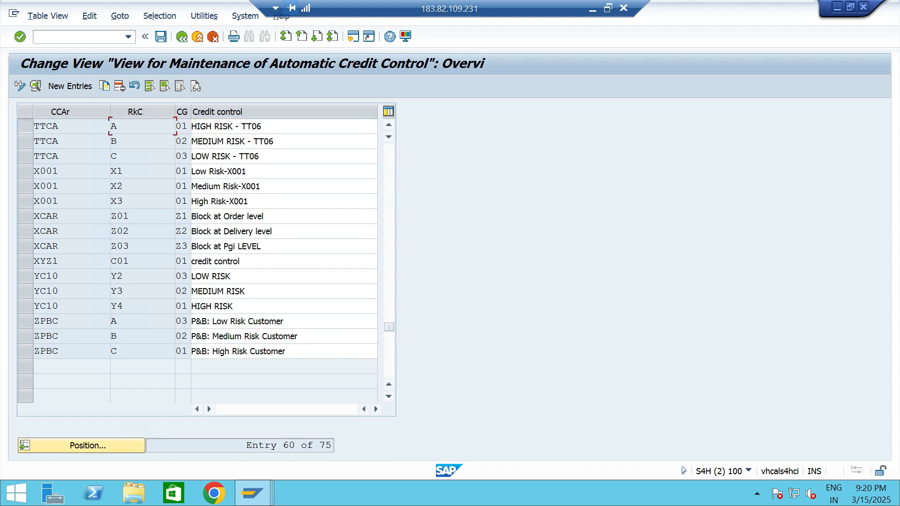
pyautogui.click(25, 141)
pyautogui.click(26, 156)
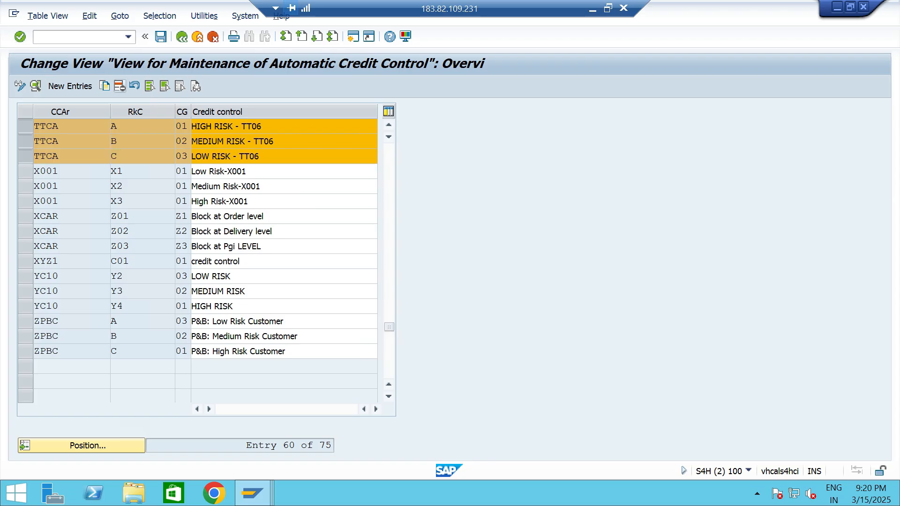
pyautogui.click(120, 86)
pyautogui.click(161, 37)
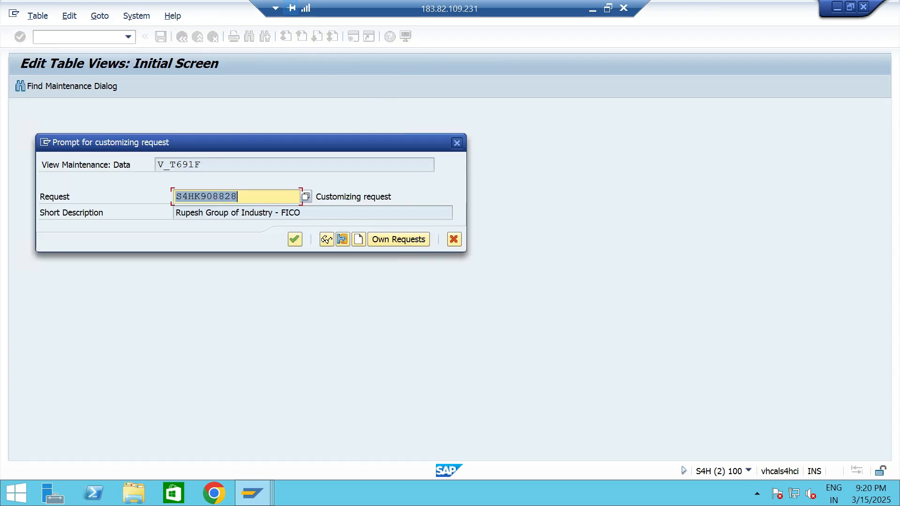
pyautogui.click(295, 239)
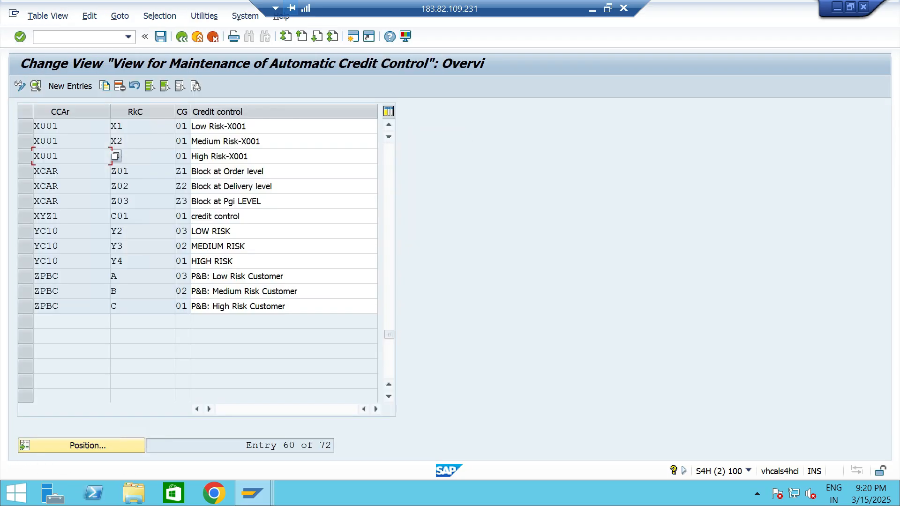
# Create a new automatic credit control entry for TTCA with risk category TT1, credit group 01 and description HIGH RISK - TT06.
pyautogui.click(70, 86)
pyautogui.write('TTCA')
pyautogui.press('Tab')
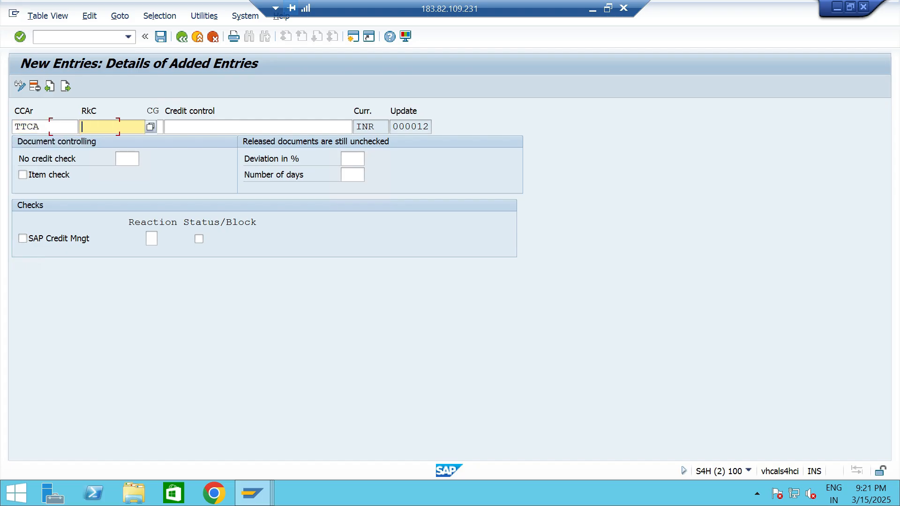
pyautogui.write('TT1')
pyautogui.press('Tab')
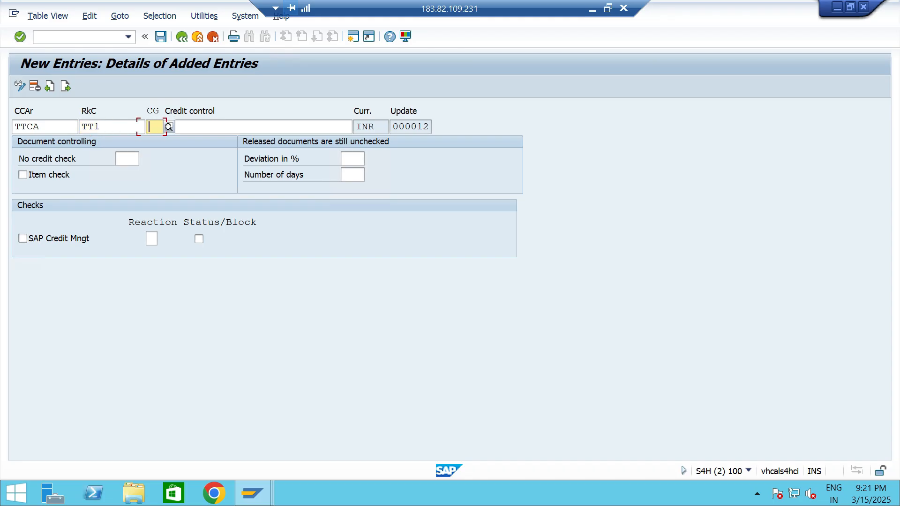
pyautogui.press('F4')
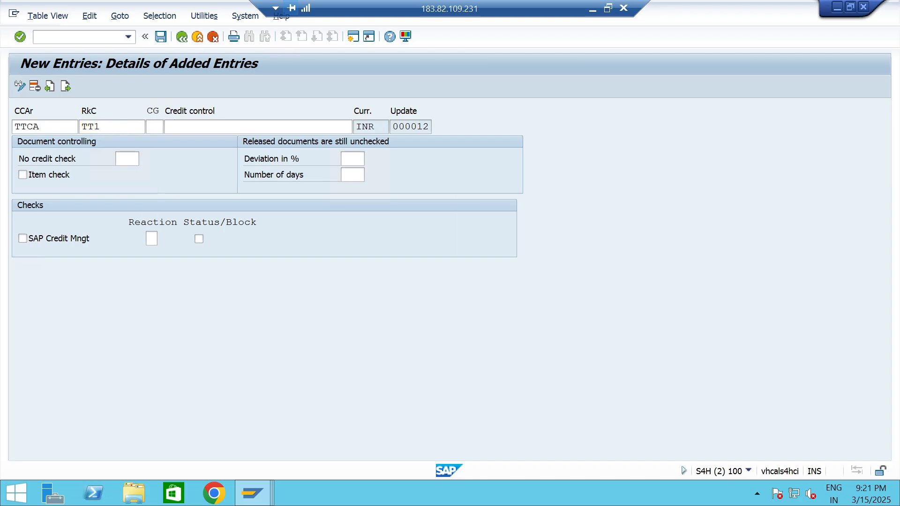
pyautogui.doubleClick(171, 202)
pyautogui.press('F4')
pyautogui.press('Down')
pyautogui.press('Down')
pyautogui.press('Down')
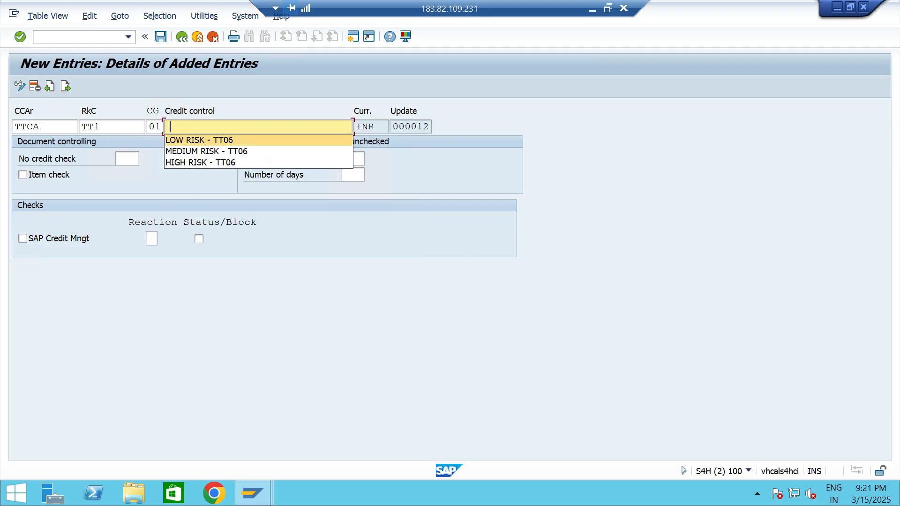
pyautogui.press('Return')
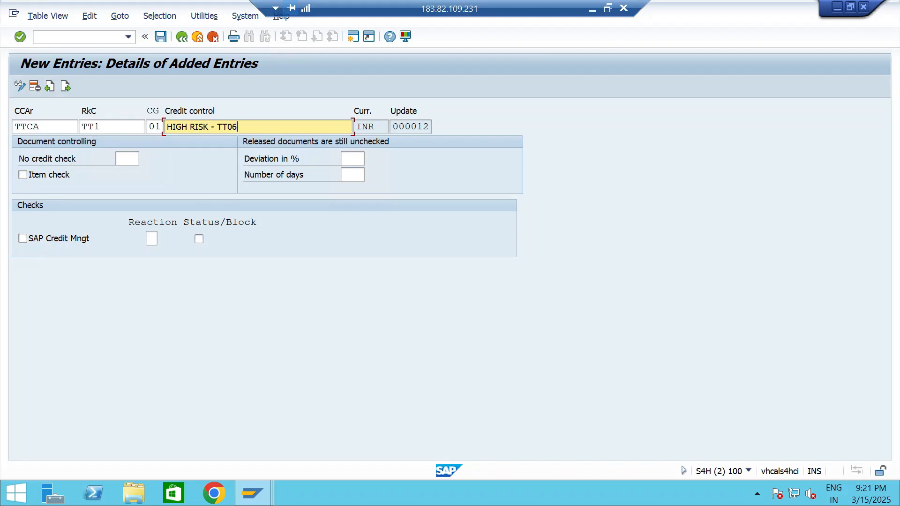
# Enable item check and SAP Credit Mngt with reaction D and status/block for the TT1 entry, and save it.
pyautogui.click(22, 175)
pyautogui.click(22, 239)
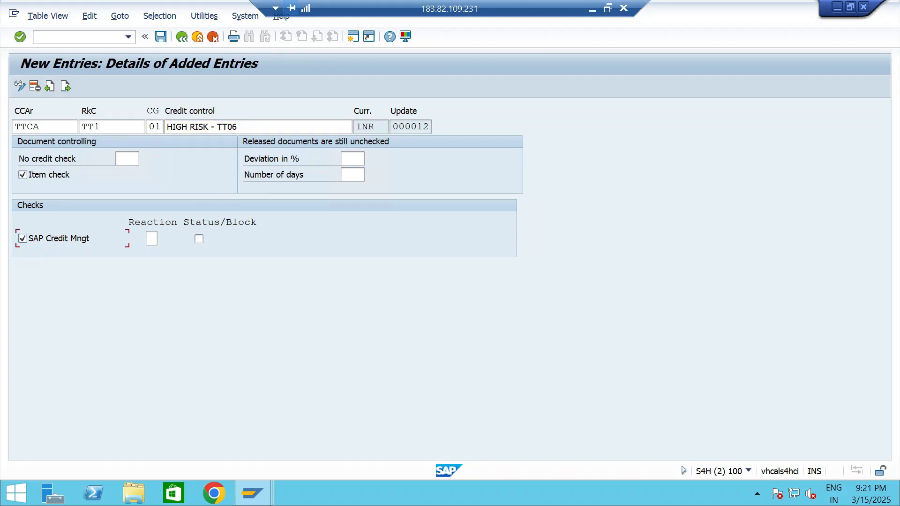
pyautogui.click(151, 238)
pyautogui.click(163, 238)
pyautogui.click(160, 101)
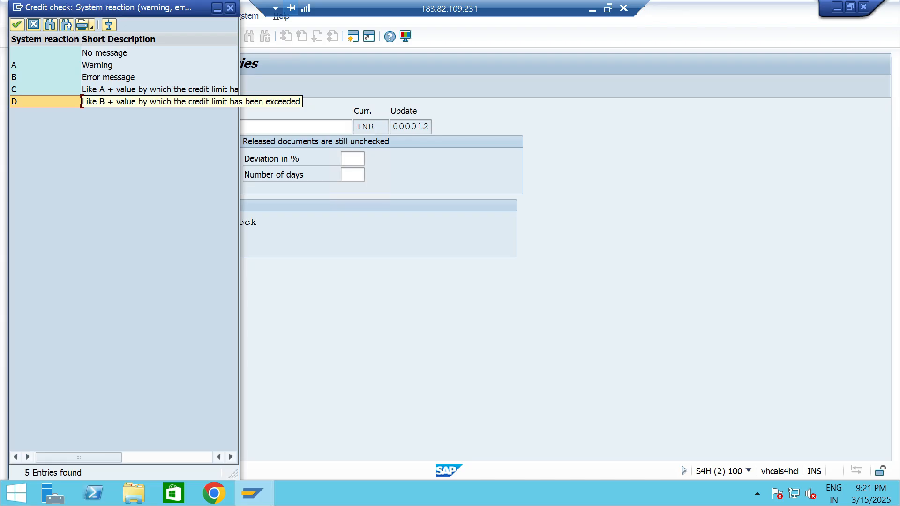
pyautogui.doubleClick(159, 101)
pyautogui.click(161, 37)
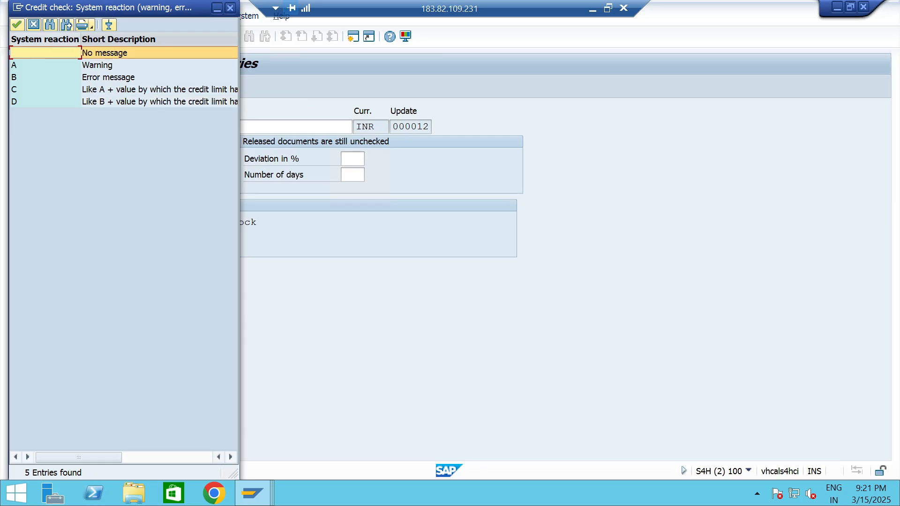
pyautogui.click(34, 25)
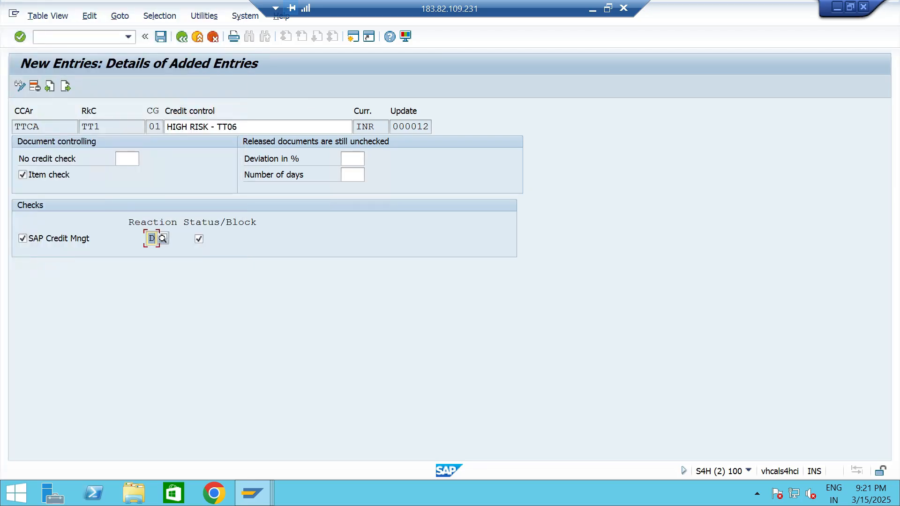
pyautogui.click(161, 36)
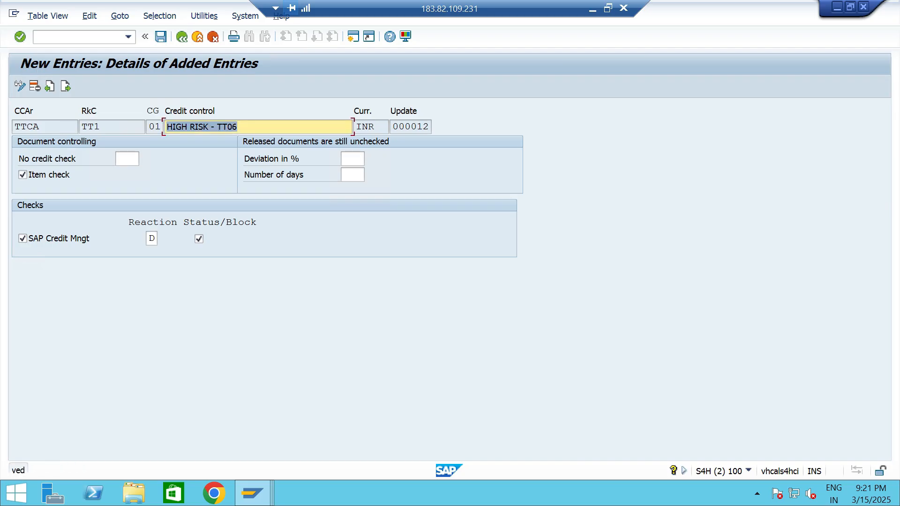
# Add another TTCA entry with risk category TT2, credit group 02 and description MEDIUM RISK - TT06.
pyautogui.click(65, 87)
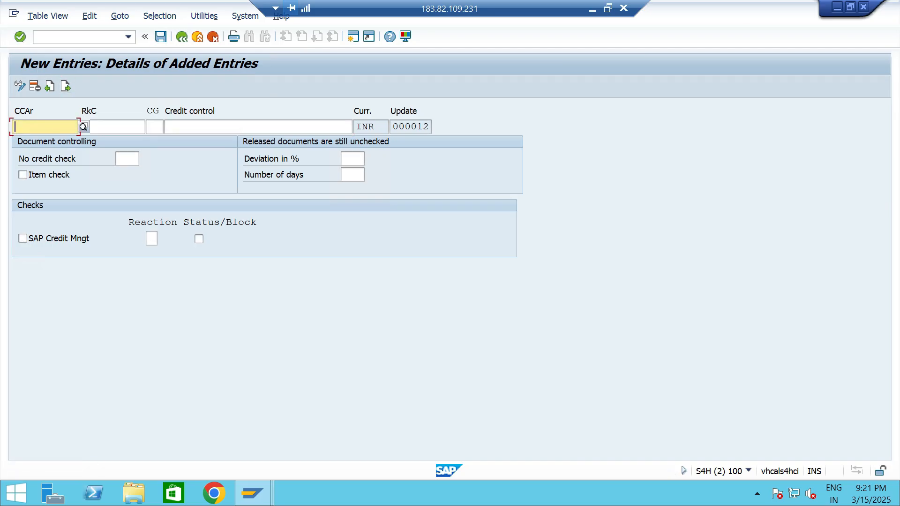
pyautogui.write('TTCA')
pyautogui.press('Tab')
pyautogui.write('TT1')
pyautogui.press('BackSpace')
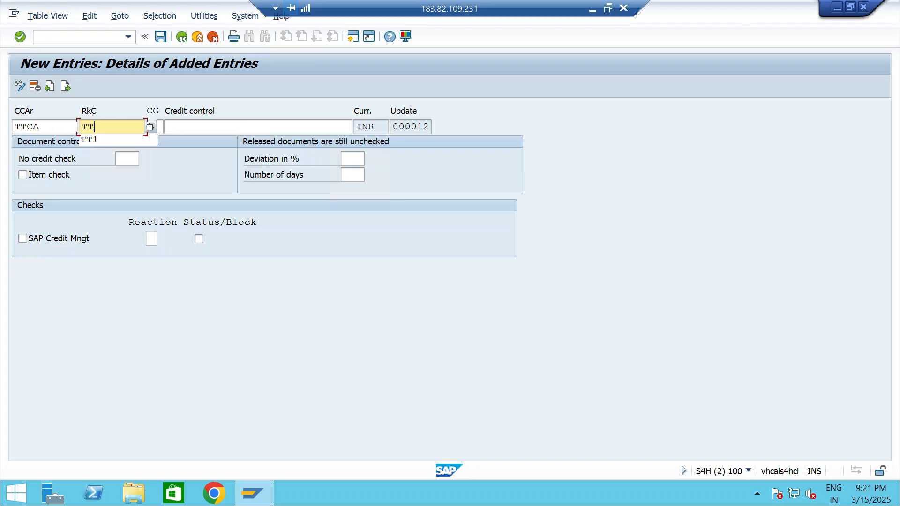
pyautogui.write('2')
pyautogui.press('Tab')
pyautogui.press('Down')
pyautogui.press('Down')
pyautogui.press('Down')
pyautogui.press('Return')
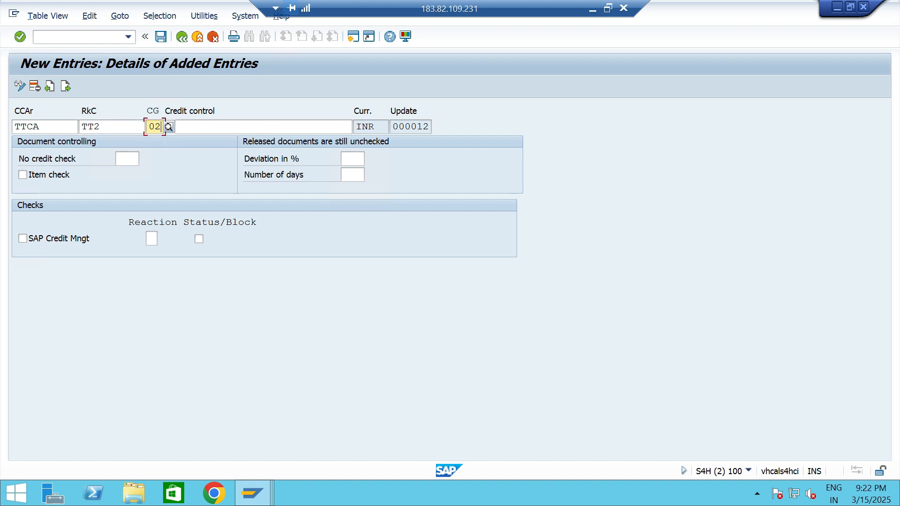
pyautogui.press('Tab')
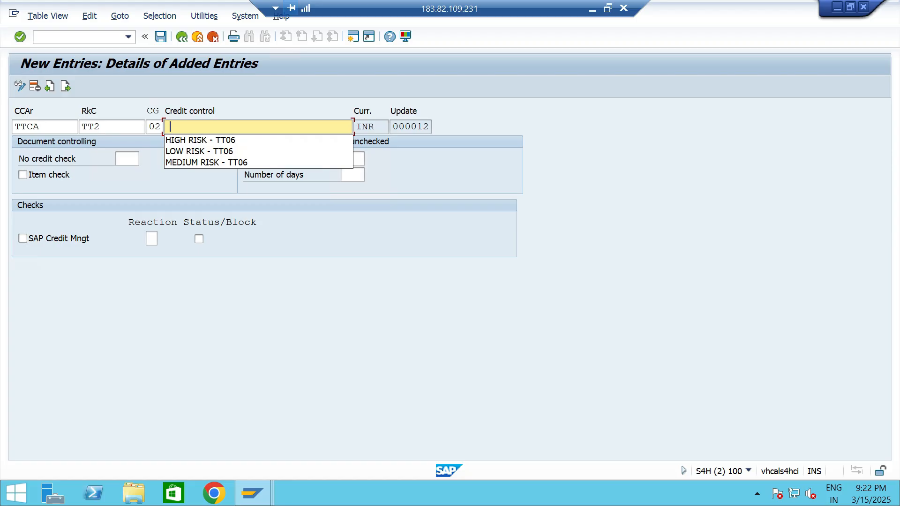
pyautogui.press('Down')
pyautogui.press('Down')
pyautogui.press('Down')
pyautogui.press('Return')
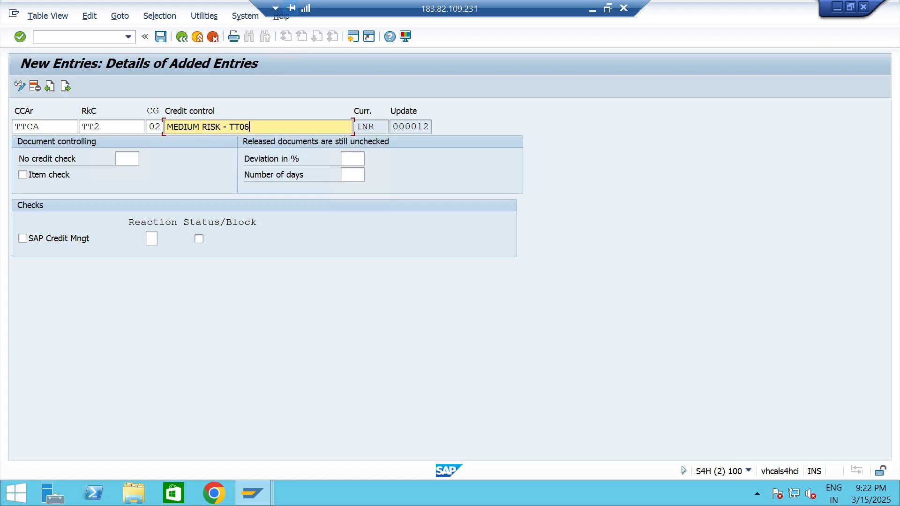
# Enable item check and SAP Credit Mngt with reaction D and status/block for the TT2 entry.
pyautogui.click(22, 175)
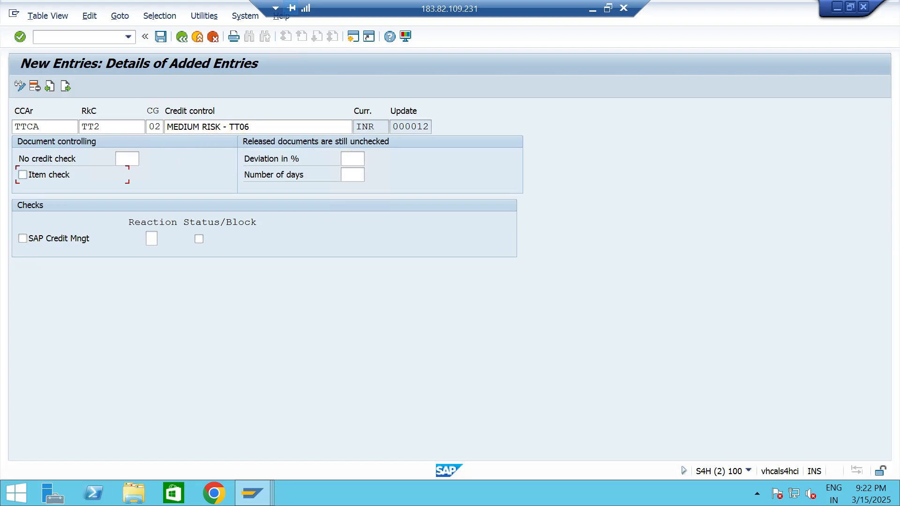
pyautogui.click(22, 239)
pyautogui.click(151, 239)
pyautogui.press('Down')
pyautogui.press('Down')
pyautogui.press('Return')
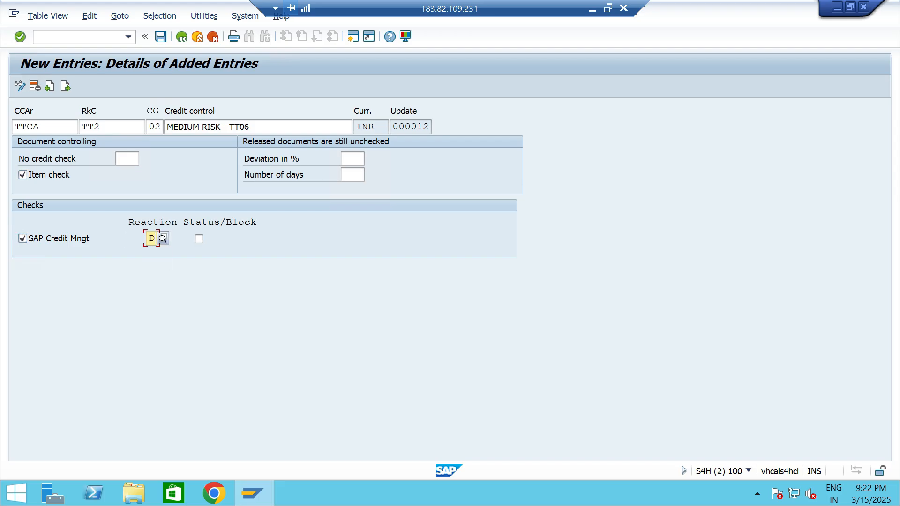
pyautogui.click(199, 239)
pyautogui.press('Return')
# Add a third TTCA entry with risk category TT3, credit group 03 and description LOW RISK - TT06.
pyautogui.click(65, 86)
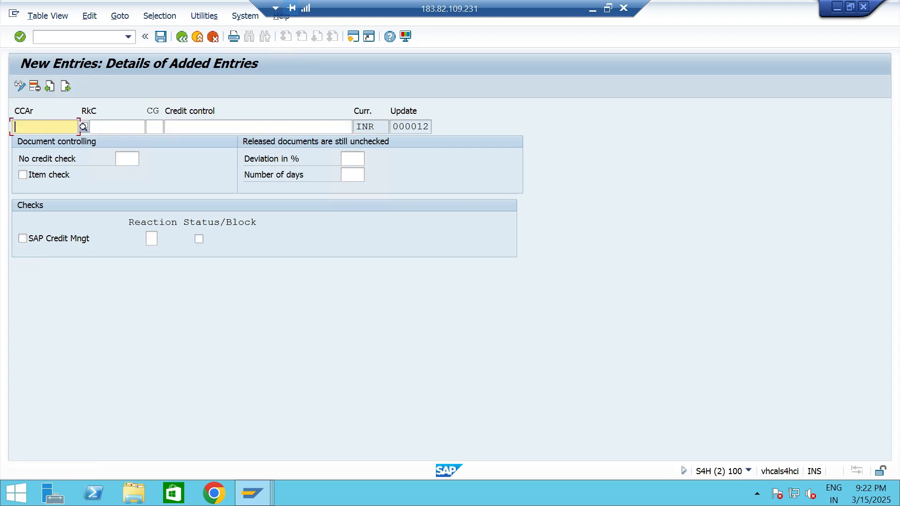
pyautogui.press('Down')
pyautogui.press('Return')
pyautogui.press('Tab')
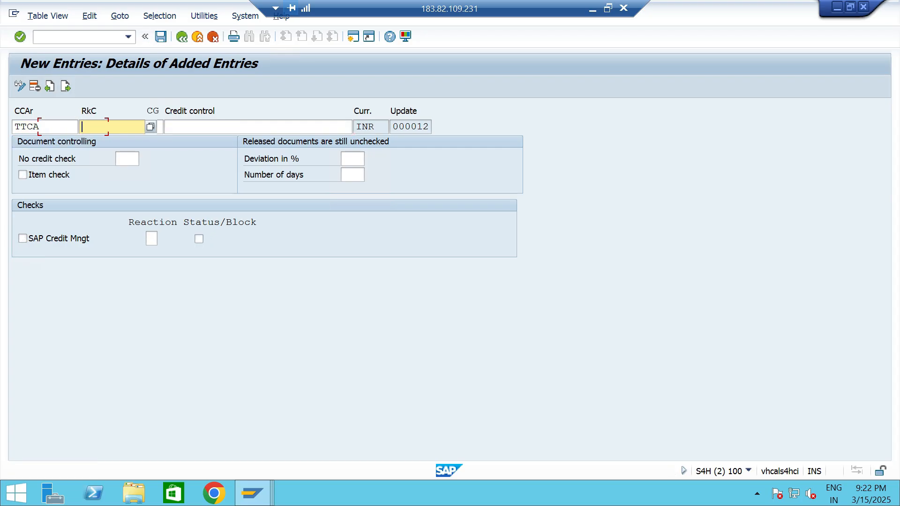
pyautogui.press('BackSpace')
pyautogui.write('TT3')
pyautogui.press('Tab')
pyautogui.press('BackSpace')
pyautogui.press('Down')
pyautogui.press('Down')
pyautogui.press('Down')
pyautogui.press('Return')
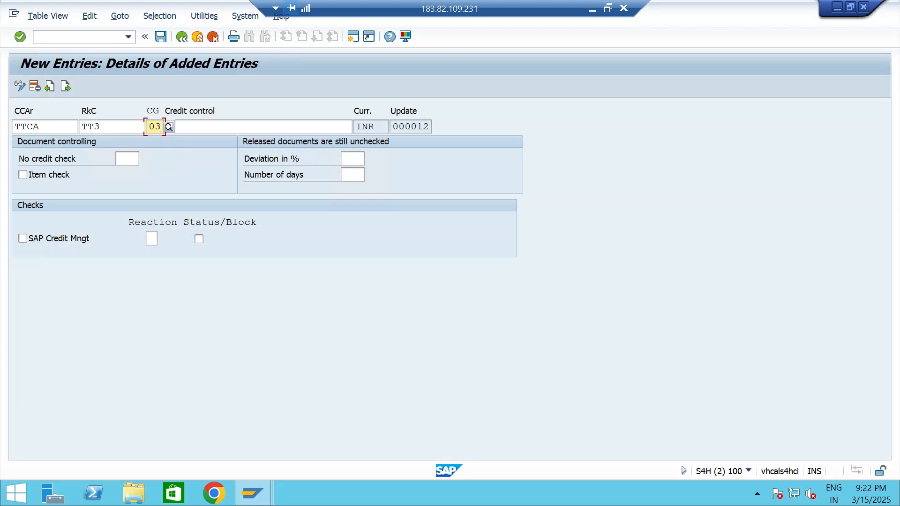
pyautogui.press('Tab')
pyautogui.press('BackSpace')
# Enable item check and SAP Credit Mngt with reaction D and status/block for the TT3 entry, and save the entries.
pyautogui.press('Down')
pyautogui.press('Down')
pyautogui.press('Down')
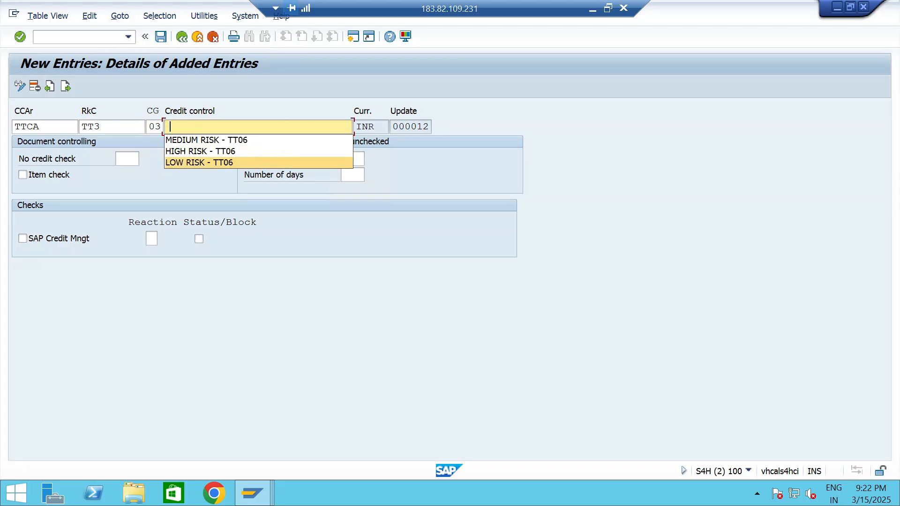
pyautogui.press('Return')
pyautogui.click(23, 174)
pyautogui.click(22, 239)
pyautogui.click(151, 239)
pyautogui.press('BackSpace')
pyautogui.press('Down')
pyautogui.press('Return')
pyautogui.click(198, 239)
pyautogui.click(161, 37)
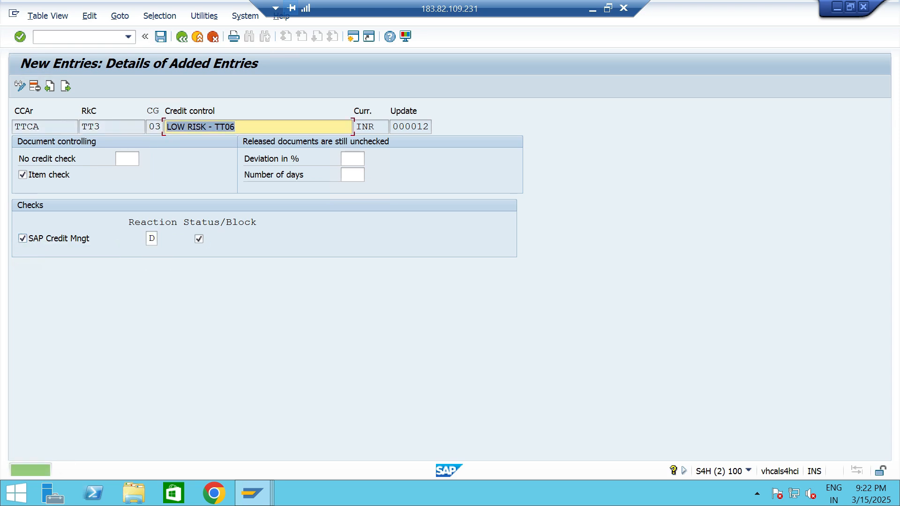
# Return to the overview of added entries and review the risk categories, credit groups and descriptions of the TTCA entries.
pyautogui.click(182, 37)
pyautogui.click(172, 141)
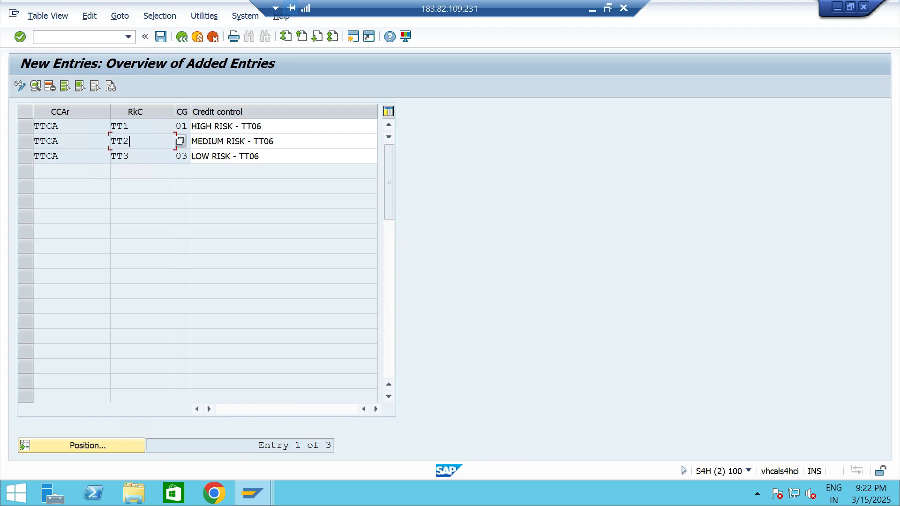
pyautogui.click(149, 156)
pyautogui.click(283, 156)
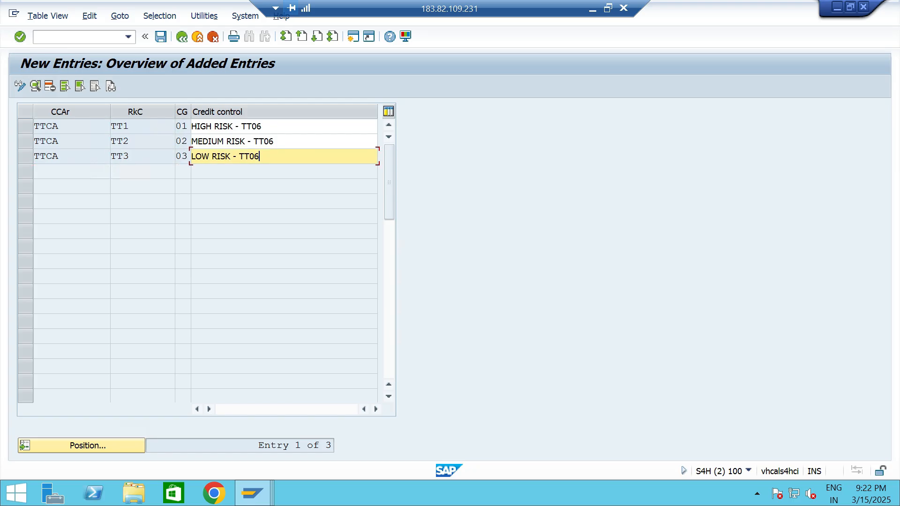
pyautogui.click(140, 126)
pyautogui.moveTo(135, 126); pyautogui.dragTo(111, 126)
pyautogui.click(141, 126)
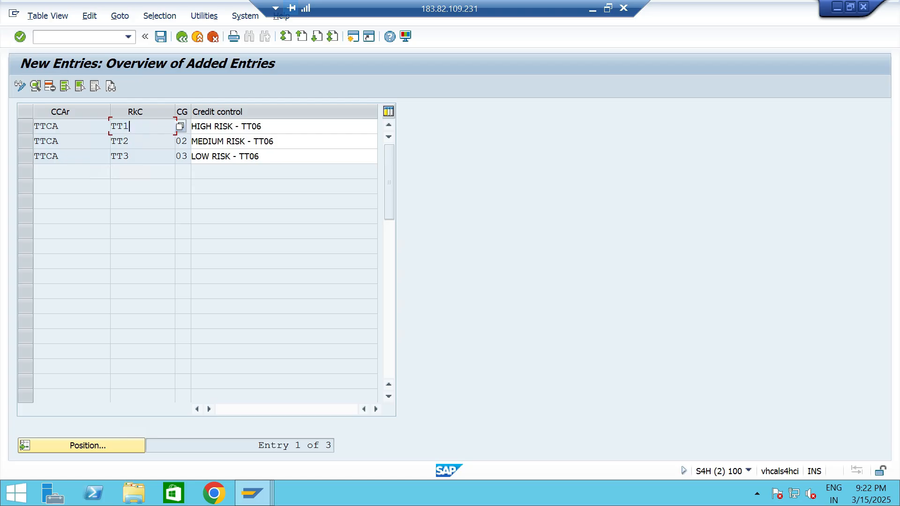
# Set Customer 2- TT06's credit limit in segment TTCS to 200,000 INR, save it, and check the requested limit and exposure.
pyautogui.hotkey('alt', 'Tab')
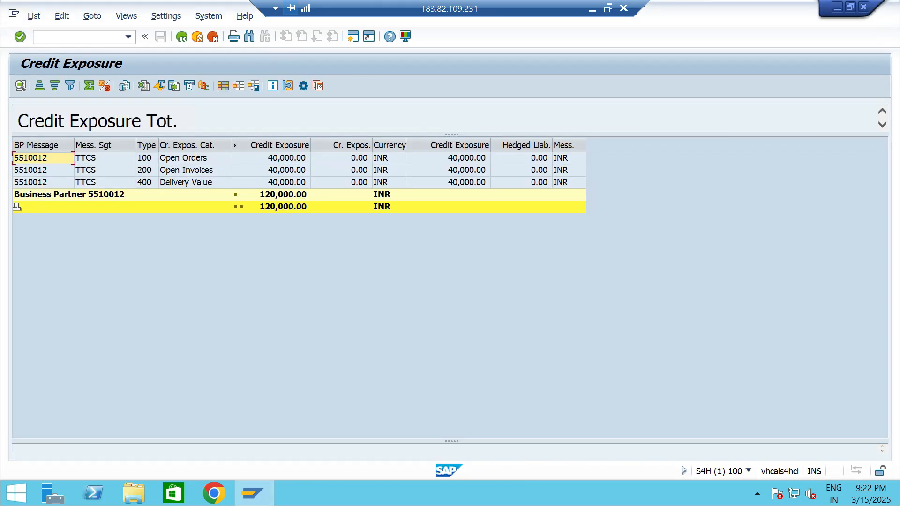
pyautogui.press('F3')
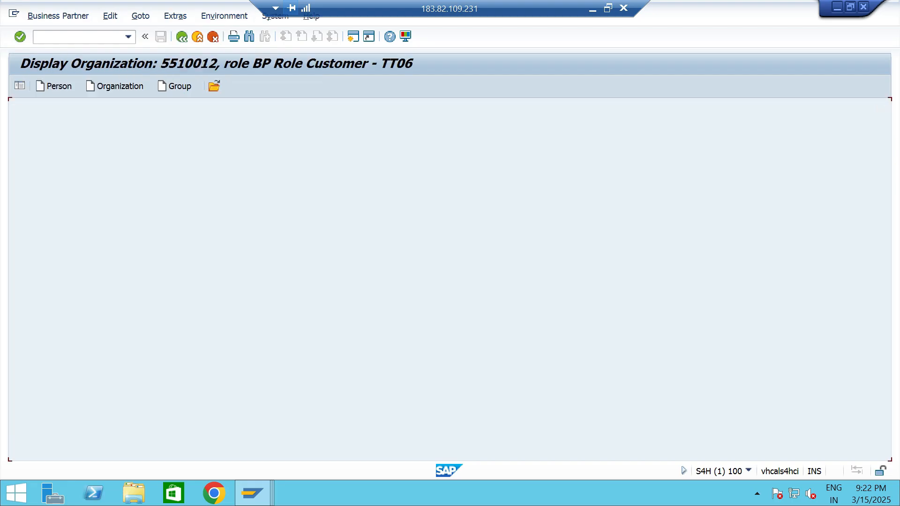
pyautogui.hotkey('ctrl', 'F1')
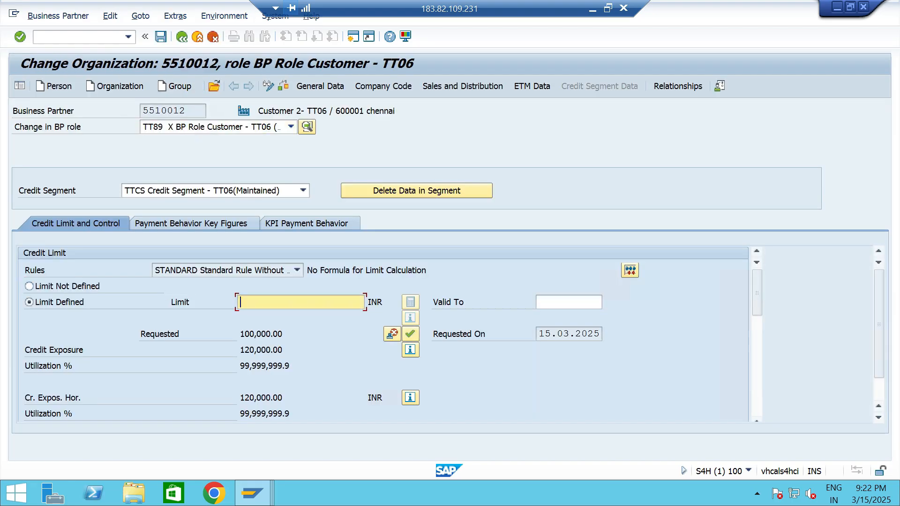
pyautogui.write('200,000')
pyautogui.press('Return')
pyautogui.click(161, 36)
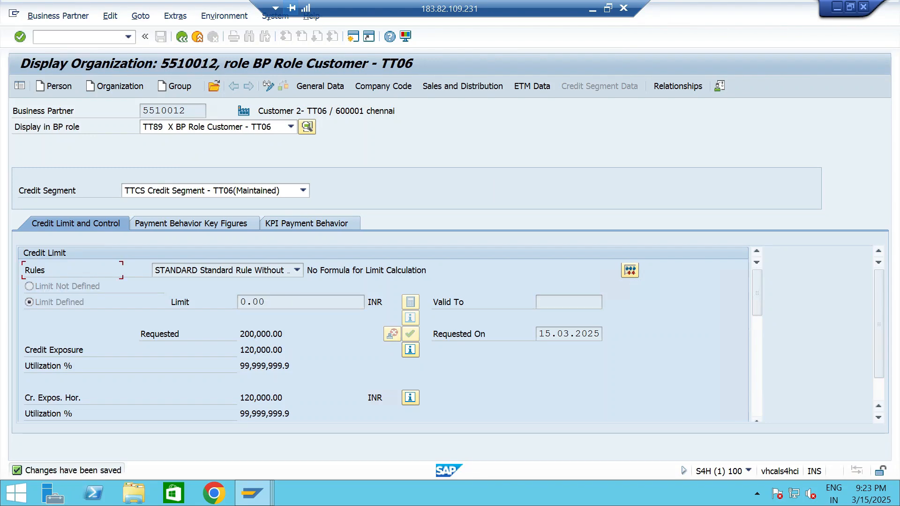
pyautogui.moveTo(284, 334); pyautogui.dragTo(239, 335)
pyautogui.click(284, 350)
# Start a standard order (OR) in VA01 for Customer 2- TT06 with material 13328 from plant TTP2.
pyautogui.click(128, 37)
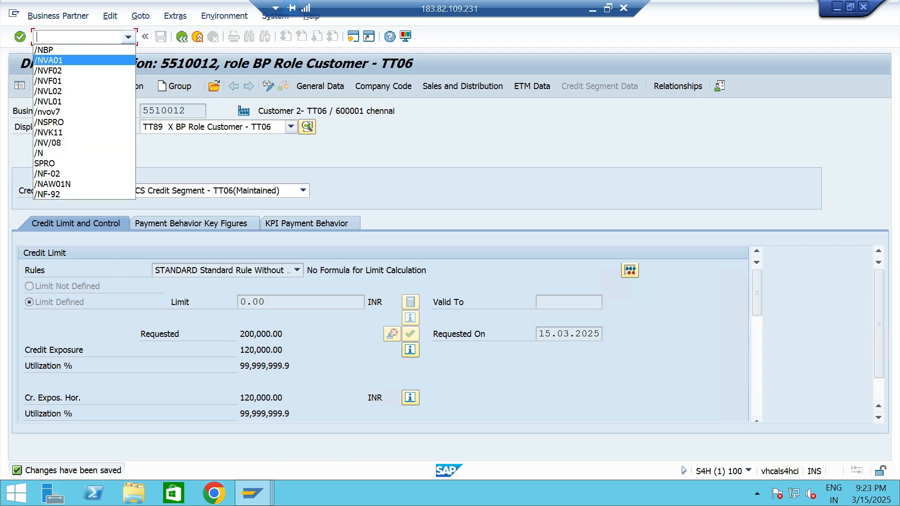
pyautogui.click(56, 61)
pyautogui.press('Return')
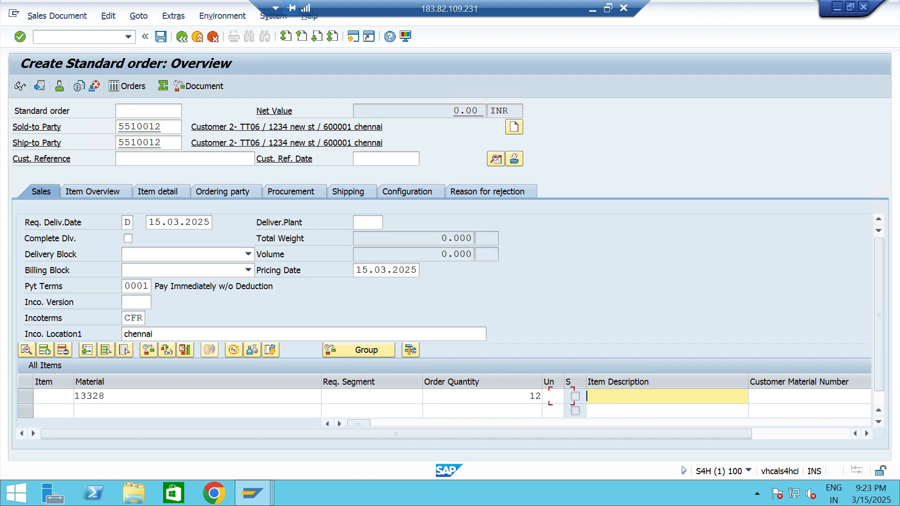
pyautogui.press('Tab')
pyautogui.press('Tab')
pyautogui.press('Tab')
pyautogui.press('Tab')
pyautogui.press('Tab')
pyautogui.press('Tab')
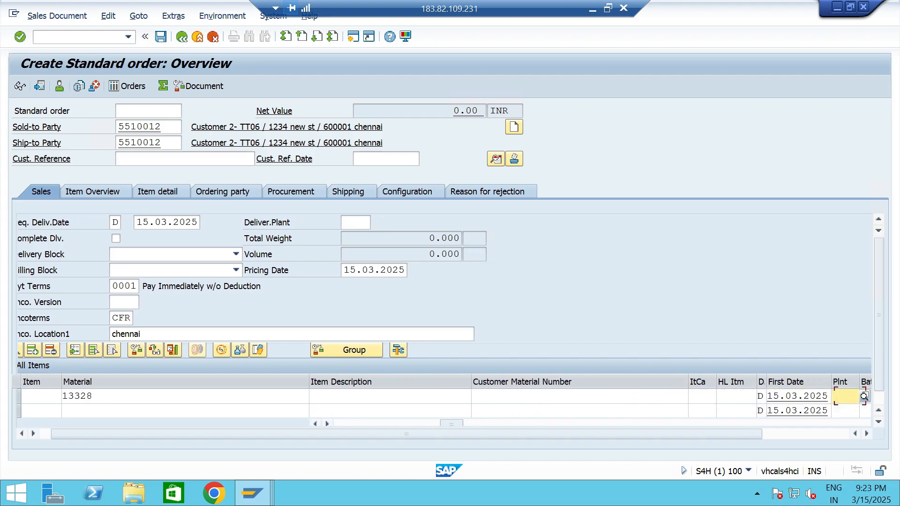
pyautogui.press('Tab')
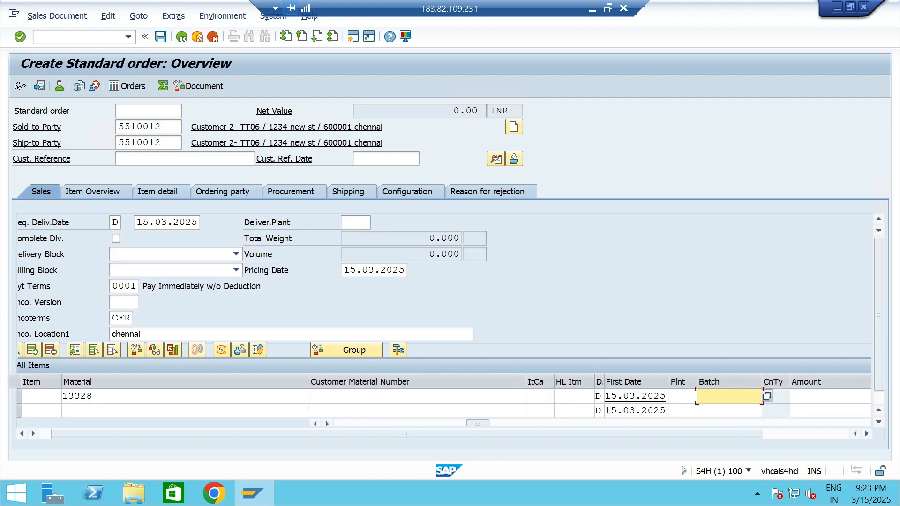
pyautogui.hotkey('shift', 'Tab')
pyautogui.press('Return')
pyautogui.write('TTP2')
pyautogui.press('Return')
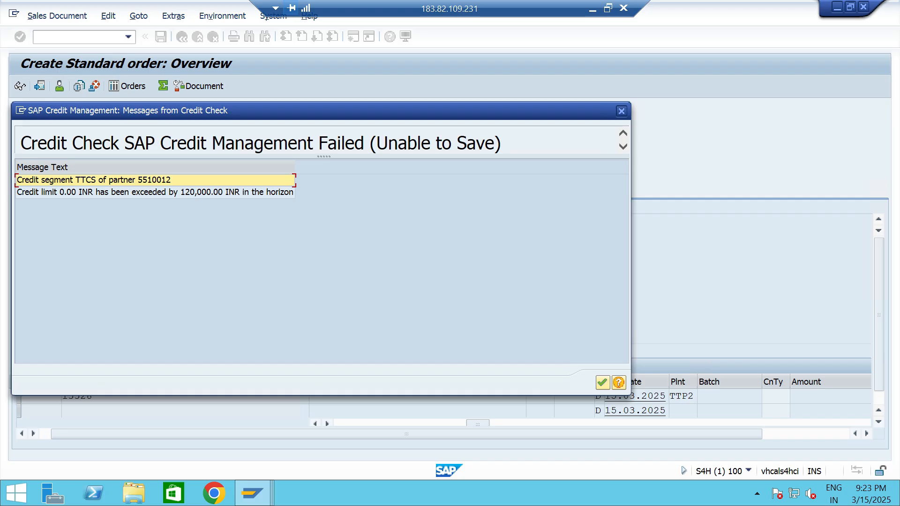
# Review and acknowledge the credit check messages for the order, and try to save the order.
pyautogui.click(154, 192)
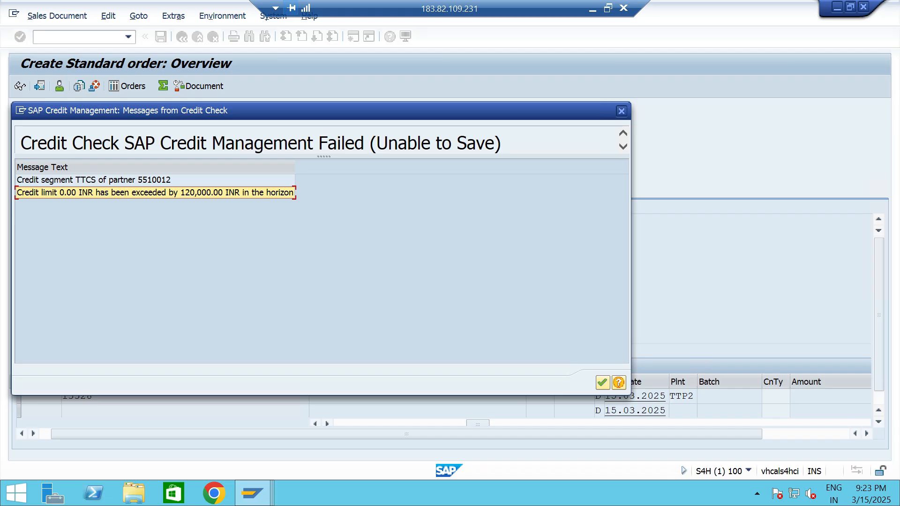
pyautogui.click(602, 382)
pyautogui.hotkey('ctrl', 's')
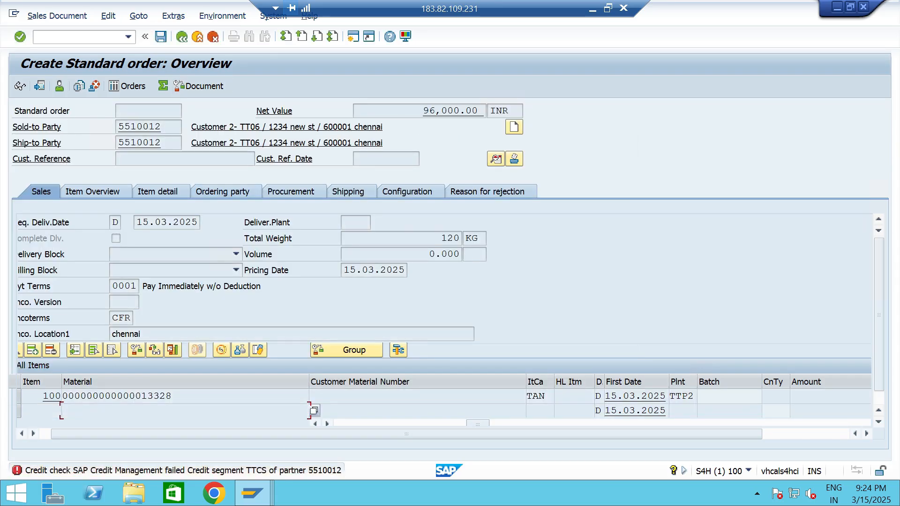
# Examine the detailed help on the order's credit check error, including the results of the credit limit check.
pyautogui.click(183, 471)
pyautogui.scroll(-2, 312, 281)
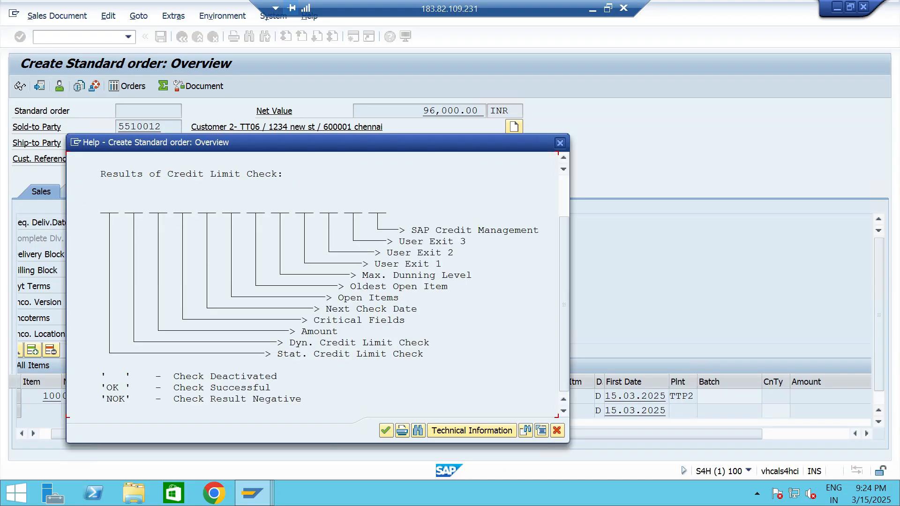
pyautogui.click(560, 142)
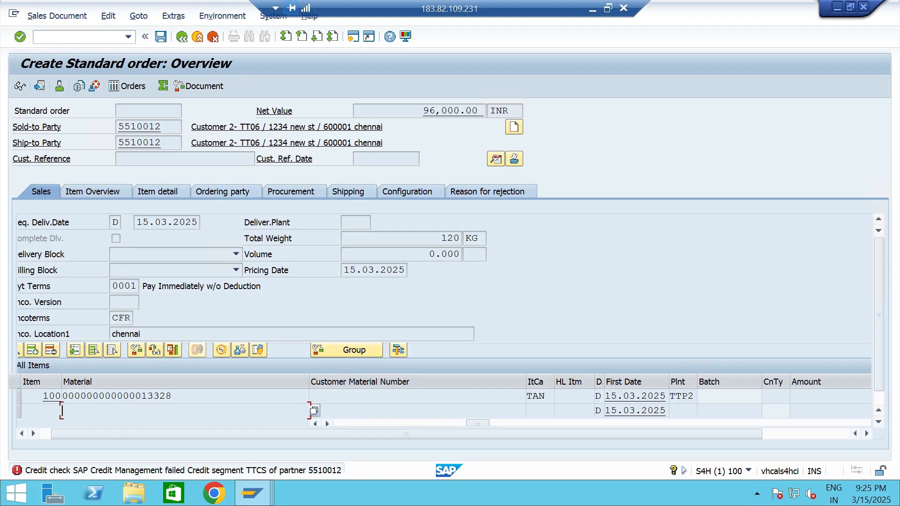
# Start creating a new organization business partner in the TT89 BP Role Customer - TT06 role.
pyautogui.hotkey('alt', 'Tab')
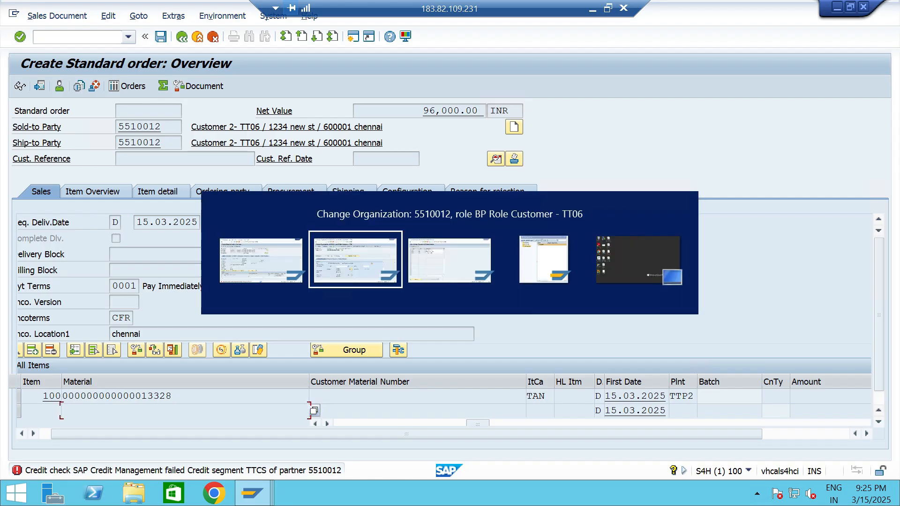
pyautogui.click(115, 87)
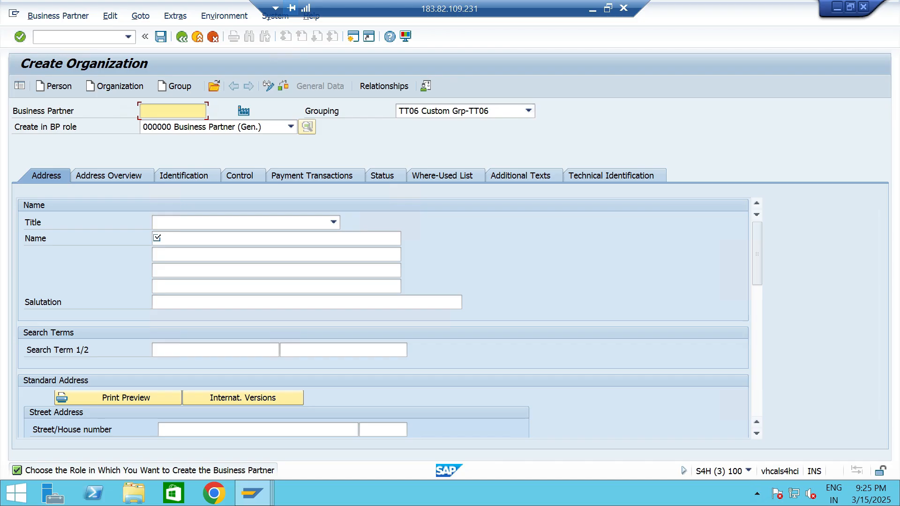
pyautogui.click(290, 127)
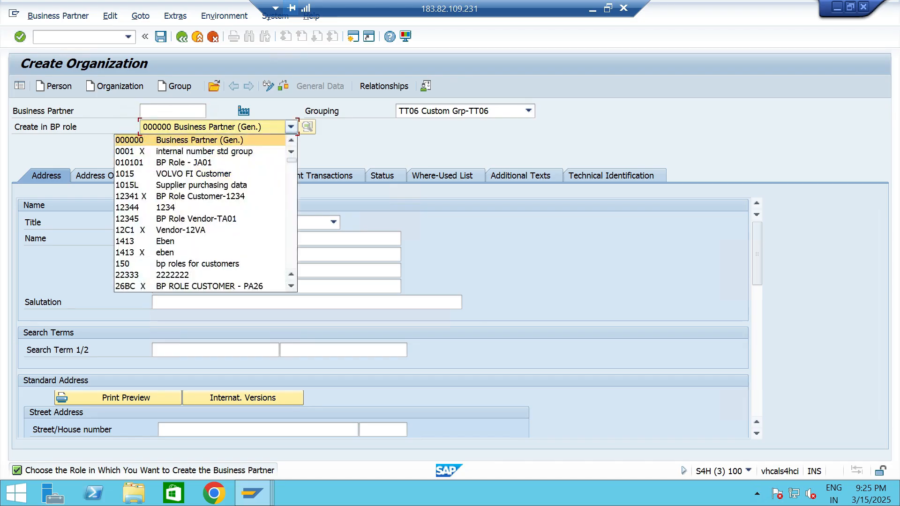
pyautogui.write('tt')
pyautogui.click(291, 286)
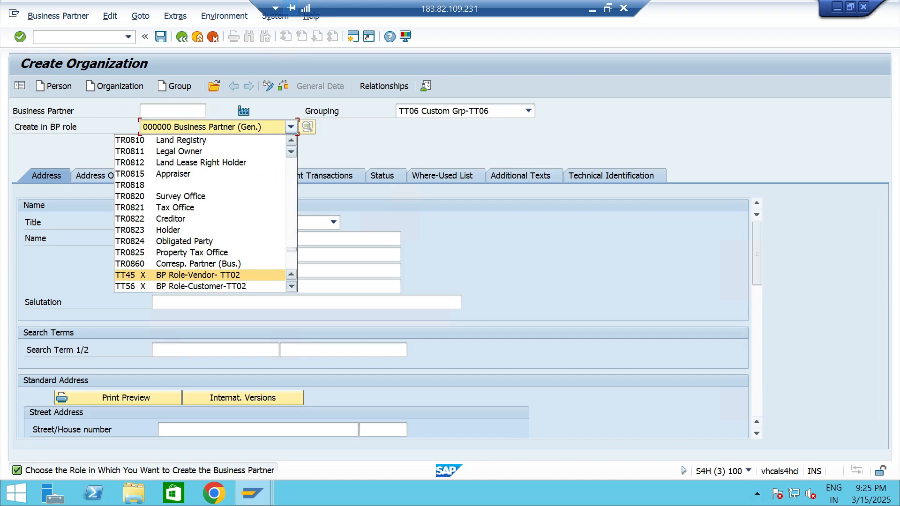
pyautogui.click(291, 286)
pyautogui.click(201, 286)
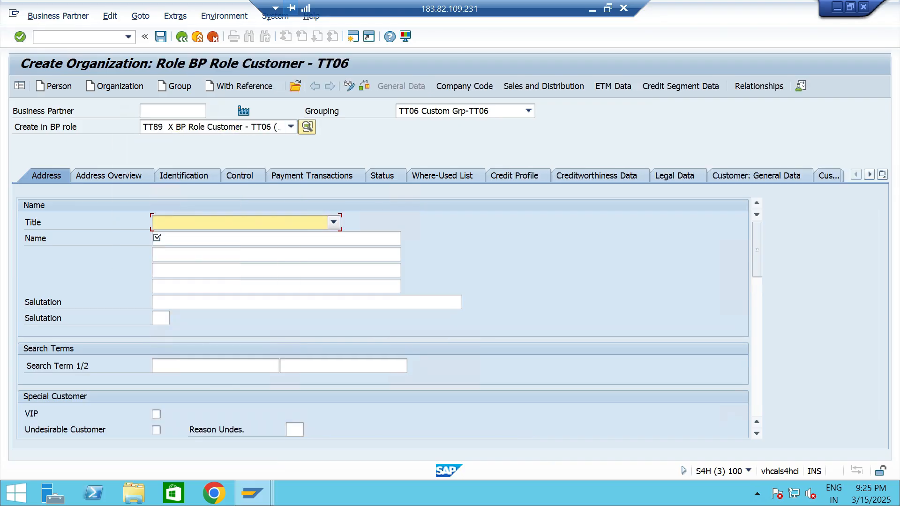
# Set the new business partner's title to 0003 Company and its name to Customer 3- TT06.
pyautogui.click(334, 222)
pyautogui.click(201, 237)
pyautogui.click(201, 238)
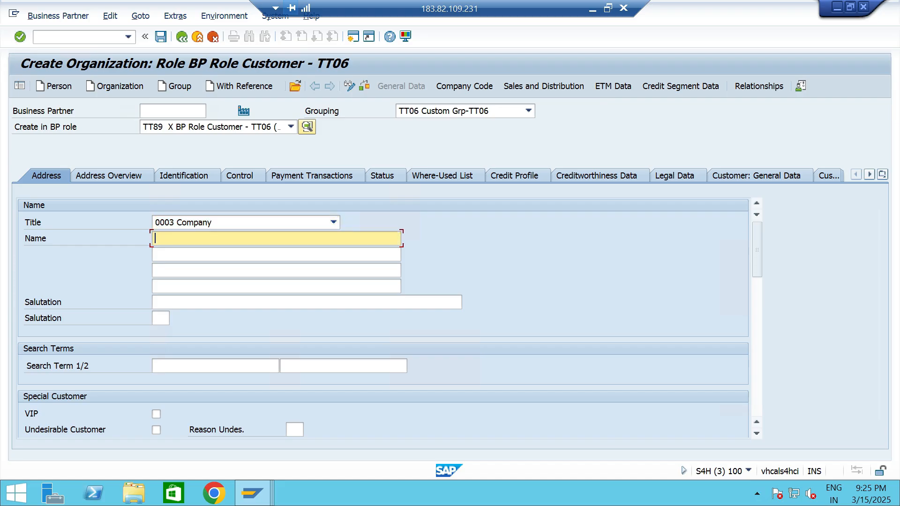
pyautogui.press('space')
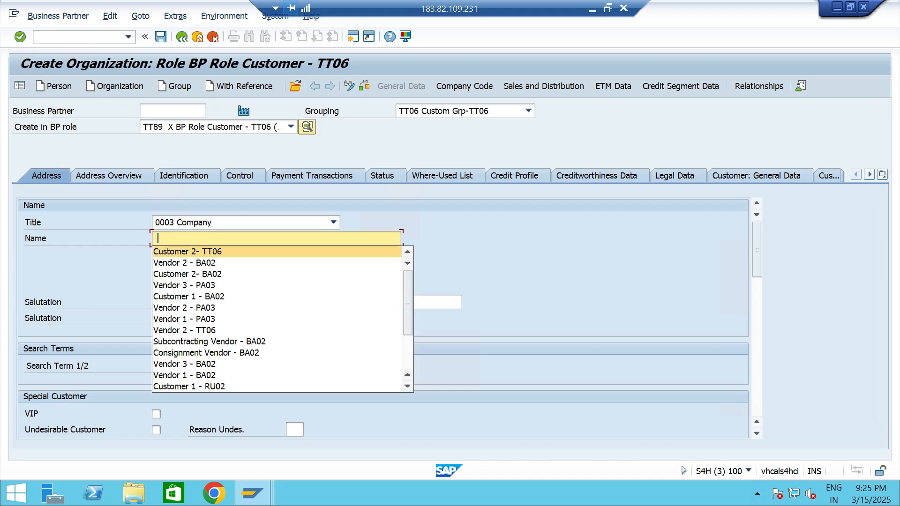
pyautogui.click(199, 251)
pyautogui.click(198, 239)
pyautogui.press('BackSpace')
pyautogui.write('3- TT06')
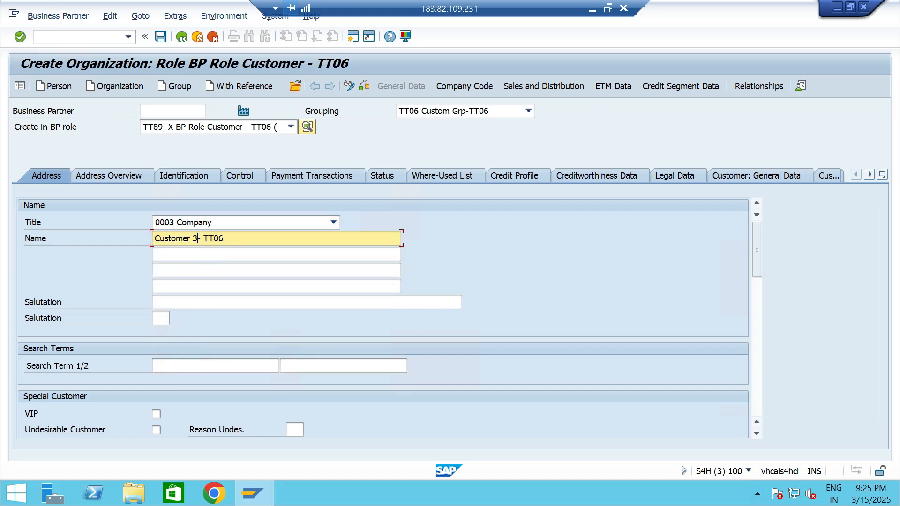
# Fill in the street and house number in the new customer's standard address.
pyautogui.scroll(-3, 198, 238)
pyautogui.click(162, 381)
pyautogui.write('new st')
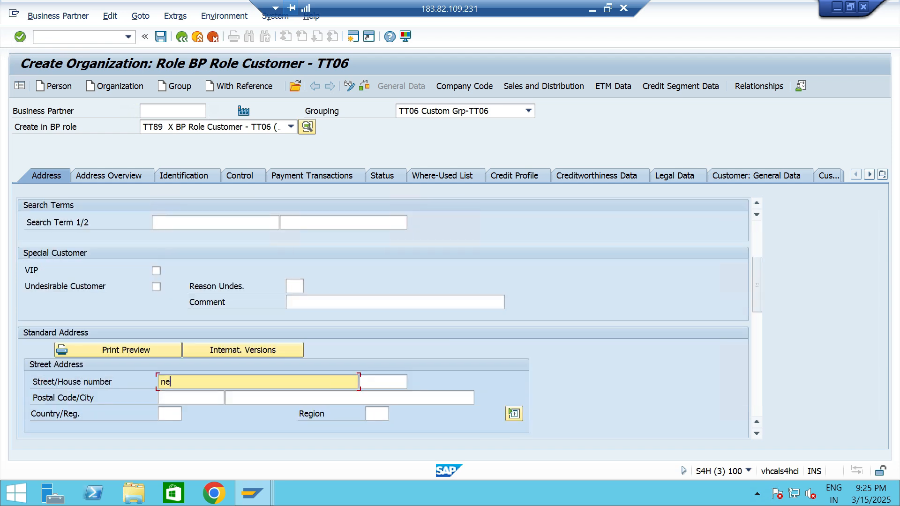
pyautogui.press('Tab')
pyautogui.write('3456')
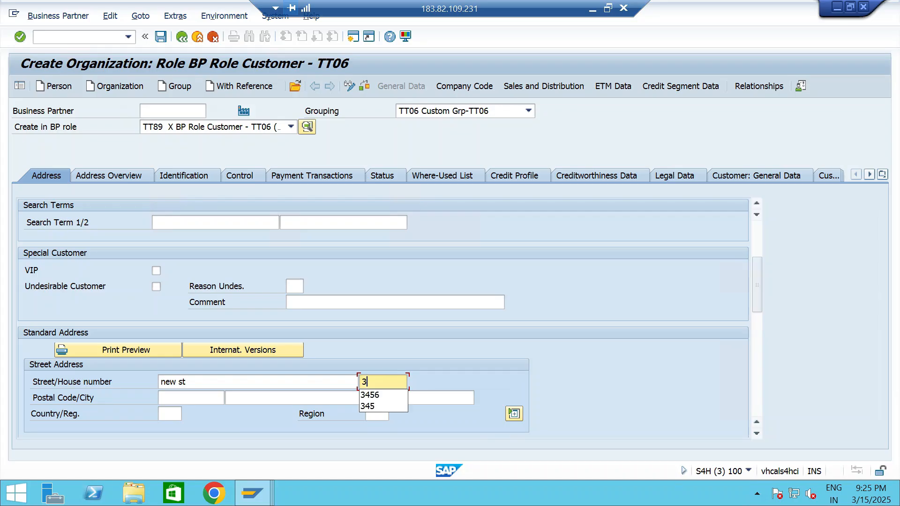
pyautogui.press('Tab')
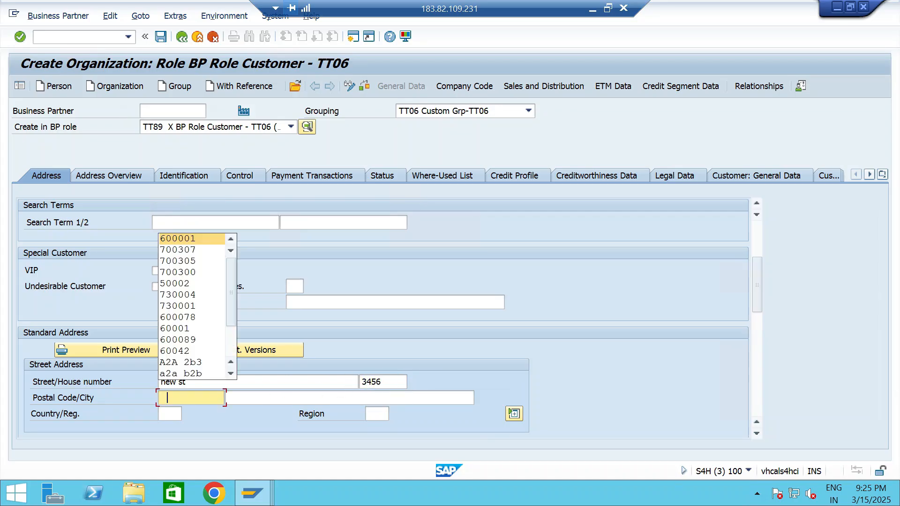
# Complete the customer's address with the postal code, city, country IN and region 33.
pyautogui.write('600001')
pyautogui.press('Tab')
pyautogui.write('chennai')
pyautogui.press('Tab')
pyautogui.write('IN')
pyautogui.press('Tab')
pyautogui.press('Down')
# Set the new customer's communication language to EN English.
pyautogui.press('Tab')
pyautogui.press('Tab')
pyautogui.press('Tab')
pyautogui.press('Tab')
pyautogui.press('Tab')
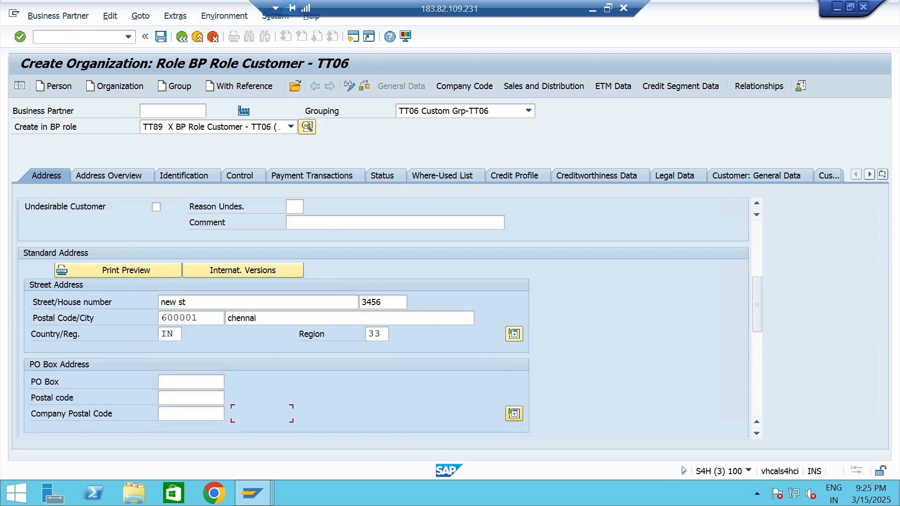
pyautogui.press('Tab')
pyautogui.write('EN')
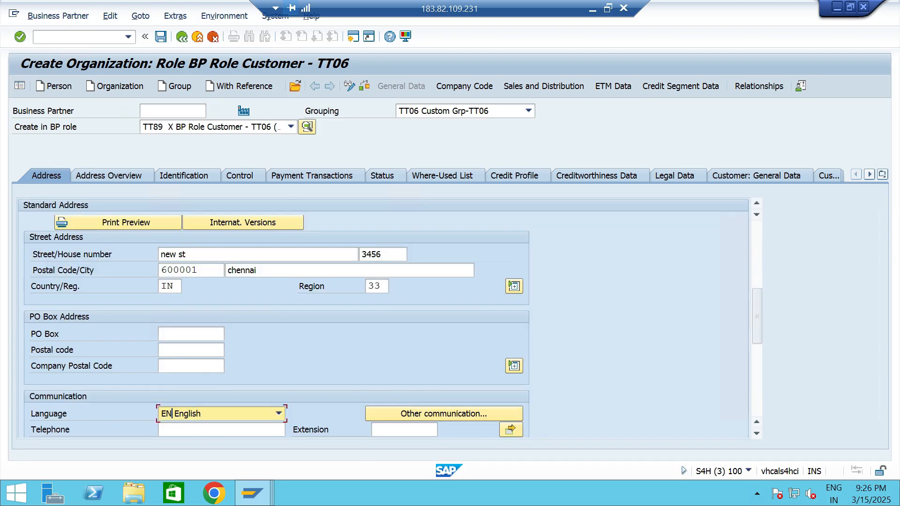
pyautogui.scroll(-6, 382, 319)
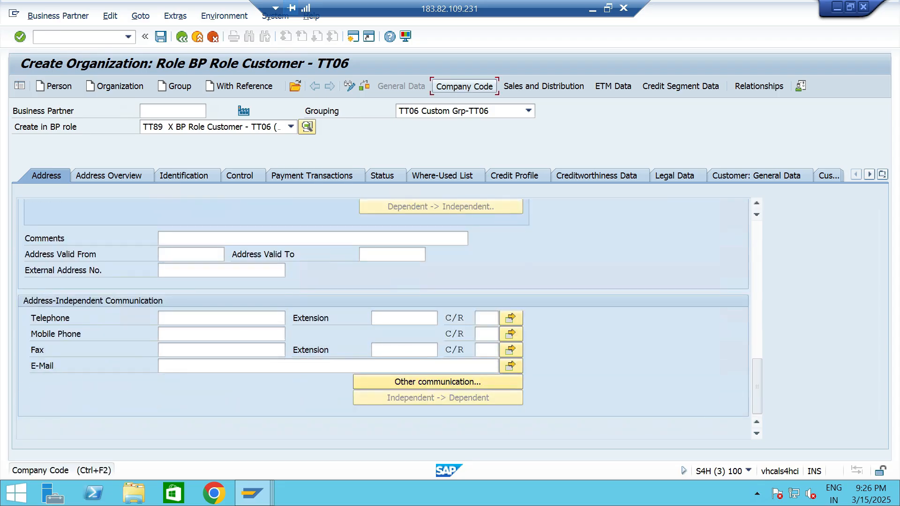
# Add company code TT06 data to the customer with reconciliation account 120000.
pyautogui.click(464, 85)
pyautogui.press('Down')
pyautogui.press('Return')
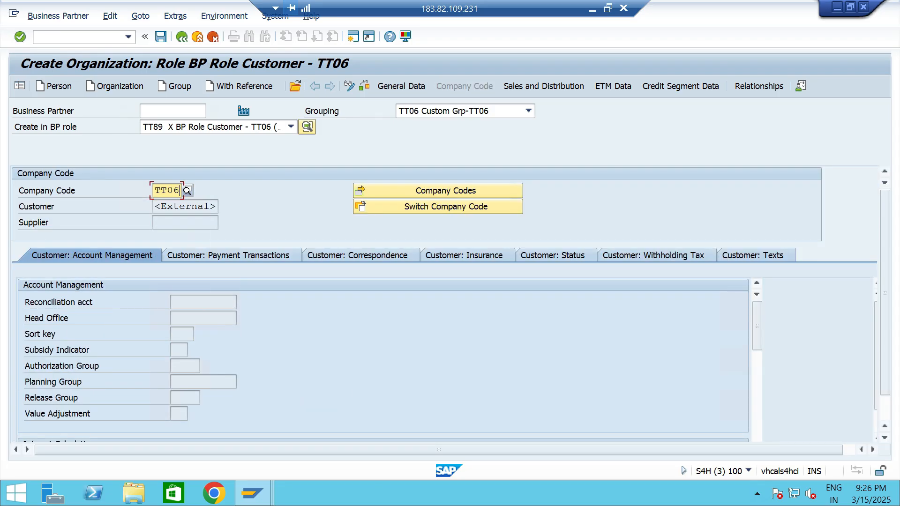
pyautogui.press('Return')
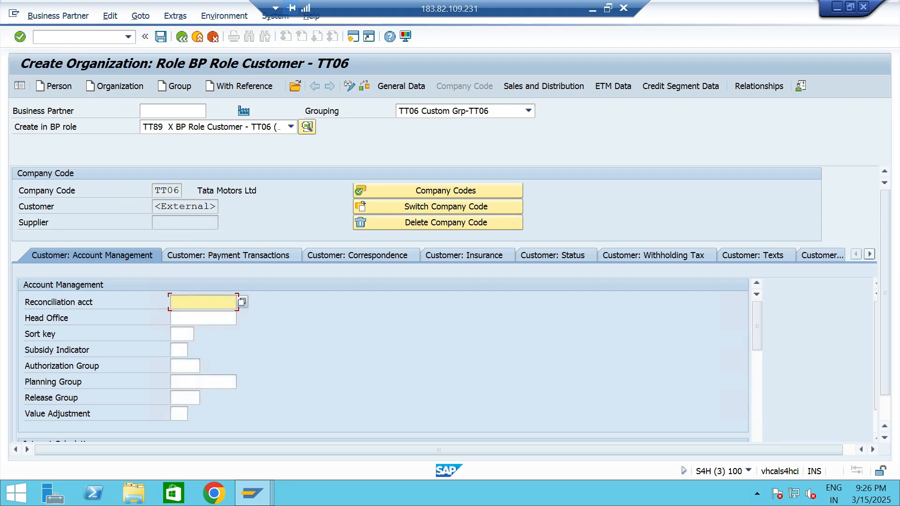
pyautogui.press('Return')
pyautogui.press('Return')
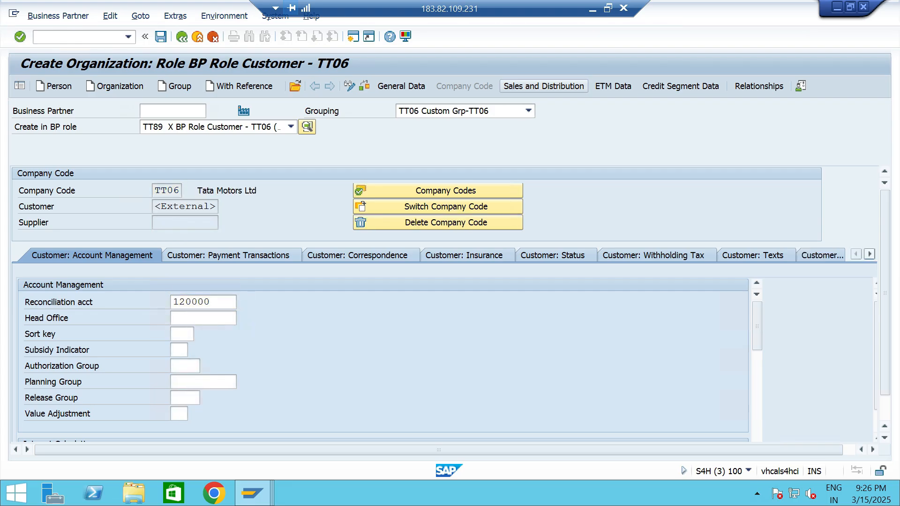
# Assign the customer to the sales area with sales organization TTS1, distribution channel T0 and division T6.
pyautogui.click(420, 190)
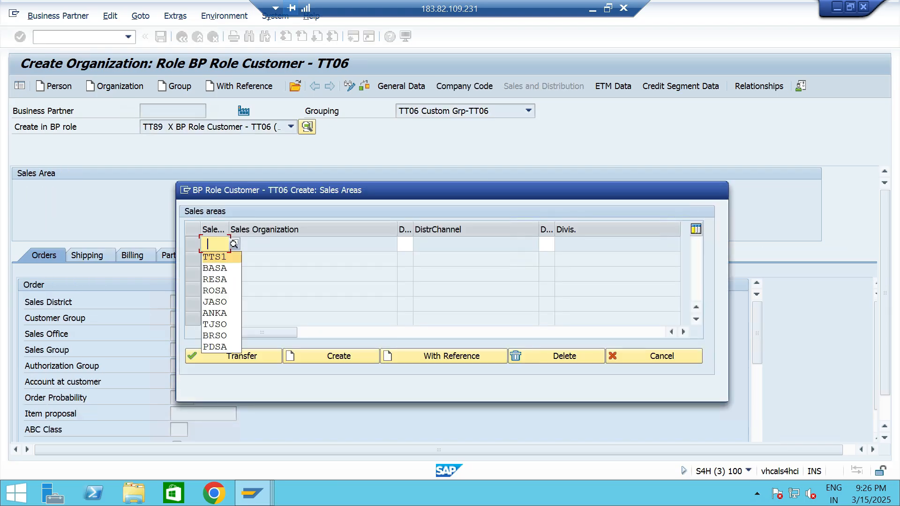
pyautogui.write('TTS1')
pyautogui.press('Tab')
pyautogui.write('T0')
pyautogui.press('Tab')
pyautogui.press('Down')
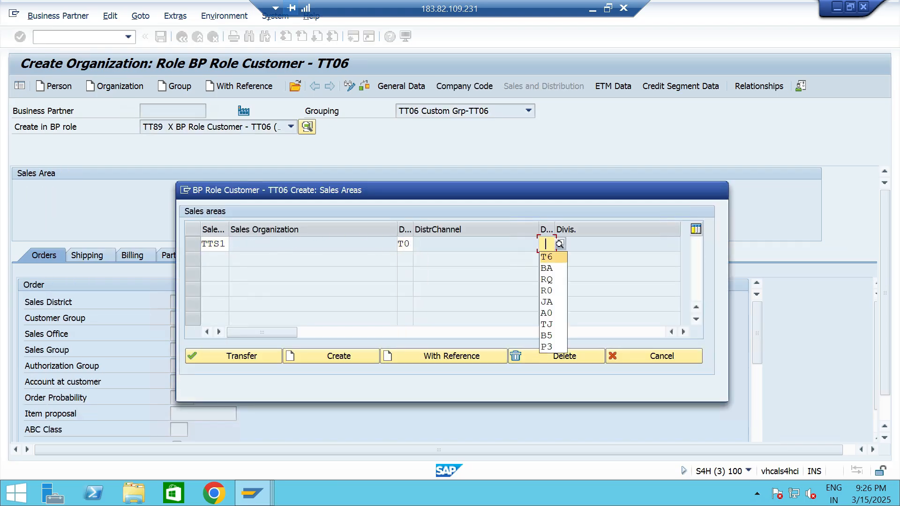
pyautogui.press('Return')
pyautogui.press('Return')
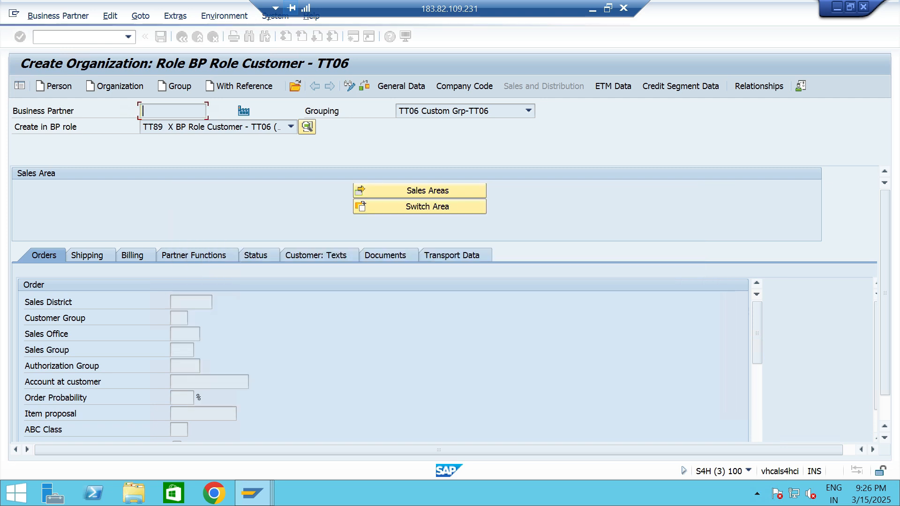
# Set the customer's sales district to ttsd, sales office to TTS1 and sales group to TT2 in the order data.
pyautogui.write('ttsd')
pyautogui.press('Tab')
pyautogui.press('Tab')
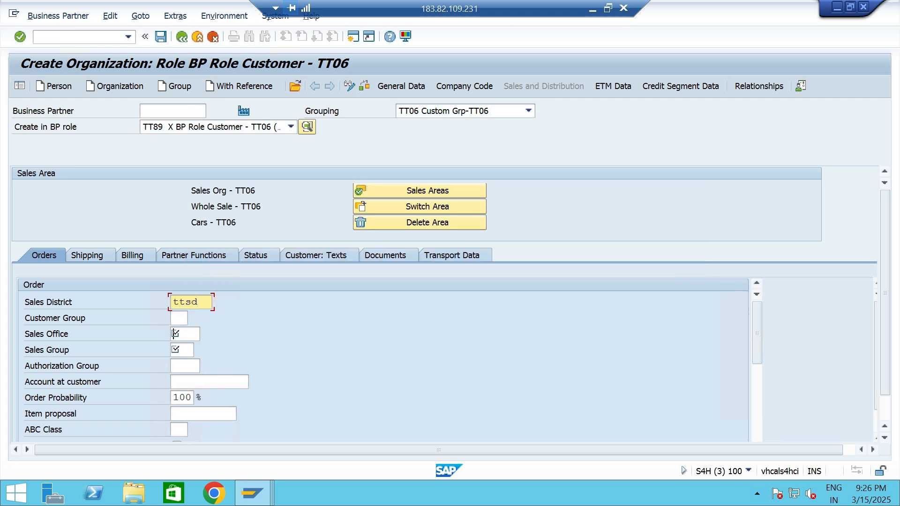
pyautogui.press('Down')
pyautogui.press('Return')
pyautogui.press('Tab')
pyautogui.press('Down')
pyautogui.press('Return')
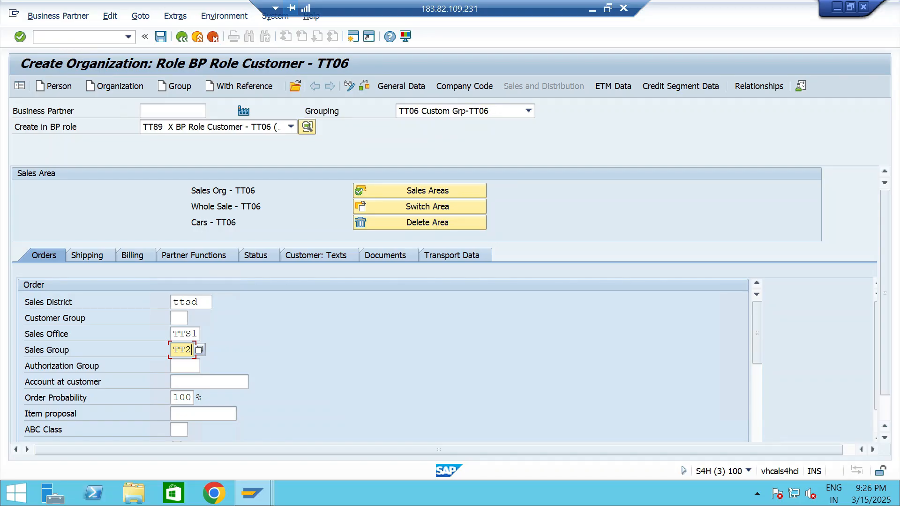
# Set the customer pricing procedure to TT and the price group to 01 in the customer's order data.
pyautogui.scroll(-4, 384, 360)
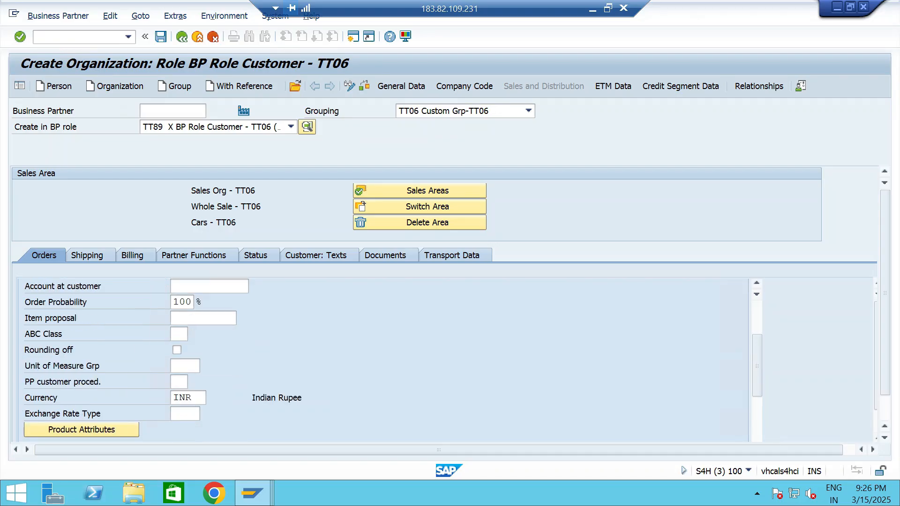
pyautogui.click(179, 398)
pyautogui.press('Down')
pyautogui.press('Return')
pyautogui.scroll(-2, 384, 360)
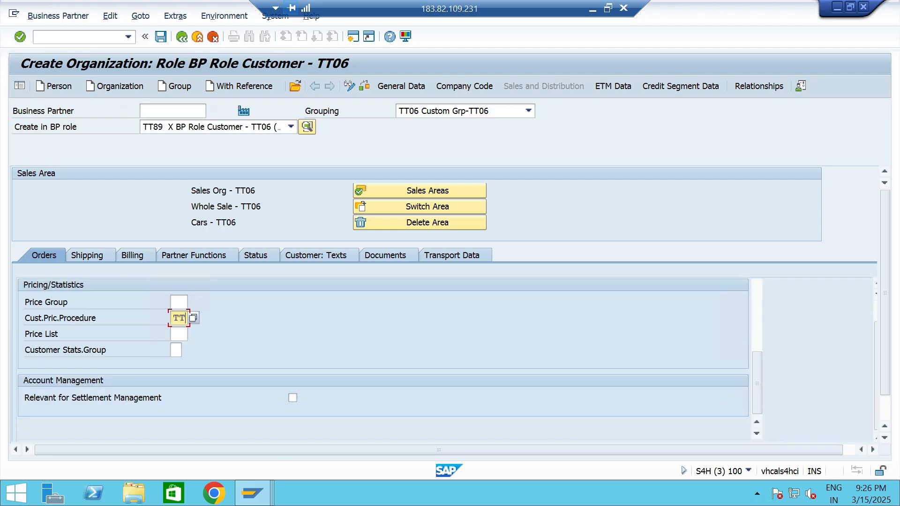
pyautogui.click(178, 302)
pyautogui.press('Down')
pyautogui.press('Return')
pyautogui.scroll(-1, 384, 347)
pyautogui.scroll(1, 384, 347)
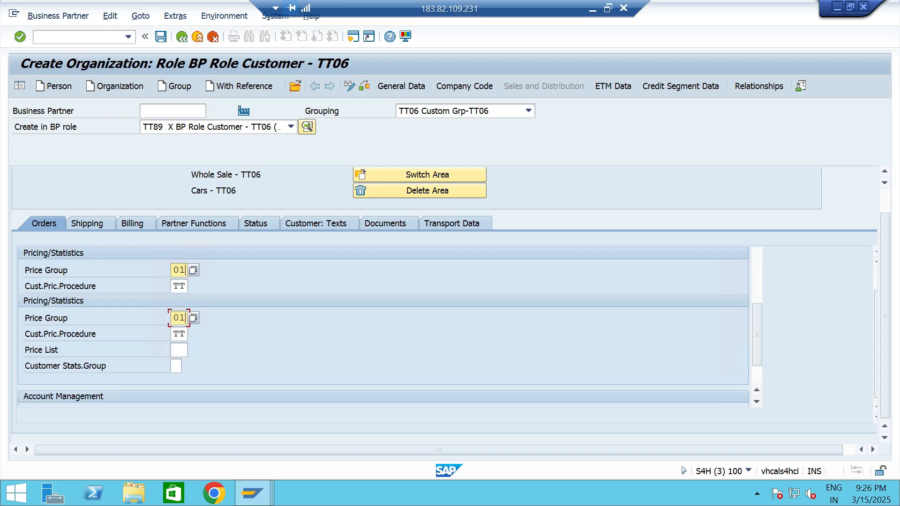
pyautogui.scroll(5, 383, 338)
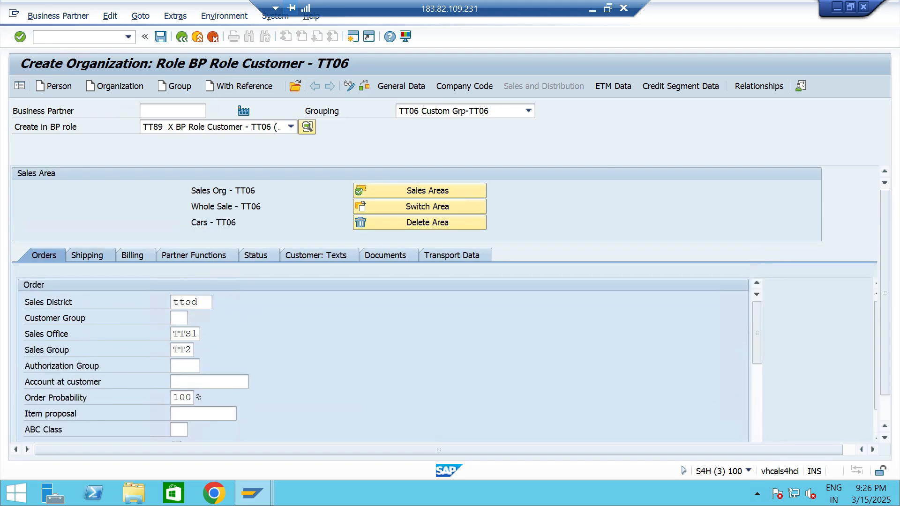
# Set the shipping conditions to 01 in the shipping data and the Incoterms to CFR in the billing data.
pyautogui.click(88, 255)
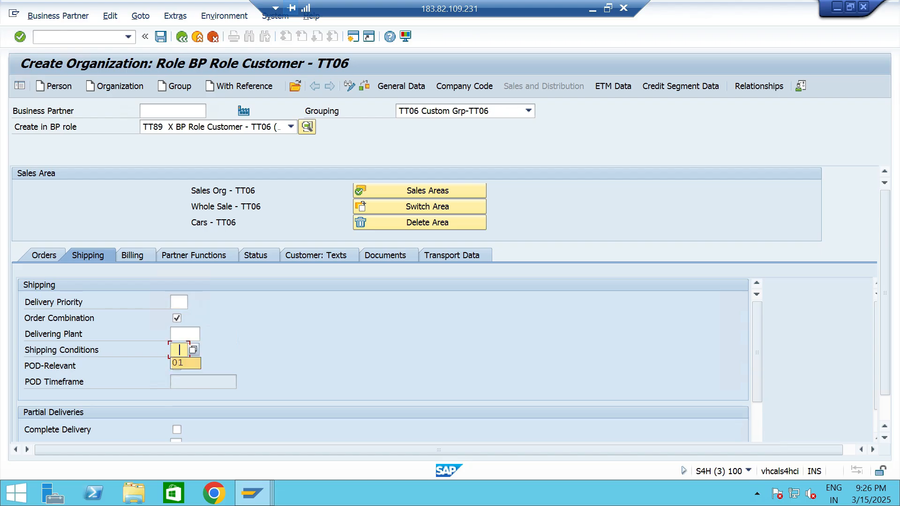
pyautogui.scroll(-3, 185, 356)
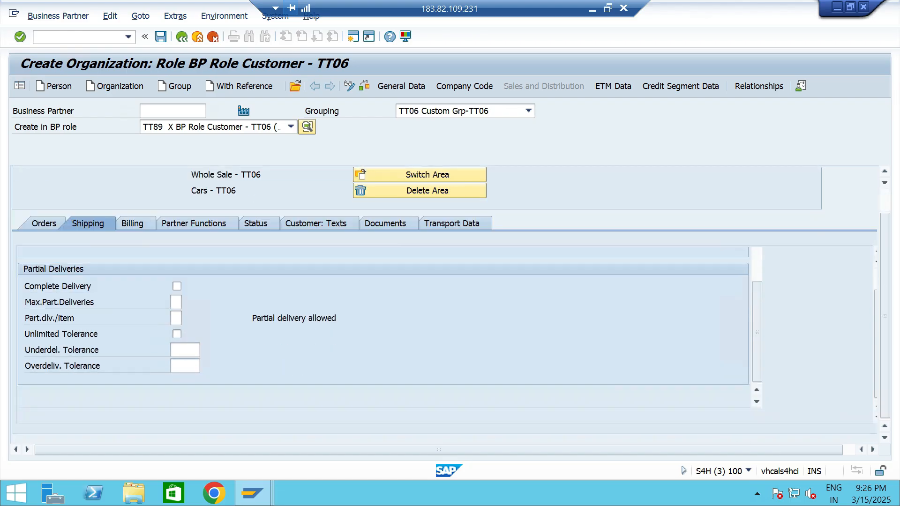
pyautogui.click(133, 223)
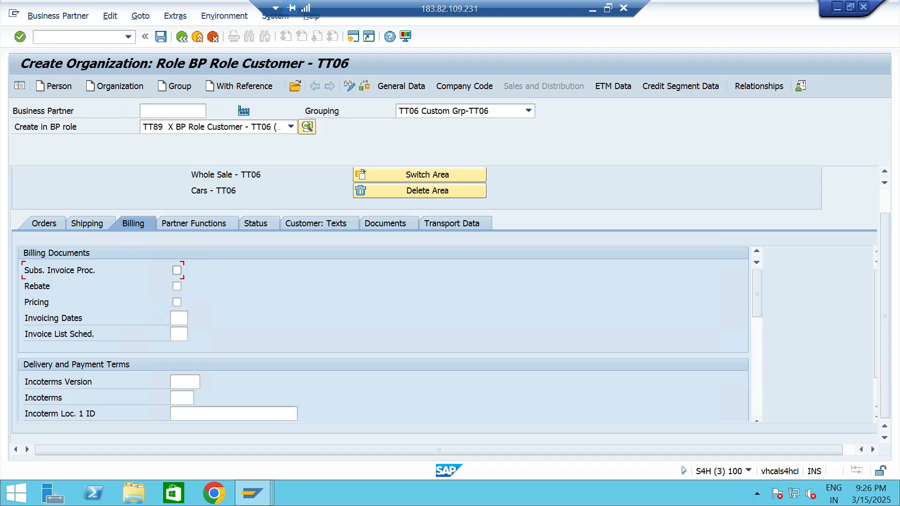
pyautogui.click(182, 398)
pyautogui.press('Down')
pyautogui.press('Return')
# Enter chennai as Incoterms Location 1, leaving the Incoterms location 1 ID empty.
pyautogui.press('Tab')
pyautogui.press('Down')
pyautogui.press('Return')
pyautogui.scroll(-3, 382, 328)
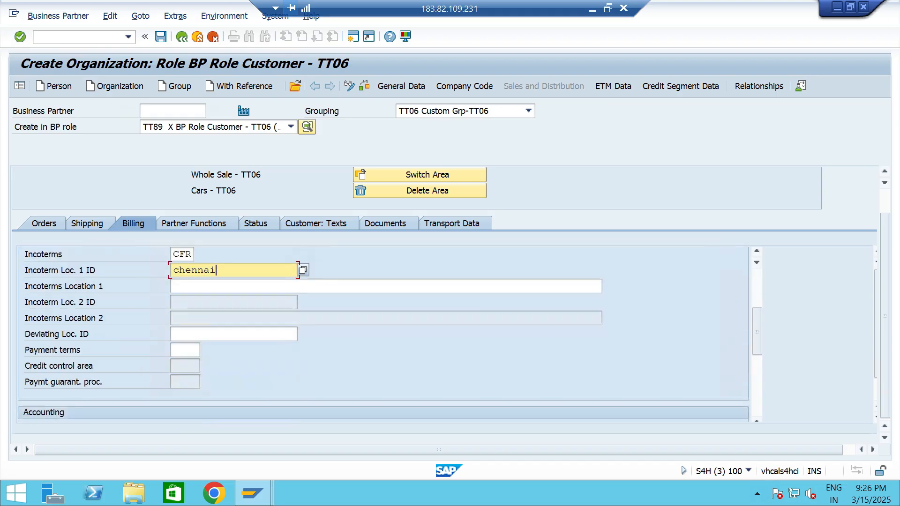
pyautogui.hotkey('shift', 'Home')
pyautogui.press('BackSpace')
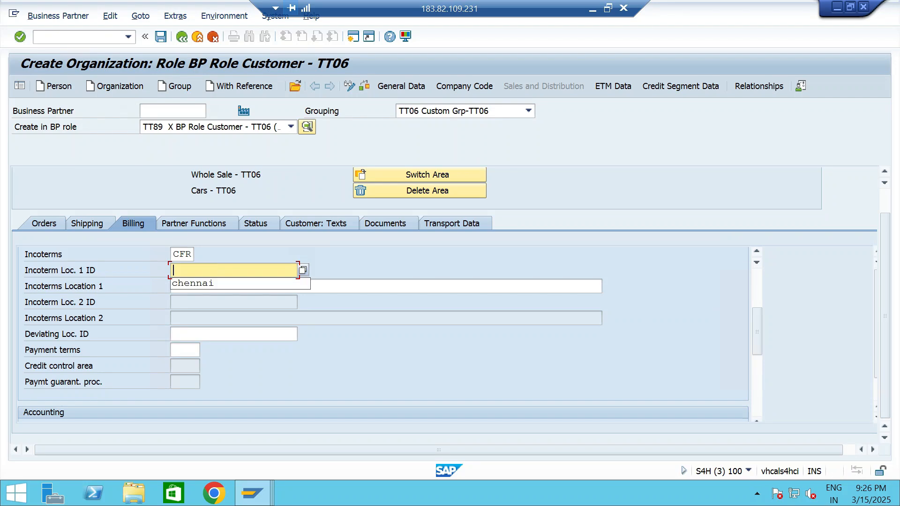
pyautogui.press('Down')
pyautogui.press('Return')
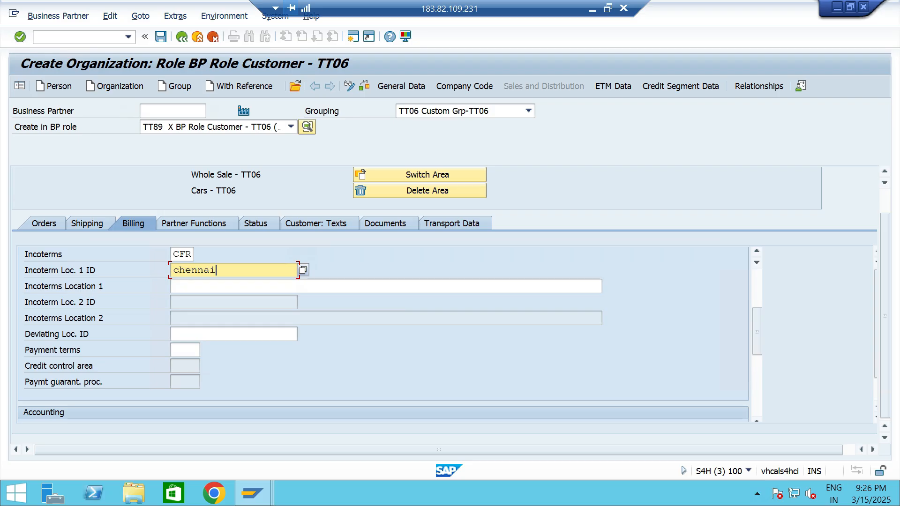
pyautogui.hotkey('shift', 'Home')
pyautogui.hotkey('ctrl', 'x')
pyautogui.press('Tab')
pyautogui.hotkey('ctrl', 'v')
# Set the customer's account assignment group to 01 and select the payment terms in the billing data.
pyautogui.scroll(-2, 382, 333)
pyautogui.click(179, 334)
pyautogui.write('01')
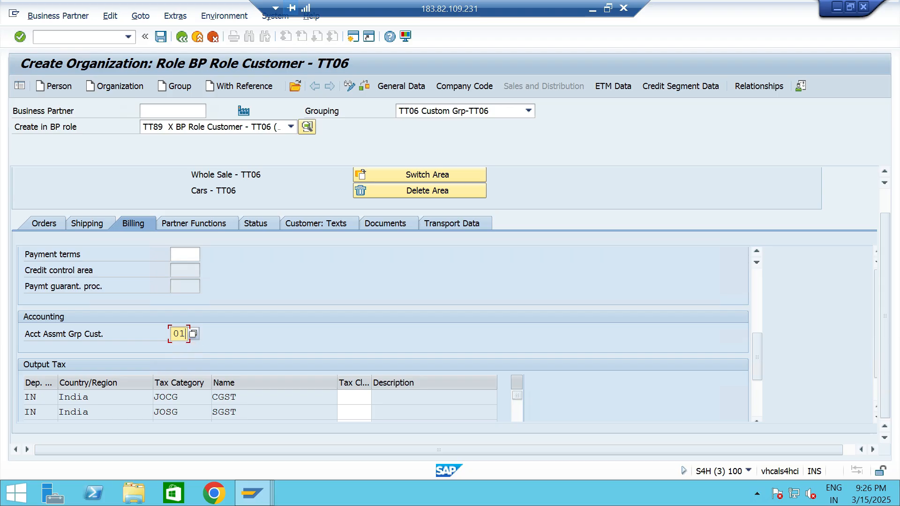
pyautogui.scroll(1, 382, 333)
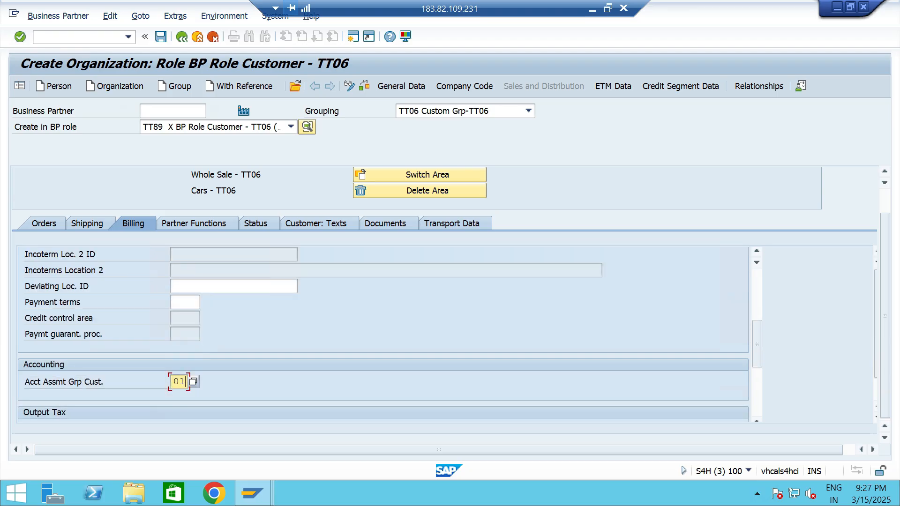
pyautogui.click(180, 302)
pyautogui.click(185, 316)
# Set the output tax classification to 0 for JOCG, JOSG, JOIG, ZOCG, ZOSG and TCS.
pyautogui.scroll(-3, 382, 333)
pyautogui.click(354, 302)
pyautogui.click(354, 316)
pyautogui.click(354, 316)
pyautogui.click(355, 330)
pyautogui.click(354, 332)
pyautogui.click(354, 345)
pyautogui.click(355, 347)
pyautogui.click(354, 360)
pyautogui.click(354, 361)
pyautogui.click(355, 375)
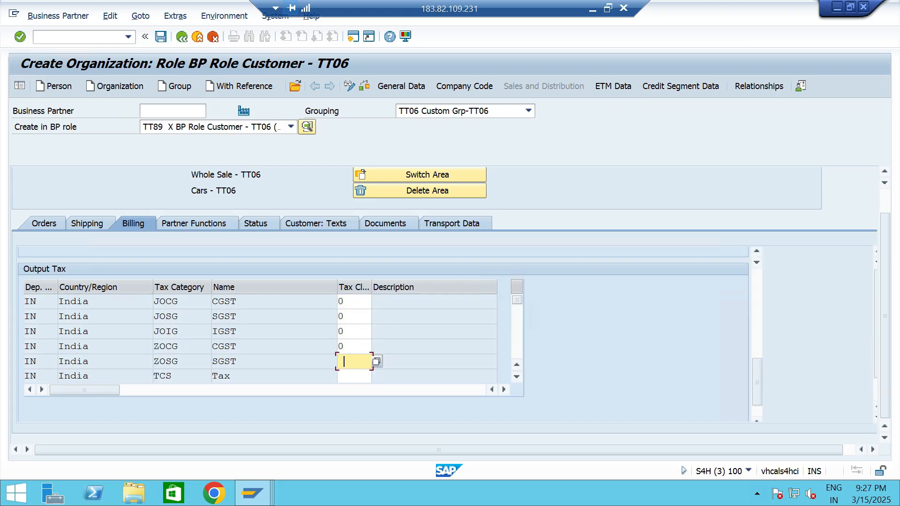
pyautogui.click(354, 376)
pyautogui.click(355, 389)
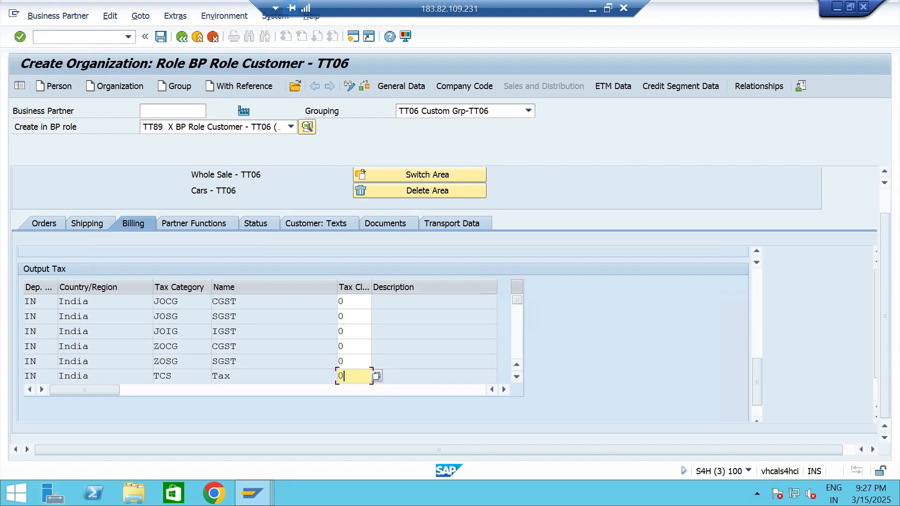
pyautogui.press('Return')
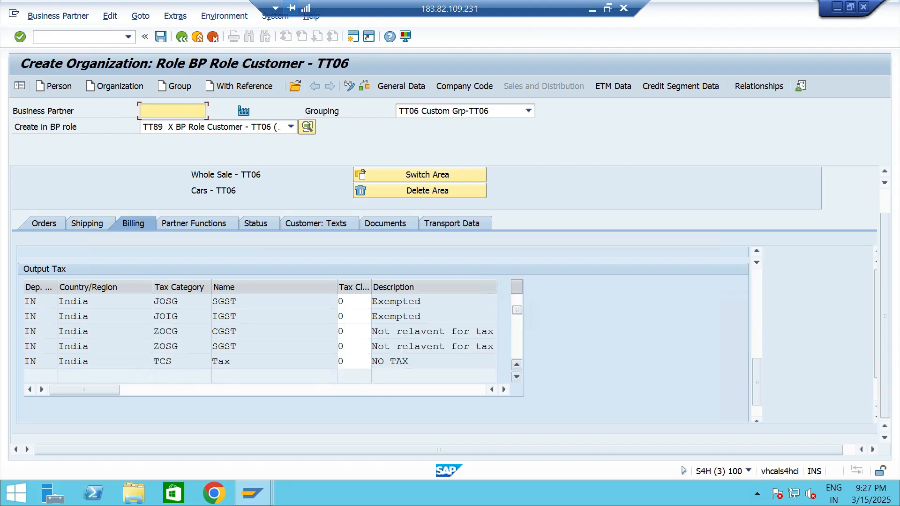
pyautogui.click(517, 365)
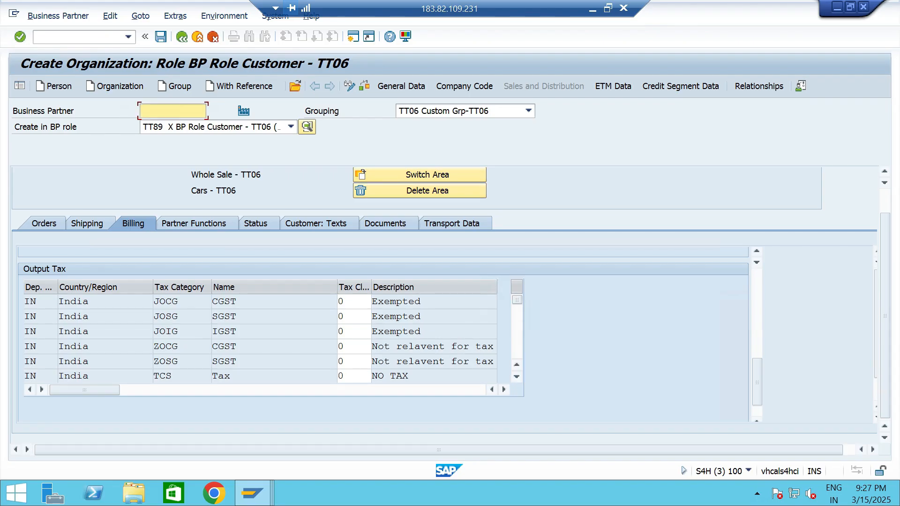
pyautogui.click(680, 86)
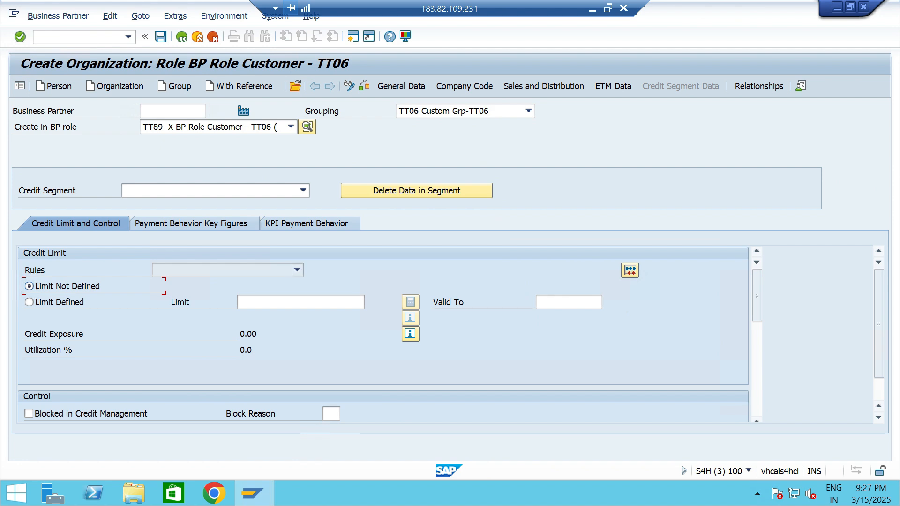
pyautogui.click(29, 302)
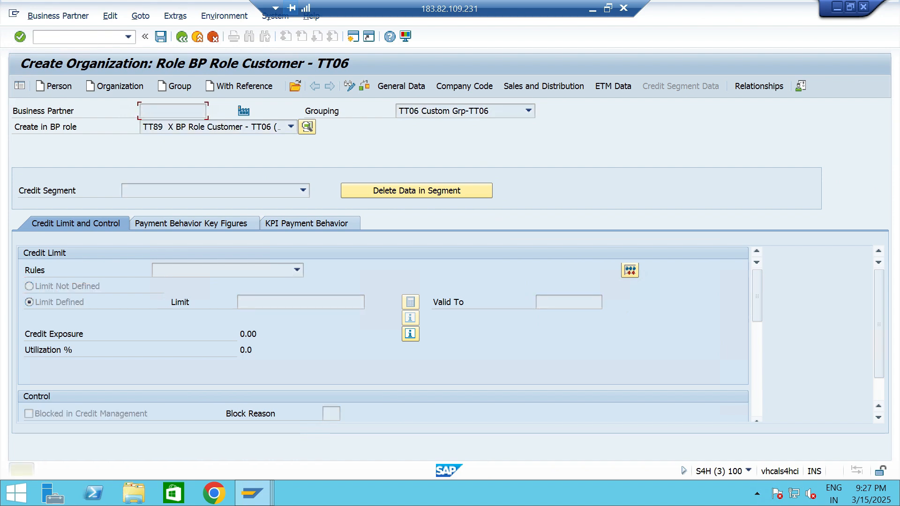
pyautogui.click(401, 86)
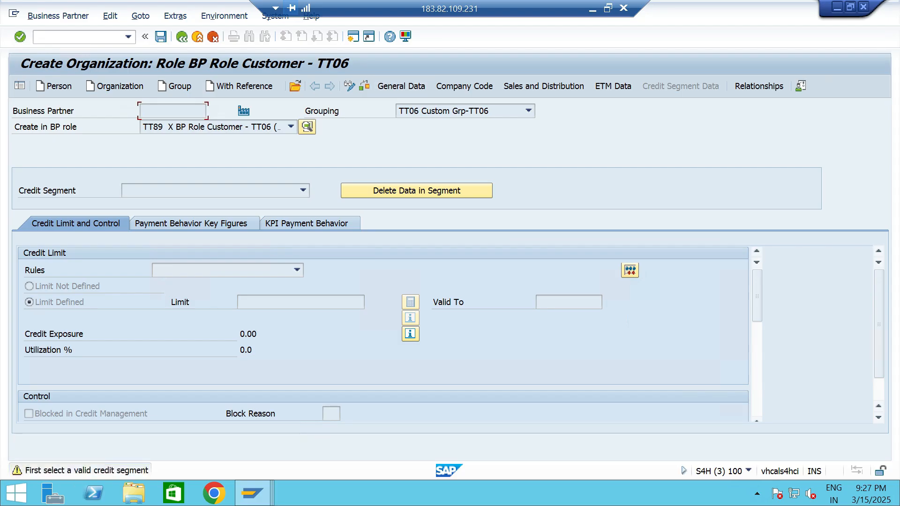
pyautogui.press('Return')
# Set the risk class to TT2 MEDIUM RISK - TT06 in the credit profile of the customer's general data.
pyautogui.click(401, 86)
pyautogui.press('Return')
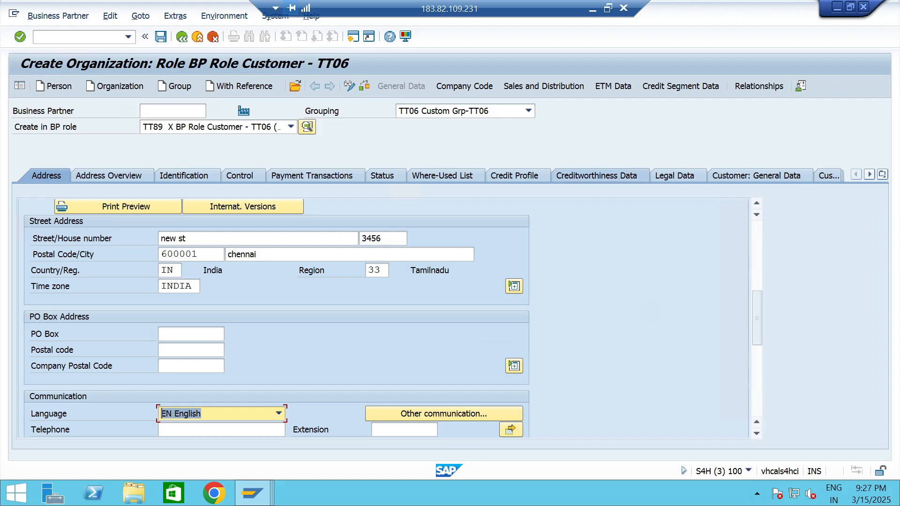
pyautogui.click(514, 176)
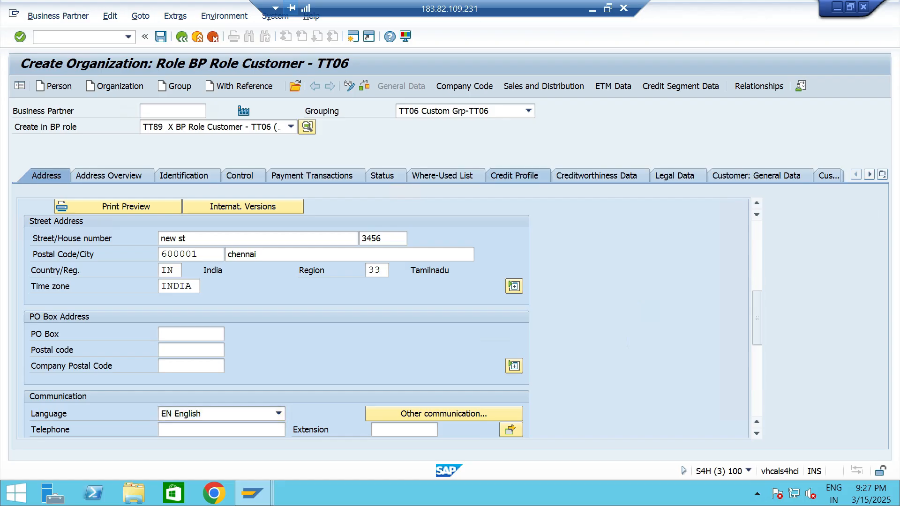
pyautogui.click(242, 270)
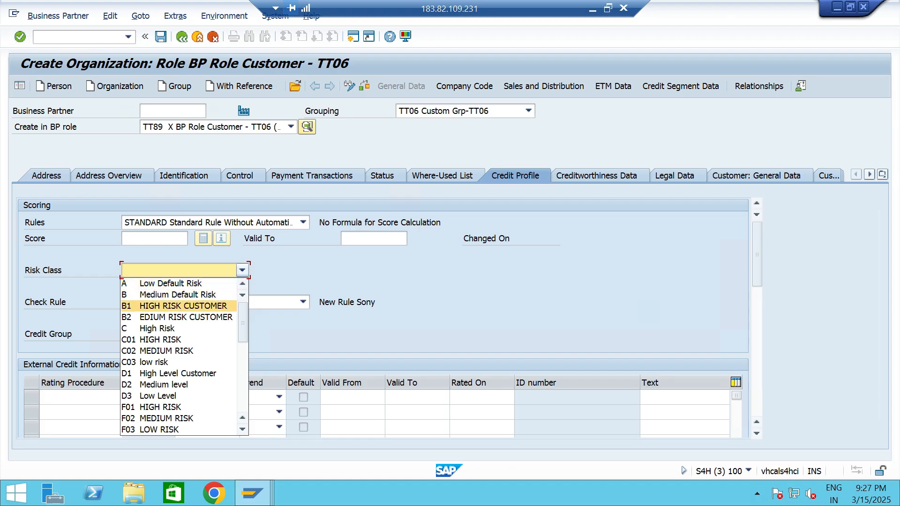
pyautogui.scroll(-8, 184, 357)
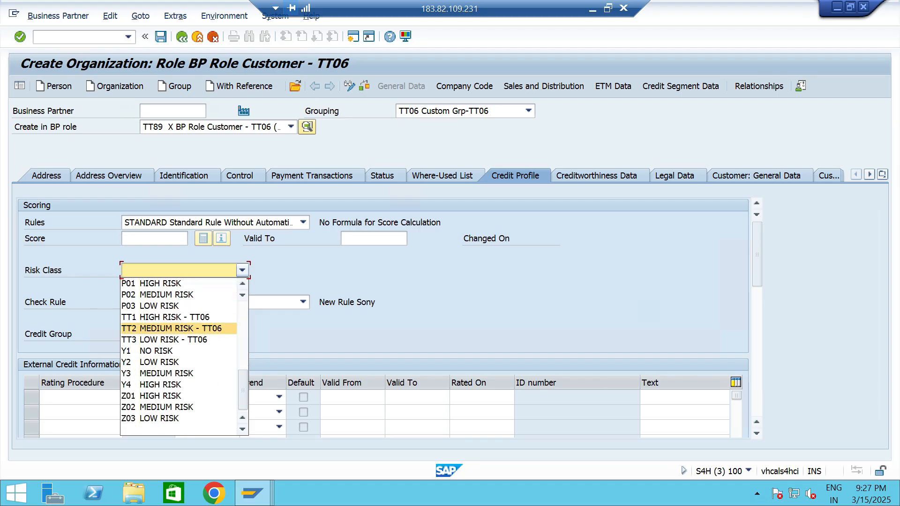
pyautogui.click(174, 328)
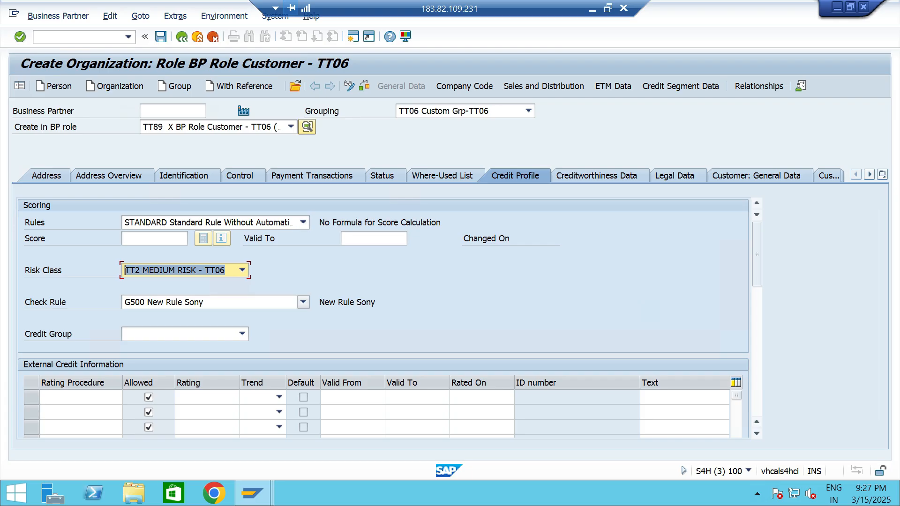
# Set the check rule to B1 Credit Limit Check Only (Dynamic) and the credit group to 2 Small / Medium Customers.
pyautogui.click(304, 301)
pyautogui.press('Up')
pyautogui.press('Up')
pyautogui.press('Up')
pyautogui.press('Up')
pyautogui.press('Up')
pyautogui.press('Up')
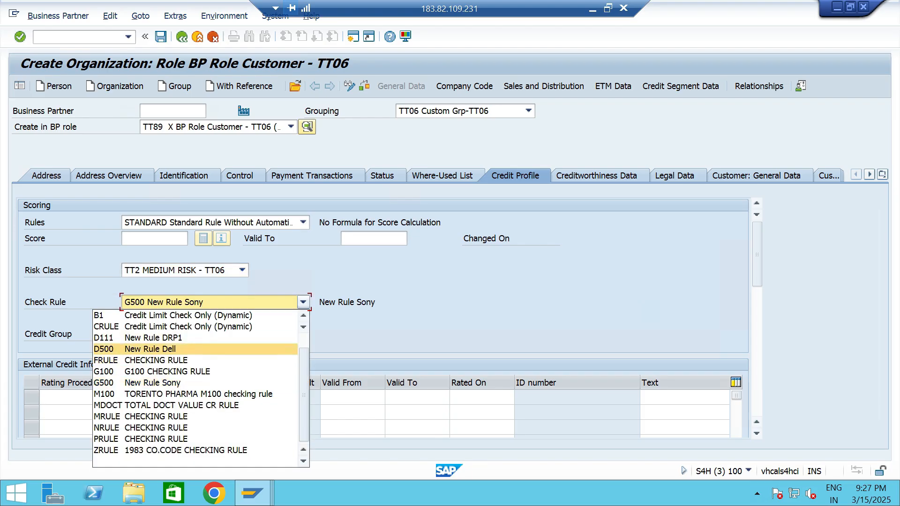
pyautogui.press('Return')
pyautogui.click(242, 334)
pyautogui.press('Down')
pyautogui.press('Return')
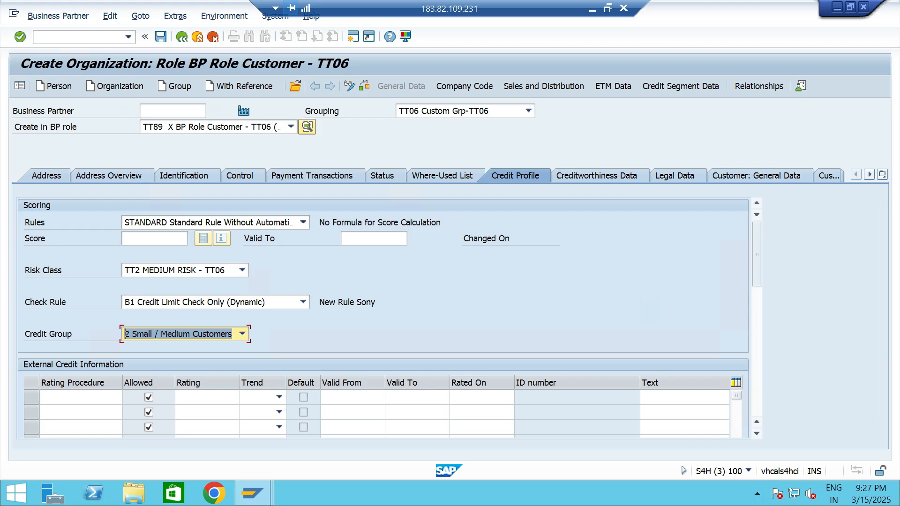
# Select credit segment TTCS Credit Segment - TT06(New) in the customer's credit segment data.
pyautogui.click(680, 86)
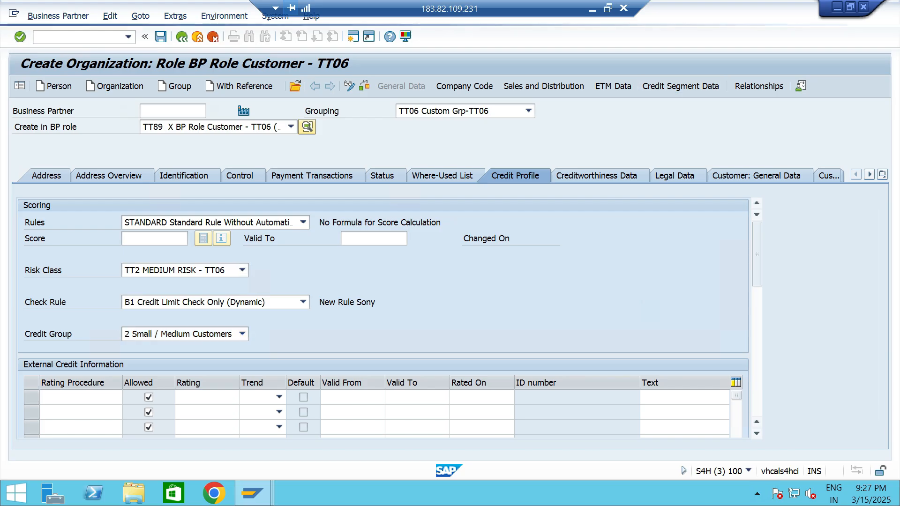
pyautogui.click(303, 191)
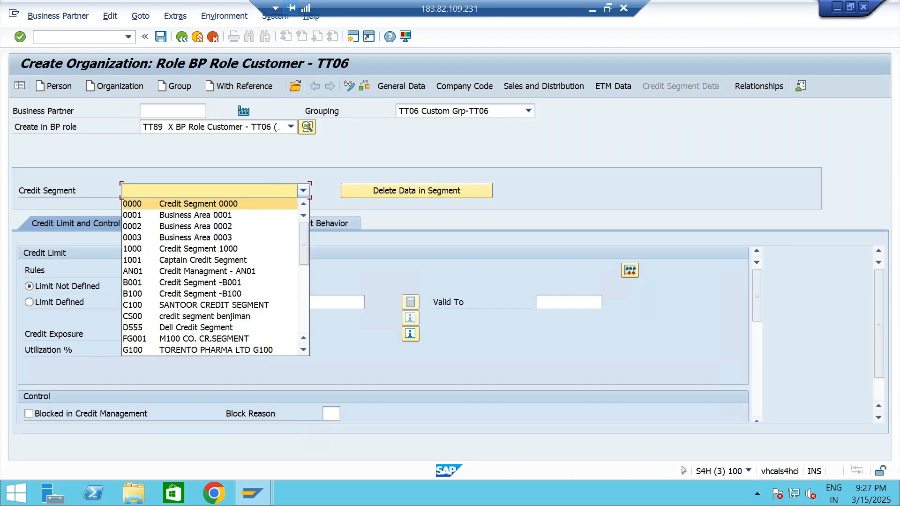
pyautogui.scroll(-5, 211, 276)
pyautogui.scroll(-2, 211, 276)
pyautogui.click(201, 260)
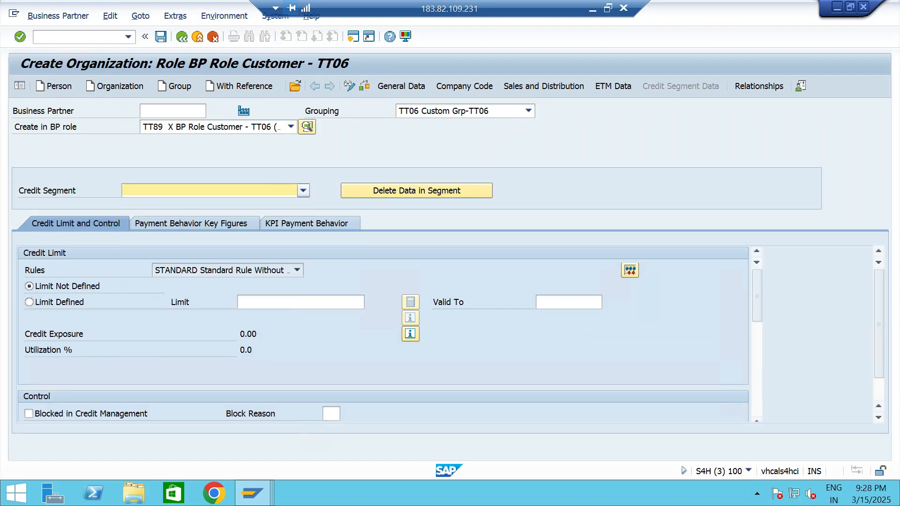
# Request a credit limit of 100000 INR for the customer in the selected credit segment.
pyautogui.click(300, 302)
pyautogui.write('200000')
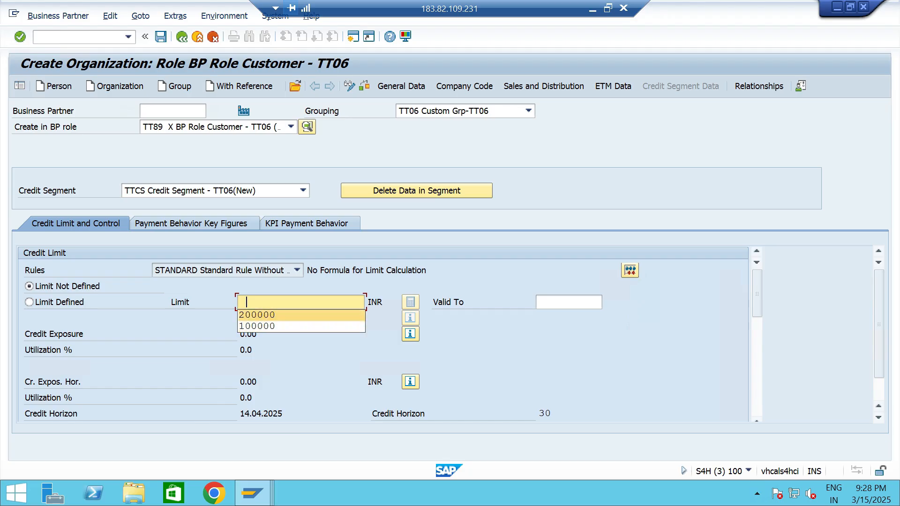
pyautogui.hotkey('ctrl', 'a')
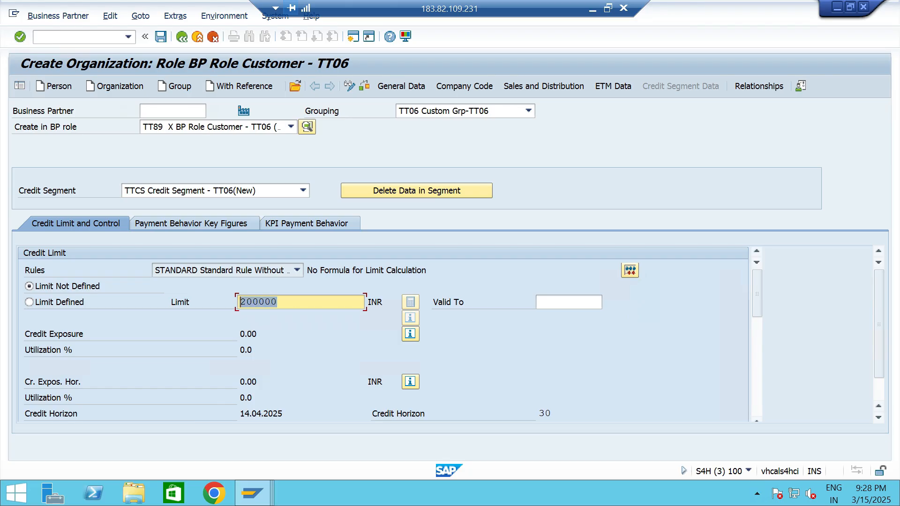
pyautogui.press('BackSpace')
pyautogui.press('Down')
pyautogui.press('Down')
pyautogui.press('Return')
# Enter 100000 INR as the defined credit limit and save the new customer.
pyautogui.press('Return')
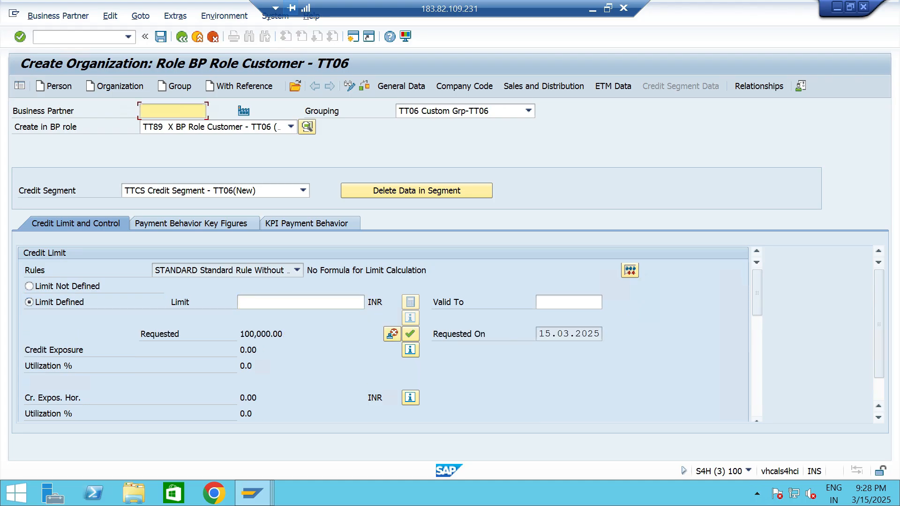
pyautogui.click(282, 302)
pyautogui.press('Down')
pyautogui.press('Down')
pyautogui.press('Return')
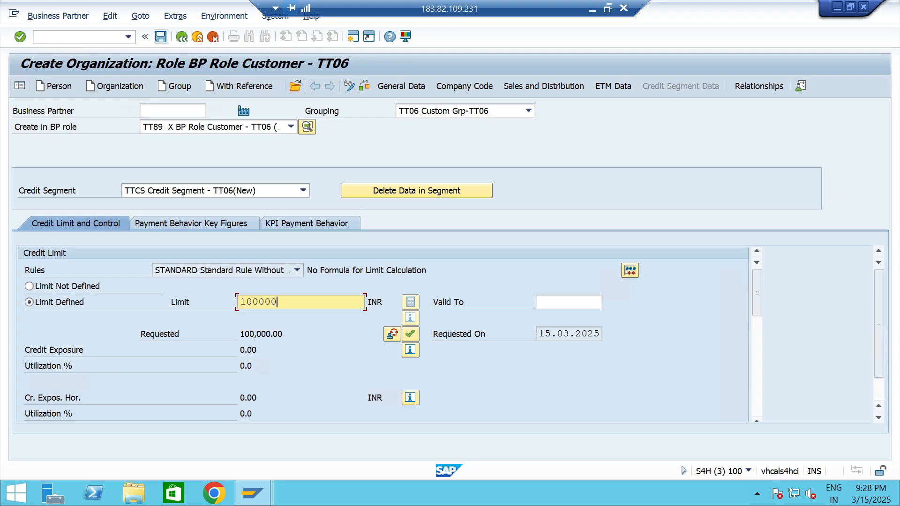
pyautogui.press('Return')
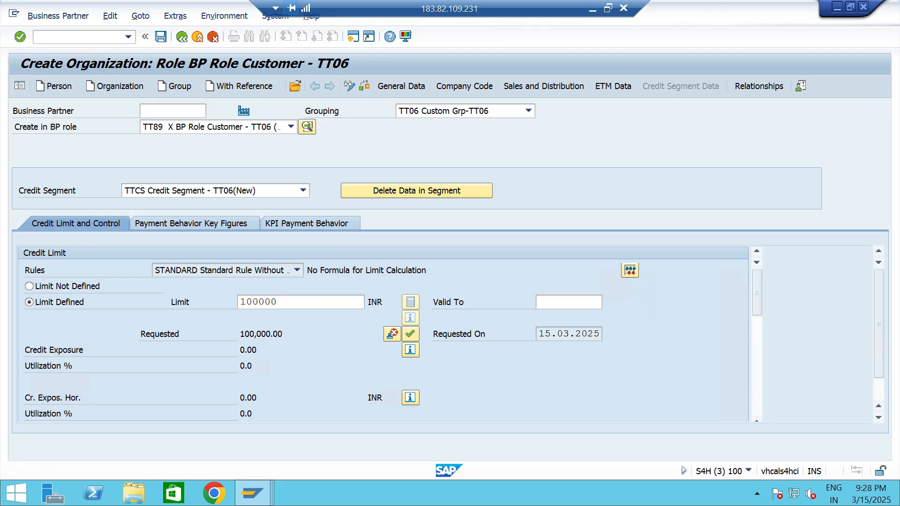
pyautogui.hotkey('ctrl', 's')
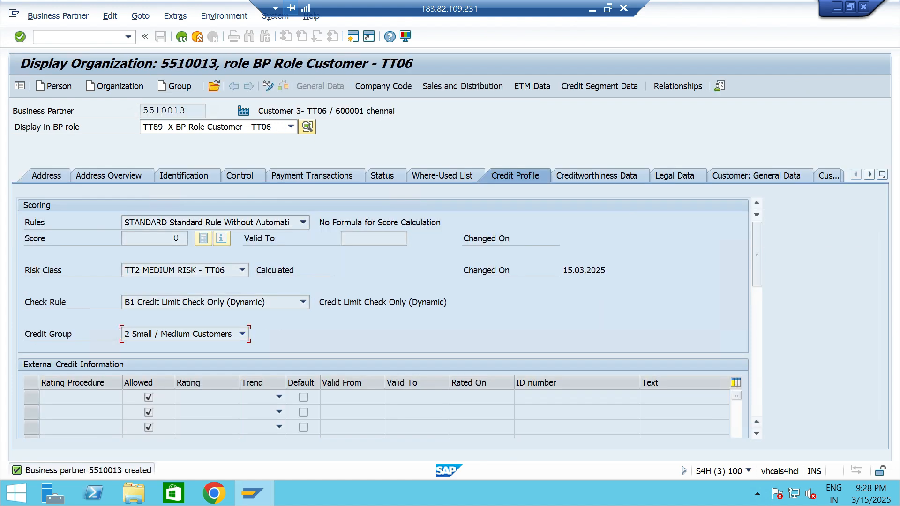
# Create a standard order for Customer 3- TT06 with 5 of material 13328 from plant TTP2, and proceed to its outbound delivery.
pyautogui.click(128, 37)
pyautogui.click(104, 61)
pyautogui.press('Return')
pyautogui.press('Return')
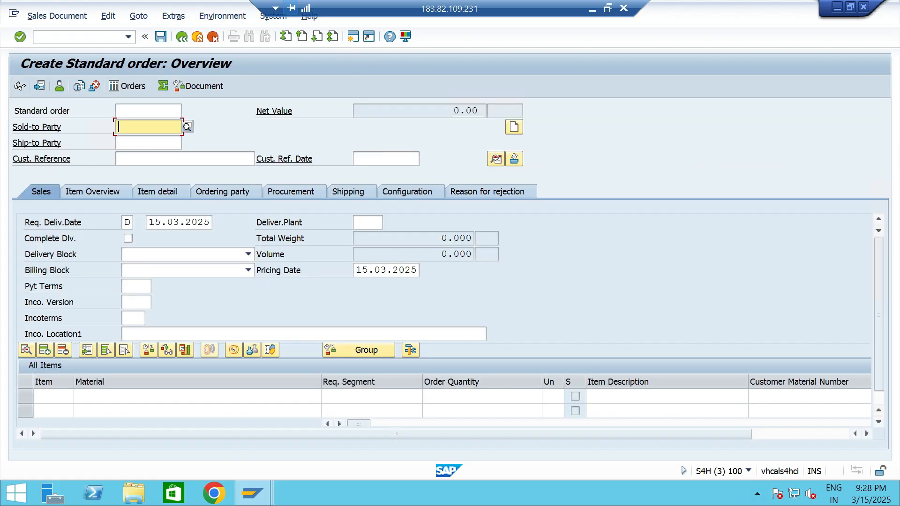
pyautogui.press('Down')
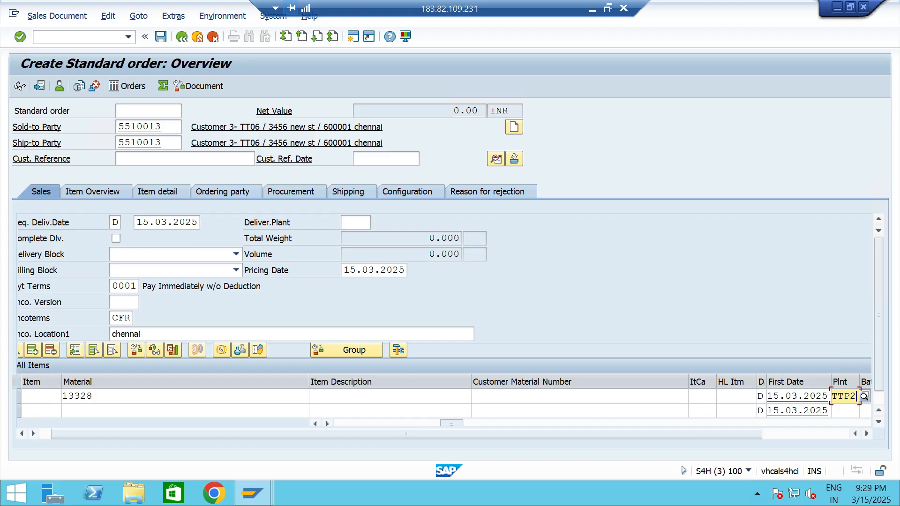
pyautogui.press('Return')
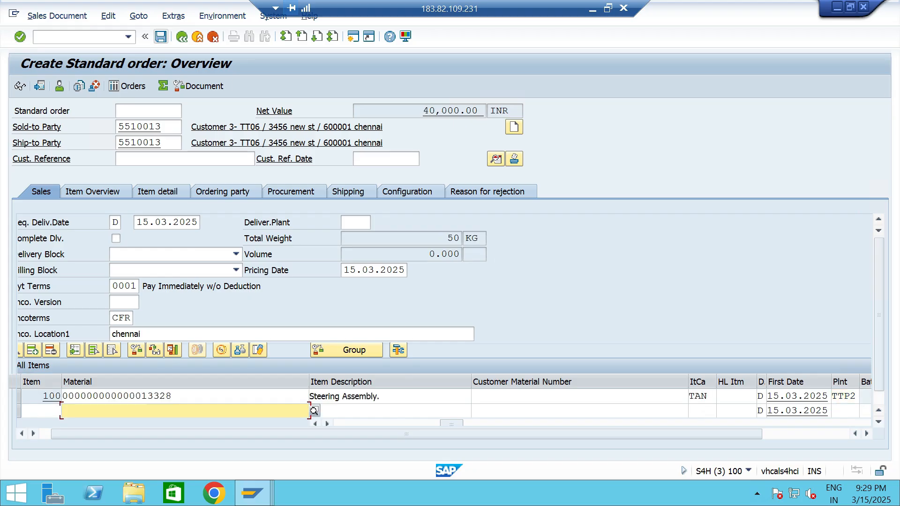
pyautogui.click(56, 16)
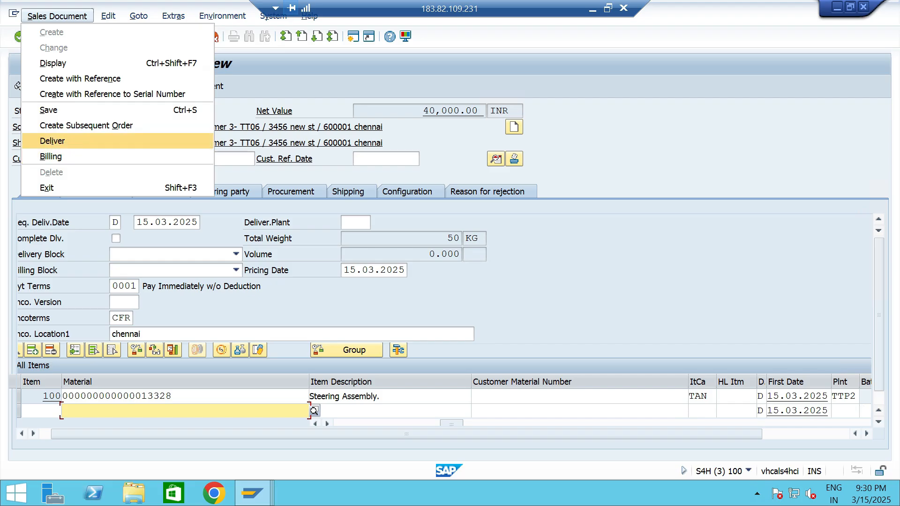
pyautogui.click(58, 141)
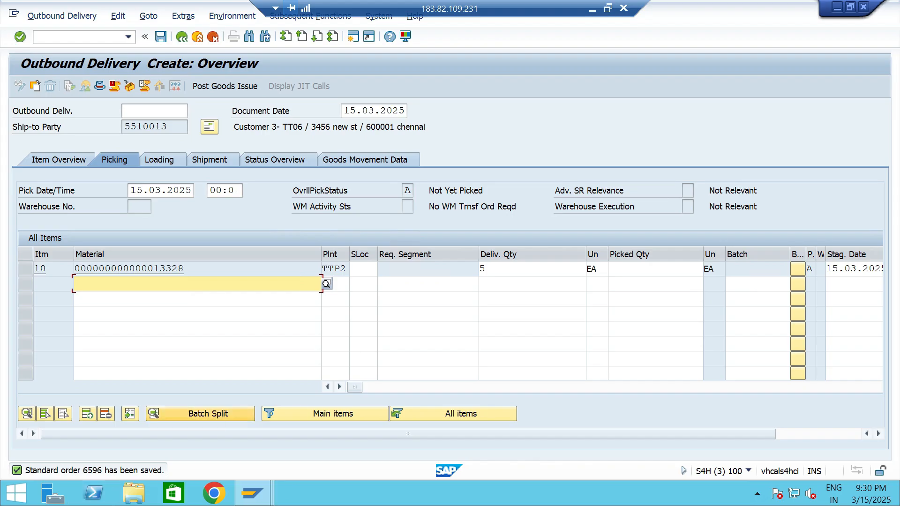
# Try to pick 5 EA of the delivery item from storage location TTS5 and post the goods issue.
pyautogui.click(649, 269)
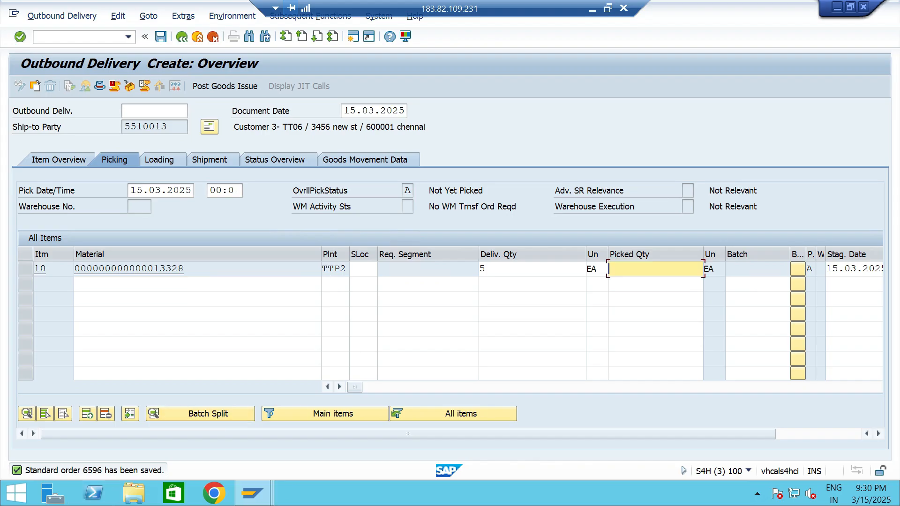
pyautogui.write('5')
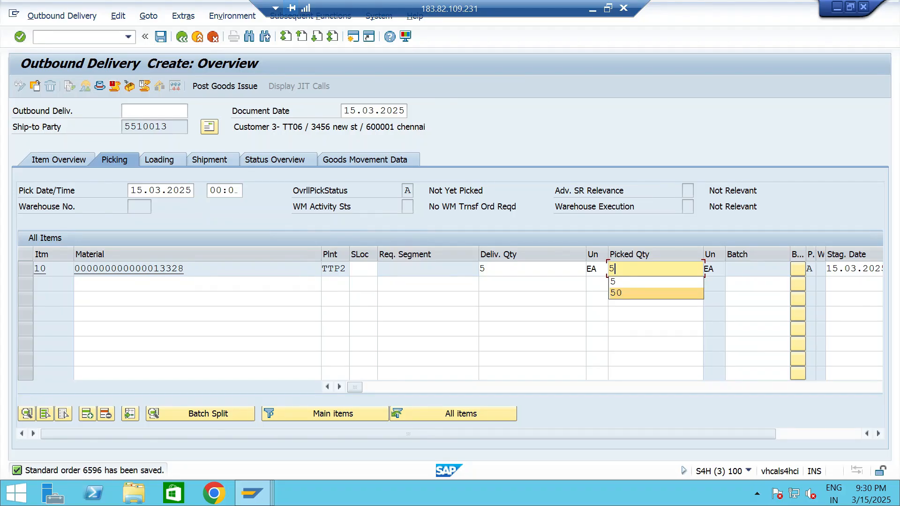
pyautogui.click(363, 269)
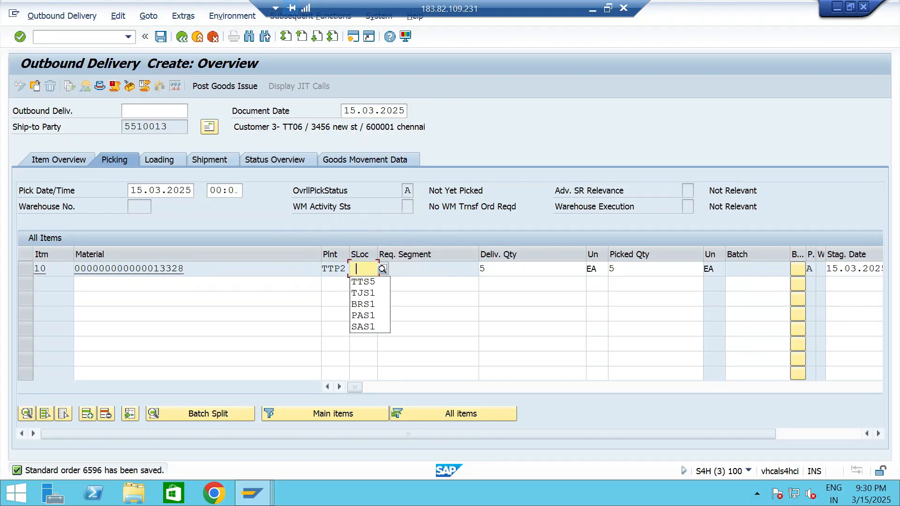
pyautogui.press('Down')
pyautogui.press('Return')
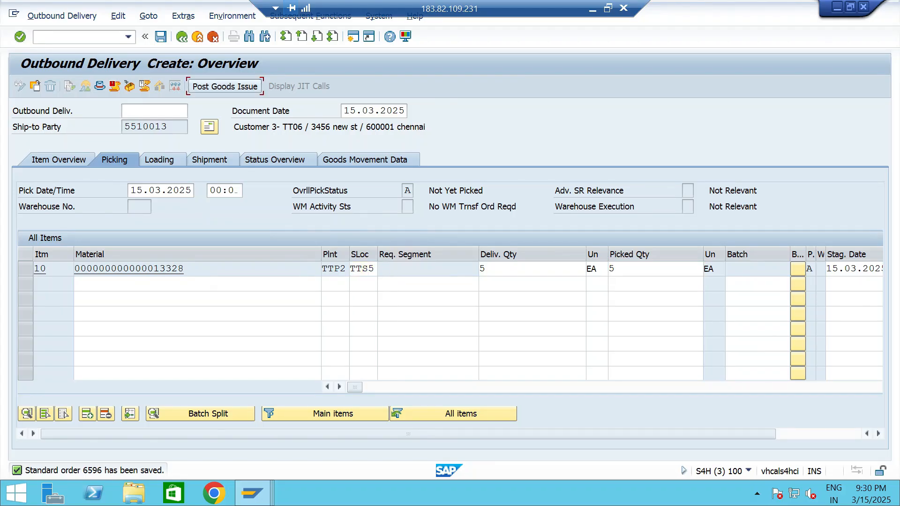
pyautogui.click(225, 87)
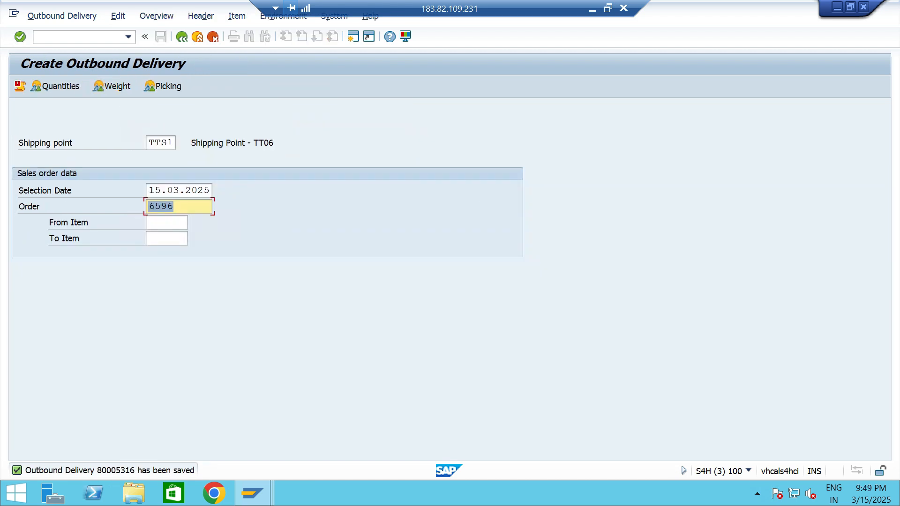
# Open the saved outbound delivery for change in its picking overview.
pyautogui.click(128, 37)
pyautogui.click(70, 50)
pyautogui.press('BackSpace')
pyautogui.write('2')
pyautogui.press('Return')
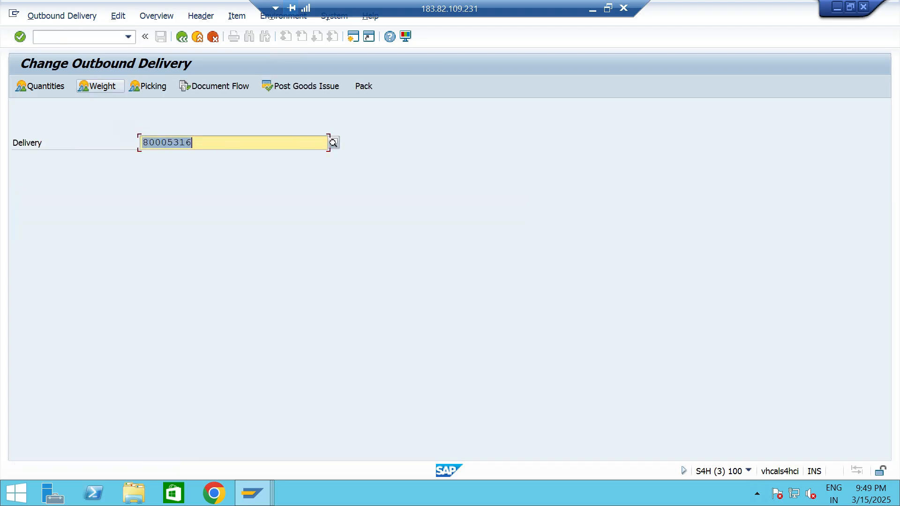
pyautogui.click(148, 86)
# Set the item's pick quantity to 5 and storage location to TTS5, and post the goods issue.
pyautogui.click(554, 221)
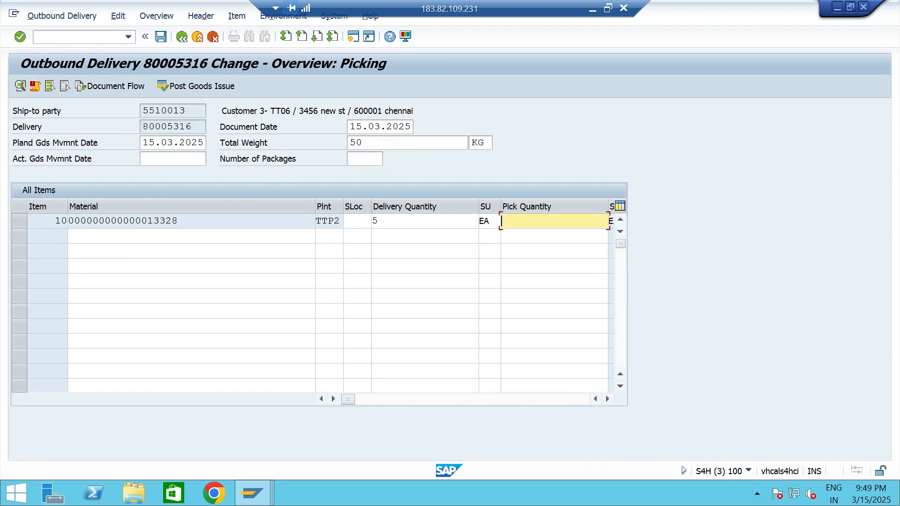
pyautogui.write('5')
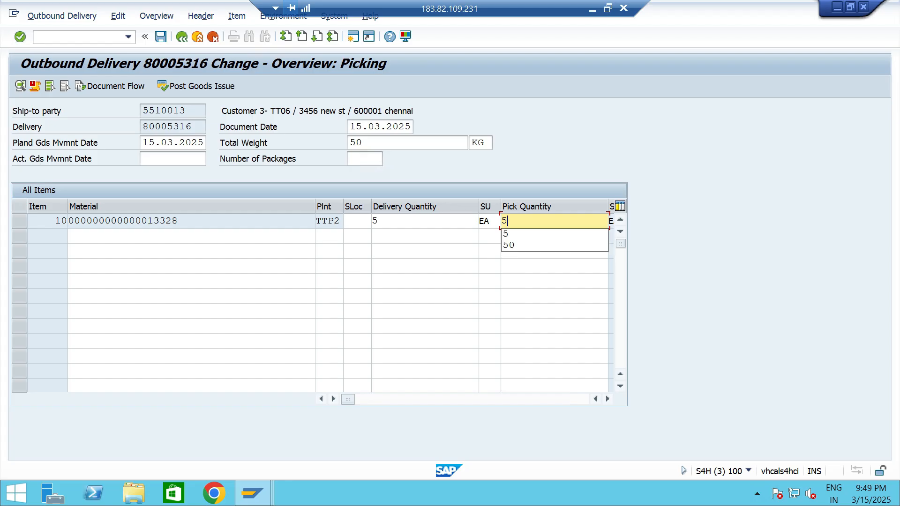
pyautogui.click(357, 221)
pyautogui.press('Down')
pyautogui.press('Return')
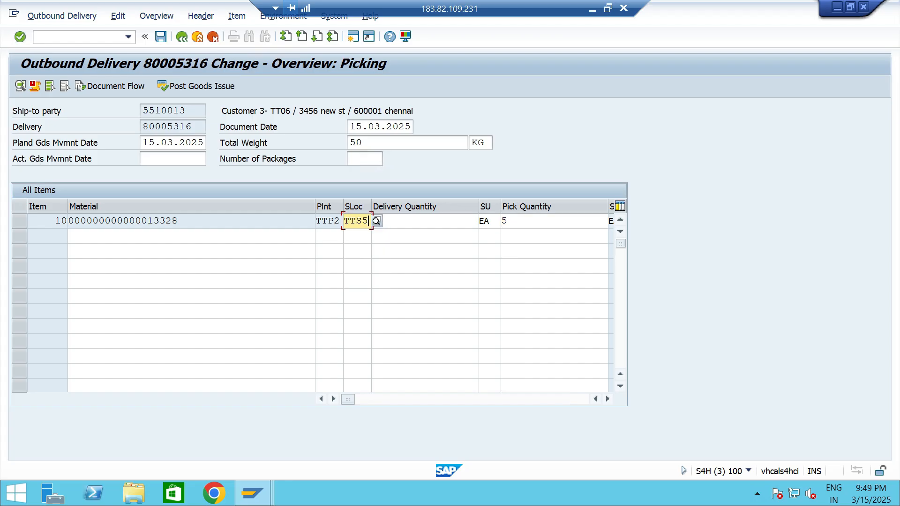
pyautogui.click(196, 87)
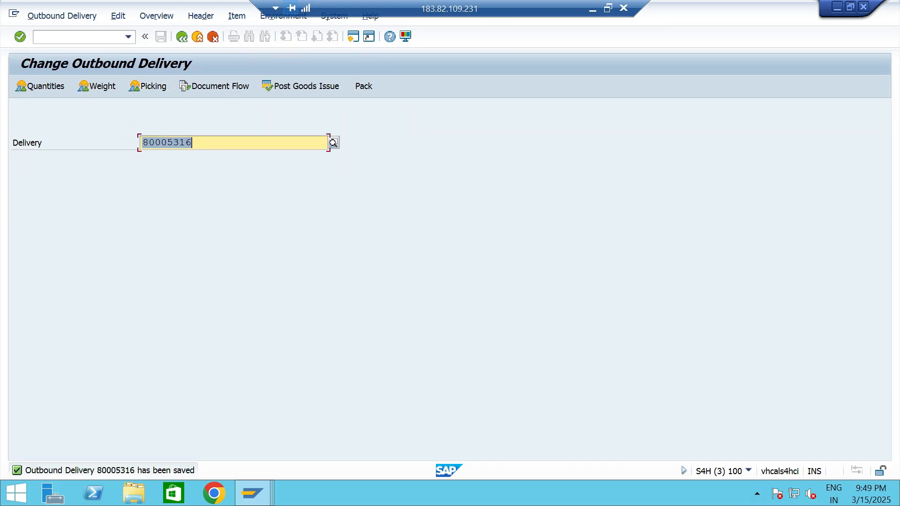
# Create and save the billing document for the outbound delivery.
pyautogui.click(128, 37)
pyautogui.press('Down')
pyautogui.press('Down')
pyautogui.press('Down')
pyautogui.press('Down')
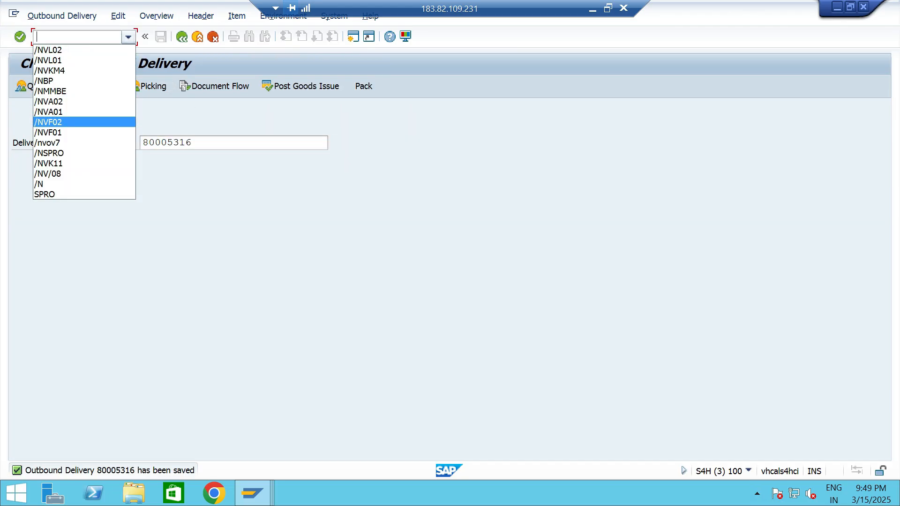
pyautogui.press('Down')
pyautogui.press('Return')
pyautogui.press('Return')
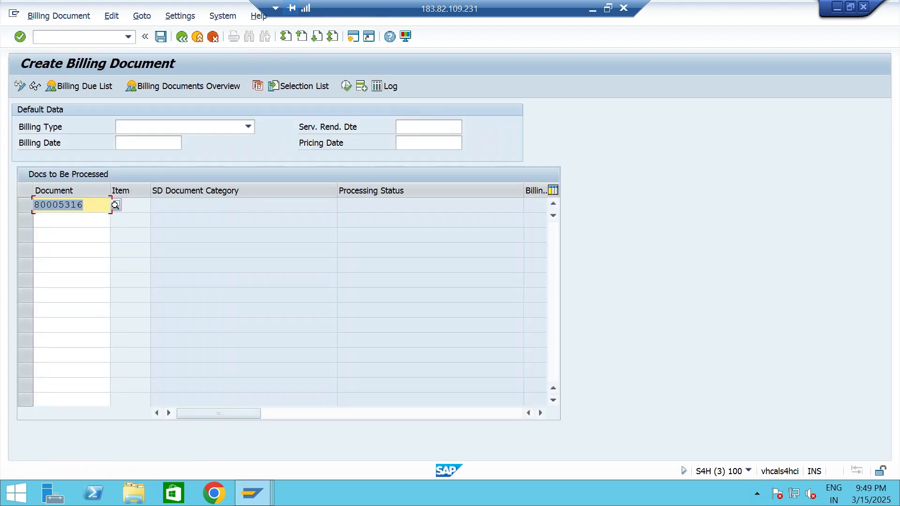
pyautogui.hotkey('ctrl', 's')
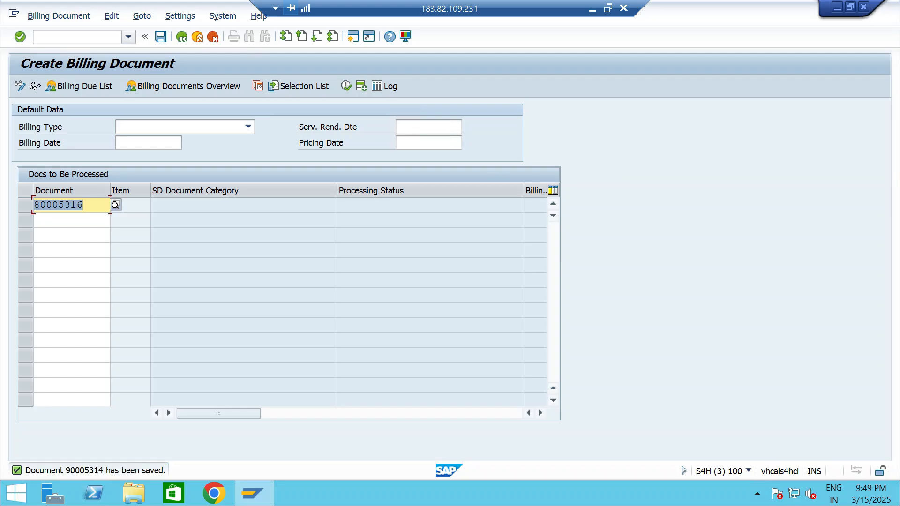
# Examine the refreshed credit exposure details by category for Customer 3- TT06 in the other SAP session.
pyautogui.hotkey('alt', 'Tab')
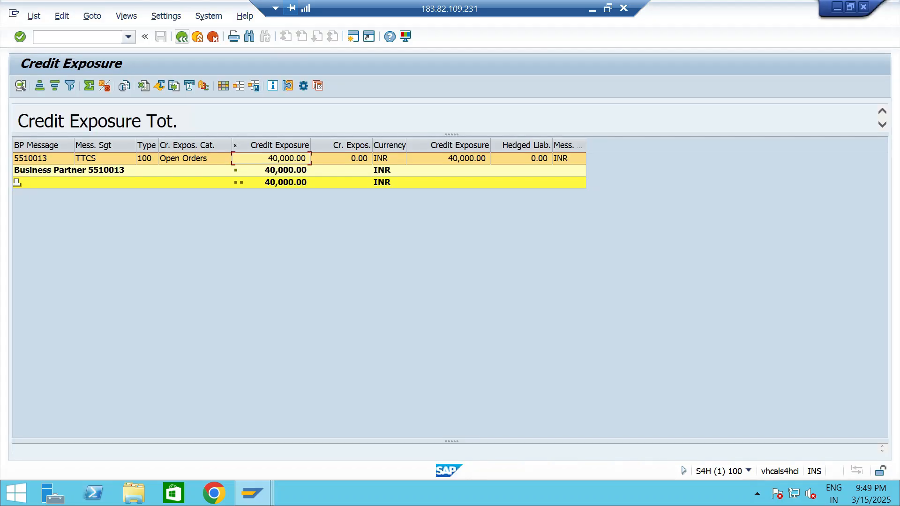
pyautogui.click(182, 37)
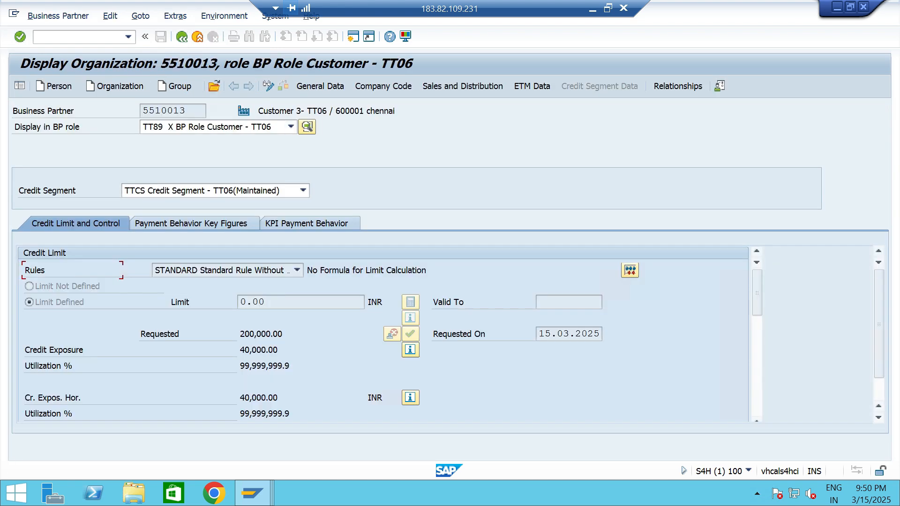
pyautogui.click(411, 350)
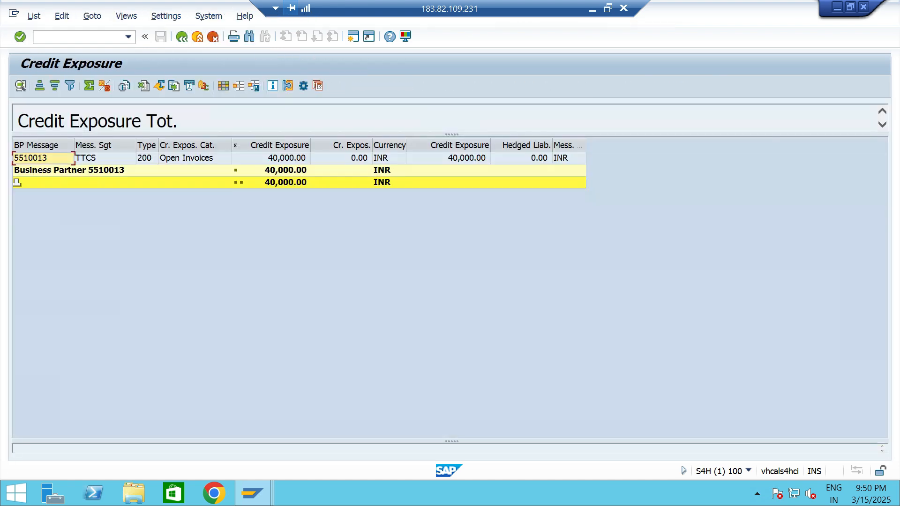
pyautogui.click(186, 158)
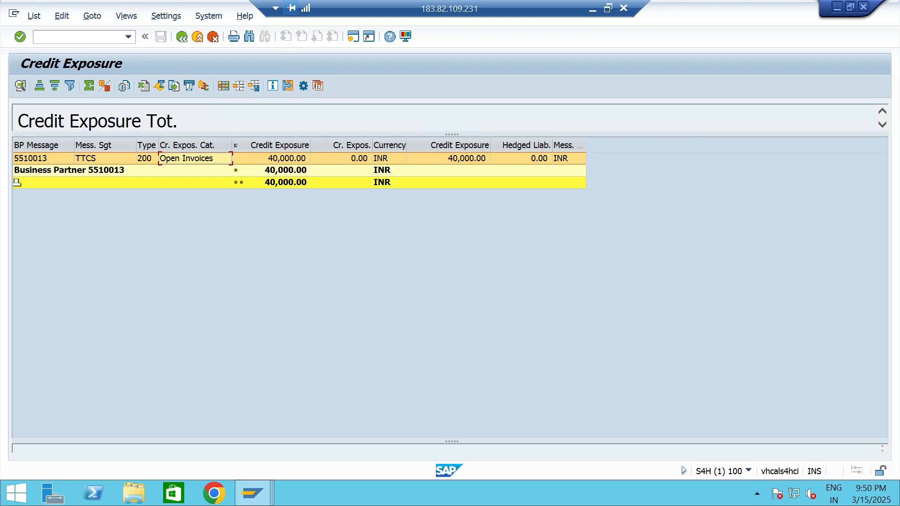
pyautogui.click(182, 37)
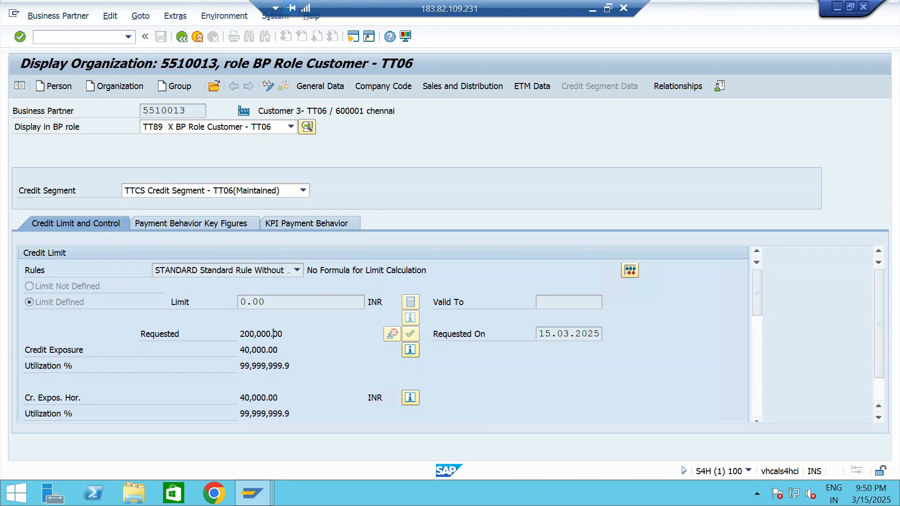
# Return to the billing session and start another standard order (OR) with Customer 3- TT06 as the sold-to party.
pyautogui.hotkey('alt', 'Tab')
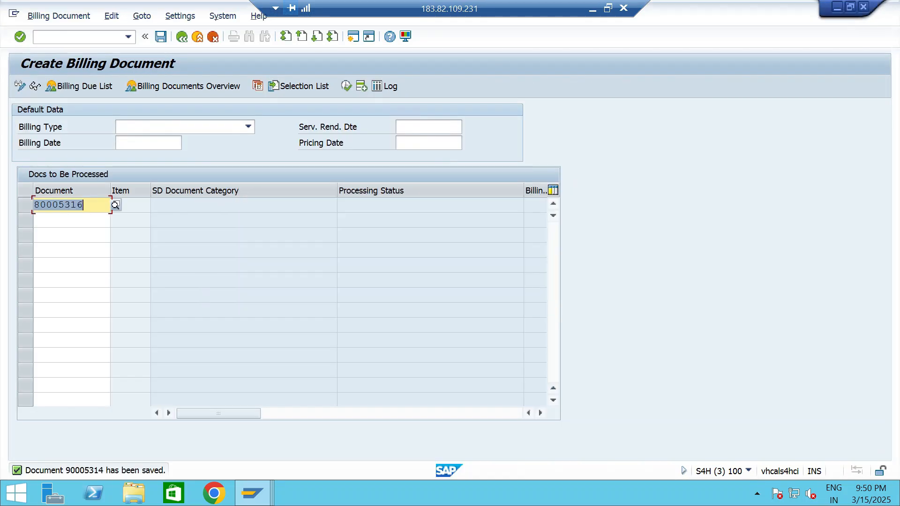
pyautogui.click(128, 37)
pyautogui.press('Down')
pyautogui.press('Down')
pyautogui.press('Return')
pyautogui.press('Return')
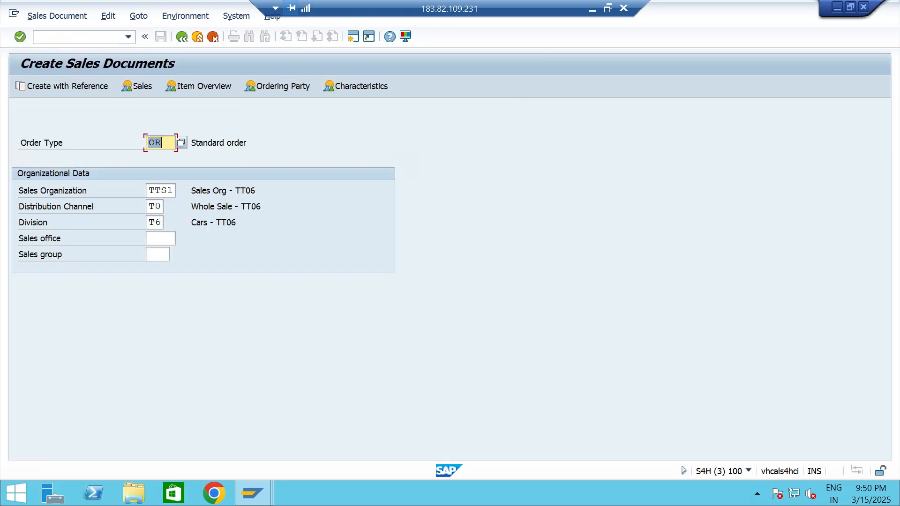
pyautogui.press('Return')
pyautogui.press('Down')
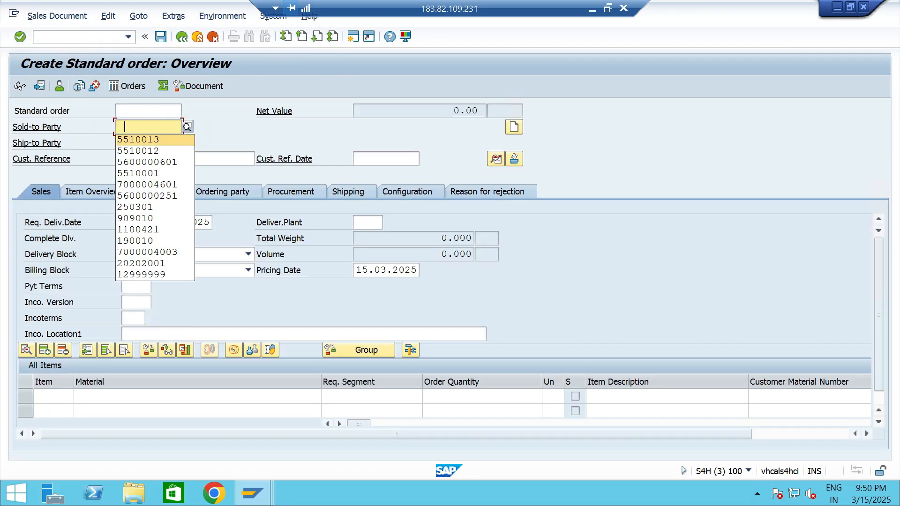
pyautogui.press('Return')
# Enter material 13328 with an order quantity of 10 in the first order item.
pyautogui.press('Return')
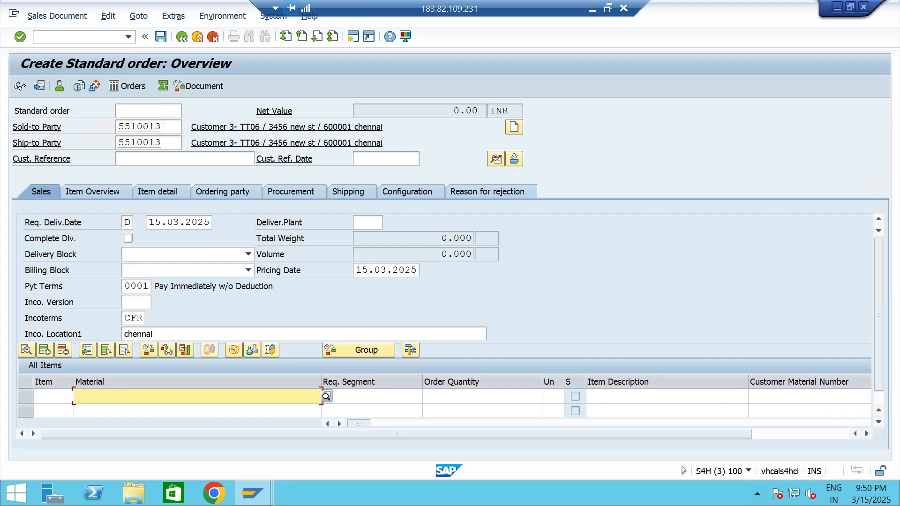
pyautogui.press('Down')
pyautogui.press('Return')
pyautogui.press('Tab')
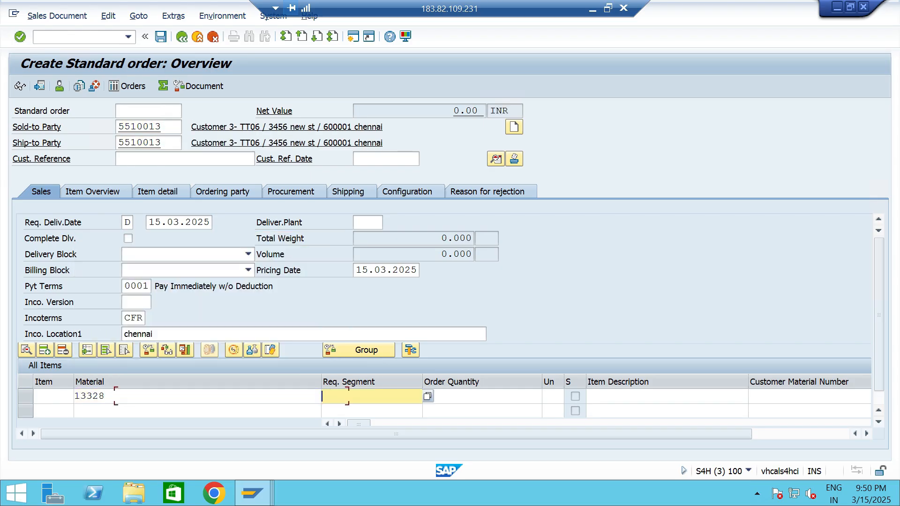
pyautogui.press('Tab')
pyautogui.write('1')
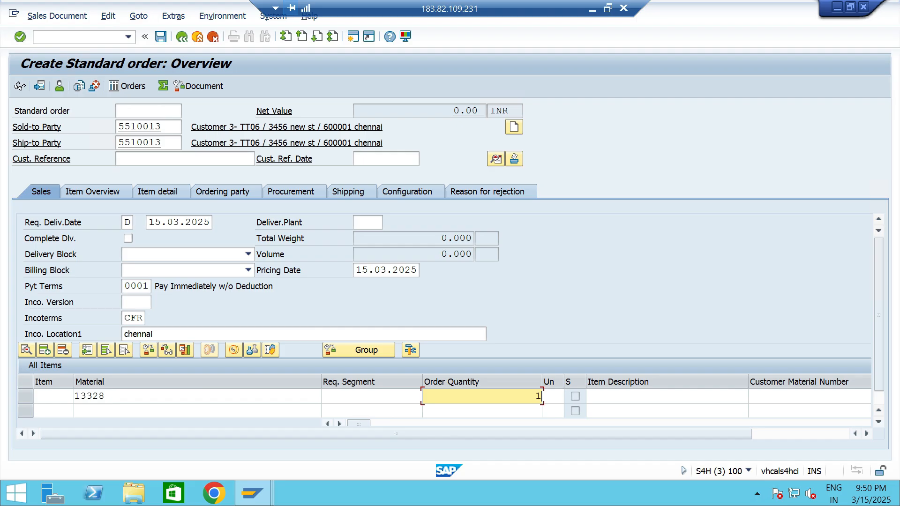
pyautogui.write('0')
pyautogui.press('Tab')
pyautogui.press('Tab')
pyautogui.press('Tab')
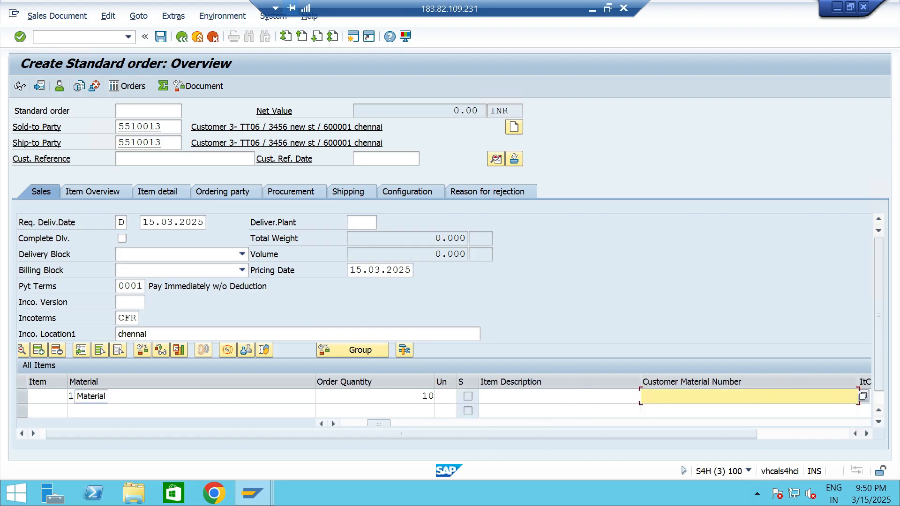
# Set the item's order quantity to 15 and plant to TTP2, and proceed to the order's outbound delivery.
pyautogui.click(394, 396)
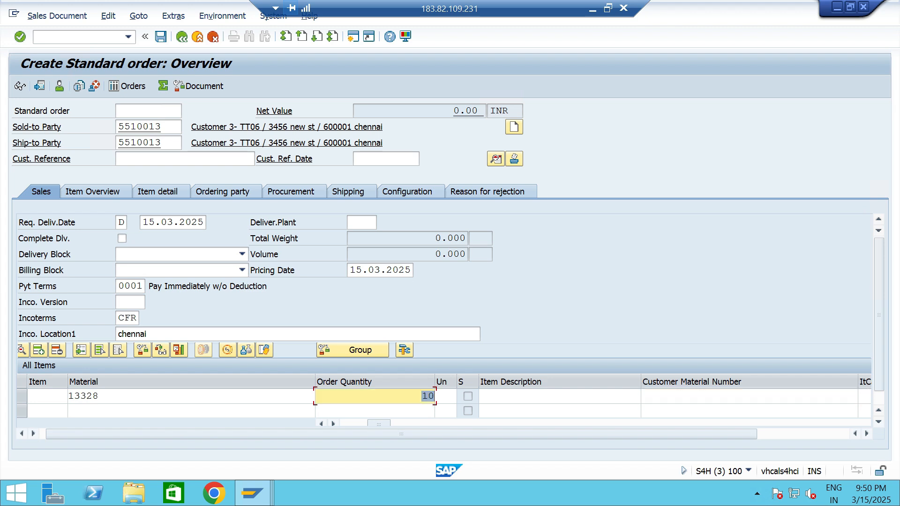
pyautogui.write('15')
pyautogui.press('Tab')
pyautogui.press('Tab')
pyautogui.press('Tab')
pyautogui.press('Tab')
pyautogui.press('Tab')
pyautogui.press('Tab')
pyautogui.press('Tab')
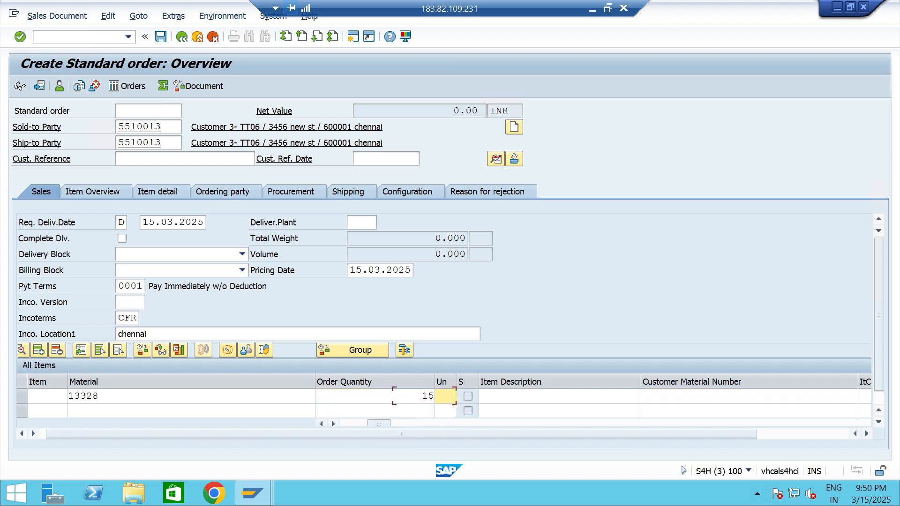
pyautogui.press('Tab')
pyautogui.press('Tab')
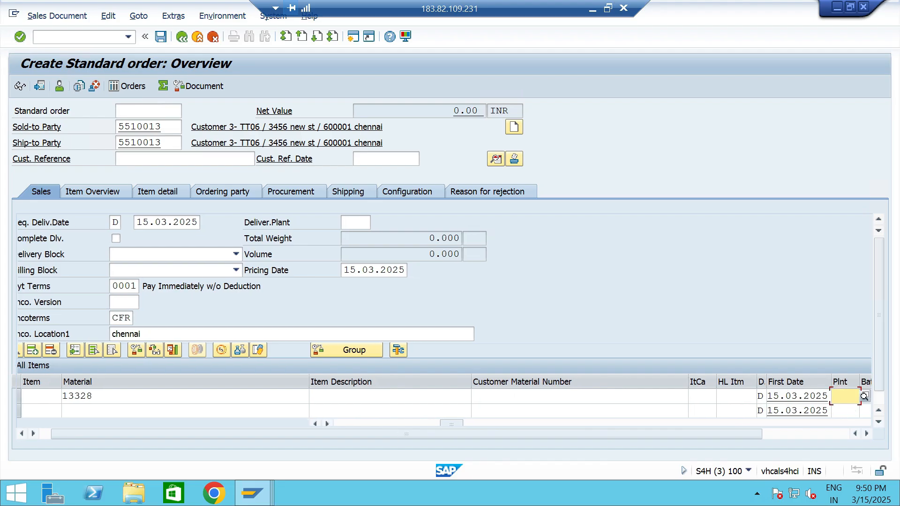
pyautogui.write('TTP2')
pyautogui.click(57, 16)
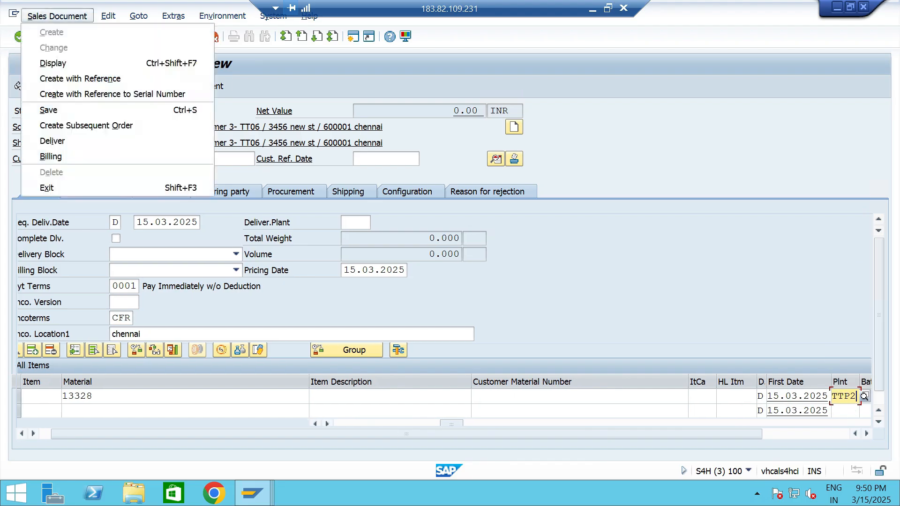
pyautogui.press('Return')
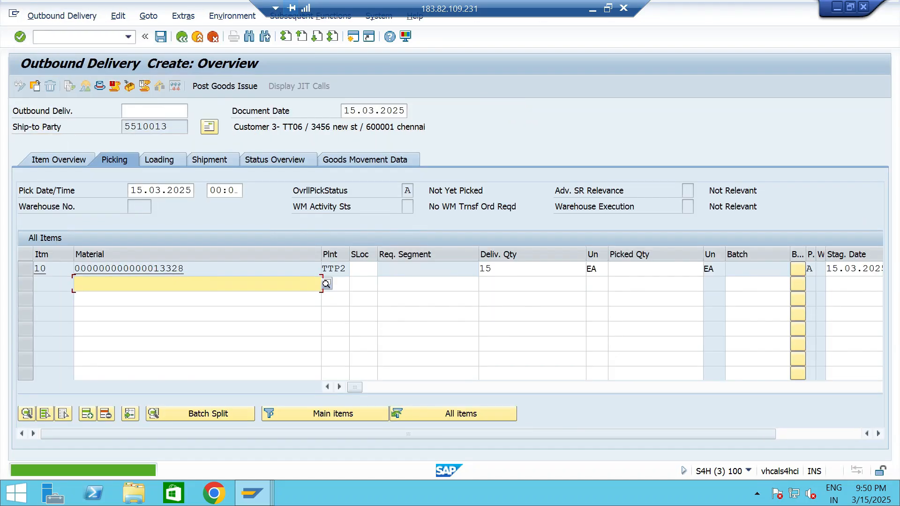
# Set the picked quantity of delivery item 10 to 15 and choose its storage location.
pyautogui.write('5')
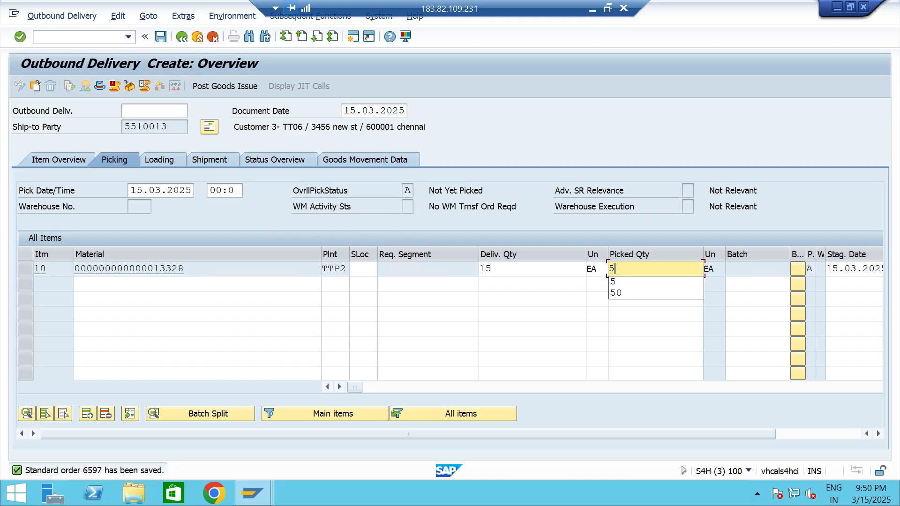
pyautogui.press('BackSpace')
pyautogui.write('15')
pyautogui.click(364, 269)
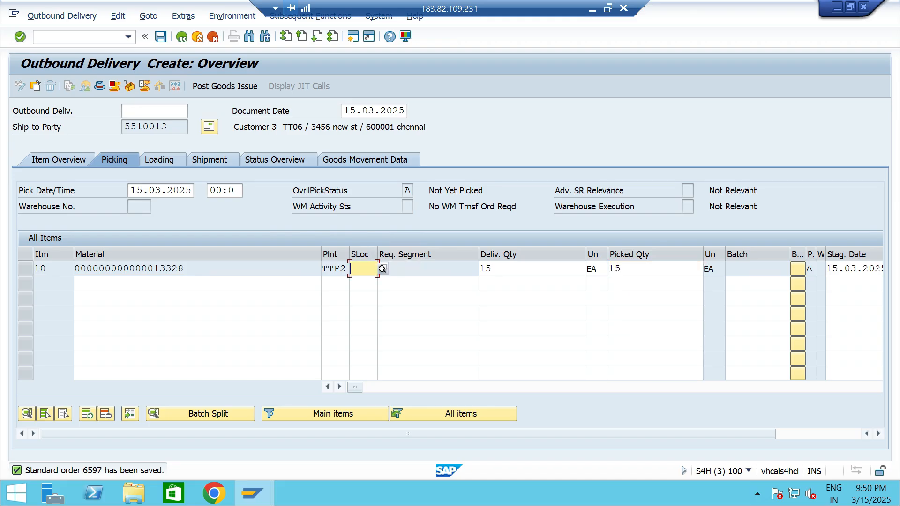
pyautogui.press('Down')
pyautogui.press('Return')
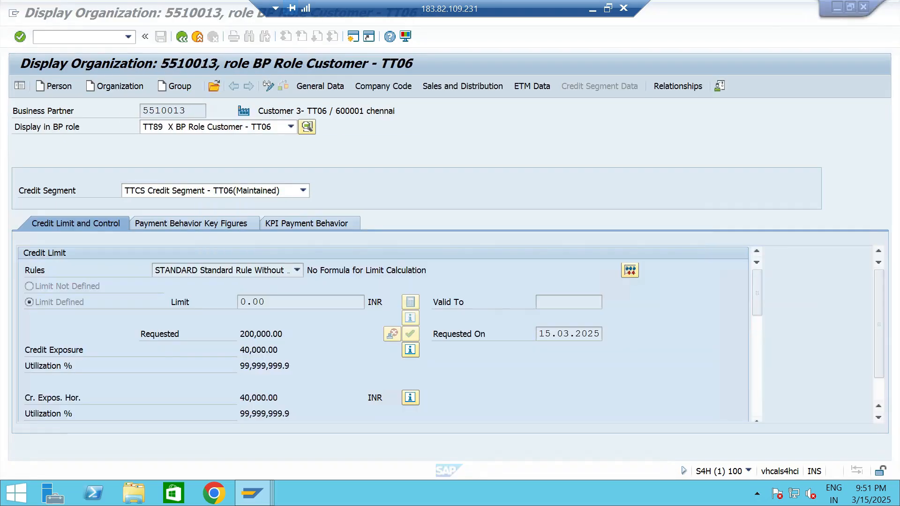
# In the other session, restart business partner maintenance (BP) and reopen Customer 3- TT06 by customer number to refresh its credit data.
pyautogui.click(273, 334)
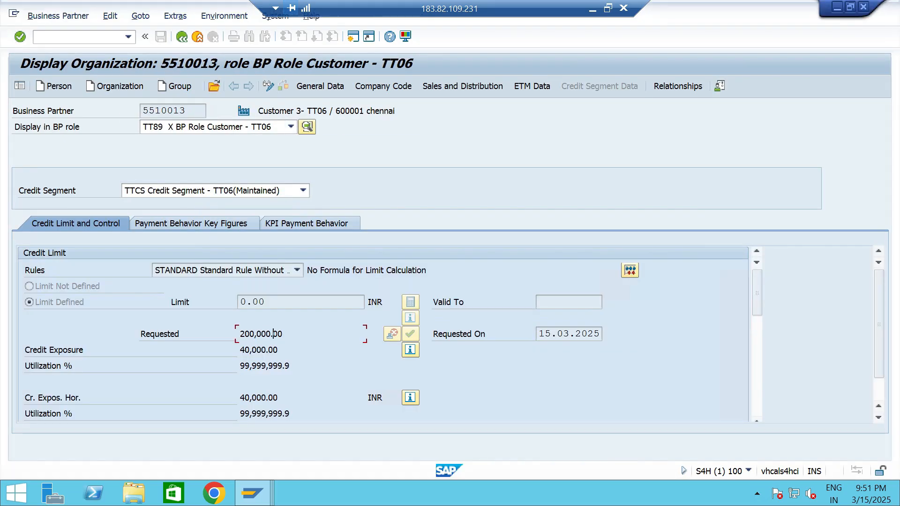
pyautogui.click(182, 37)
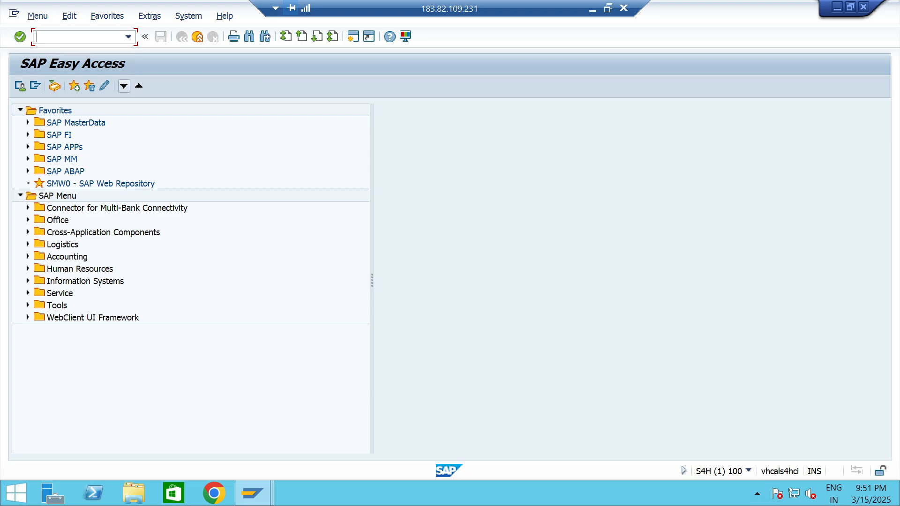
pyautogui.click(128, 36)
pyautogui.click(93, 102)
pyautogui.press('Return')
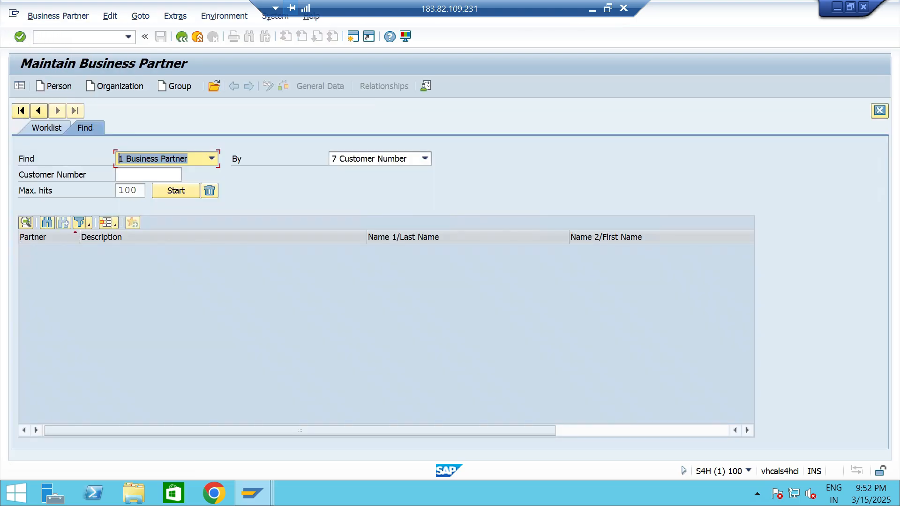
pyautogui.press('Down')
pyautogui.press('Down')
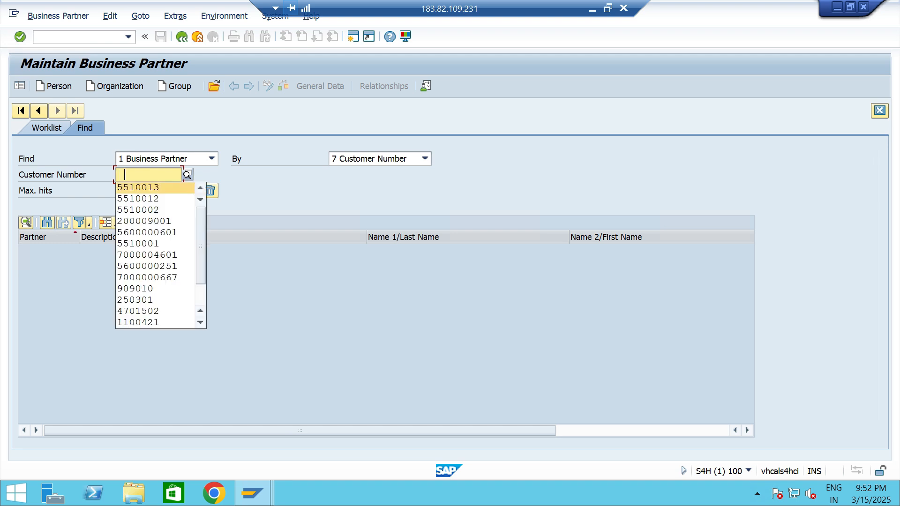
pyautogui.press('Return')
pyautogui.press('Return')
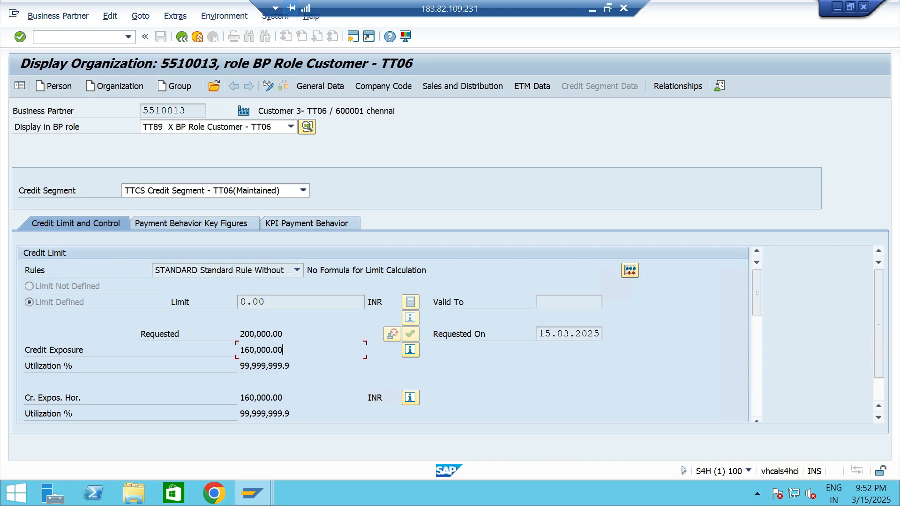
# Examine the customer's credit exposure breakdown for the Open Orders and Open Invoices categories.
pyautogui.click(410, 350)
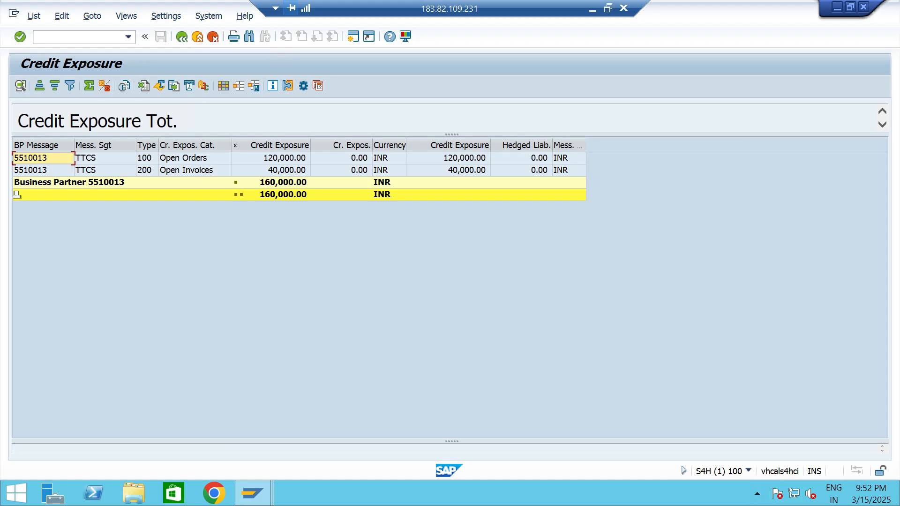
pyautogui.click(195, 171)
pyautogui.click(284, 158)
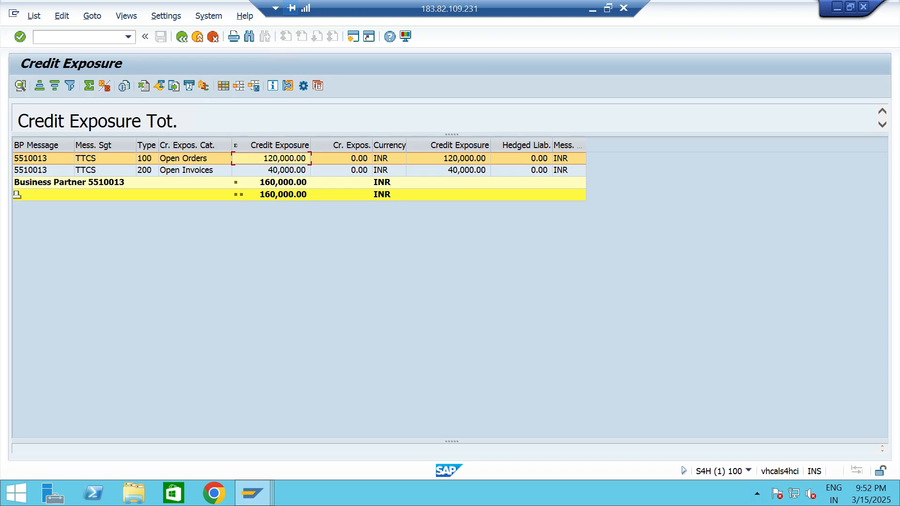
# Start a new standard order (OR) in VA01 for sales organization TTS1 with Customer 3- TT06 as the sold-to party.
pyautogui.click(128, 36)
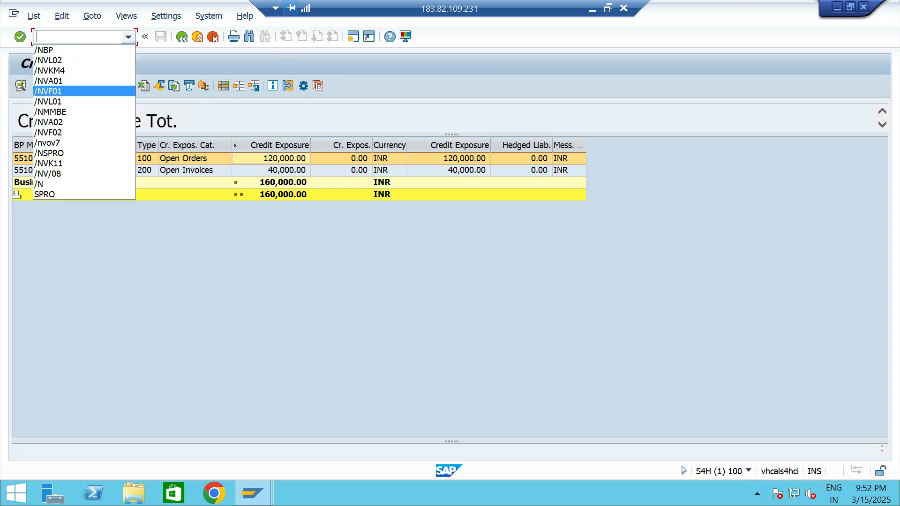
pyautogui.click(54, 80)
pyautogui.press('Return')
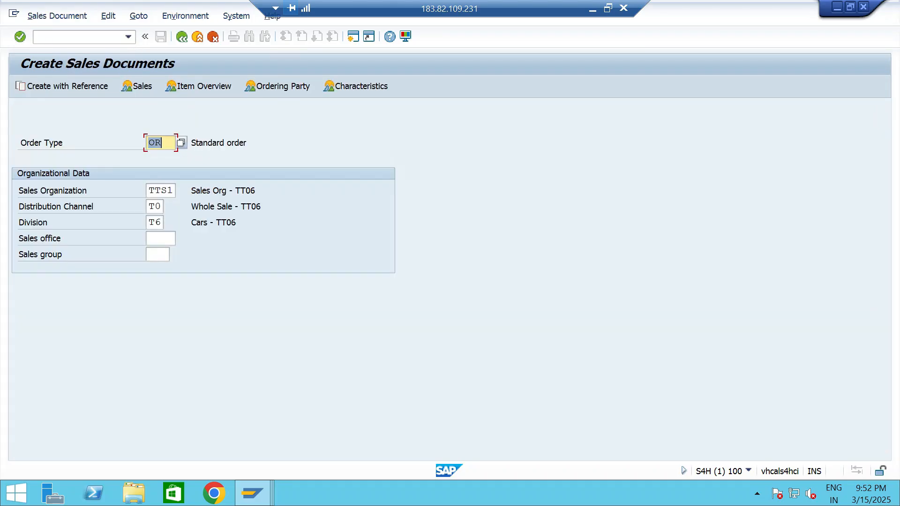
pyautogui.press('Return')
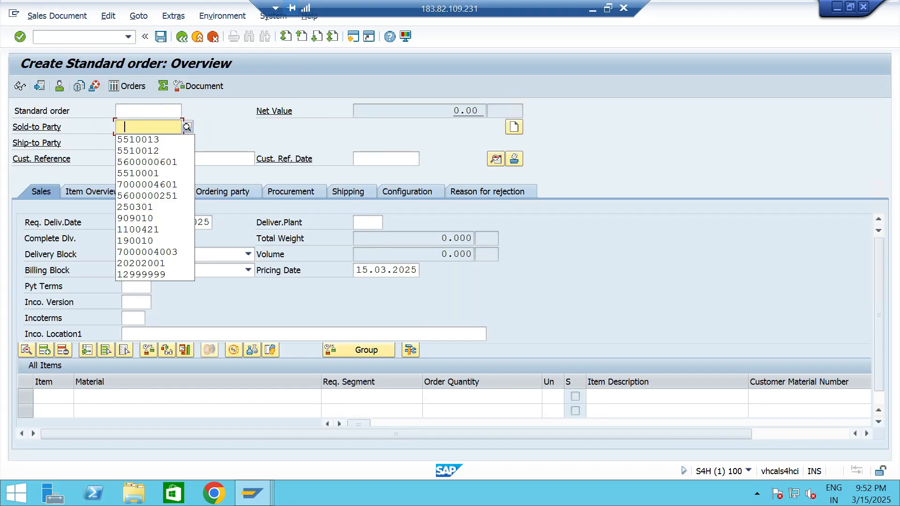
pyautogui.press('Return')
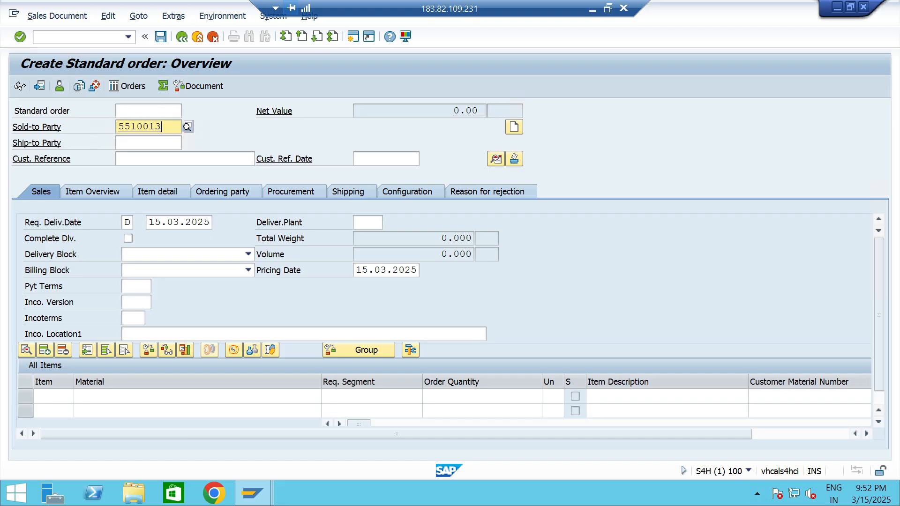
pyautogui.press('Return')
# Enter material 13328 with an order quantity of 10 in the new order's first item.
pyautogui.press('Down')
pyautogui.press('Return')
pyautogui.press('Tab')
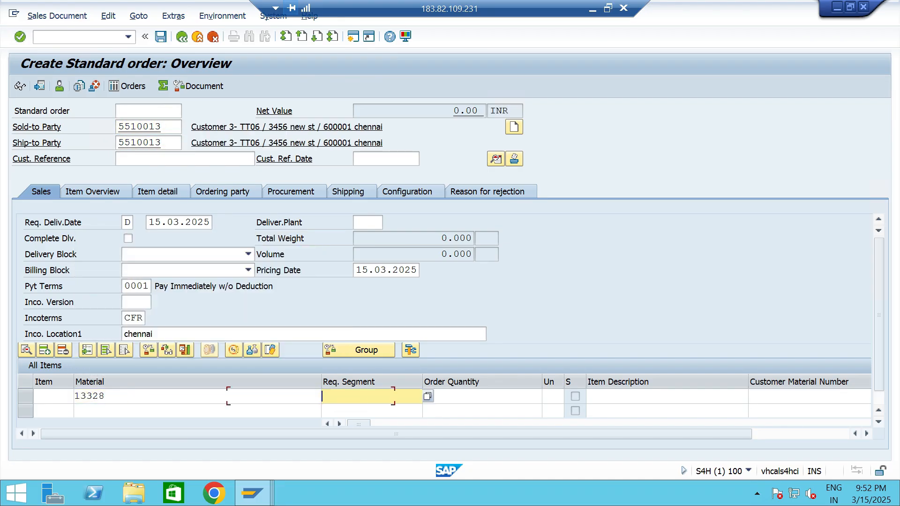
pyautogui.press('Tab')
pyautogui.write('10')
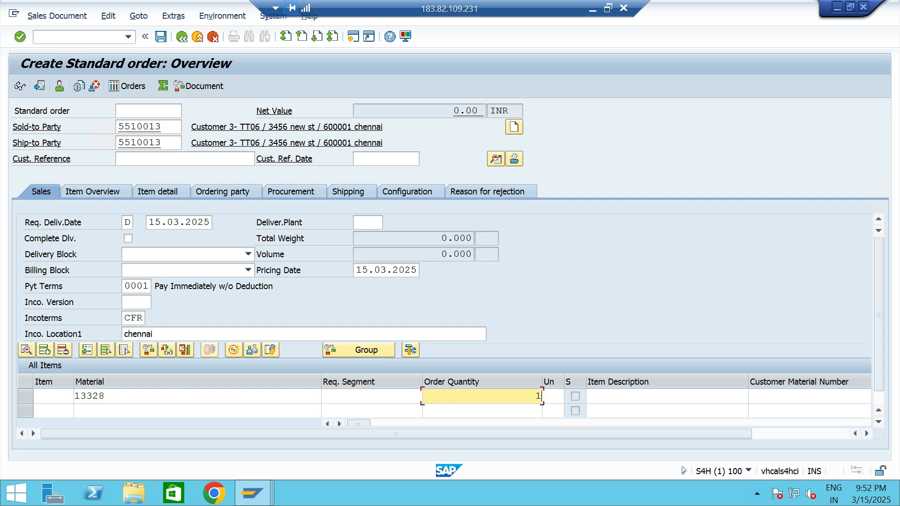
# Set the item's plant to TTP2 and save the standard order.
pyautogui.press('Tab')
pyautogui.press('Tab')
pyautogui.press('Tab')
pyautogui.press('Tab')
pyautogui.press('Tab')
pyautogui.press('Tab')
pyautogui.press('Tab')
pyautogui.press('Tab')
pyautogui.press('Tab')
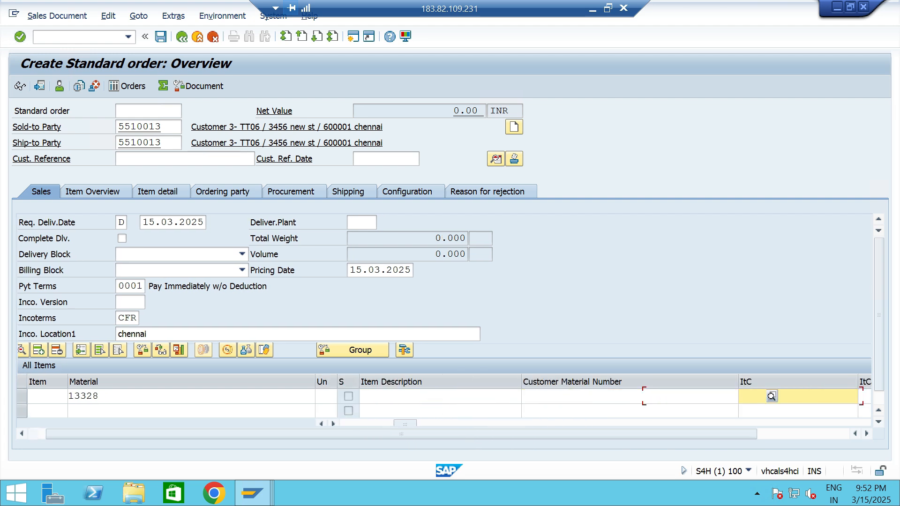
pyautogui.write('TTP2')
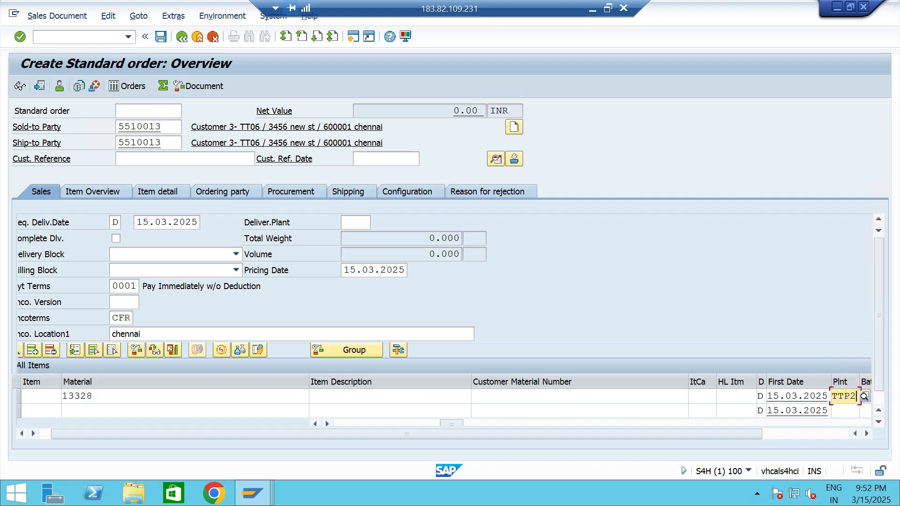
pyautogui.press('Return')
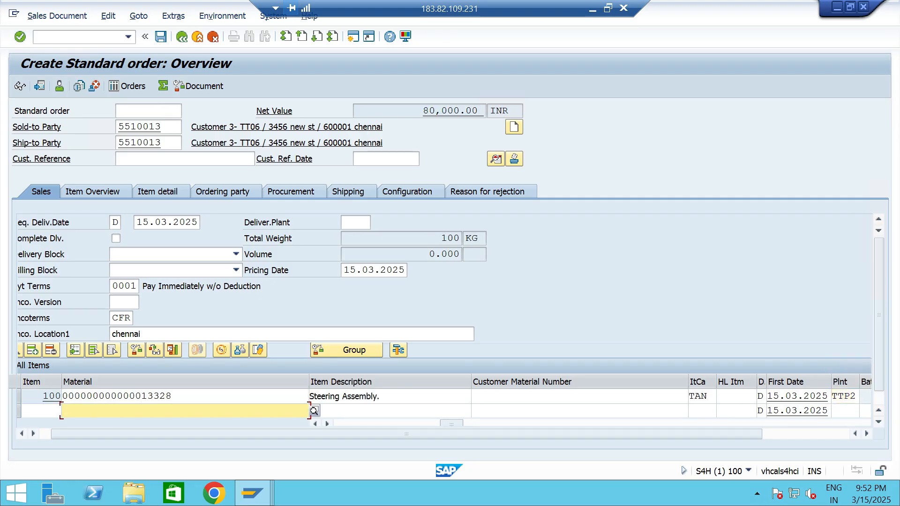
pyautogui.hotkey('ctrl', 's')
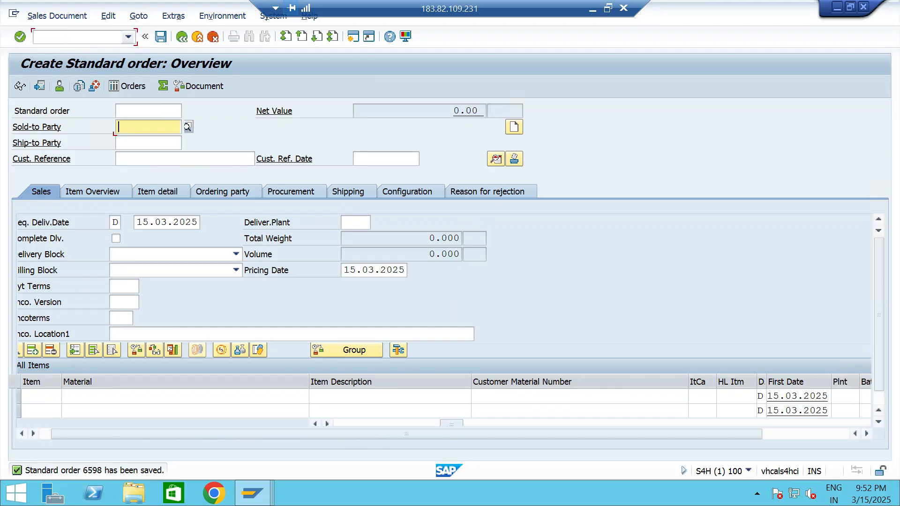
# Create an outbound delivery (VL01) for the saved order with shipping point TTS1 and selection date 15.03.2025.
pyautogui.click(128, 36)
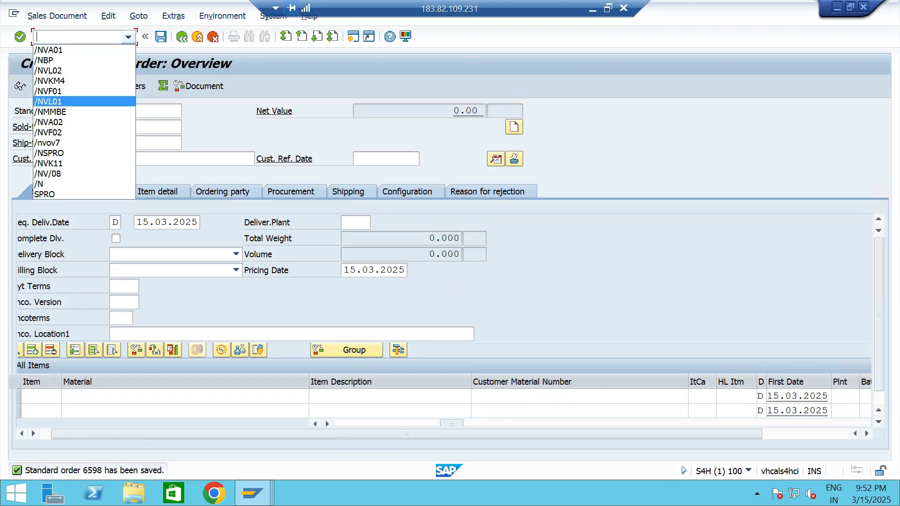
pyautogui.press('Return')
pyautogui.press('Return')
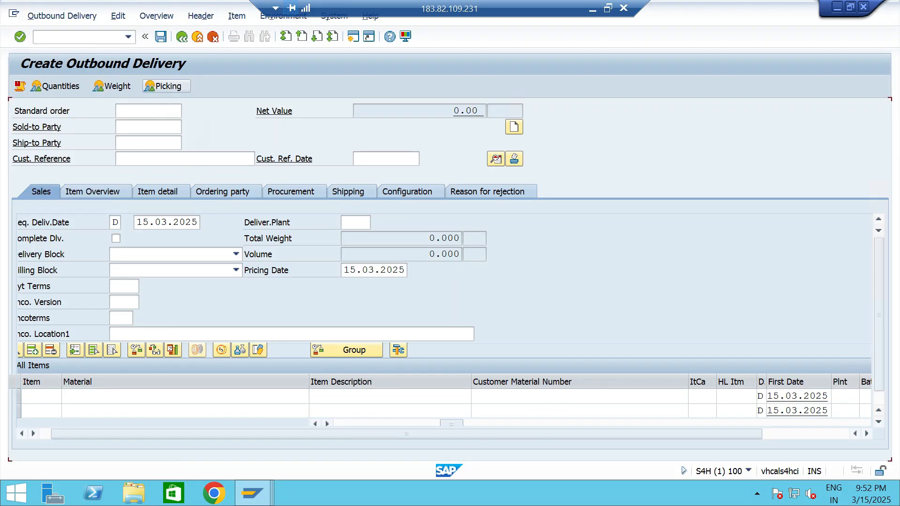
pyautogui.click(174, 206)
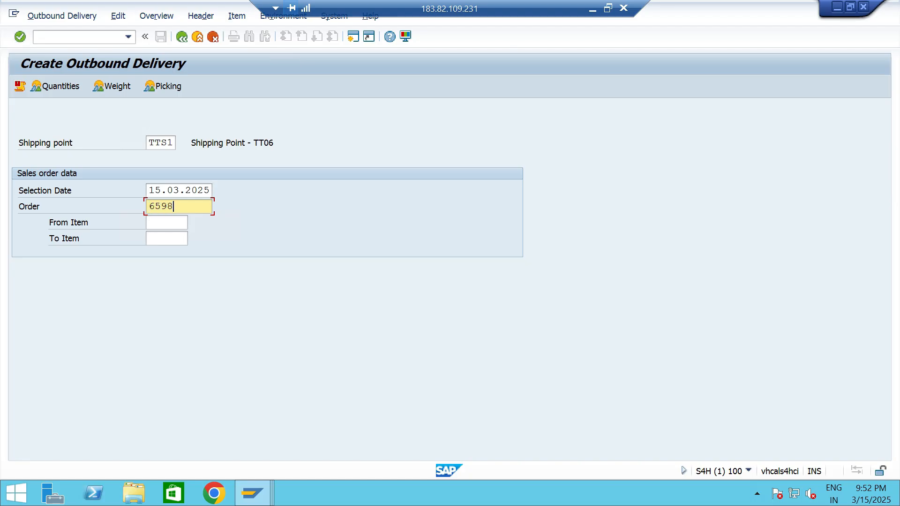
pyautogui.click(192, 190)
pyautogui.click(173, 143)
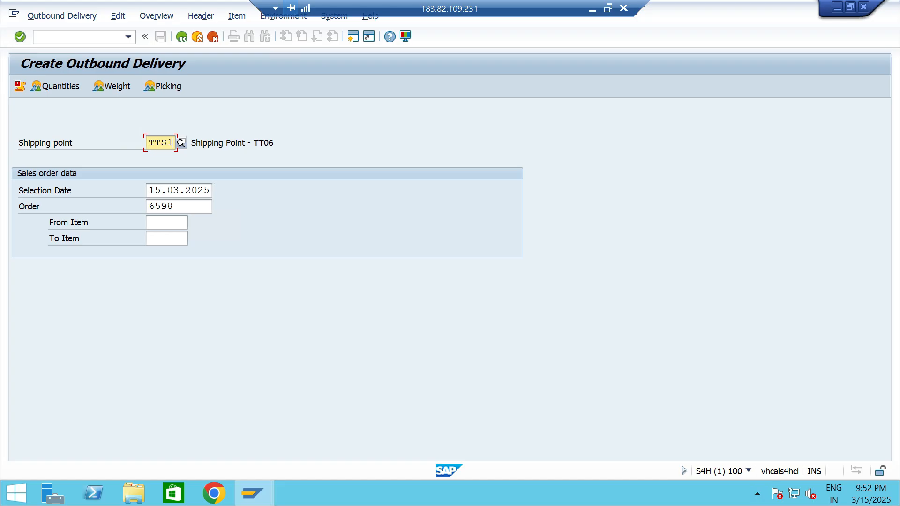
pyautogui.press('Return')
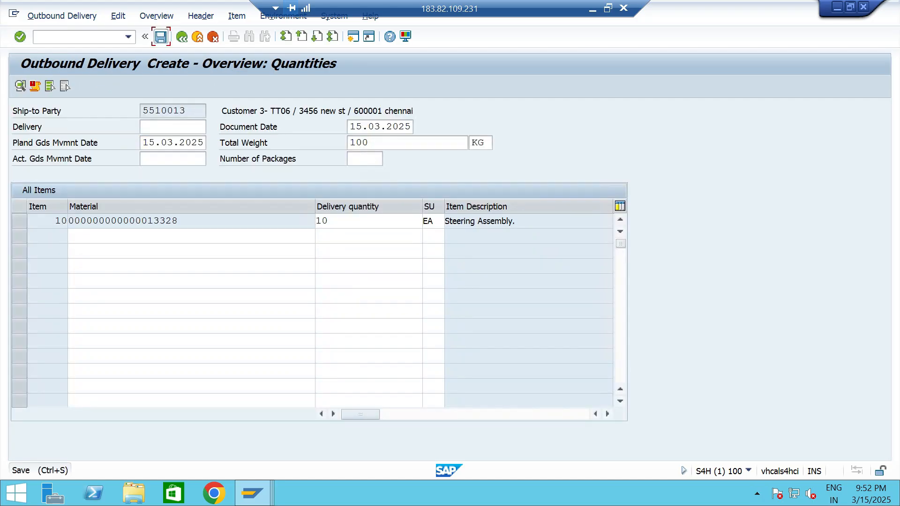
# Try to save the outbound delivery and read the detailed help for the credit check message.
pyautogui.hotkey('ctrl', 's')
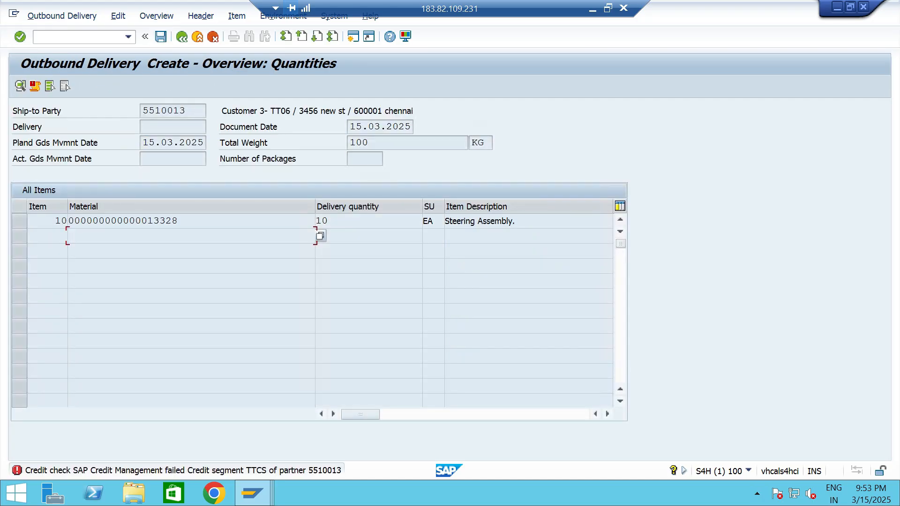
pyautogui.doubleClick(183, 470)
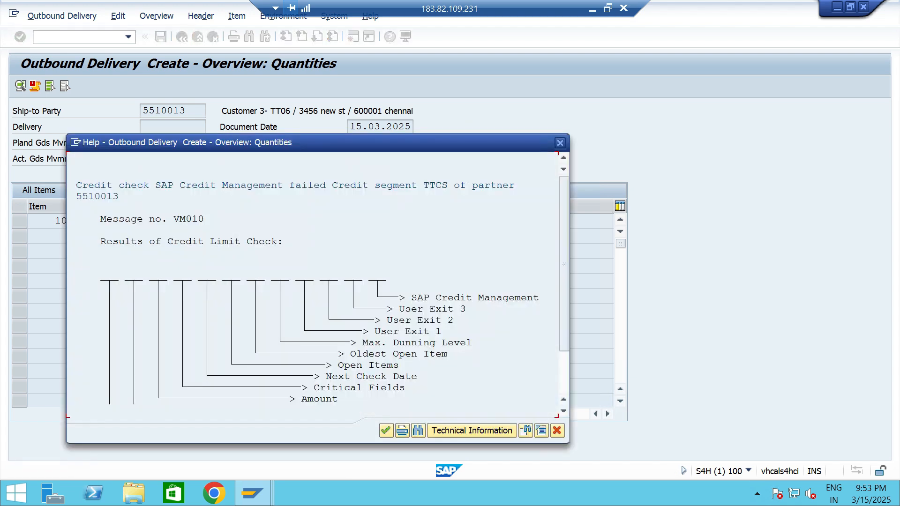
pyautogui.press('Escape')
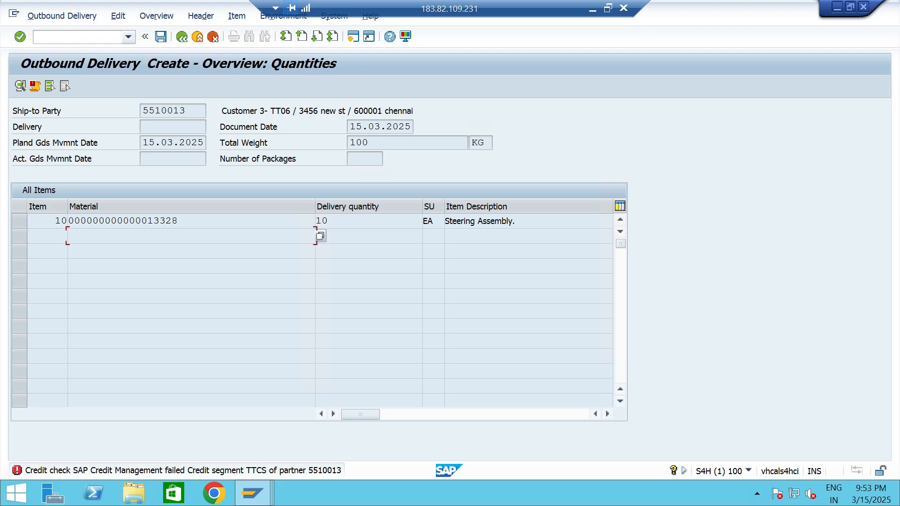
# Switch to the other SAP session and open Customer 3- TT06 by customer number in business partner maintenance.
pyautogui.hotkey('alt', 'Tab')
pyautogui.hotkey('alt', 'Tab')
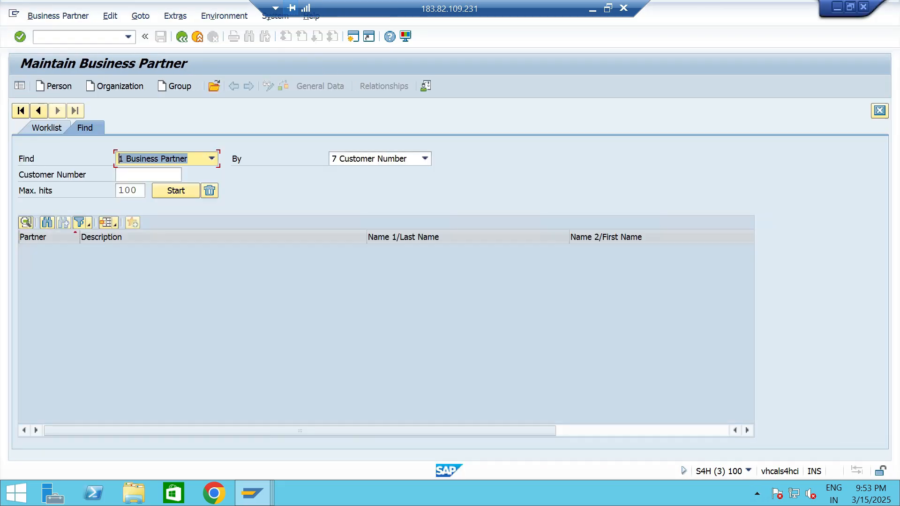
pyautogui.click(148, 175)
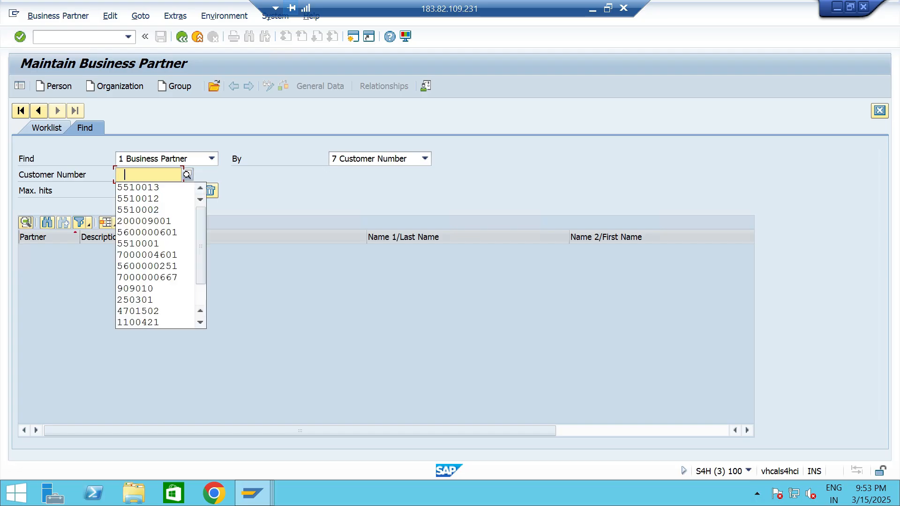
pyautogui.press('Return')
pyautogui.press('Return')
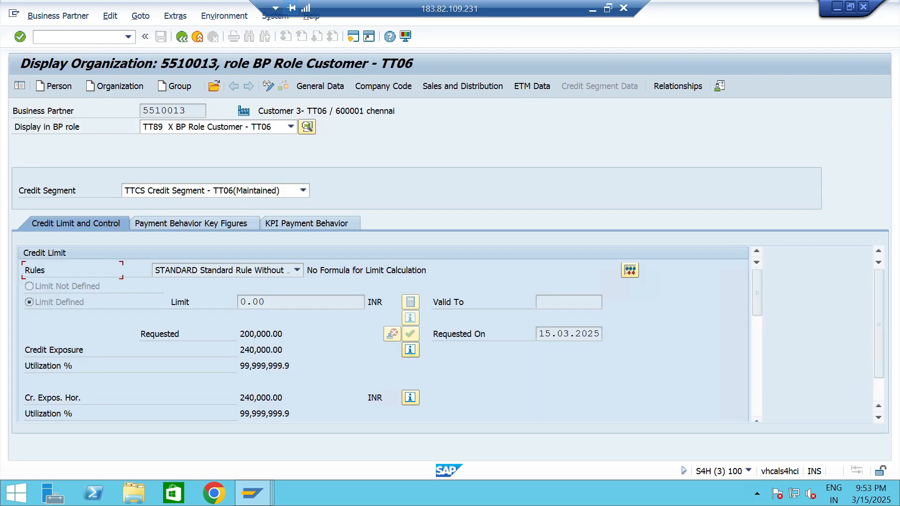
# Check the customer's total credit exposure and its split between open orders and open invoices.
pyautogui.moveTo(283, 350); pyautogui.dragTo(240, 350)
pyautogui.click(410, 350)
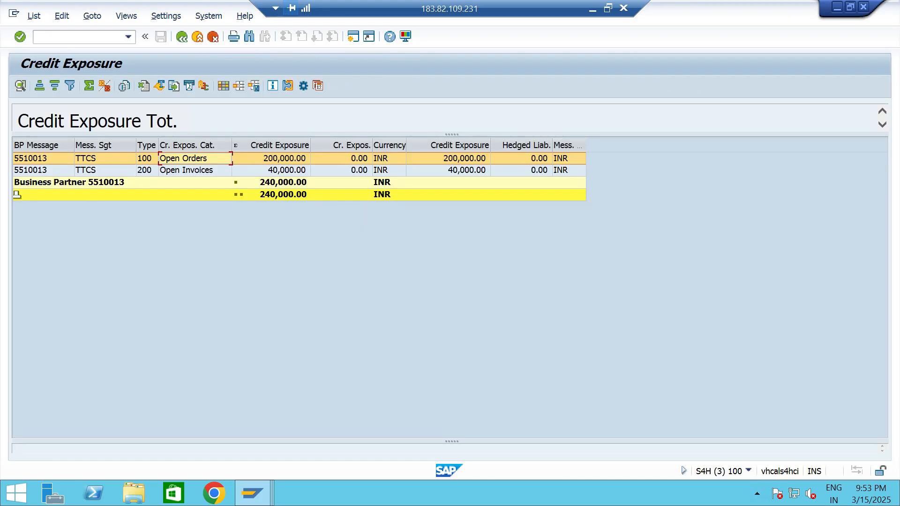
pyautogui.click(196, 170)
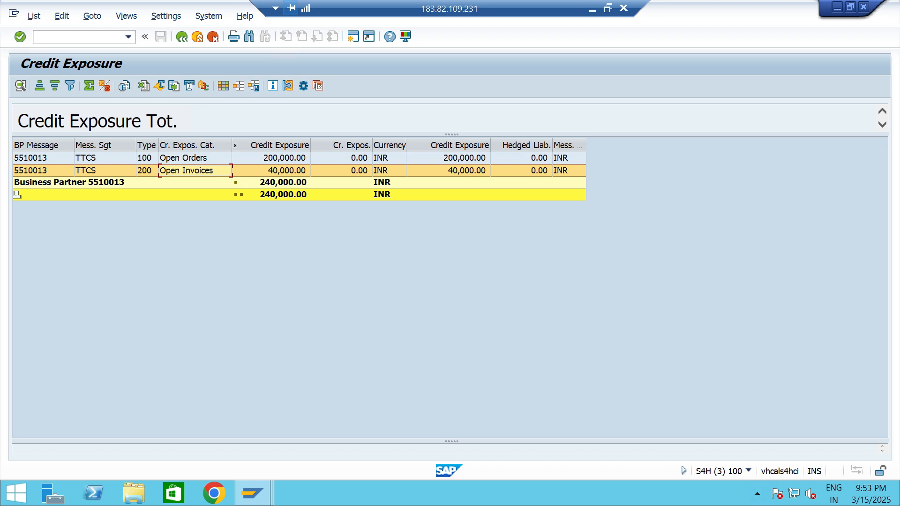
# Return to the customer's credit limit data and compare the requested limit with the current credit exposure.
pyautogui.press('F3')
pyautogui.hotkey('shift', 'Home')
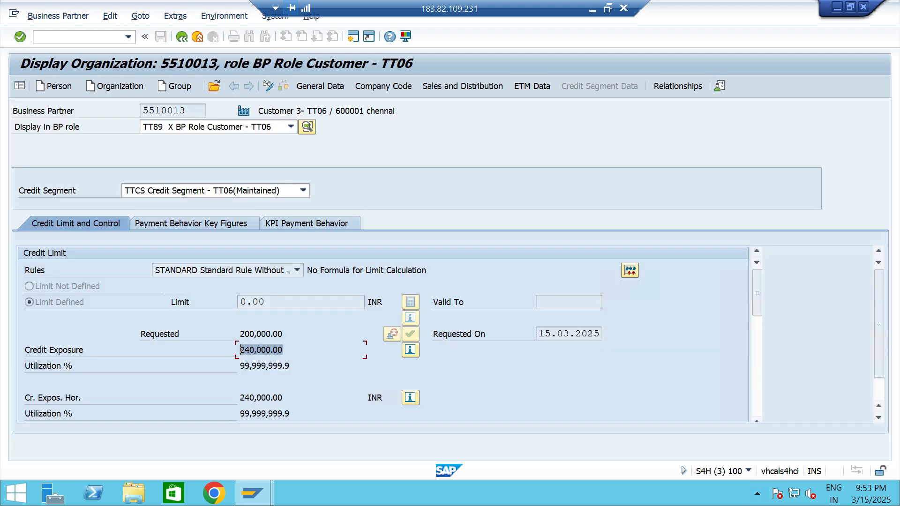
pyautogui.press('End')
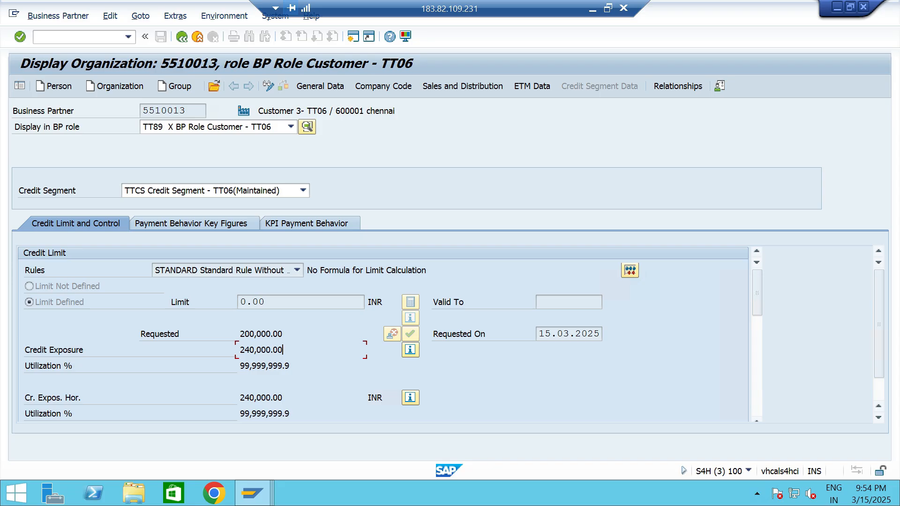
pyautogui.press('Up')
pyautogui.hotkey('shift', 'Left')
pyautogui.hotkey('shift', 'Left')
pyautogui.hotkey('shift', 'Left')
pyautogui.hotkey('shift', 'Left')
pyautogui.hotkey('shift', 'Left')
pyautogui.hotkey('shift', 'Left')
pyautogui.hotkey('shift', 'Left')
pyautogui.hotkey('shift', 'Left')
pyautogui.hotkey('shift', 'Left')
pyautogui.hotkey('shift', 'Left')
pyautogui.press('Down')
pyautogui.hotkey('shift', 'Left')
pyautogui.hotkey('shift', 'Left')
pyautogui.hotkey('shift', 'Left')
pyautogui.hotkey('shift', 'Left')
pyautogui.hotkey('shift', 'Left')
pyautogui.hotkey('shift', 'Left')
pyautogui.hotkey('shift', 'Left')
pyautogui.hotkey('shift', 'Left')
pyautogui.hotkey('shift', 'Left')
pyautogui.hotkey('shift', 'Left')
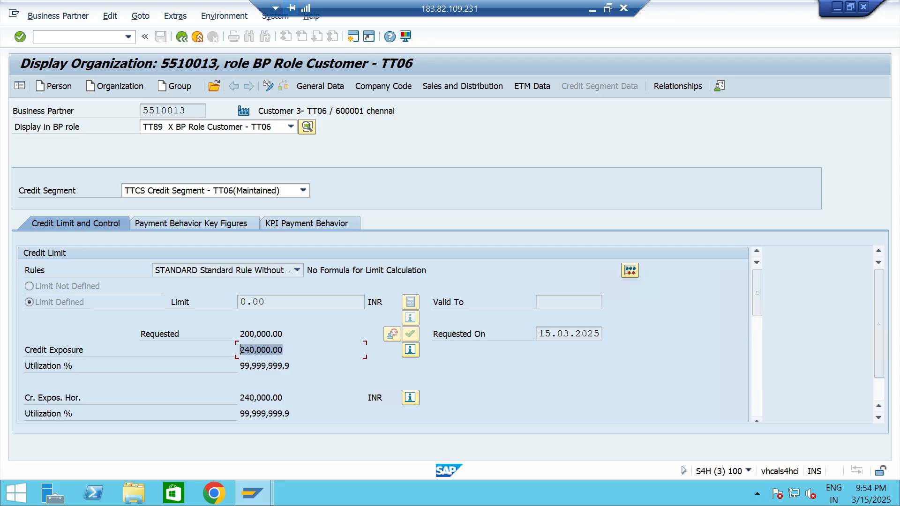
pyautogui.press('Down')
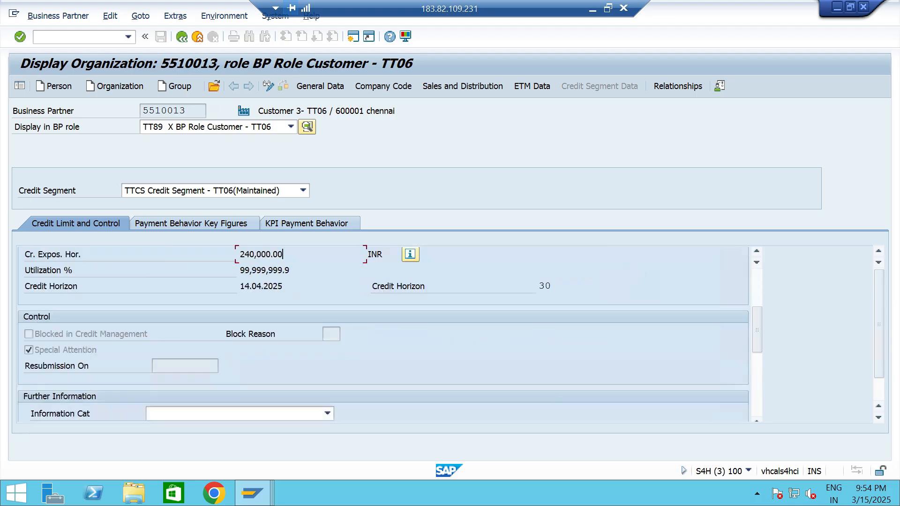
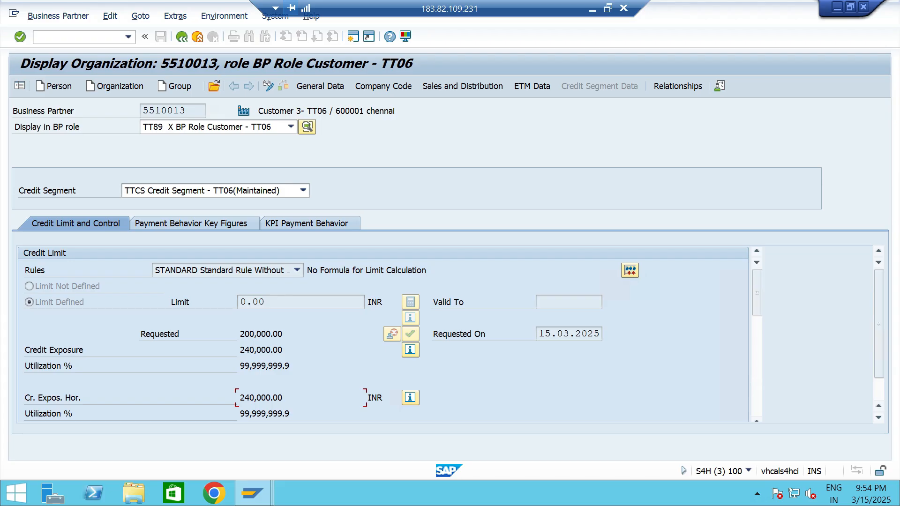
# Reopen business partner maintenance and start a new organization with grouping TT06 Custom Grp-TT06 and role TT89 BP Role Customer - TT06.
pyautogui.click(128, 37)
pyautogui.click(46, 50)
pyautogui.press('Return')
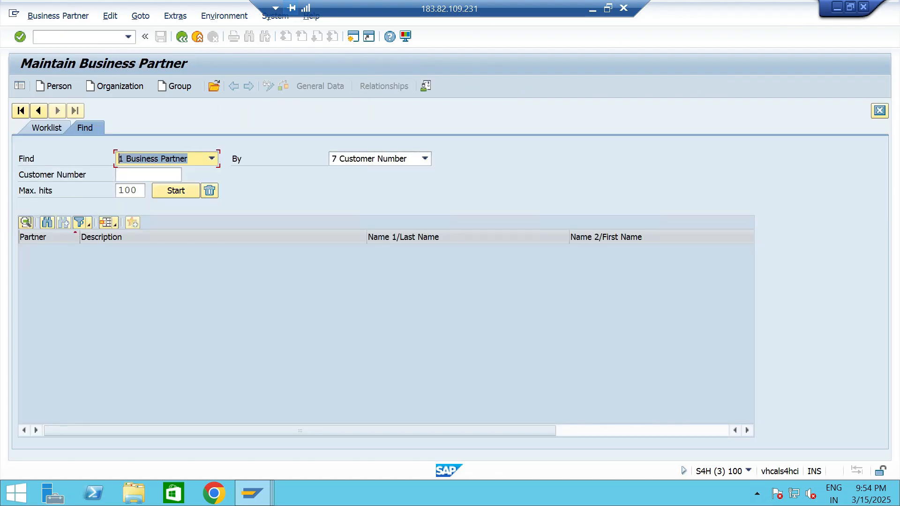
pyautogui.click(115, 86)
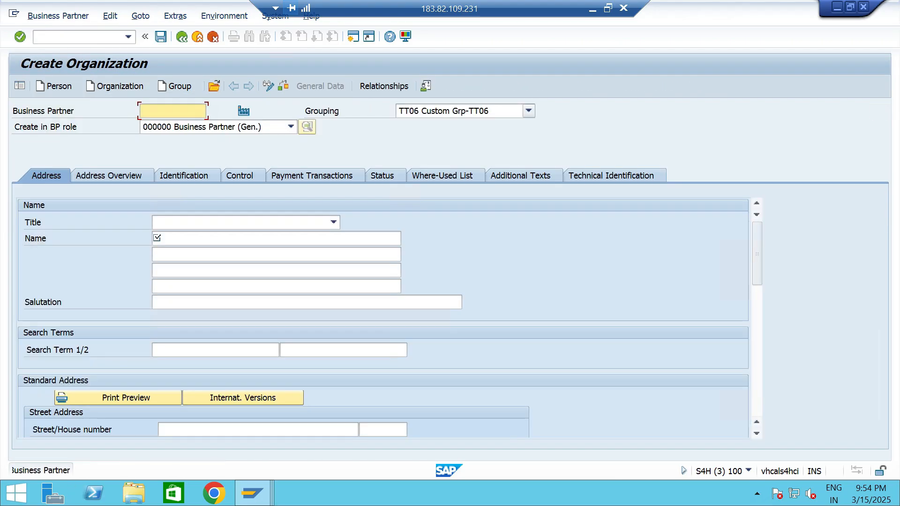
pyautogui.click(528, 111)
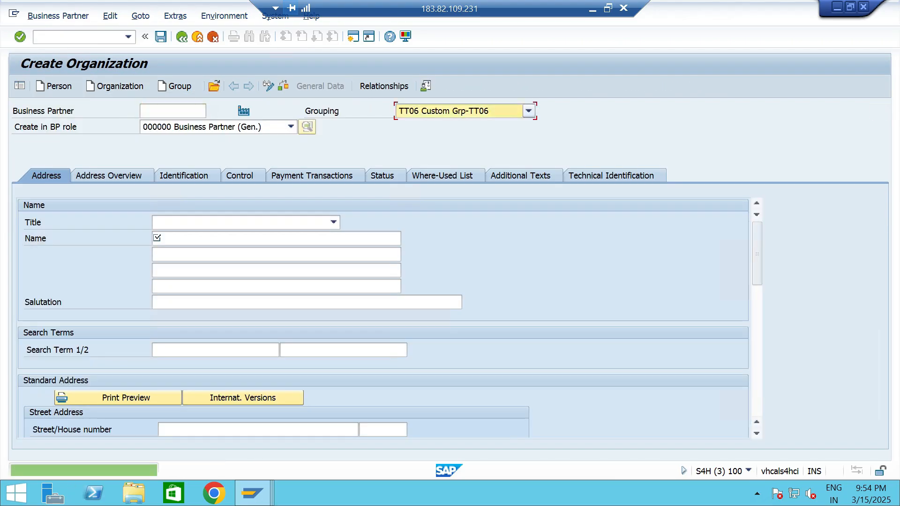
pyautogui.click(352, 124)
pyautogui.click(291, 127)
pyautogui.write('tt')
pyautogui.click(291, 286)
pyautogui.click(291, 286)
pyautogui.click(234, 286)
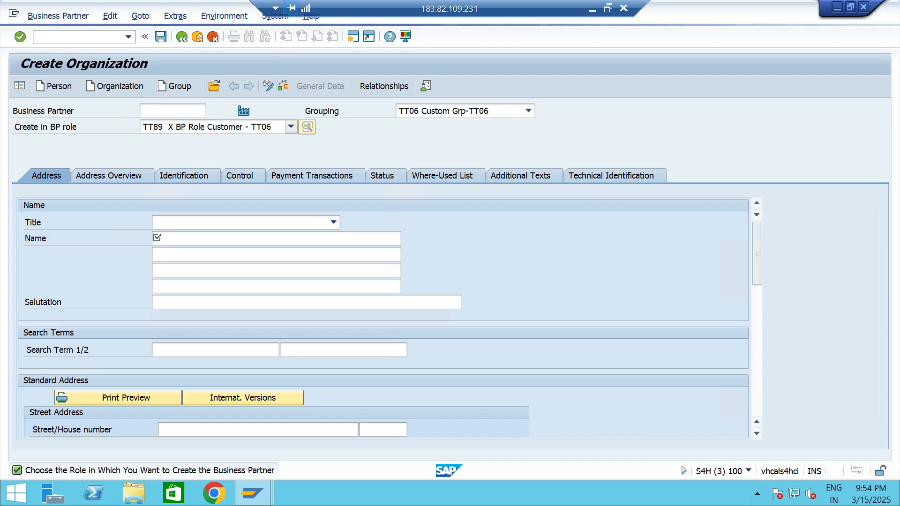
# Set the new organization's title to 0003 Company and its name to Customer 4- TT06.
pyautogui.click(334, 222)
pyautogui.click(263, 236)
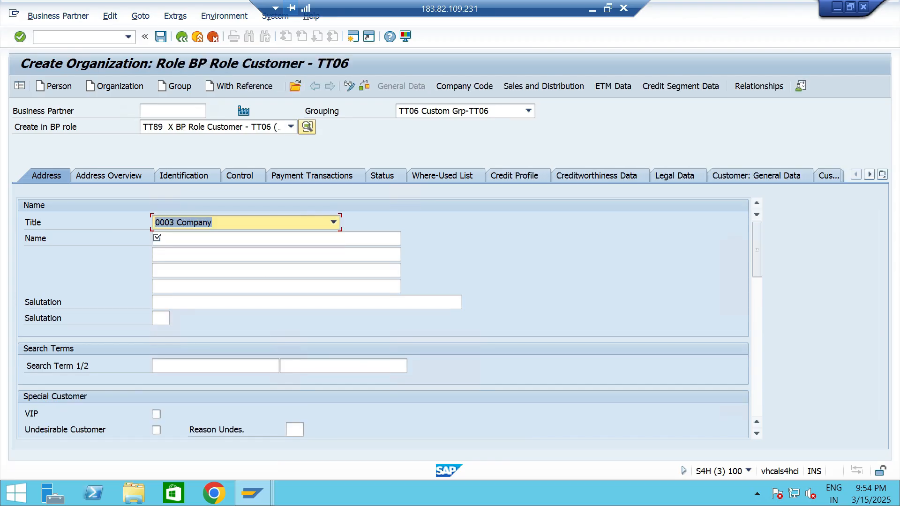
pyautogui.click(262, 238)
pyautogui.click(187, 252)
pyautogui.moveTo(198, 238); pyautogui.dragTo(192, 239)
pyautogui.write('4- TT06')
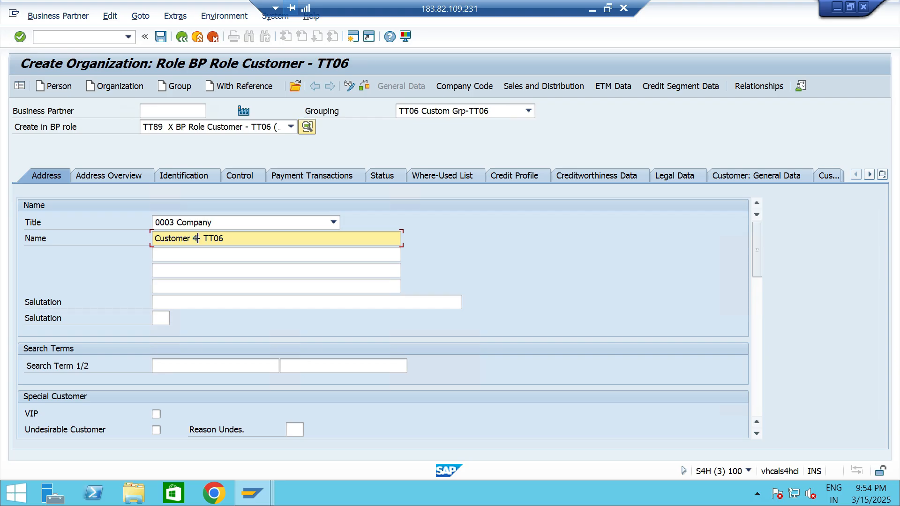
# Enter the new customer's street and house number in the standard address.
pyautogui.scroll(-2, 382, 319)
pyautogui.scroll(-2, 382, 319)
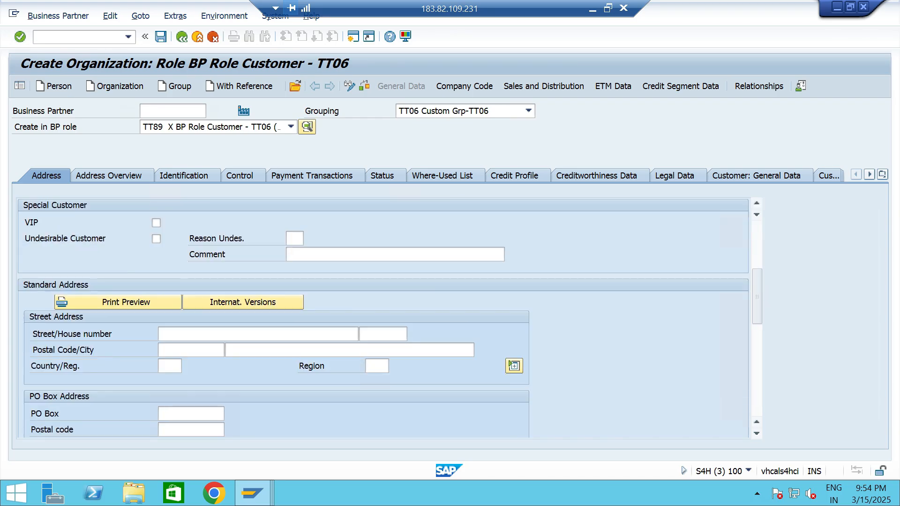
pyautogui.click(165, 334)
pyautogui.write('NEW')
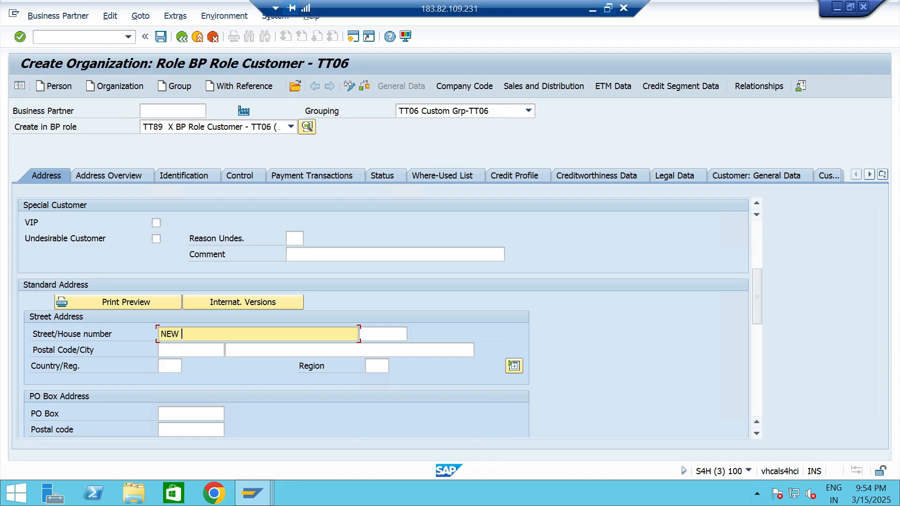
pyautogui.click(608, 8)
pyautogui.press('Tab')
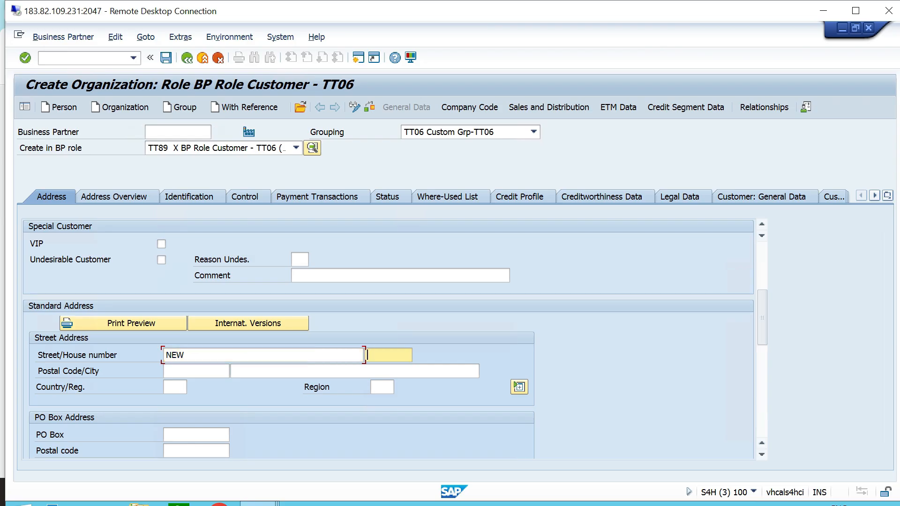
pyautogui.write('1234')
pyautogui.press('Tab')
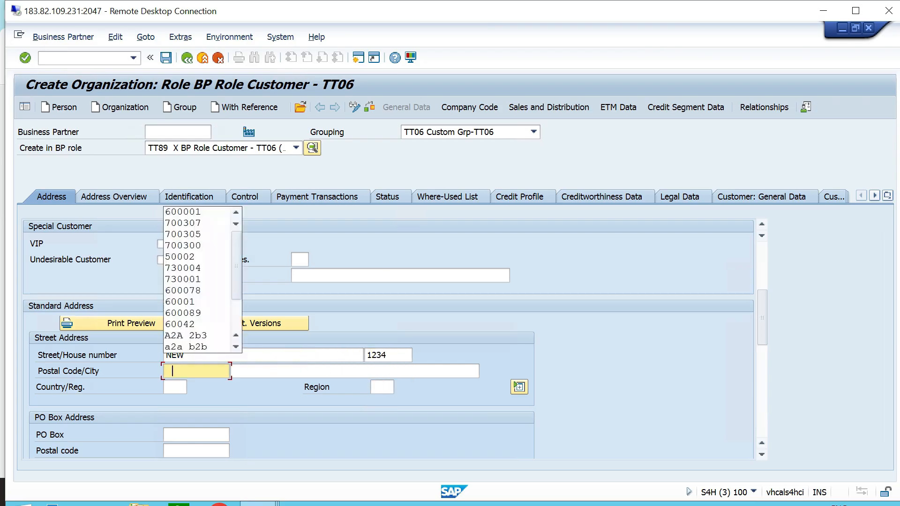
# Fill in the postal code and city, and set country IN, region 33 and language EN.
pyautogui.press('Return')
pyautogui.press('Tab')
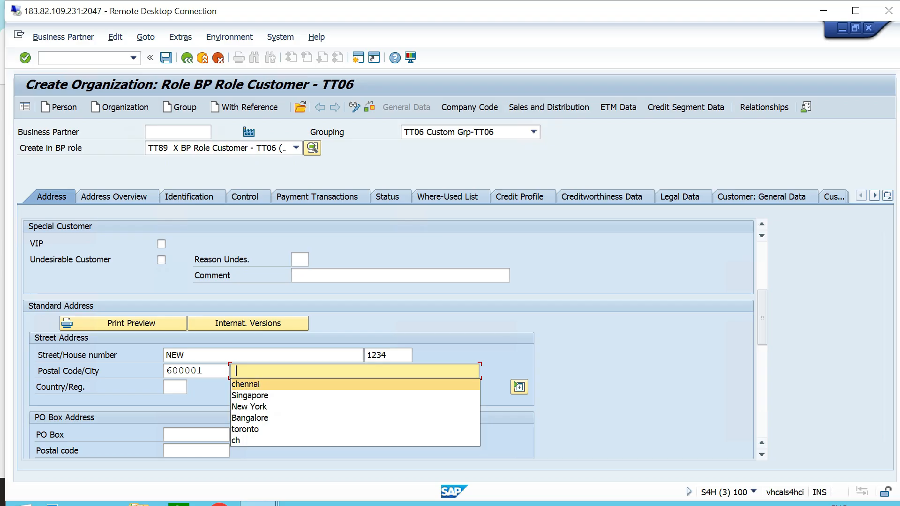
pyautogui.press('Return')
pyautogui.press('Tab')
pyautogui.press('Return')
pyautogui.press('Tab')
pyautogui.write('33')
pyautogui.press('Tab')
pyautogui.press('Tab')
pyautogui.press('Tab')
pyautogui.press('Tab')
pyautogui.press('Tab')
pyautogui.press('Tab')
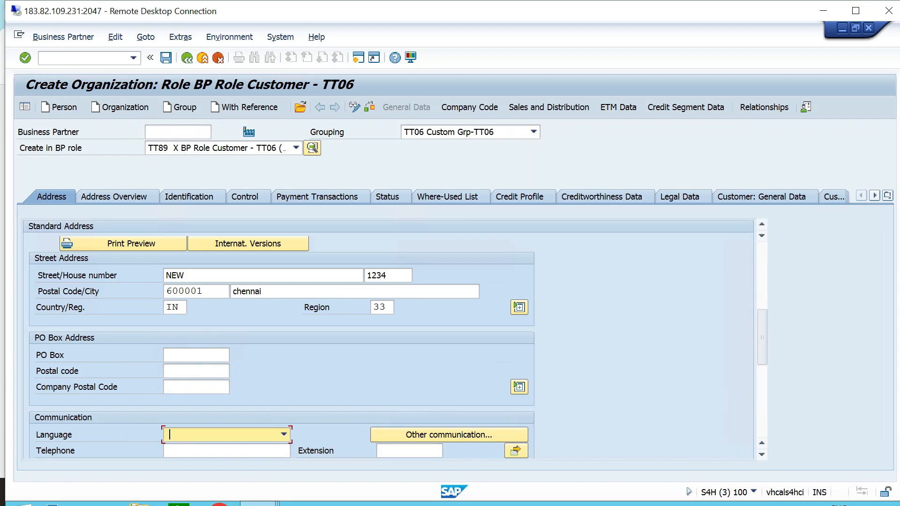
pyautogui.write('EN English')
# Add company code TT06 to the customer with reconciliation account 120000.
pyautogui.click(245, 197)
pyautogui.click(469, 107)
pyautogui.click(171, 212)
pyautogui.click(171, 225)
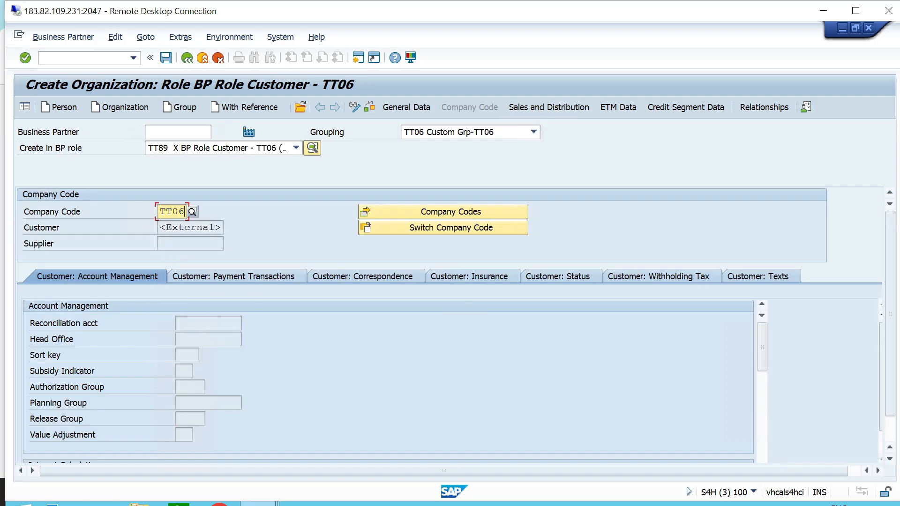
pyautogui.press('Return')
pyautogui.press('space')
pyautogui.press('Down')
pyautogui.press('Return')
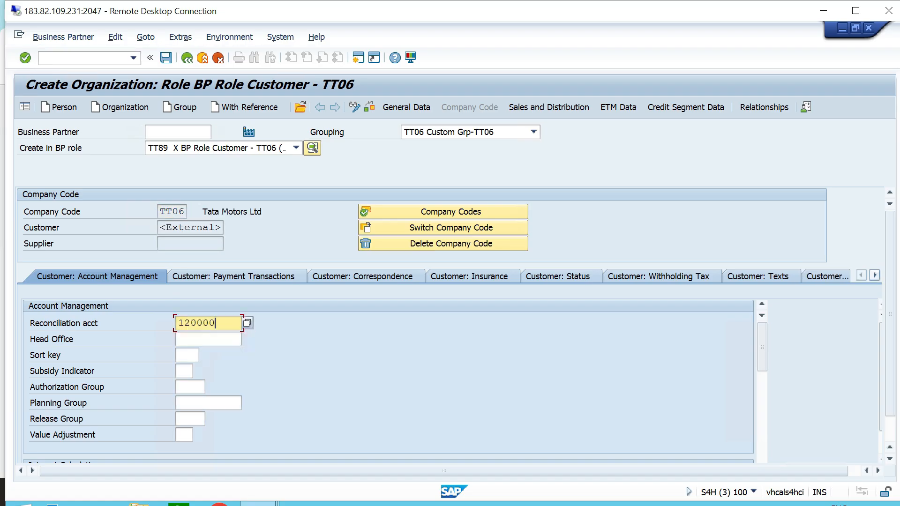
# Create the customer's sales area with sales organization TTS1, distribution channel T0 and division T6.
pyautogui.click(549, 107)
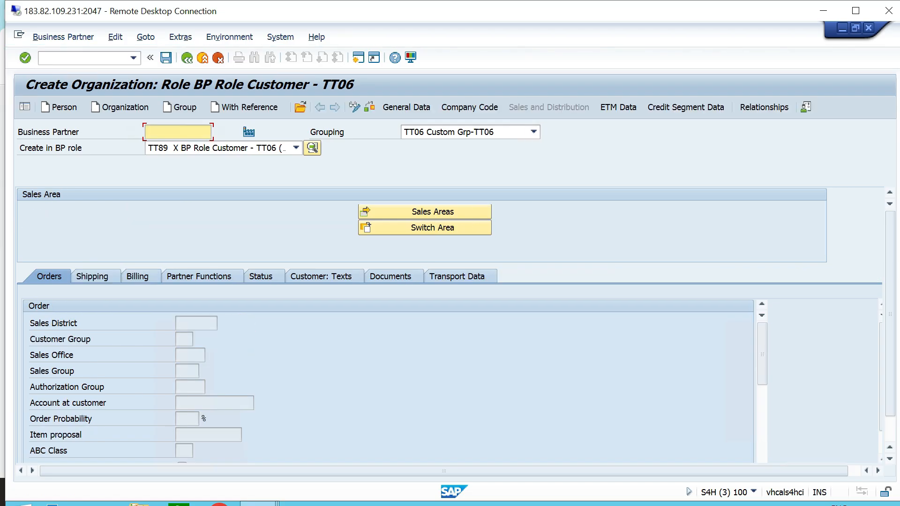
pyautogui.click(424, 212)
pyautogui.press('space')
pyautogui.press('Down')
pyautogui.press('Return')
pyautogui.press('space')
pyautogui.press('Down')
pyautogui.press('Return')
pyautogui.press('space')
pyautogui.press('Down')
pyautogui.press('Return')
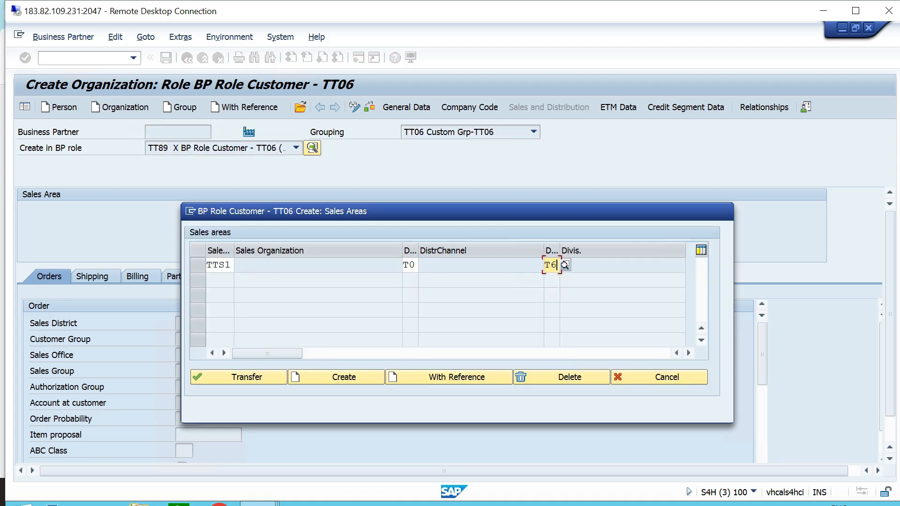
pyautogui.press('Return')
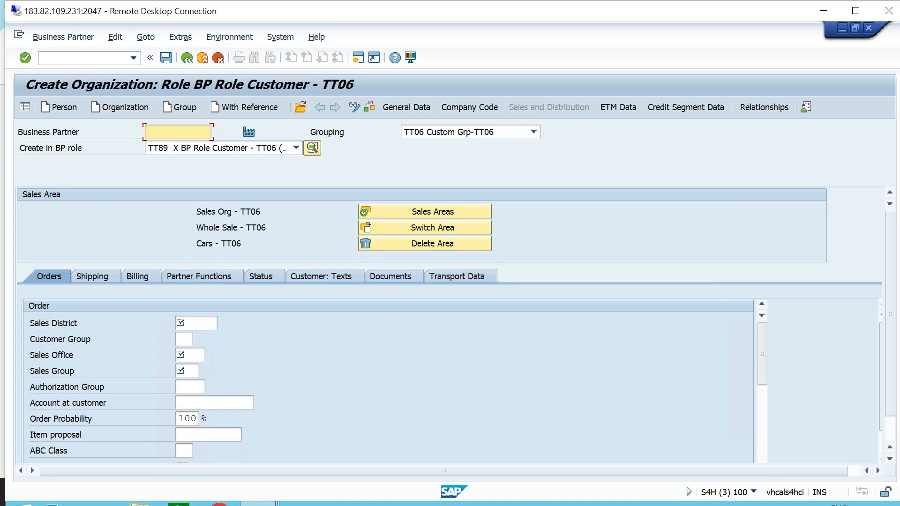
# Set the order data to sales district ttsd, sales office TTS1 and sales group TT2.
pyautogui.click(196, 323)
pyautogui.press('space')
pyautogui.press('Down')
pyautogui.press('Return')
pyautogui.press('Tab')
pyautogui.press('Tab')
pyautogui.press('space')
pyautogui.press('Down')
pyautogui.press('Return')
pyautogui.press('Tab')
pyautogui.press('space')
pyautogui.press('Down')
pyautogui.press('Return')
# Set the customer pricing procedure to TT in the sales area's pricing data.
pyautogui.press('Tab')
pyautogui.press('Tab')
pyautogui.press('Tab')
pyautogui.press('Tab')
pyautogui.press('Tab')
pyautogui.press('Tab')
pyautogui.press('Tab')
pyautogui.press('Tab')
pyautogui.press('Tab')
pyautogui.press('Tab')
pyautogui.press('Tab')
pyautogui.press('Tab')
pyautogui.press('Tab')
pyautogui.press('Tab')
pyautogui.press('Tab')
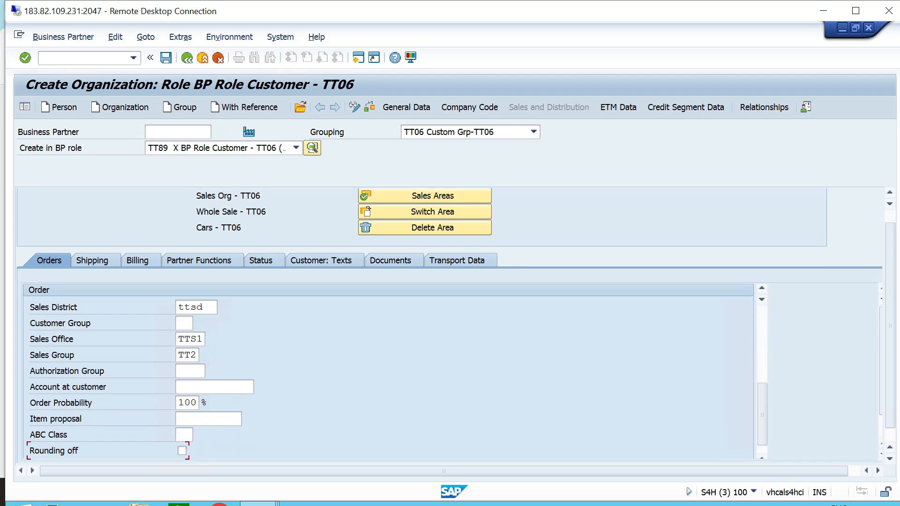
pyautogui.hotkey('shift', 'Tab')
pyautogui.hotkey('shift', 'Tab')
pyautogui.hotkey('shift', 'Tab')
pyautogui.hotkey('shift', 'Tab')
pyautogui.hotkey('shift', 'Tab')
pyautogui.hotkey('shift', 'Tab')
pyautogui.hotkey('shift', 'Tab')
pyautogui.hotkey('shift', 'Tab')
pyautogui.hotkey('shift', 'Tab')
pyautogui.hotkey('shift', 'Tab')
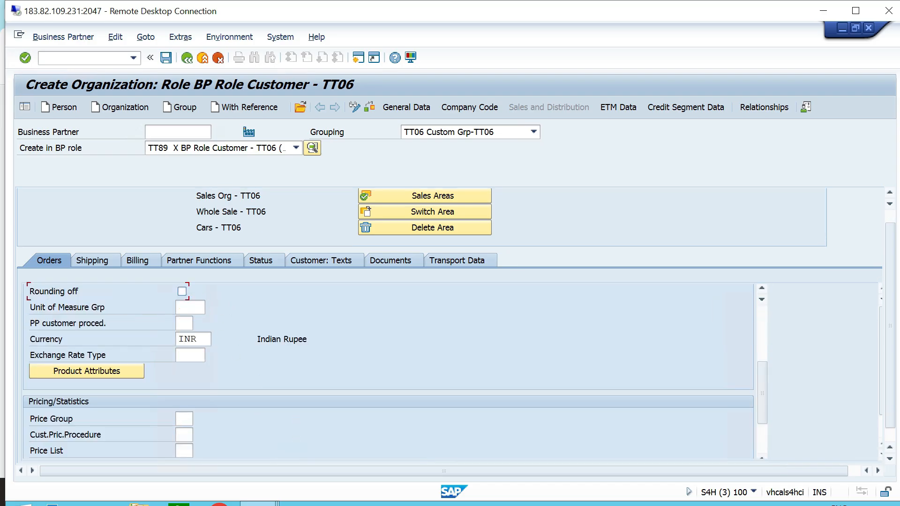
pyautogui.scroll(-4, 388, 371)
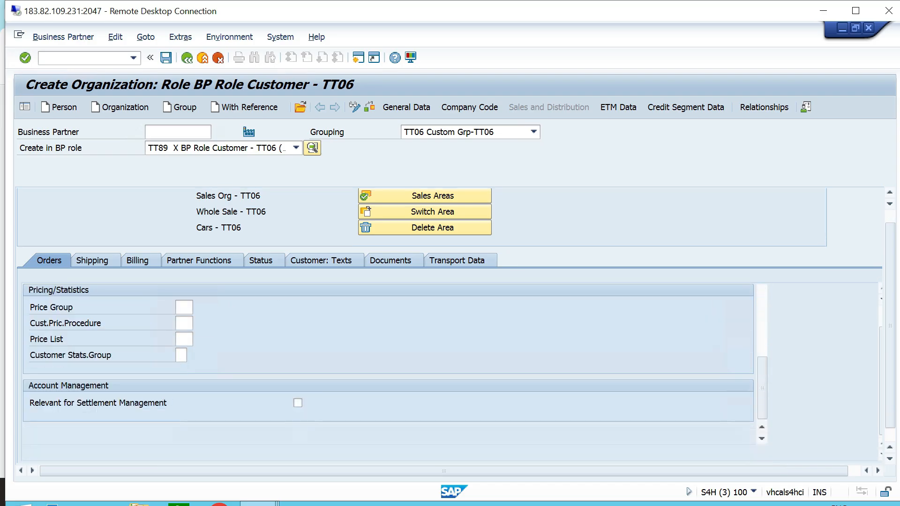
pyautogui.click(185, 307)
pyautogui.write('TT')
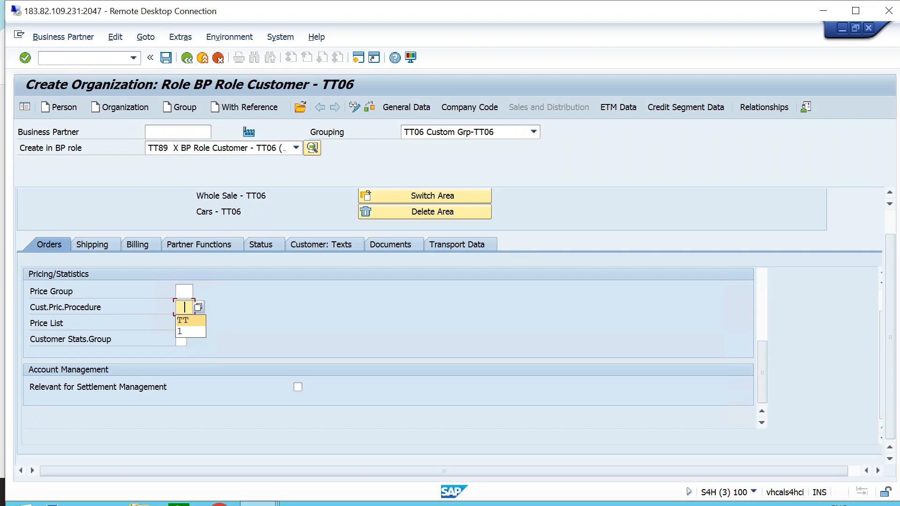
# Fill in the shipping conditions in the sales area's shipping data and check the partial delivery settings.
pyautogui.click(93, 245)
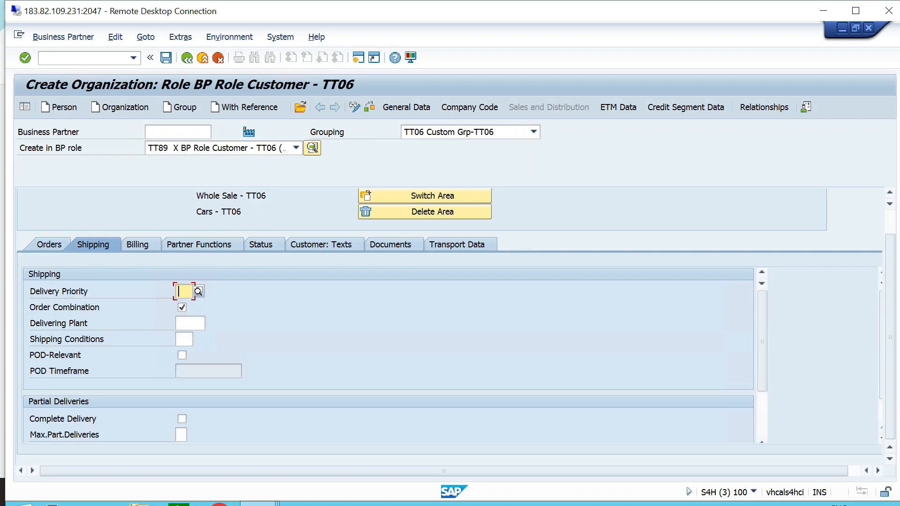
pyautogui.click(184, 339)
pyautogui.click(187, 353)
pyautogui.scroll(-1, 388, 355)
pyautogui.scroll(-2, 388, 356)
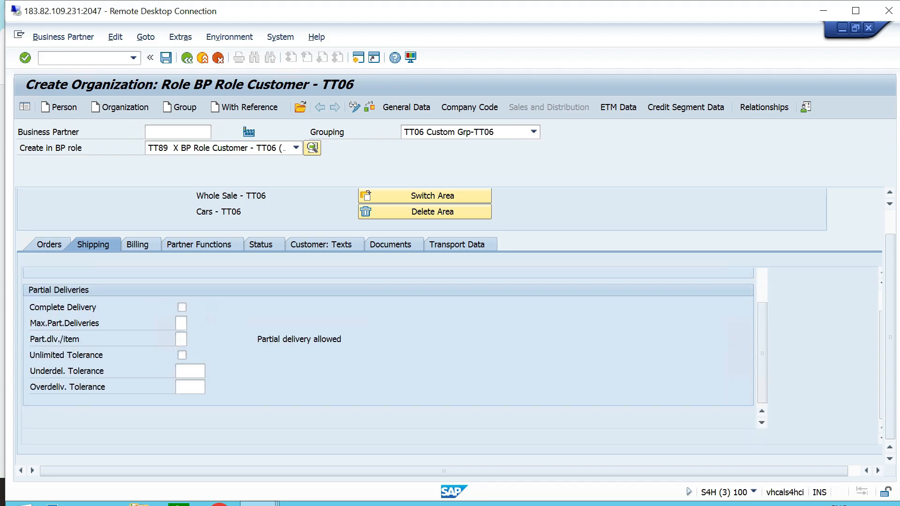
# Set the billing data to Incoterms CFR, Incoterms location chennai and payment terms 0001.
pyautogui.click(138, 244)
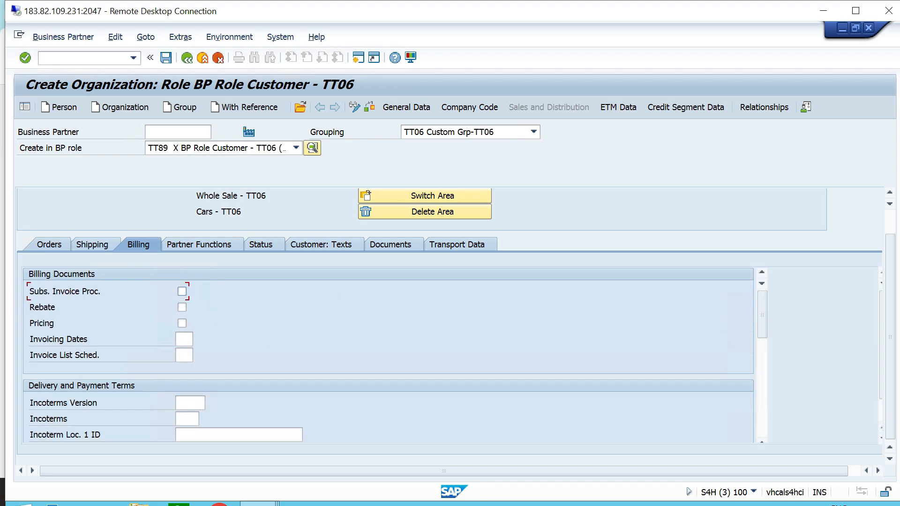
pyautogui.click(186, 418)
pyautogui.click(187, 432)
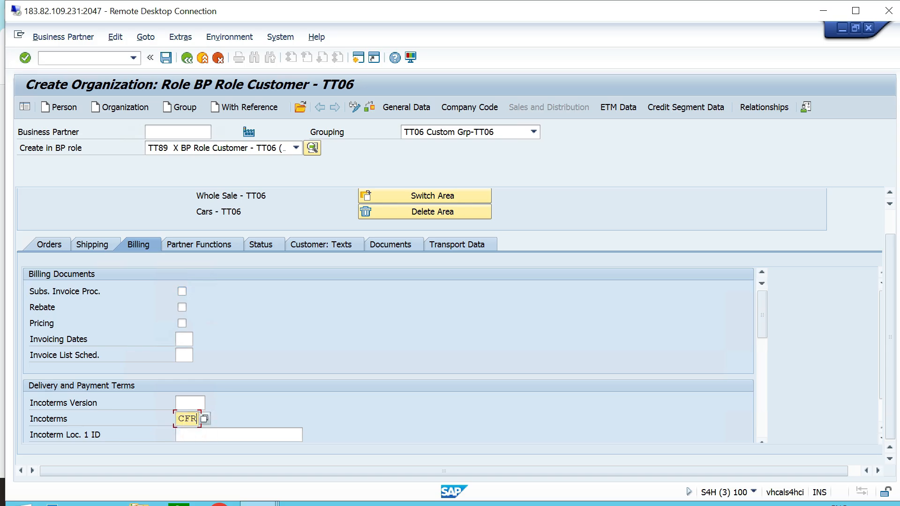
pyautogui.scroll(-2, 388, 355)
pyautogui.click(197, 355)
pyautogui.write('chennai')
pyautogui.scroll(-1, 388, 355)
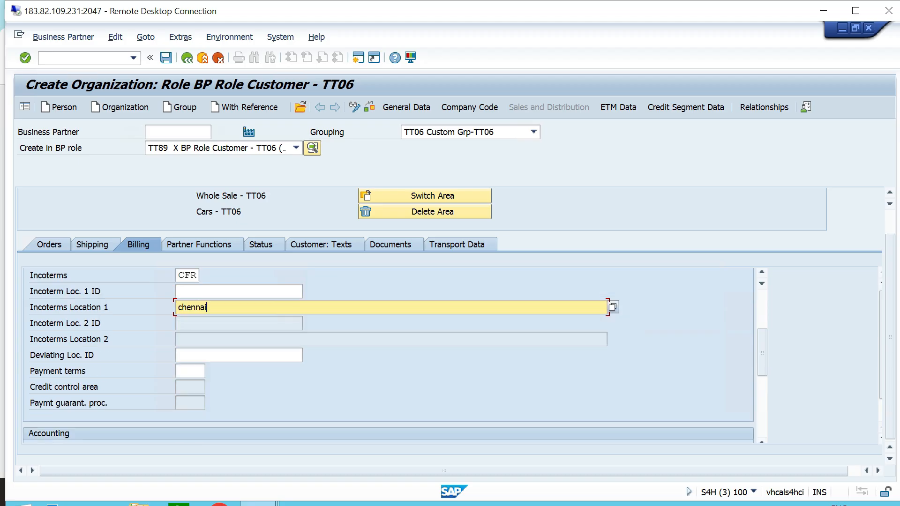
pyautogui.click(190, 371)
pyautogui.write('0001')
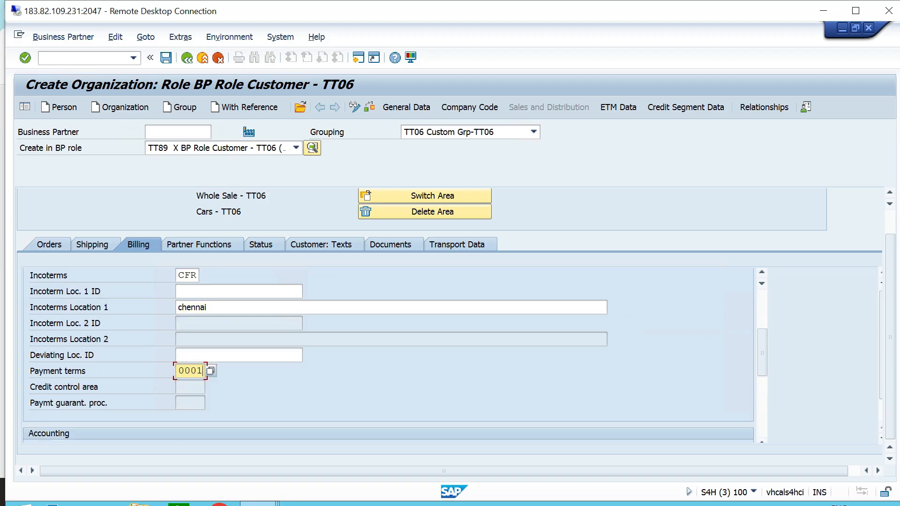
# Enter account assignment group 01 and set tax classification 0 for the listed output tax categories.
pyautogui.scroll(-2, 388, 356)
pyautogui.click(185, 355)
pyautogui.write('01')
pyautogui.scroll(-2, 388, 355)
pyautogui.click(359, 322)
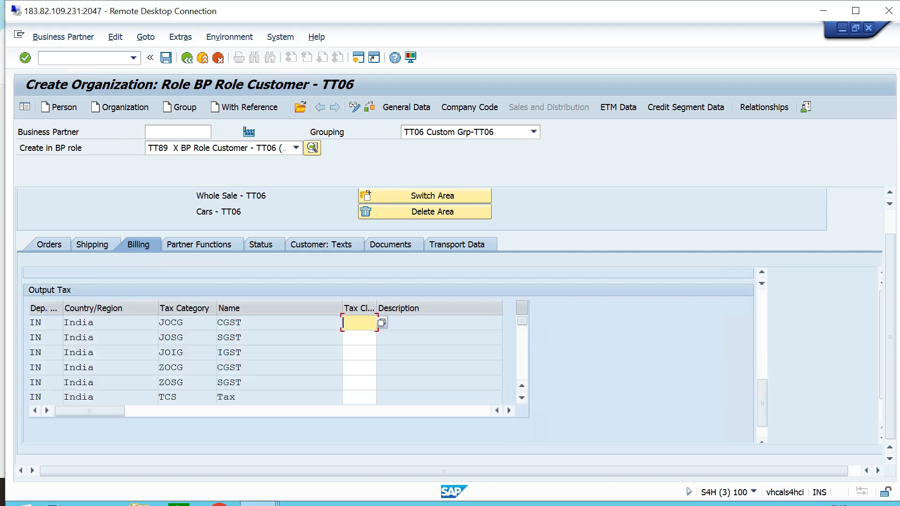
pyautogui.write('000000')
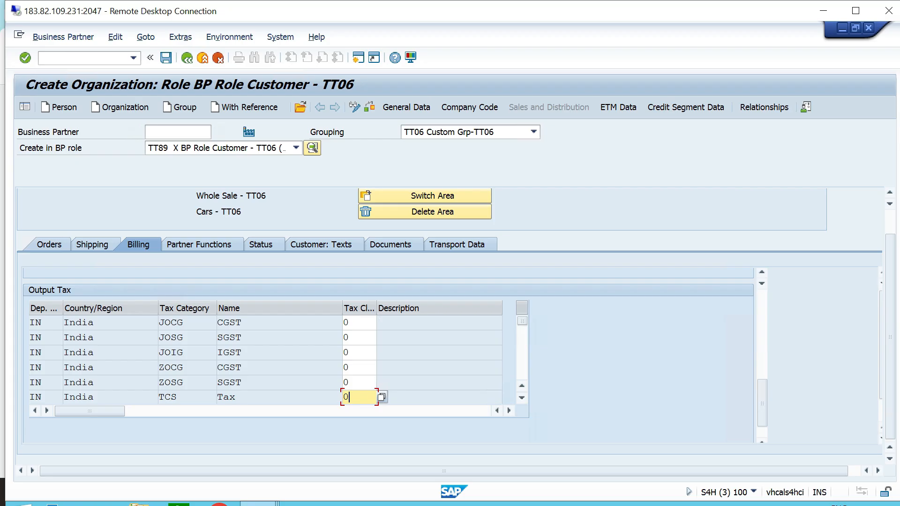
pyautogui.press('Return')
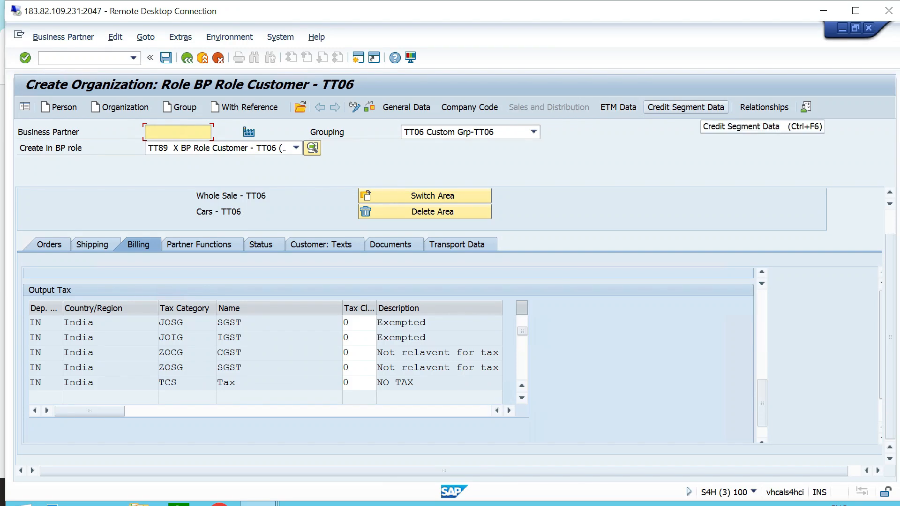
# Set the customer's credit profile to risk class TT3 LOW RISK - TT06 and check rule B1 Credit Limit Check Only (Dynamic).
pyautogui.click(406, 107)
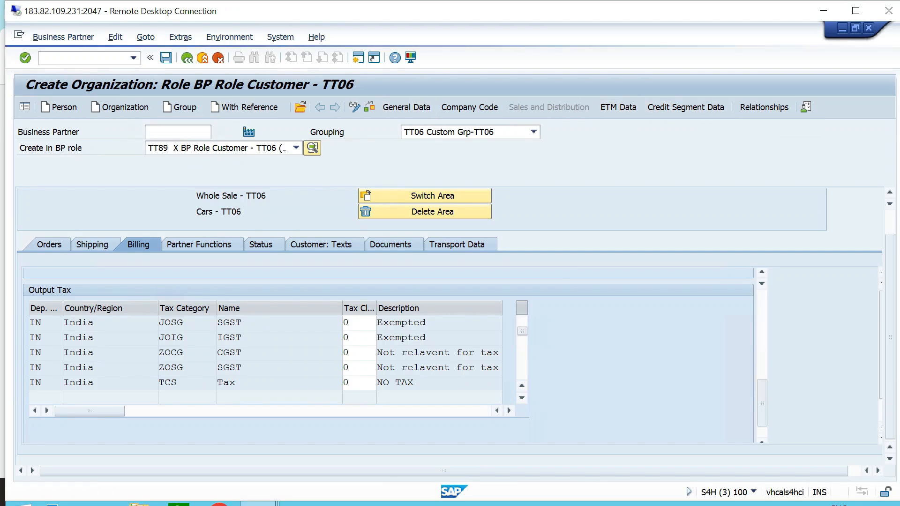
pyautogui.click(519, 197)
pyautogui.click(248, 292)
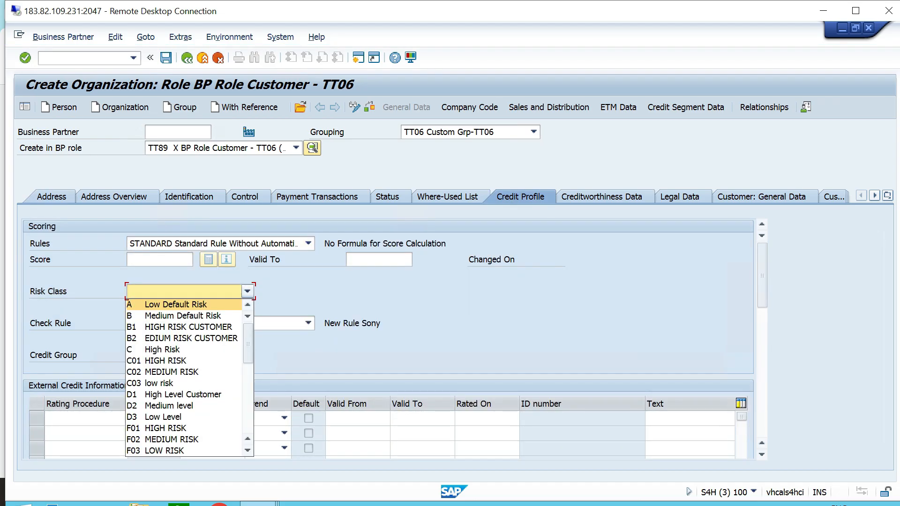
pyautogui.scroll(-8, 187, 360)
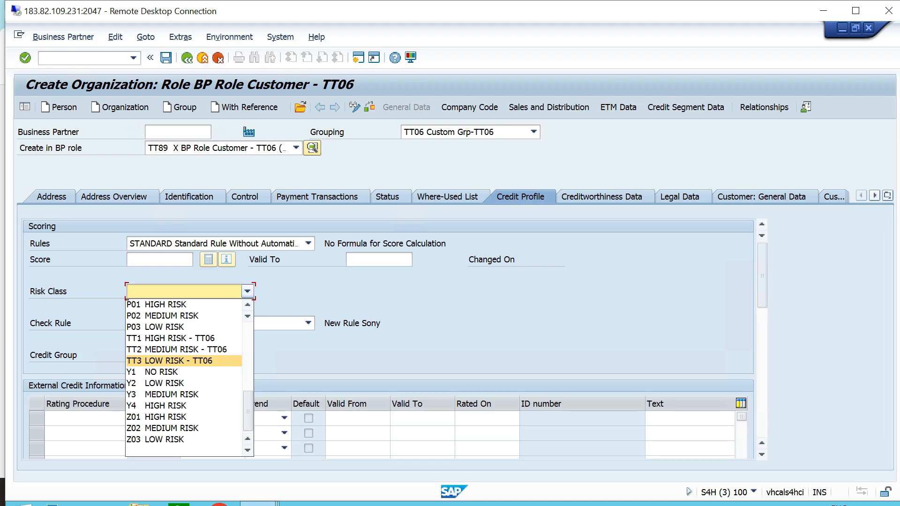
pyautogui.click(183, 360)
pyautogui.click(308, 323)
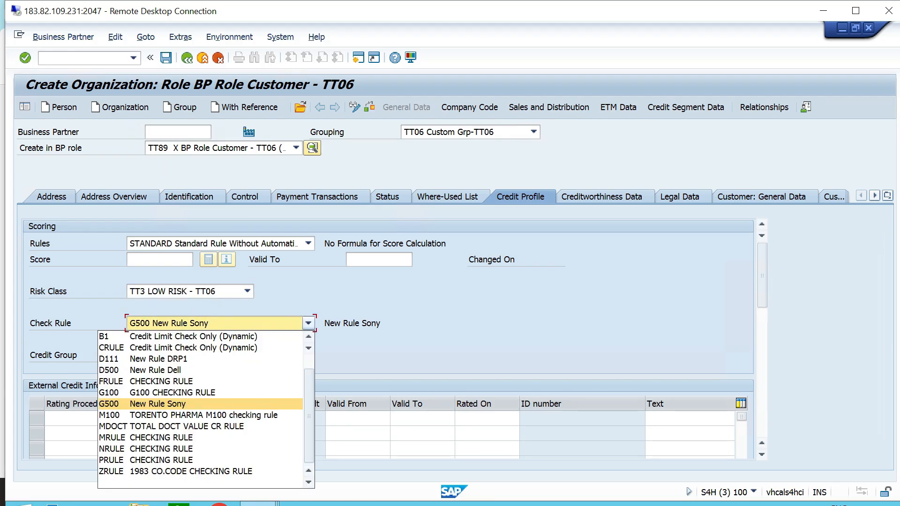
pyautogui.press('Return')
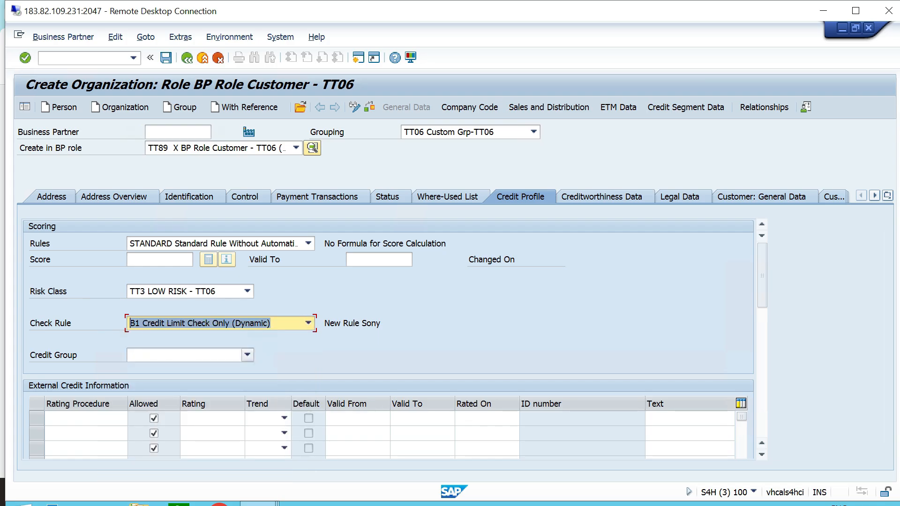
# Set the credit group to 2 Small / Medium Customers and select TTCS Credit Segment - TT06 in the credit segment data.
pyautogui.click(247, 354)
pyautogui.click(188, 379)
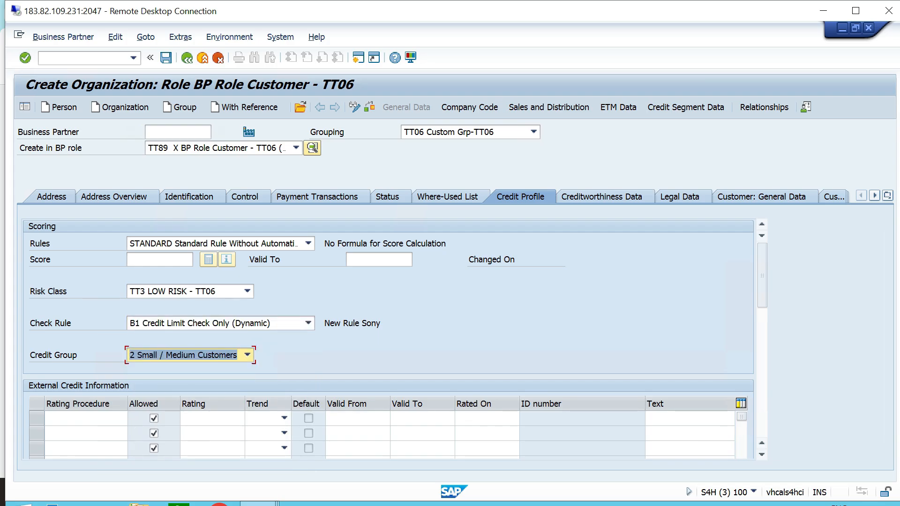
pyautogui.click(685, 107)
pyautogui.click(308, 212)
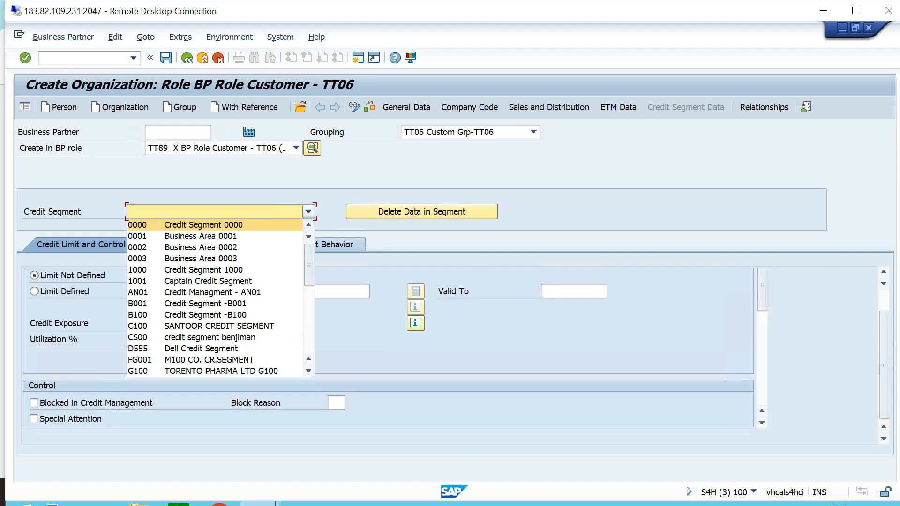
pyautogui.press('t')
pyautogui.click(206, 371)
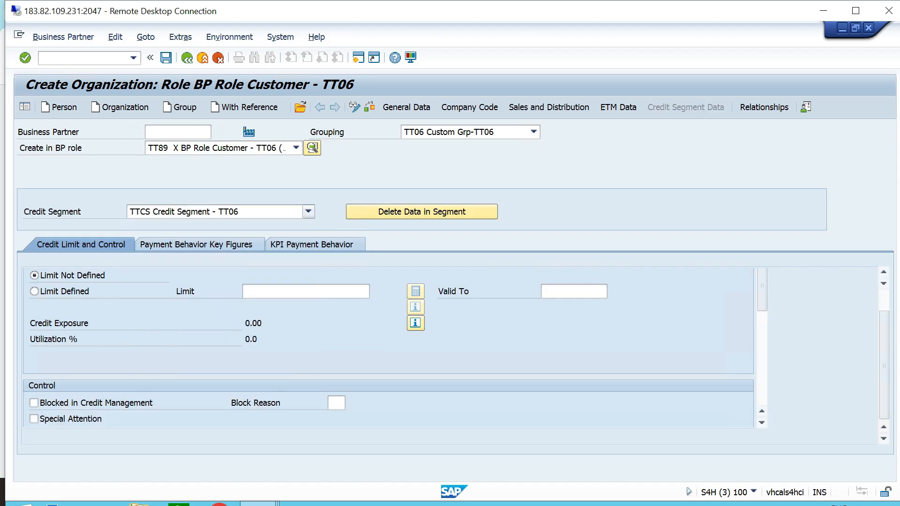
# Define a credit limit of 50000 INR for the segment and save the new customer.
pyautogui.click(34, 291)
pyautogui.click(306, 292)
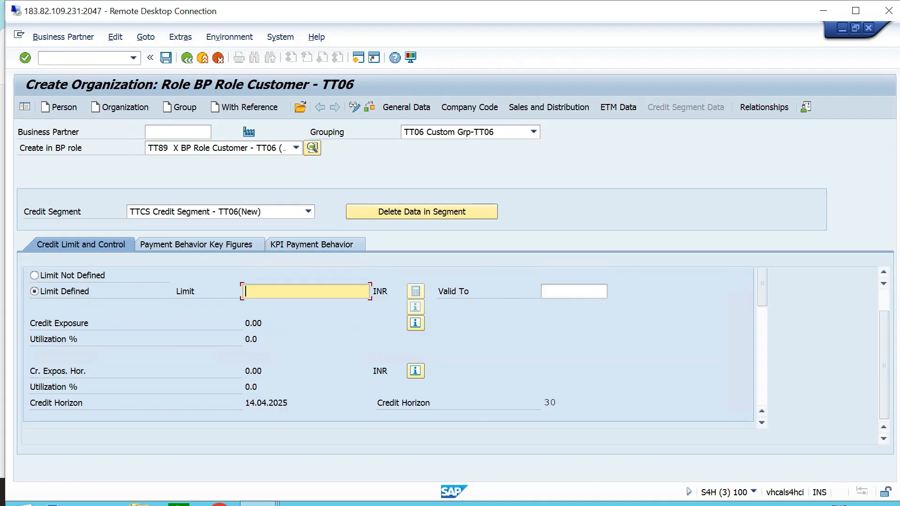
pyautogui.write('50000')
pyautogui.press('Return')
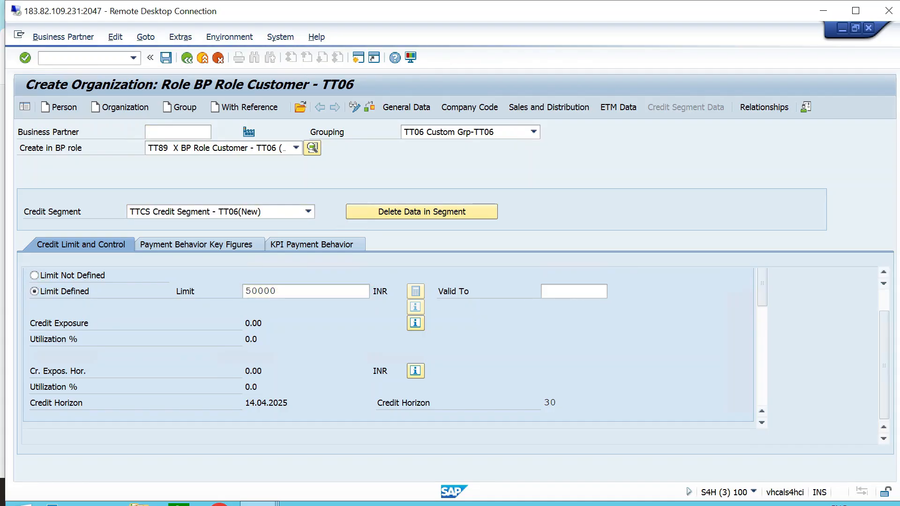
pyautogui.hotkey('ctrl', 's')
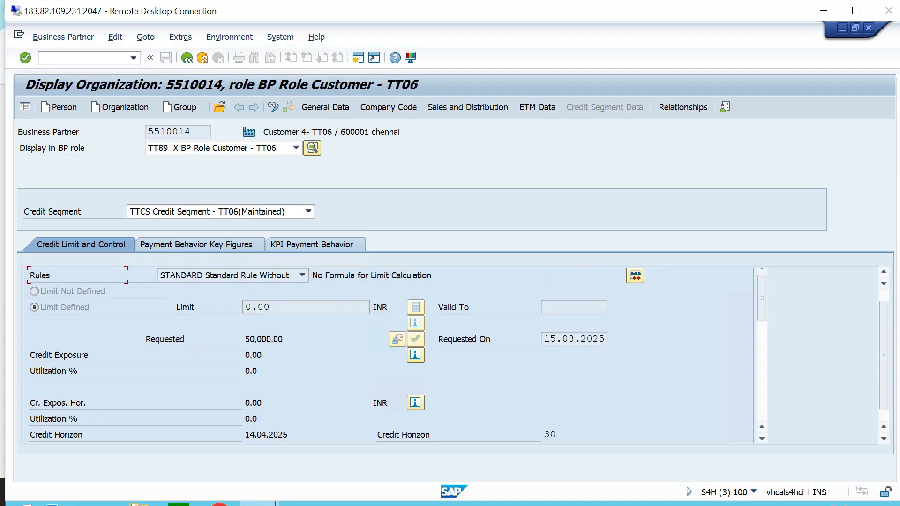
# Open transaction VA01 to create a standard order for Customer 4- TT06.
pyautogui.click(133, 58)
pyautogui.press('Down')
pyautogui.press('Down')
pyautogui.press('Down')
pyautogui.press('Up')
pyautogui.press('Up')
pyautogui.press('Return')
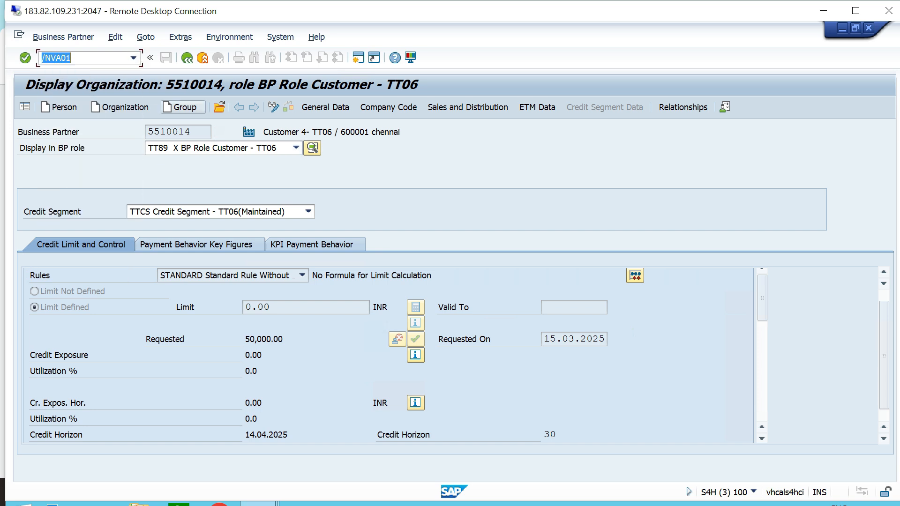
pyautogui.press('Return')
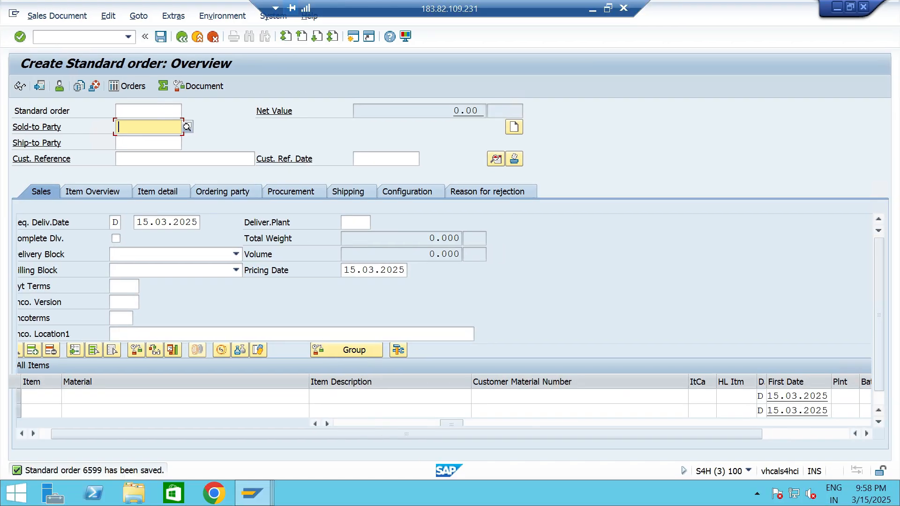
# Open outbound delivery creation for the saved standard order at shipping point TTS1.
pyautogui.click(128, 37)
pyautogui.press('Down')
pyautogui.press('Down')
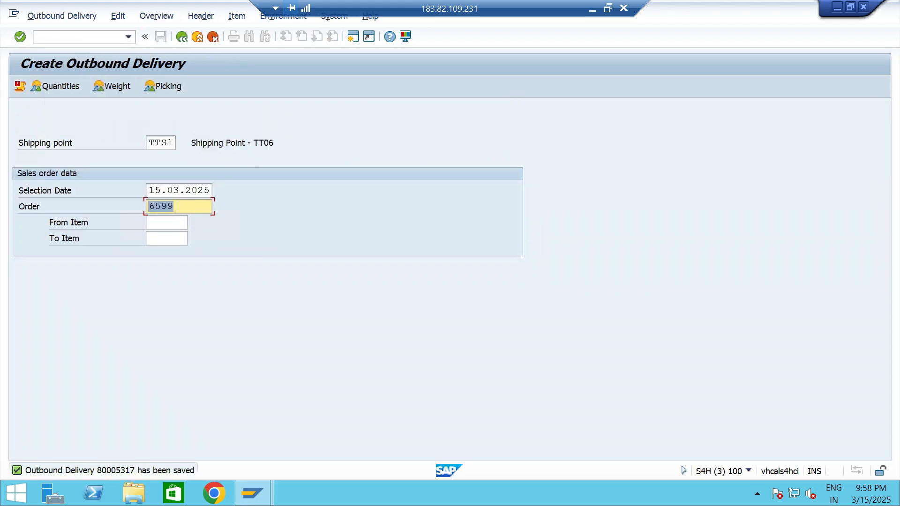
# Open the new outbound delivery in VL02, enter pick quantity 5 and the storage location for material 13328, and save it.
pyautogui.click(129, 37)
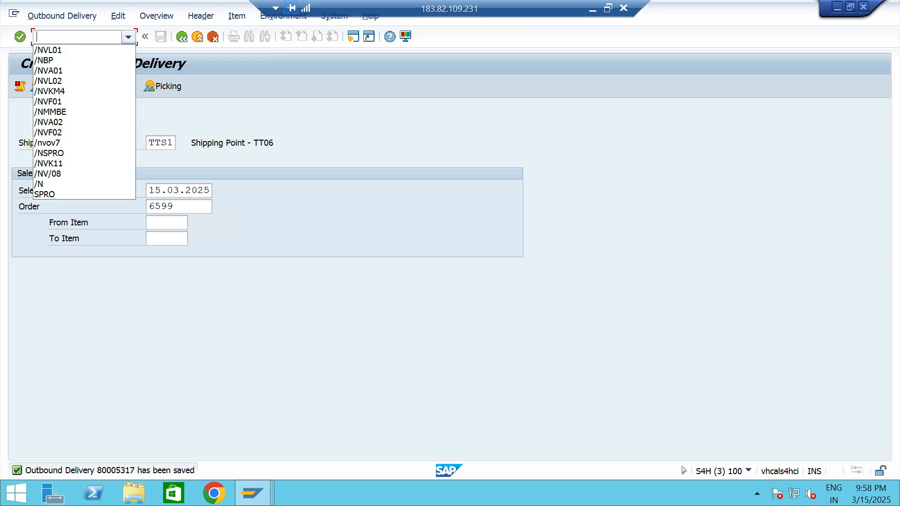
pyautogui.click(79, 49)
pyautogui.press('BackSpace')
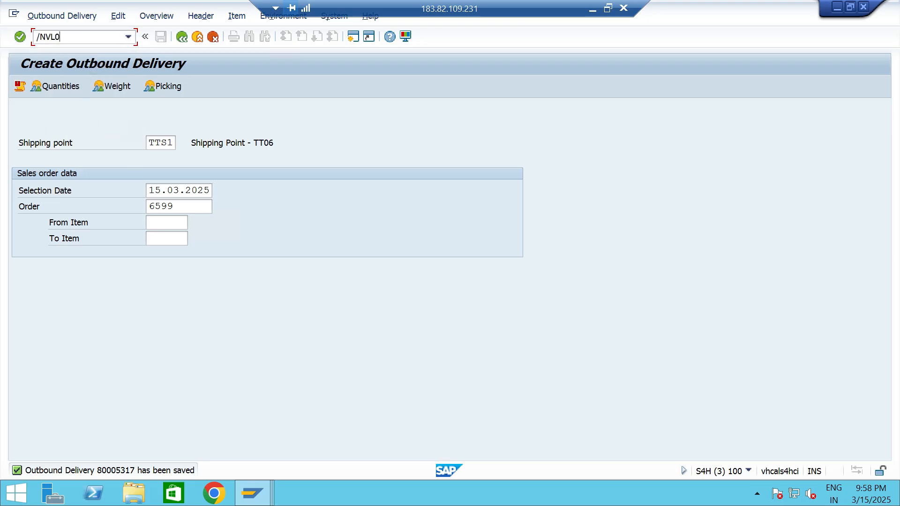
pyautogui.write('2')
pyautogui.press('Return')
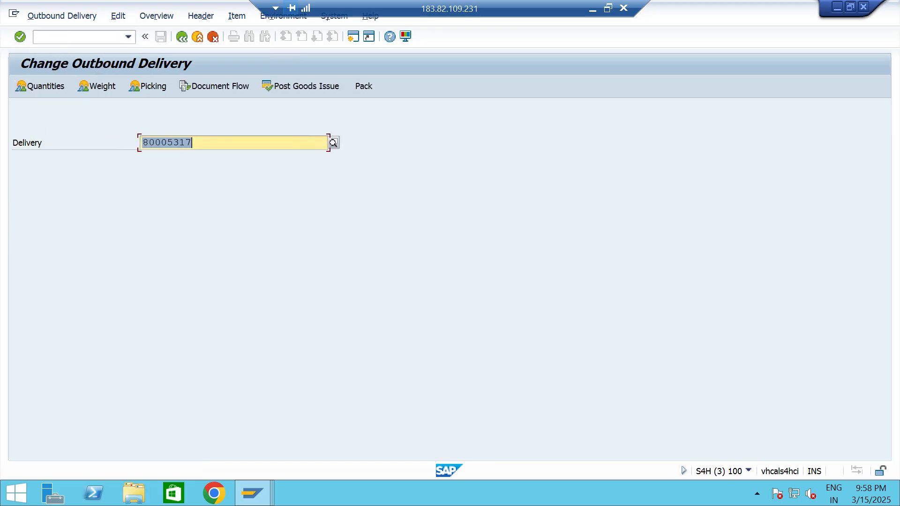
pyautogui.click(148, 86)
pyautogui.click(543, 221)
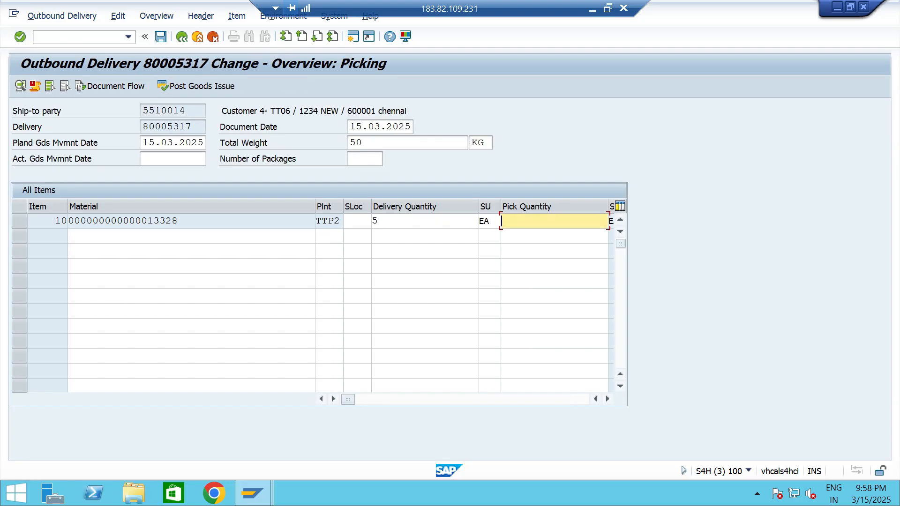
pyautogui.write('5')
pyautogui.click(356, 220)
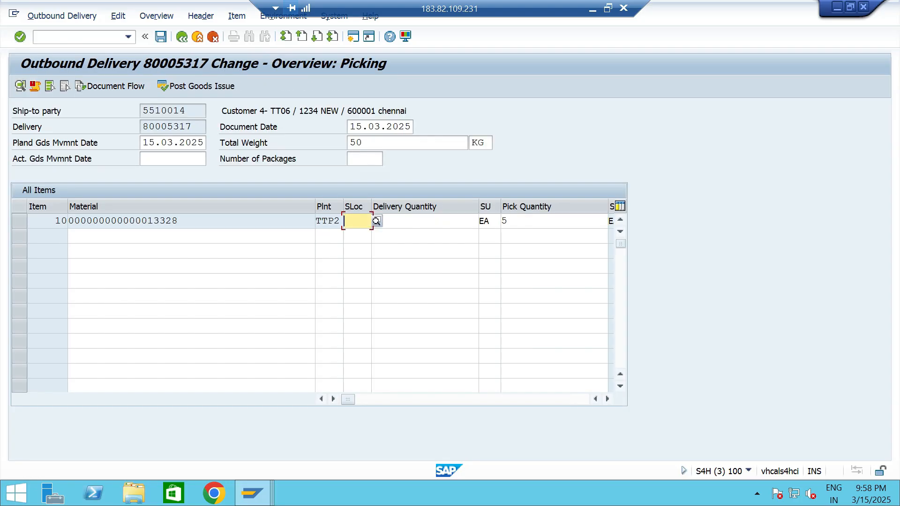
pyautogui.hotkey('ctrl', 's')
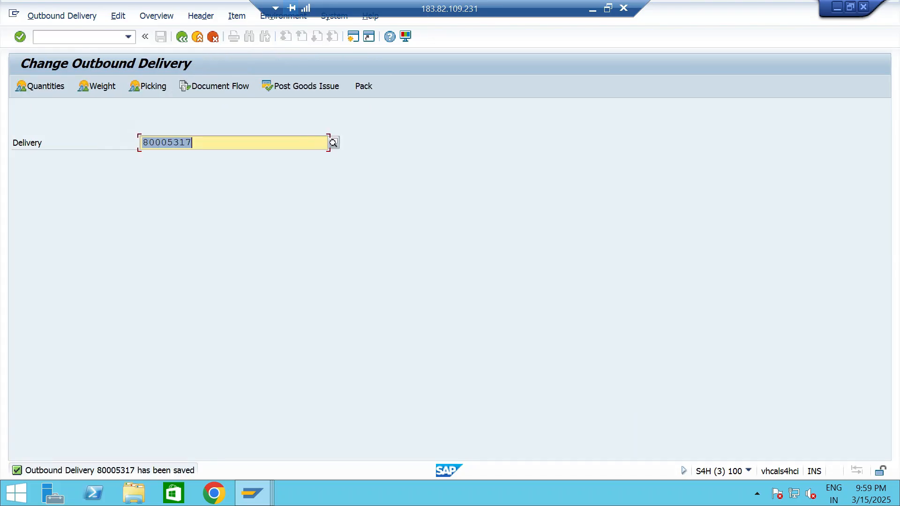
# Find Customer 4- TT06 in transaction BP and check the credit limit and exposure in its credit segment data.
pyautogui.click(129, 37)
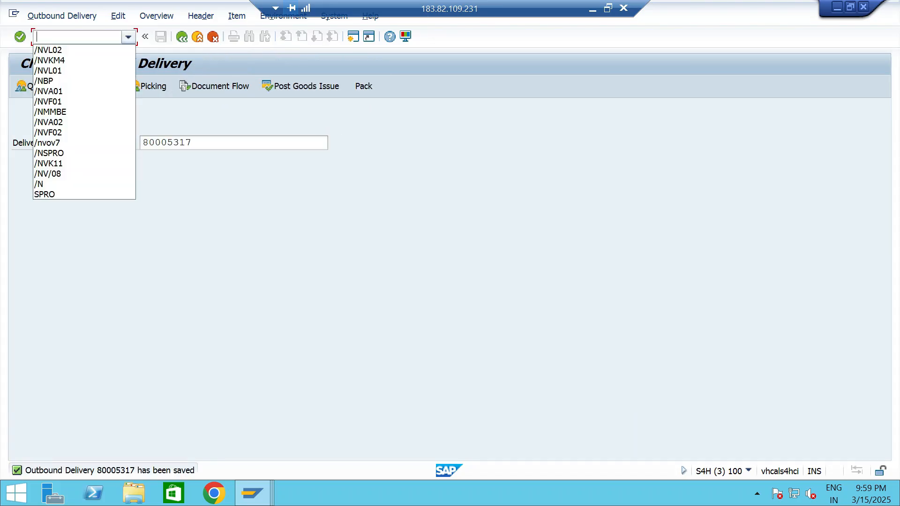
pyautogui.click(52, 80)
pyautogui.press('Return')
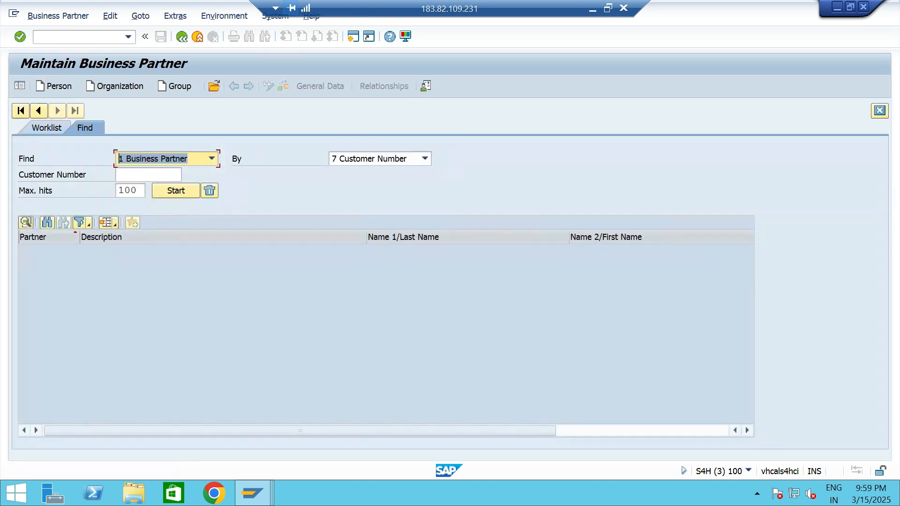
pyautogui.click(148, 174)
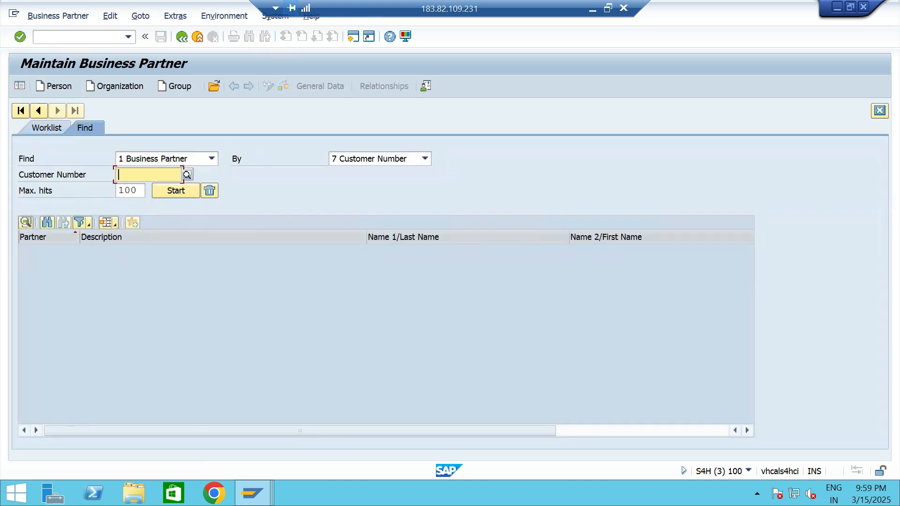
pyautogui.click(148, 175)
pyautogui.click(136, 187)
pyautogui.press('Return')
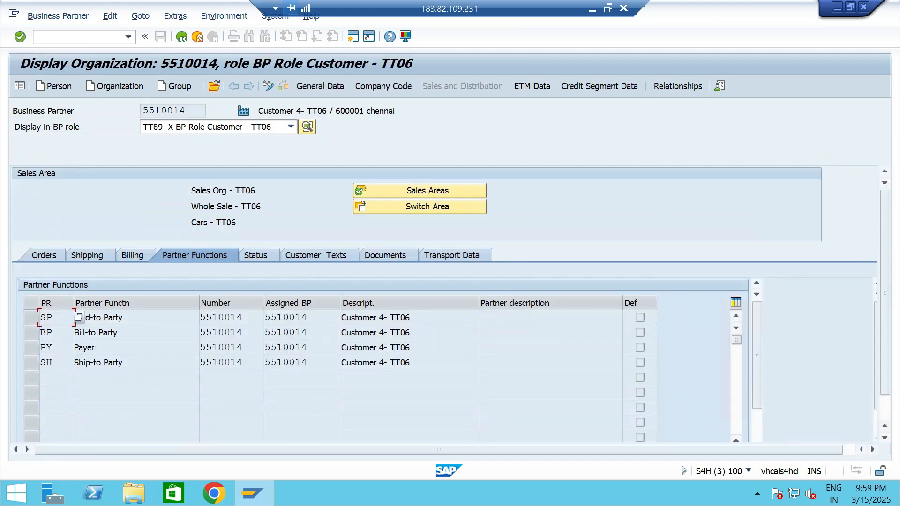
pyautogui.click(599, 85)
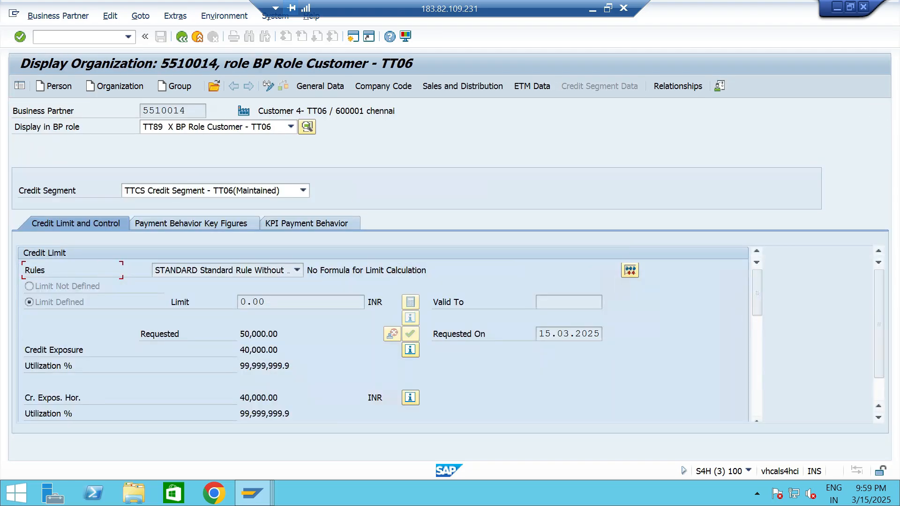
pyautogui.hotkey('shift', 'Home')
pyautogui.press('Tab')
pyautogui.press('End')
# Start a standard order in VA01 with Customer 4- TT06 as sold-to party and material 13328 as its item.
pyautogui.click(128, 37)
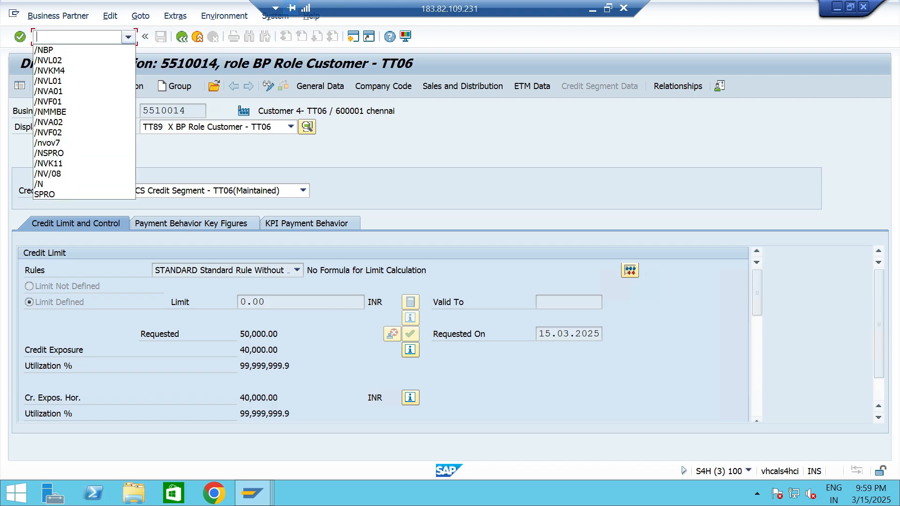
pyautogui.press('Return')
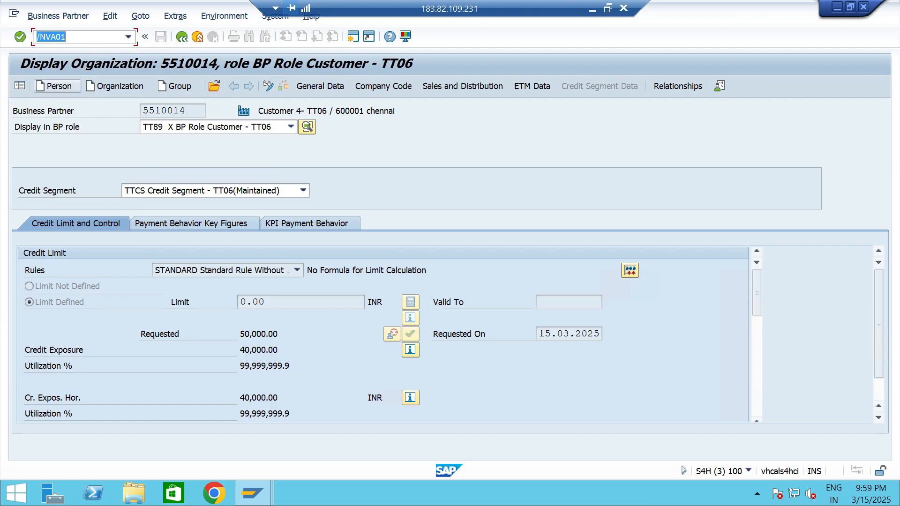
pyautogui.press('Return')
pyautogui.press('Return')
pyautogui.press('Down')
pyautogui.press('Return')
pyautogui.press('Return')
pyautogui.press('Down')
pyautogui.press('Return')
# Set the item's order quantity to 2 and its plant to TTP2, and save the order.
pyautogui.press('Tab')
pyautogui.press('Tab')
pyautogui.write('2')
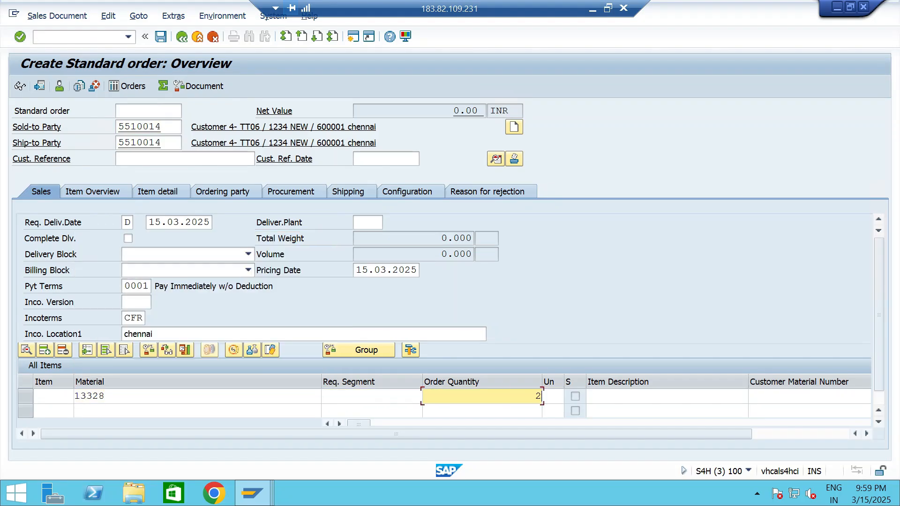
pyautogui.press('Tab')
pyautogui.press('Tab')
pyautogui.press('Tab')
pyautogui.press('Tab')
pyautogui.press('Tab')
pyautogui.press('Tab')
pyautogui.press('Tab')
pyautogui.press('Tab')
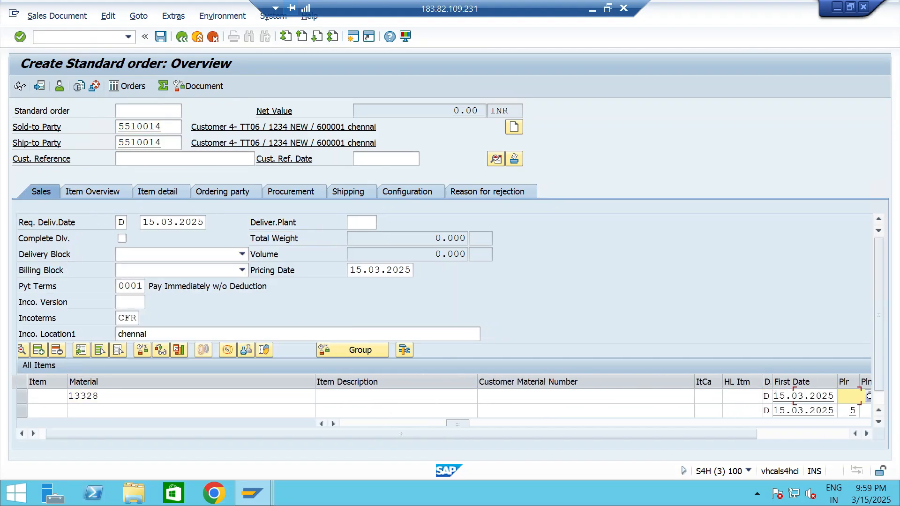
pyautogui.write('TTP2')
pyautogui.press('Return')
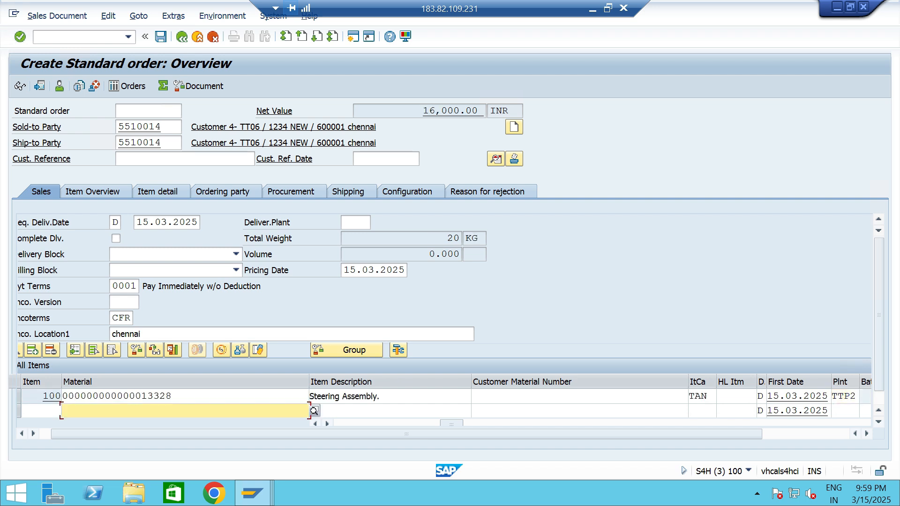
pyautogui.hotkey('ctrl', 's')
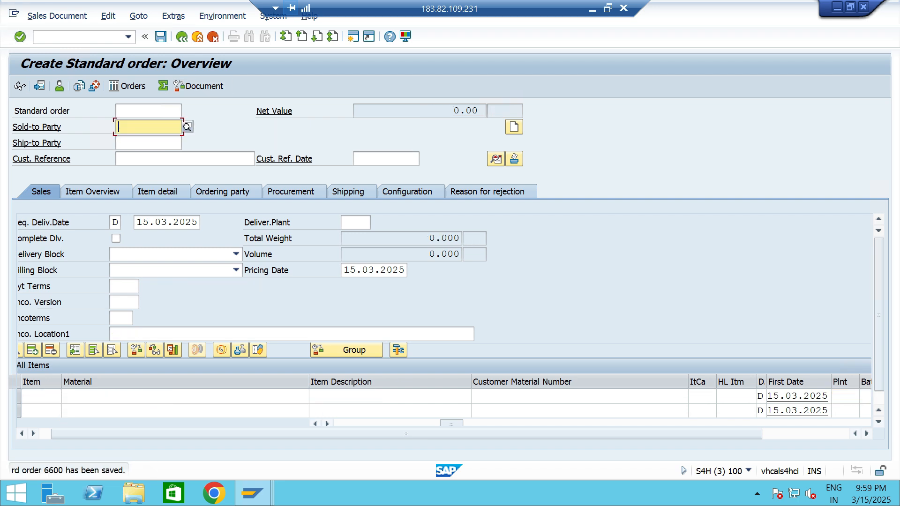
# Create and save an outbound delivery in VL01 for the second order from shipping point TTS1.
pyautogui.click(128, 37)
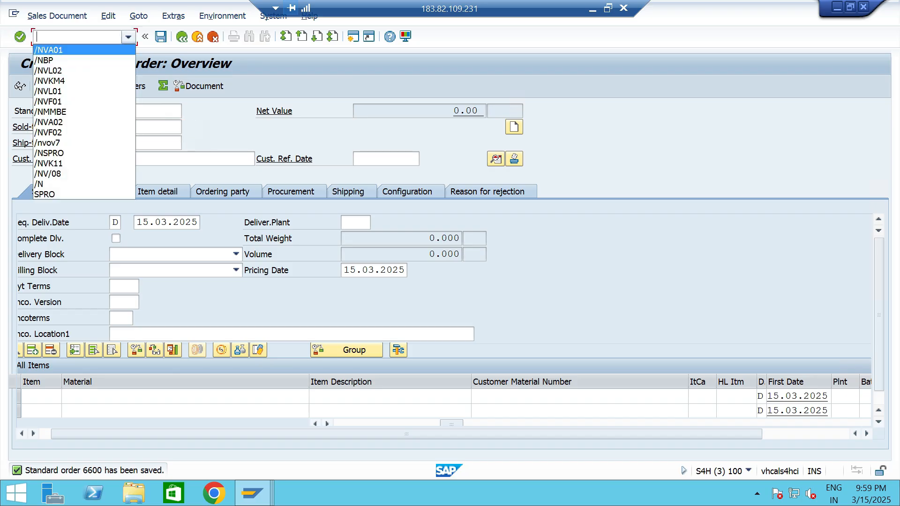
pyautogui.click(48, 91)
pyautogui.click(20, 37)
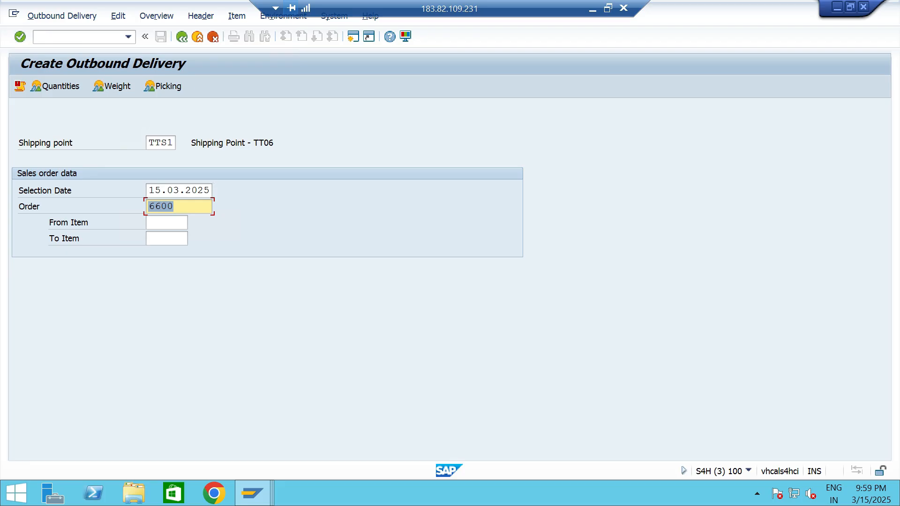
pyautogui.press('Return')
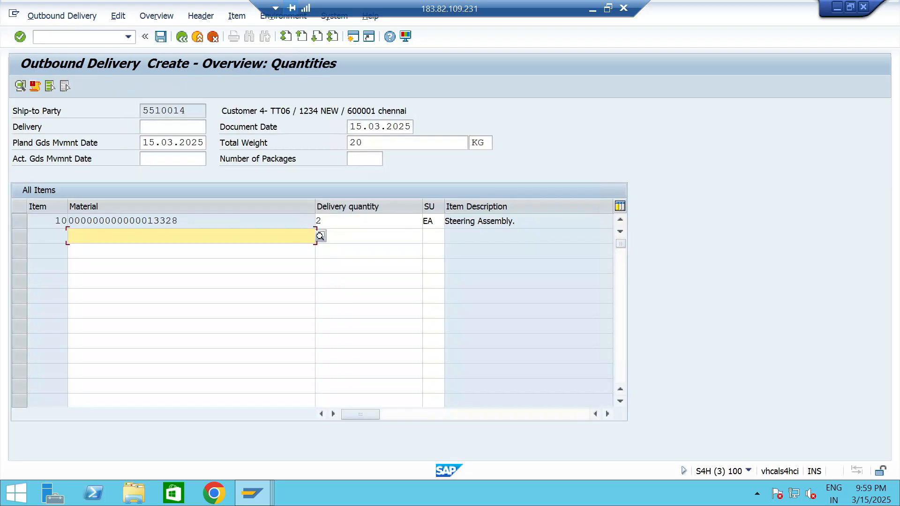
pyautogui.hotkey('ctrl', 's')
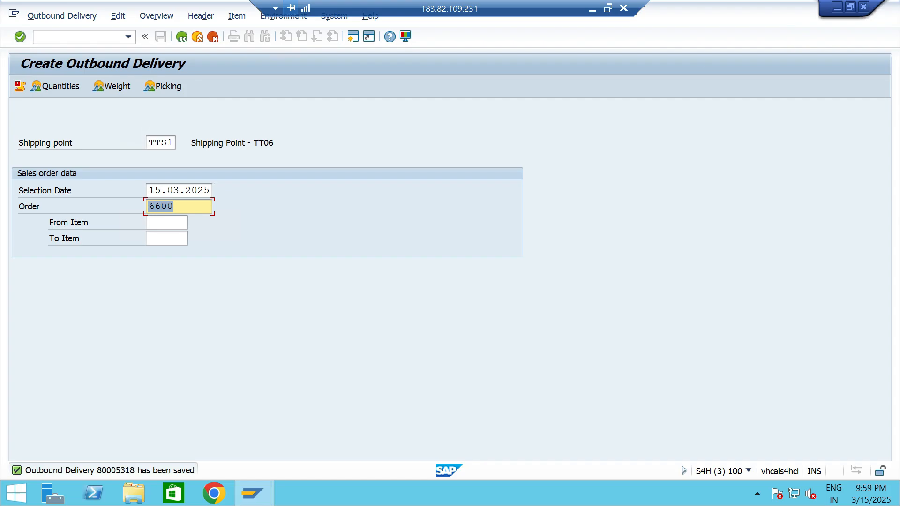
# Open the newly created outbound delivery's picking overview in transaction VL02.
pyautogui.click(128, 37)
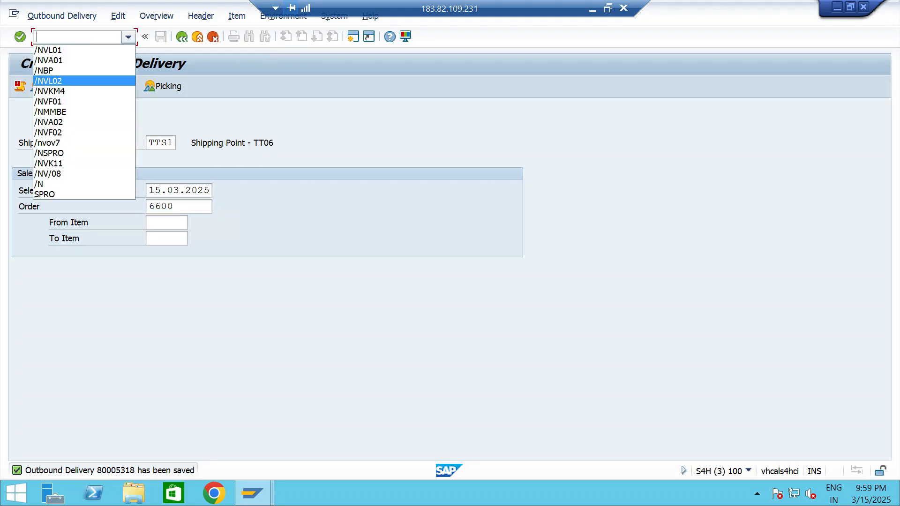
pyautogui.click(57, 80)
pyautogui.click(20, 37)
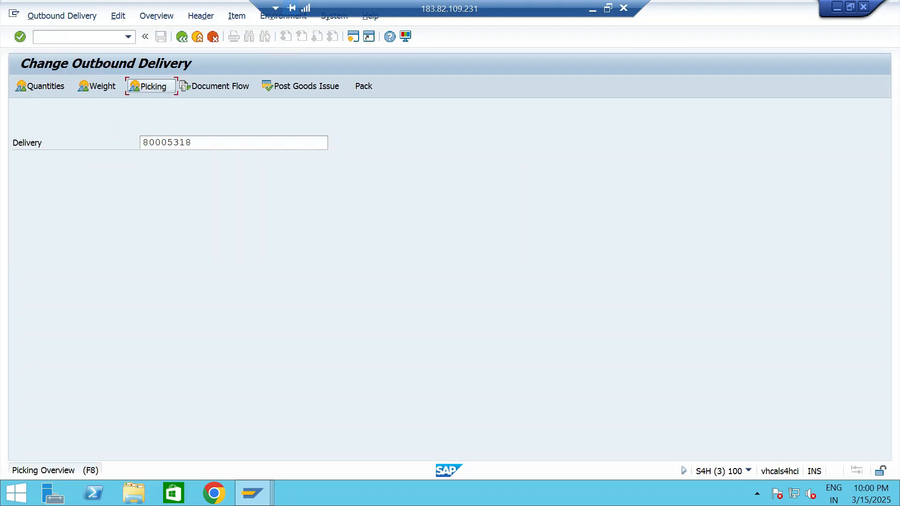
pyautogui.click(161, 86)
# Set the storage location of the delivery's item 10 to TTS5 and both its delivery quantity and pick quantity to 2.
pyautogui.click(357, 221)
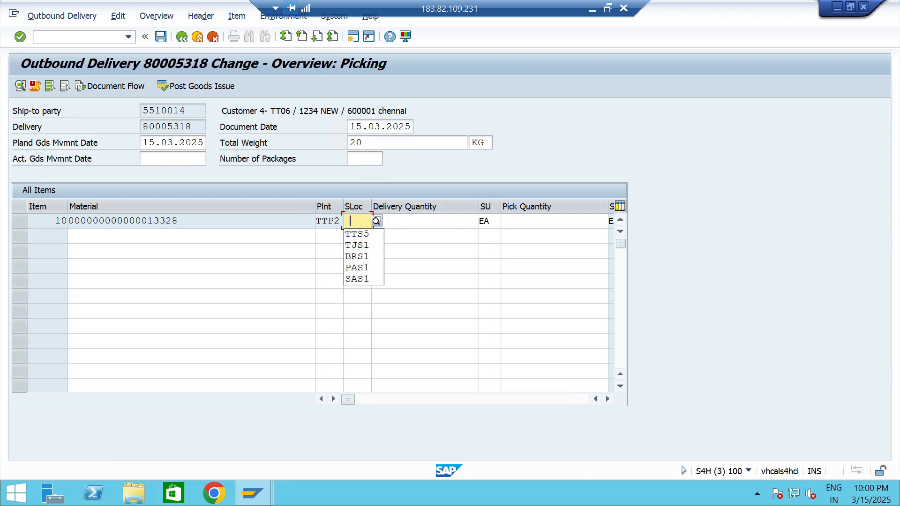
pyautogui.press('Down')
pyautogui.press('Return')
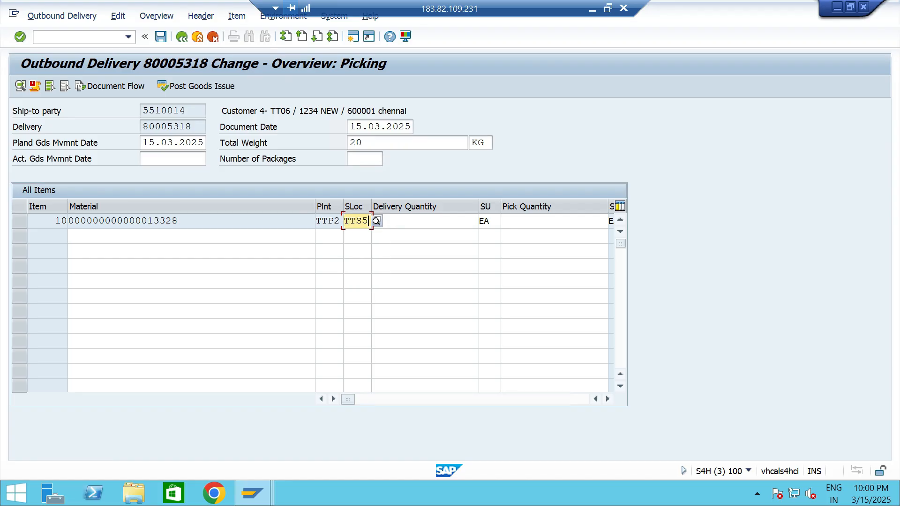
pyautogui.press('Tab')
pyautogui.write('2')
pyautogui.press('Tab')
pyautogui.press('Tab')
pyautogui.write('2')
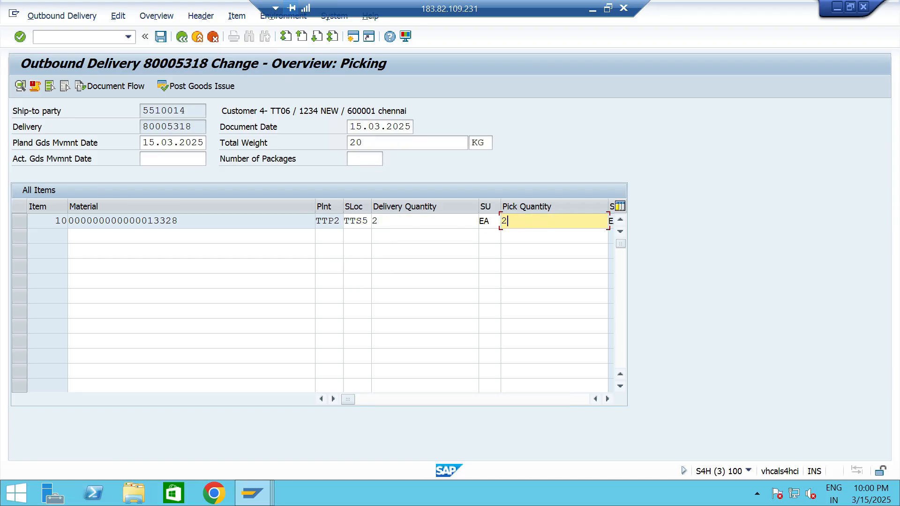
pyautogui.press('Return')
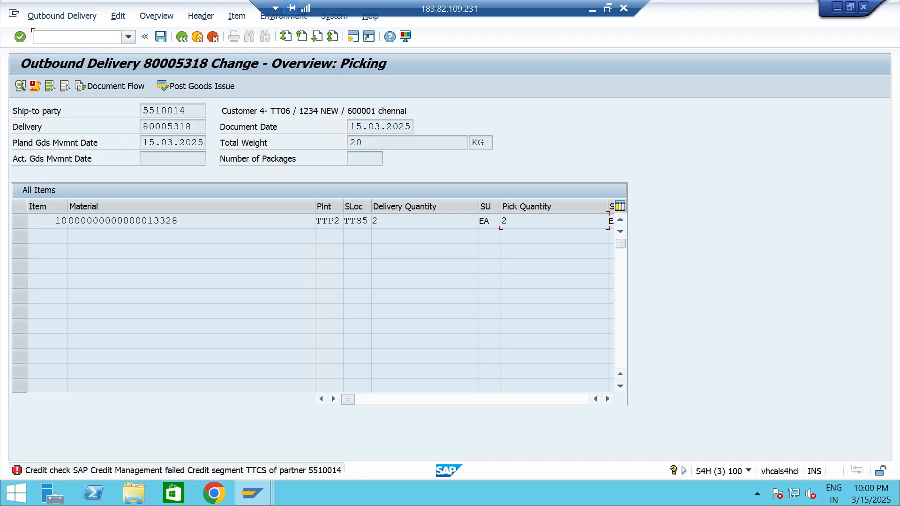
# Return to transaction BP, find Customer 4- TT06 and check the limit and exposure of credit segment TTCS.
pyautogui.click(128, 37)
pyautogui.click(49, 79)
pyautogui.press('Return')
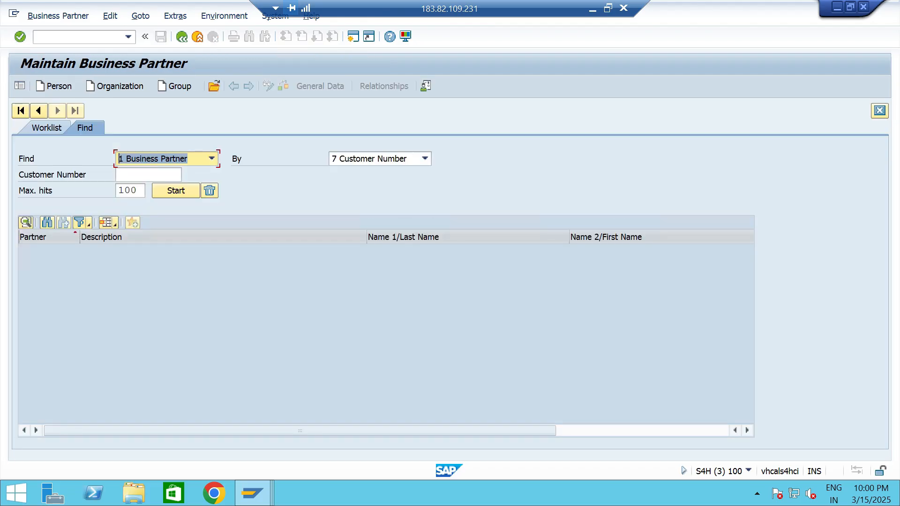
pyautogui.click(148, 175)
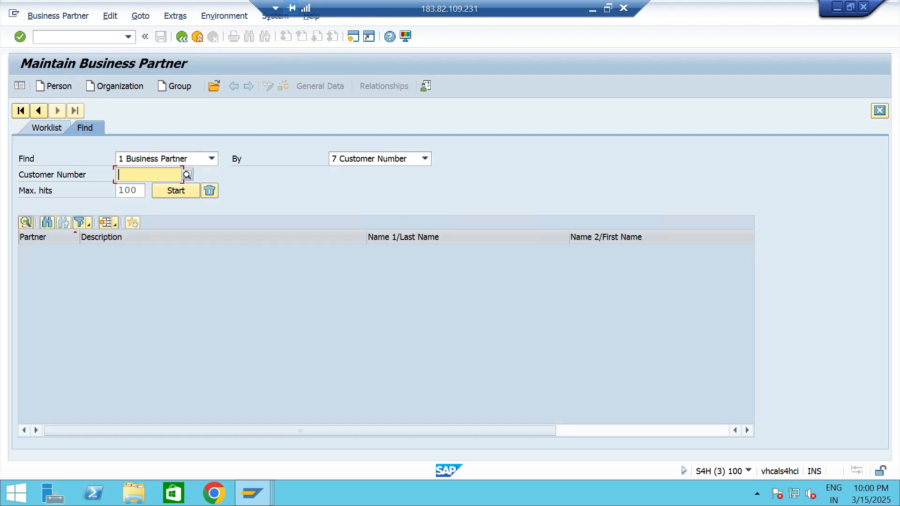
pyautogui.press('Return')
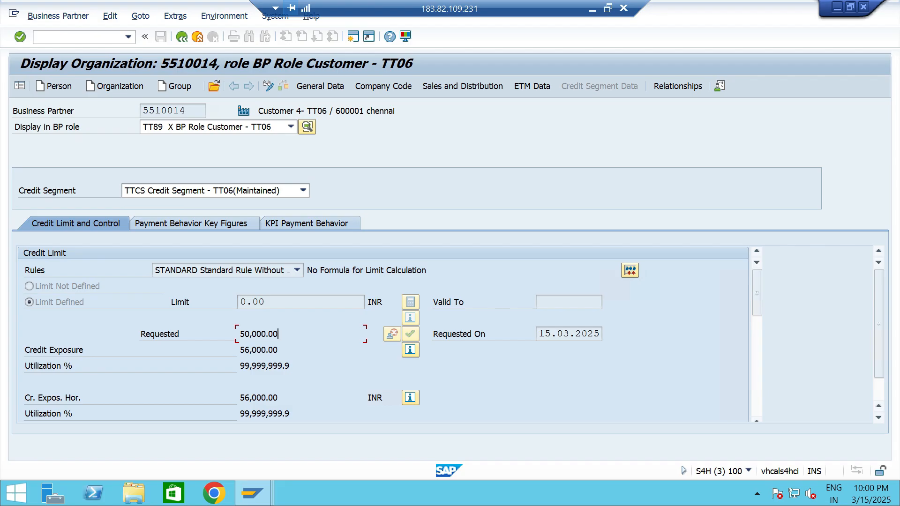
pyautogui.hotkey('shift', 'Home')
pyautogui.press('End')
# Switch to the SAP session showing SAP Easy Access and display the SAP Reference IMG through SPRO.
pyautogui.hotkey('alt', 'Tab')
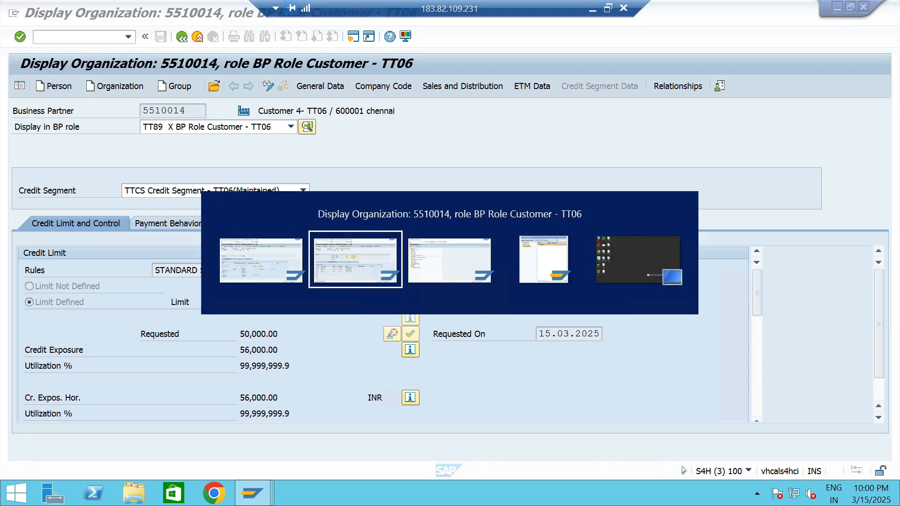
pyautogui.hotkey('alt', 'Tab')
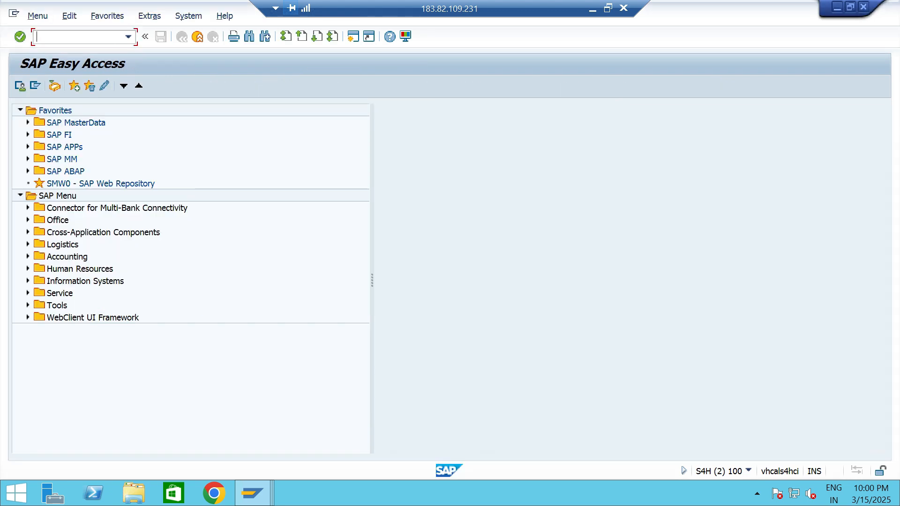
pyautogui.click(128, 37)
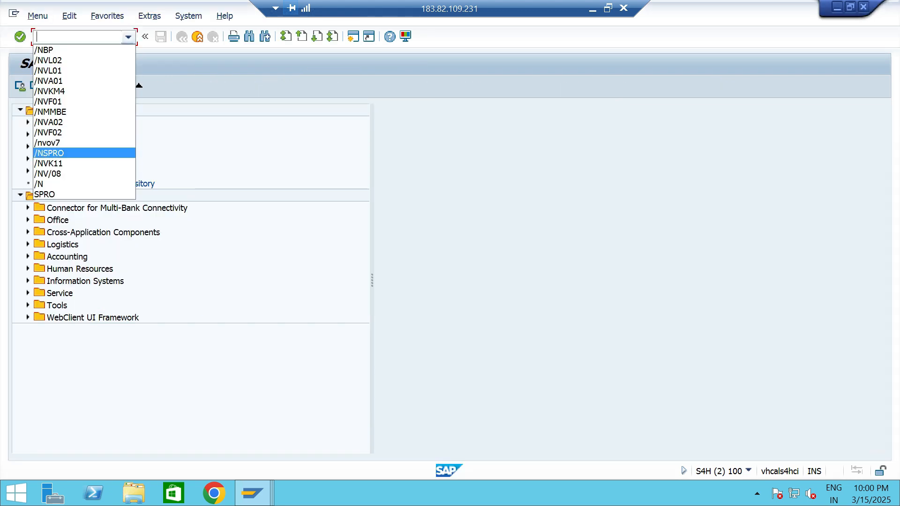
pyautogui.press('Return')
pyautogui.press('Return')
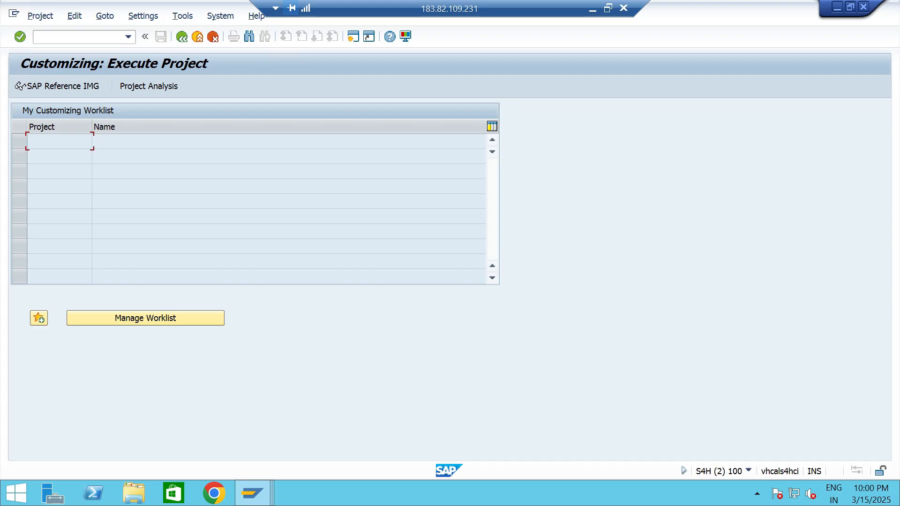
pyautogui.press('F5')
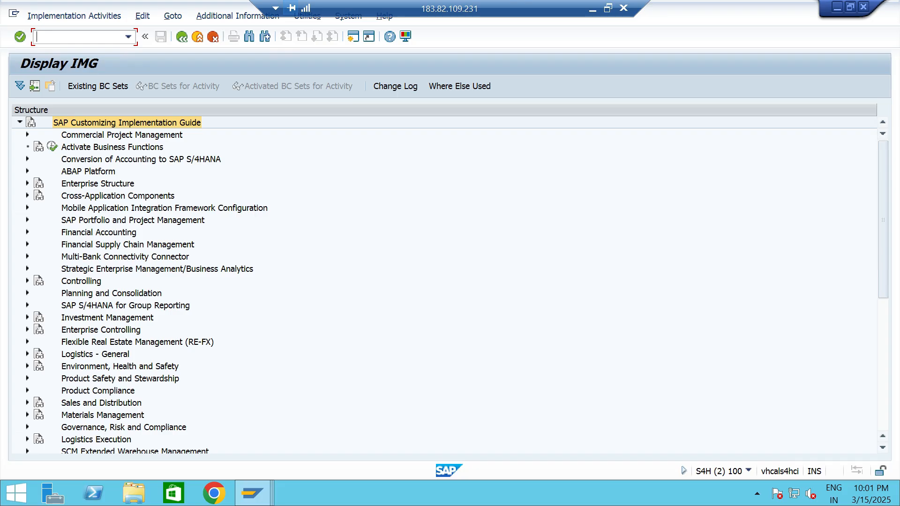
# Open Define Automatic Credit Control in the Sales and Distribution integration settings of Credit Management, within Financial Supply Chain Management.
pyautogui.click(27, 245)
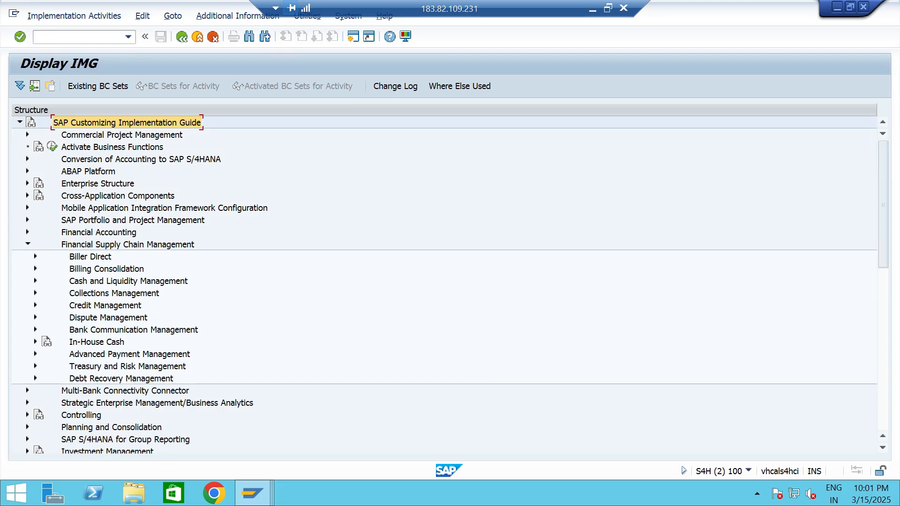
pyautogui.doubleClick(140, 308)
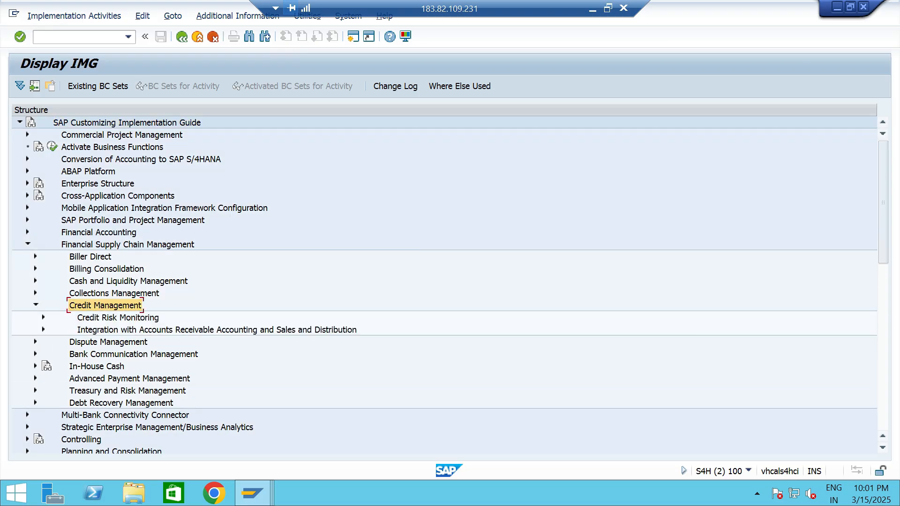
pyautogui.click(44, 330)
pyautogui.scroll(-1, 43, 329)
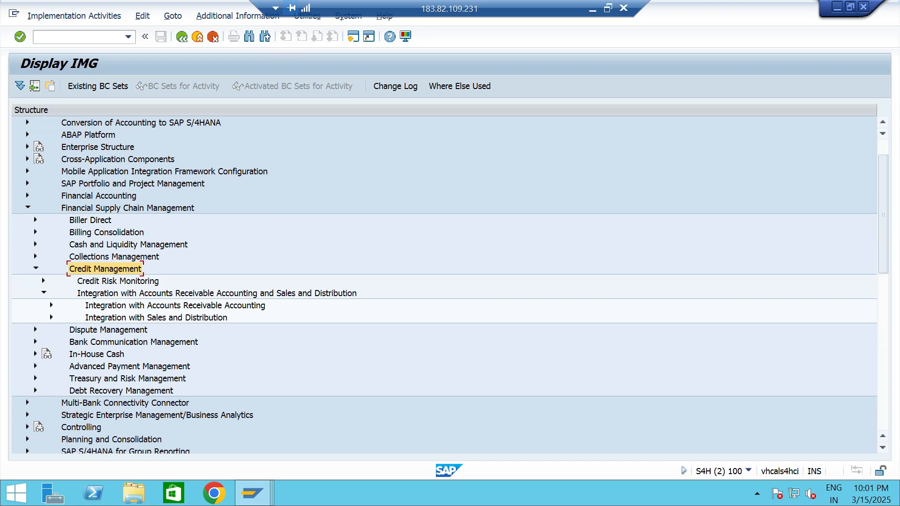
pyautogui.click(51, 318)
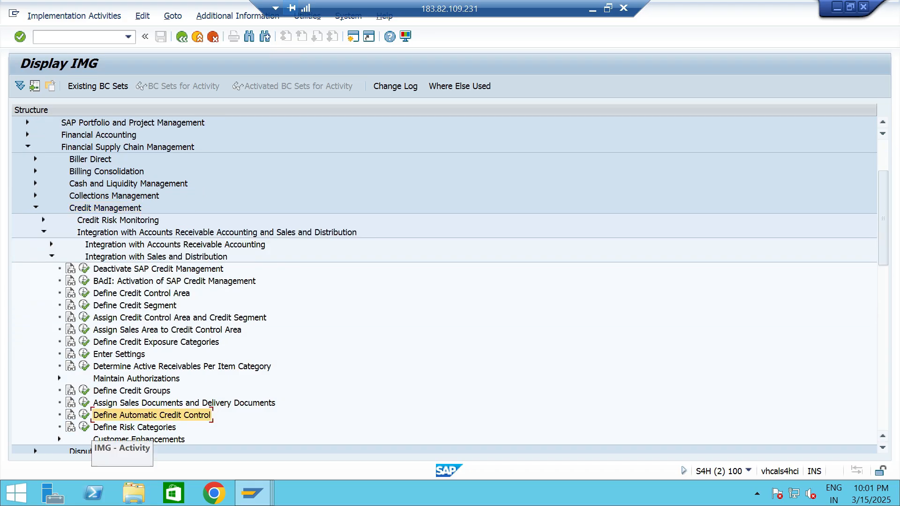
pyautogui.click(84, 415)
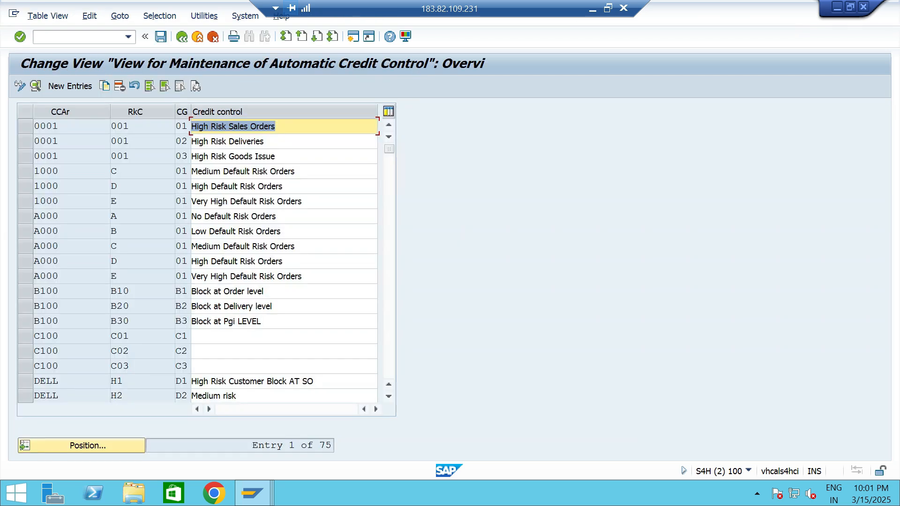
# Position the automatic credit control list at credit control area TTCA and mark its three risk category entries.
pyautogui.click(81, 445)
pyautogui.write('TTCA')
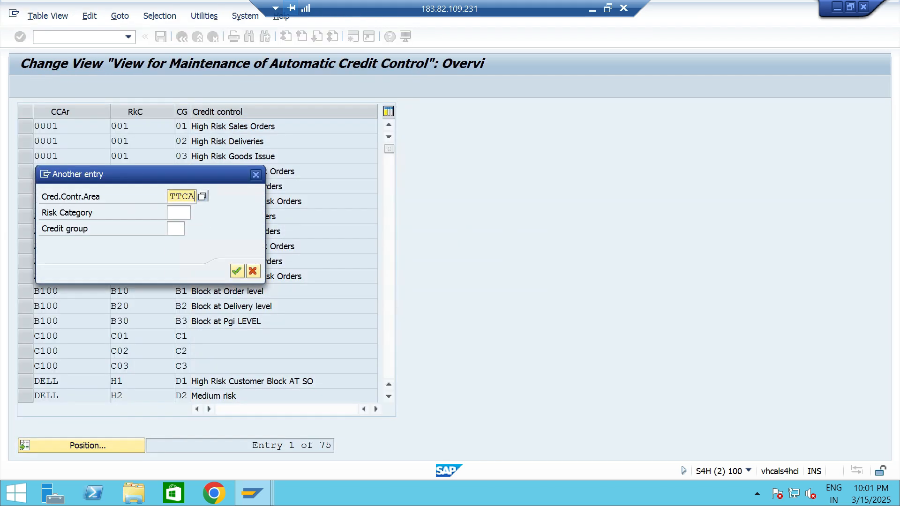
pyautogui.press('Return')
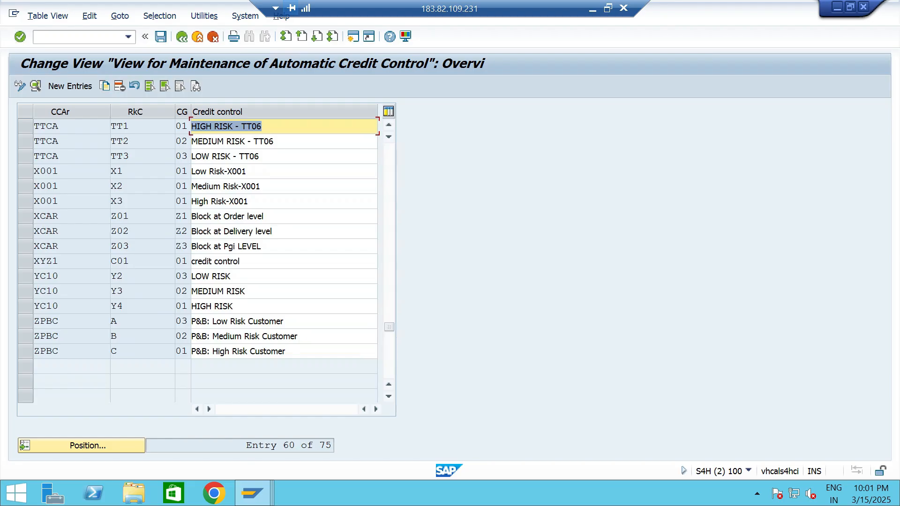
pyautogui.moveTo(25, 126); pyautogui.dragTo(115, 155)
pyautogui.click(171, 127)
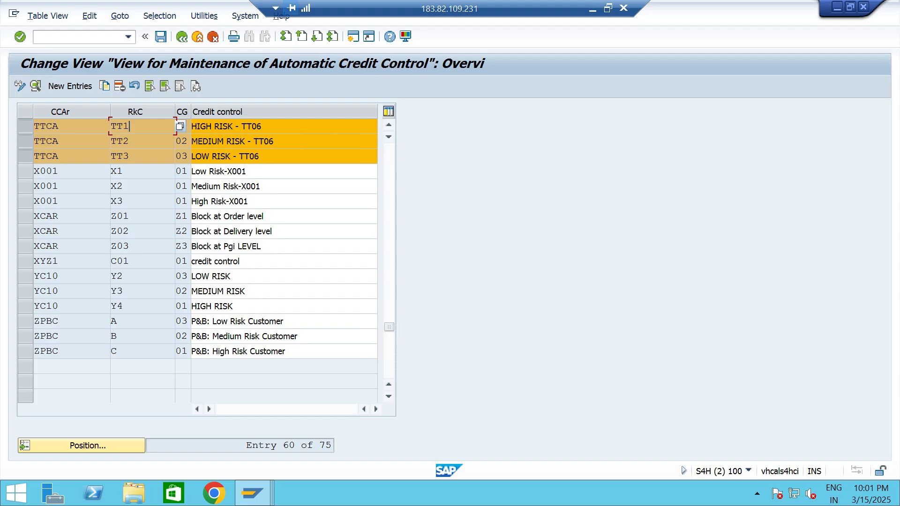
pyautogui.click(284, 126)
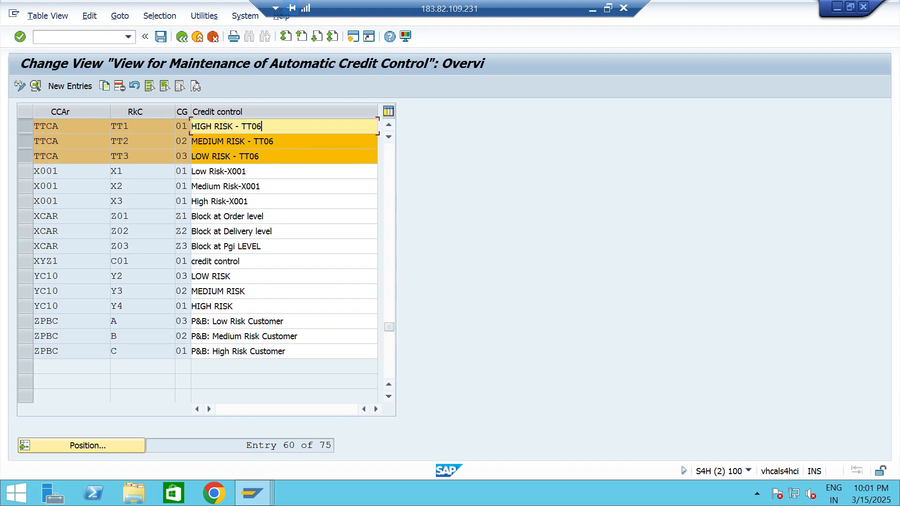
# Look up which document type credit groups 01, 02 and 03 stand for in the three TTCA entries.
pyautogui.click(185, 126)
pyautogui.click(196, 126)
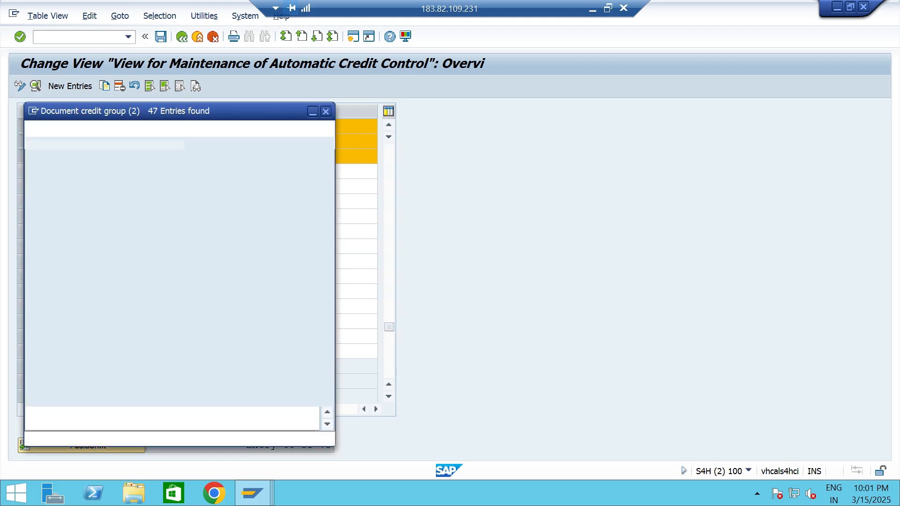
pyautogui.click(118, 186)
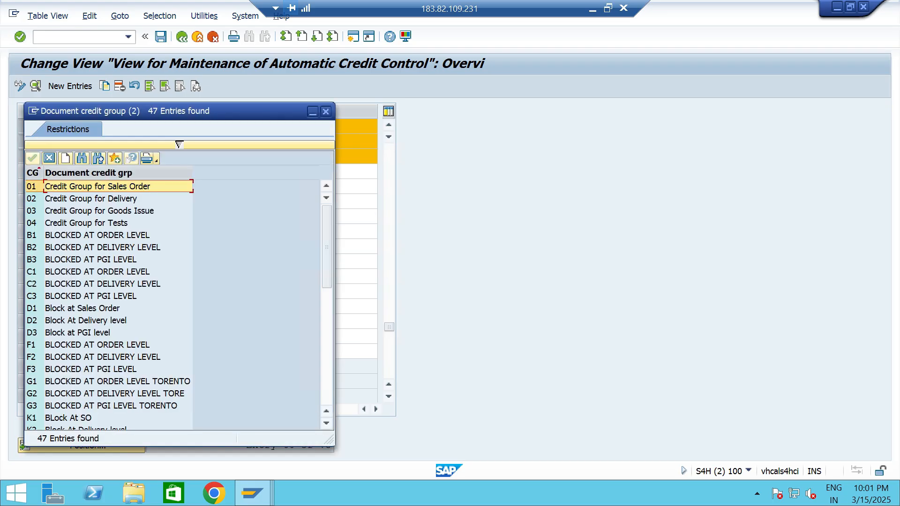
pyautogui.click(325, 111)
pyautogui.click(187, 141)
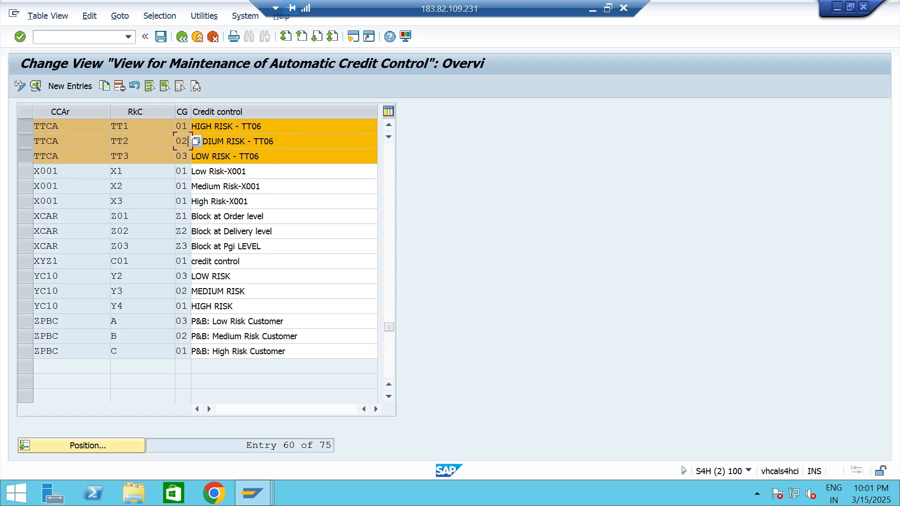
pyautogui.click(196, 141)
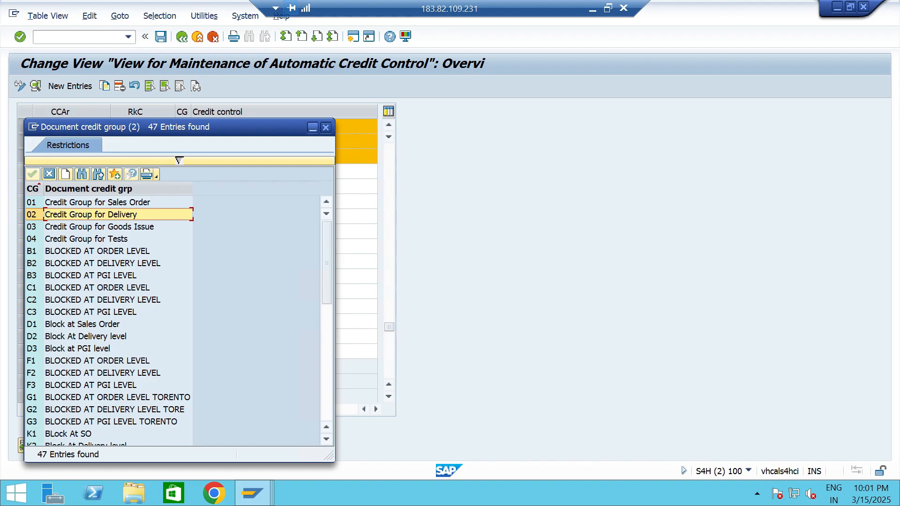
pyautogui.click(325, 127)
pyautogui.click(187, 156)
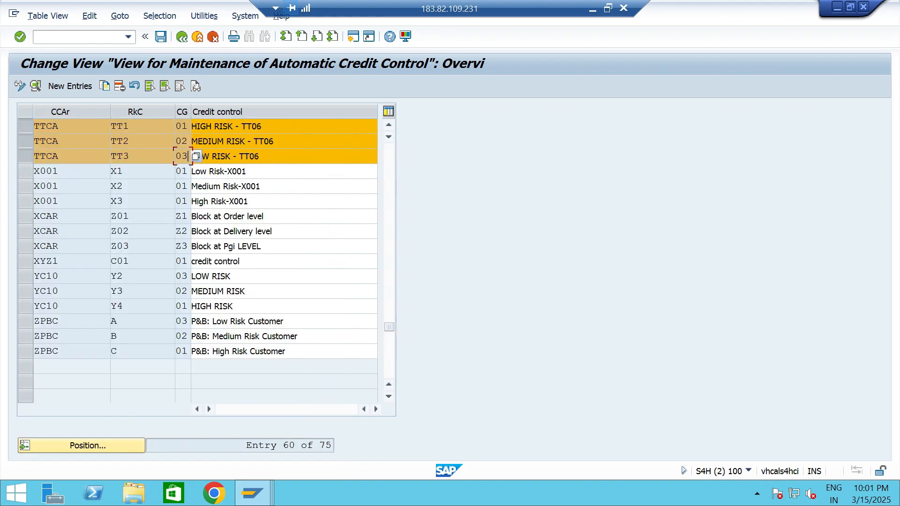
pyautogui.click(195, 156)
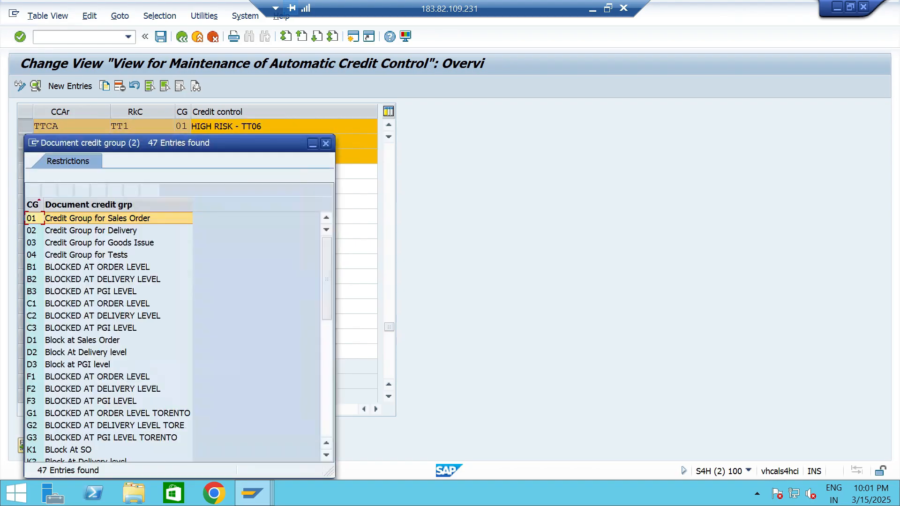
pyautogui.click(100, 243)
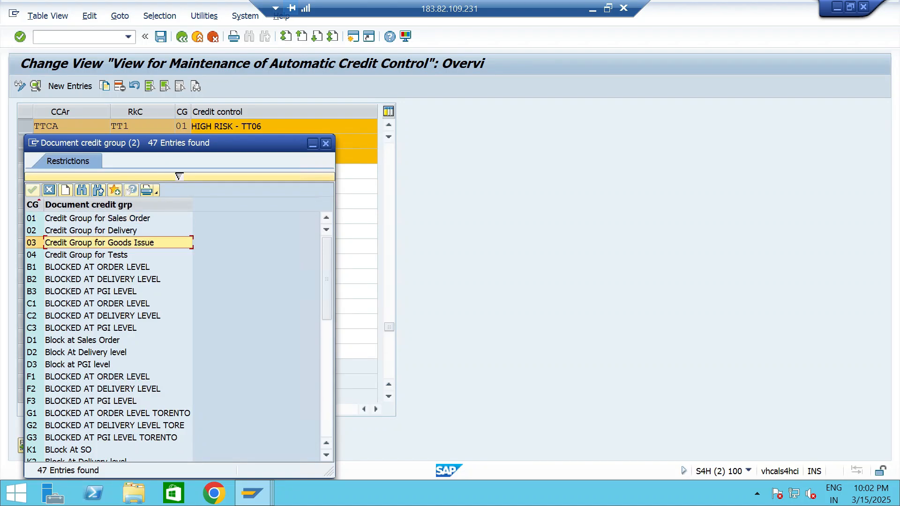
pyautogui.click(326, 143)
pyautogui.click(173, 156)
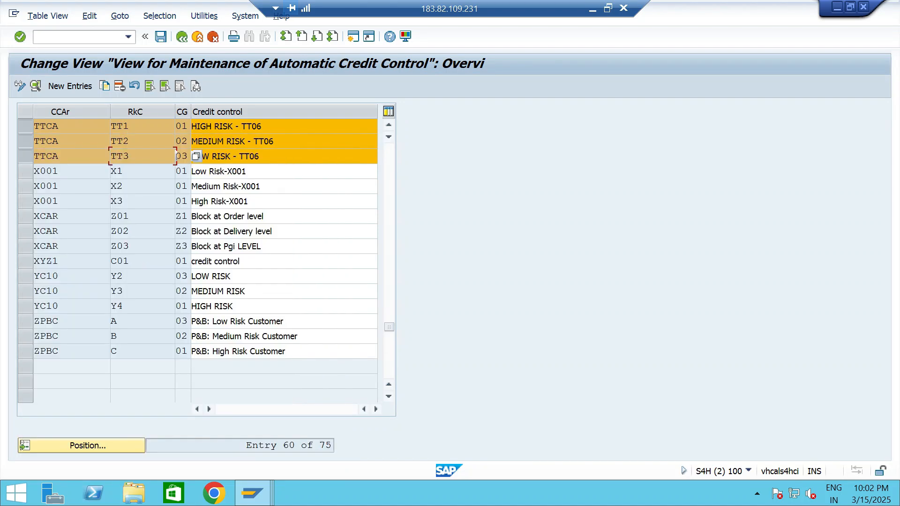